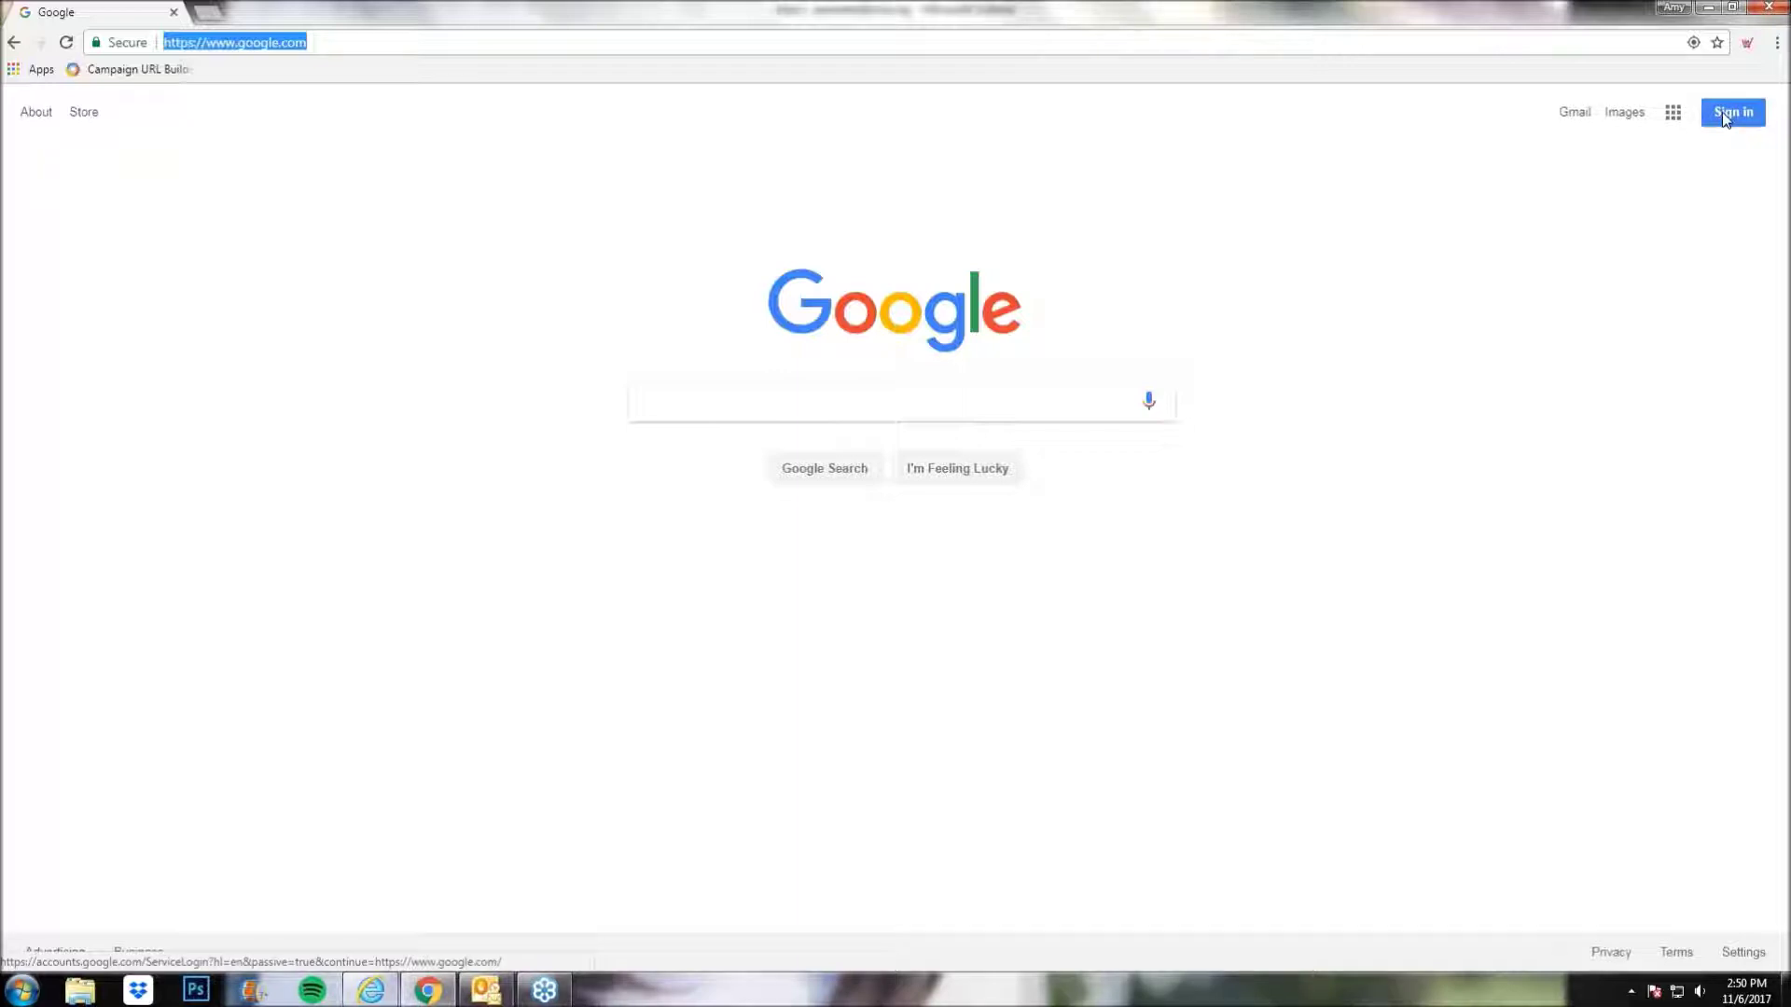
- Sign in to Google with the organization's media account using its saved password, and open Google Drive
left_click(1728, 117)
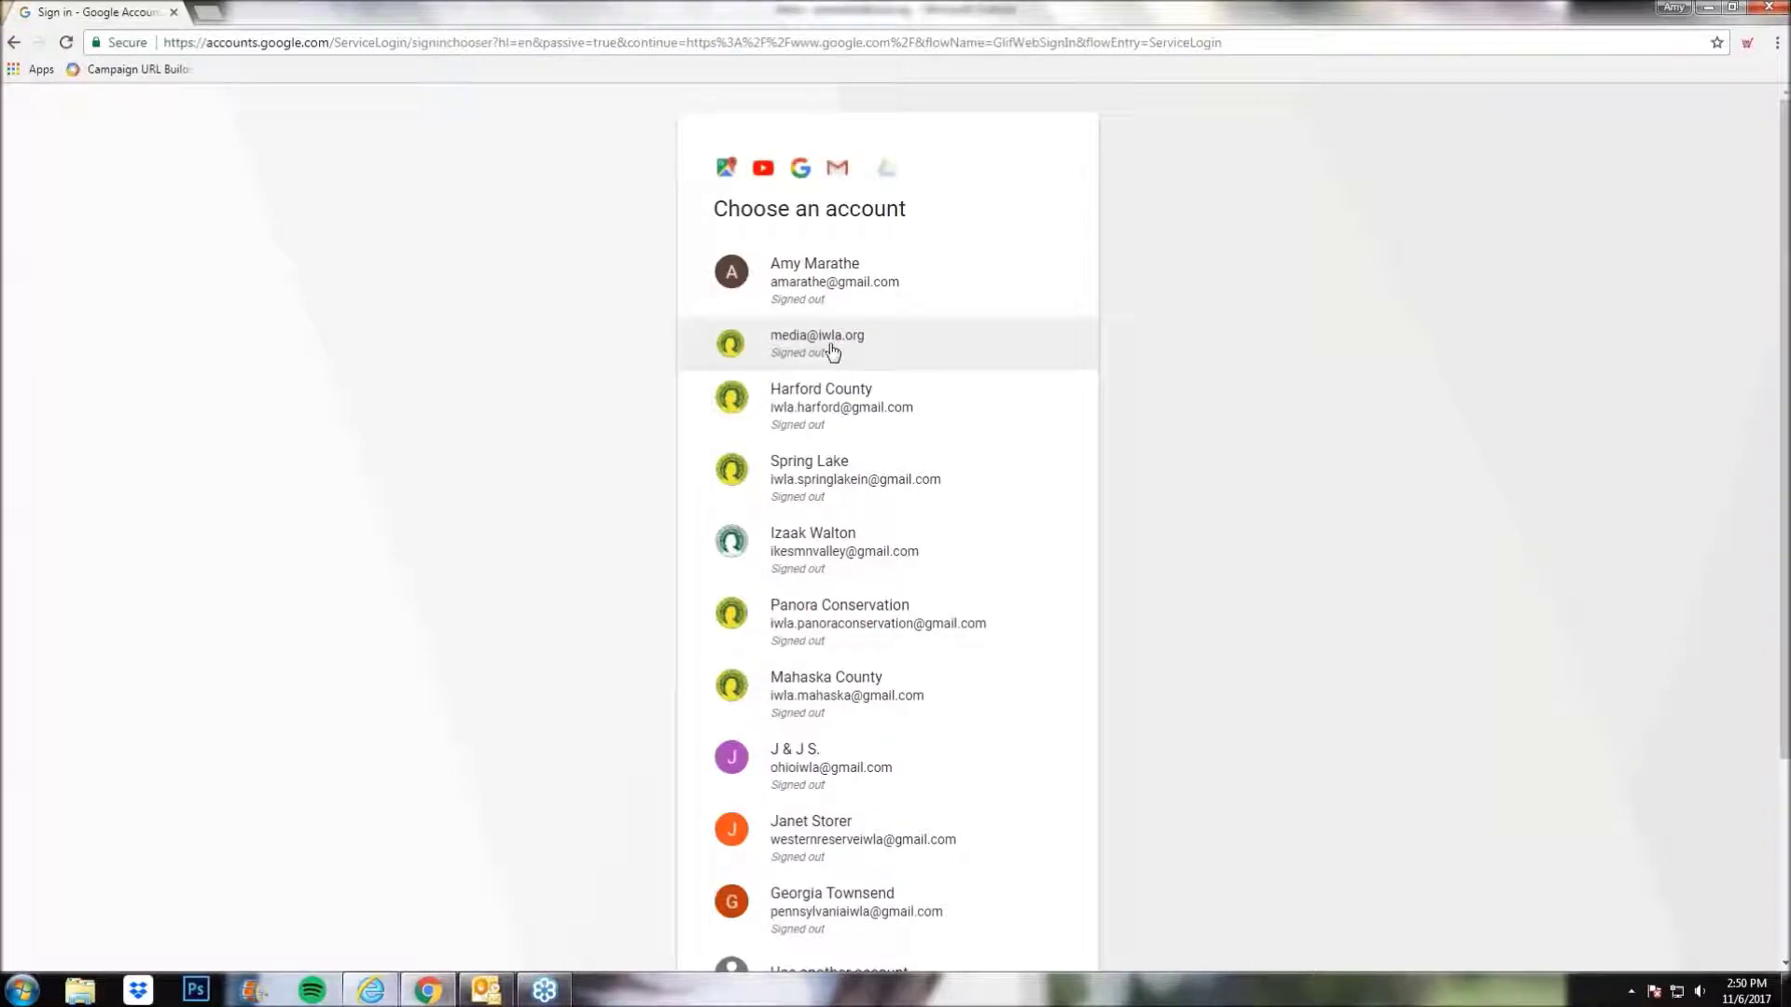
left_click(833, 347)
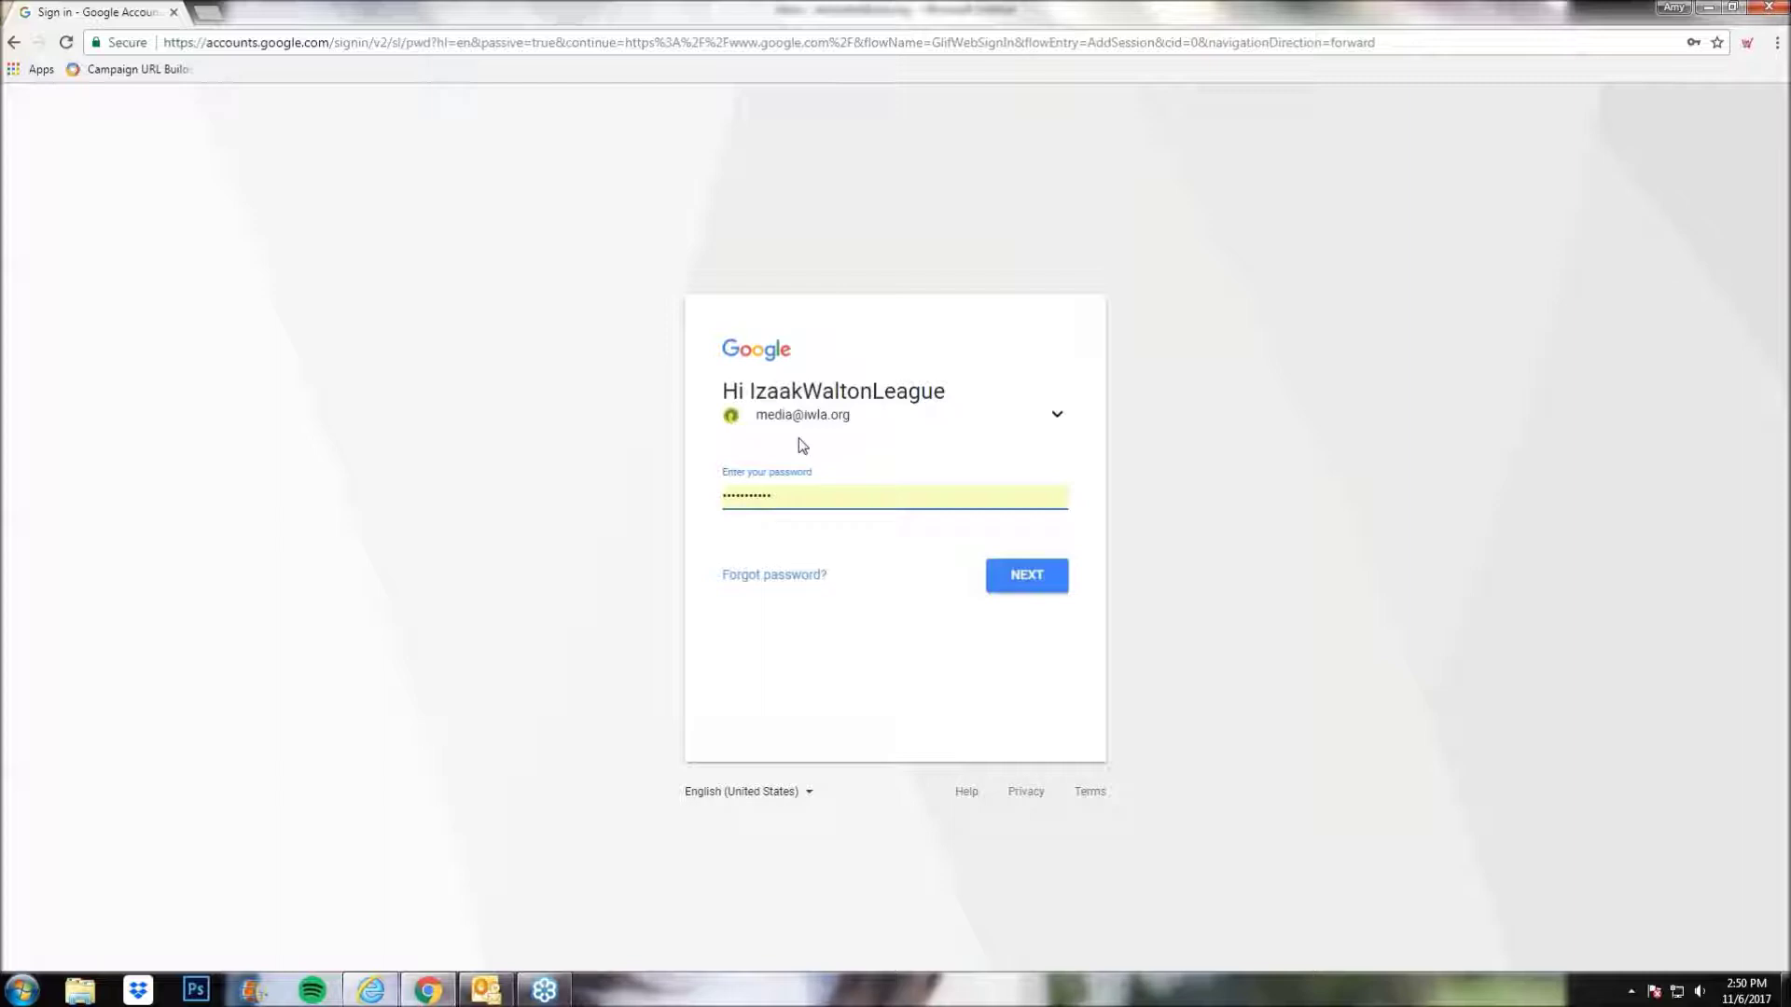
left_click(1023, 576)
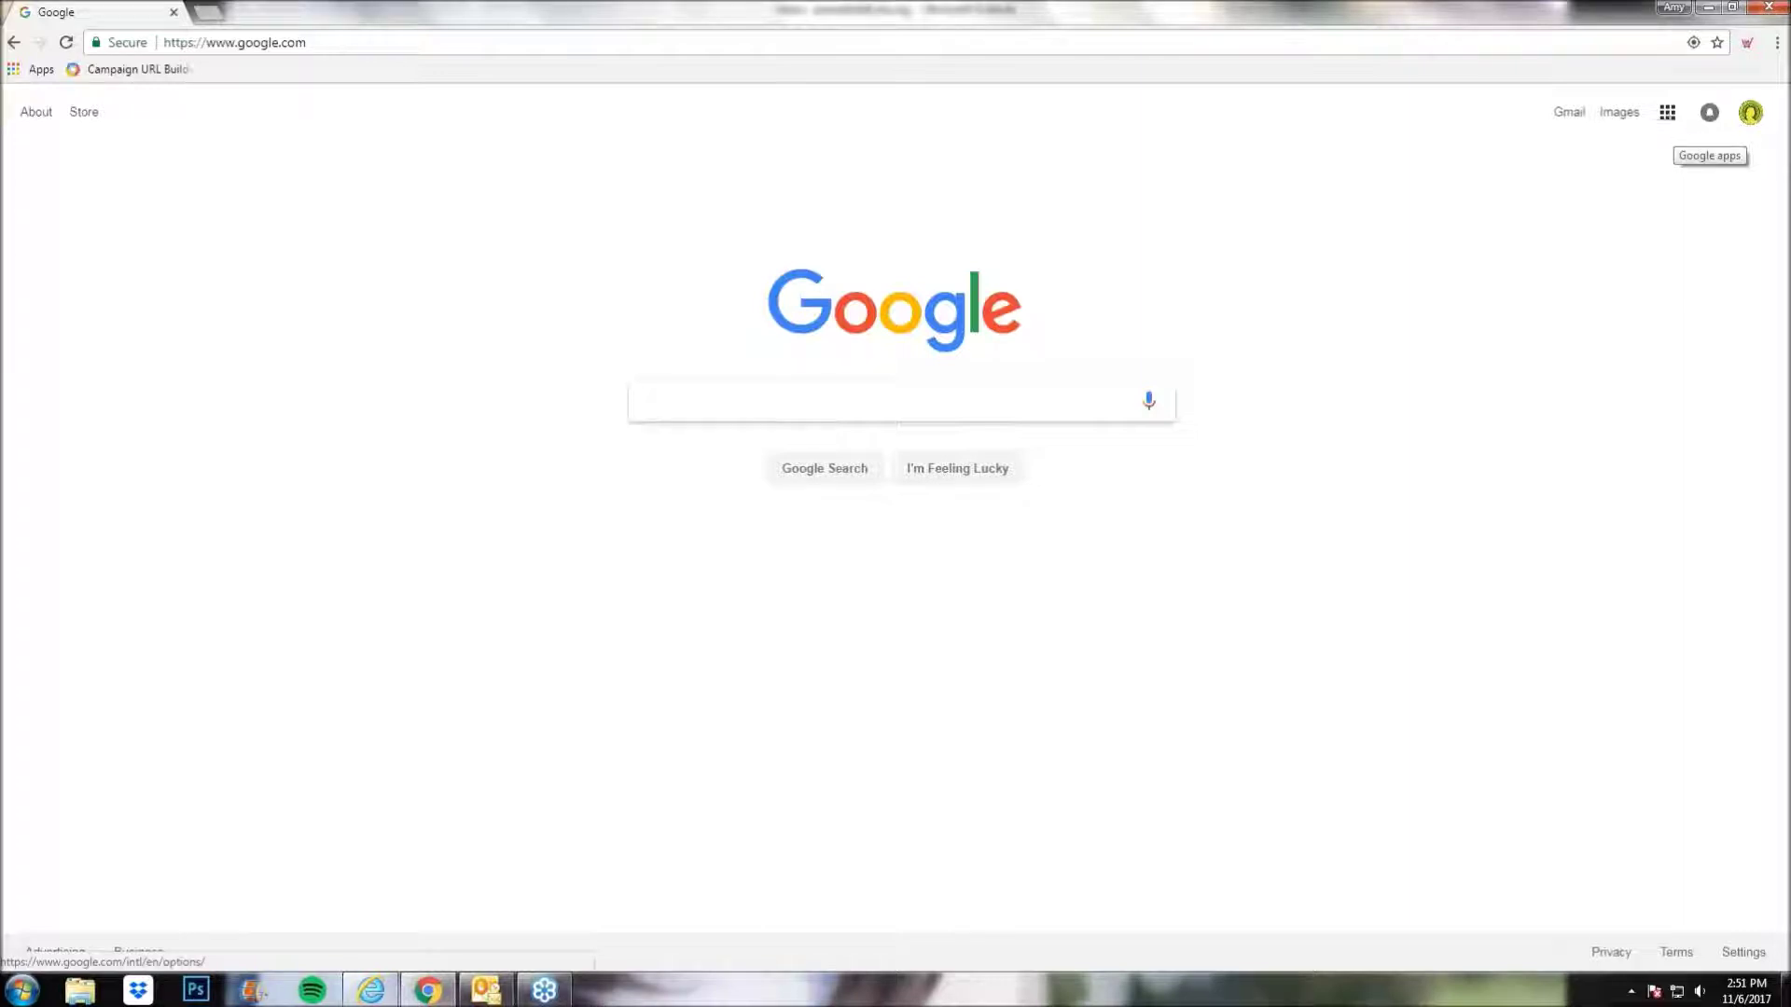
left_click(1669, 118)
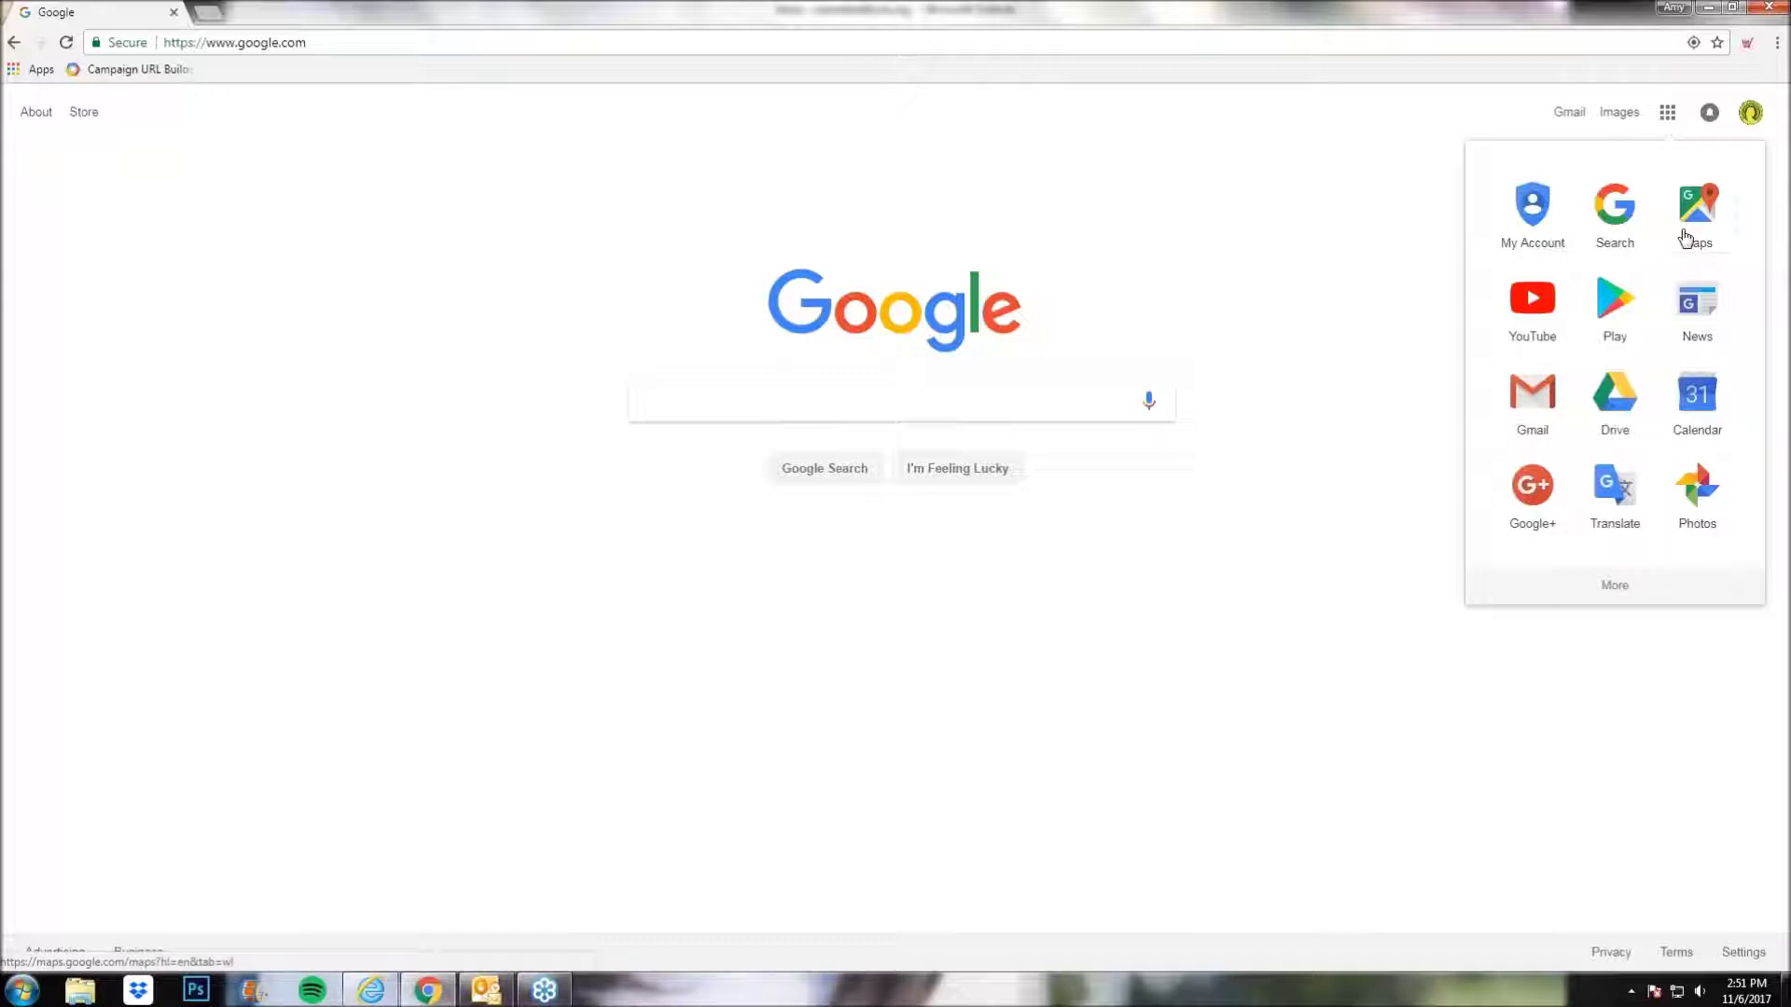
left_click(1636, 412)
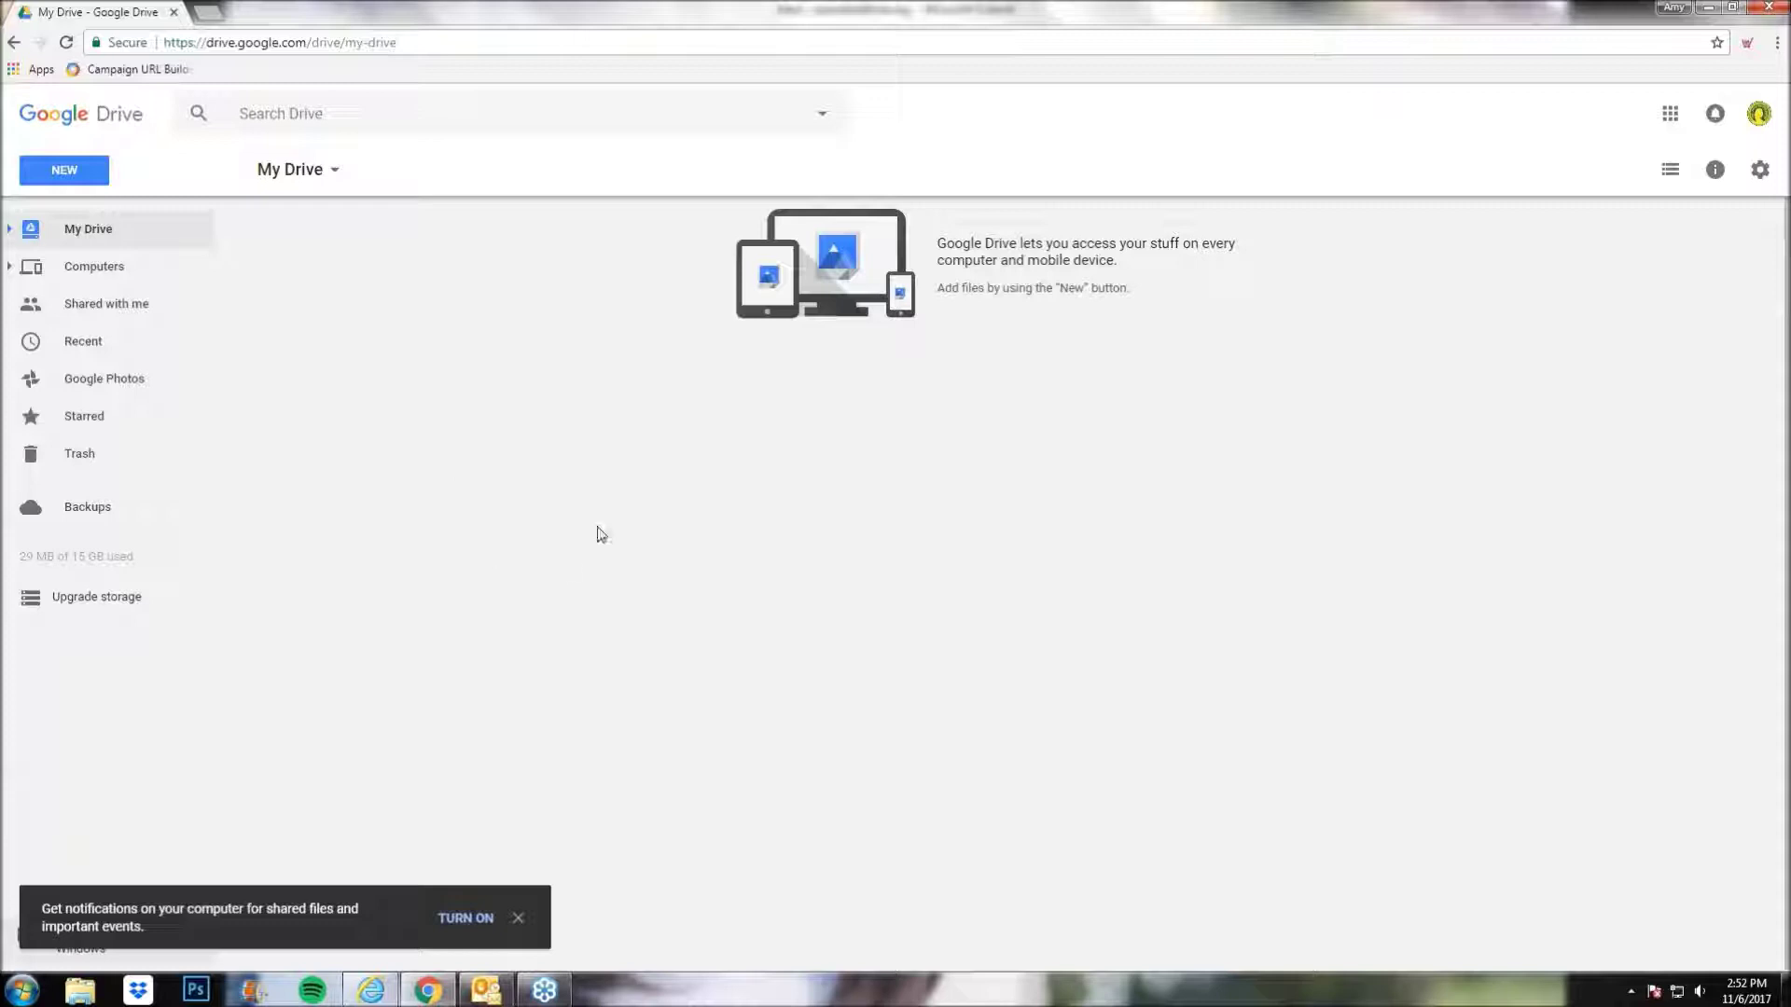
- Create a new folder named "Website Photos" in My Drive
right_click(442, 477)
left_click(535, 498)
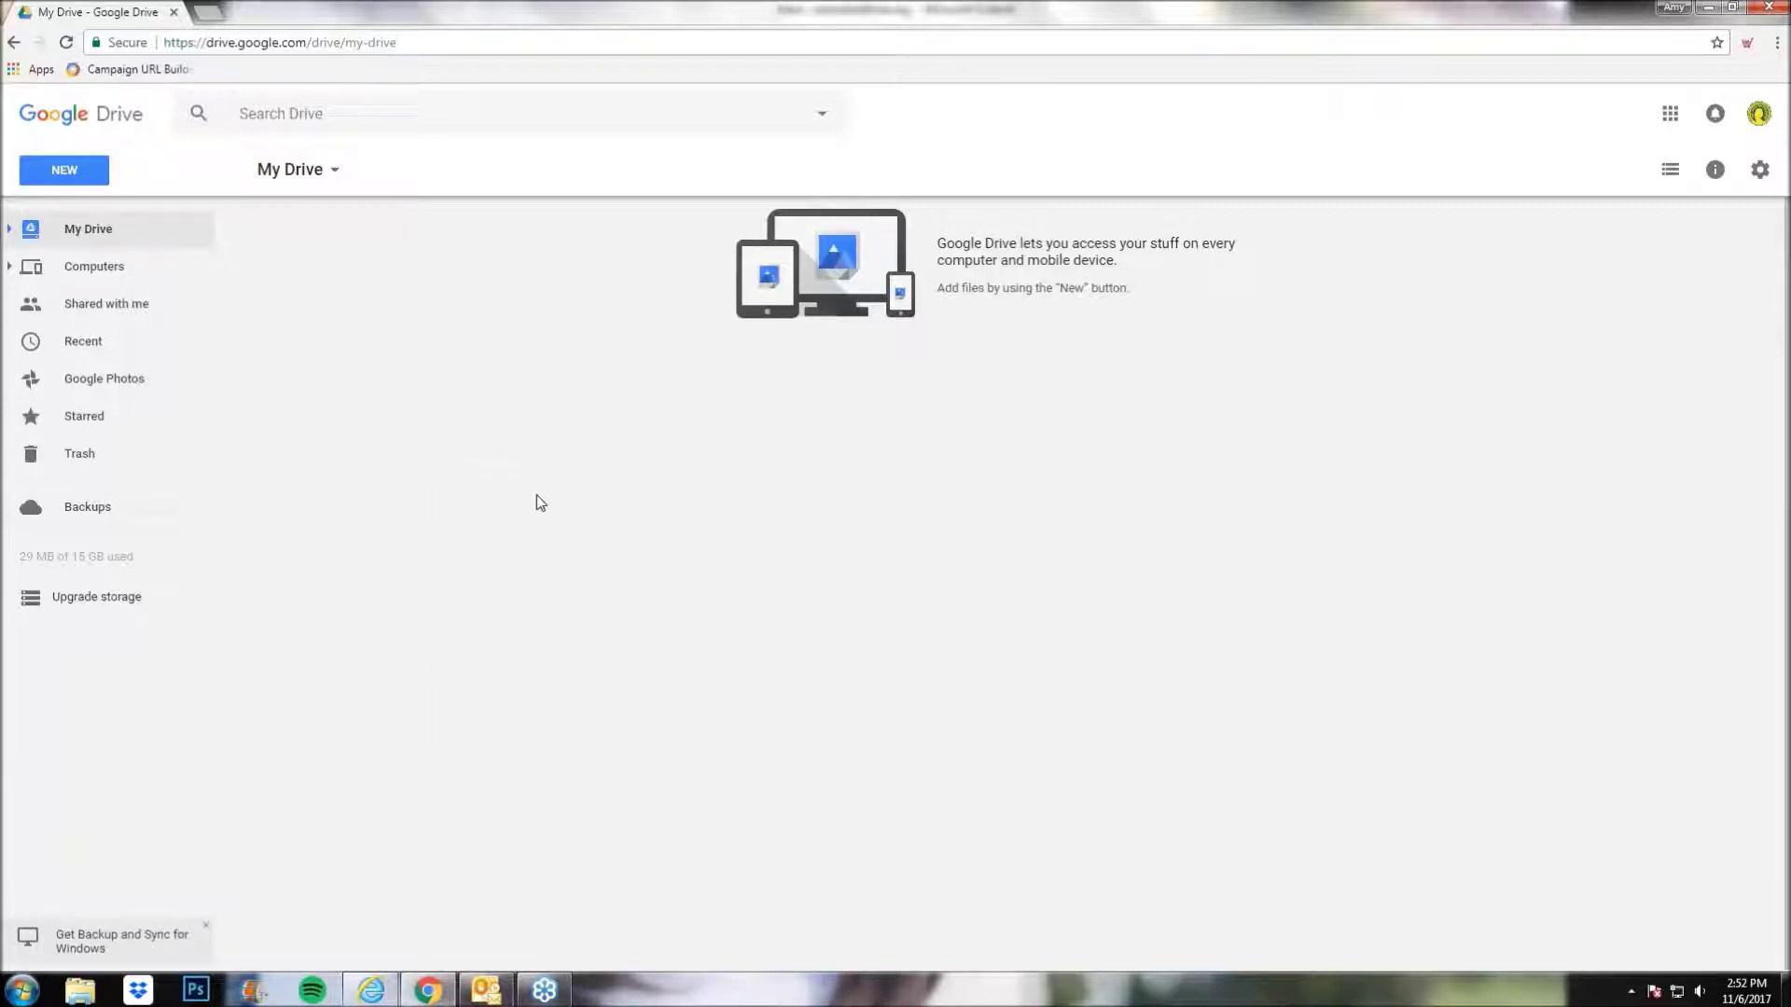
right_click(501, 464)
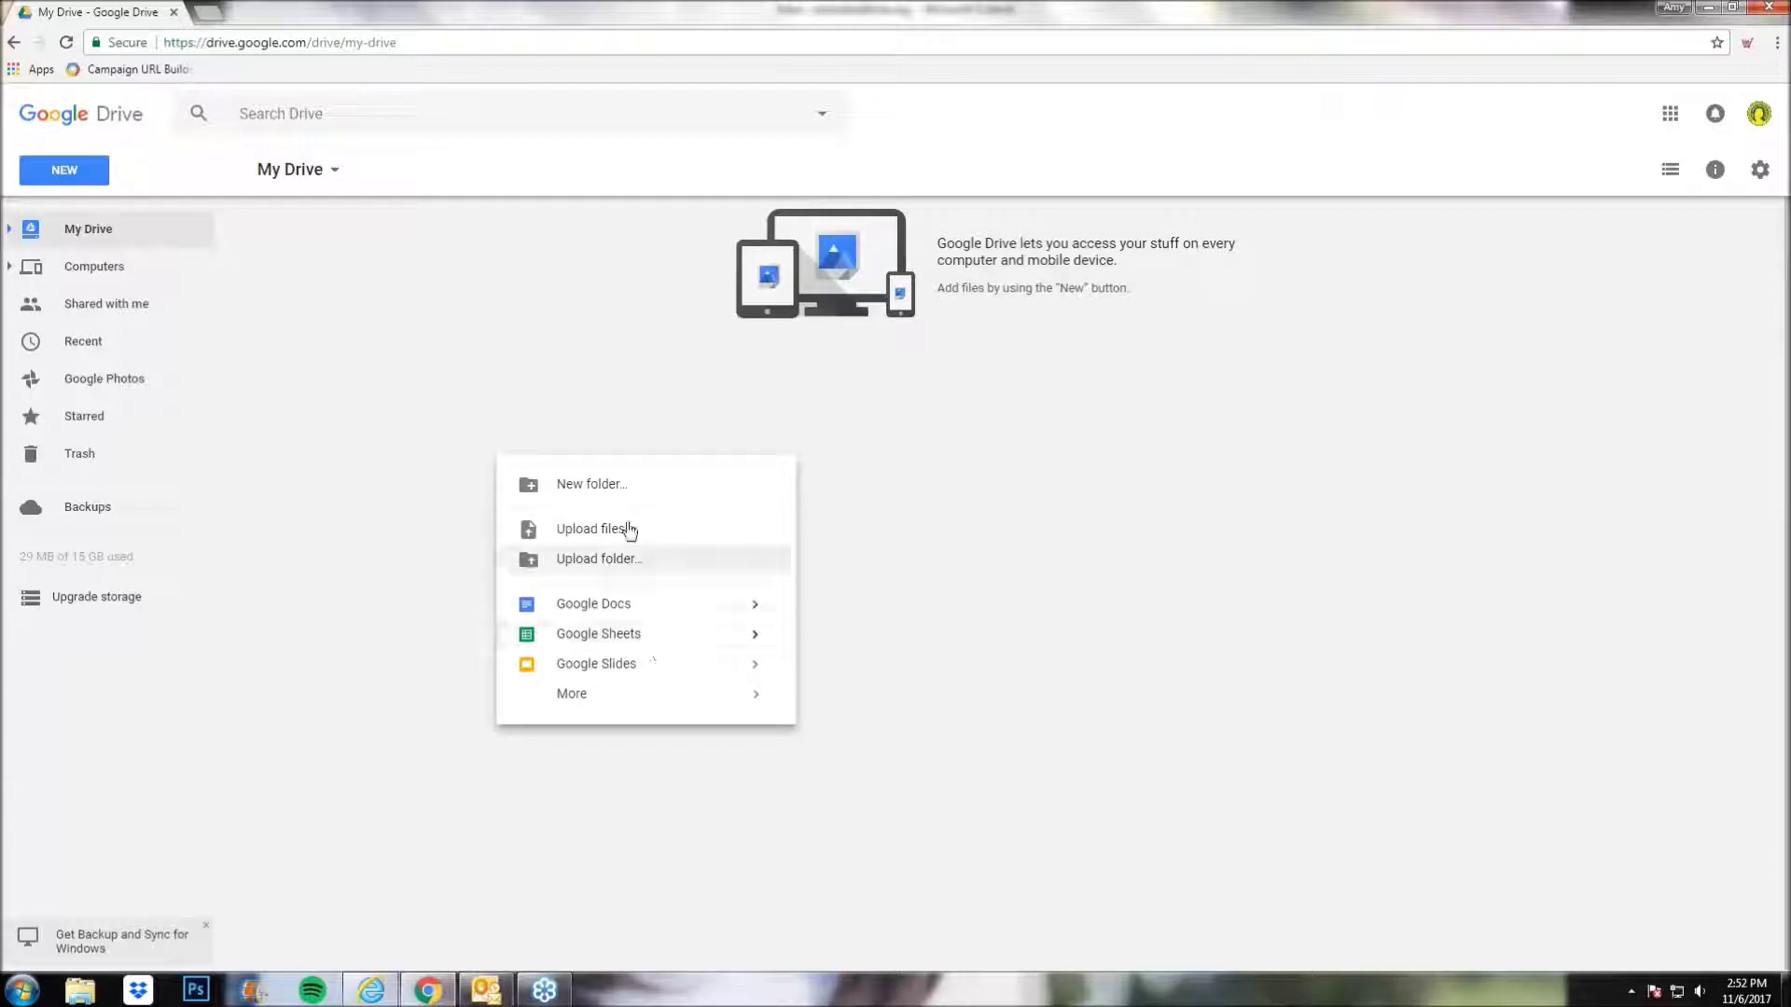
left_click(611, 497)
type("We")
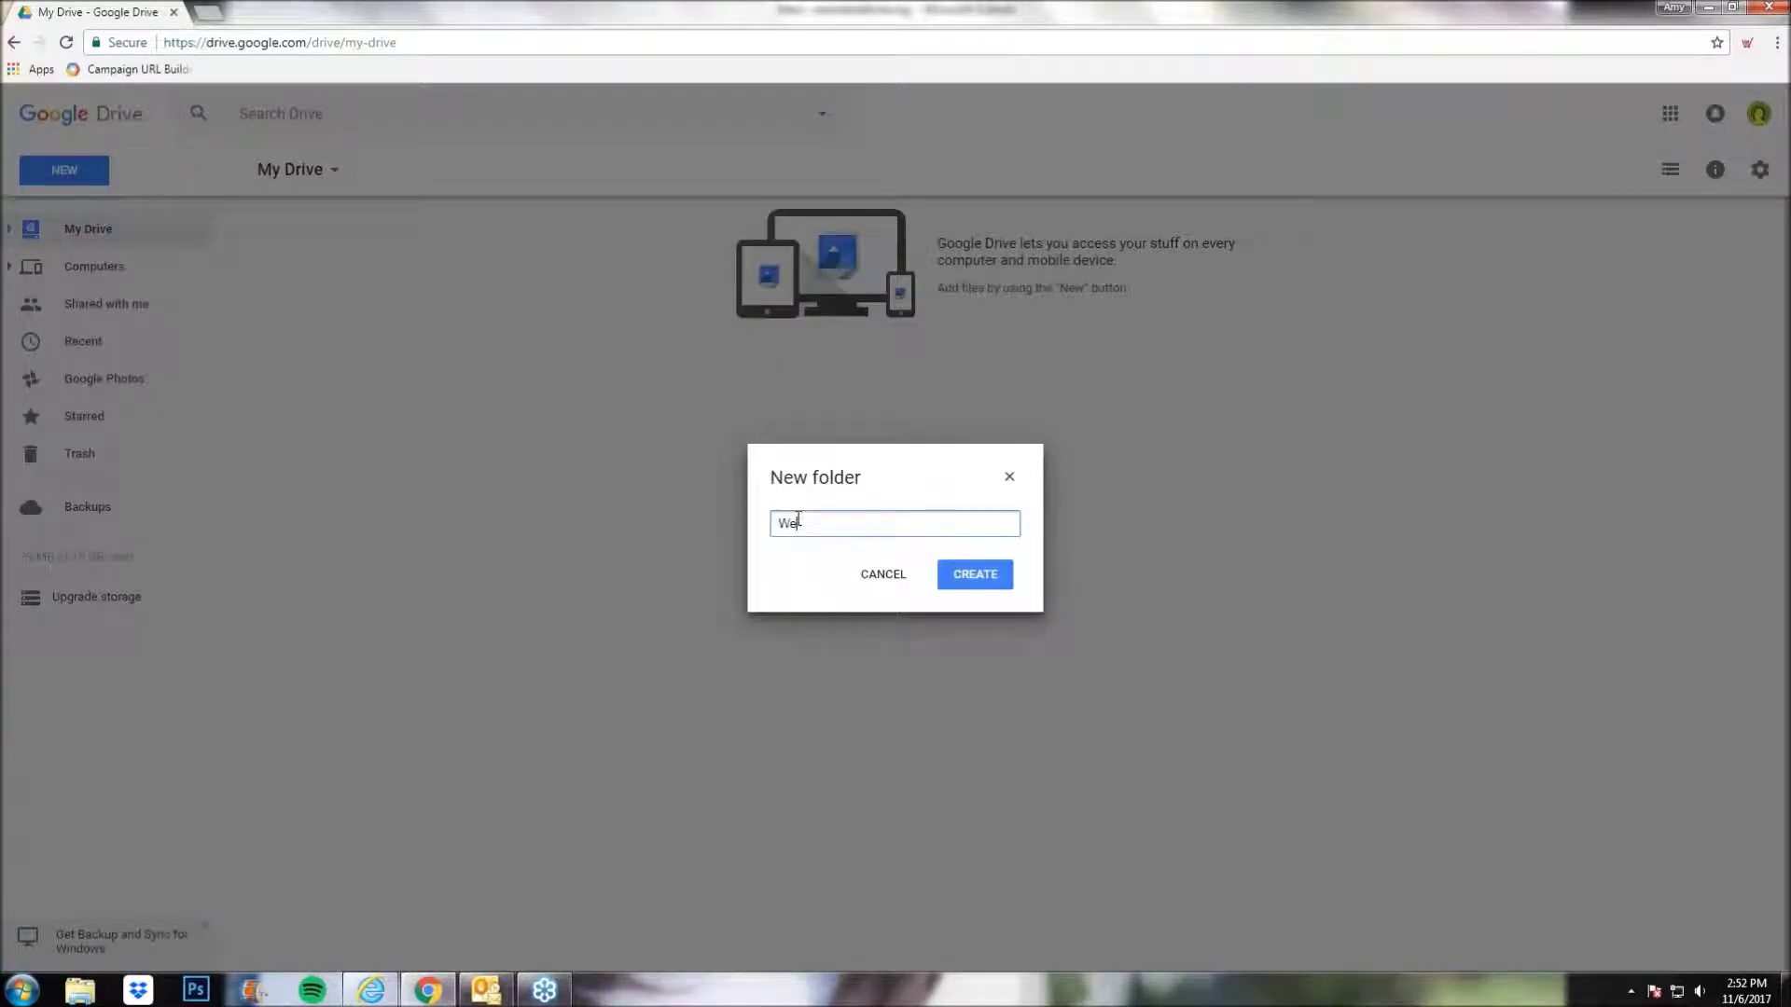
type("bsite Photos")
left_click(987, 576)
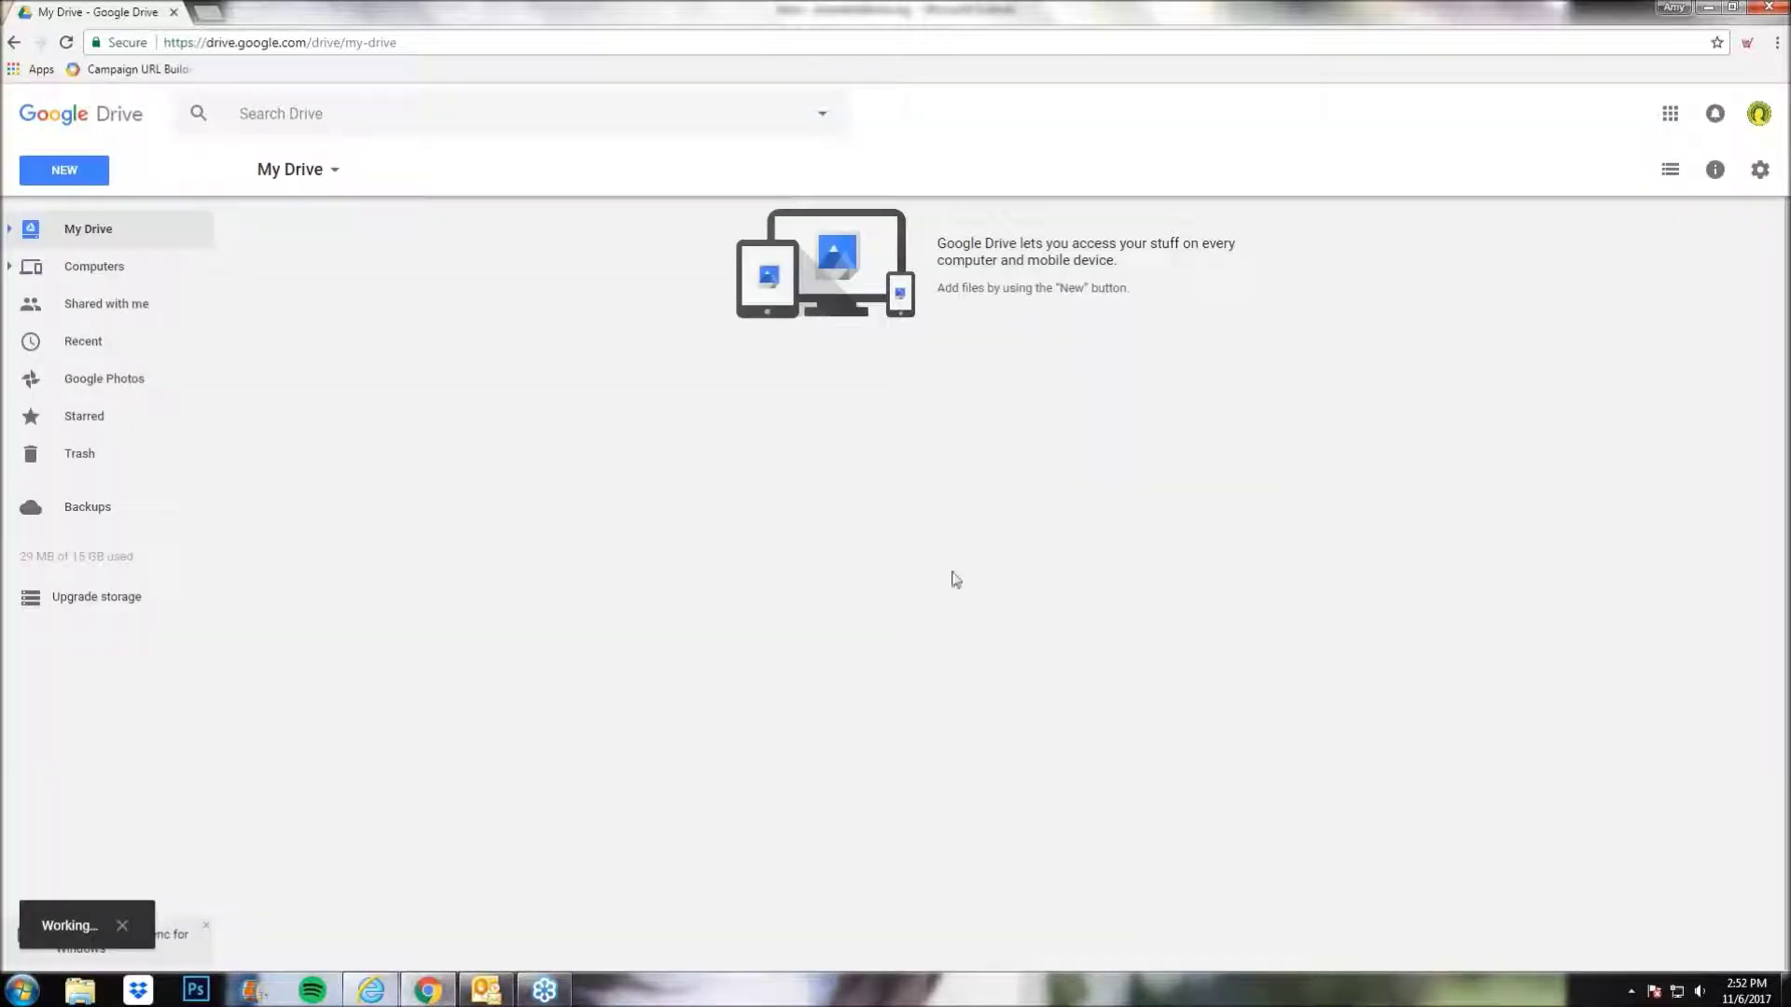
- Create a second folder named "Website Documents" in My Drive
right_click(456, 456)
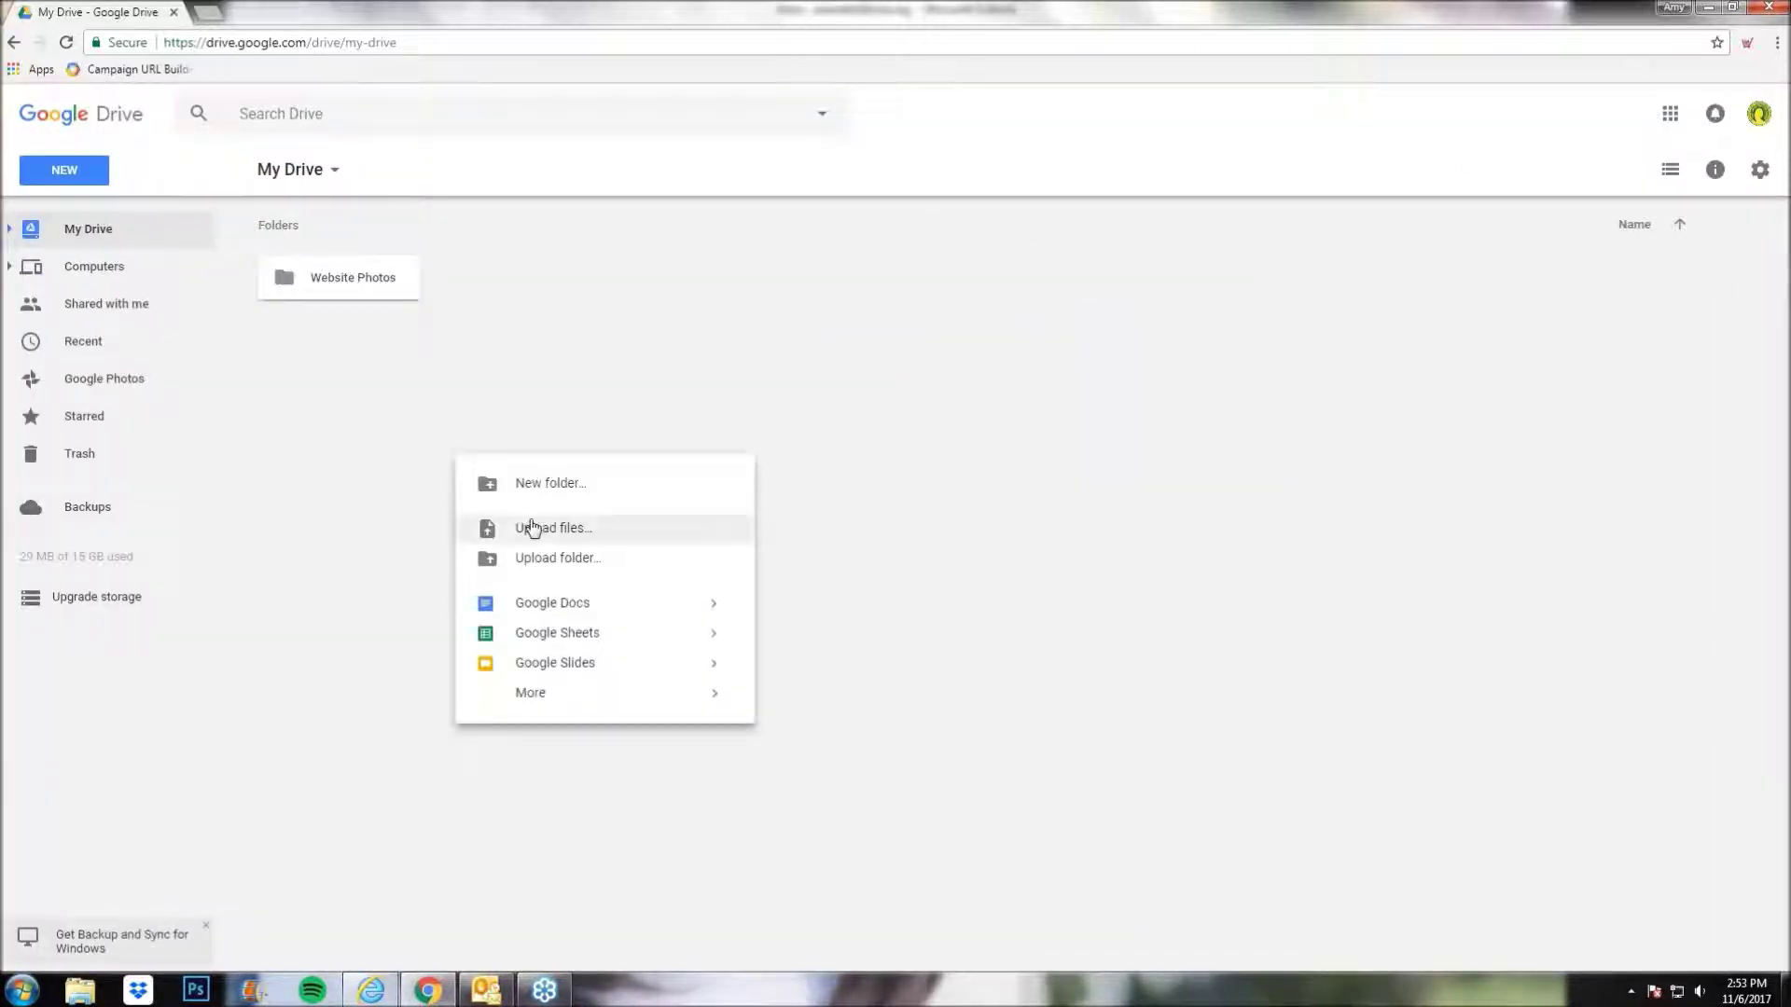
left_click(542, 492)
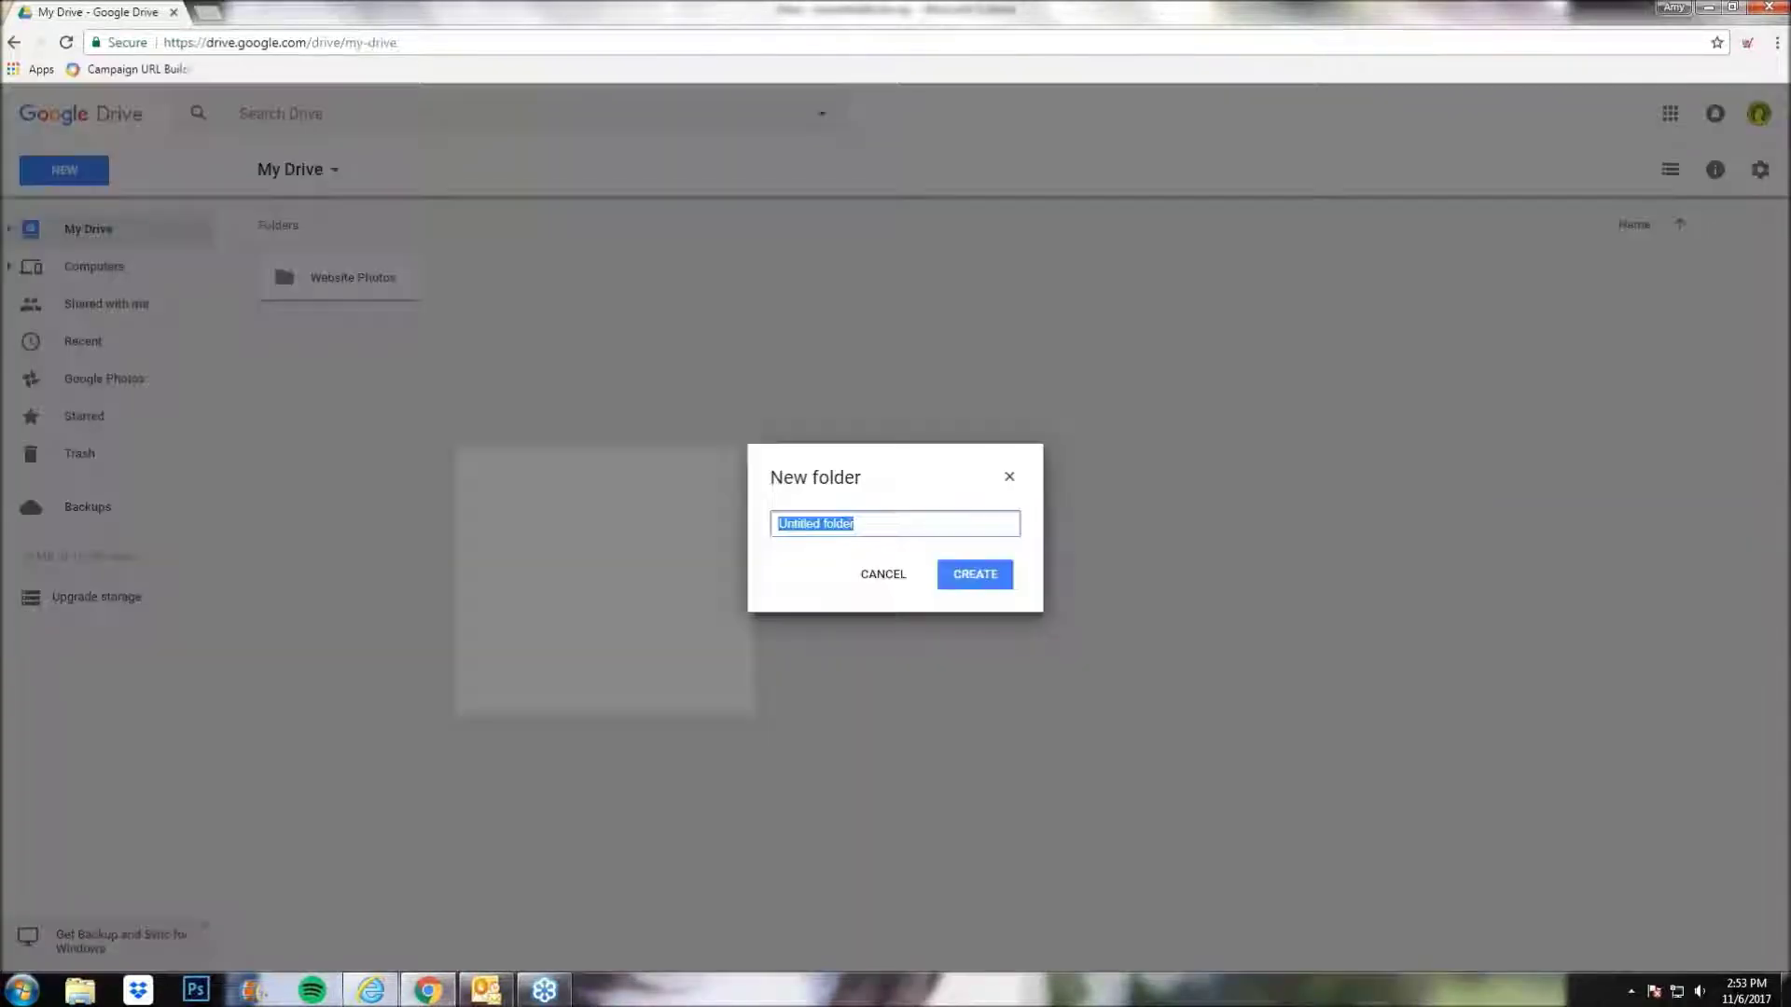
type("Wesite")
key("BackSpace")
key("BackSpace")
key("BackSpace")
key("BackSpace")
key("BackSpace")
type("bsite Docutme")
key("BackSpace")
key("BackSpace")
key("BackSpace")
type("metns")
key("BackSpace")
key("BackSpace")
type("nts")
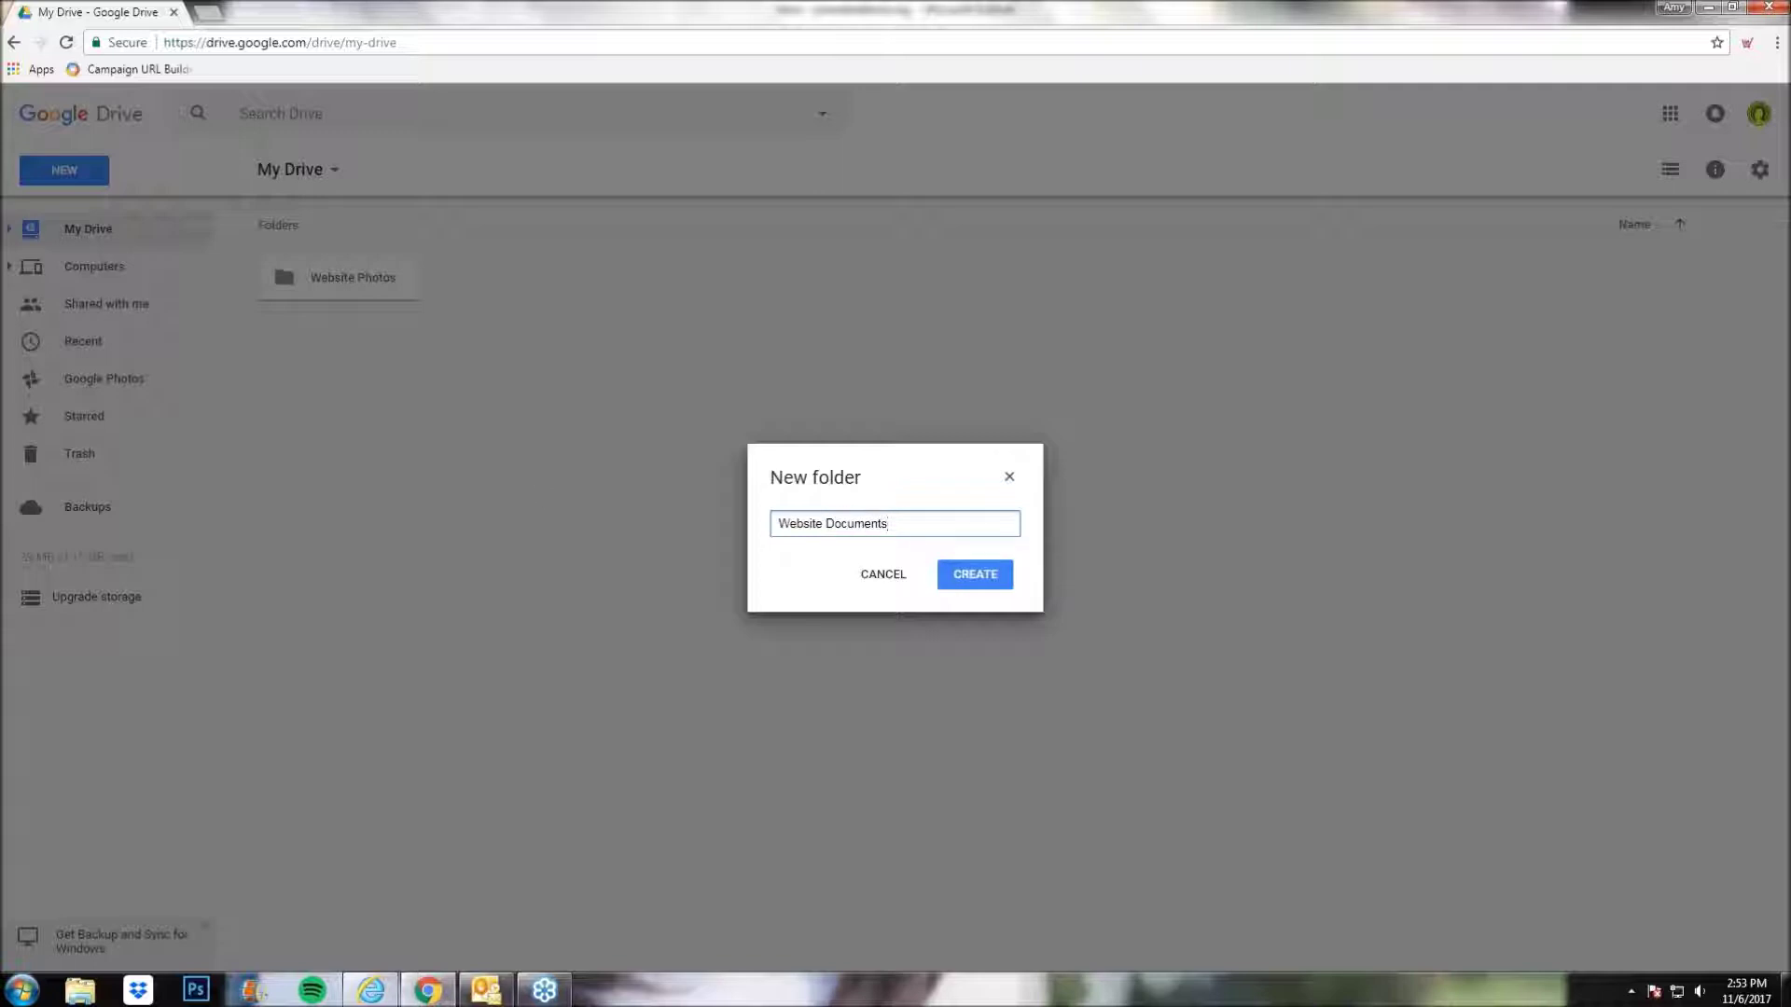
left_click(980, 578)
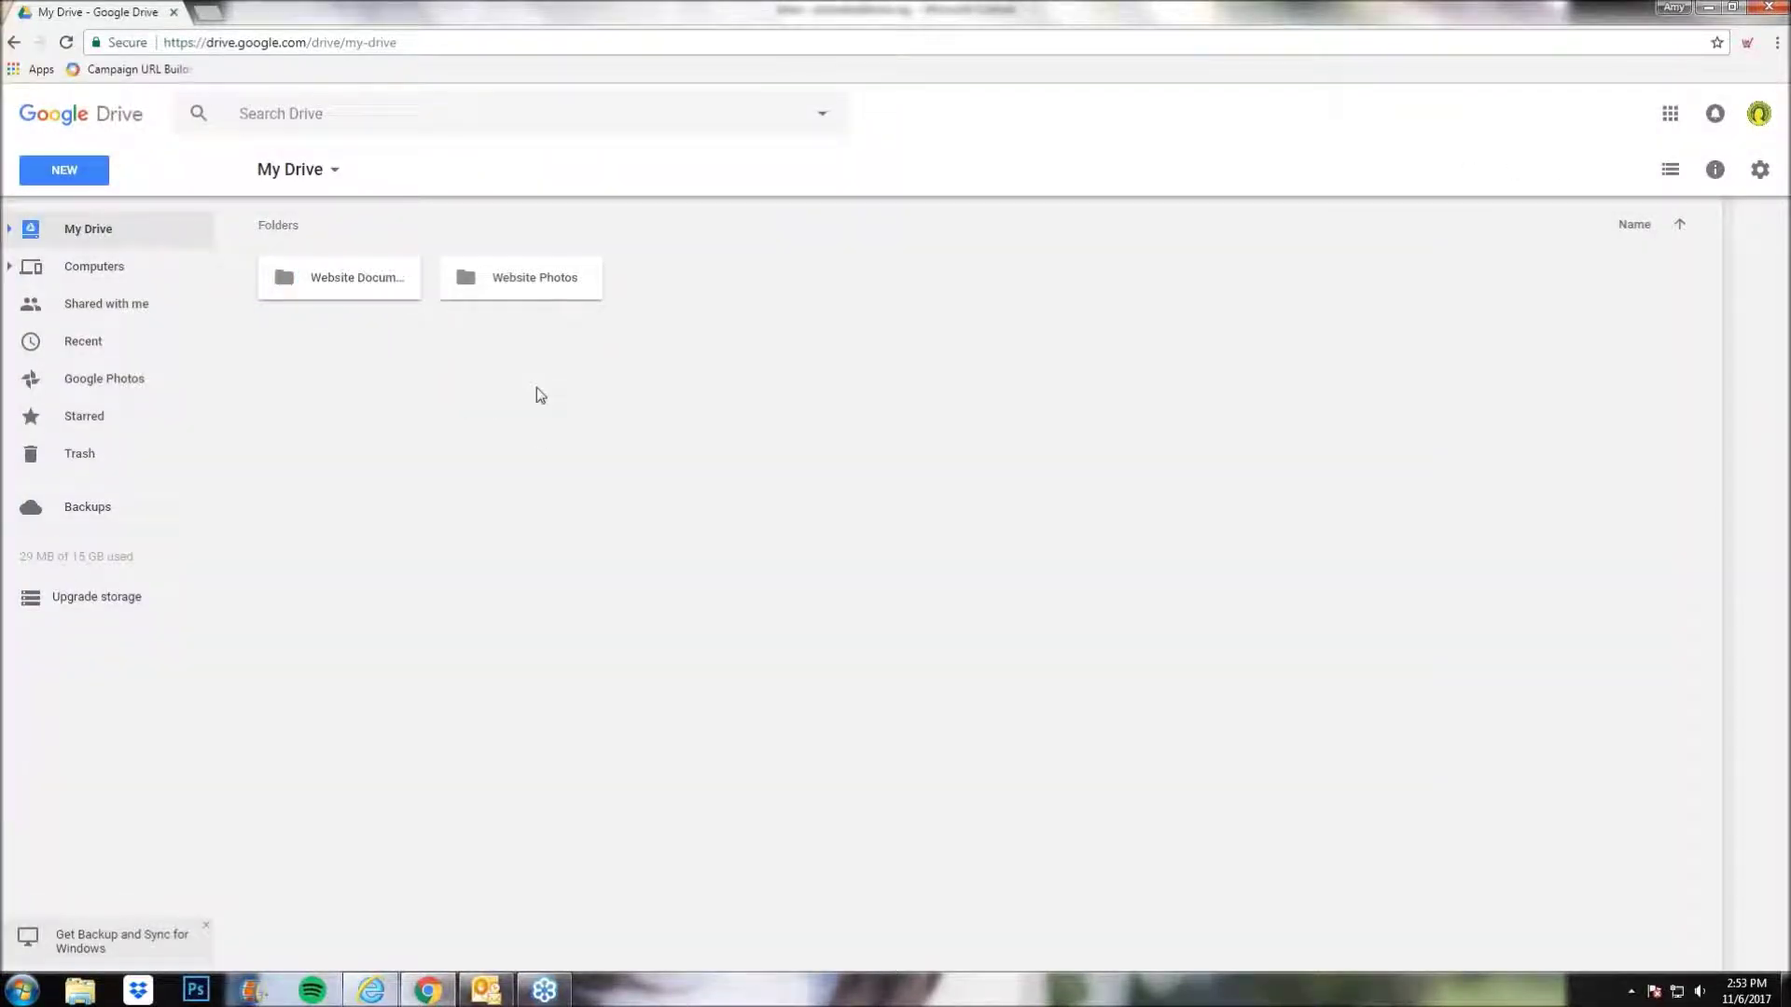
- Start a file upload inside the Website Photos folder and browse to WEB-SOCIAL, _Chapter Web Sites, 2017 Chapter Websites Photos on the O: drive
double_click(529, 280)
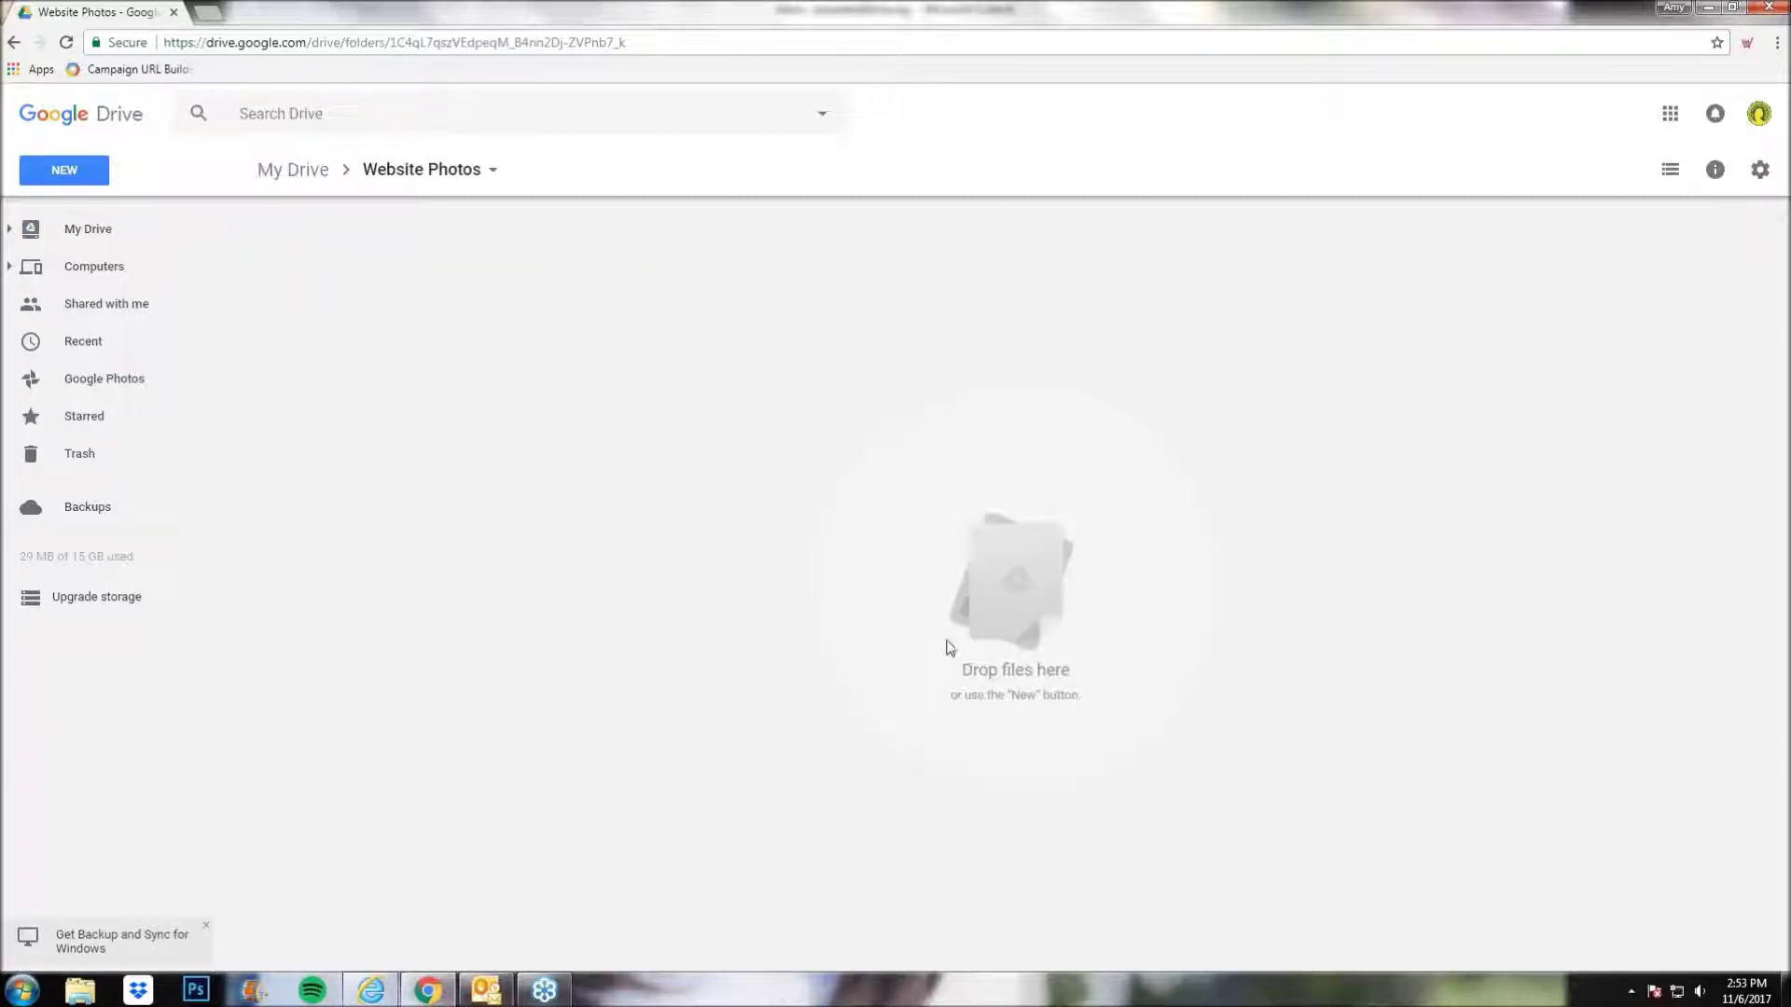
right_click(928, 587)
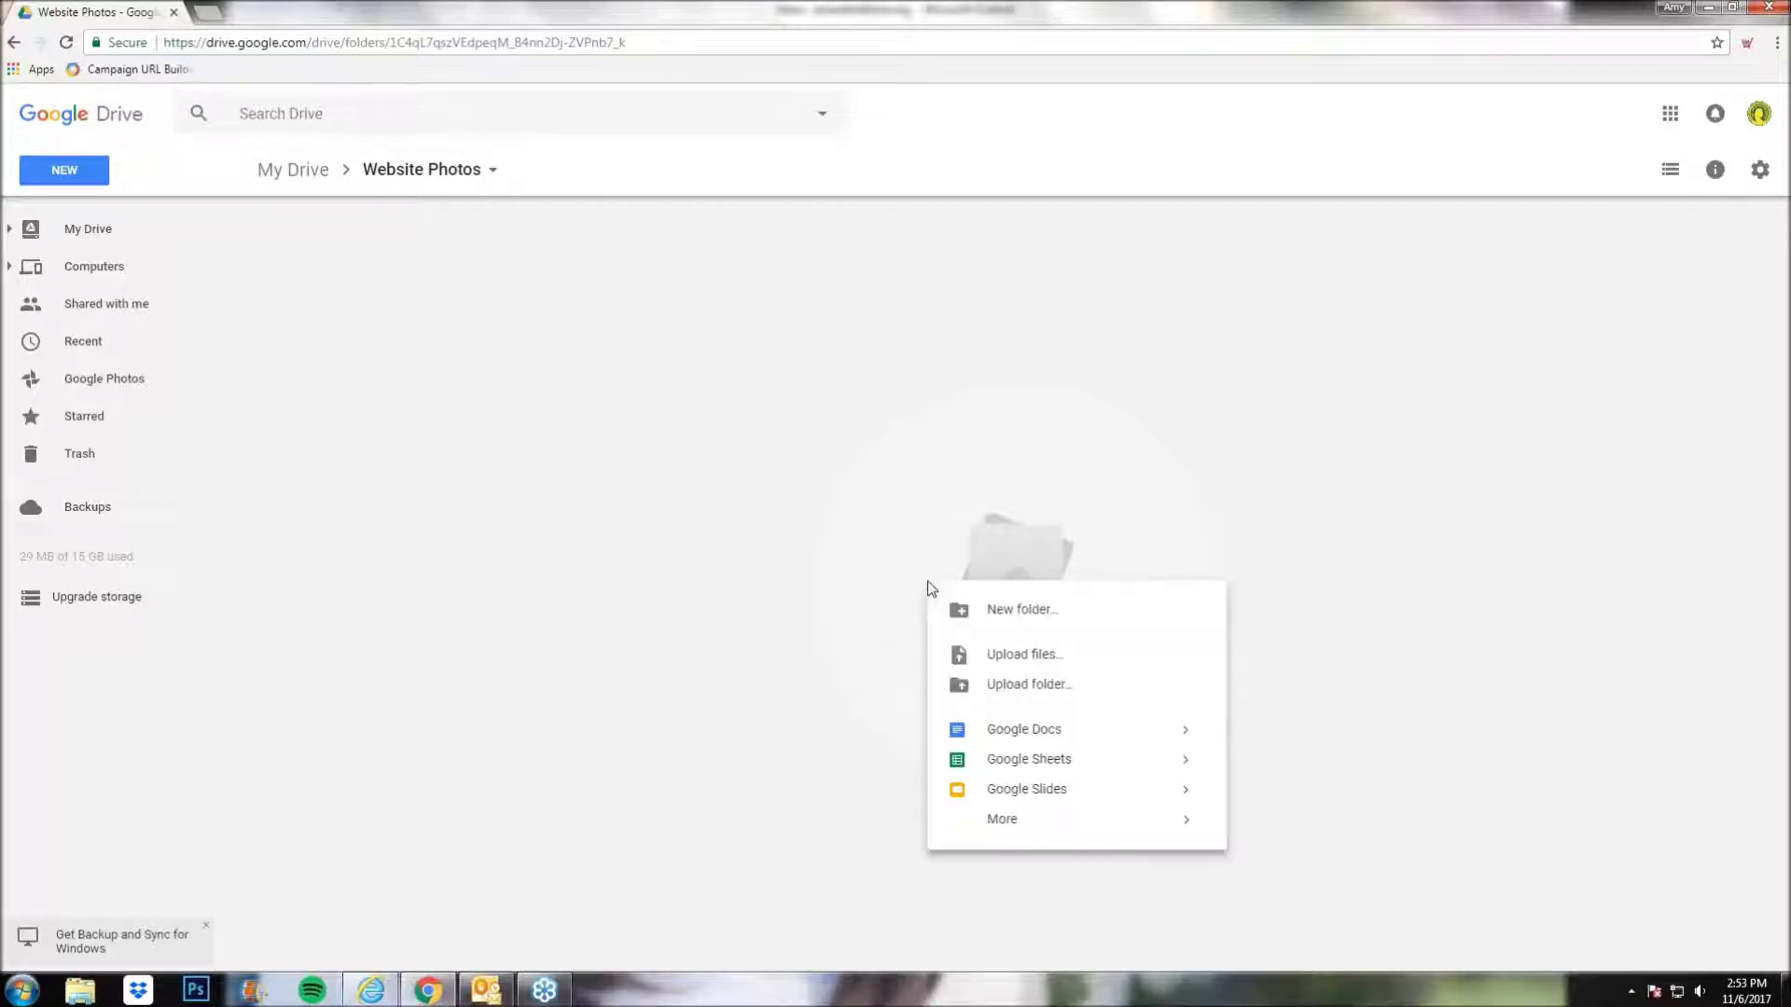
left_click(1026, 658)
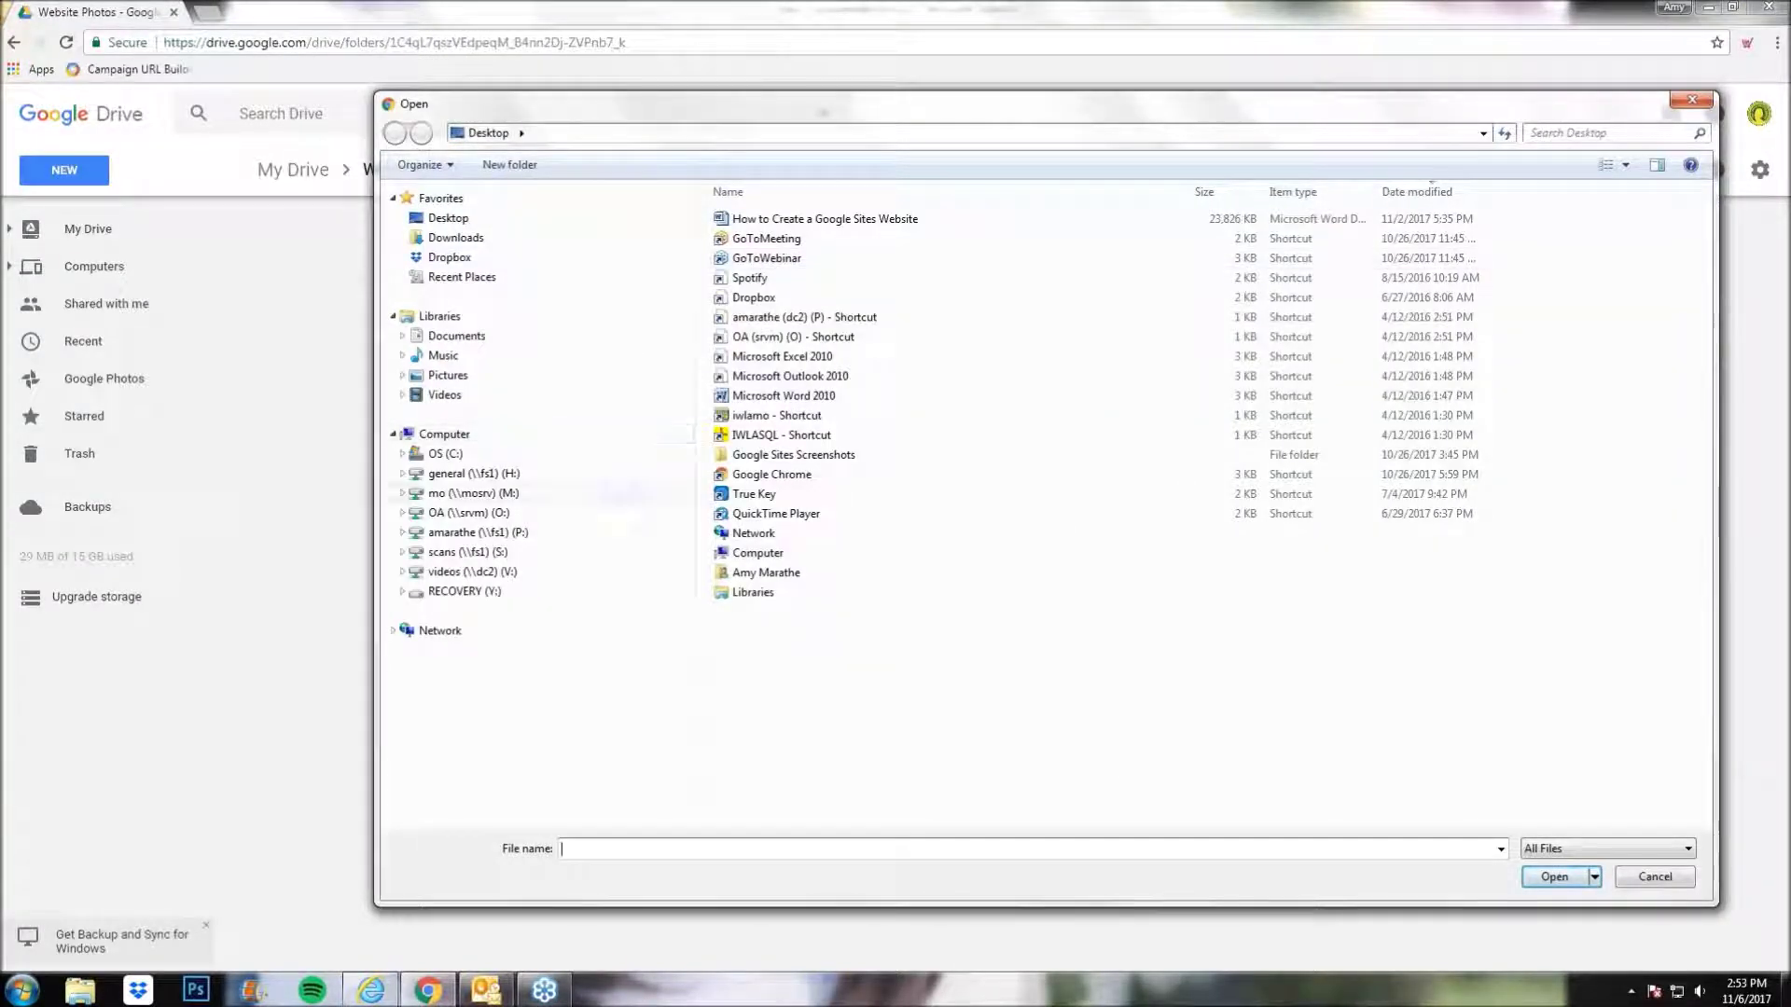
left_click(466, 474)
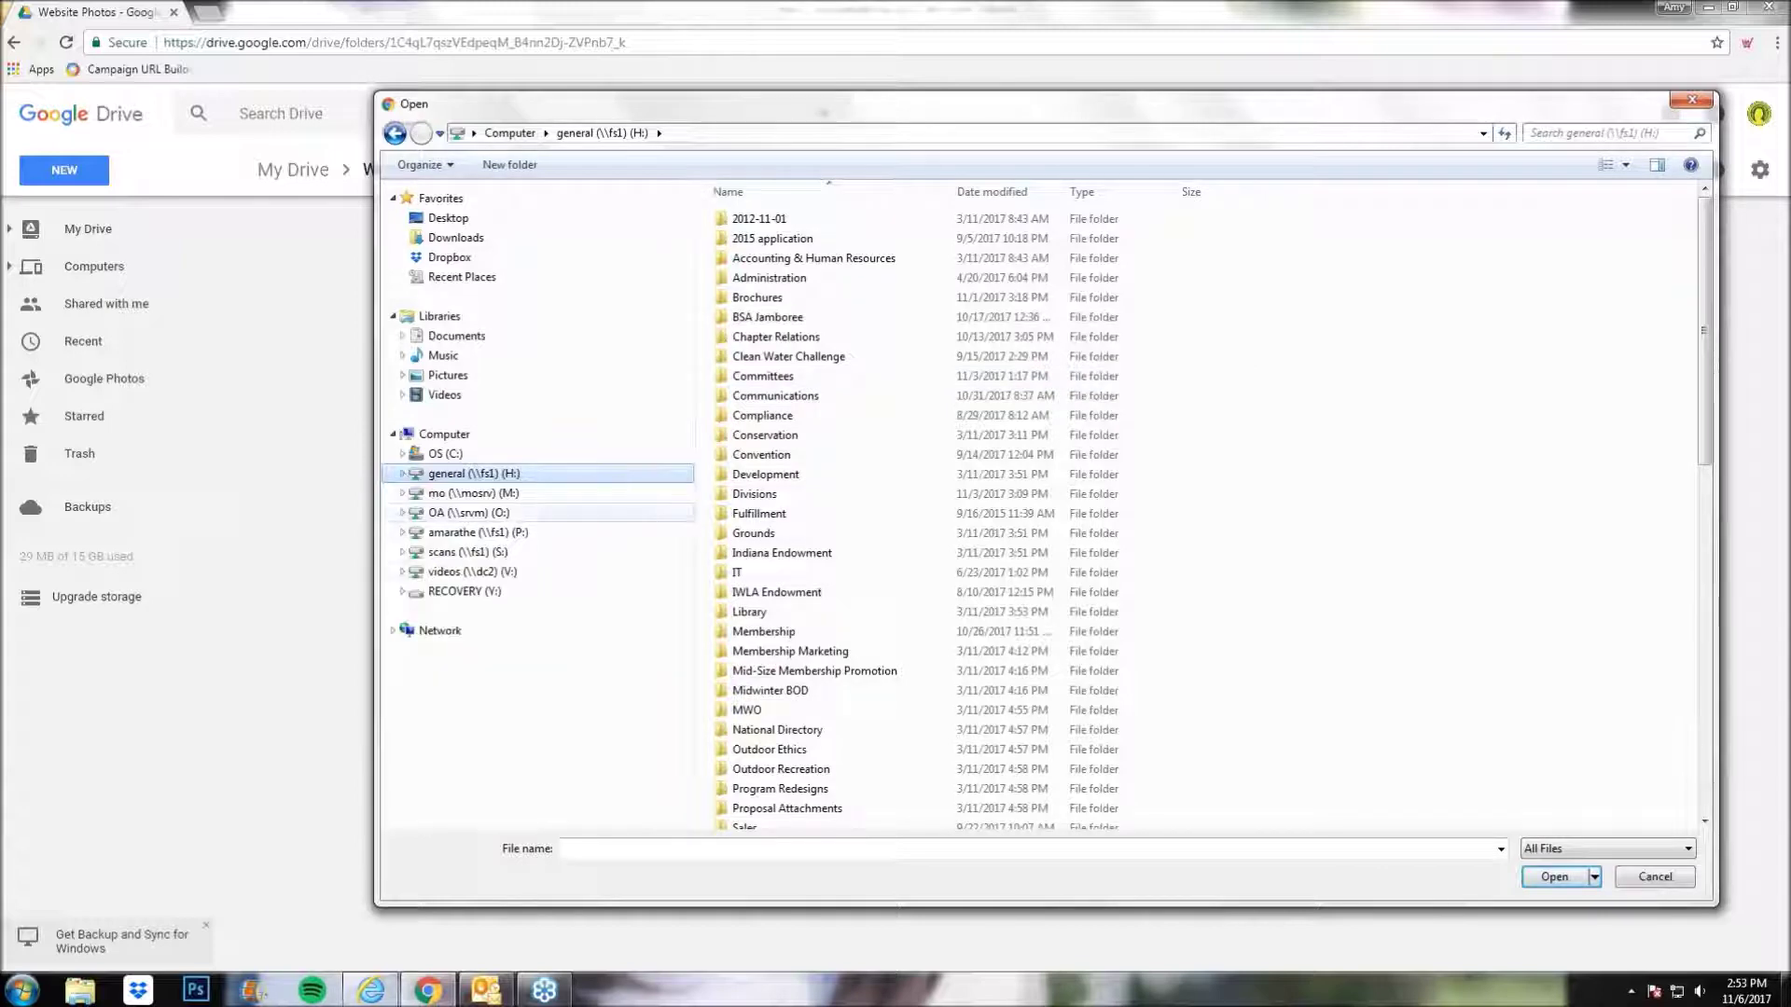
left_click(468, 513)
double_click(757, 476)
double_click(825, 238)
double_click(810, 221)
- Upload all listed files except Chapter Header Template, the deer and egrets photo, Facebook Icon and the IWLA Chapter Web Photos archive
left_click(808, 222)
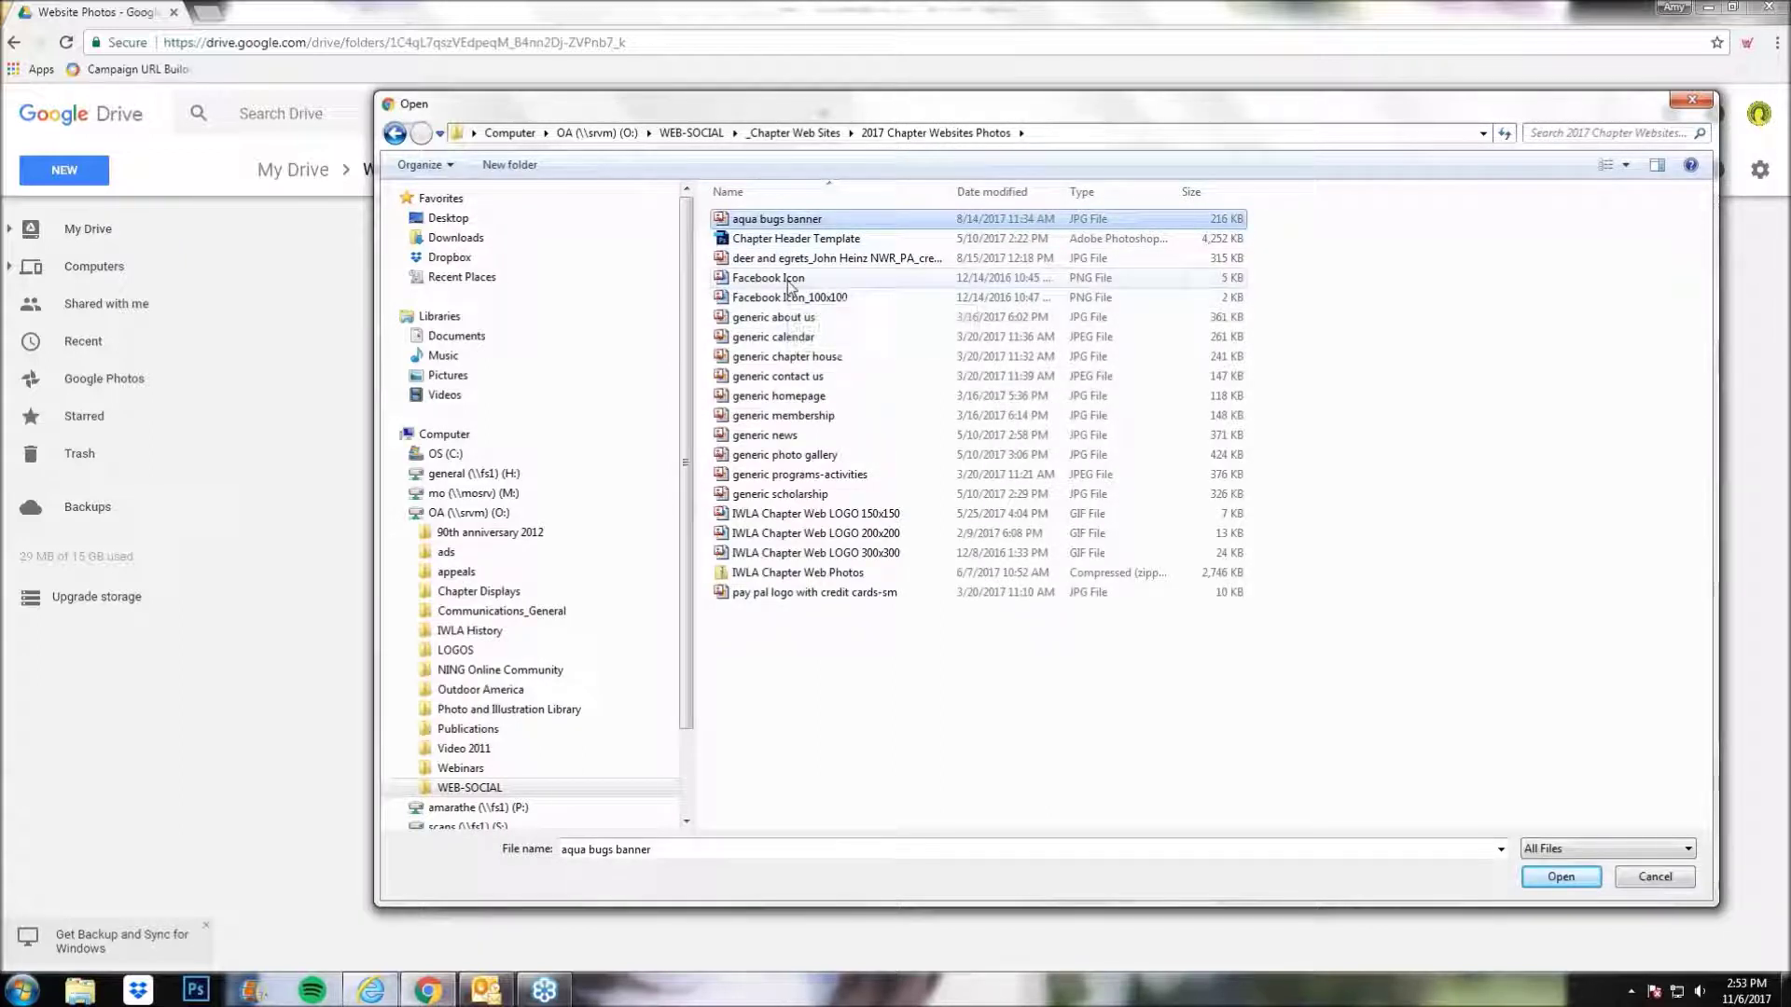
left_click(809, 594, "shift")
left_click(799, 577, "ctrl")
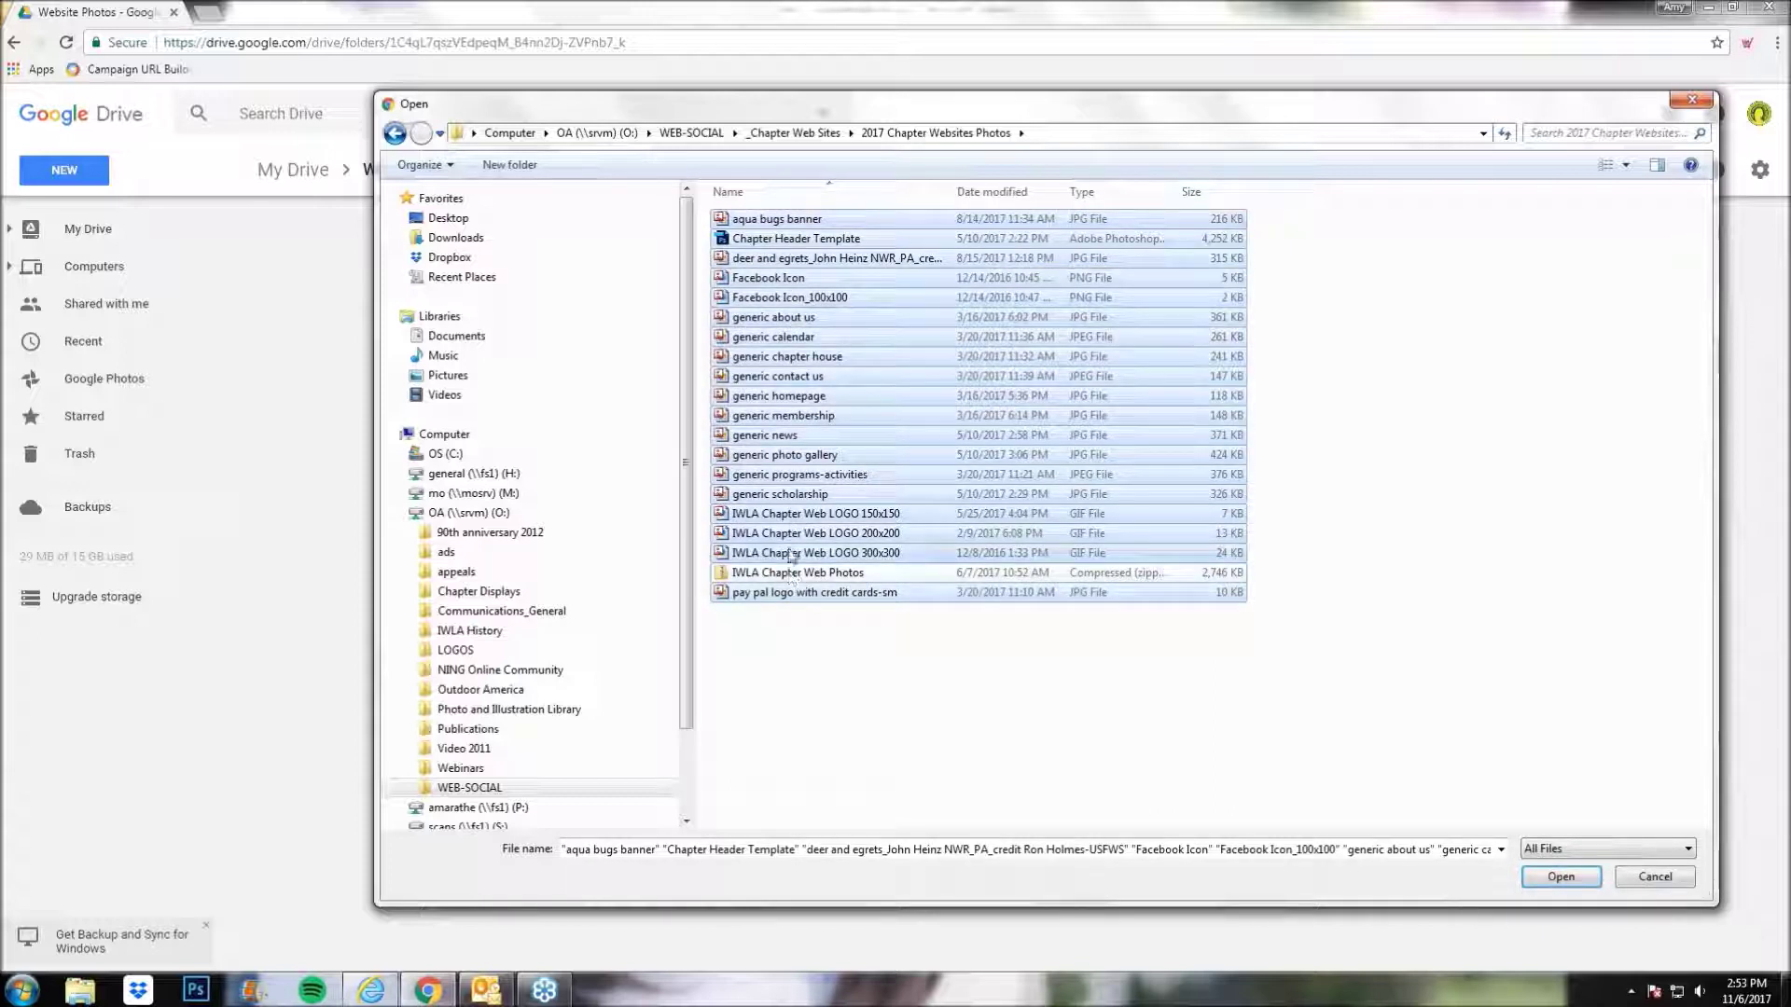
left_click(806, 278, "ctrl")
left_click(803, 261, "ctrl")
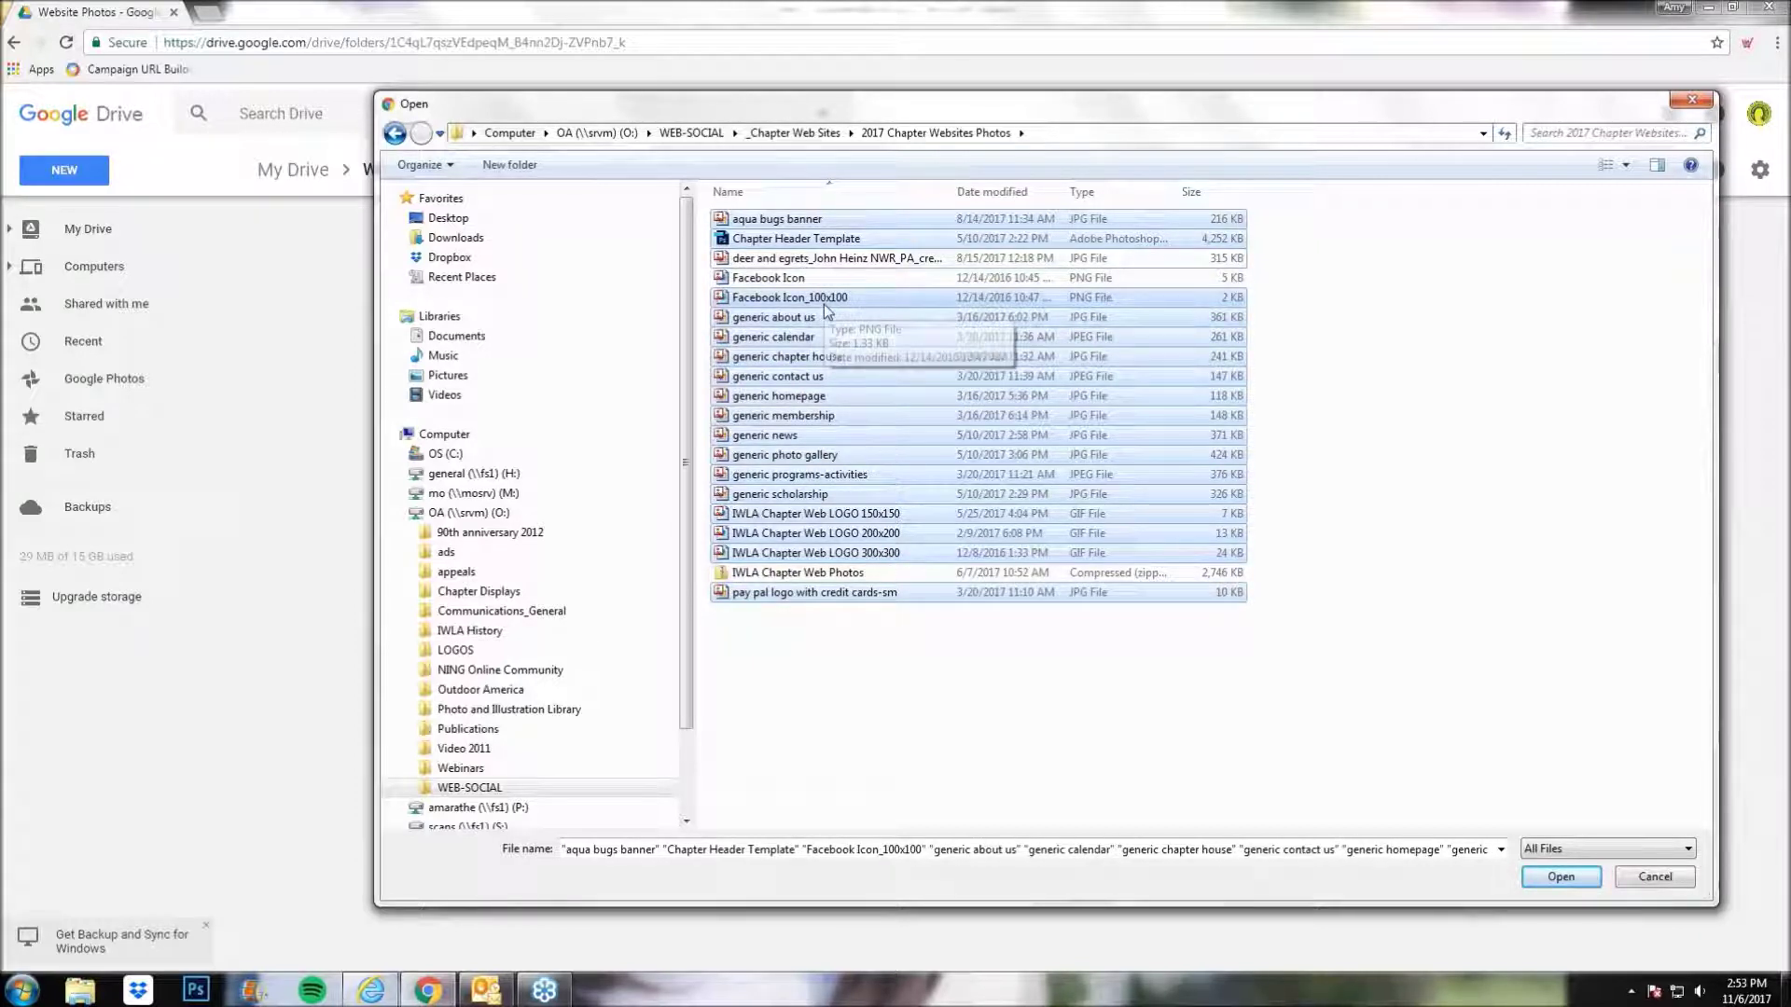
left_click(807, 239, "ctrl")
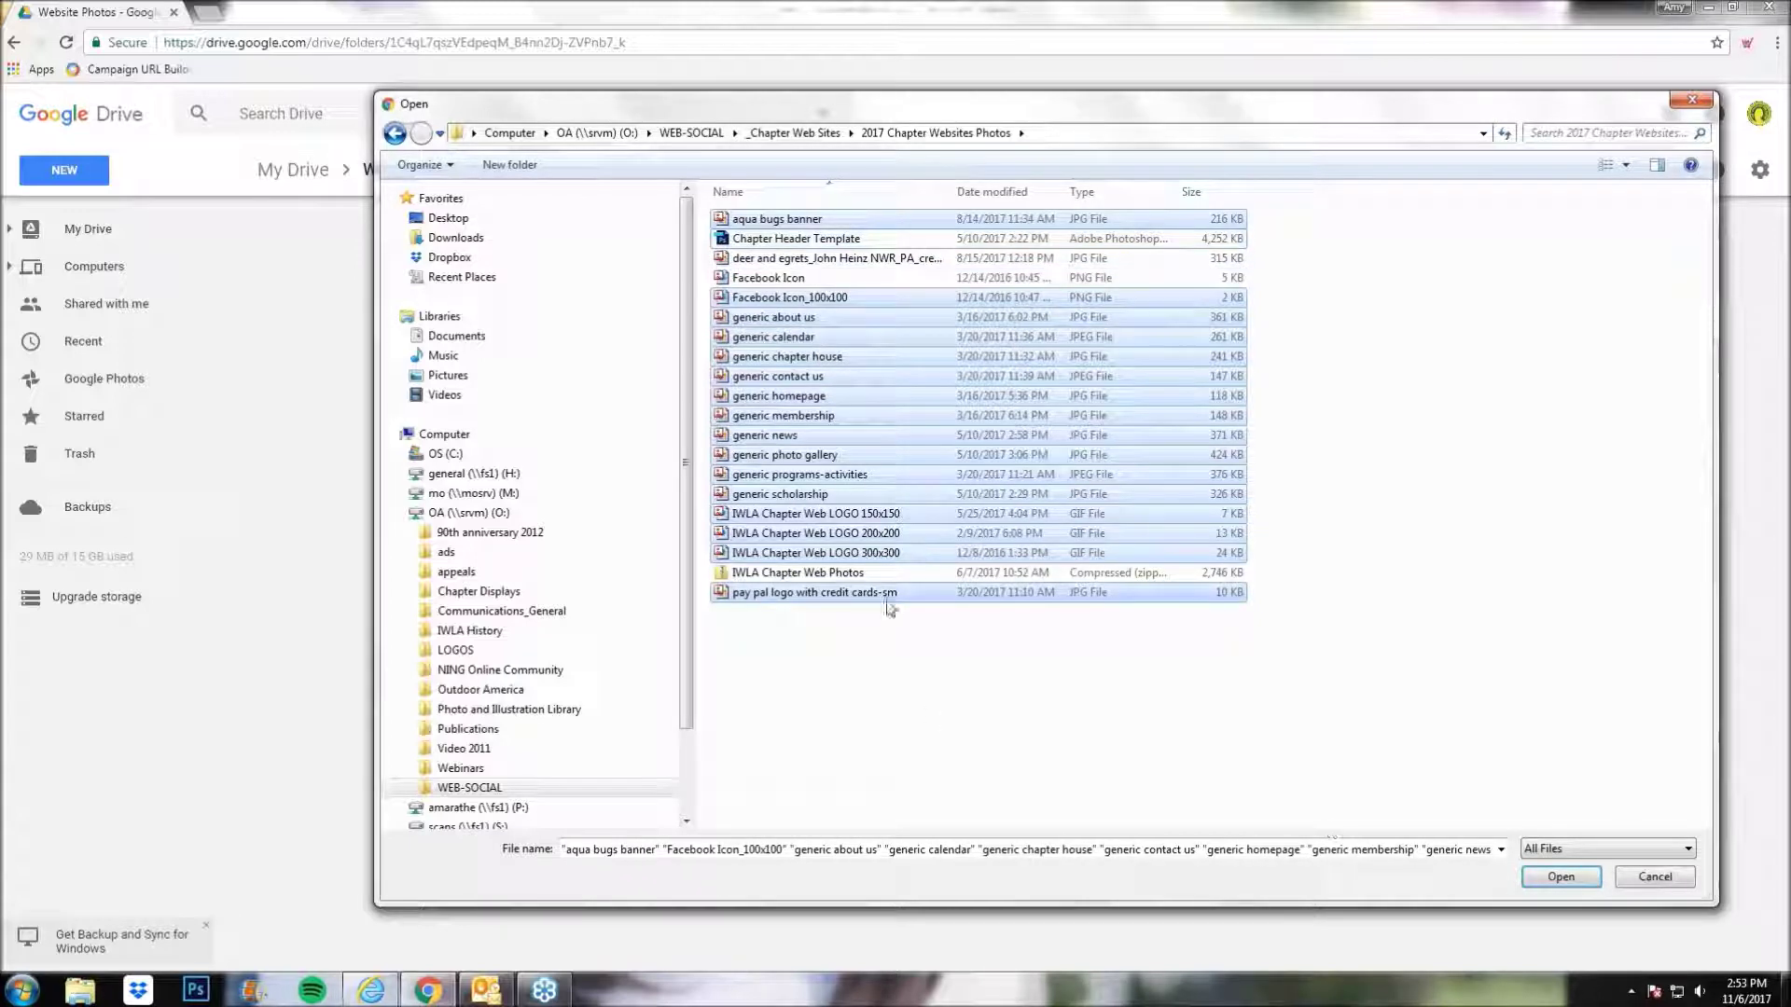
left_click(1555, 879)
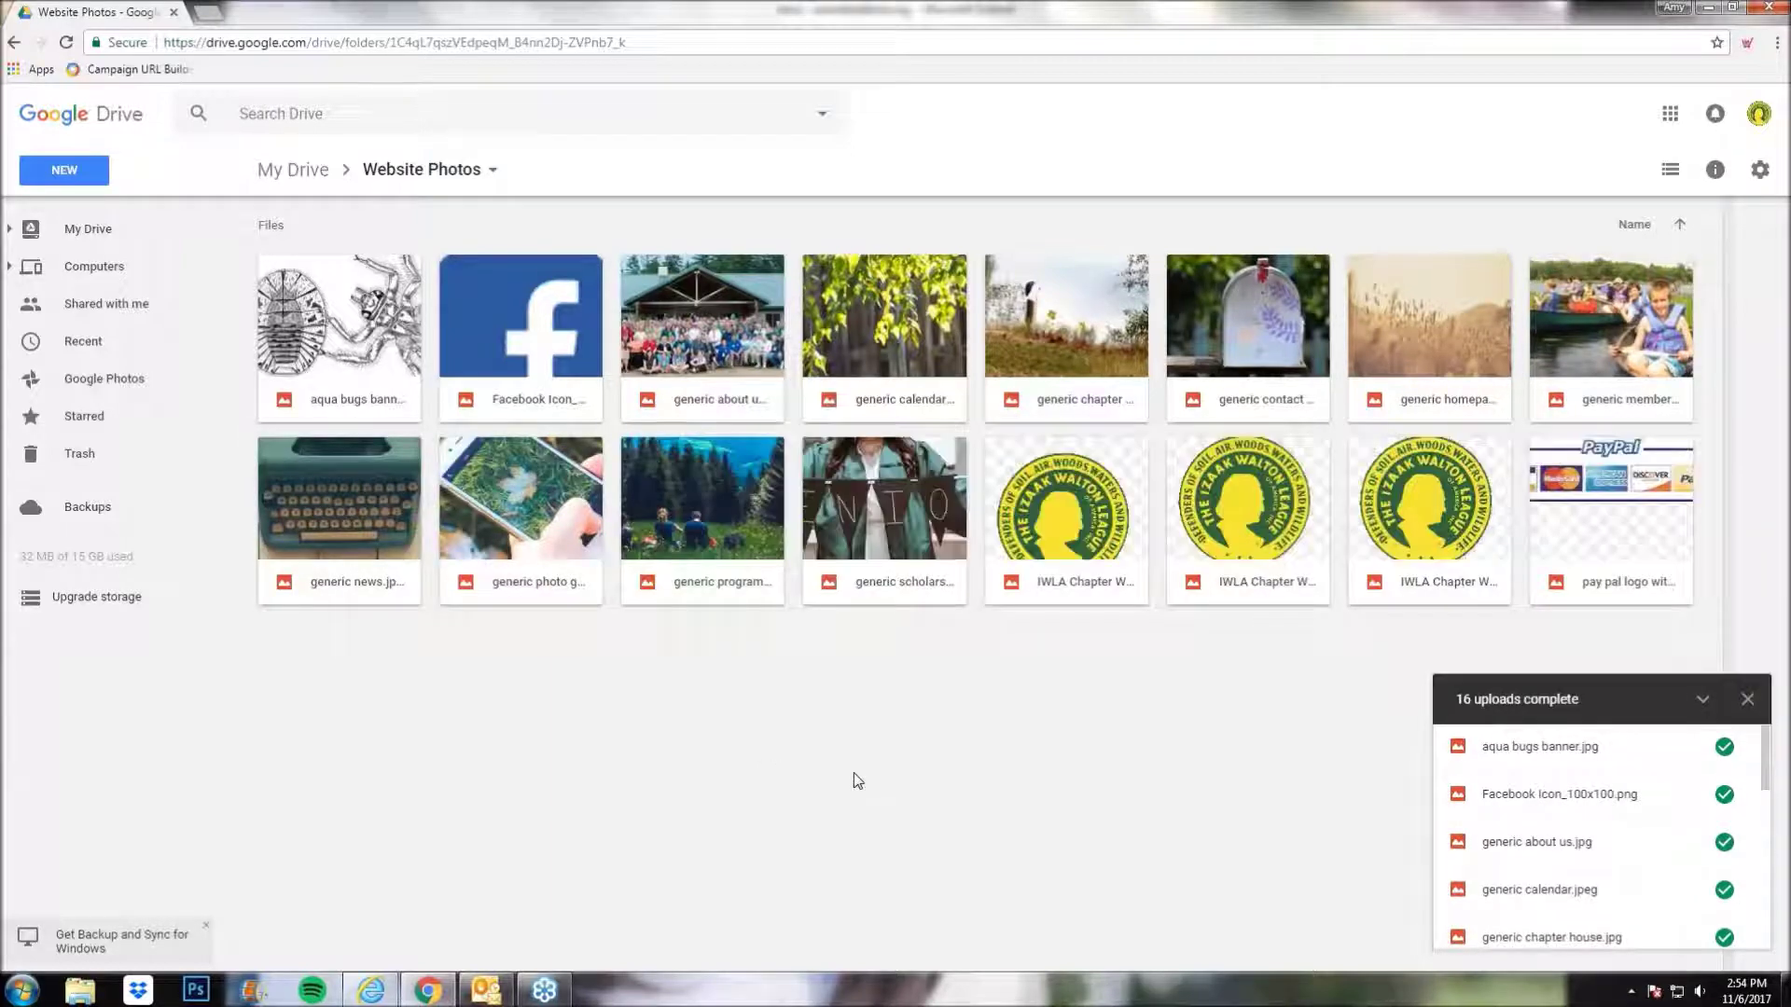
left_click(1747, 699)
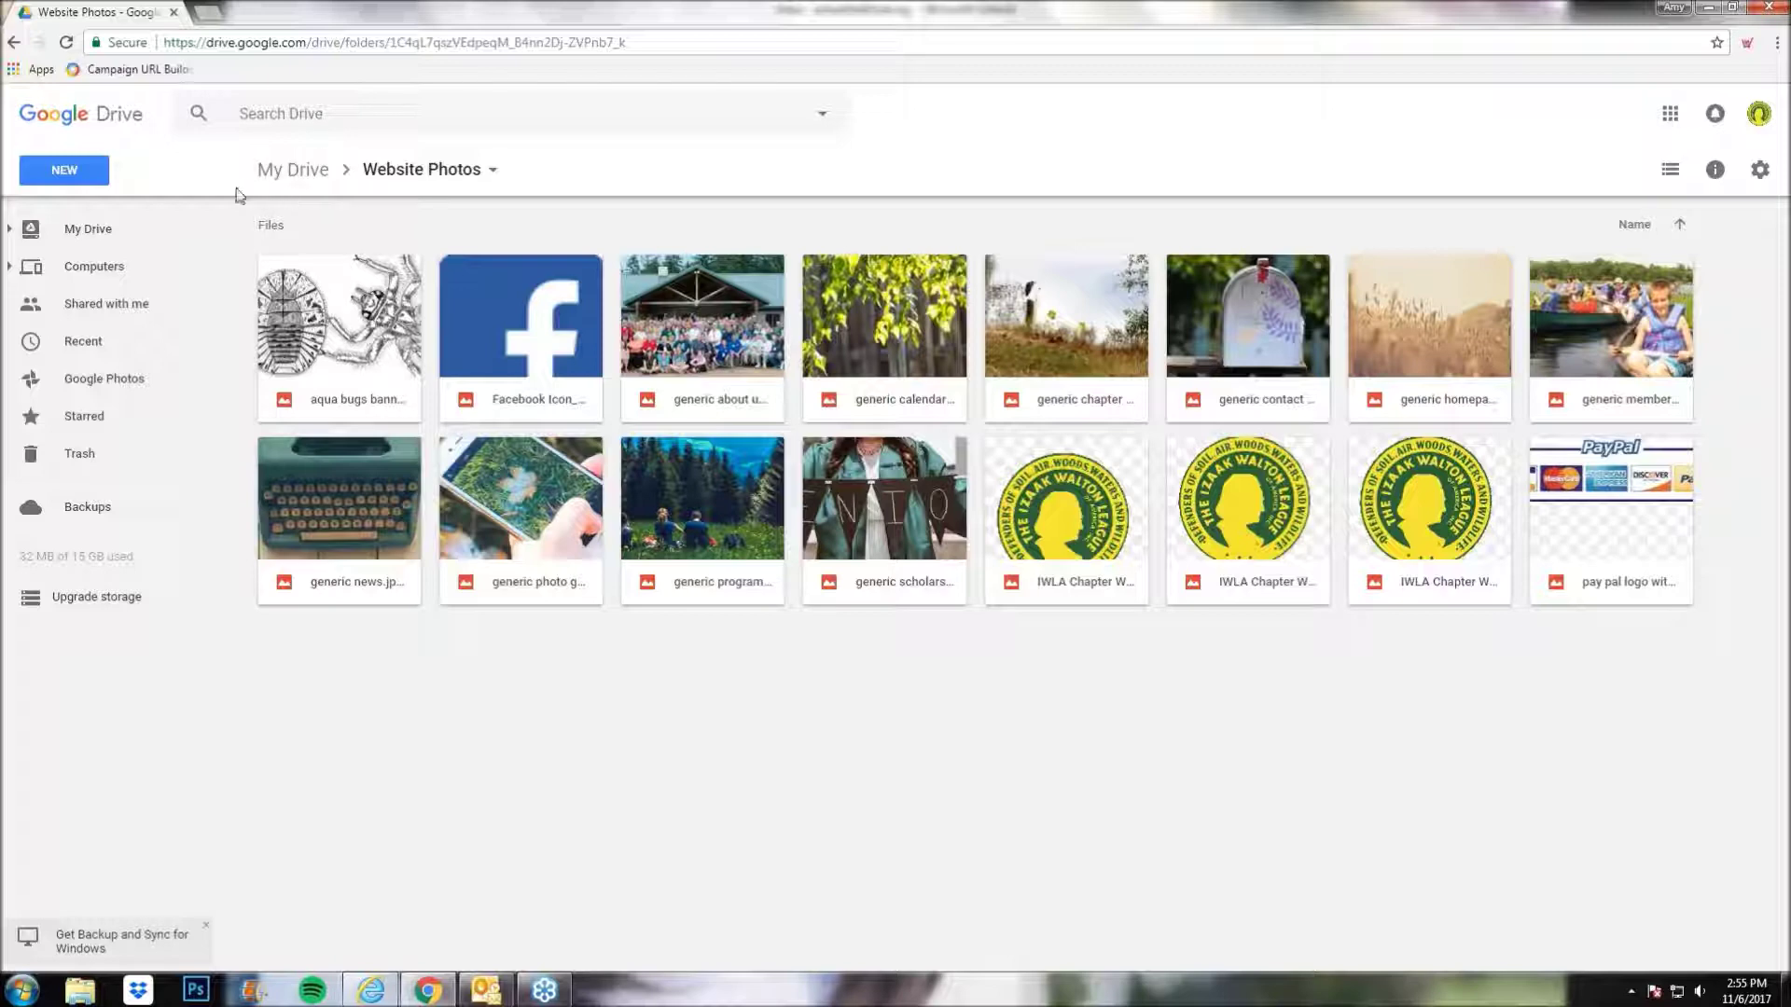
- Upload the PDF "How to Give a Document Permission" from its _Chapter Web Sites subfolder into the Website Documents folder
left_click(300, 175)
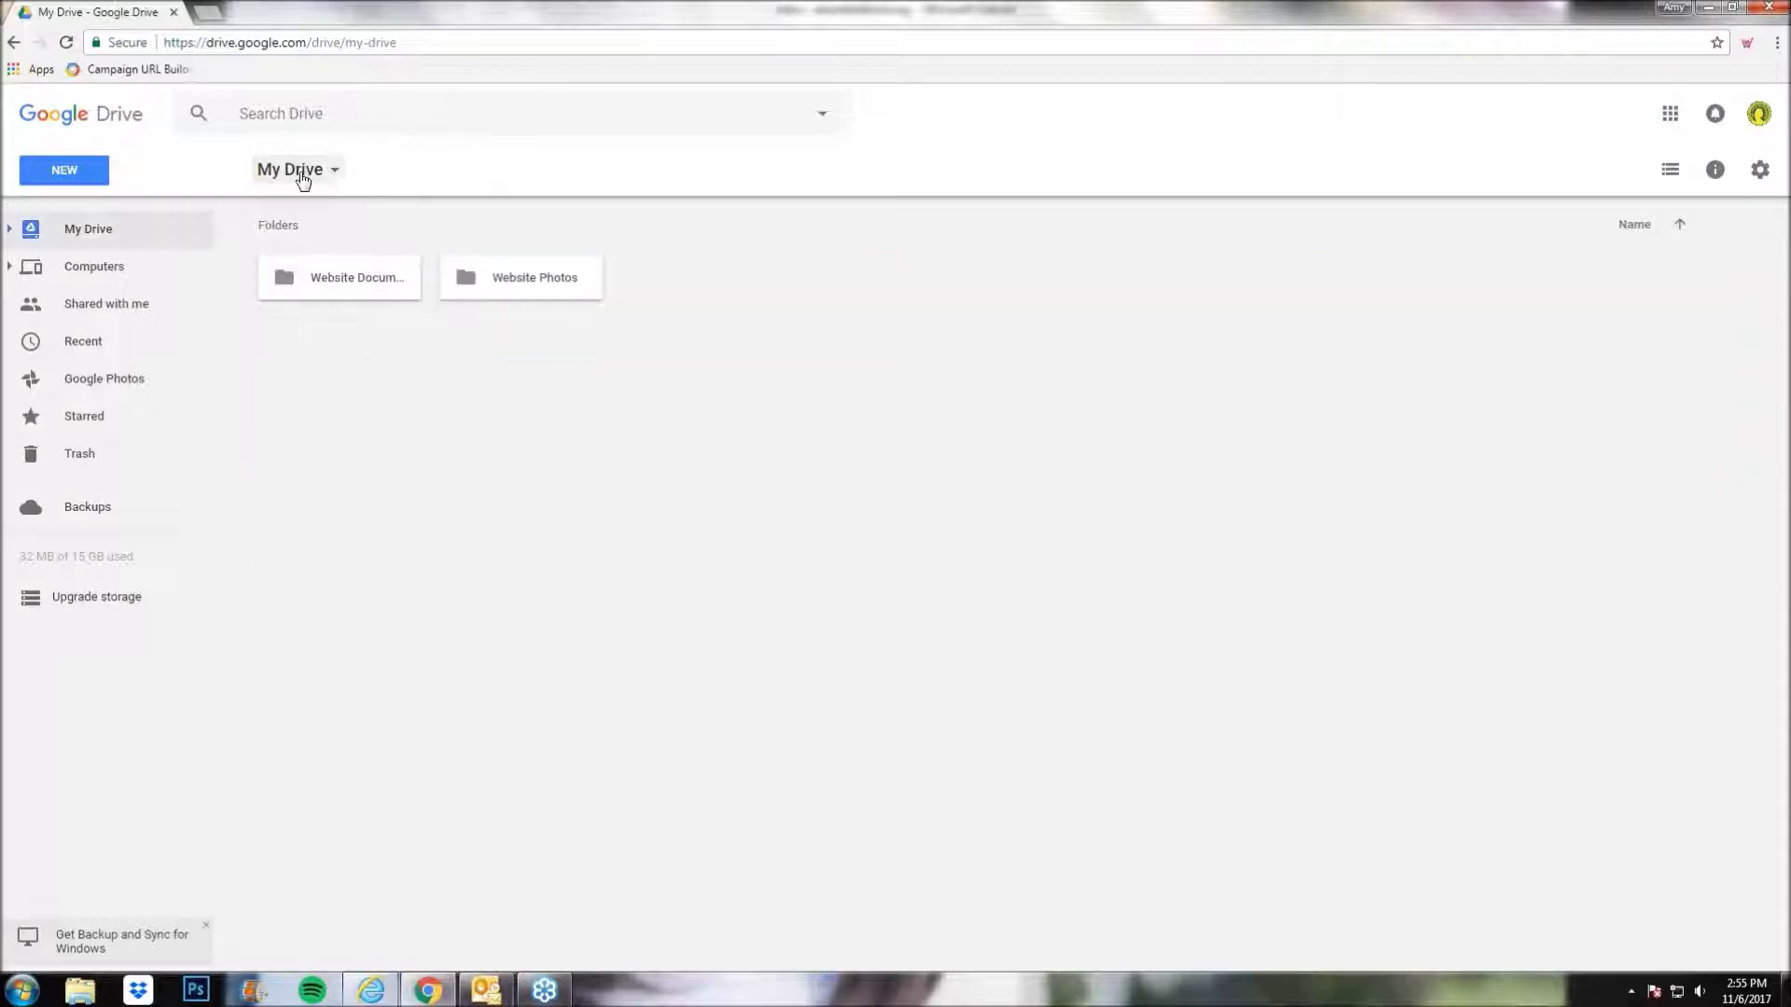
double_click(345, 282)
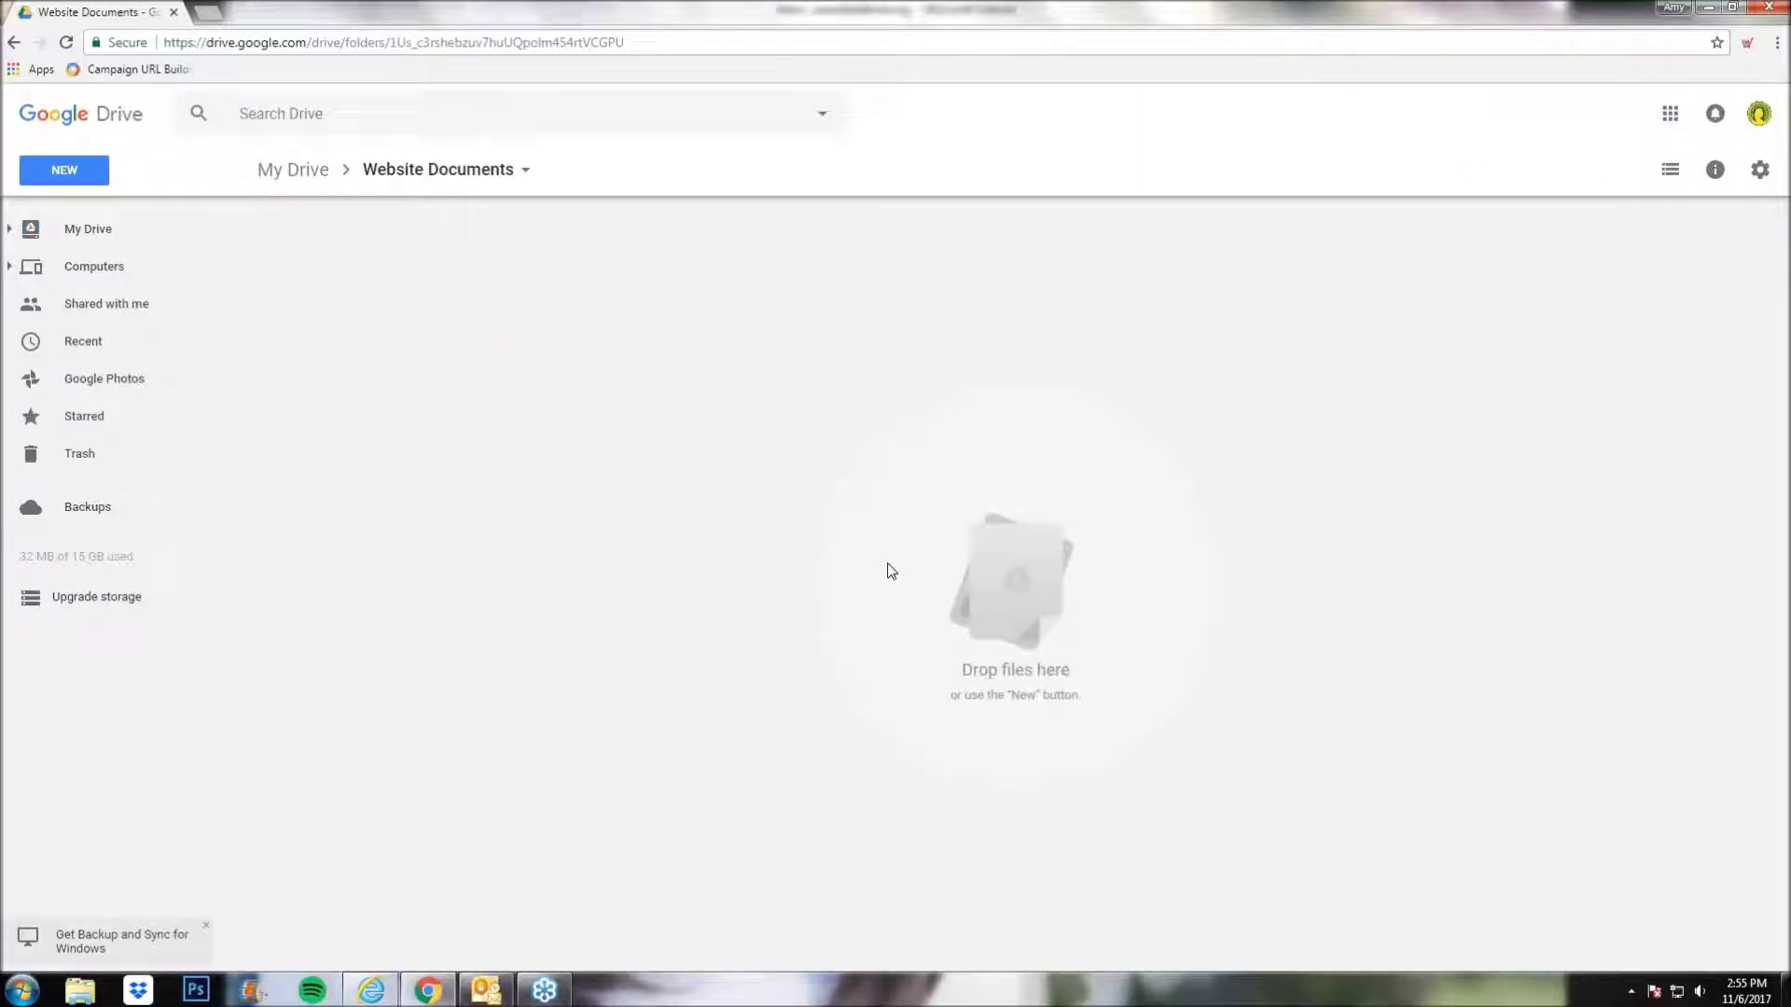
right_click(887, 565)
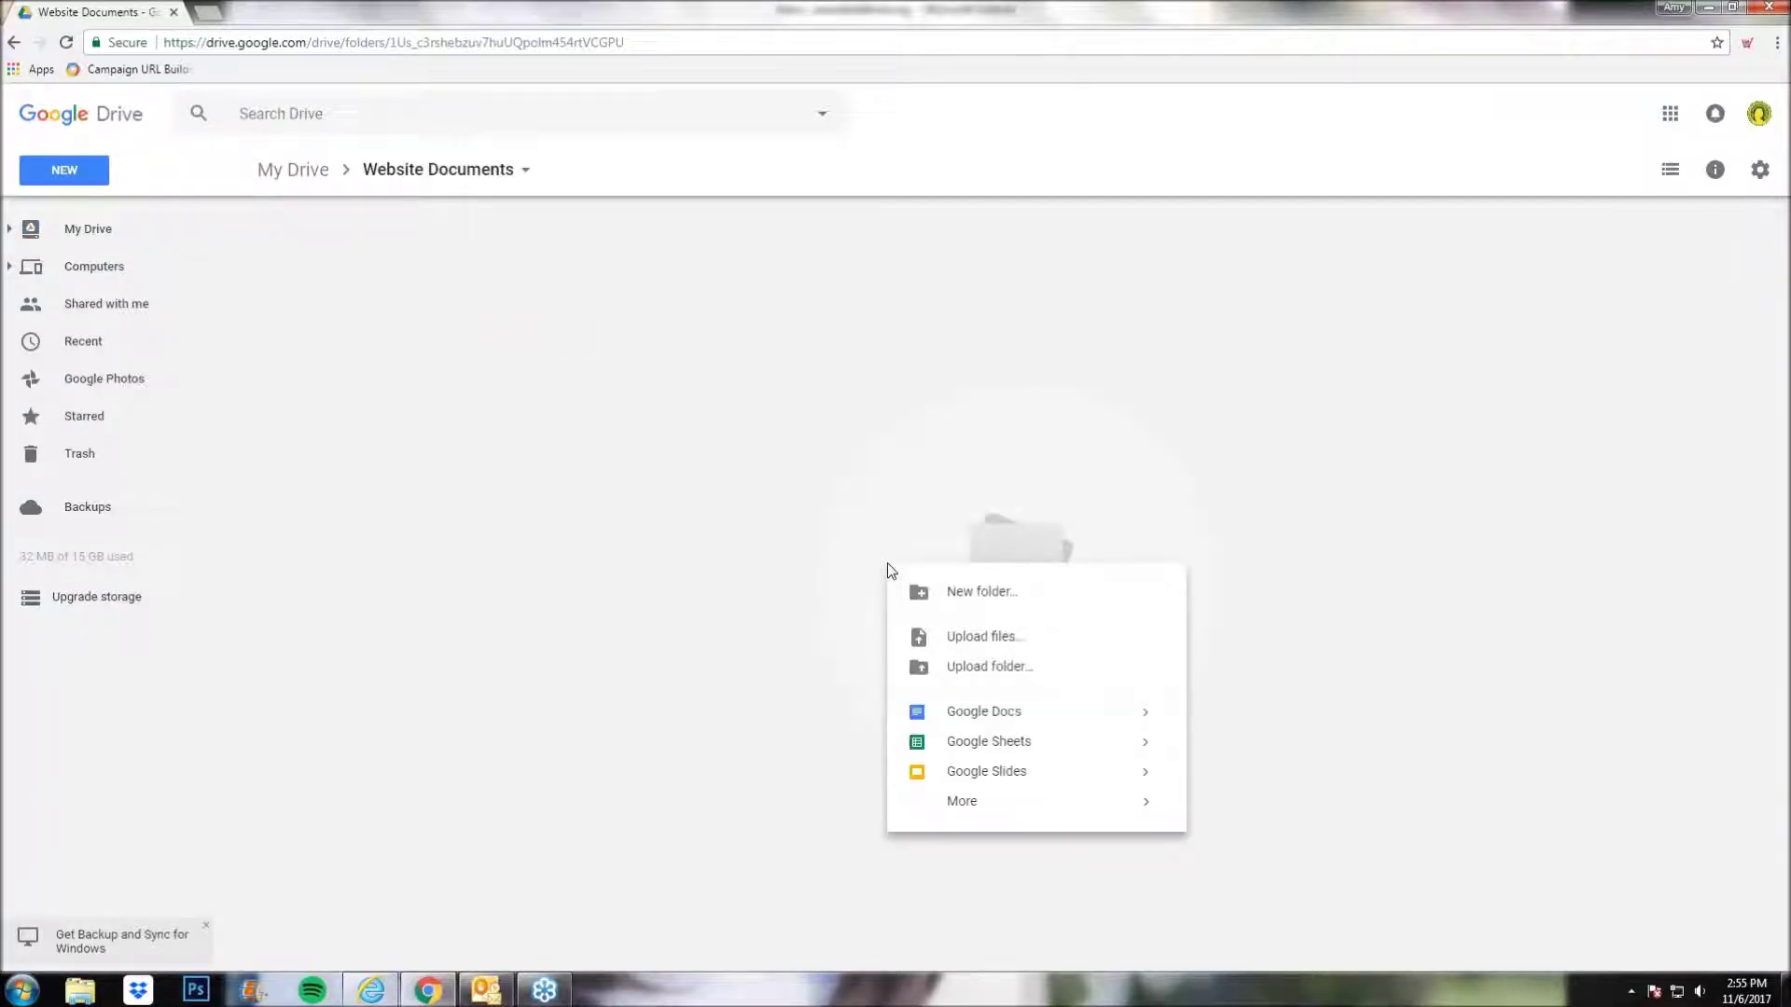
left_click(968, 638)
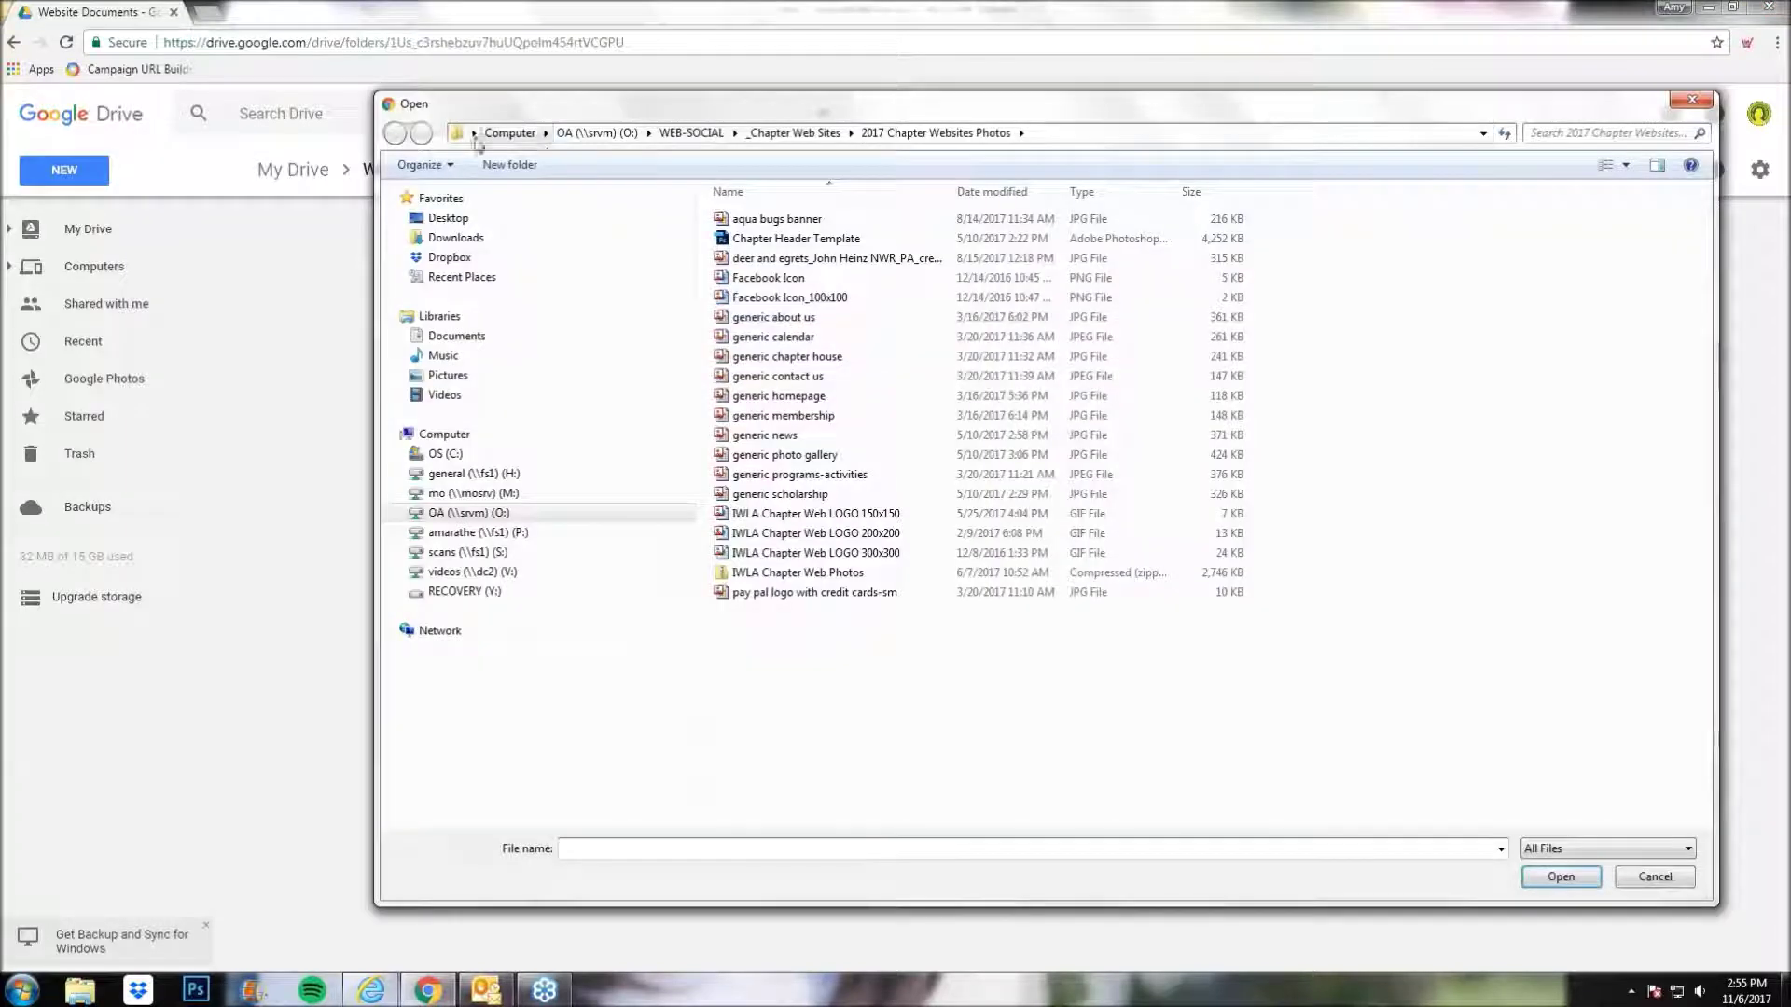
left_click(788, 133)
double_click(804, 239)
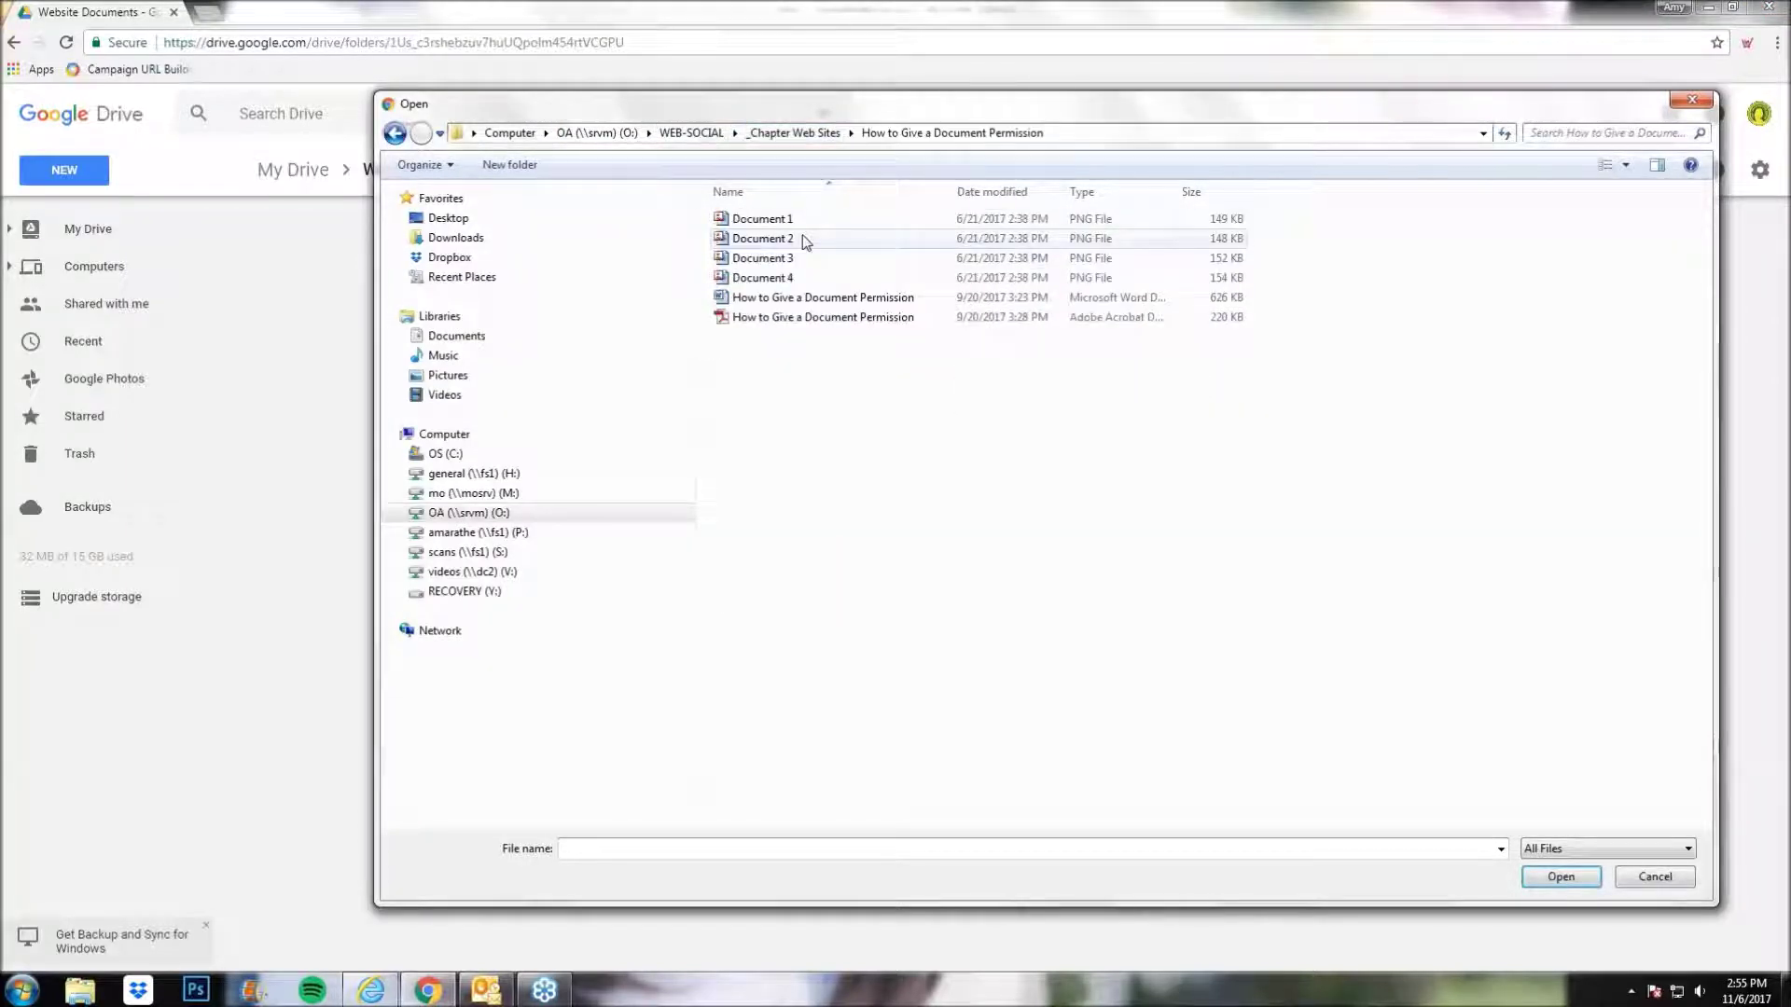
left_click(811, 317)
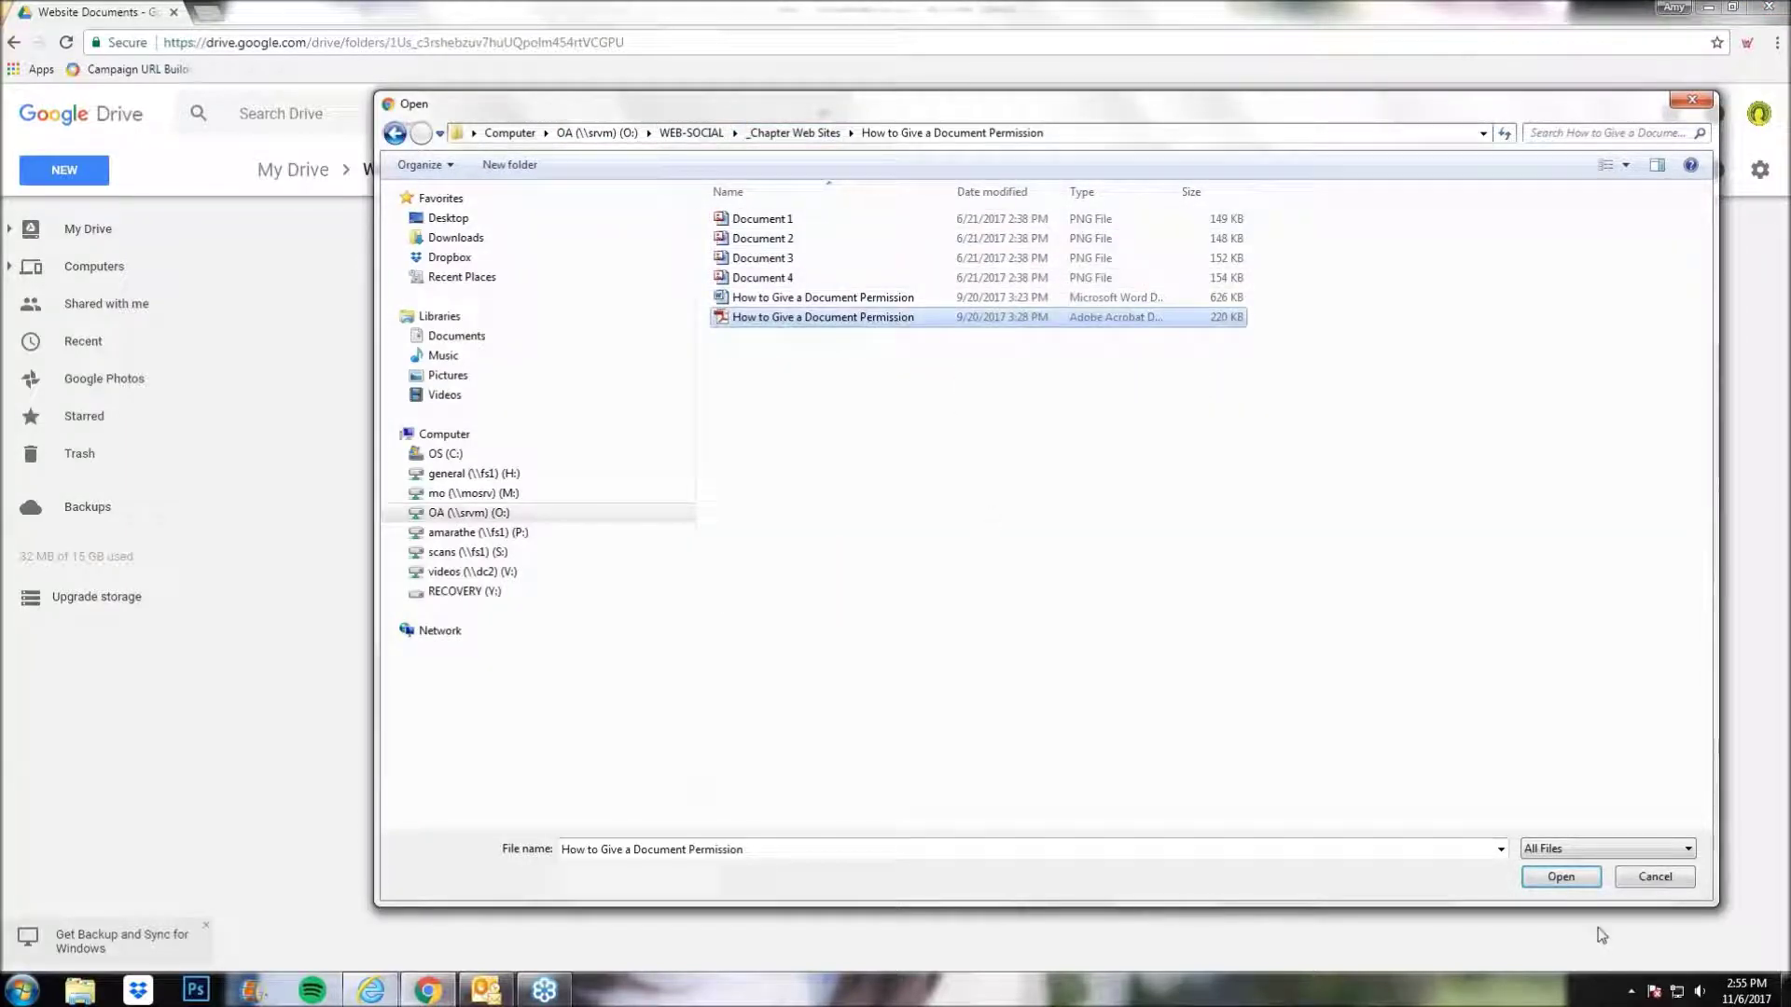
left_click(1561, 877)
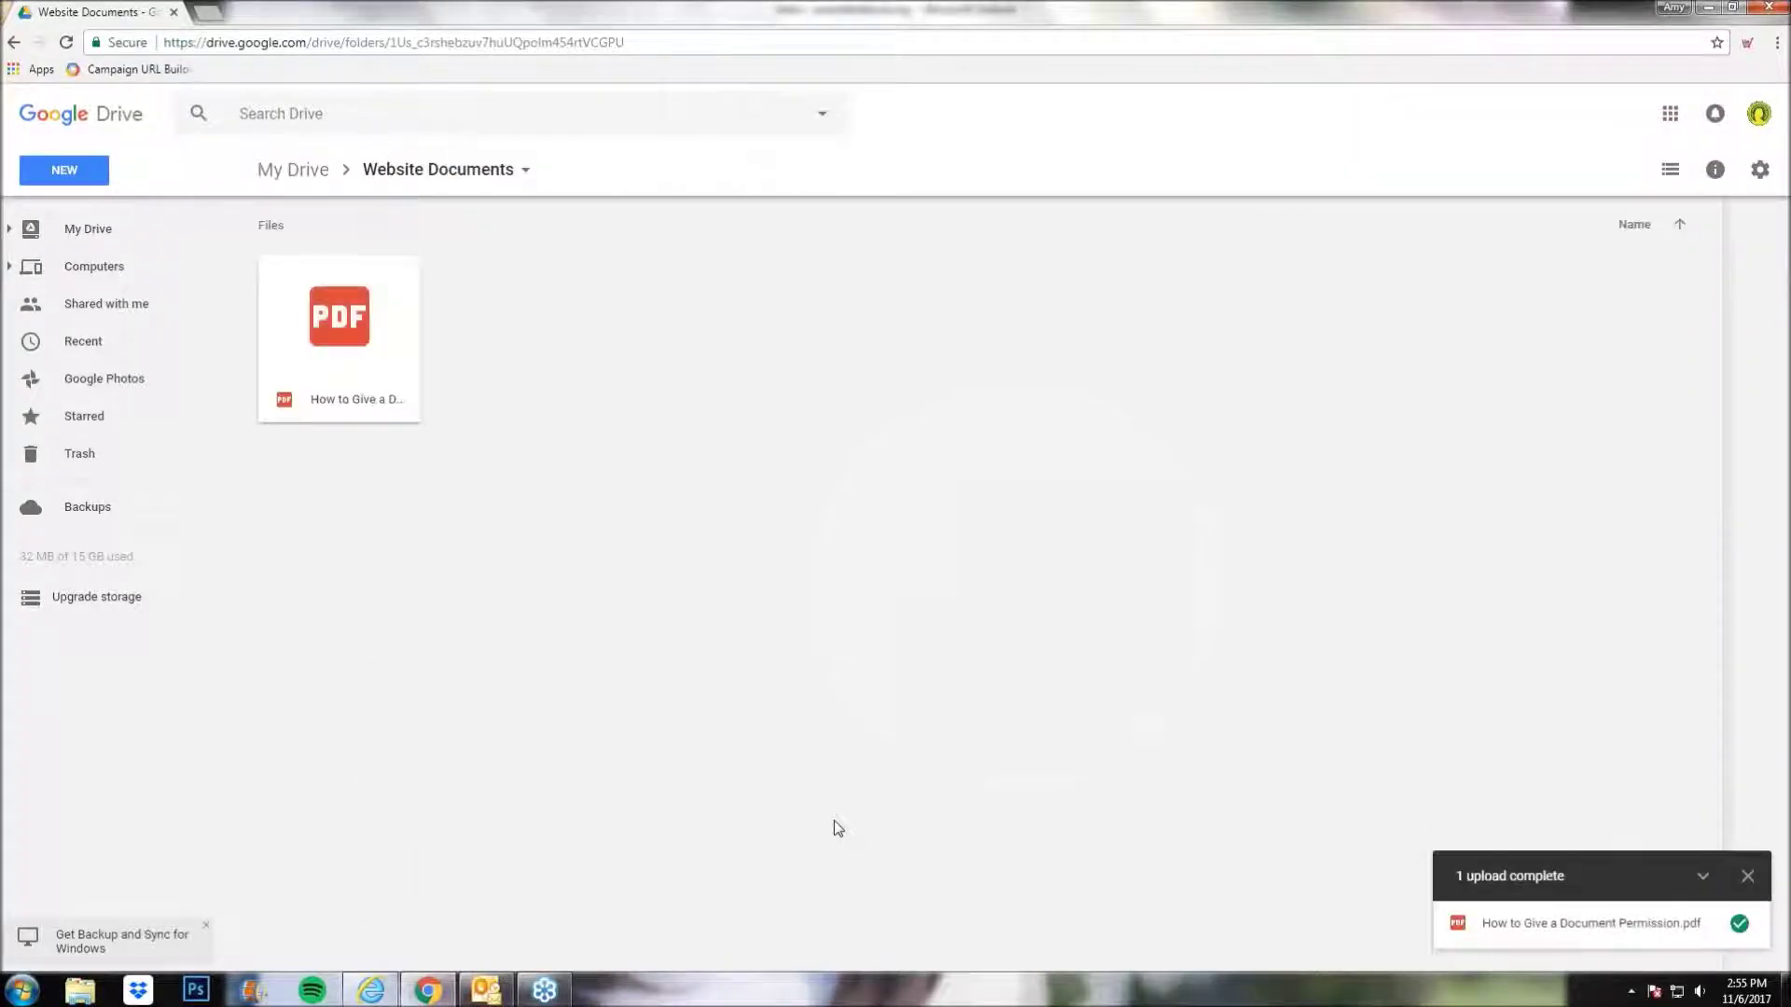
- Upload the "How to Make Sure Your Calendar is View..." PDF from its _Chapter Web Sites subfolder, and dismiss the upload summary
right_click(716, 508)
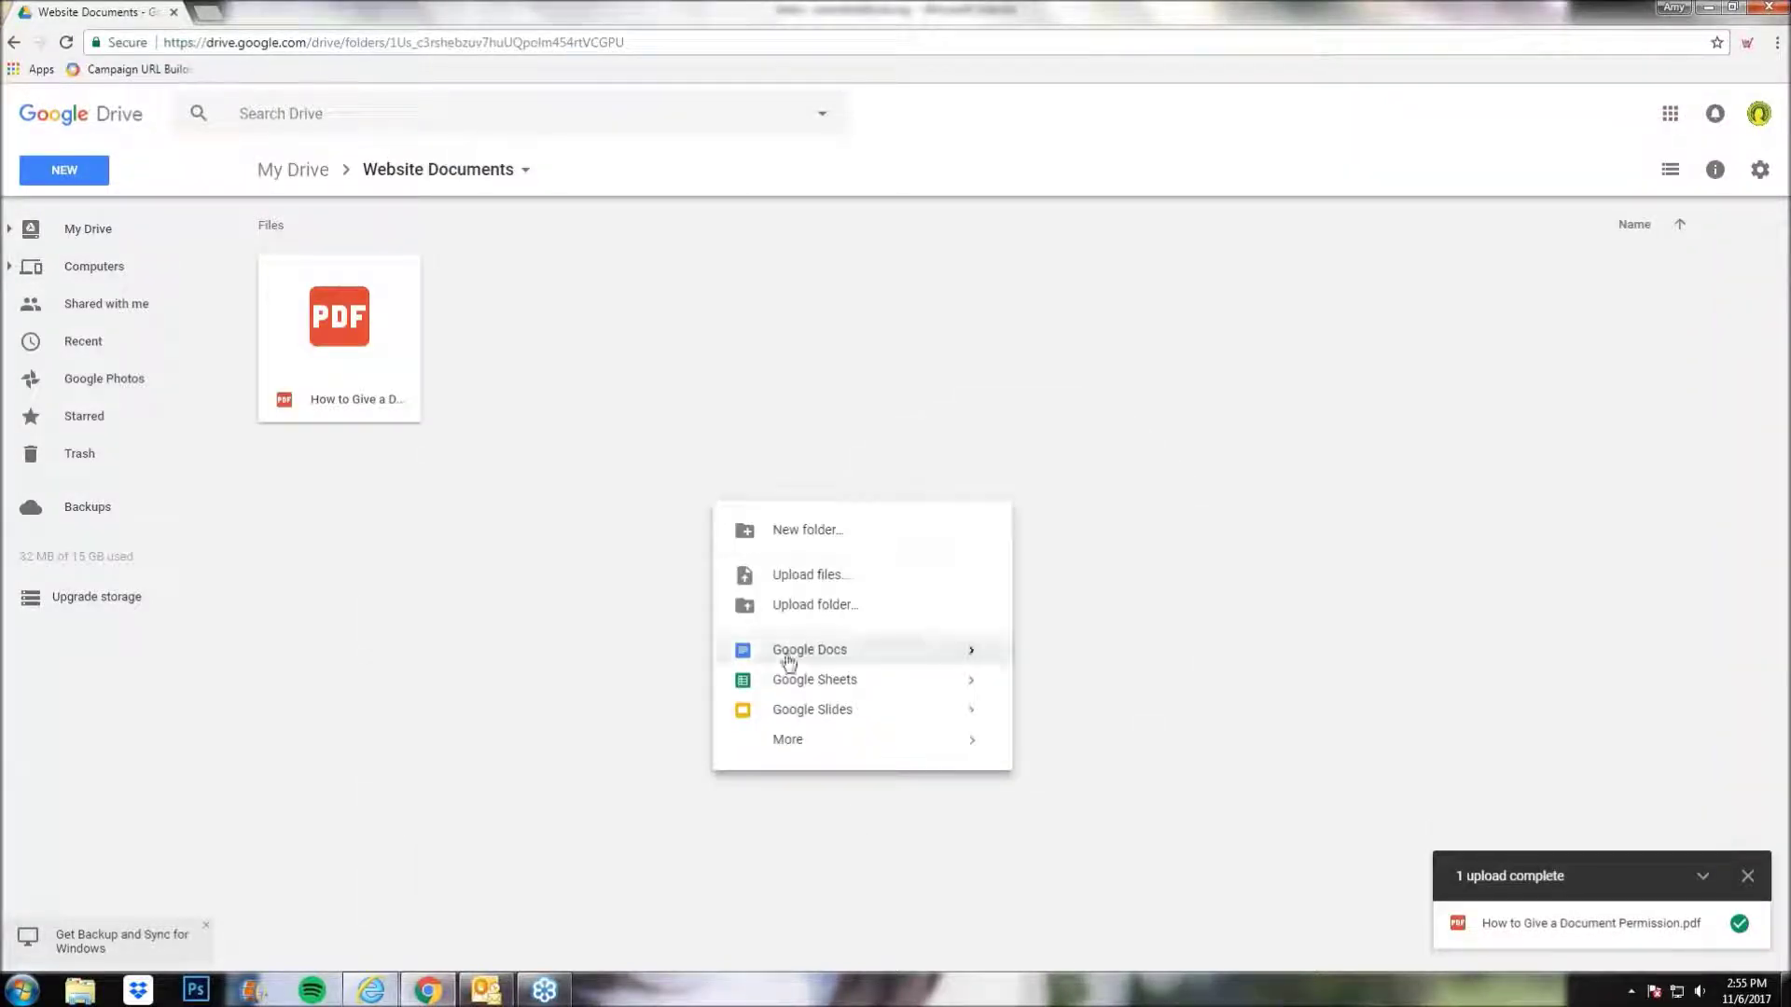
left_click(810, 576)
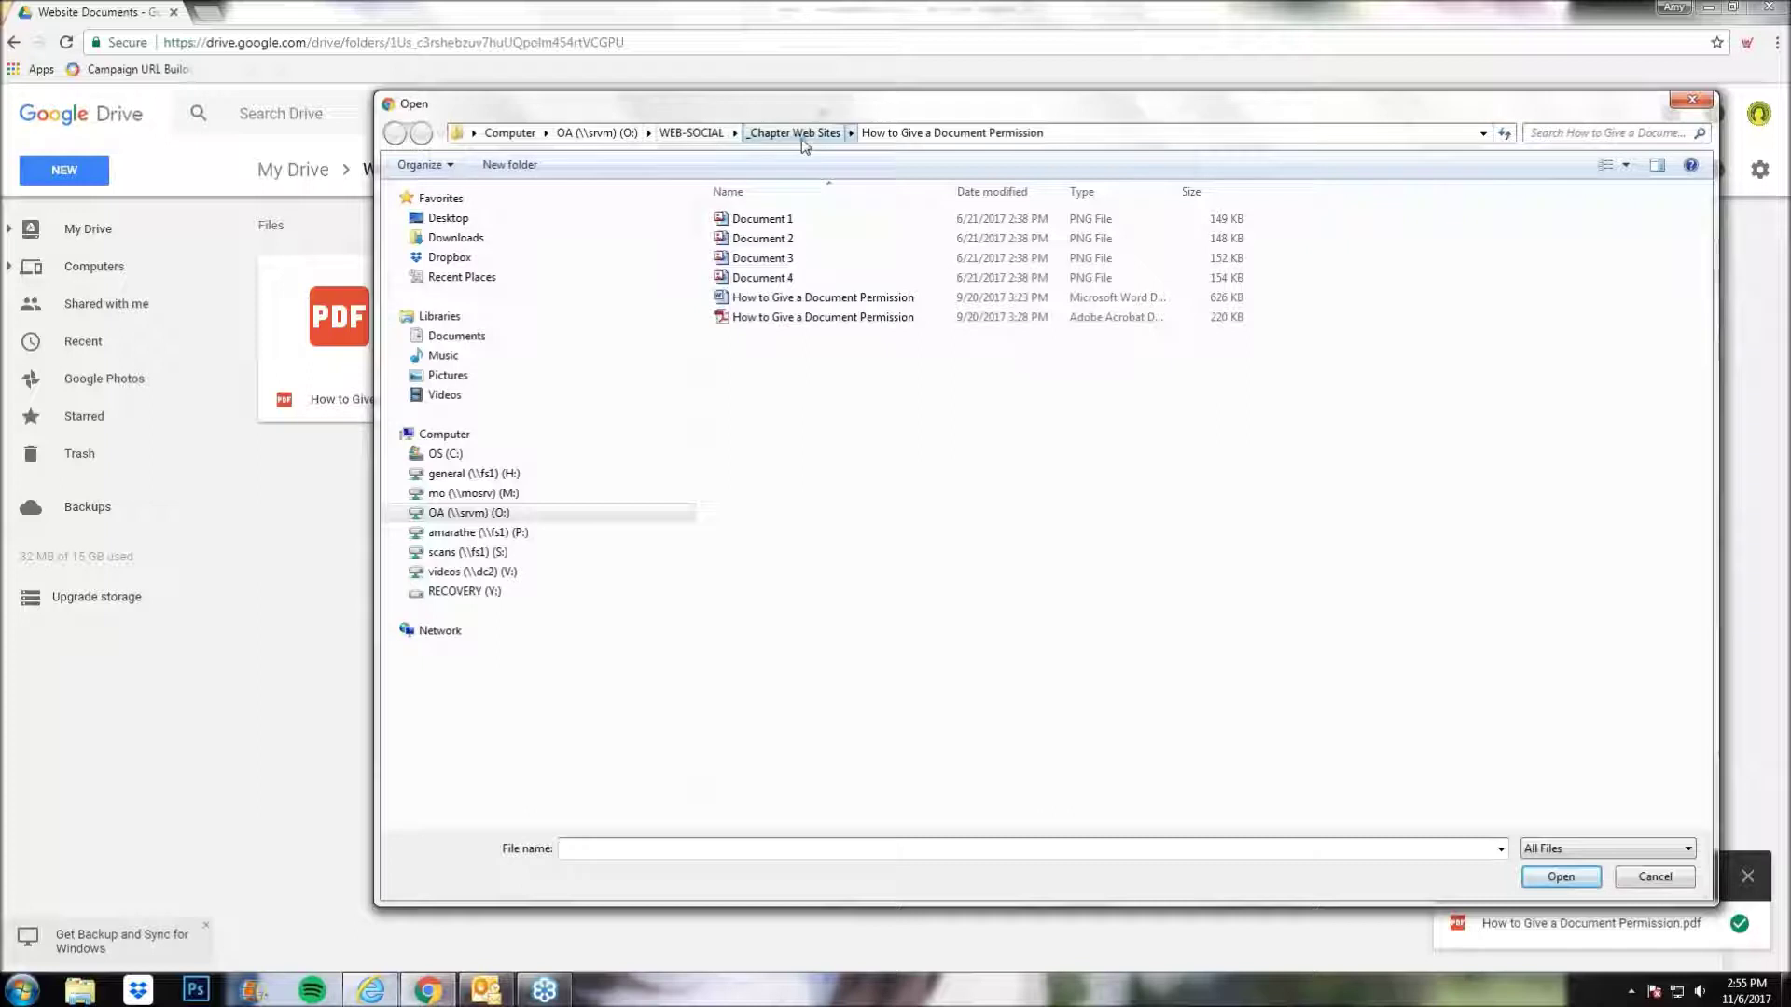
left_click(803, 140)
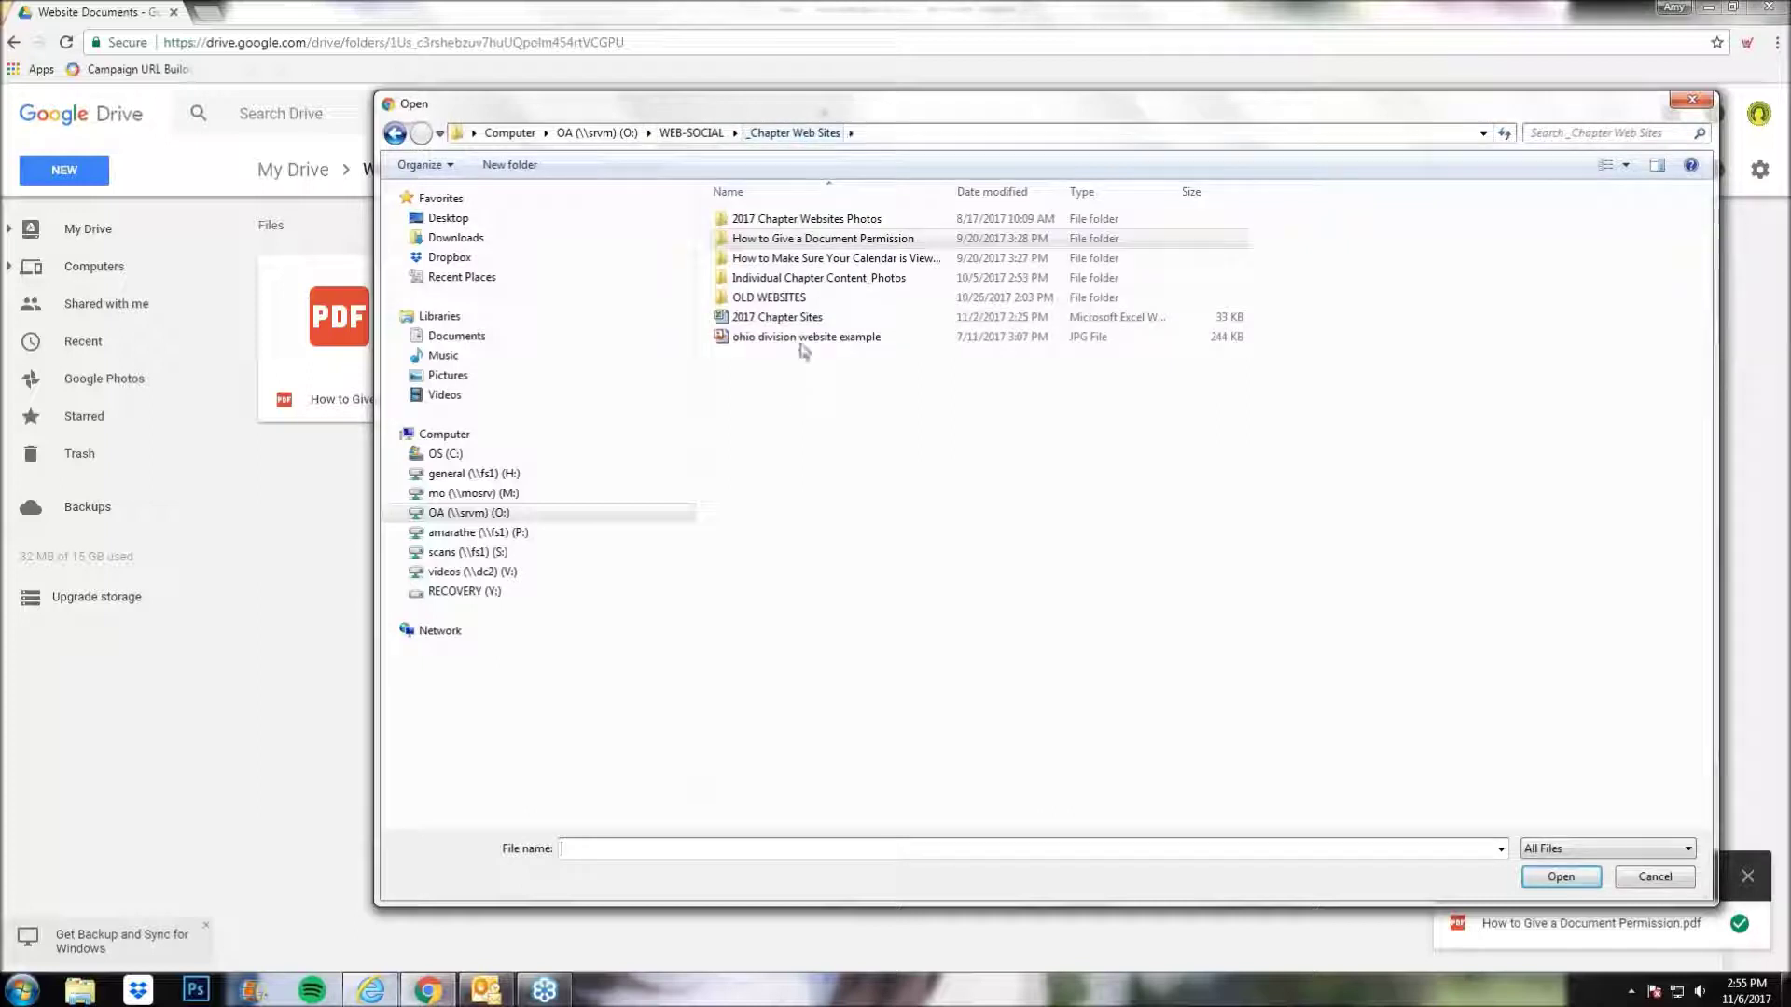
double_click(817, 261)
left_click(821, 239)
left_click(1548, 879)
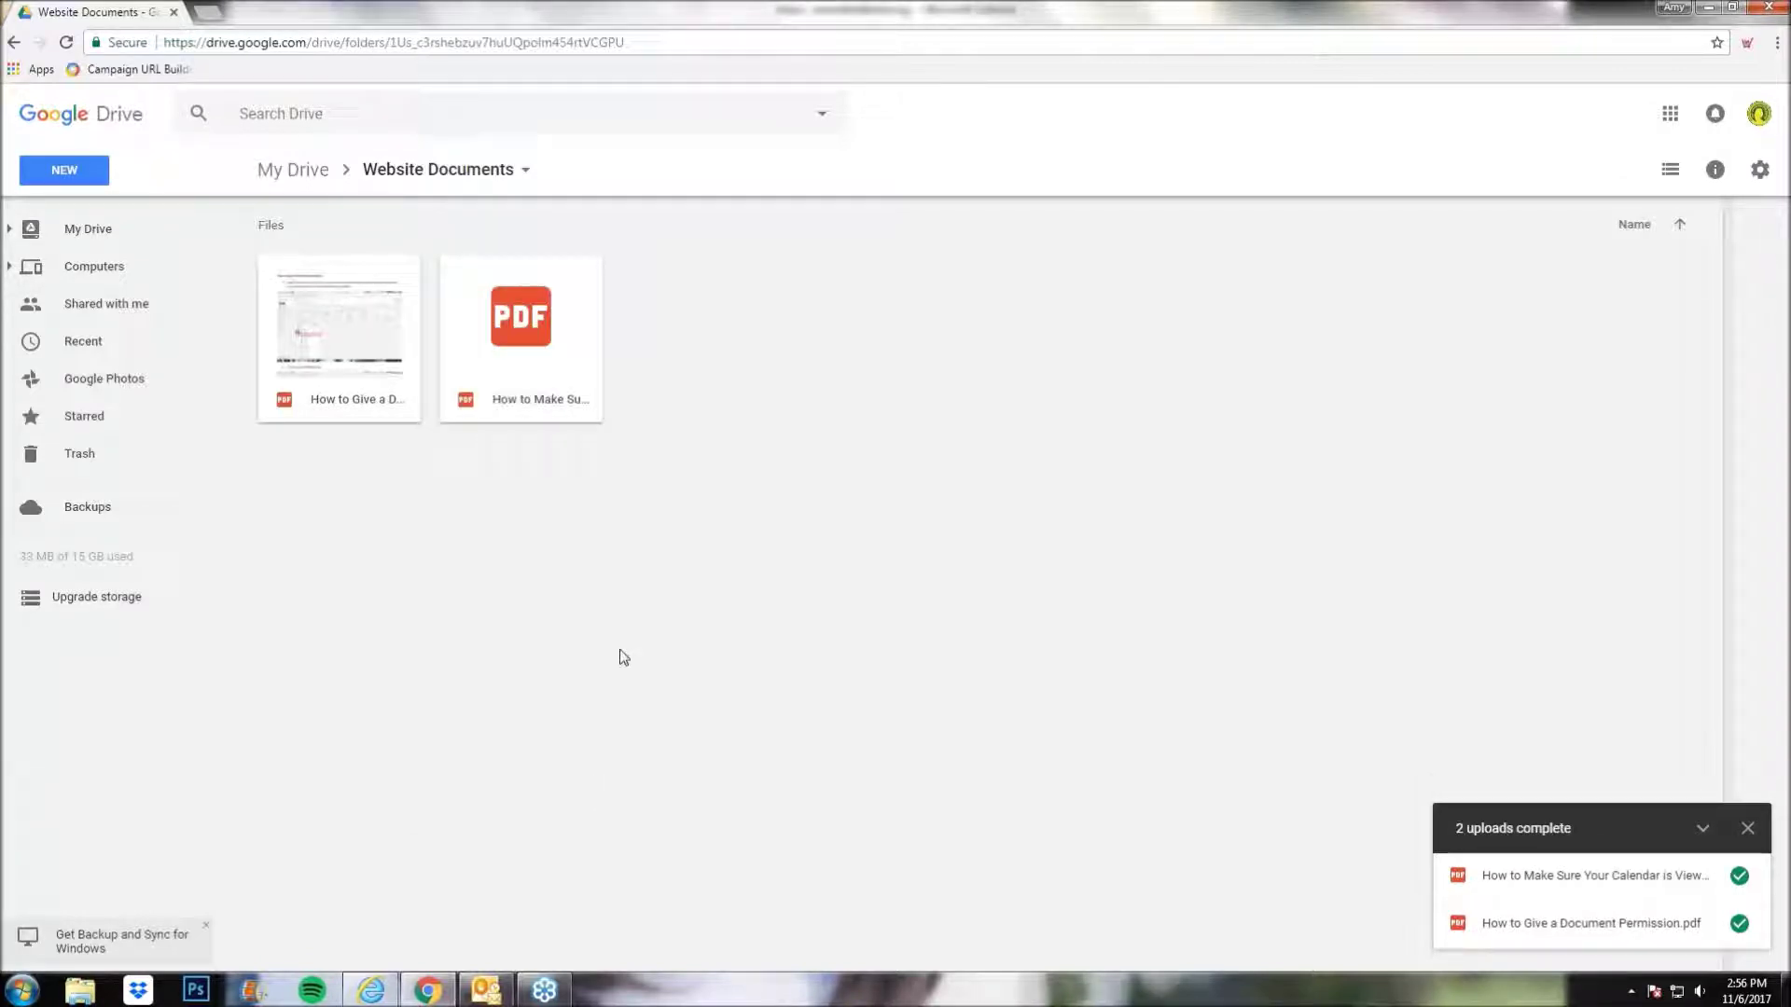
left_click(1747, 828)
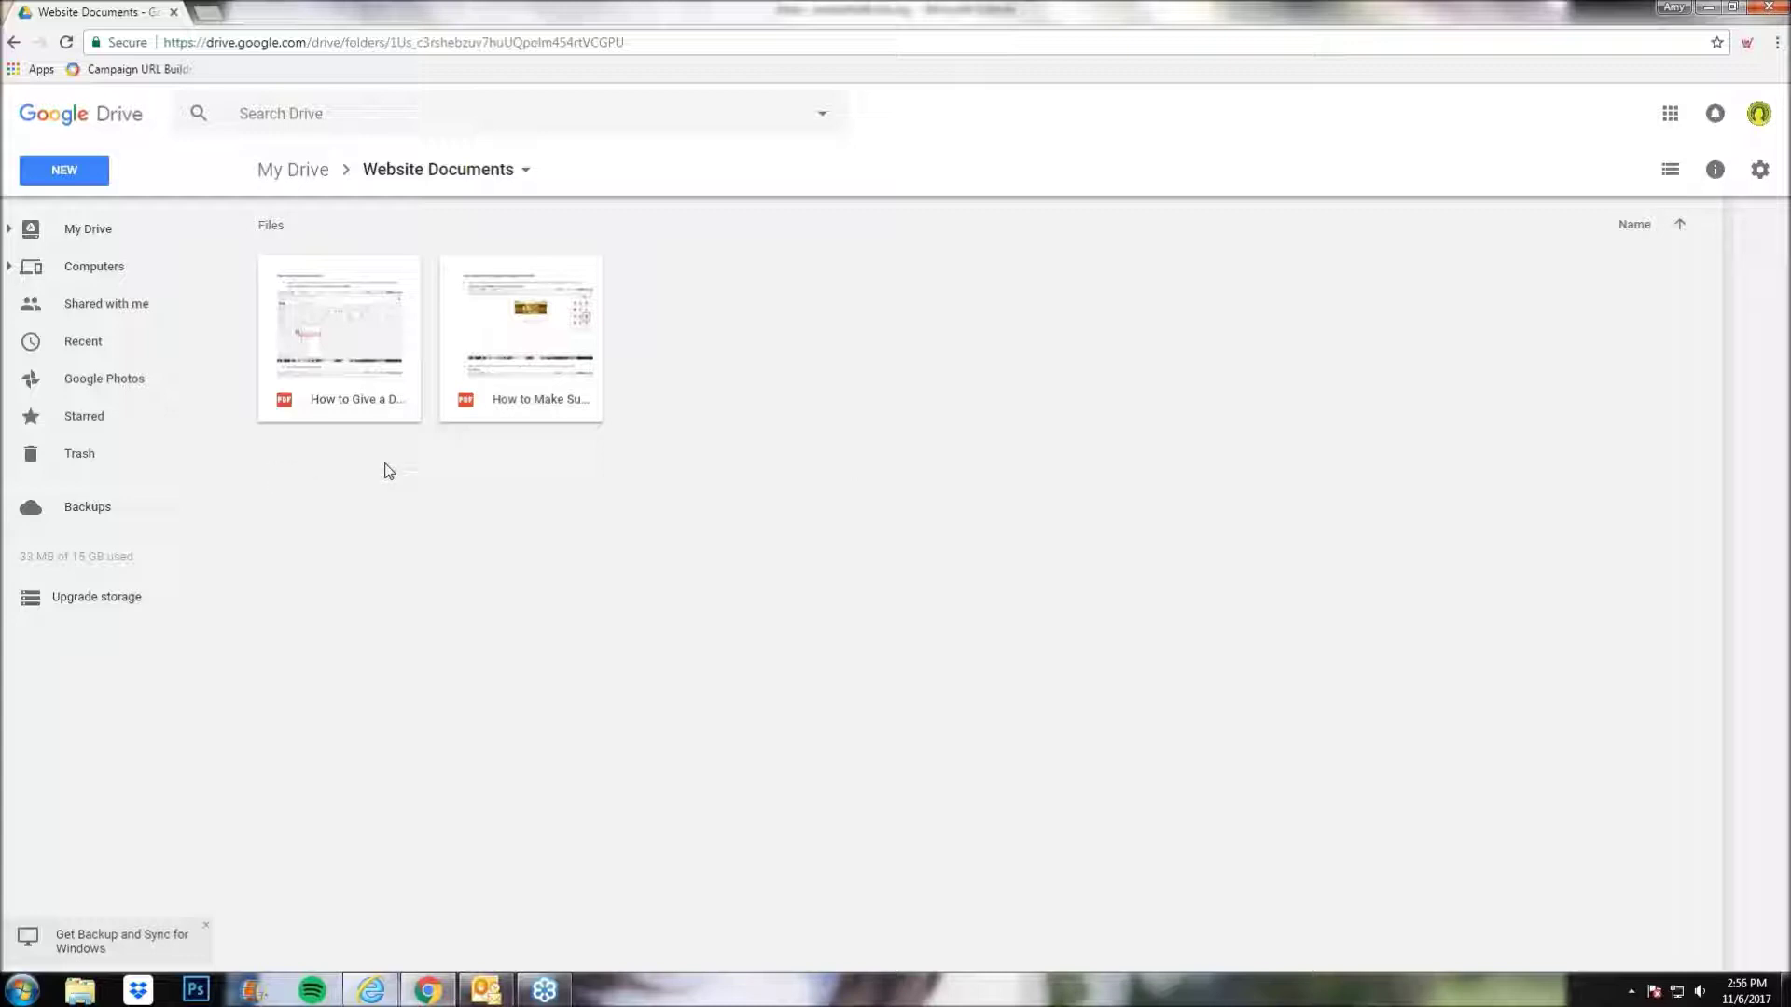
- Share both PDFs in the Website Documents folder as On - Public on the web with Can view access
left_click(348, 374)
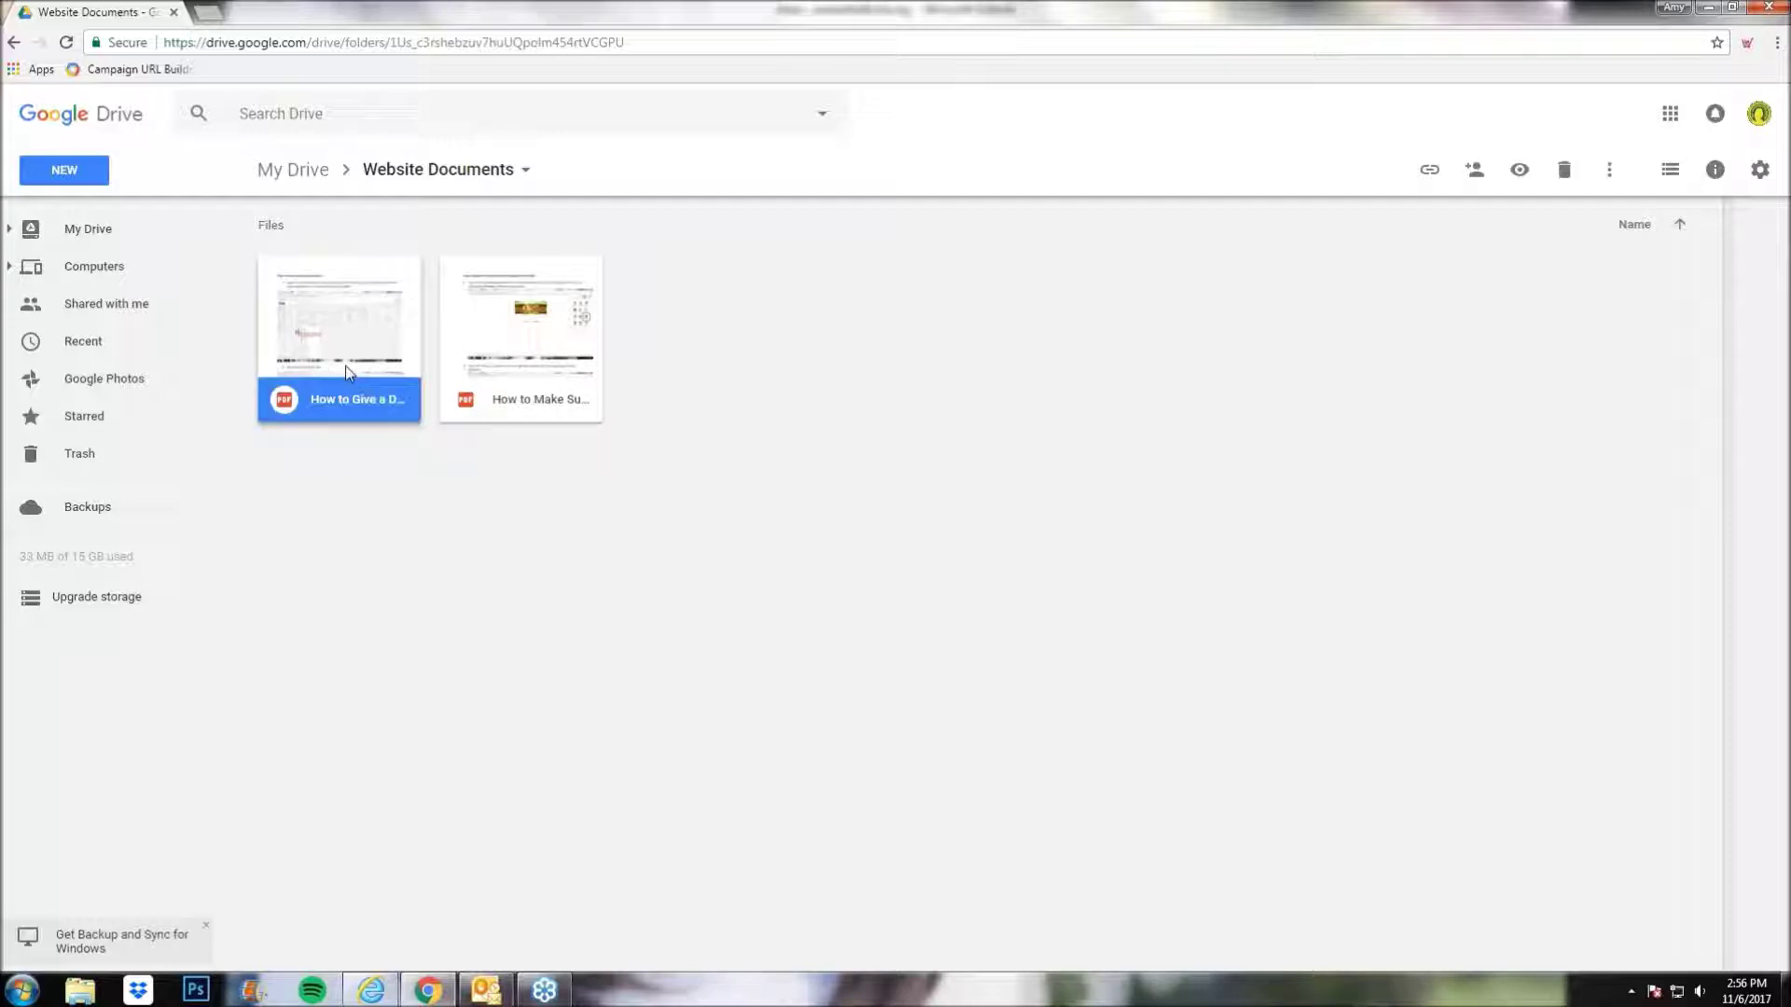
left_click(518, 365, "ctrl")
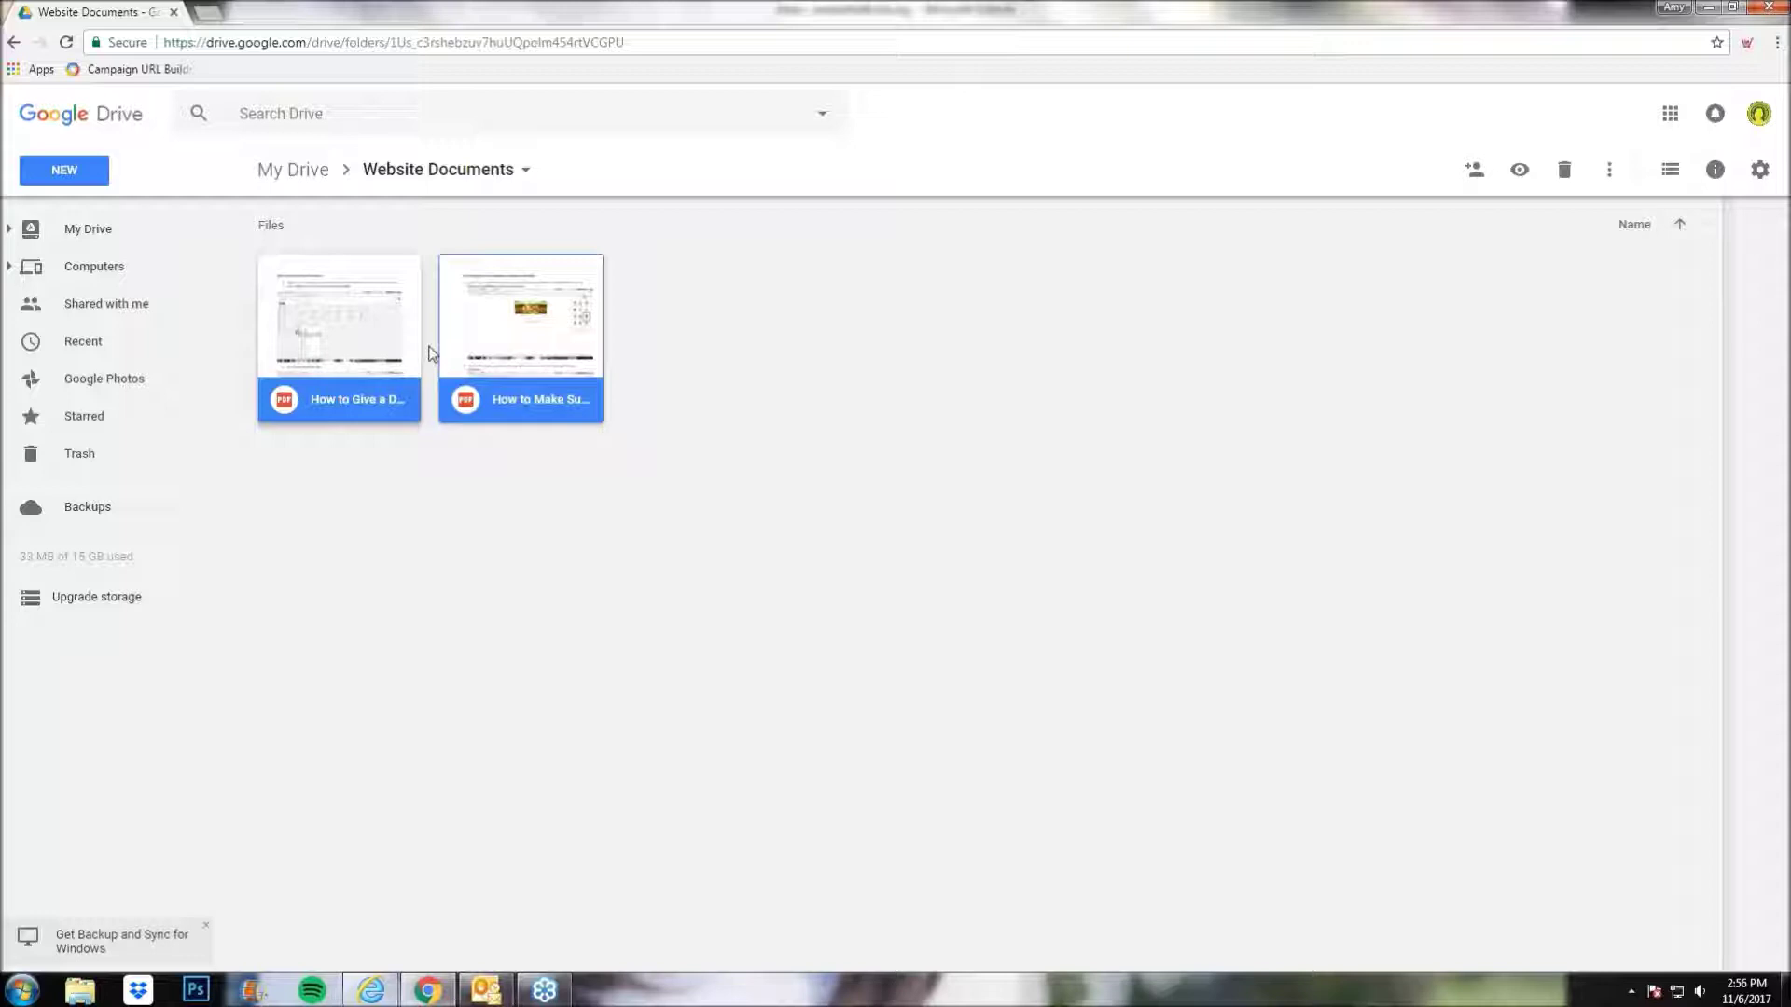
right_click(498, 347)
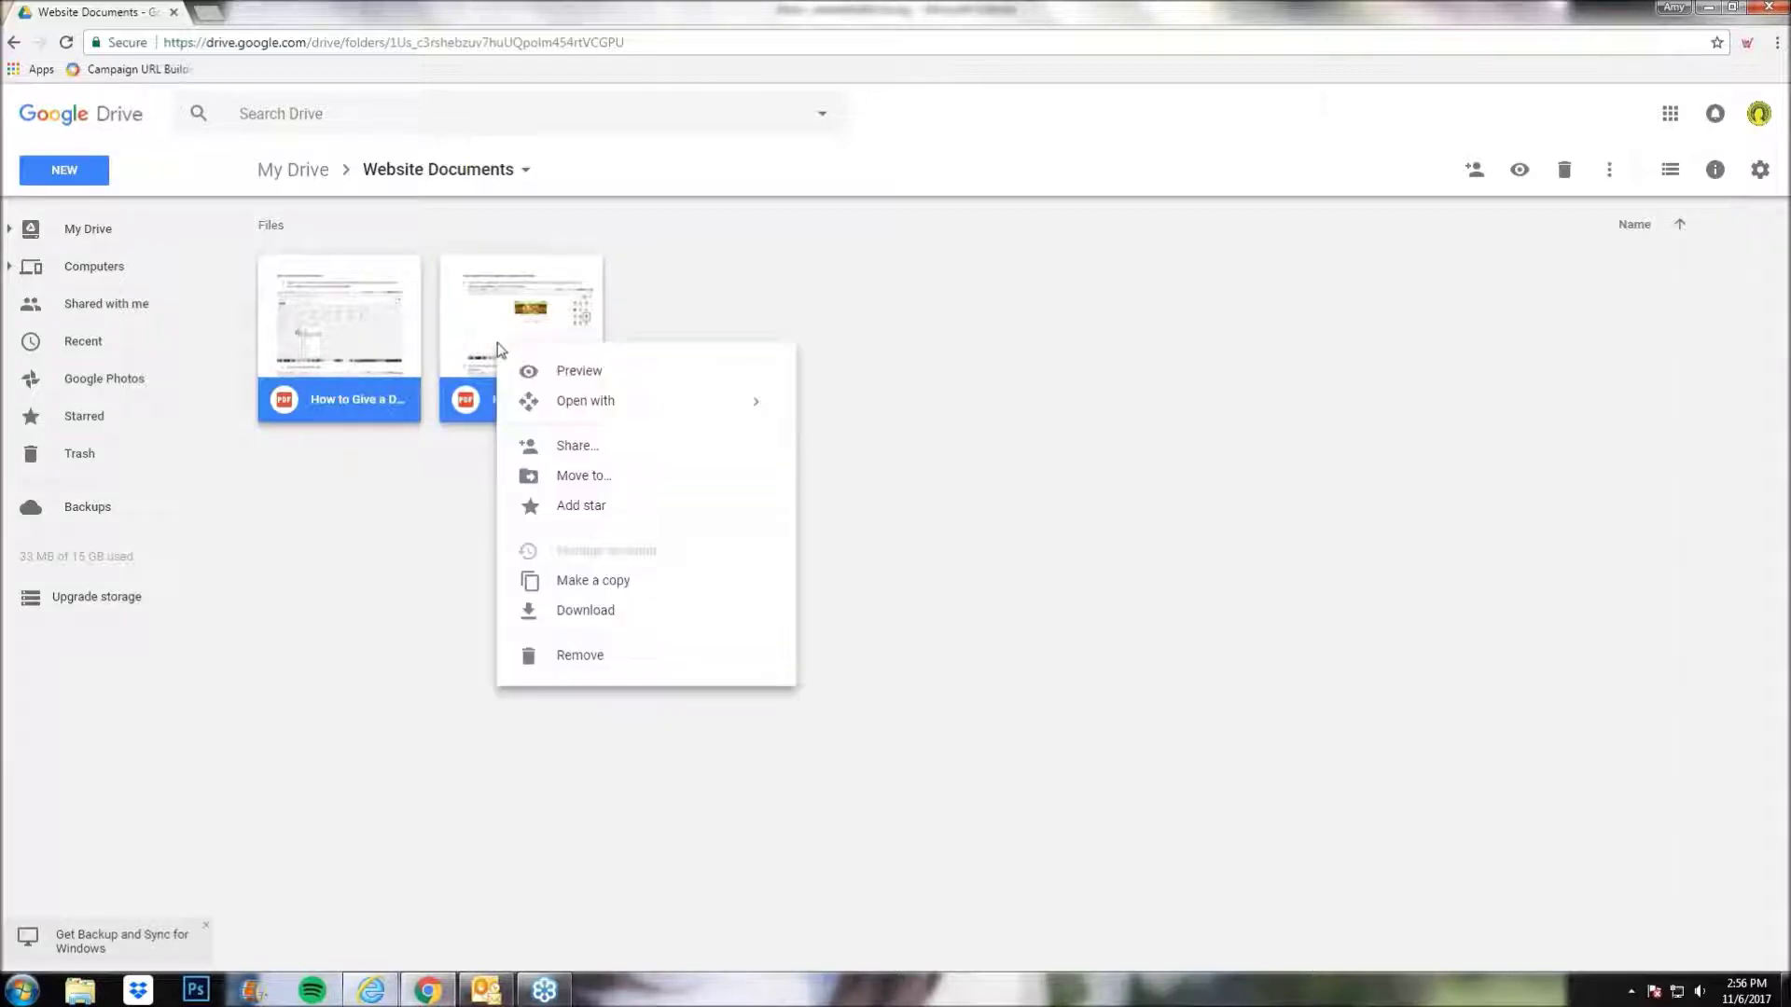
left_click(613, 453)
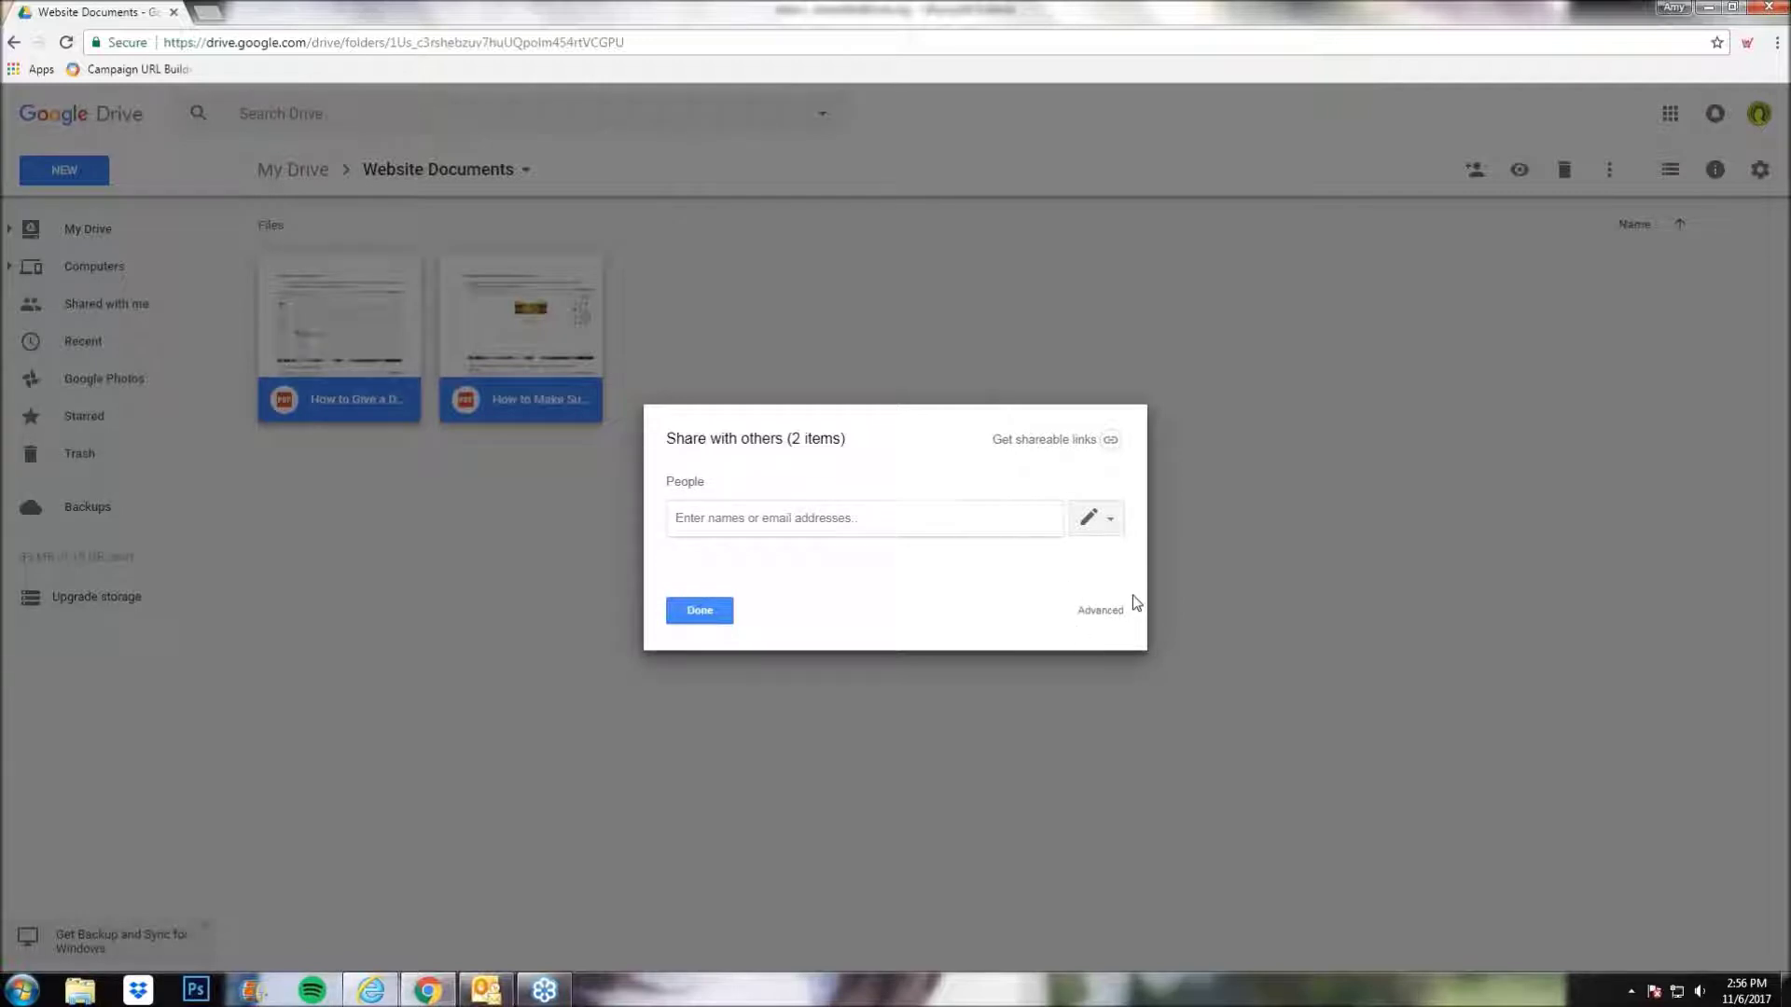
left_click(1100, 612)
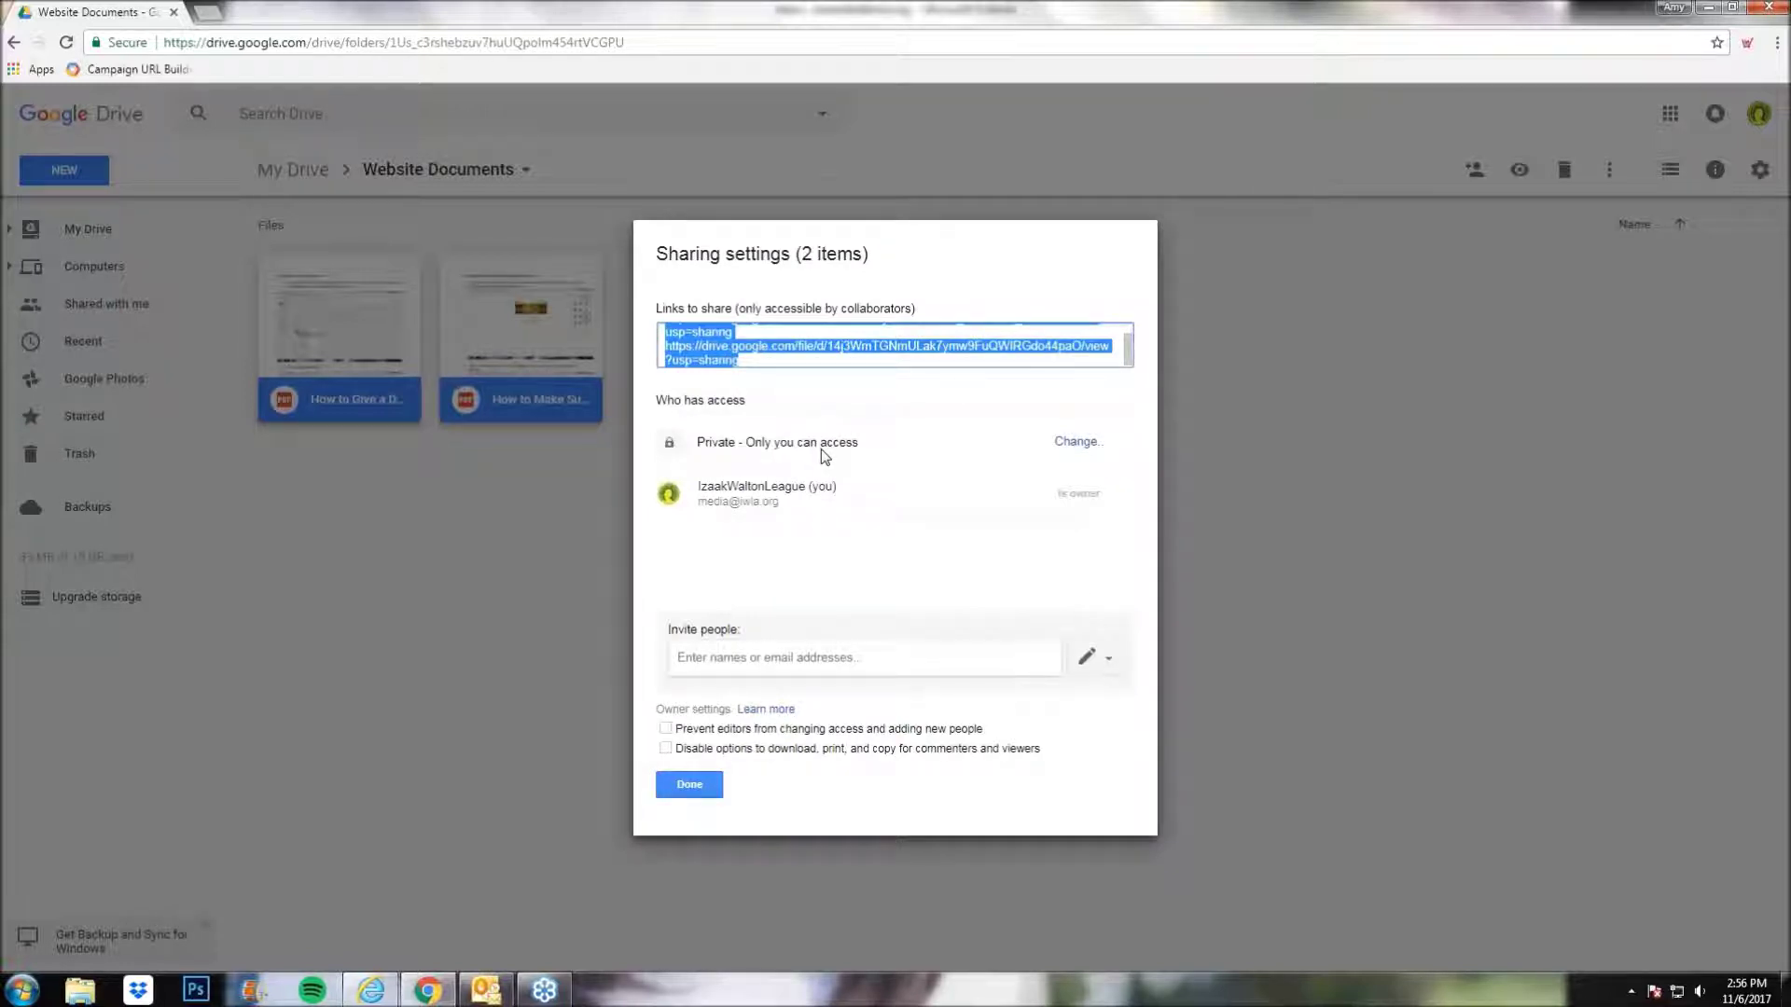
left_click(1076, 444)
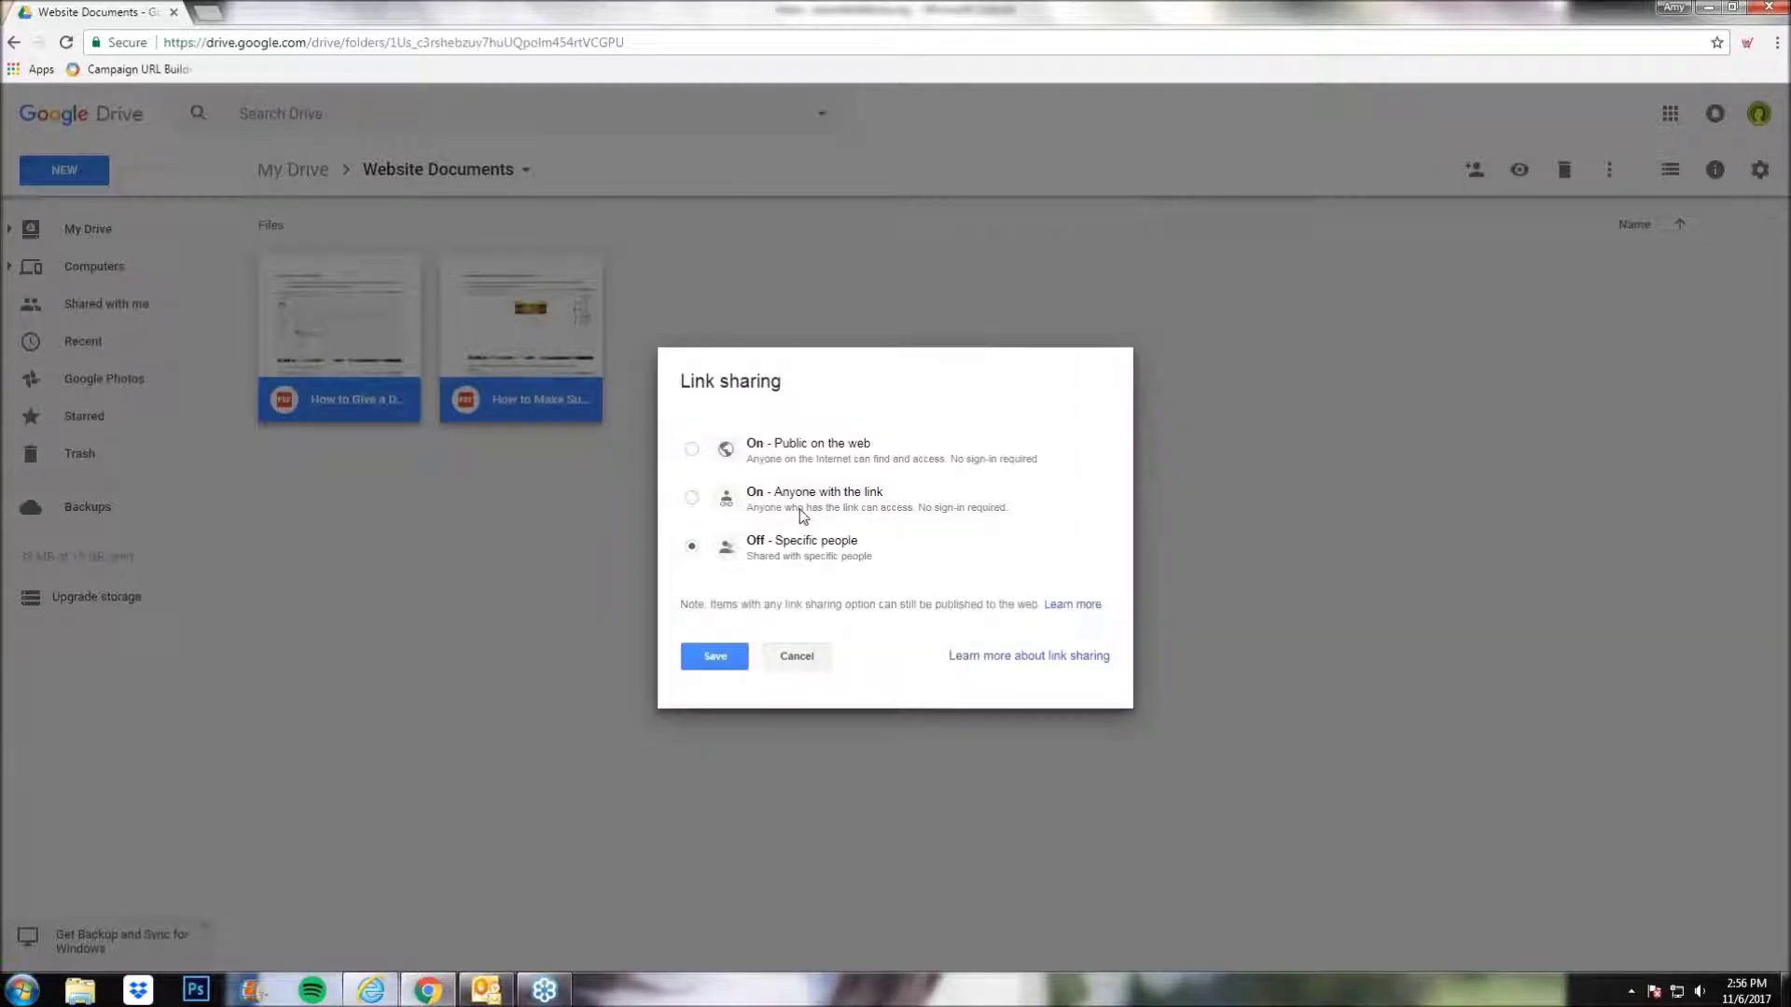
left_click(693, 450)
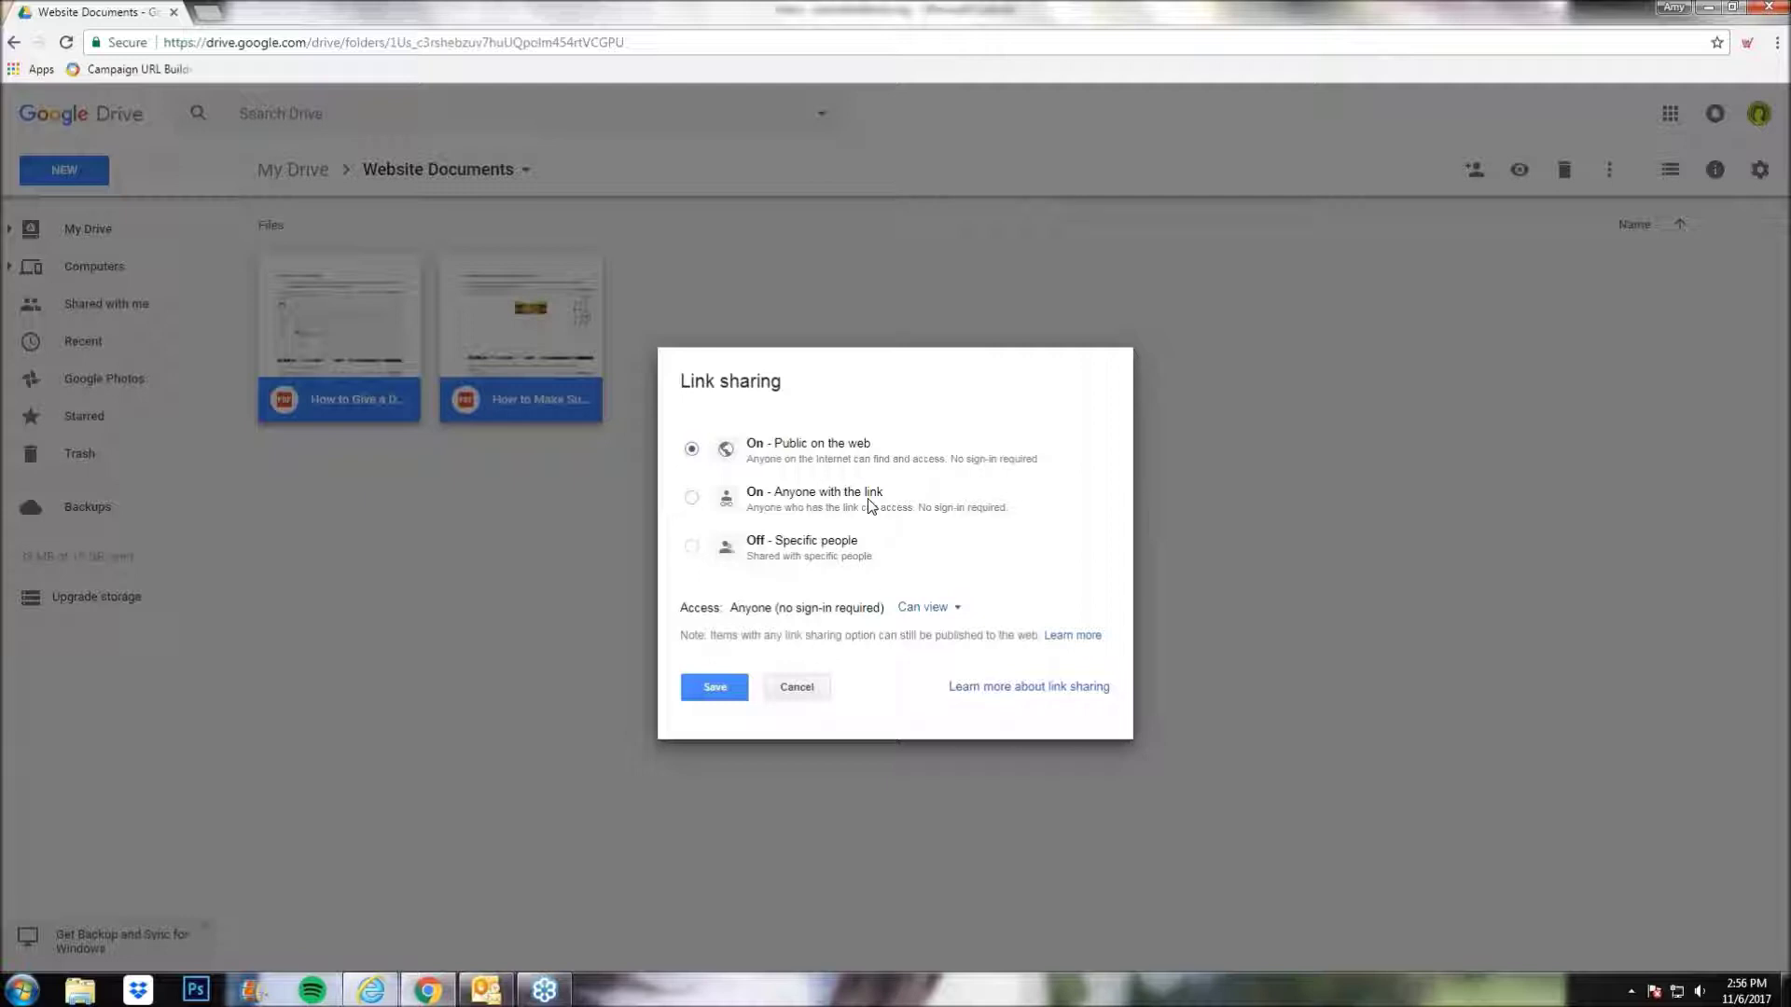
left_click(692, 500)
left_click(691, 449)
left_click(715, 695)
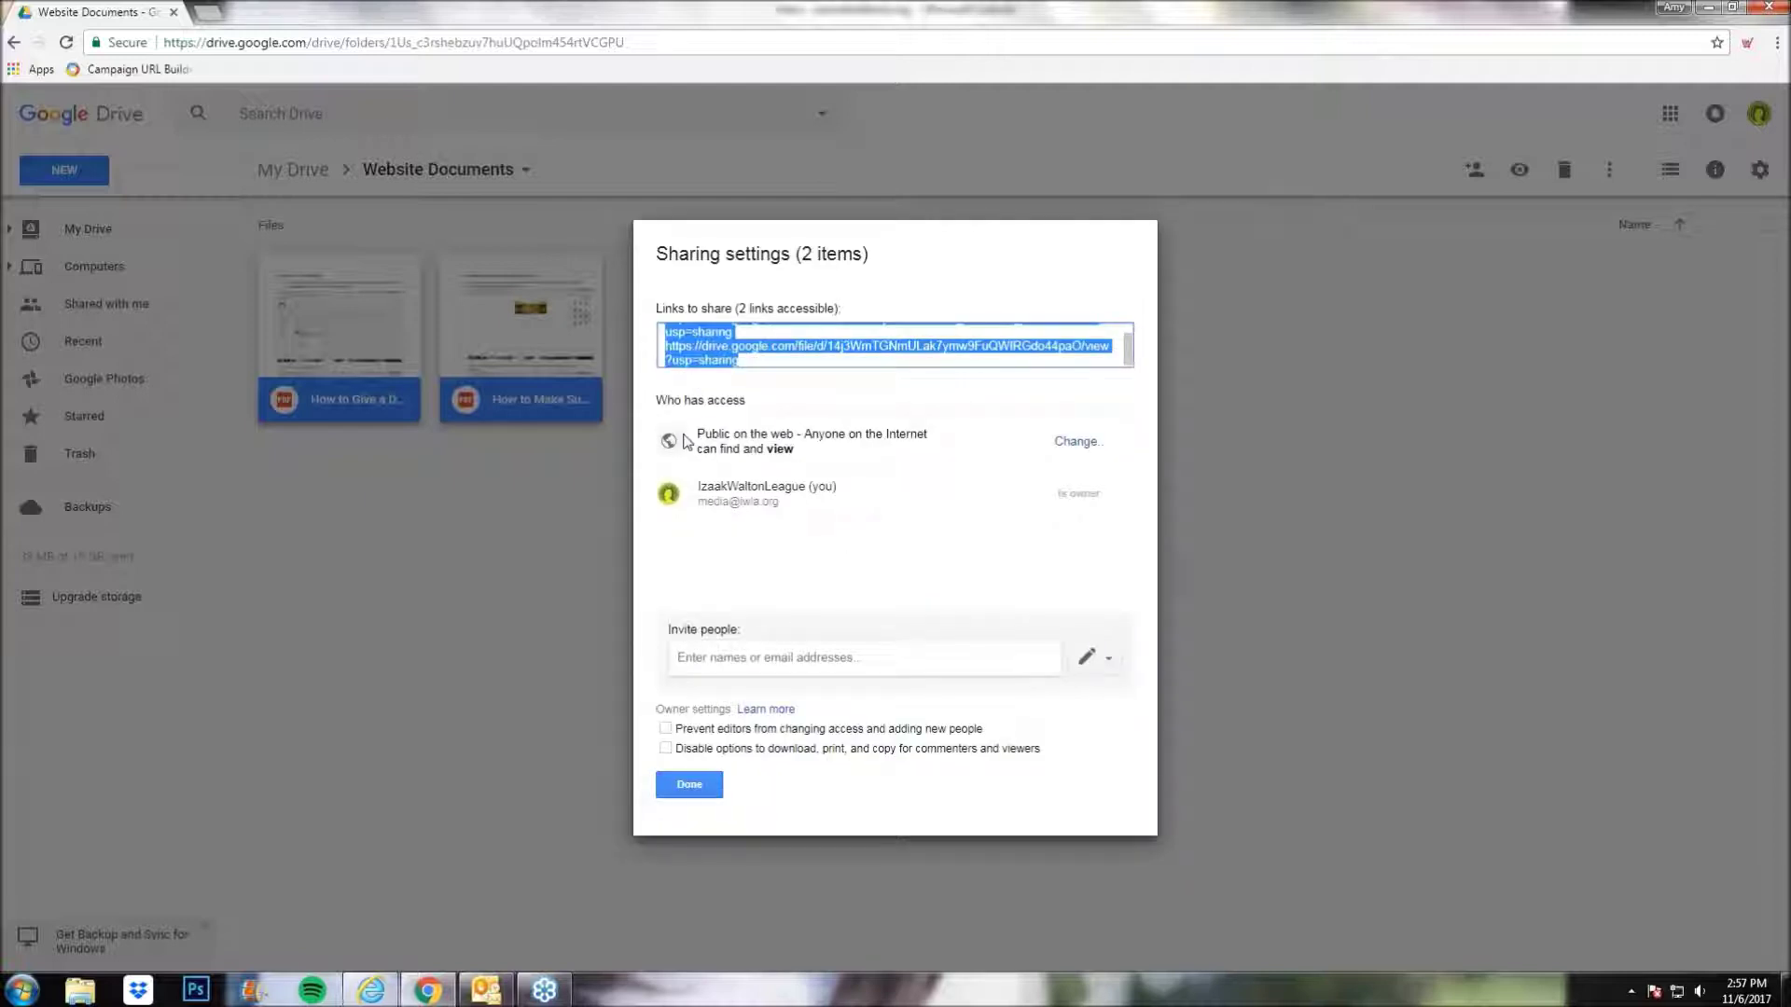
left_click(692, 786)
left_click(380, 471)
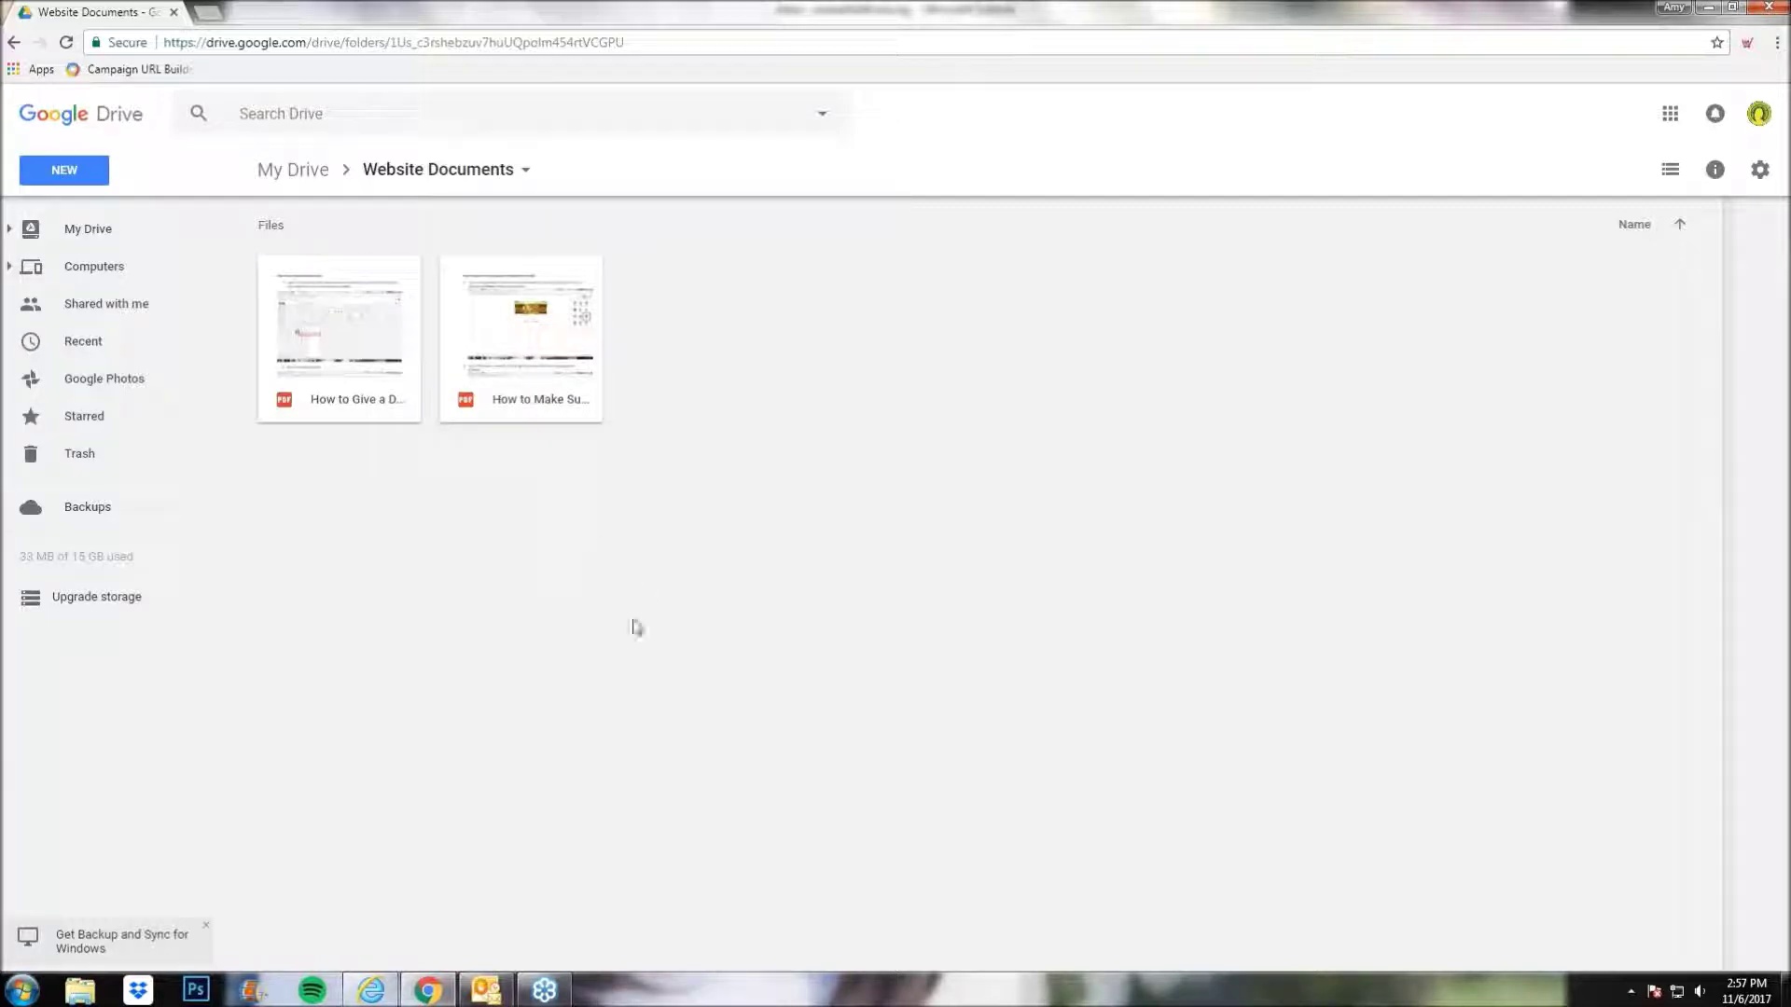
- Return to My Drive and create a new Google Sites website there
left_click(292, 182)
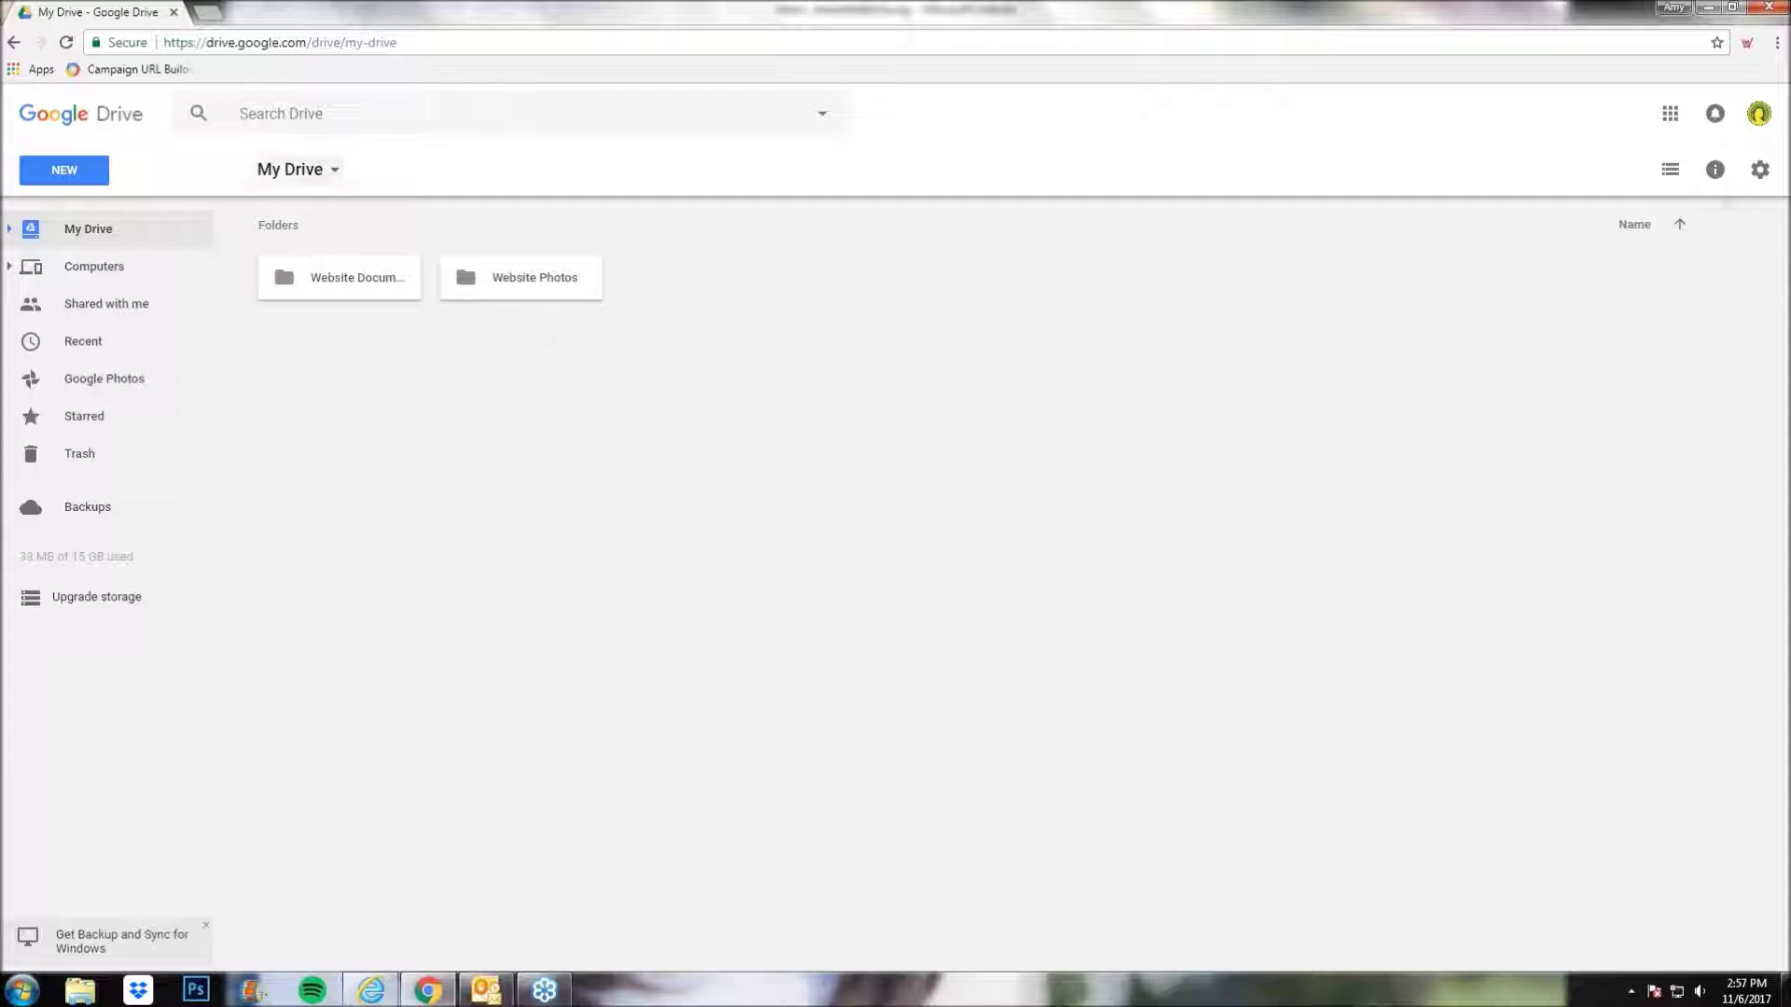
left_click(321, 178)
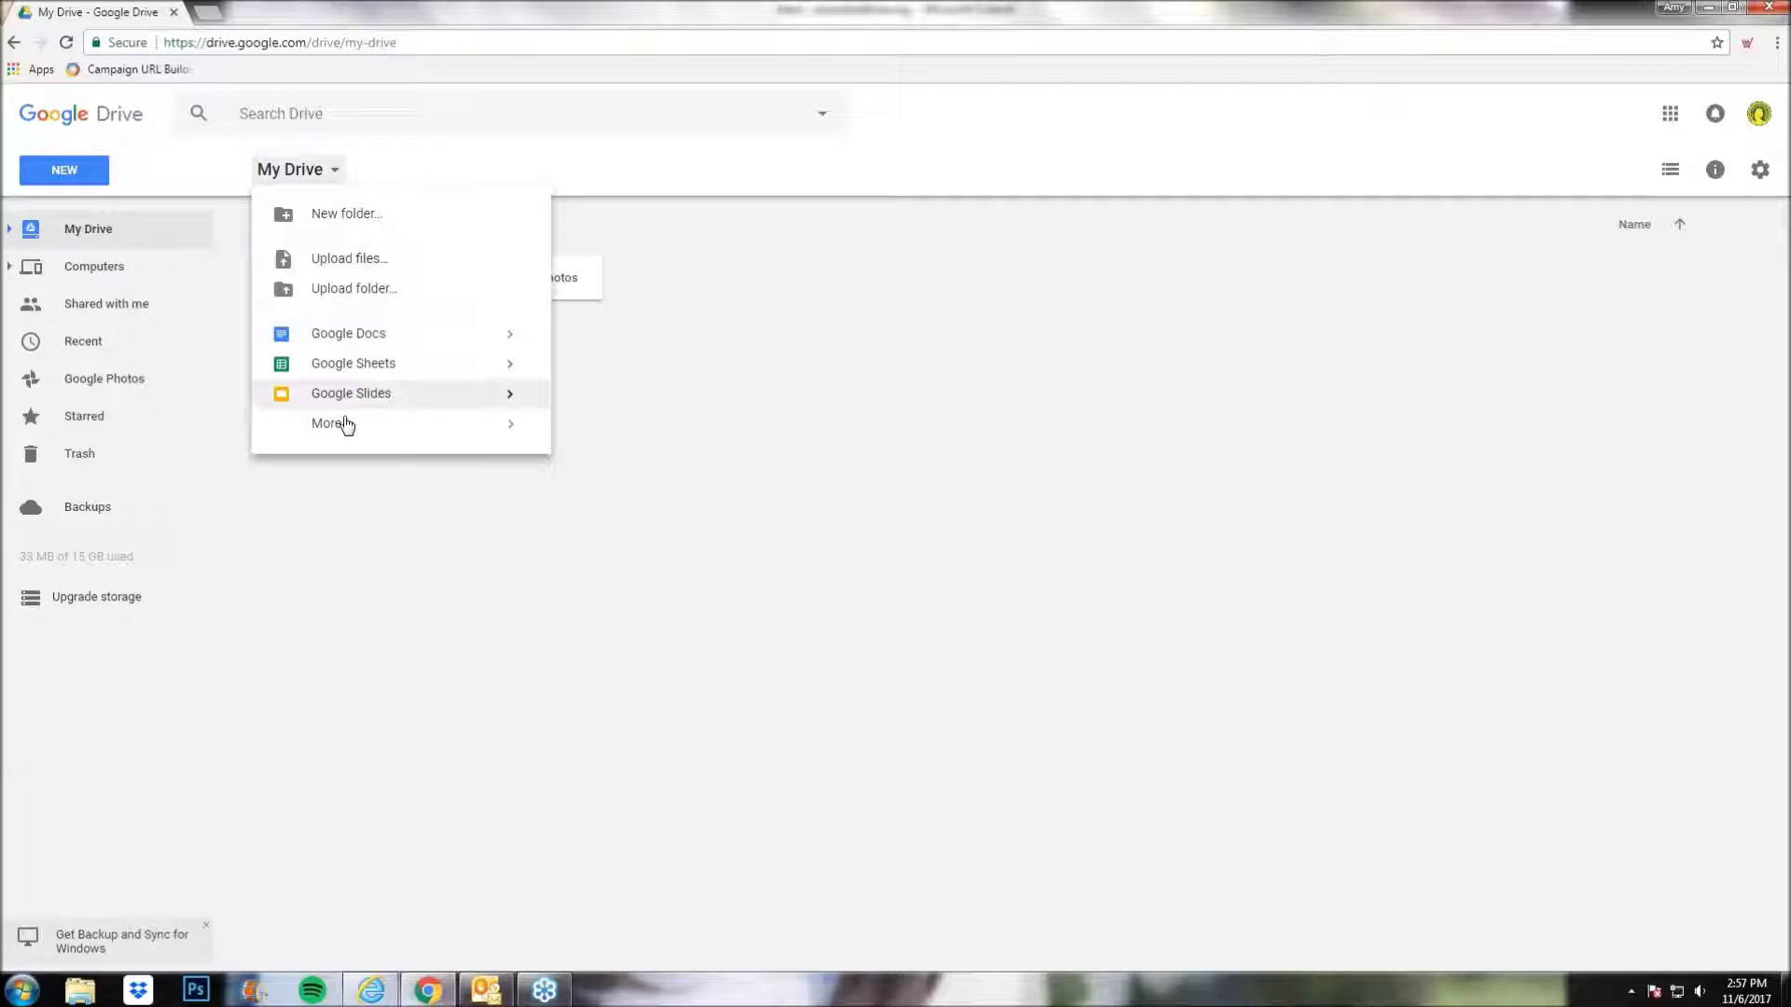
mouse_move(351, 431)
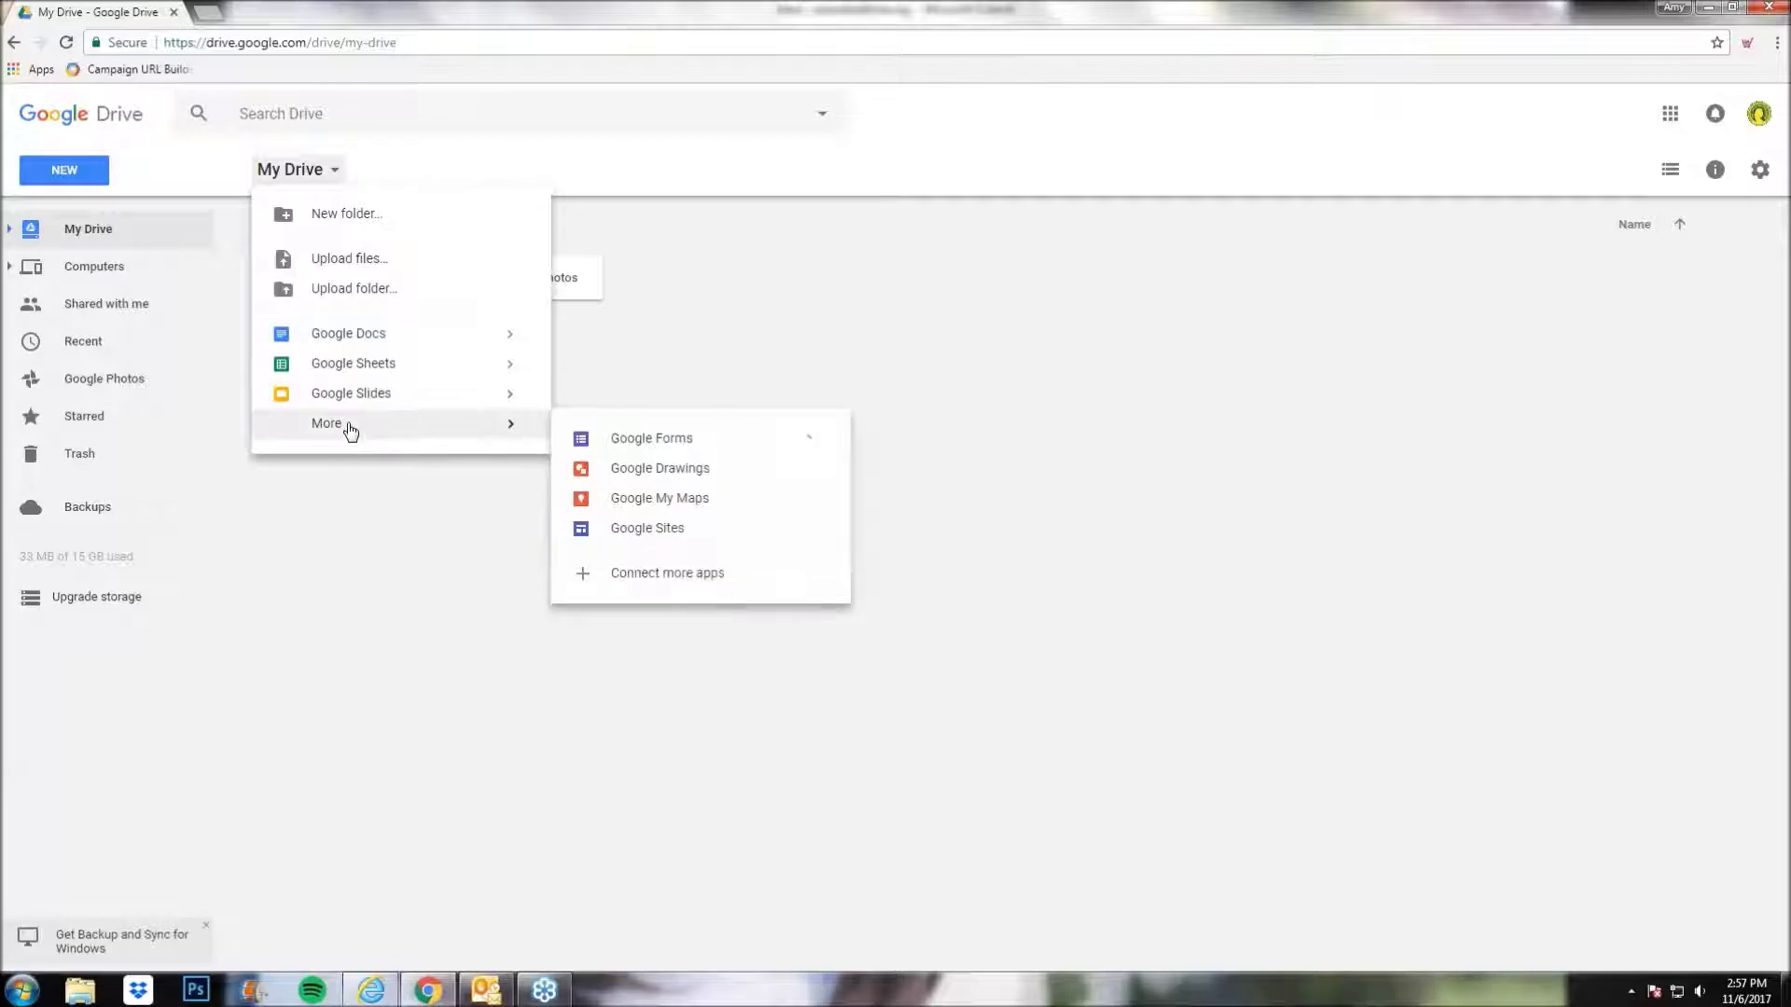
left_click(643, 539)
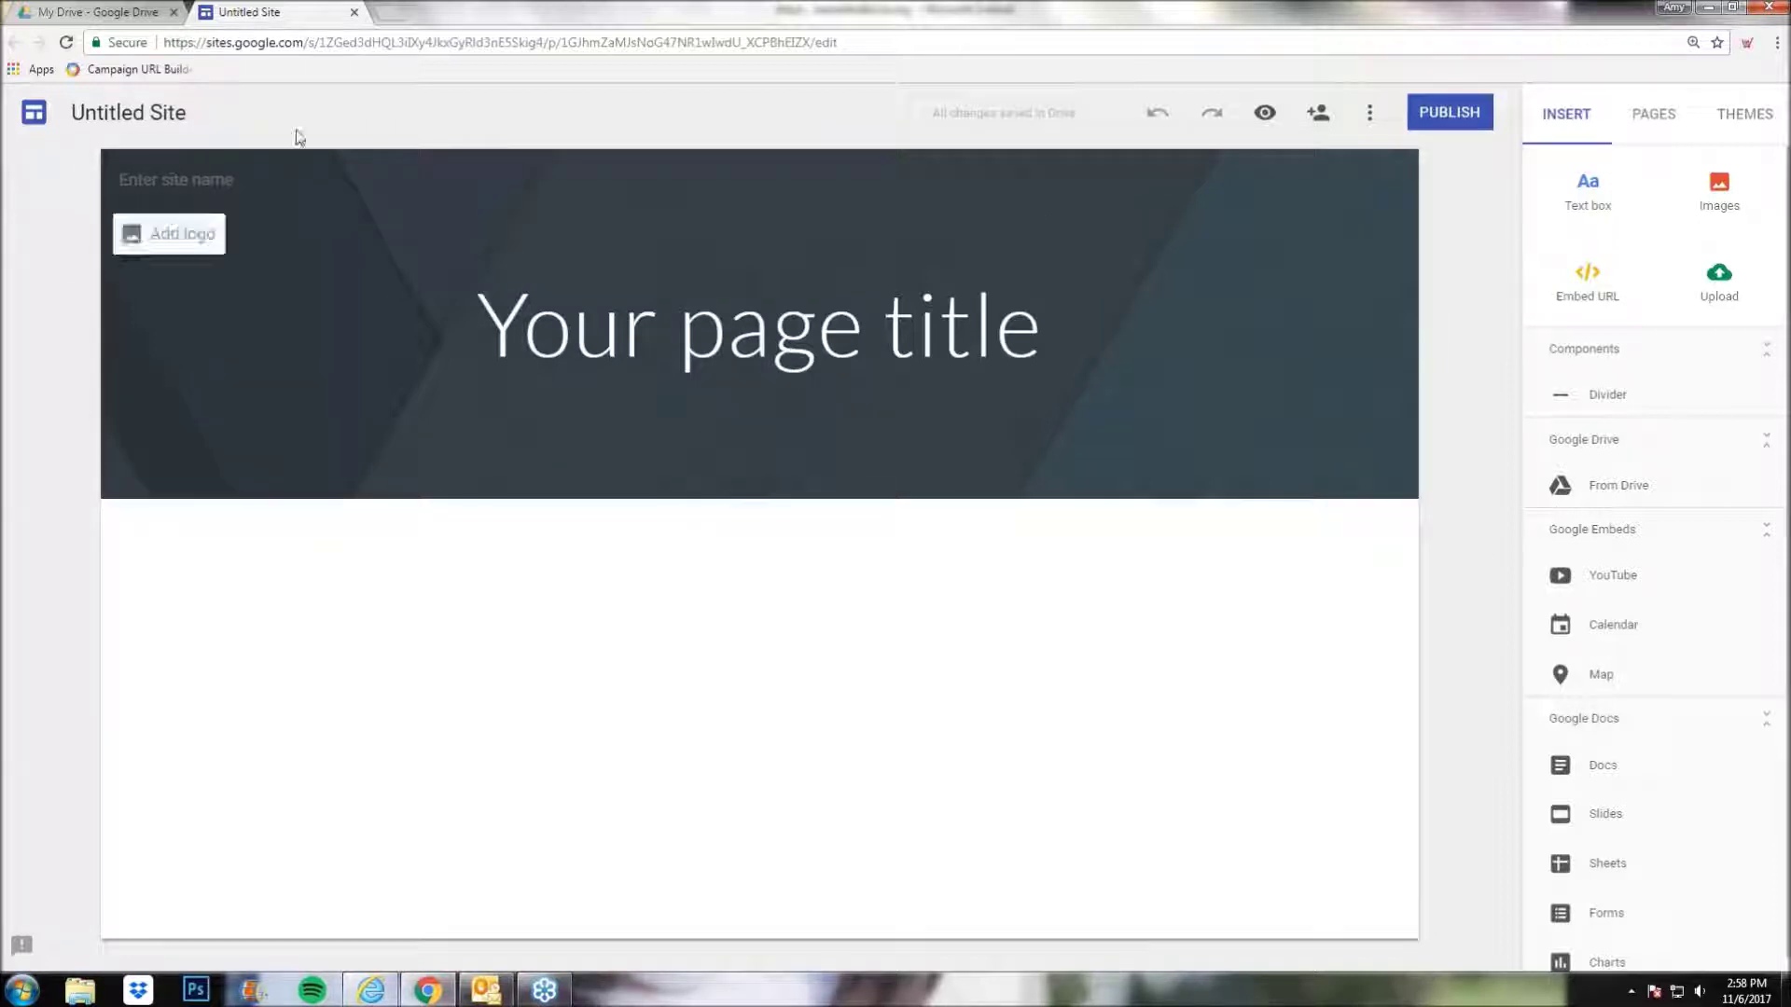
- Name the untitled site document "IWLA Test Chapter"
left_click(137, 113)
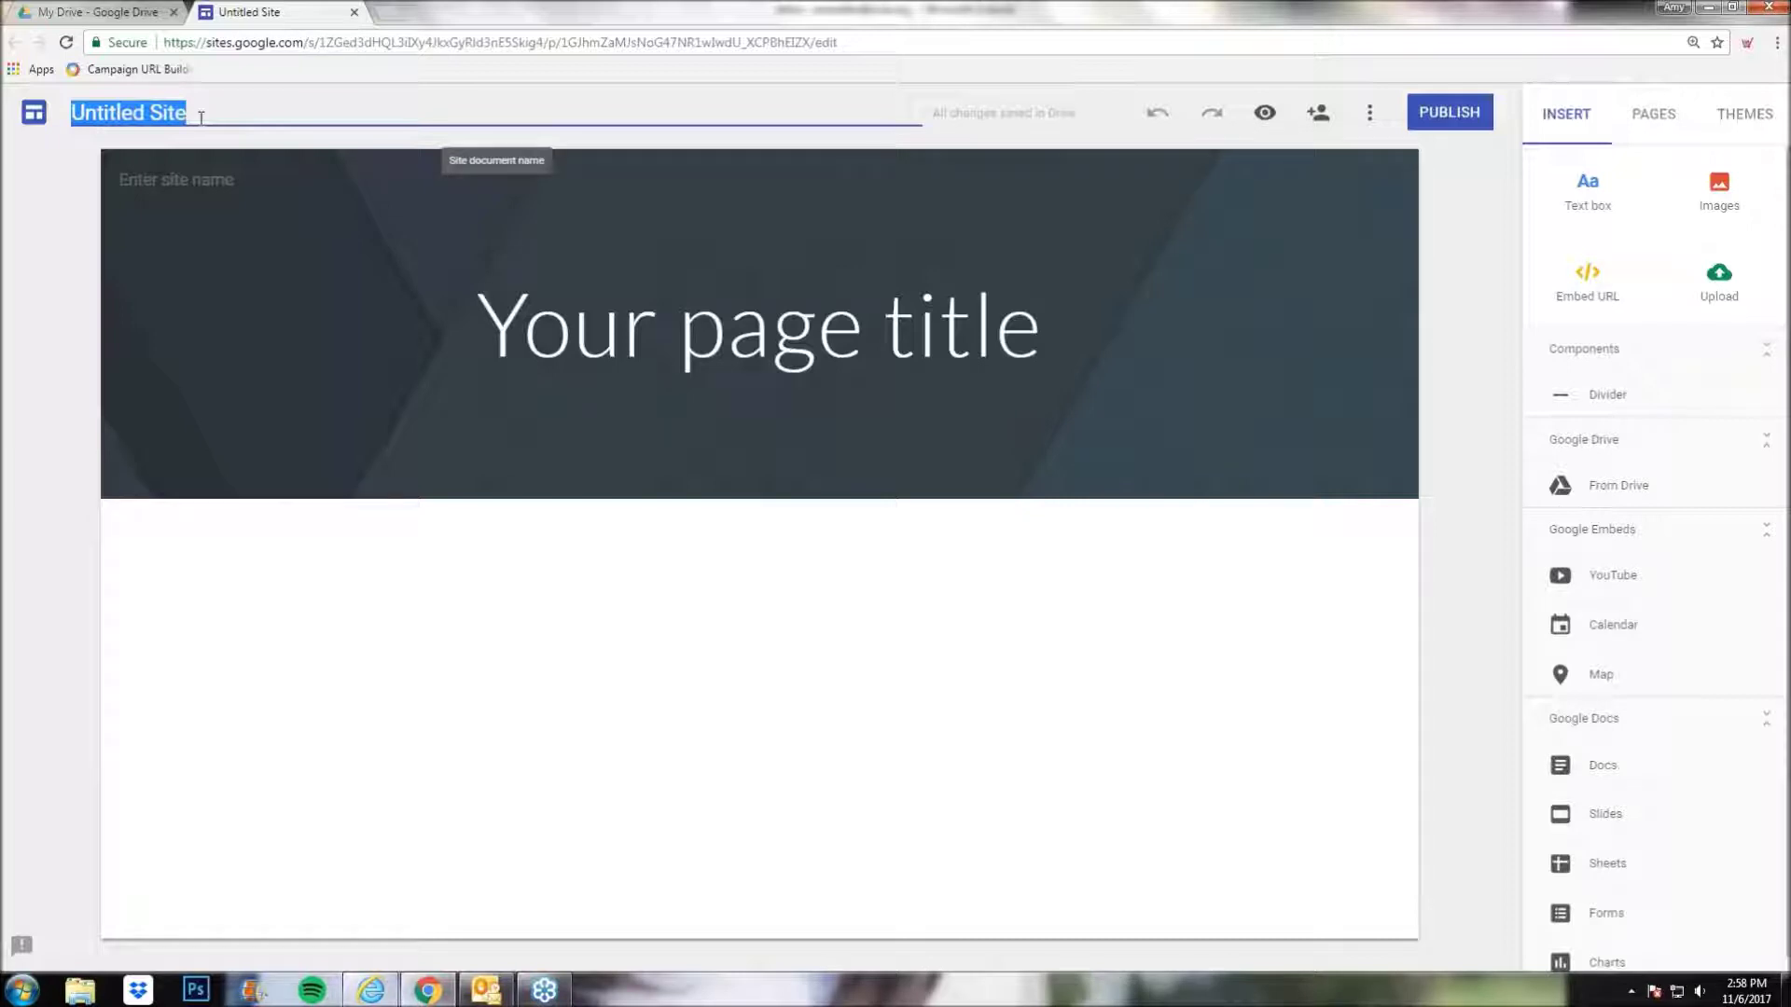
type("IWLA Tes")
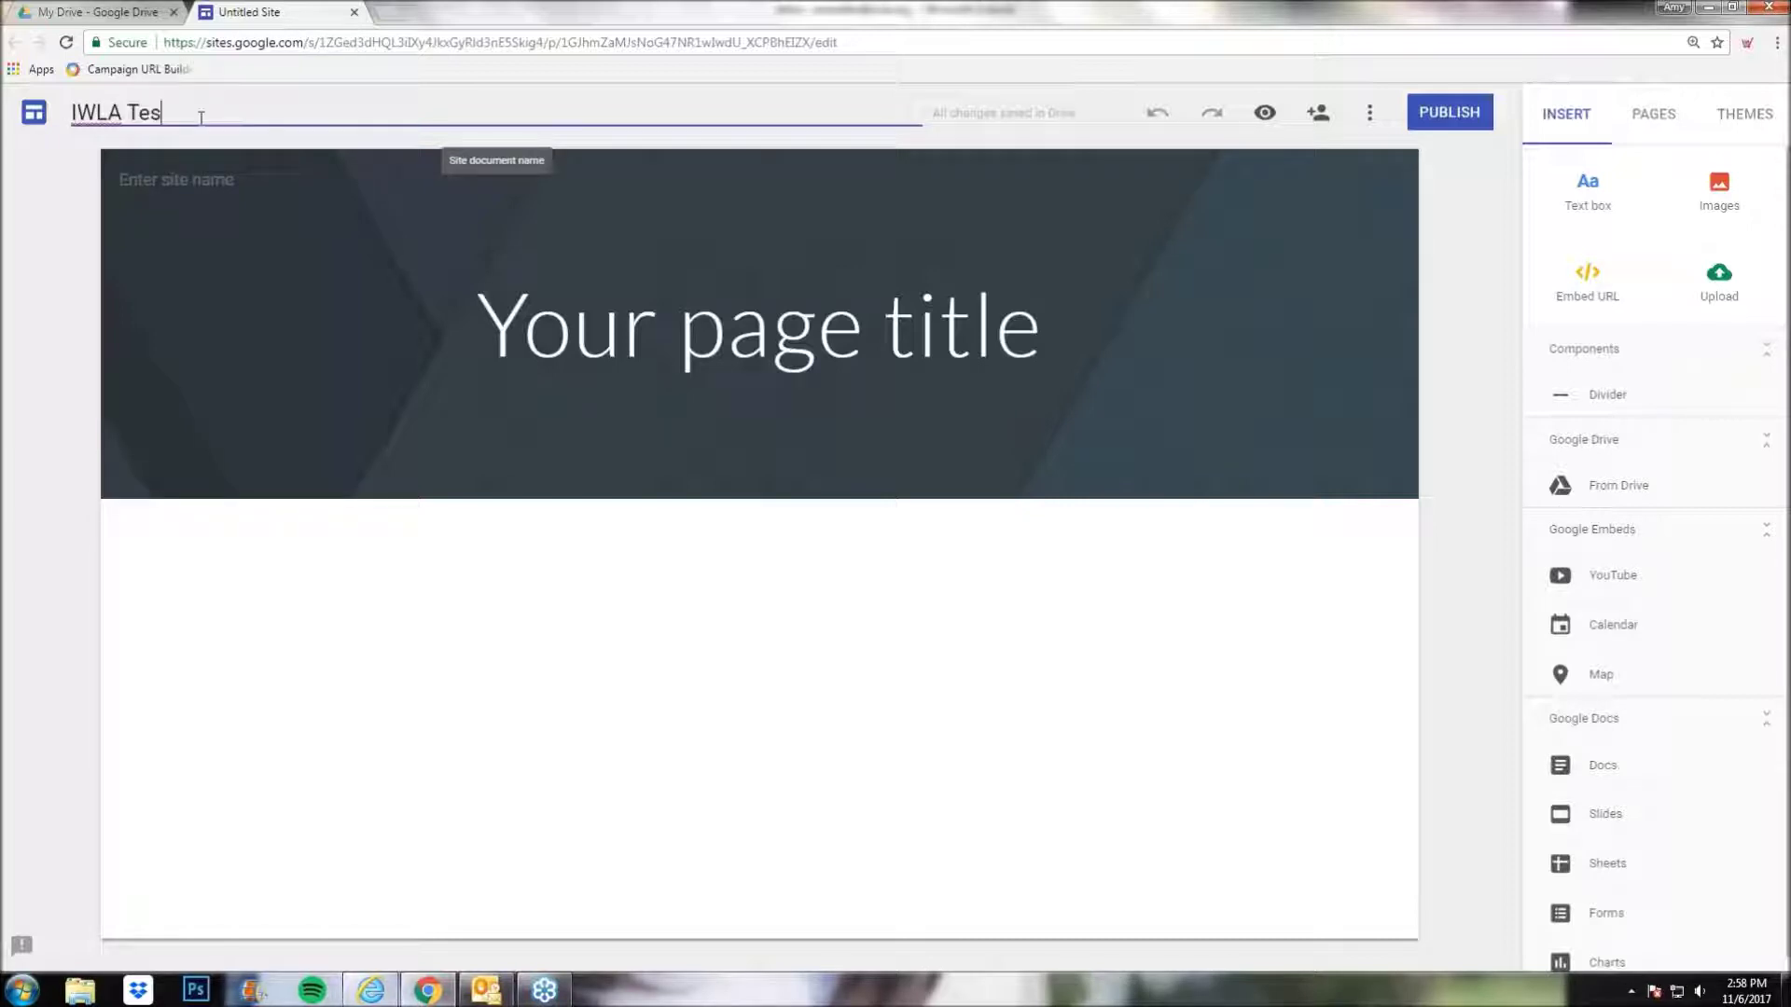
type("t Chapter")
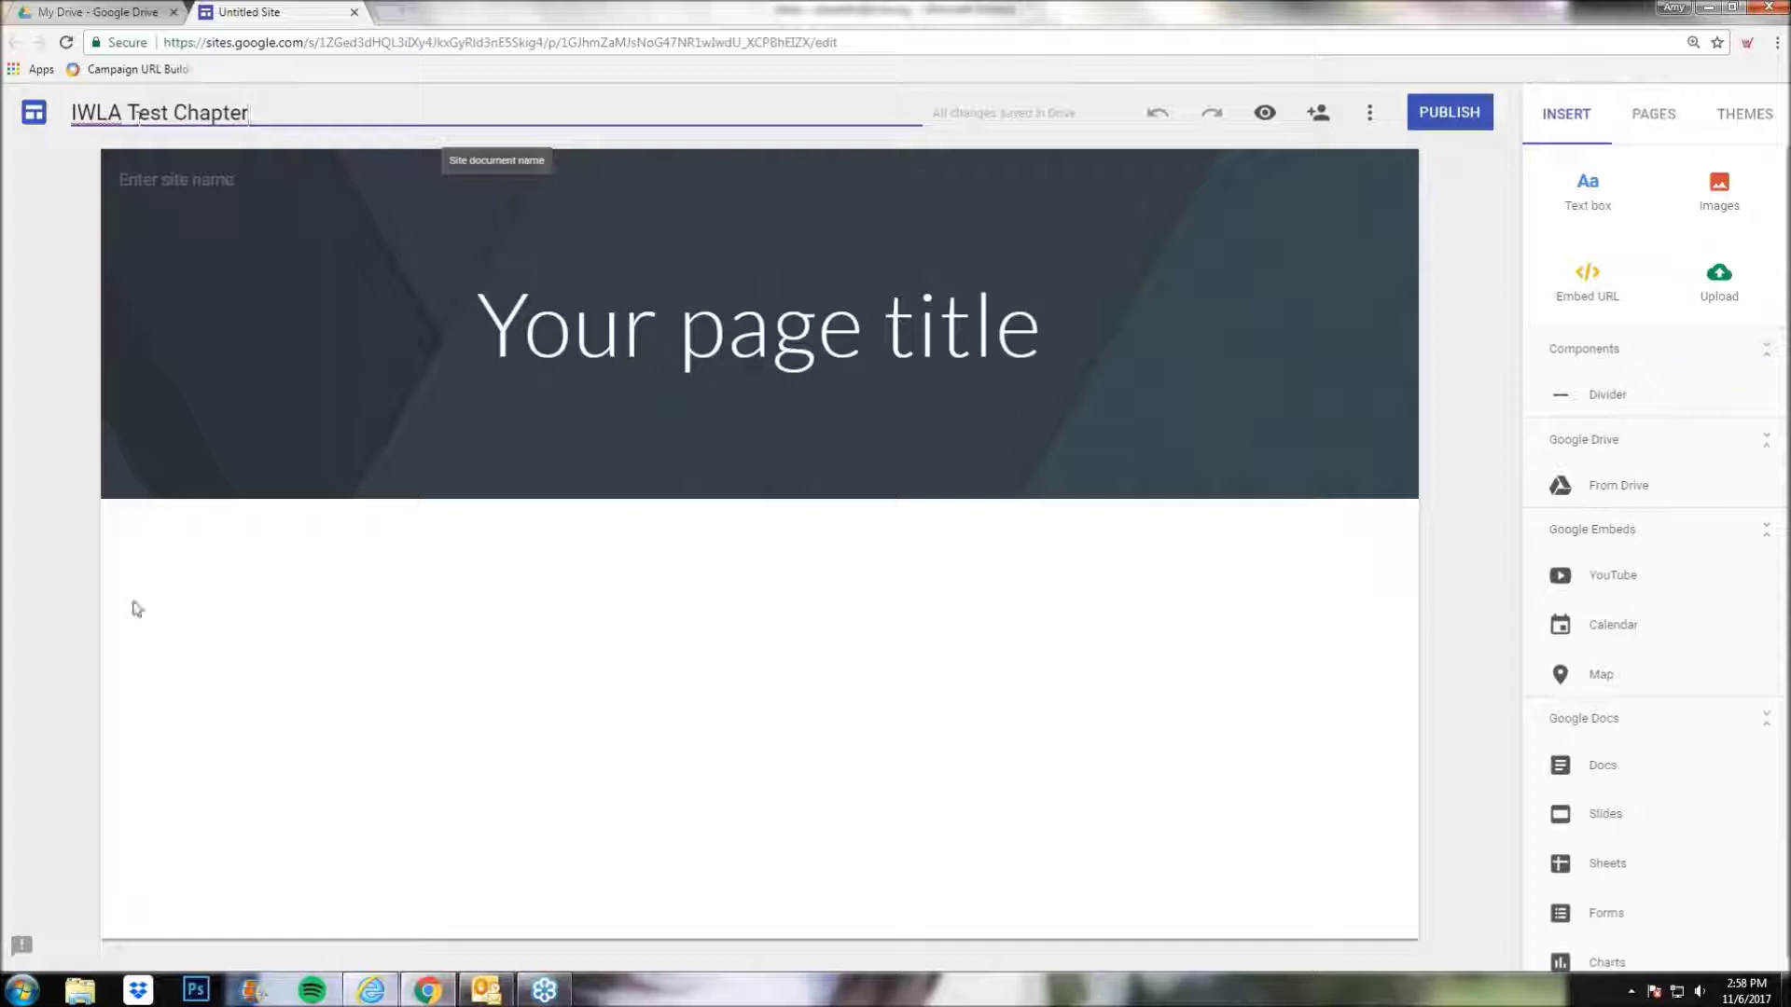
left_click(163, 635)
mouse_move(173, 182)
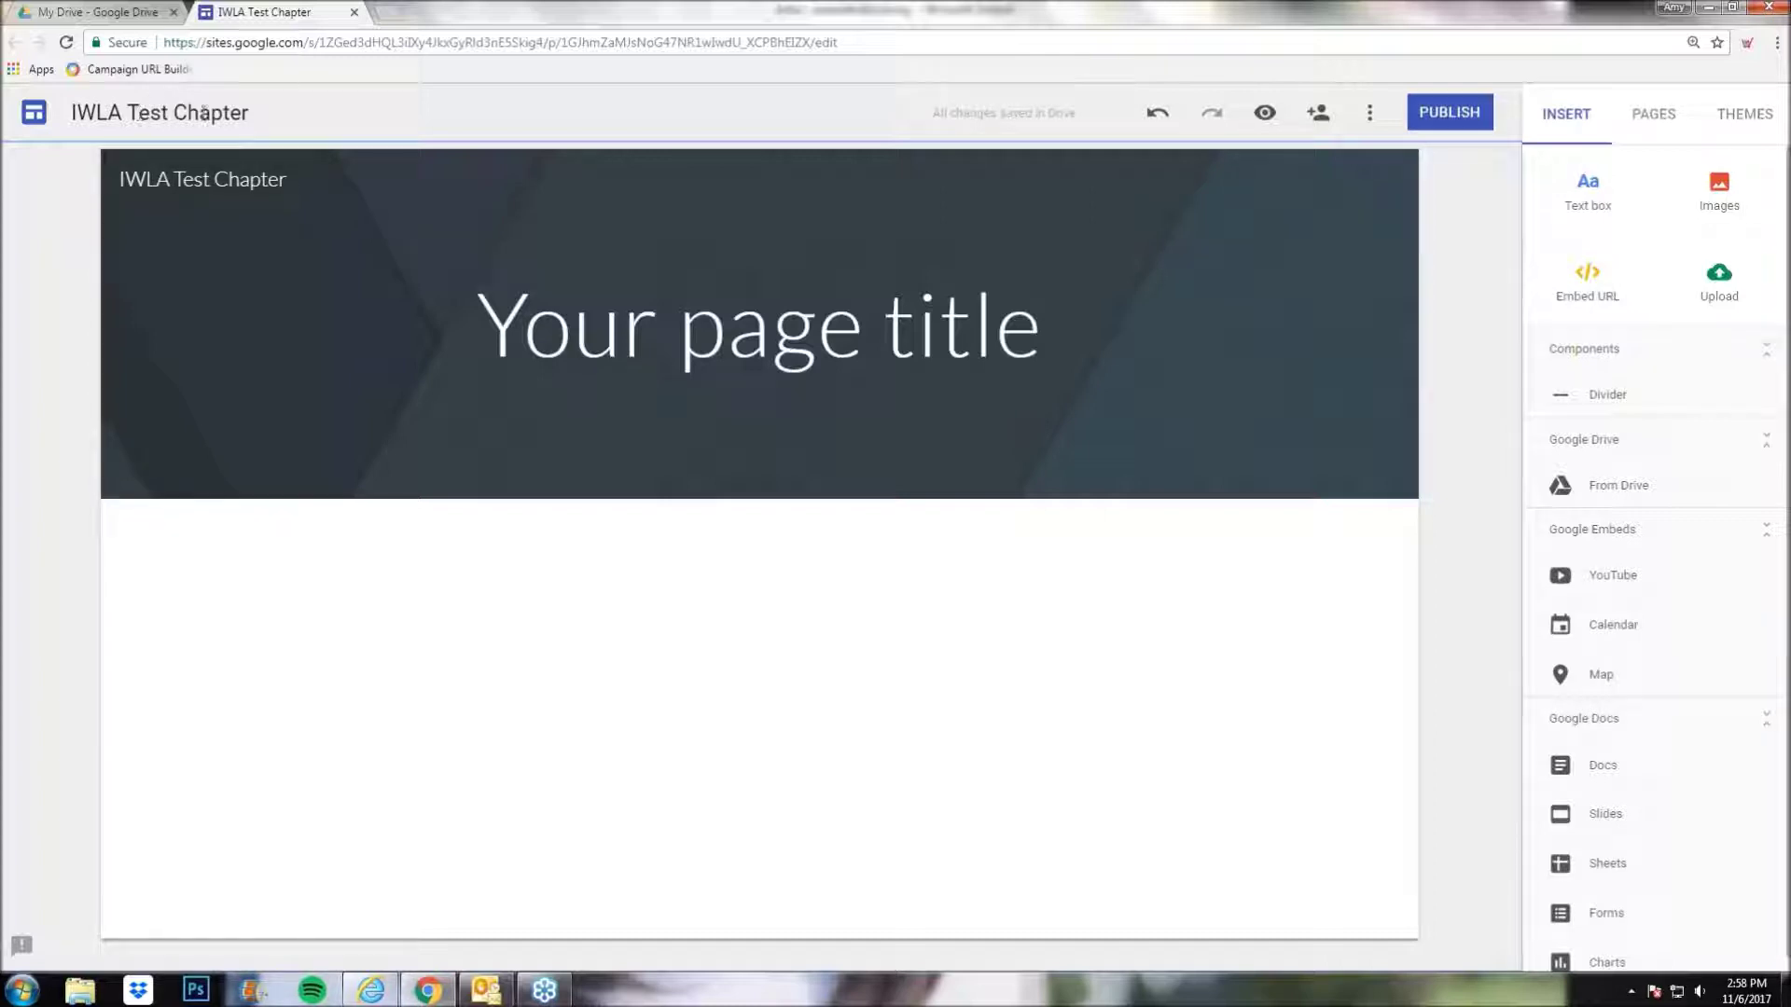
- Undo the last site name change in the header and redo it
left_click_drag(270, 113, 64, 117)
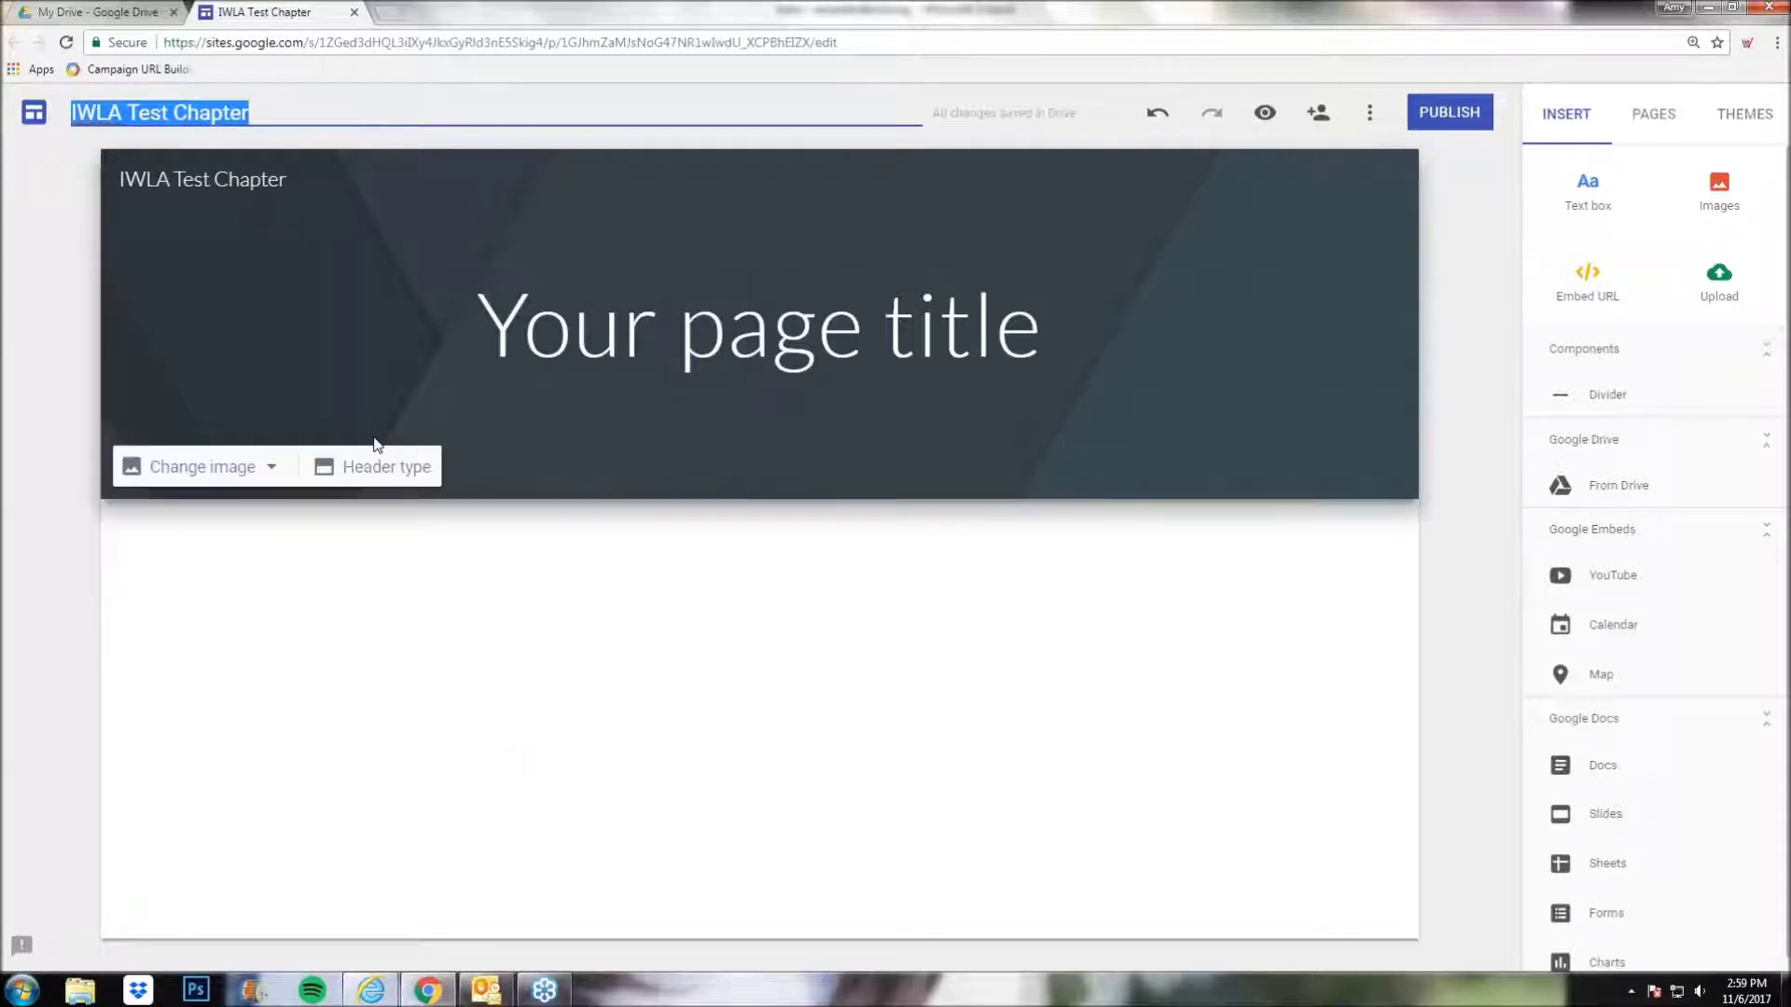
left_click(1158, 115)
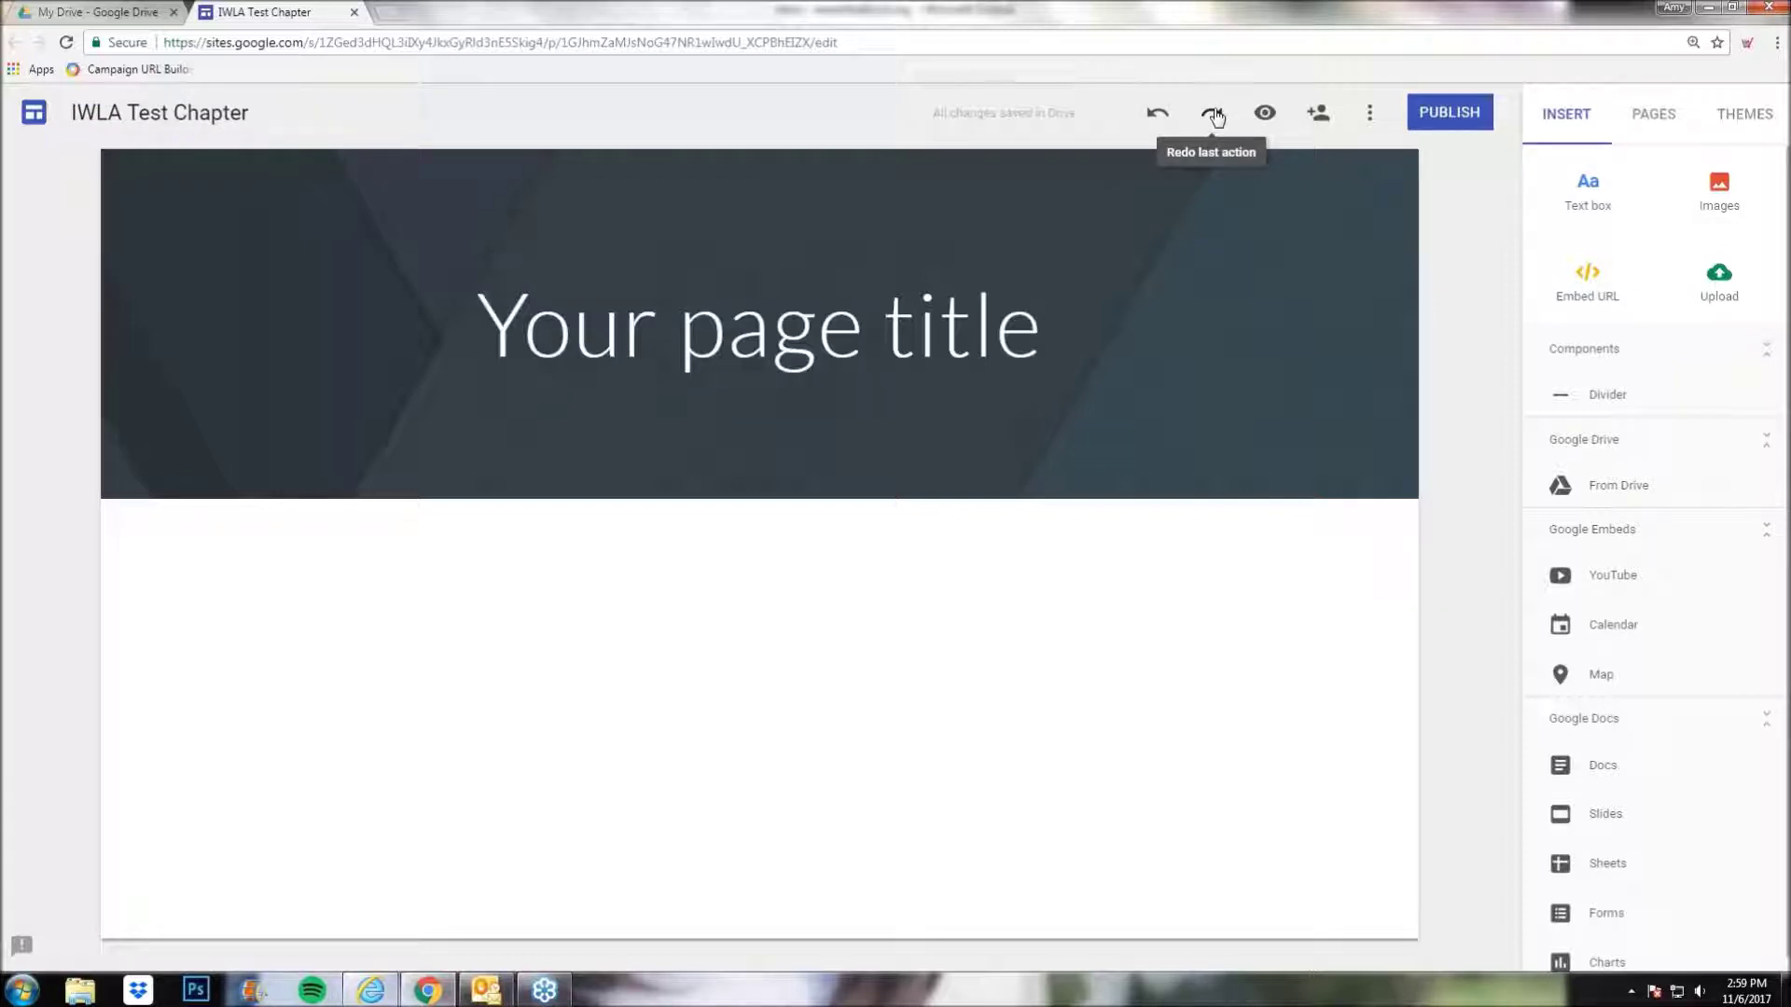
left_click(1214, 114)
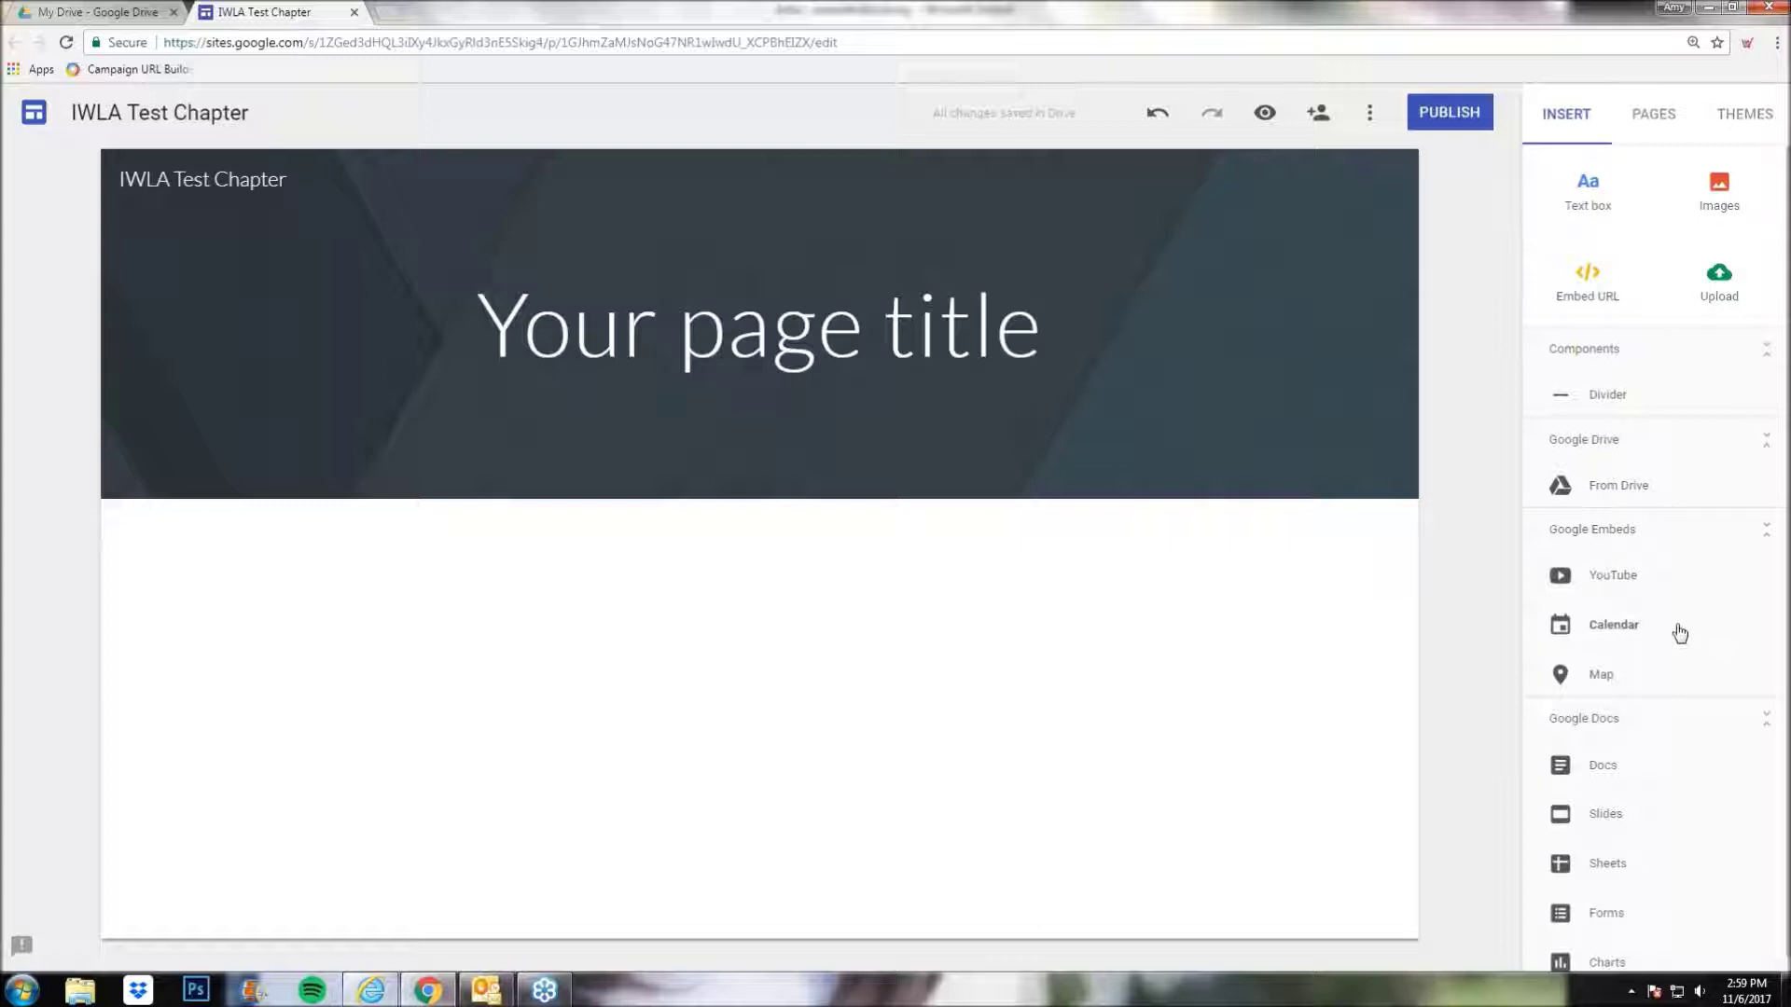
- Examine the Add editors settings and the site's additional options without inviting anyone
left_click(1318, 113)
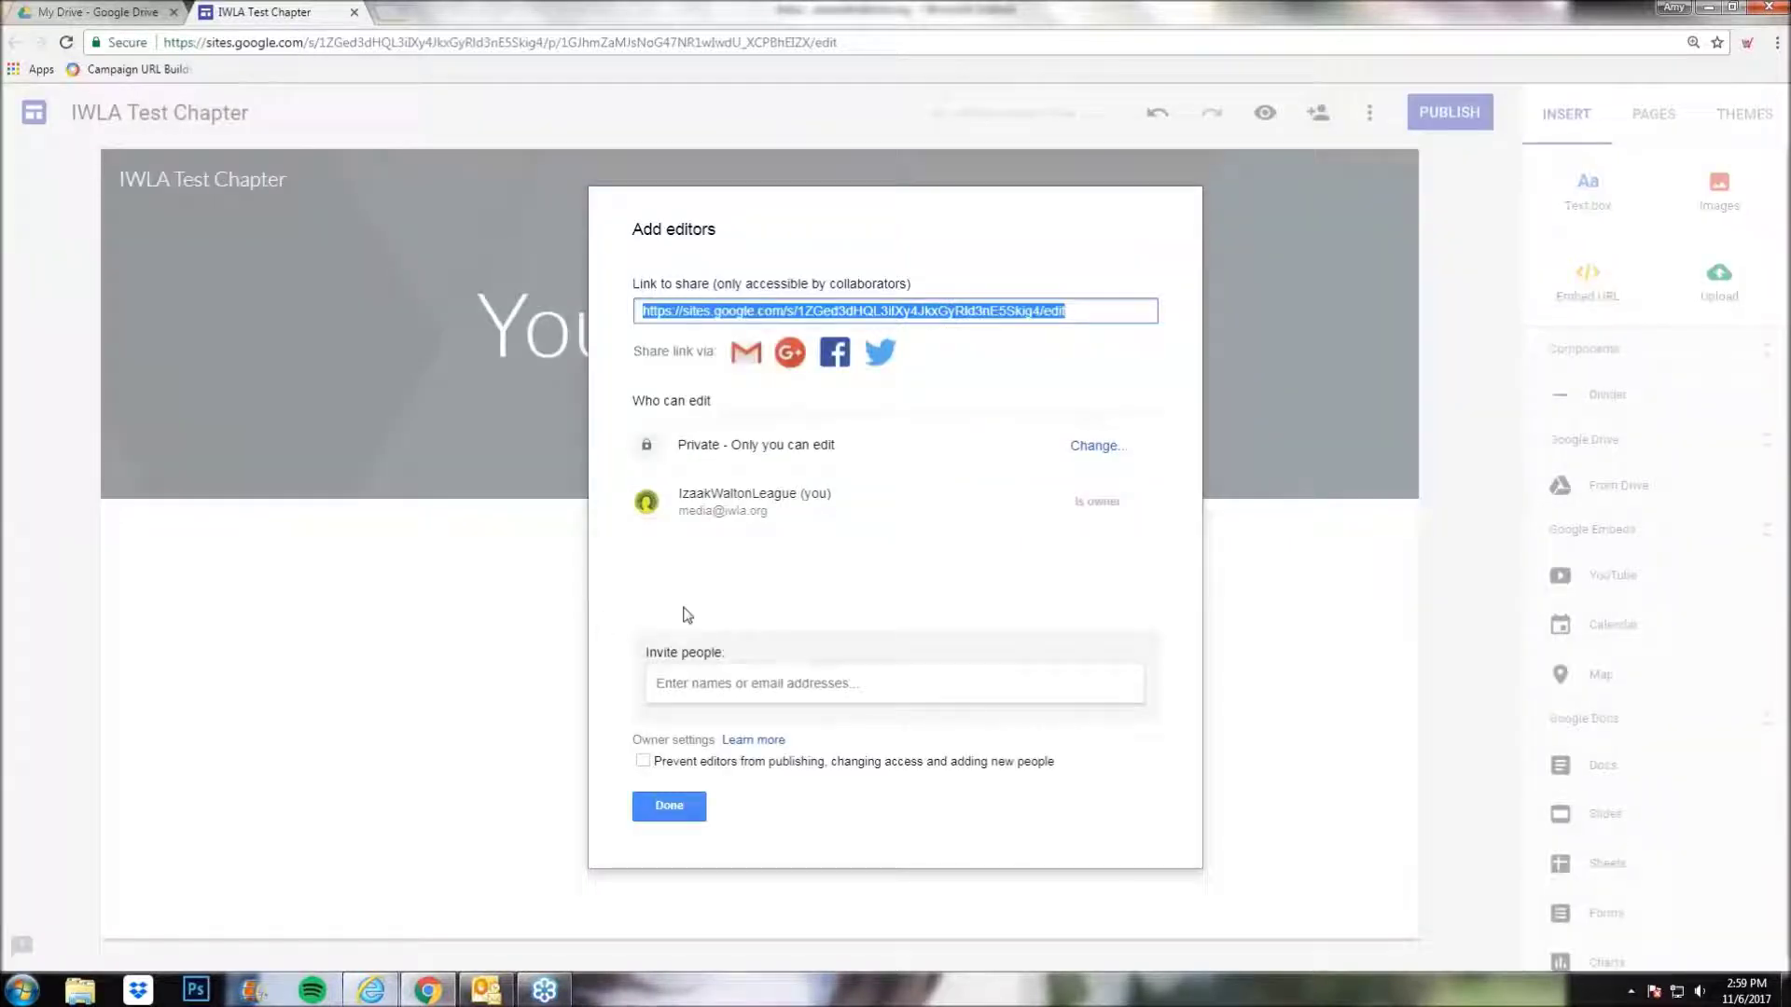
left_click(681, 685)
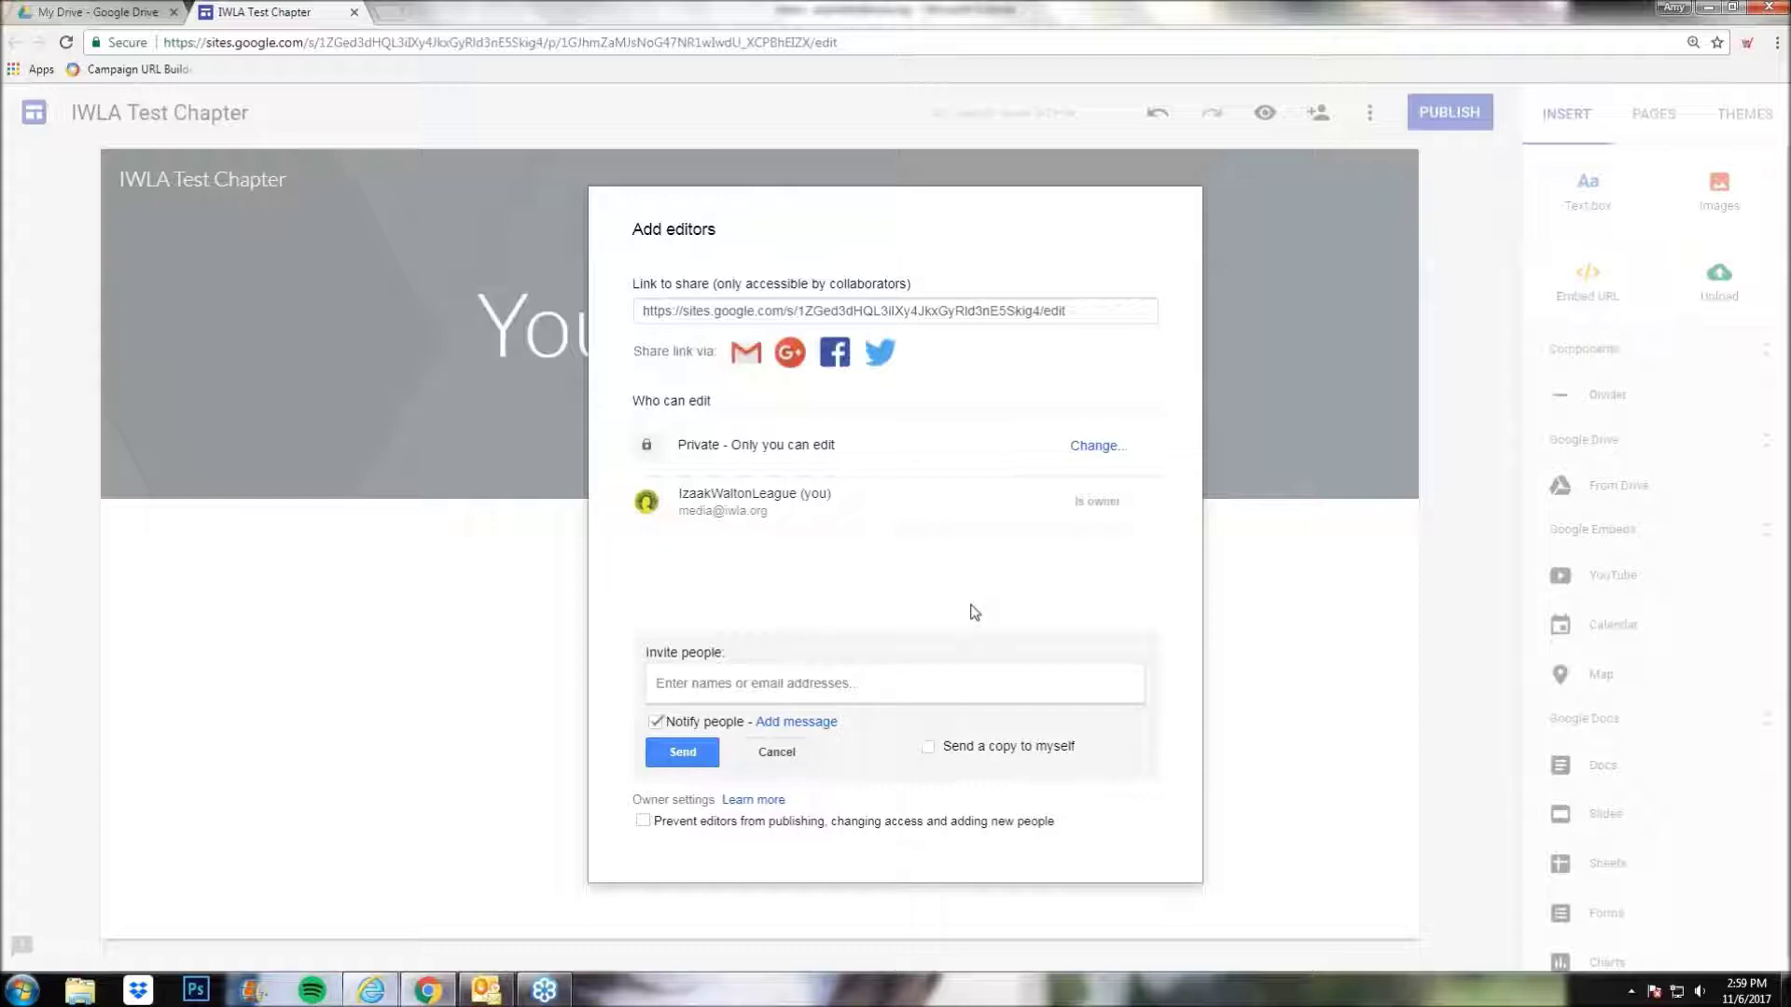
left_click(782, 763)
left_click(679, 806)
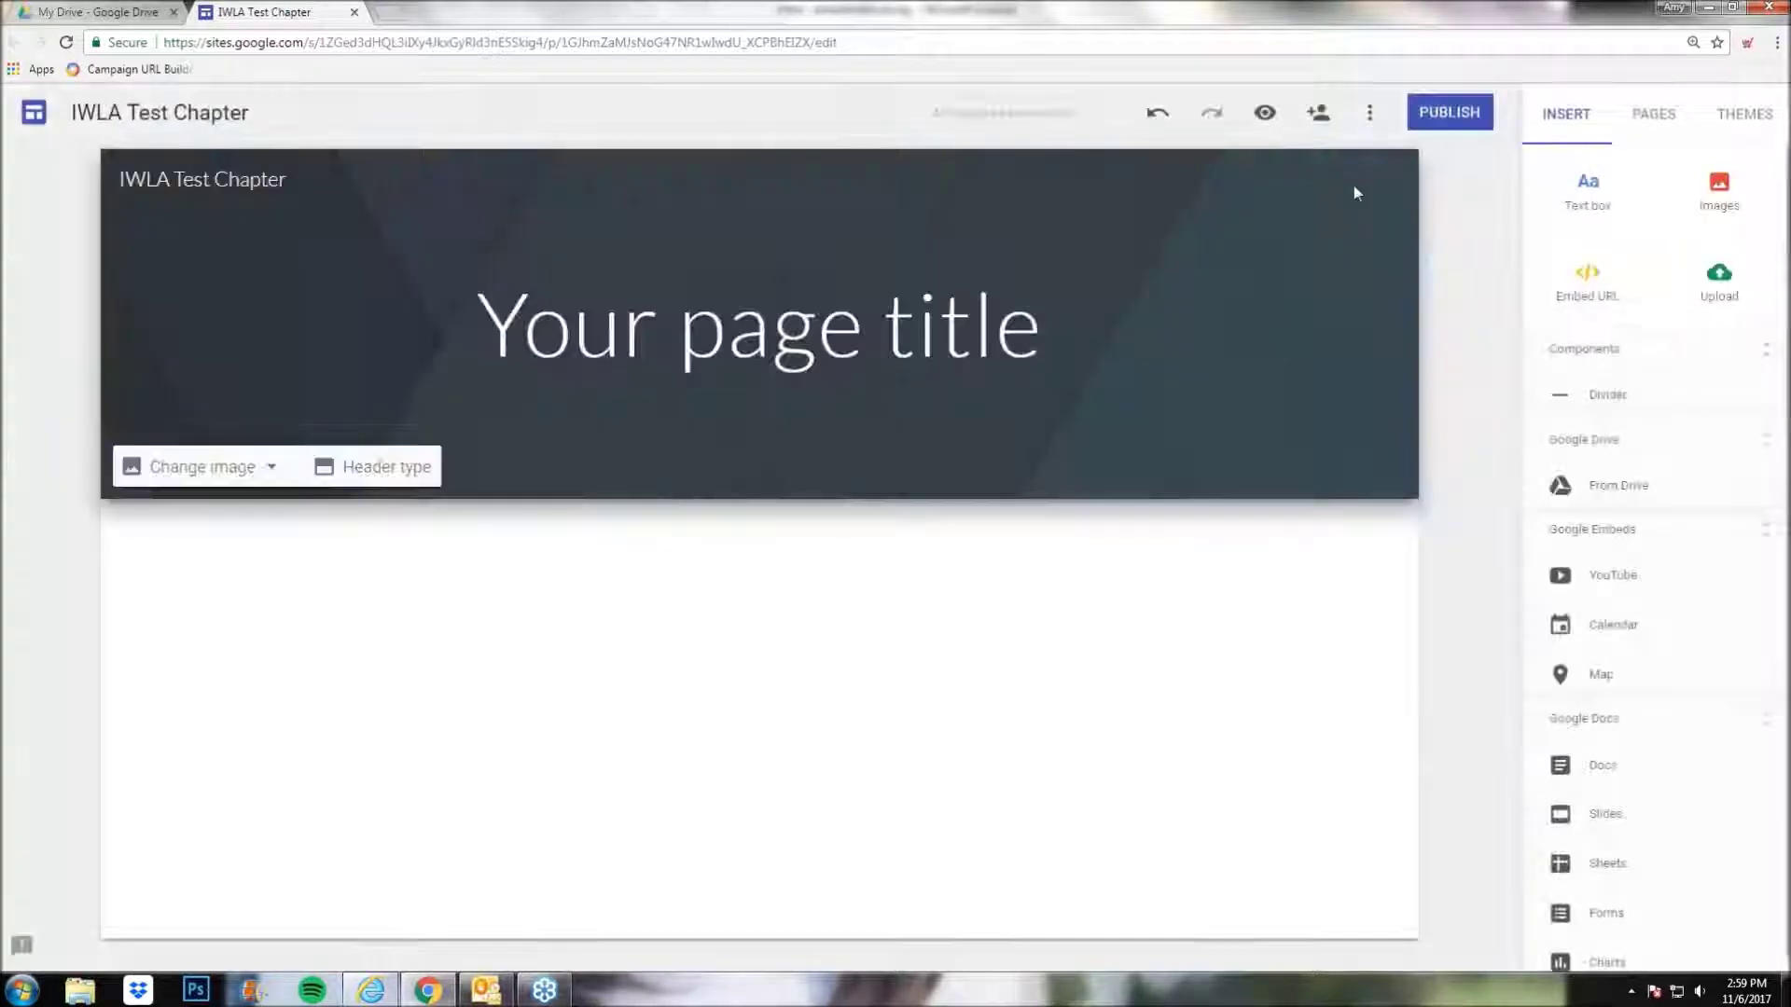
left_click(1369, 112)
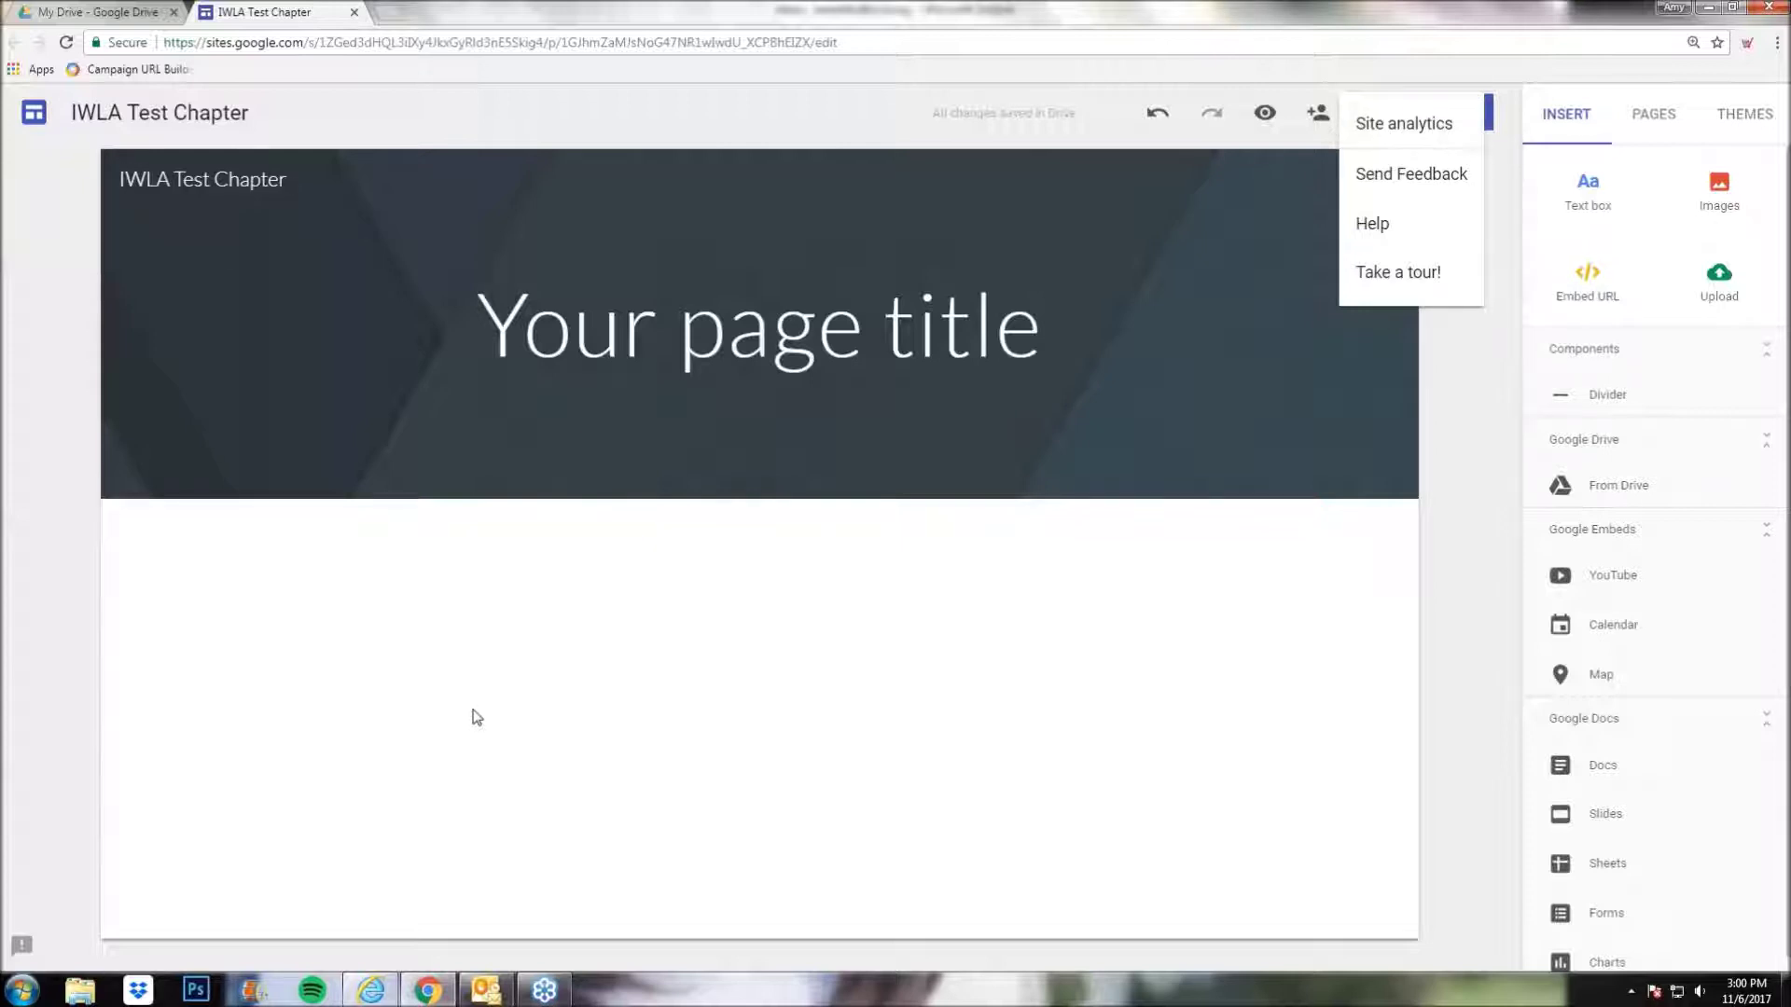
left_click(1457, 670)
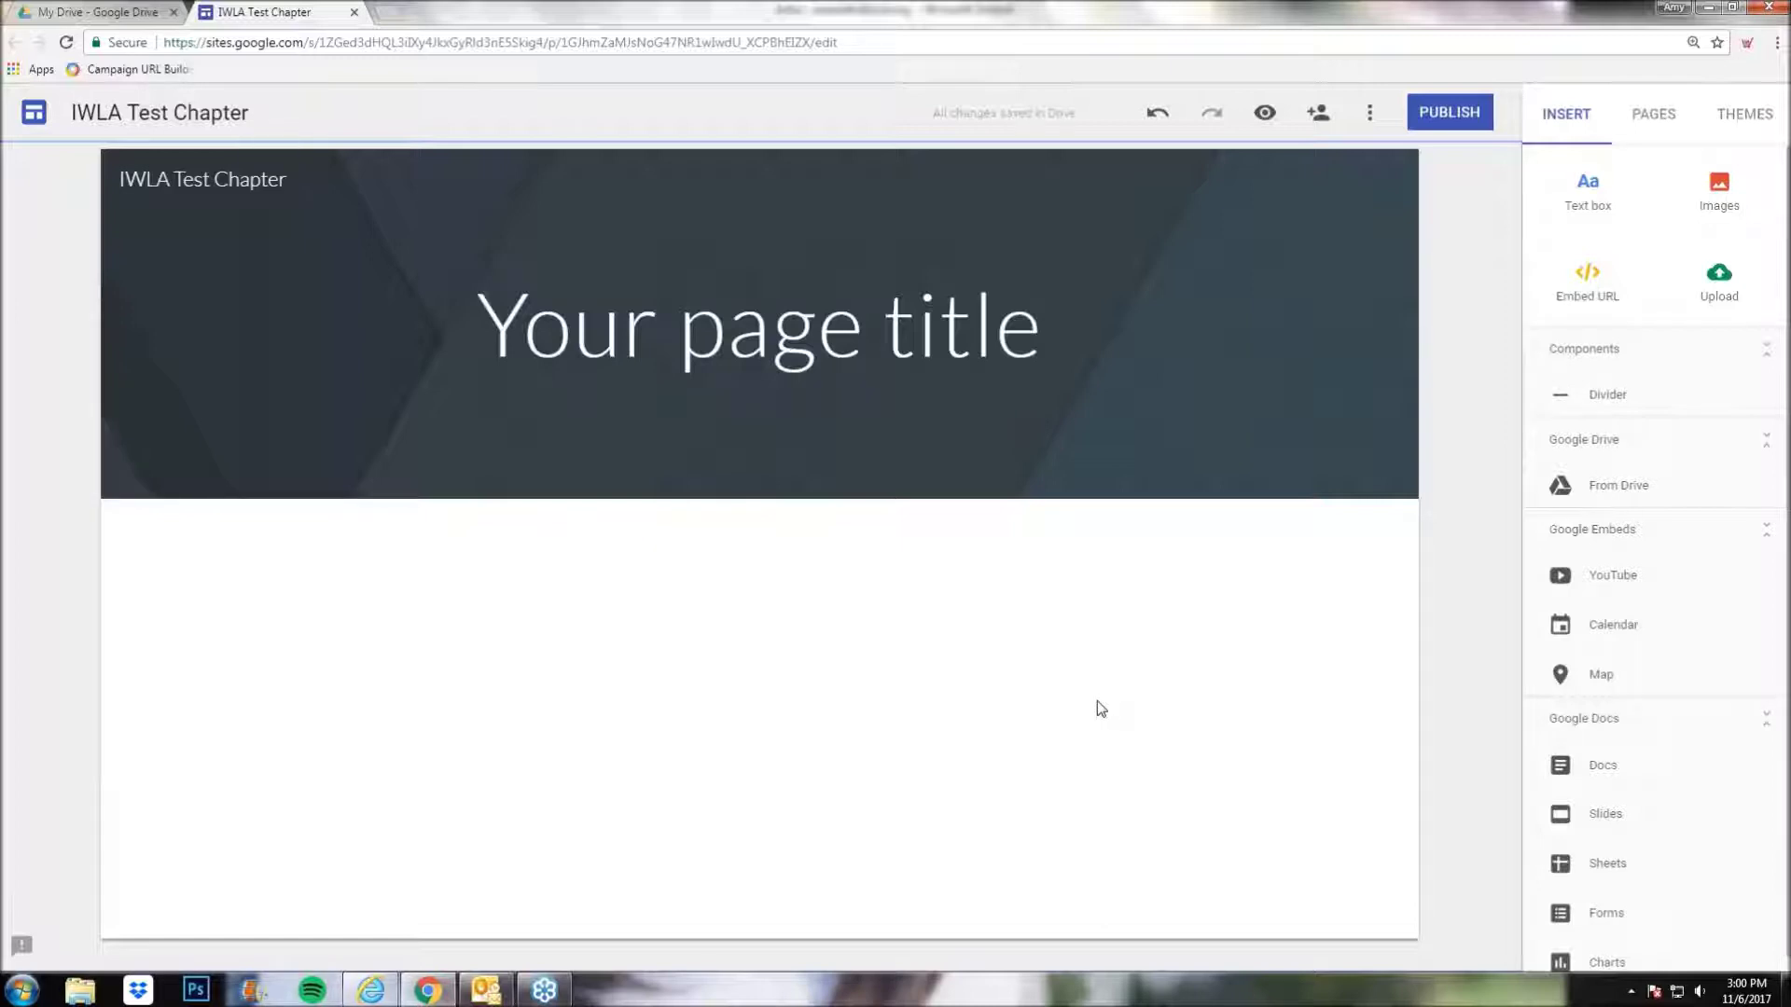
- Review the web address in the Publish to the web settings, and cancel without publishing
left_click(1467, 118)
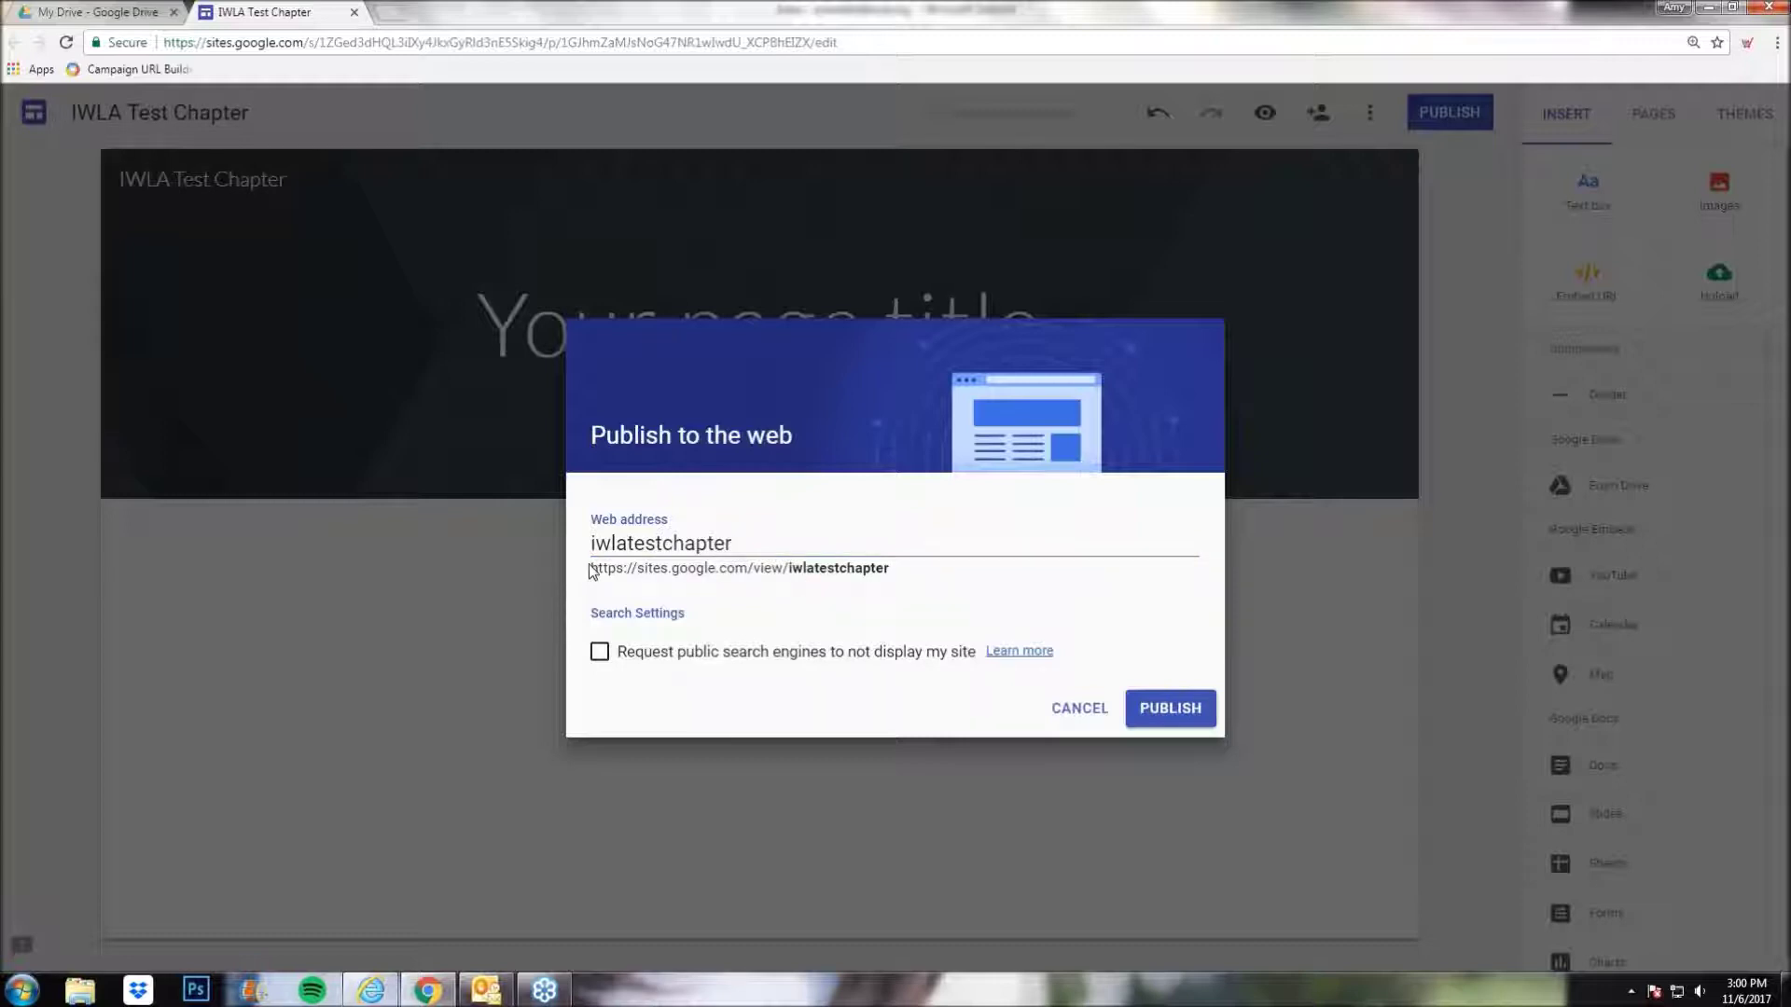
left_click_drag(903, 571, 592, 569)
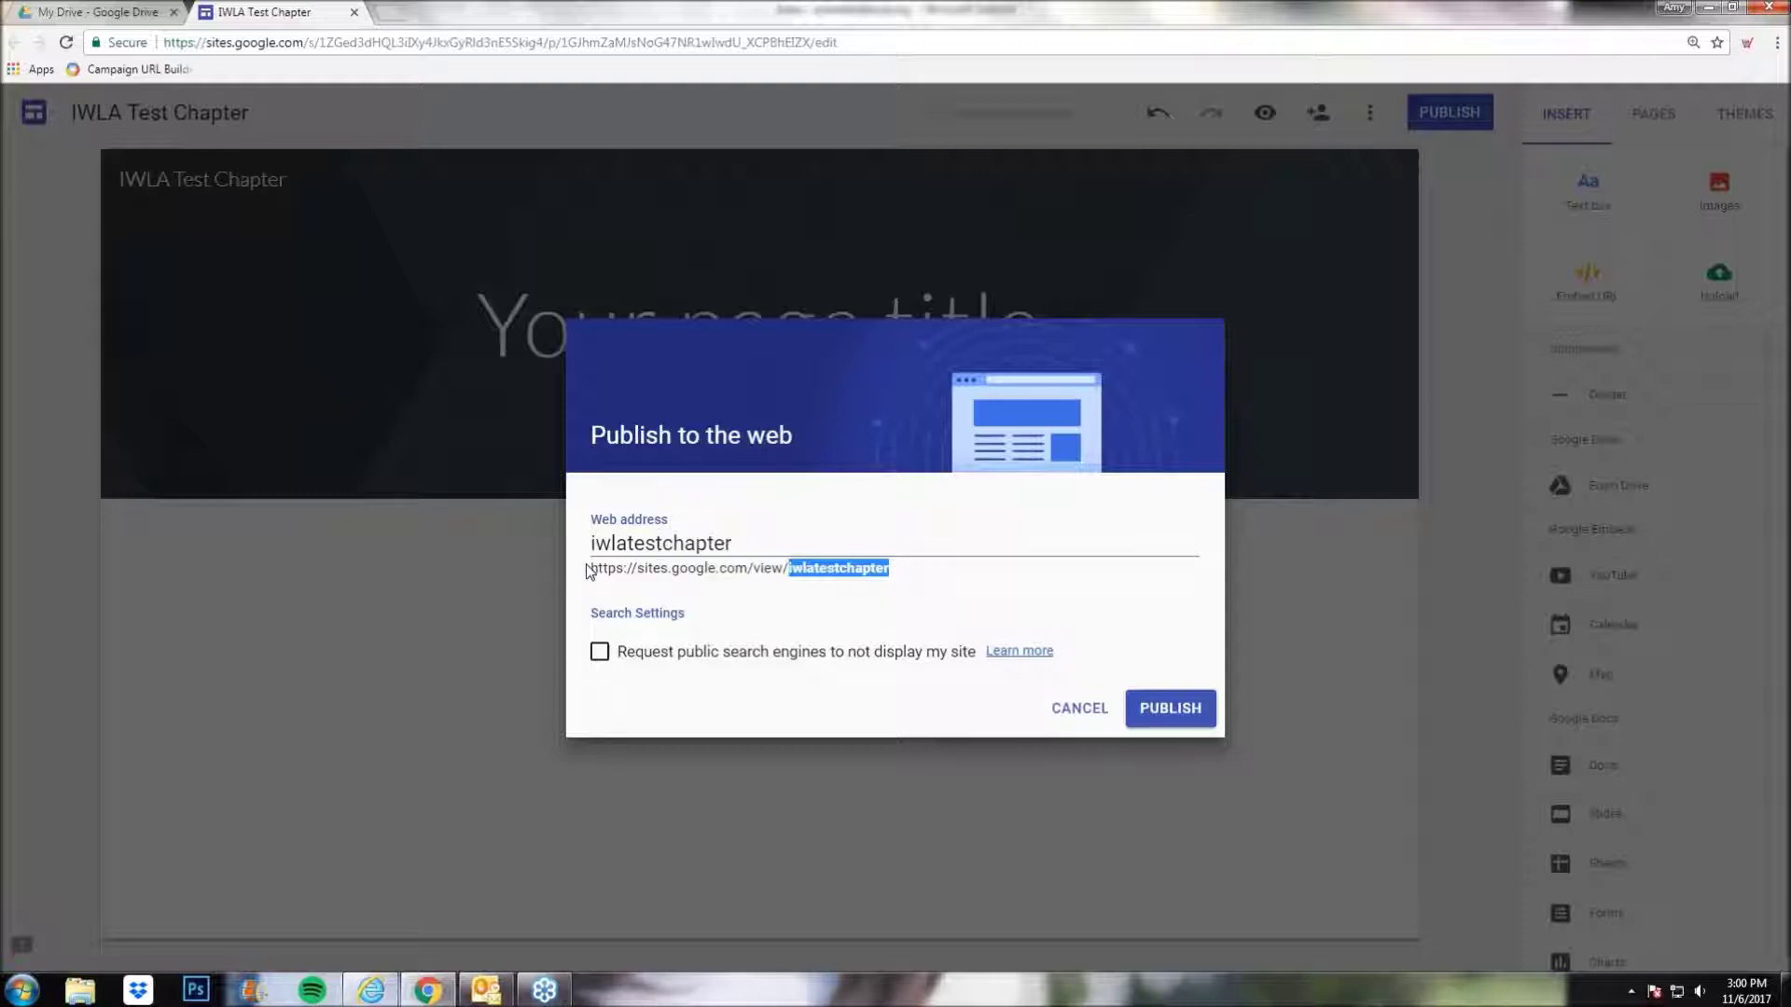
left_click(656, 543)
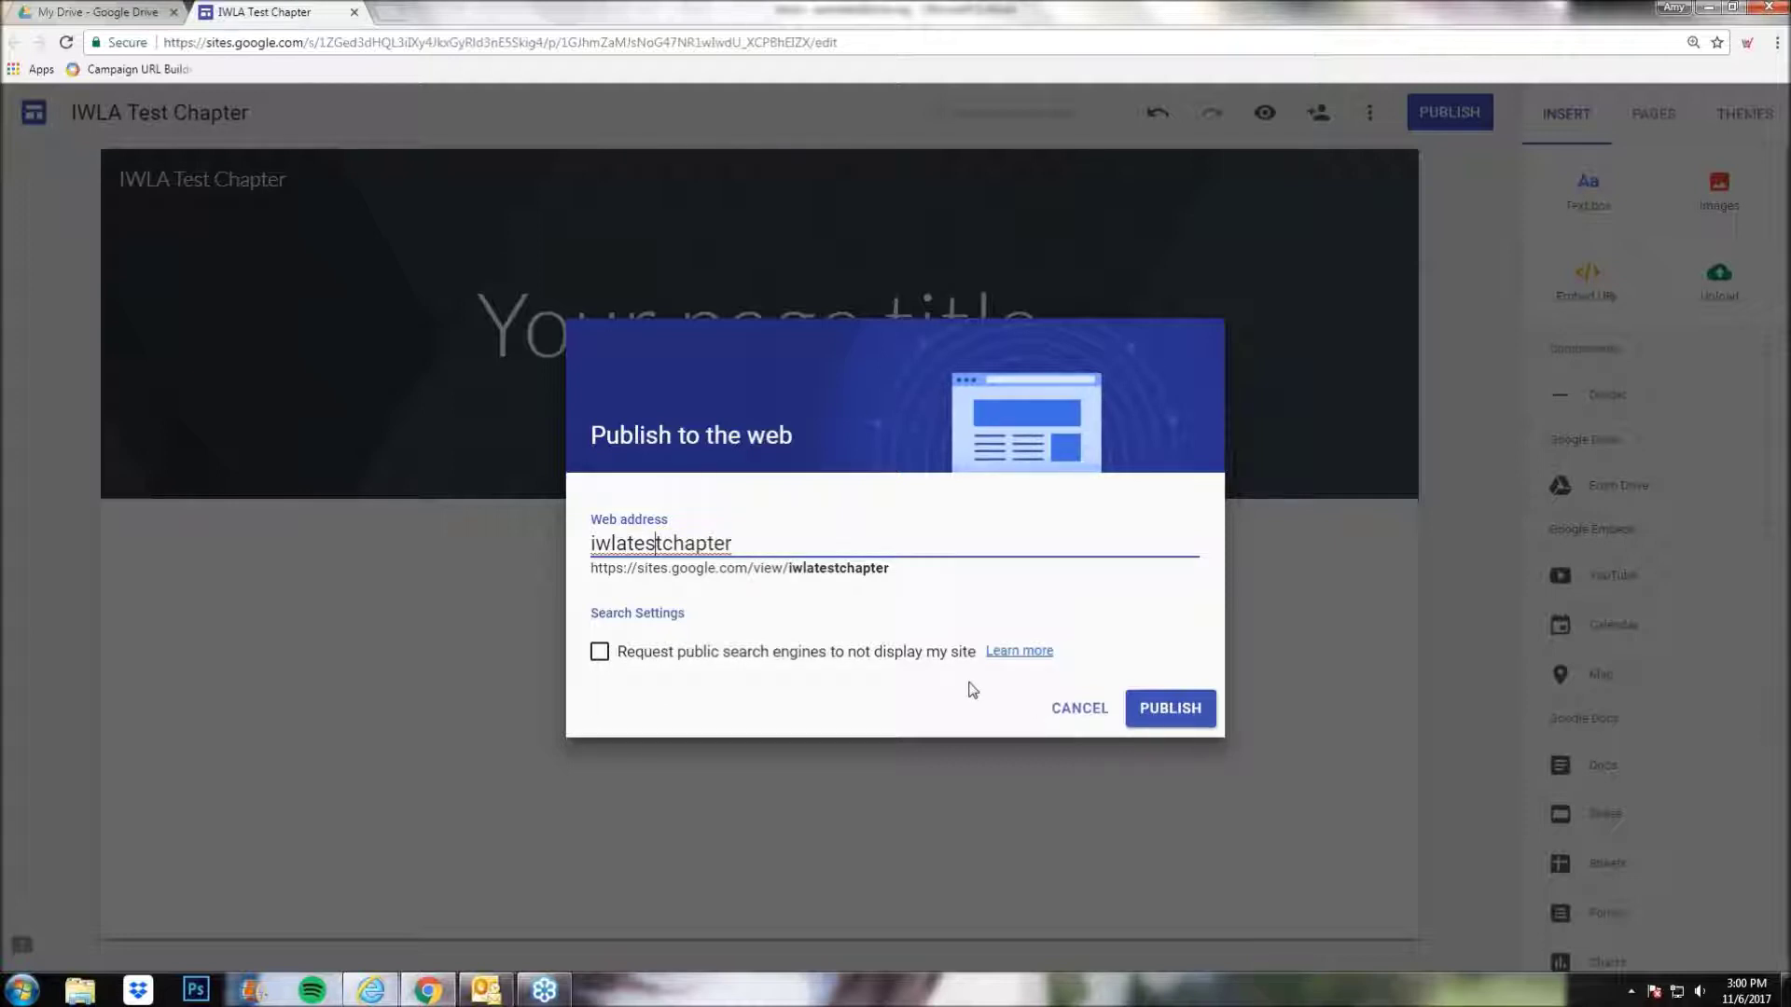
left_click(1078, 716)
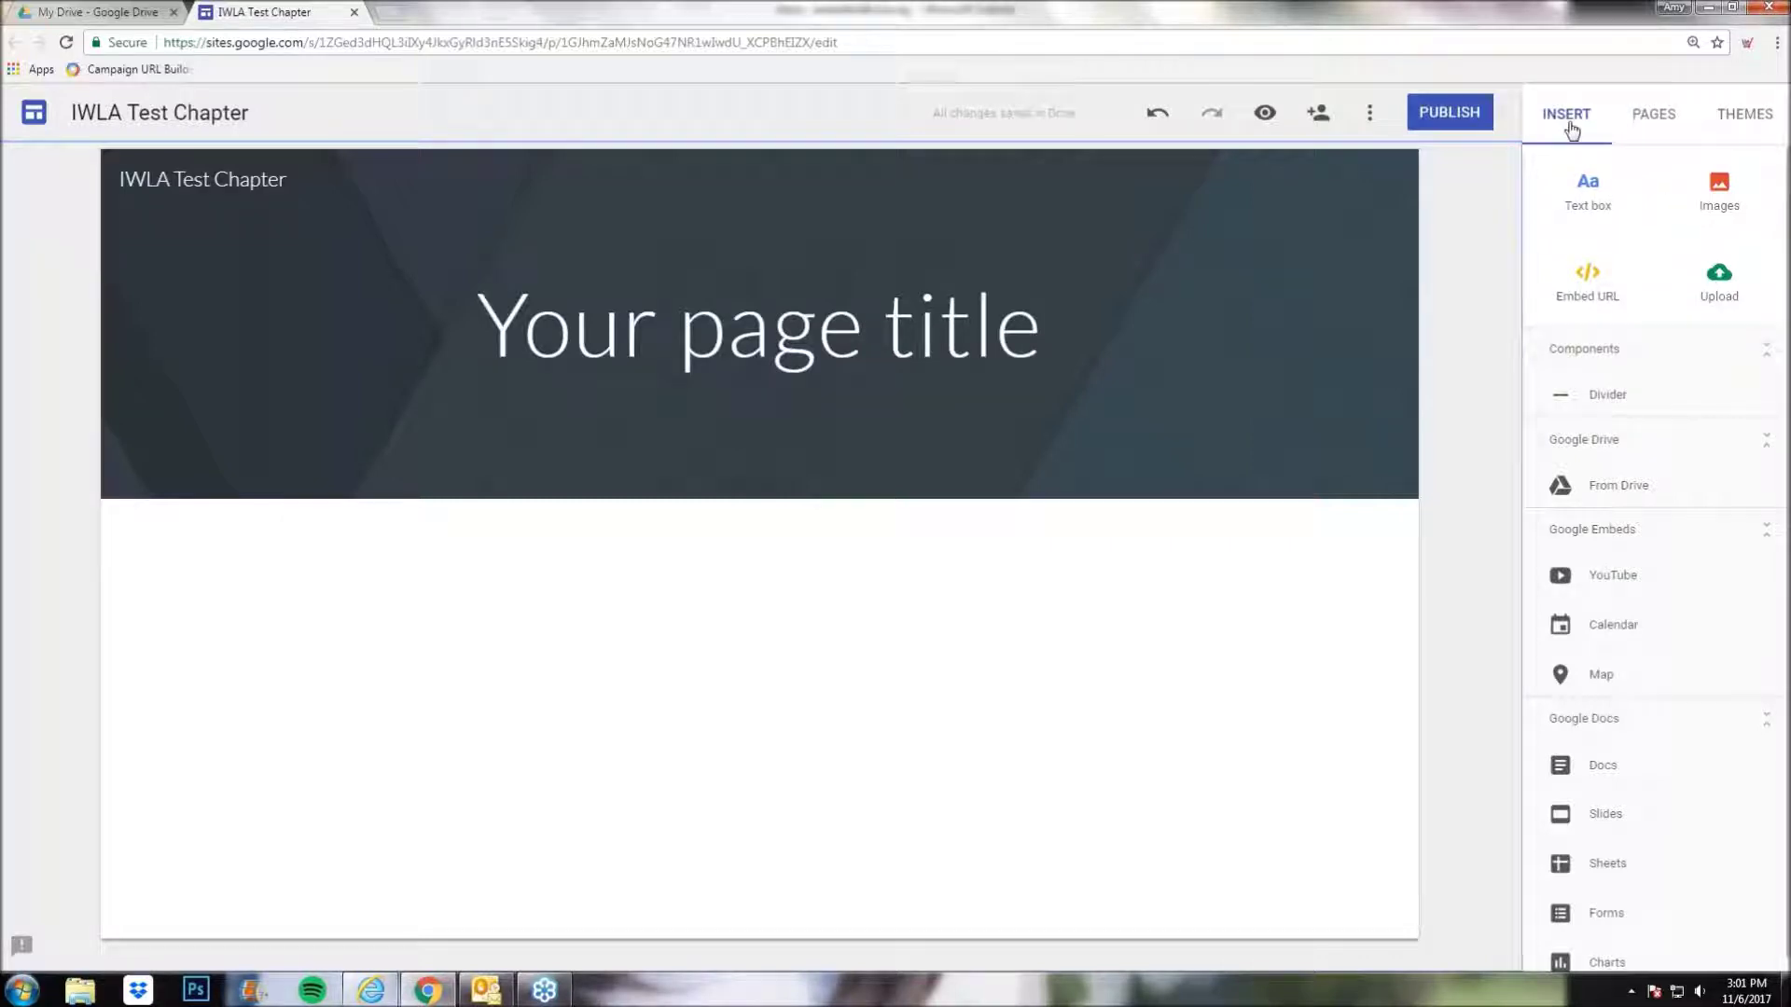
- Try the Aristotle, Vision, Level and Impression themes on the site and apply the Diplomat theme
left_click(1744, 120)
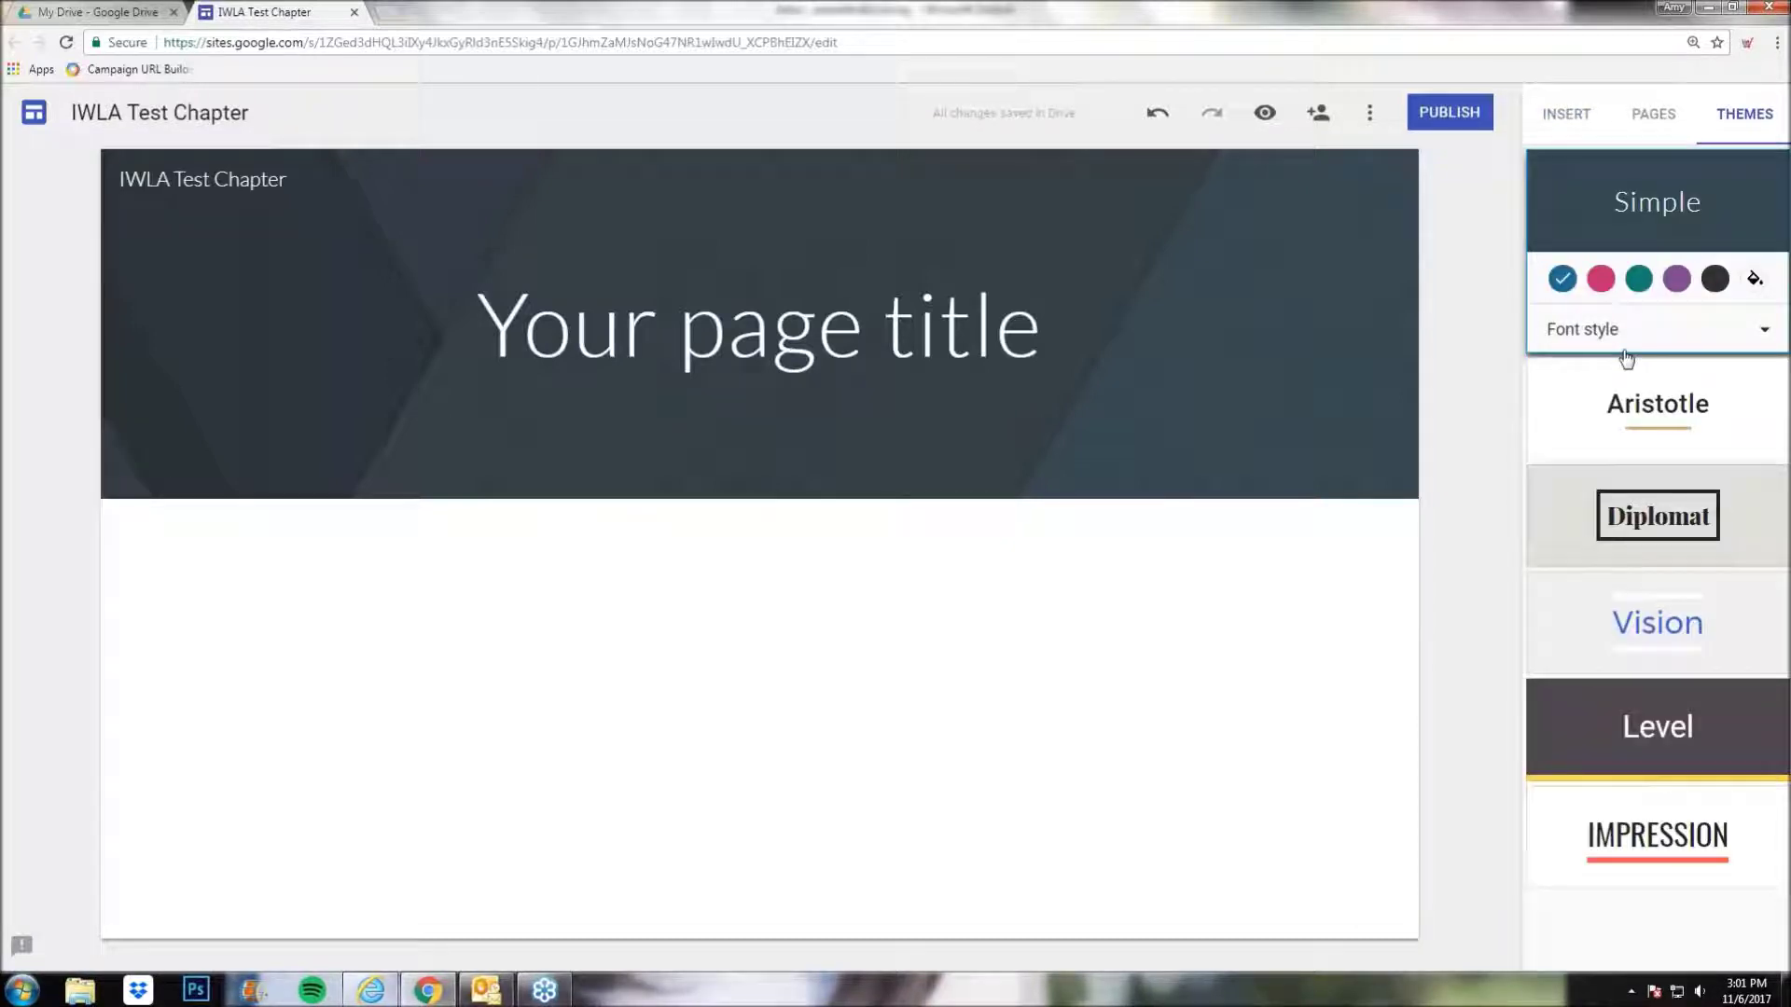
left_click(1634, 527)
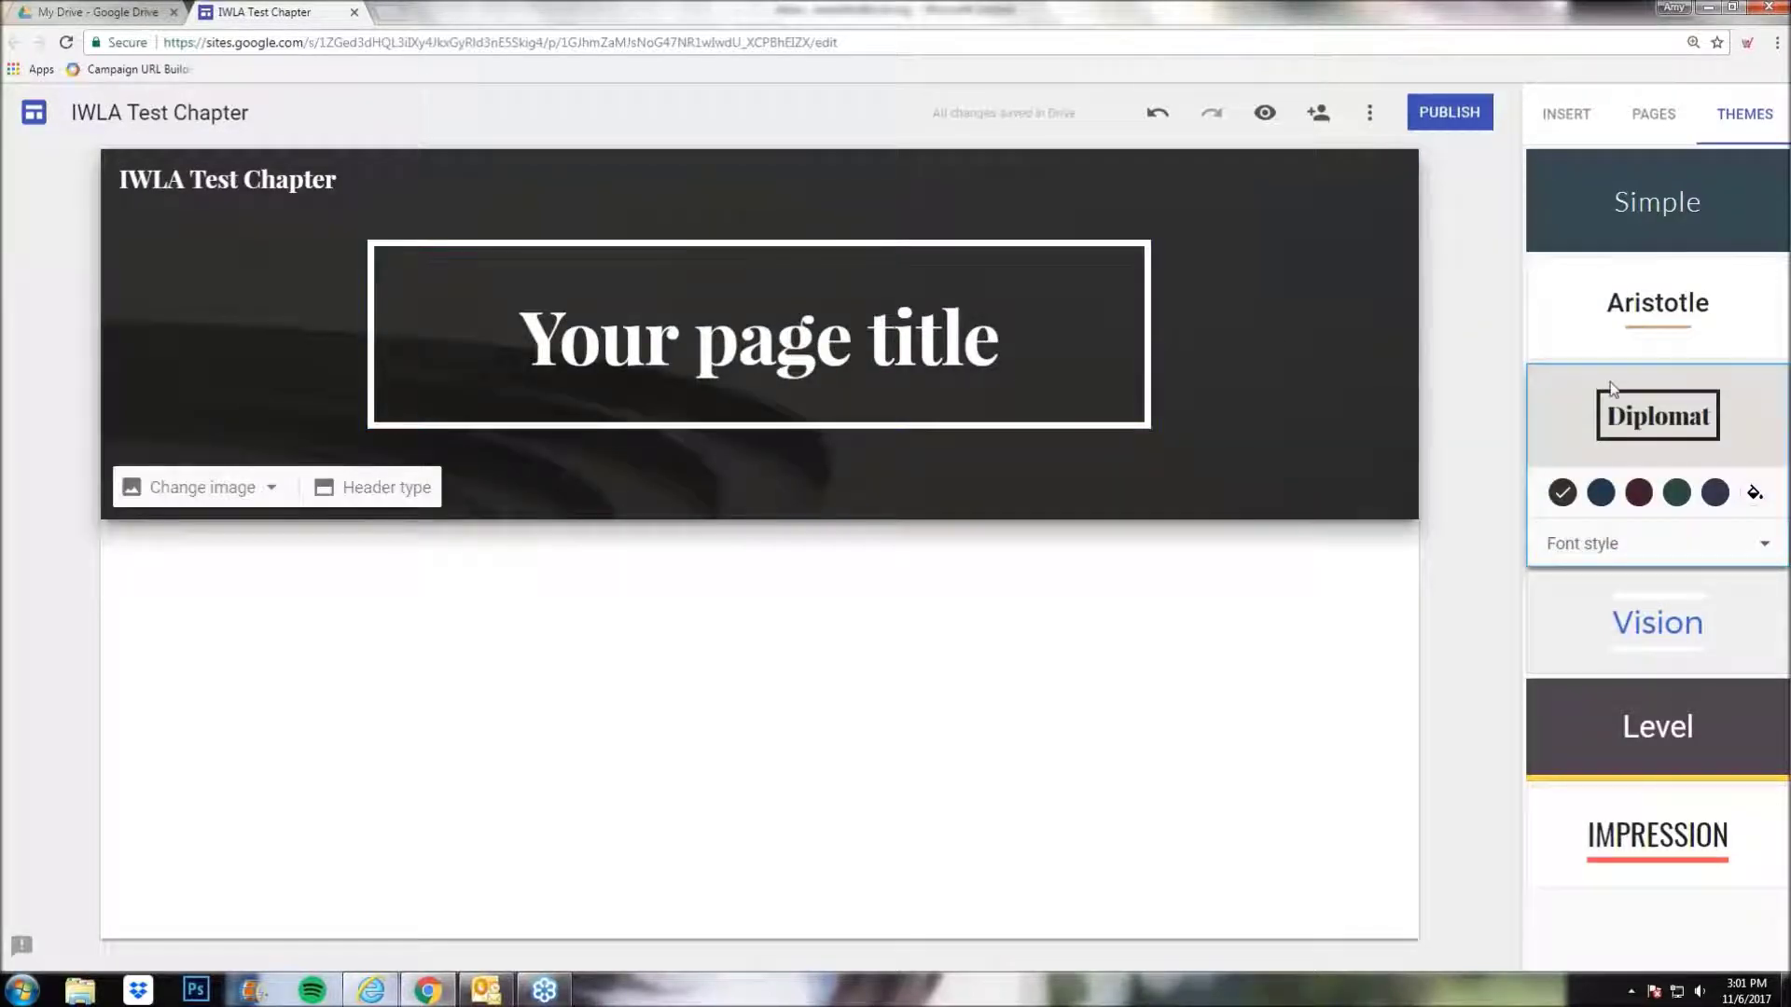
left_click(1646, 308)
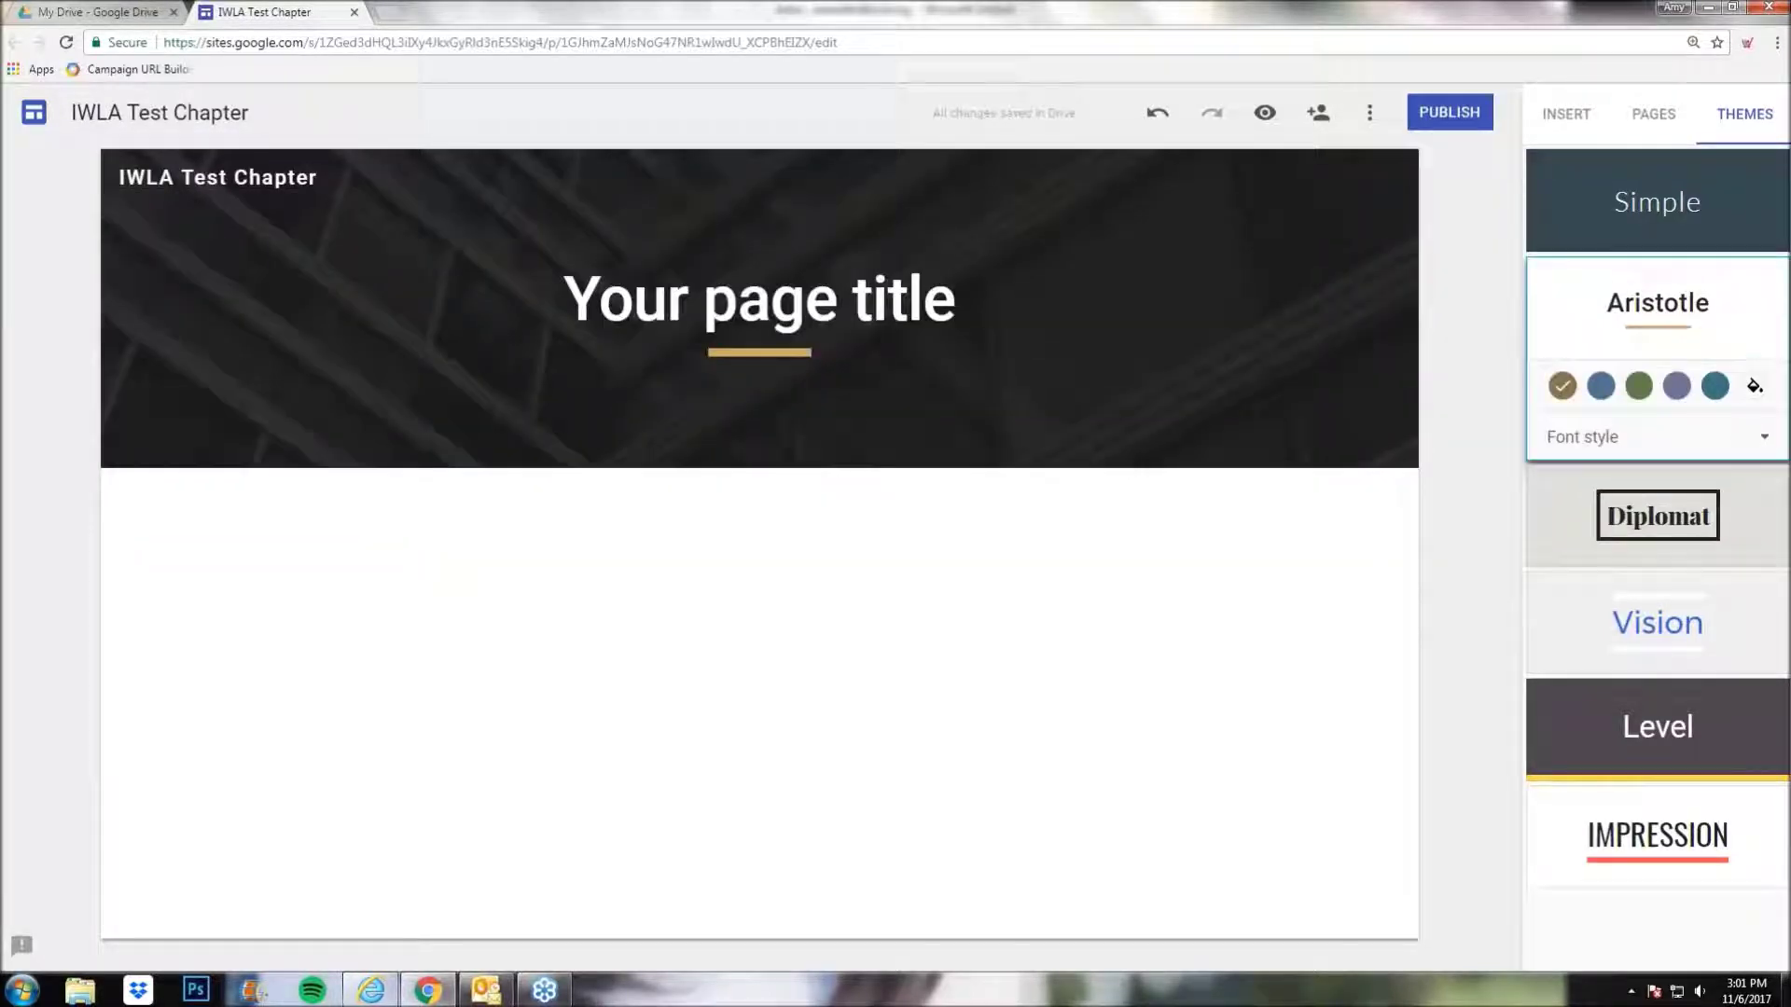
left_click(1652, 637)
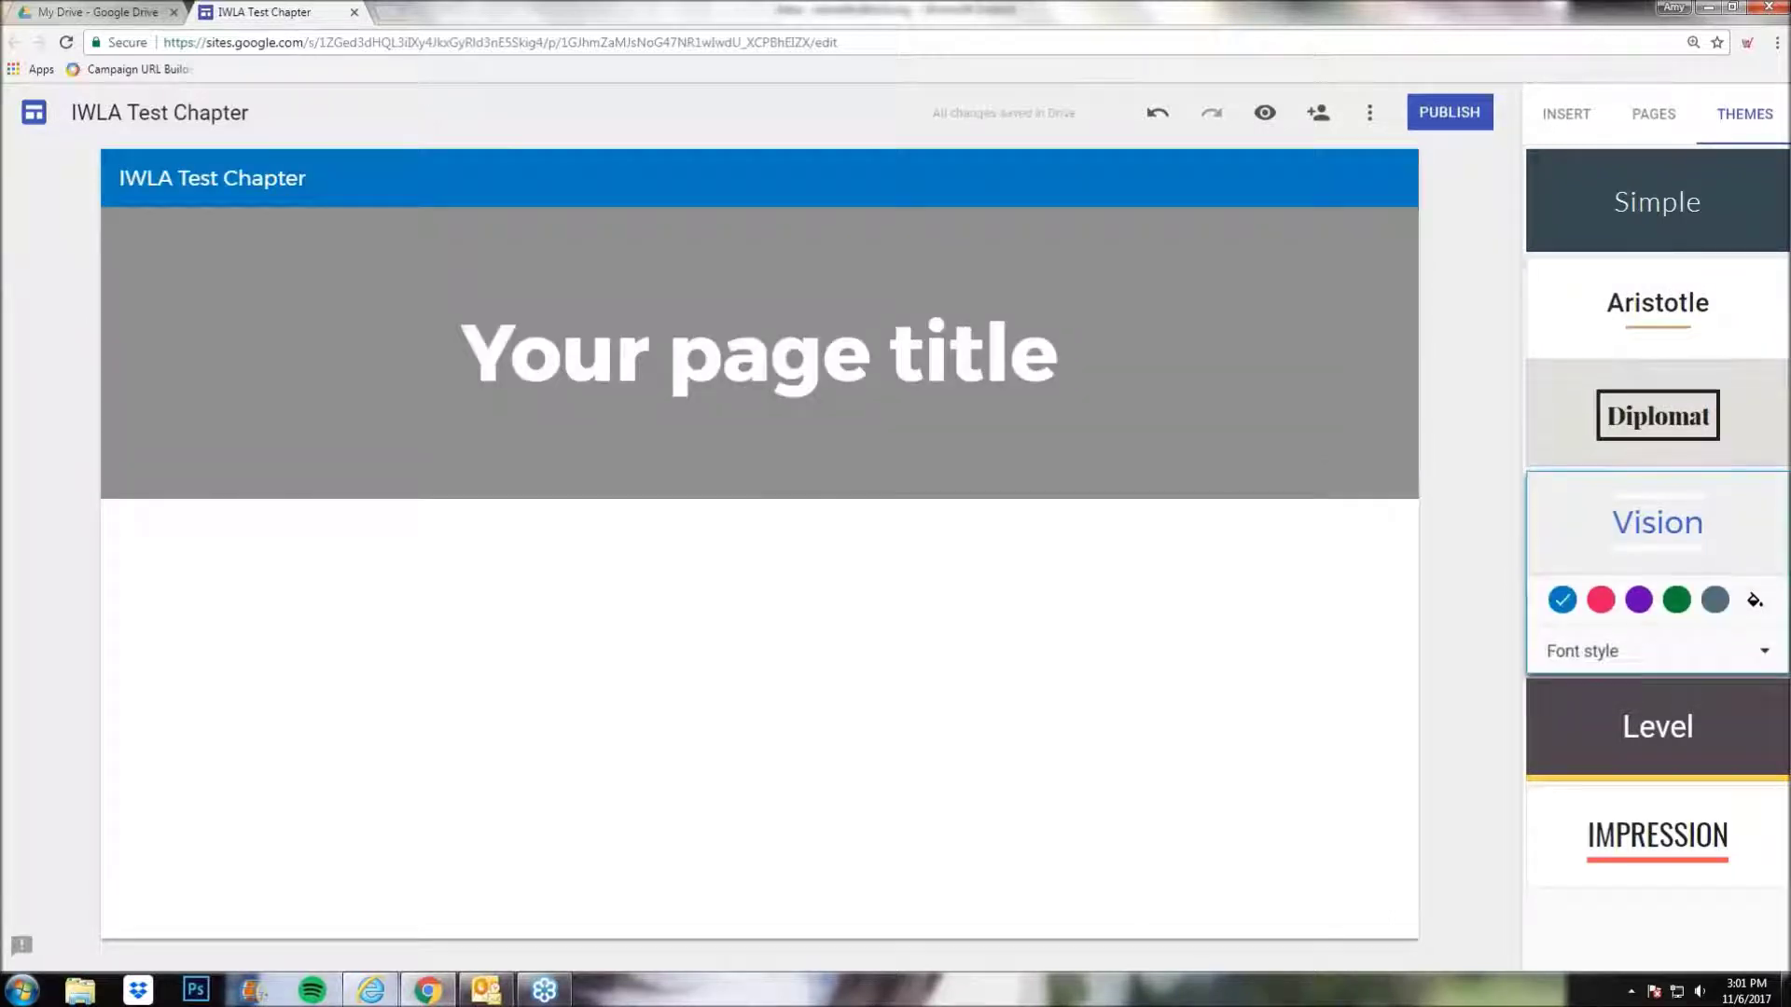
left_click(1657, 728)
left_click(1658, 835)
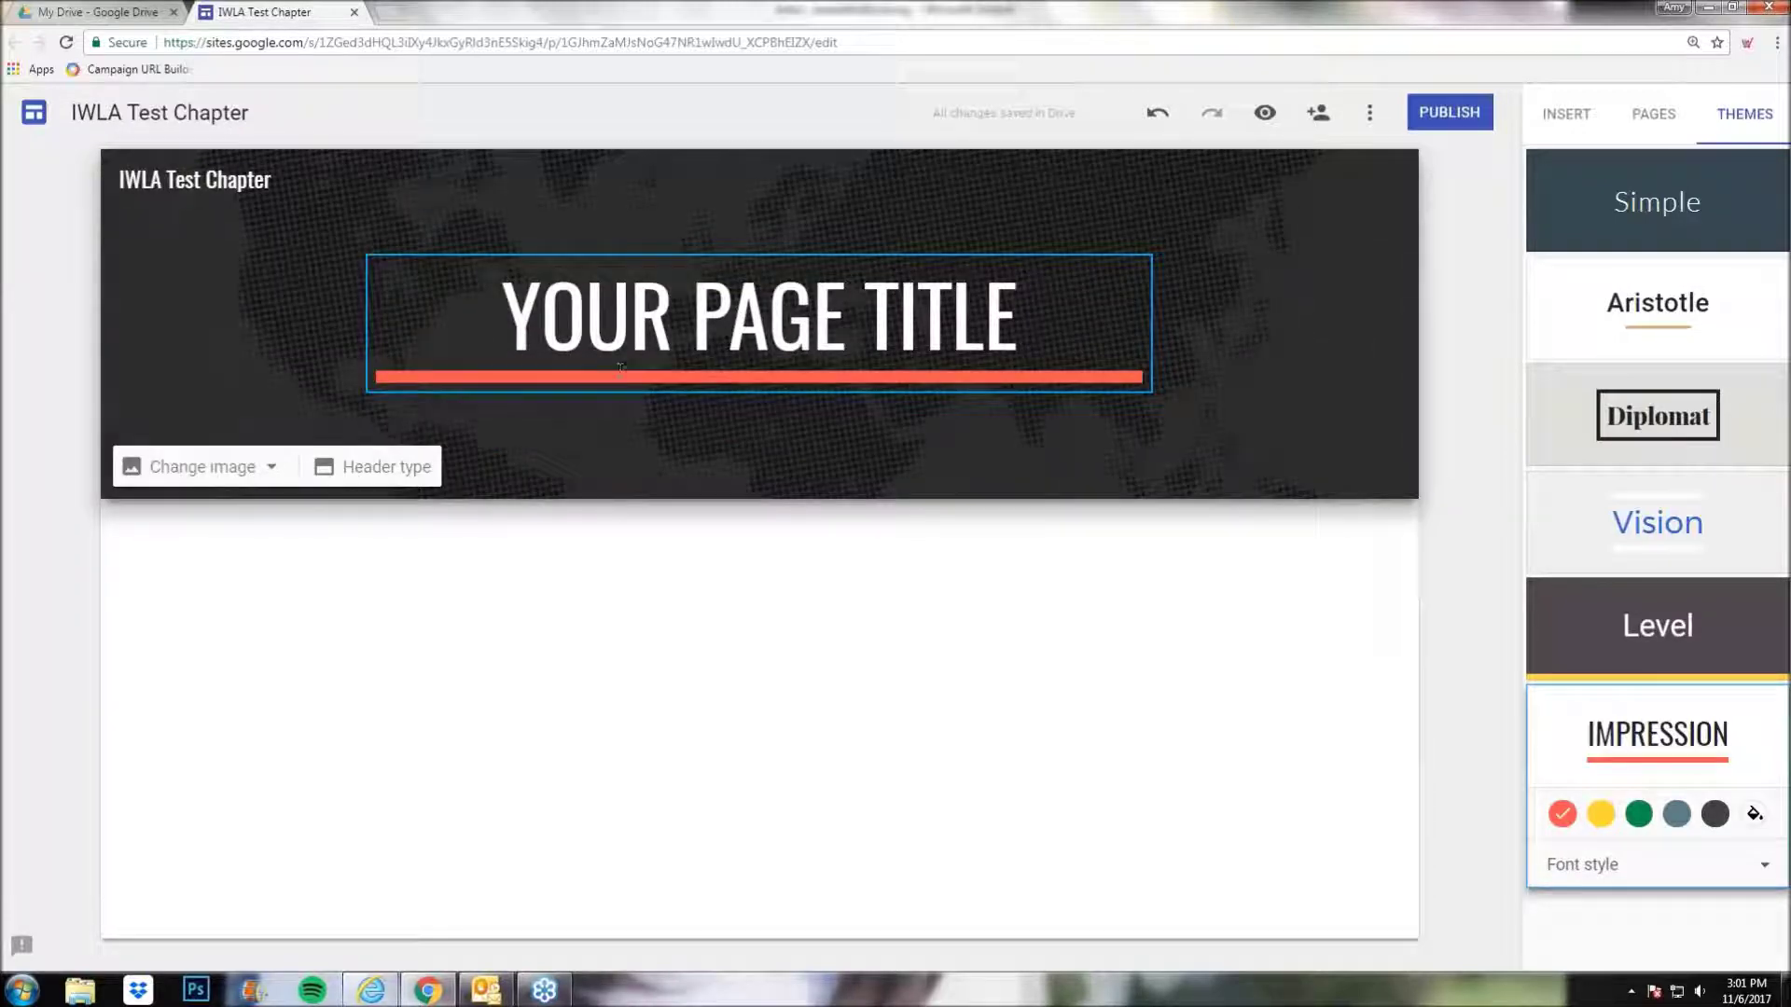
left_click(1635, 523)
left_click(1647, 415)
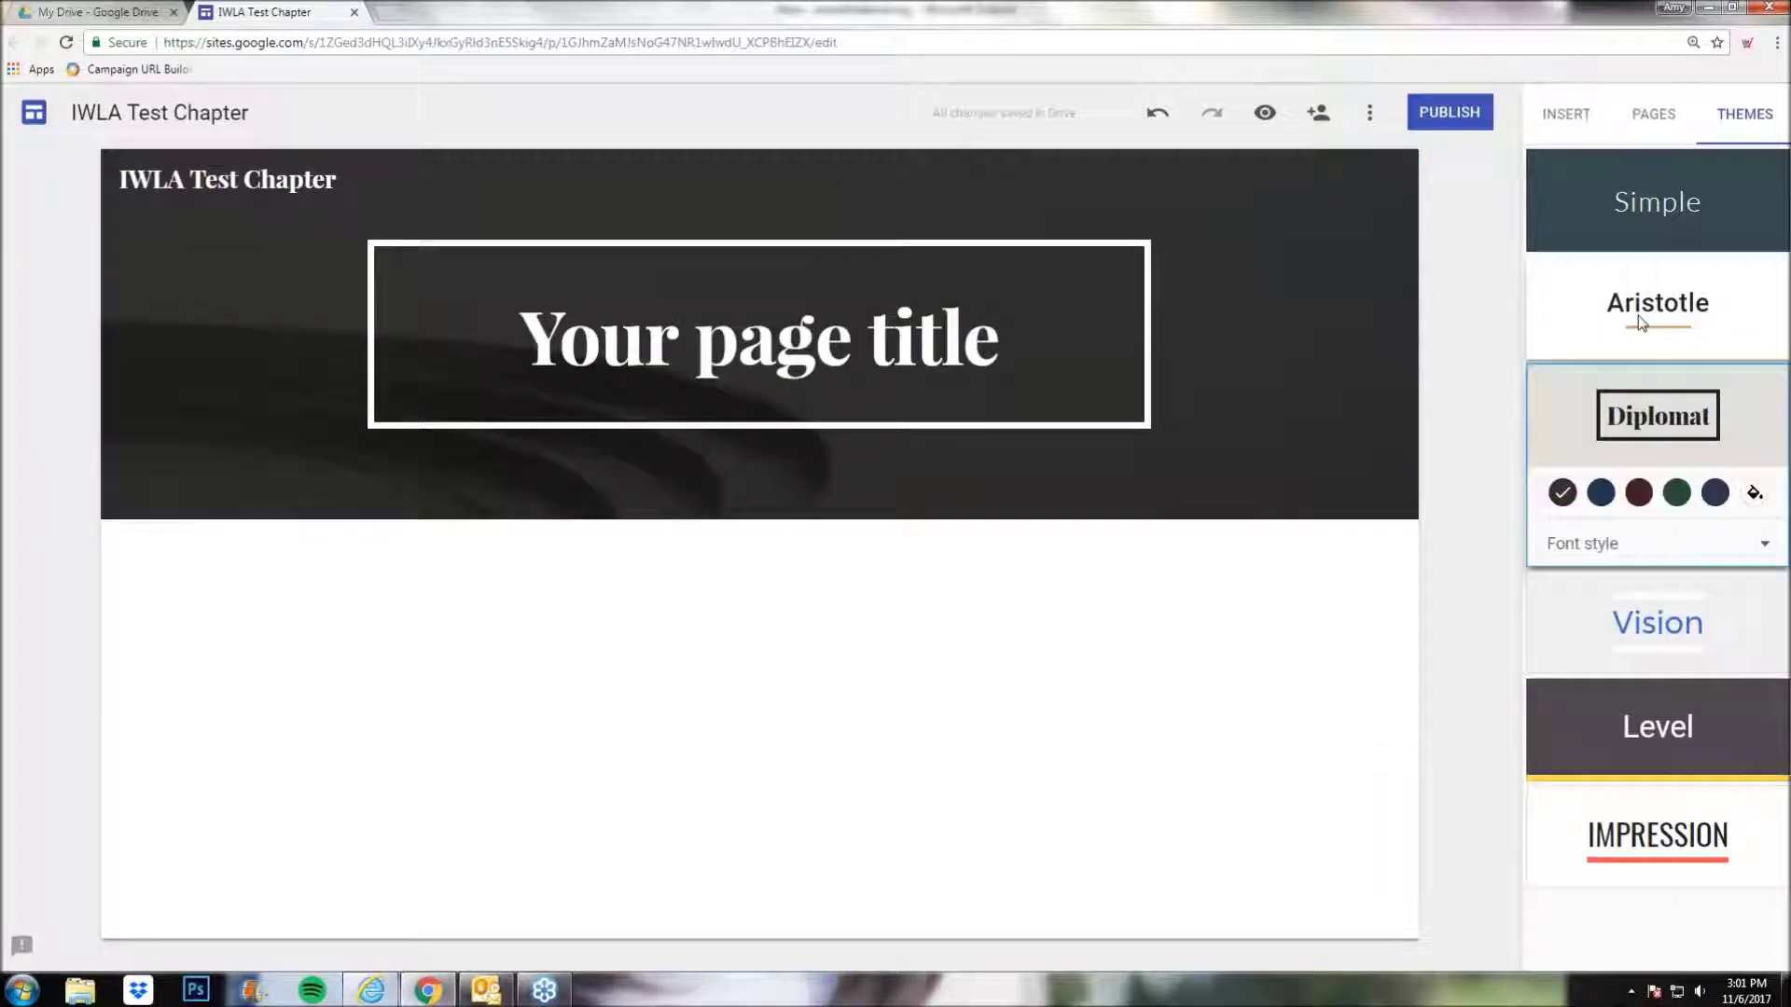
- Try the Aristotle and Simple themes, then apply the Vision theme and display its font style options
left_click(1643, 323)
left_click(1658, 201)
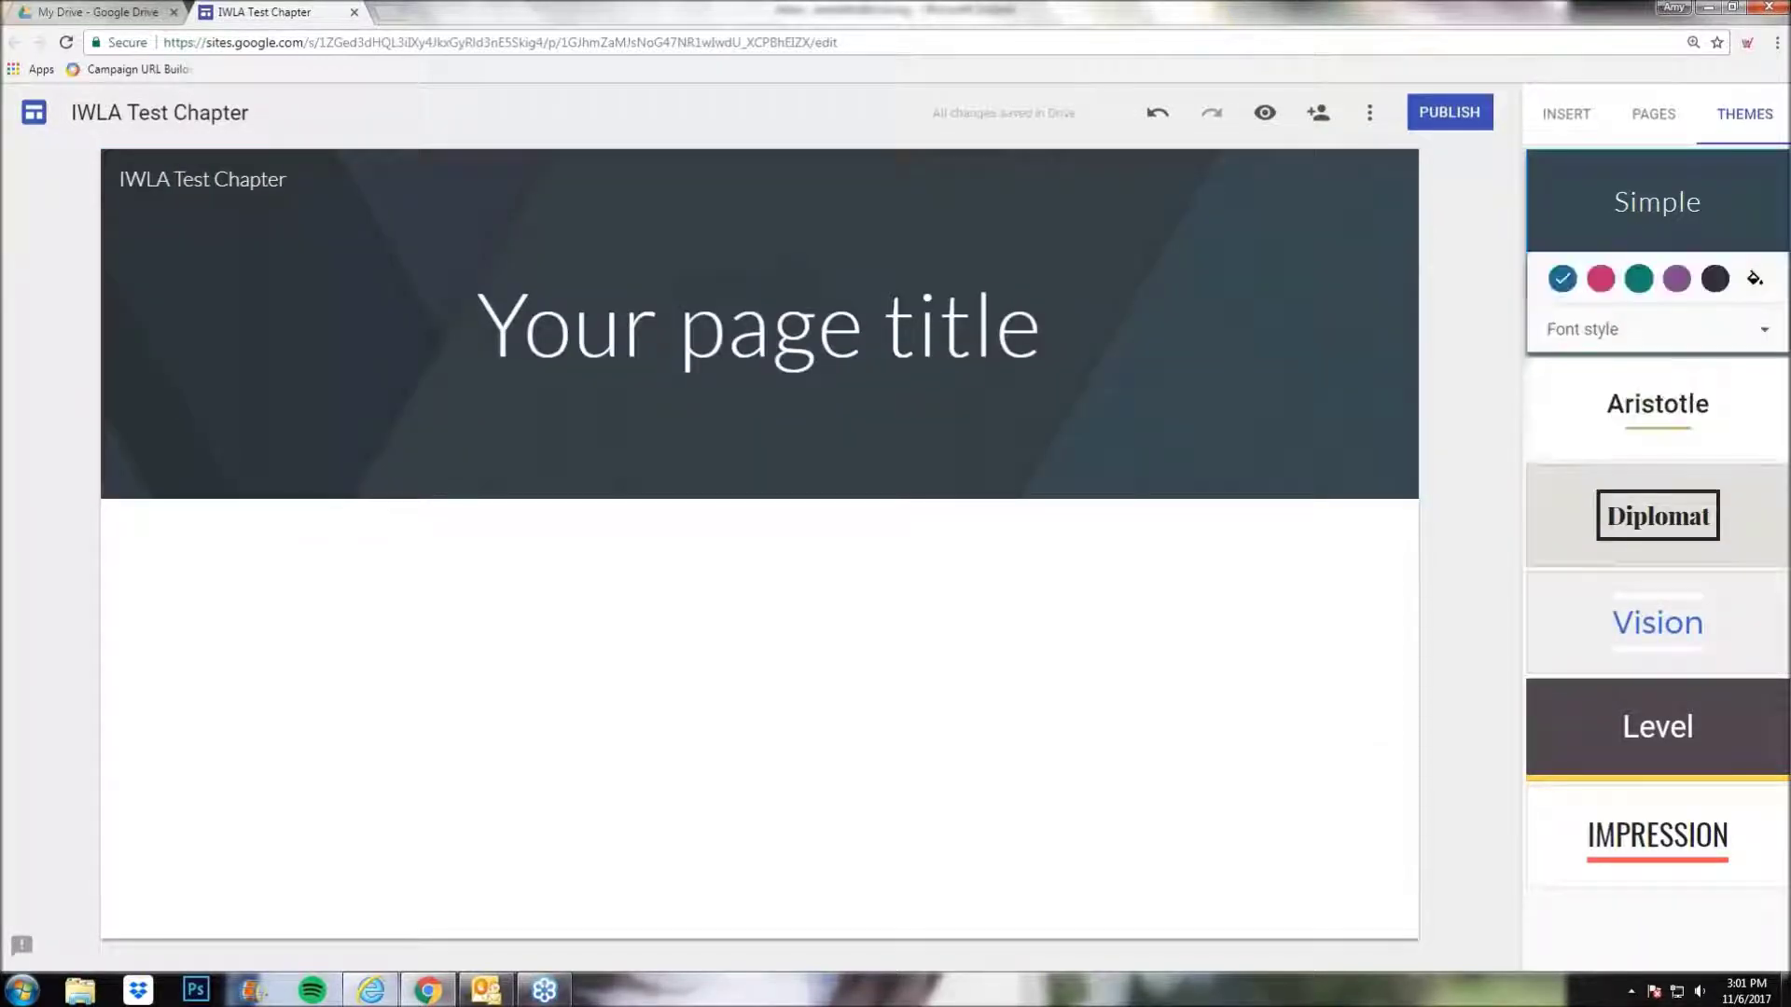
left_click(1611, 653)
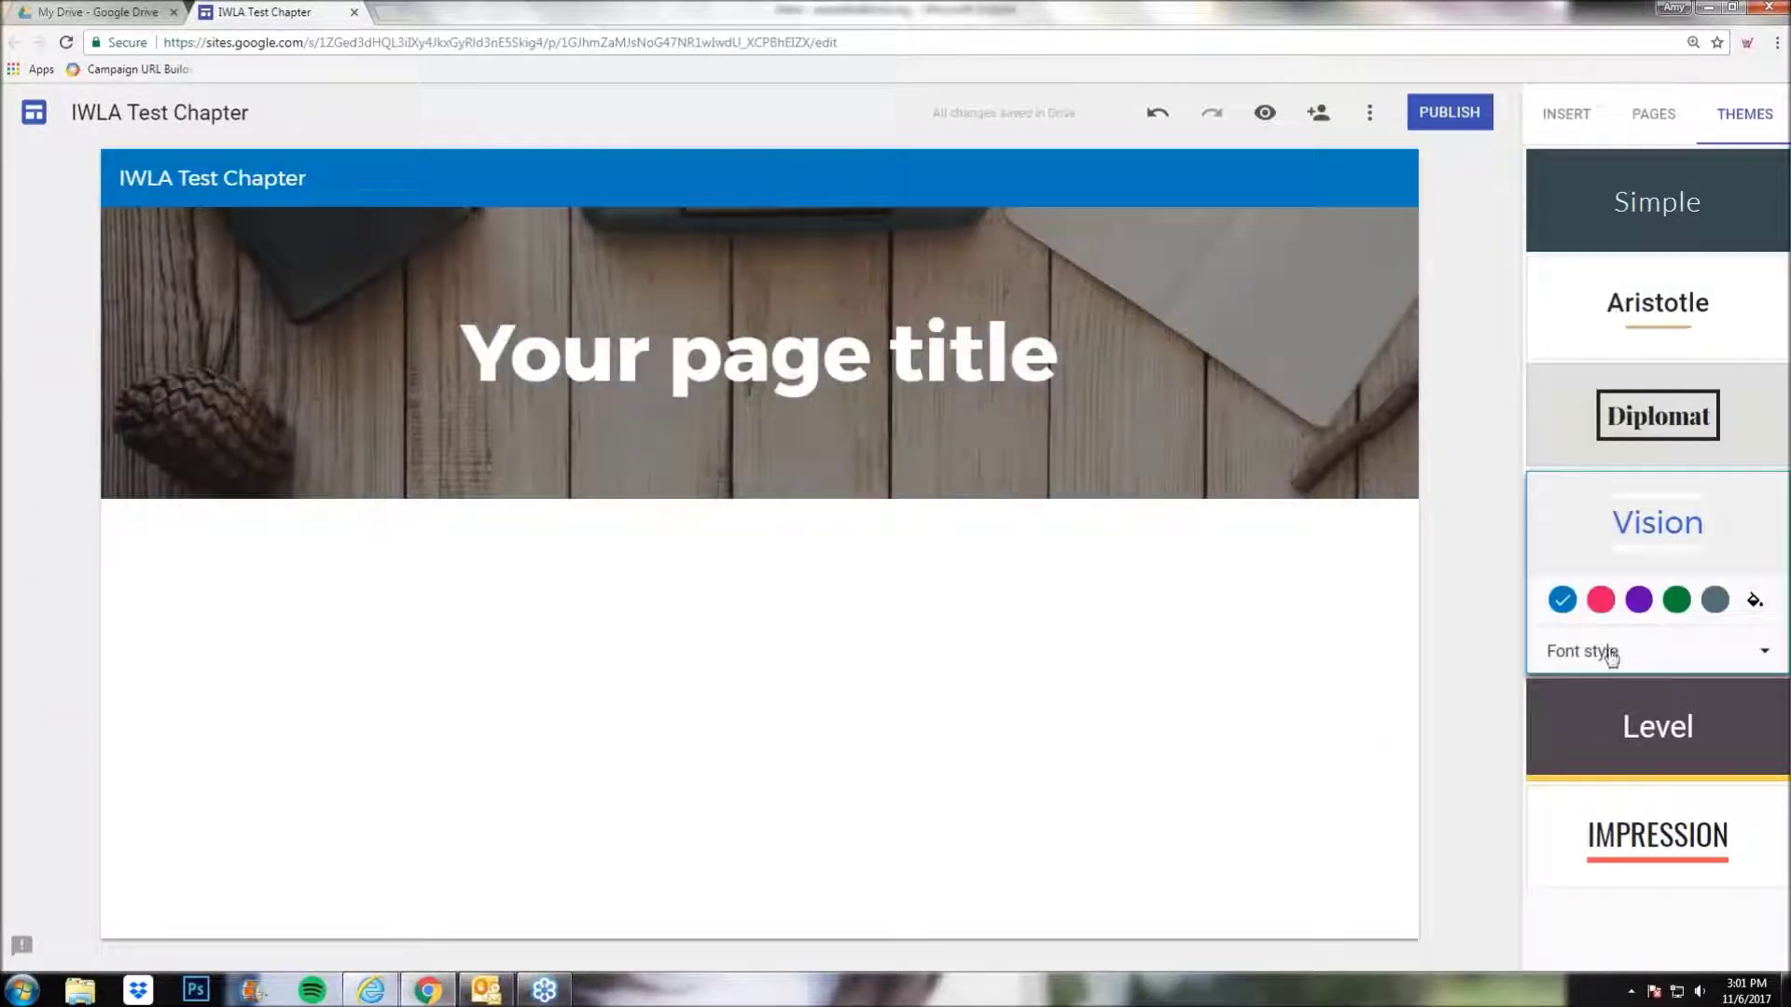
left_click(1679, 658)
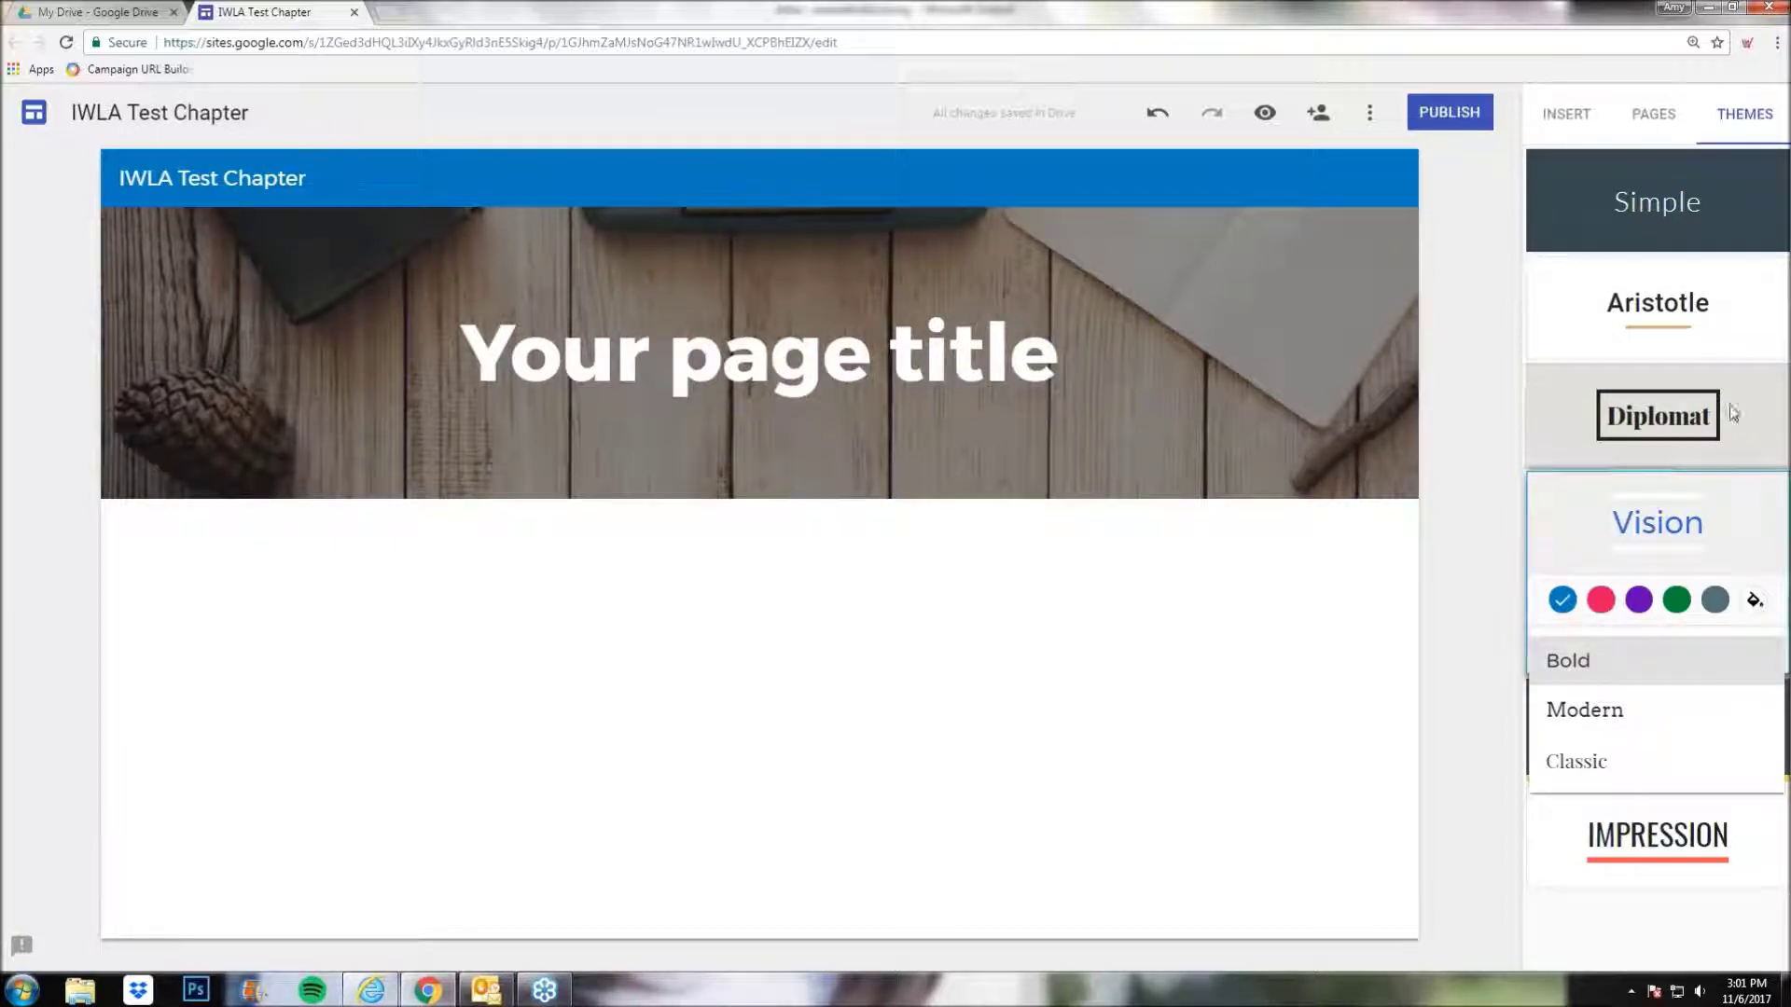
- Set a custom color of #007a3d for the Vision theme
left_click(1754, 602)
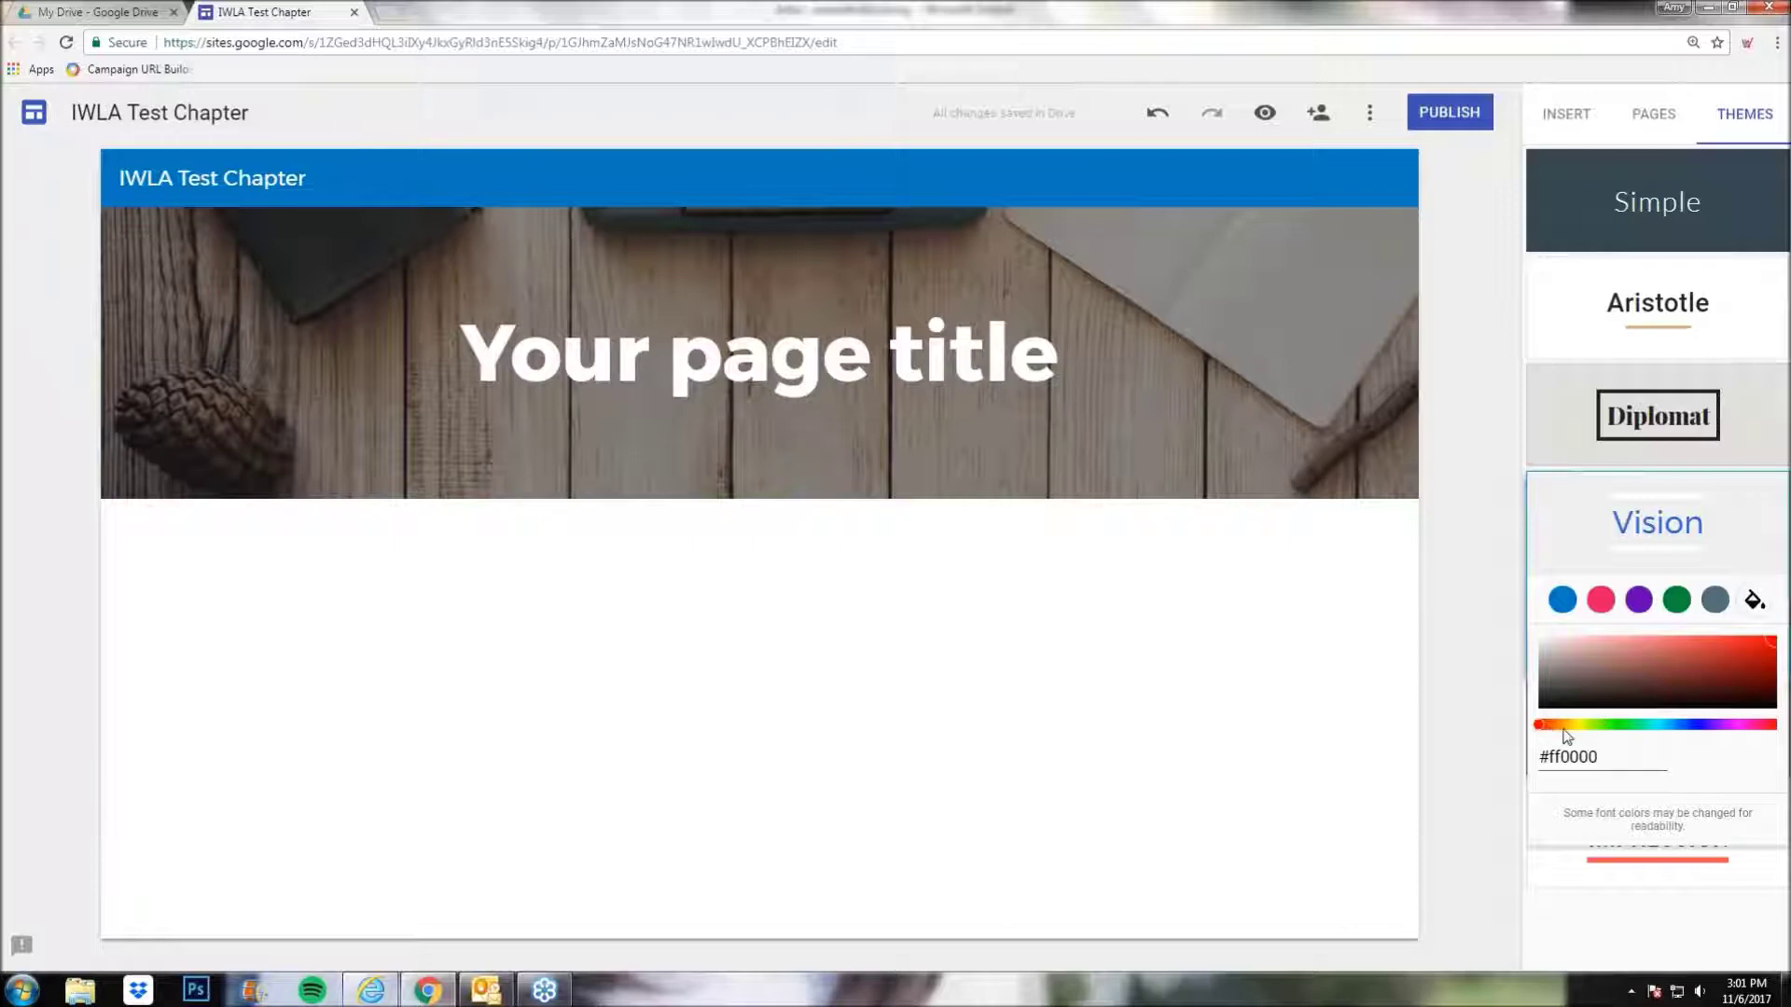
left_click(1611, 759)
key("BackSpace")
key("BackSpace")
key("BackSpace")
key("BackSpace")
key("BackSpace")
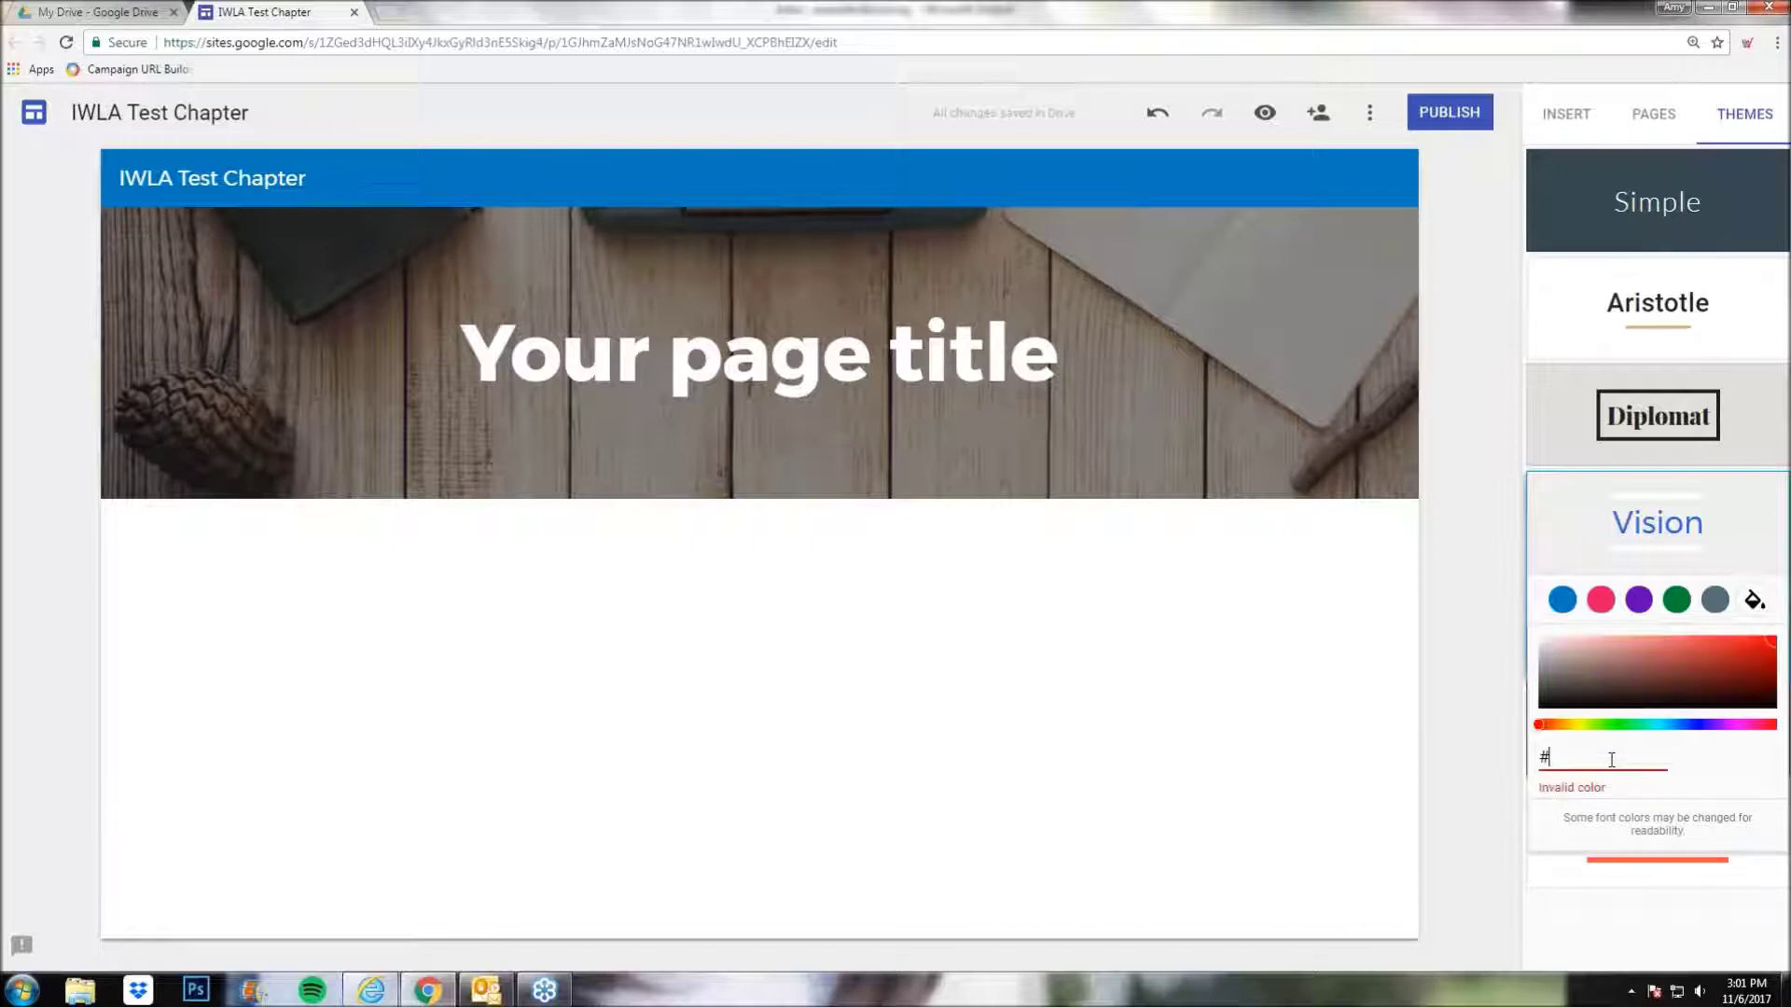
type("007a3d")
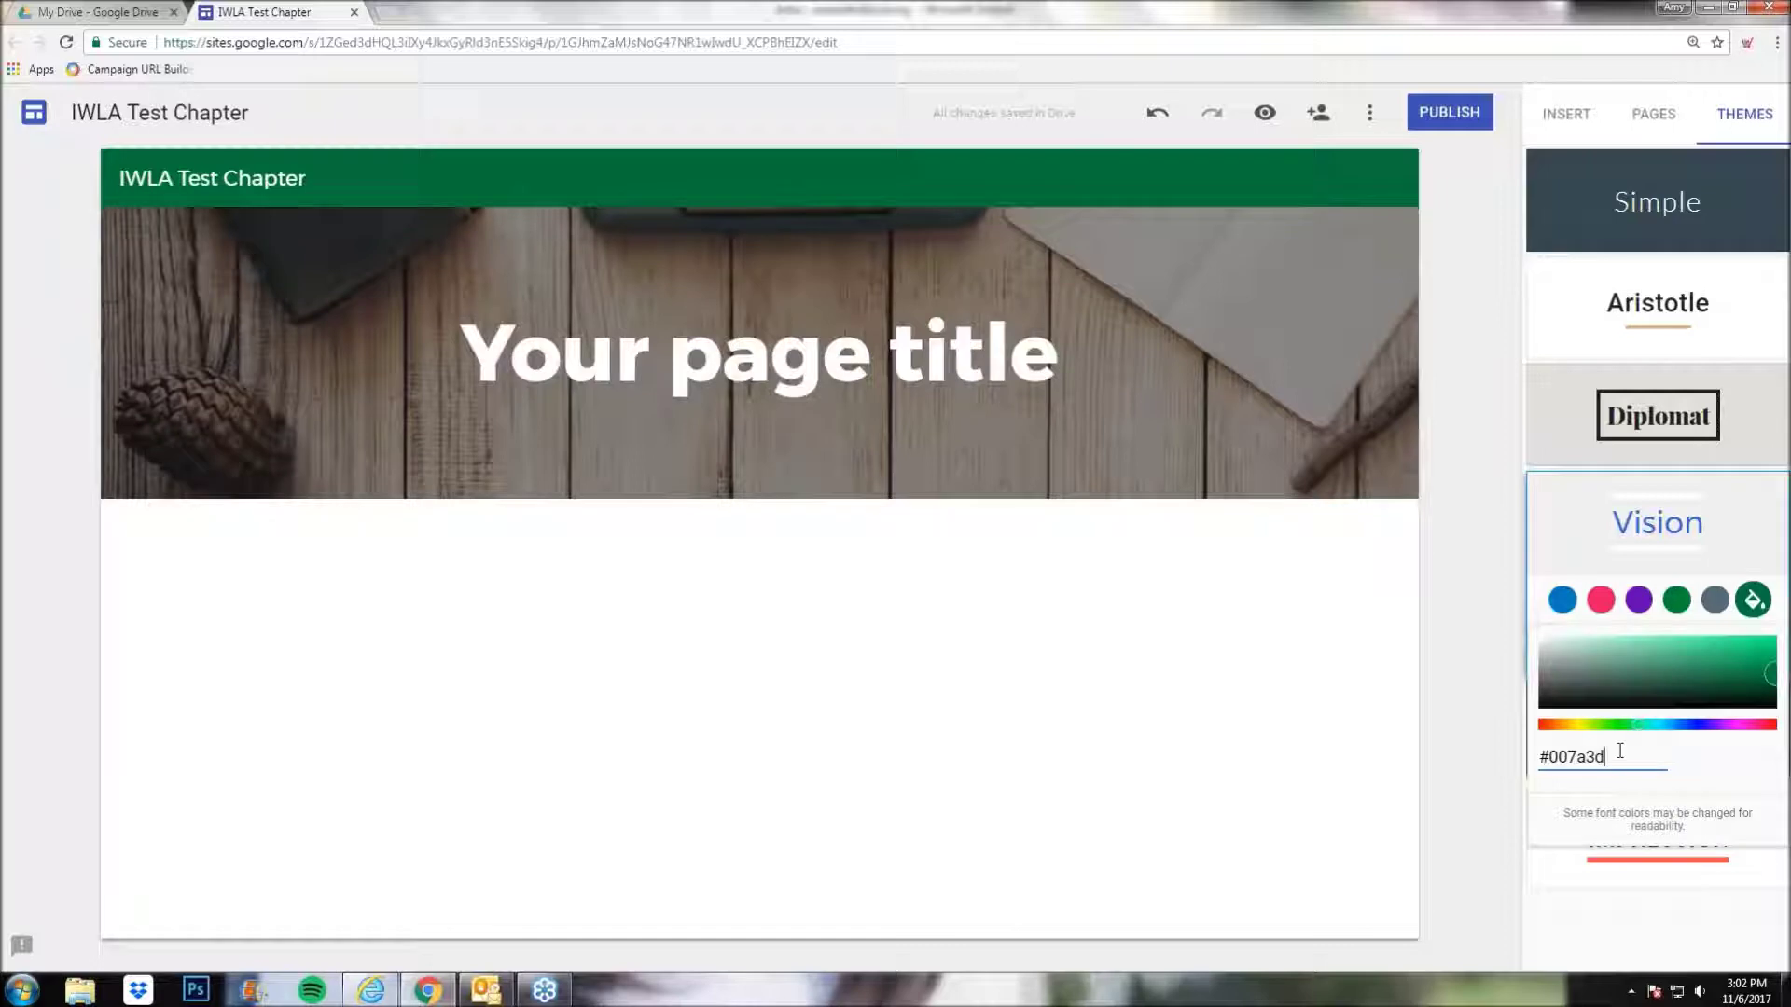
left_click(1477, 753)
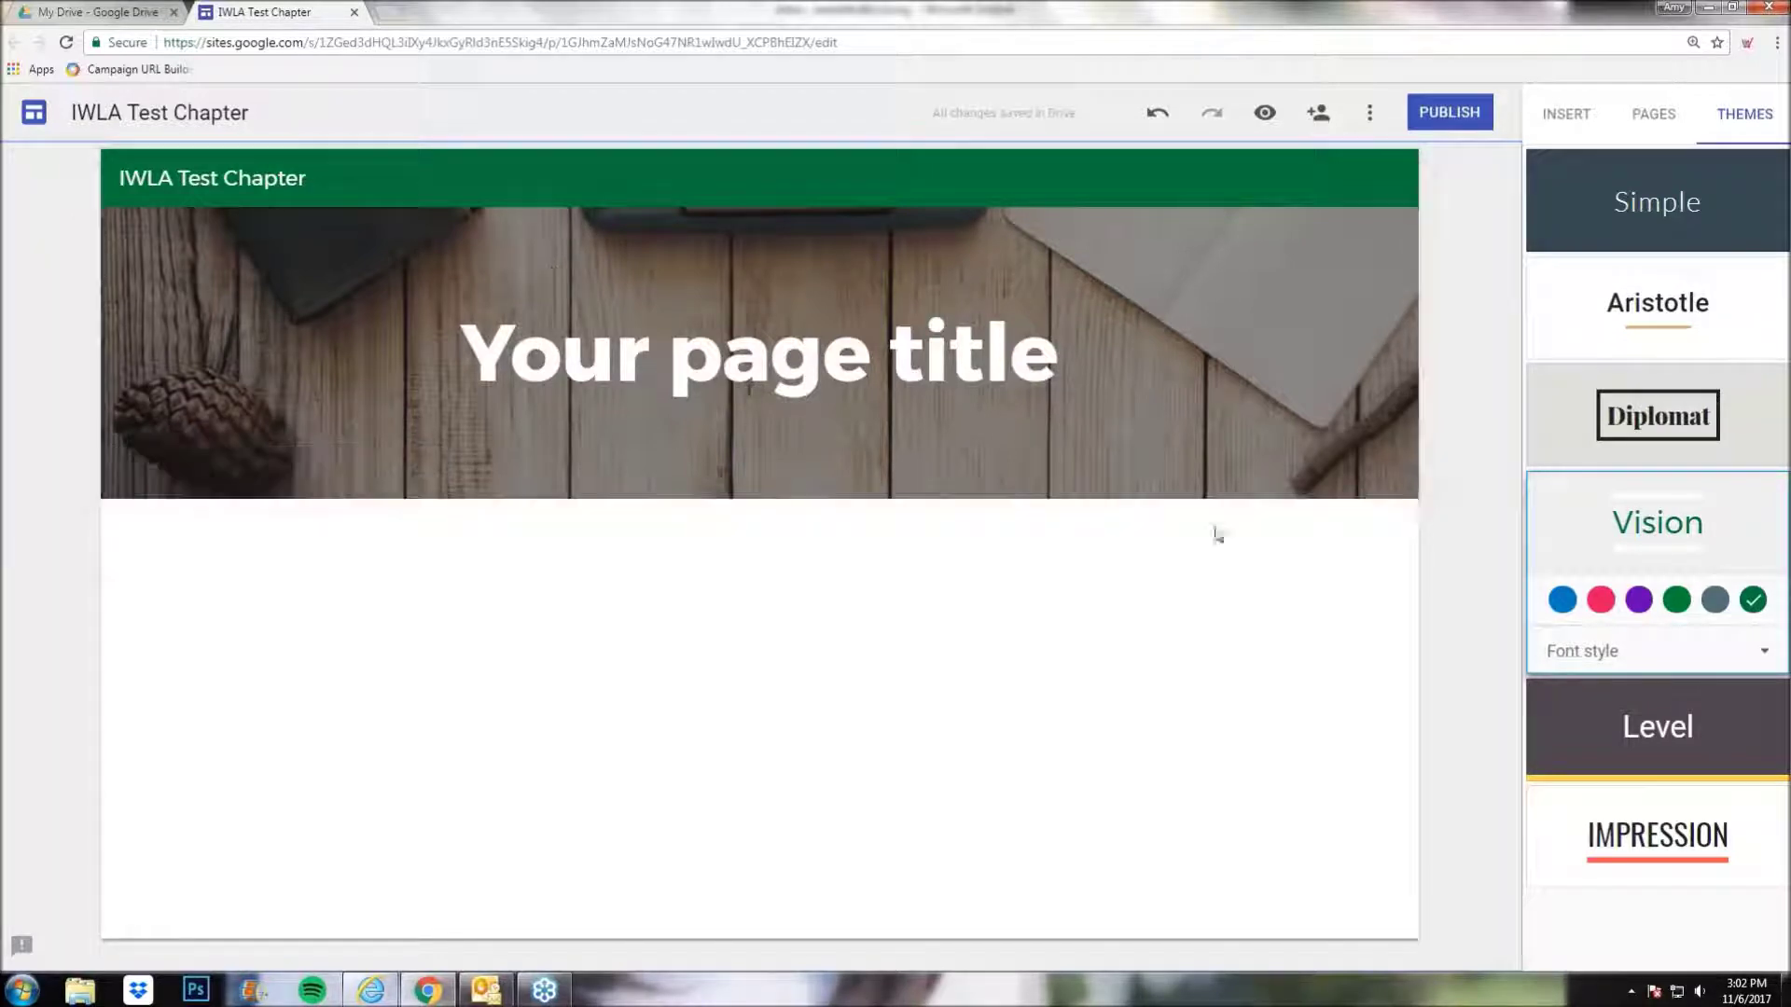
- Add two new pages to the site named About Us and Membership Info
left_click(1669, 123)
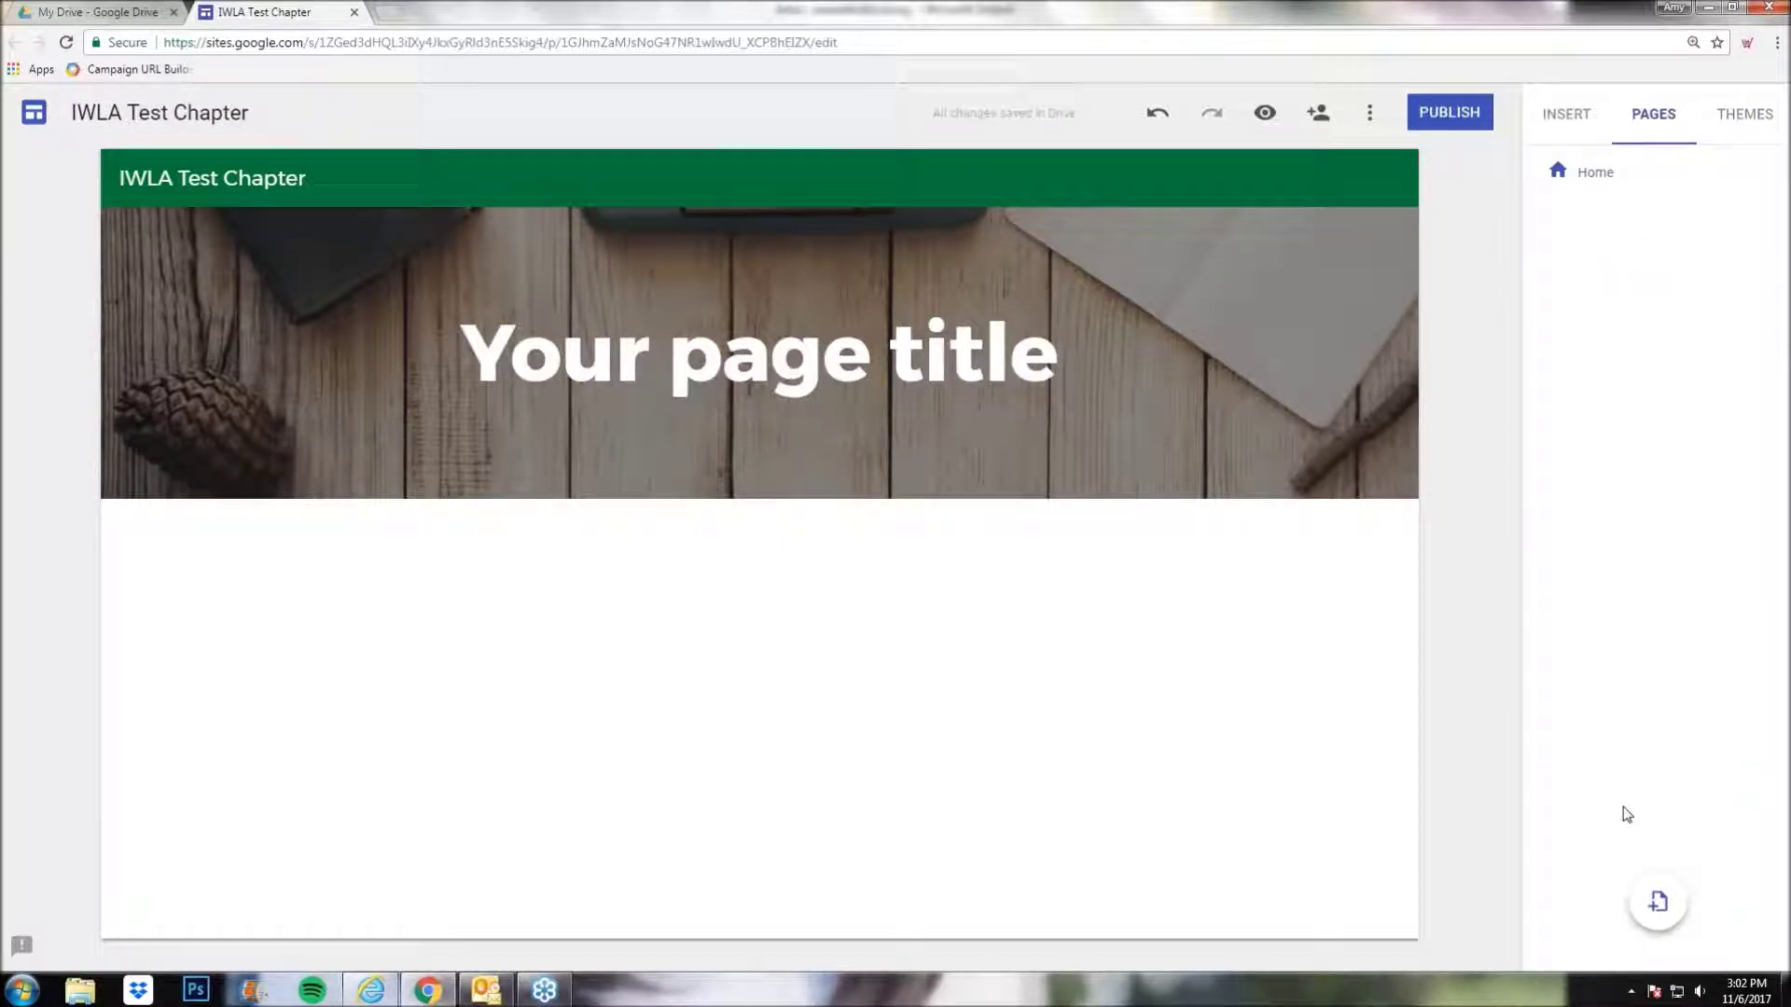
left_click(1657, 902)
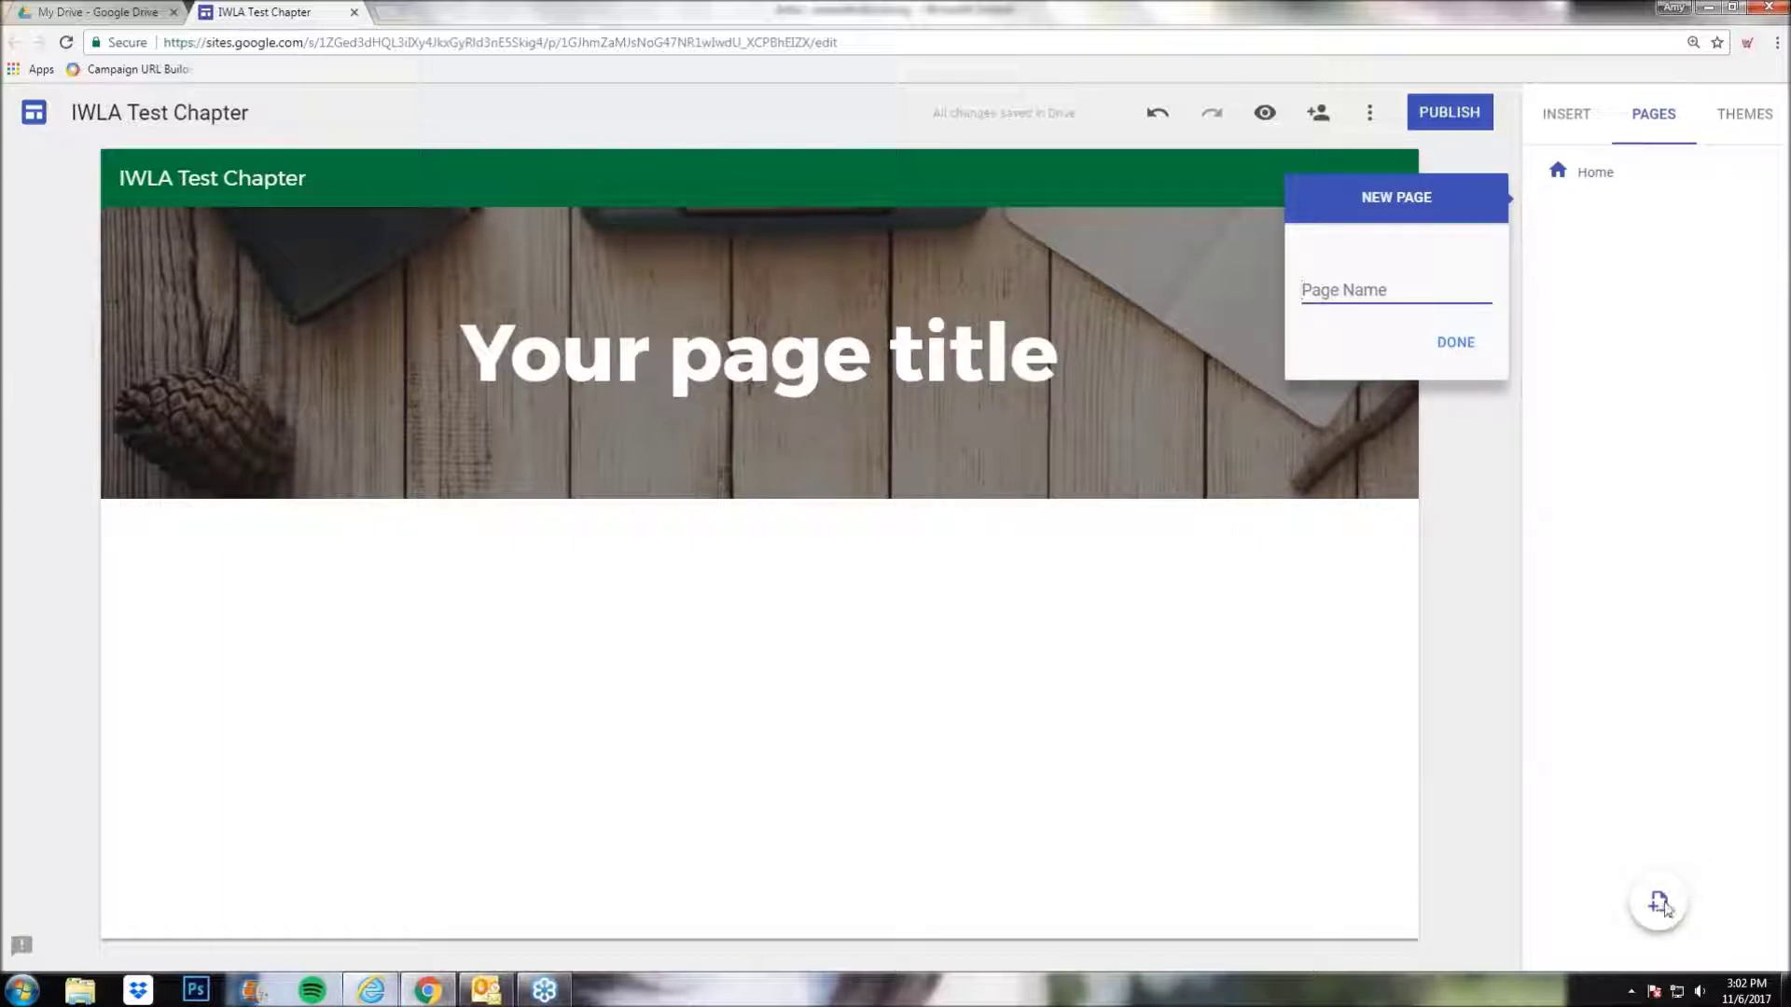
type("About Us")
left_click(1453, 345)
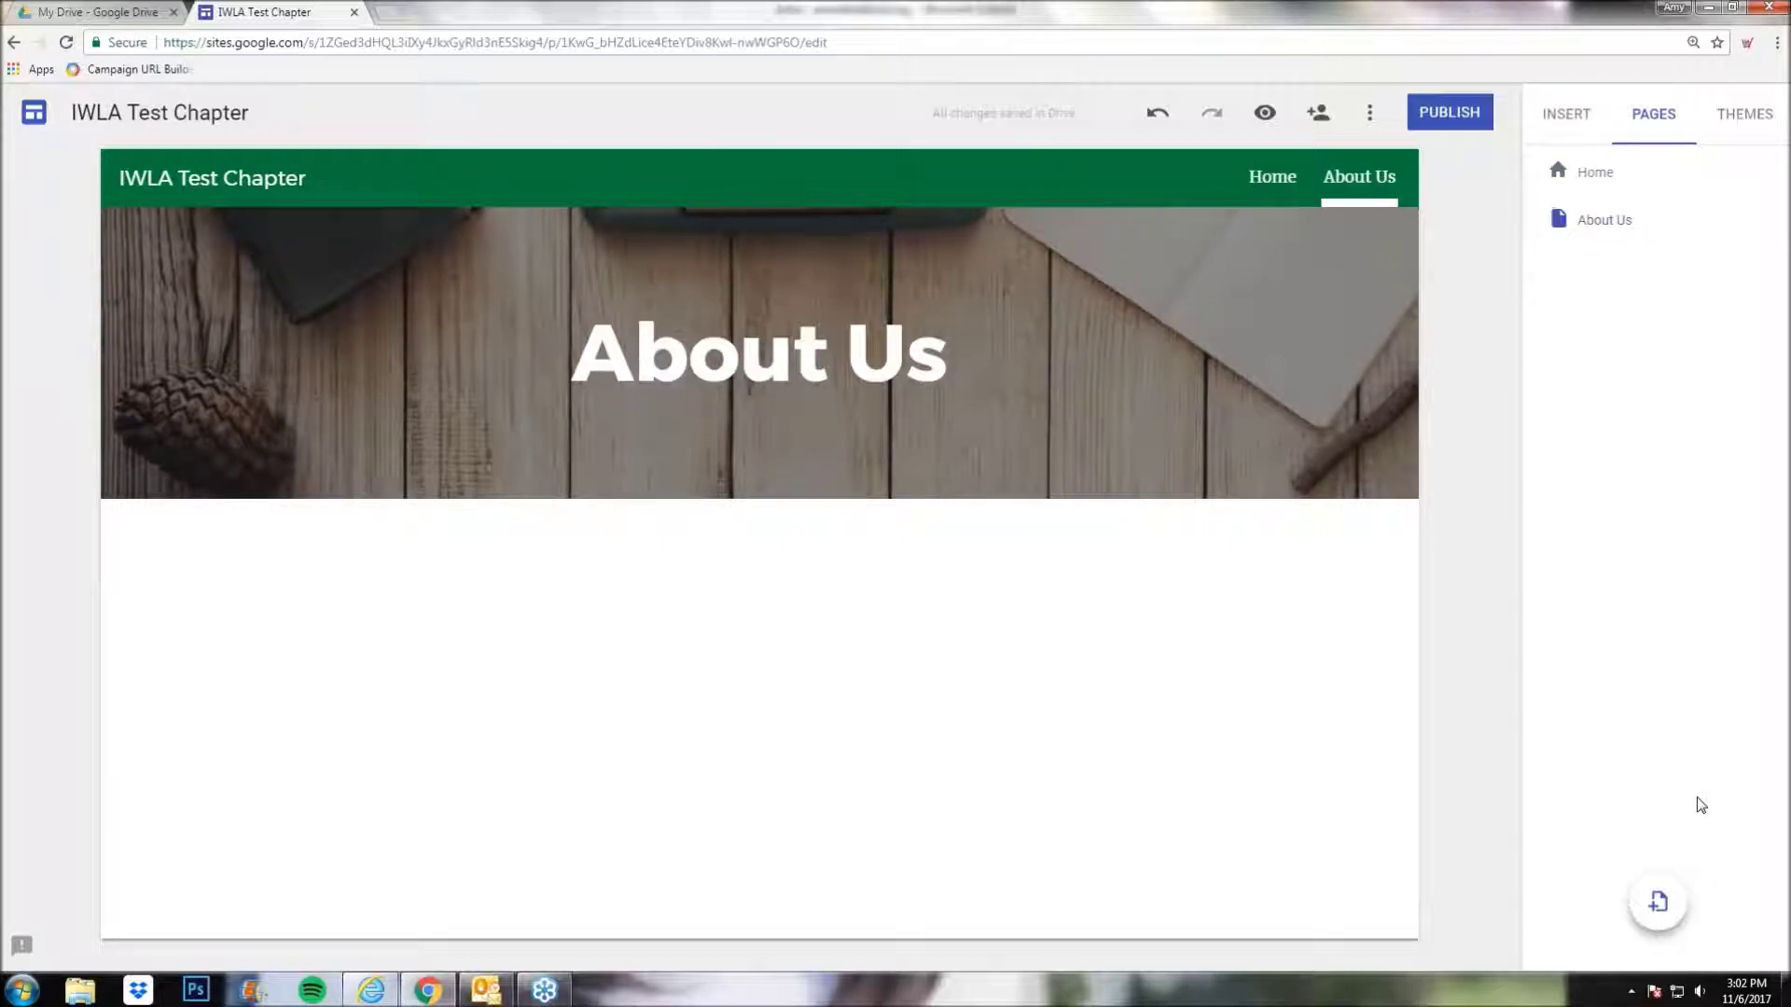
left_click(1657, 901)
type("Membership Info")
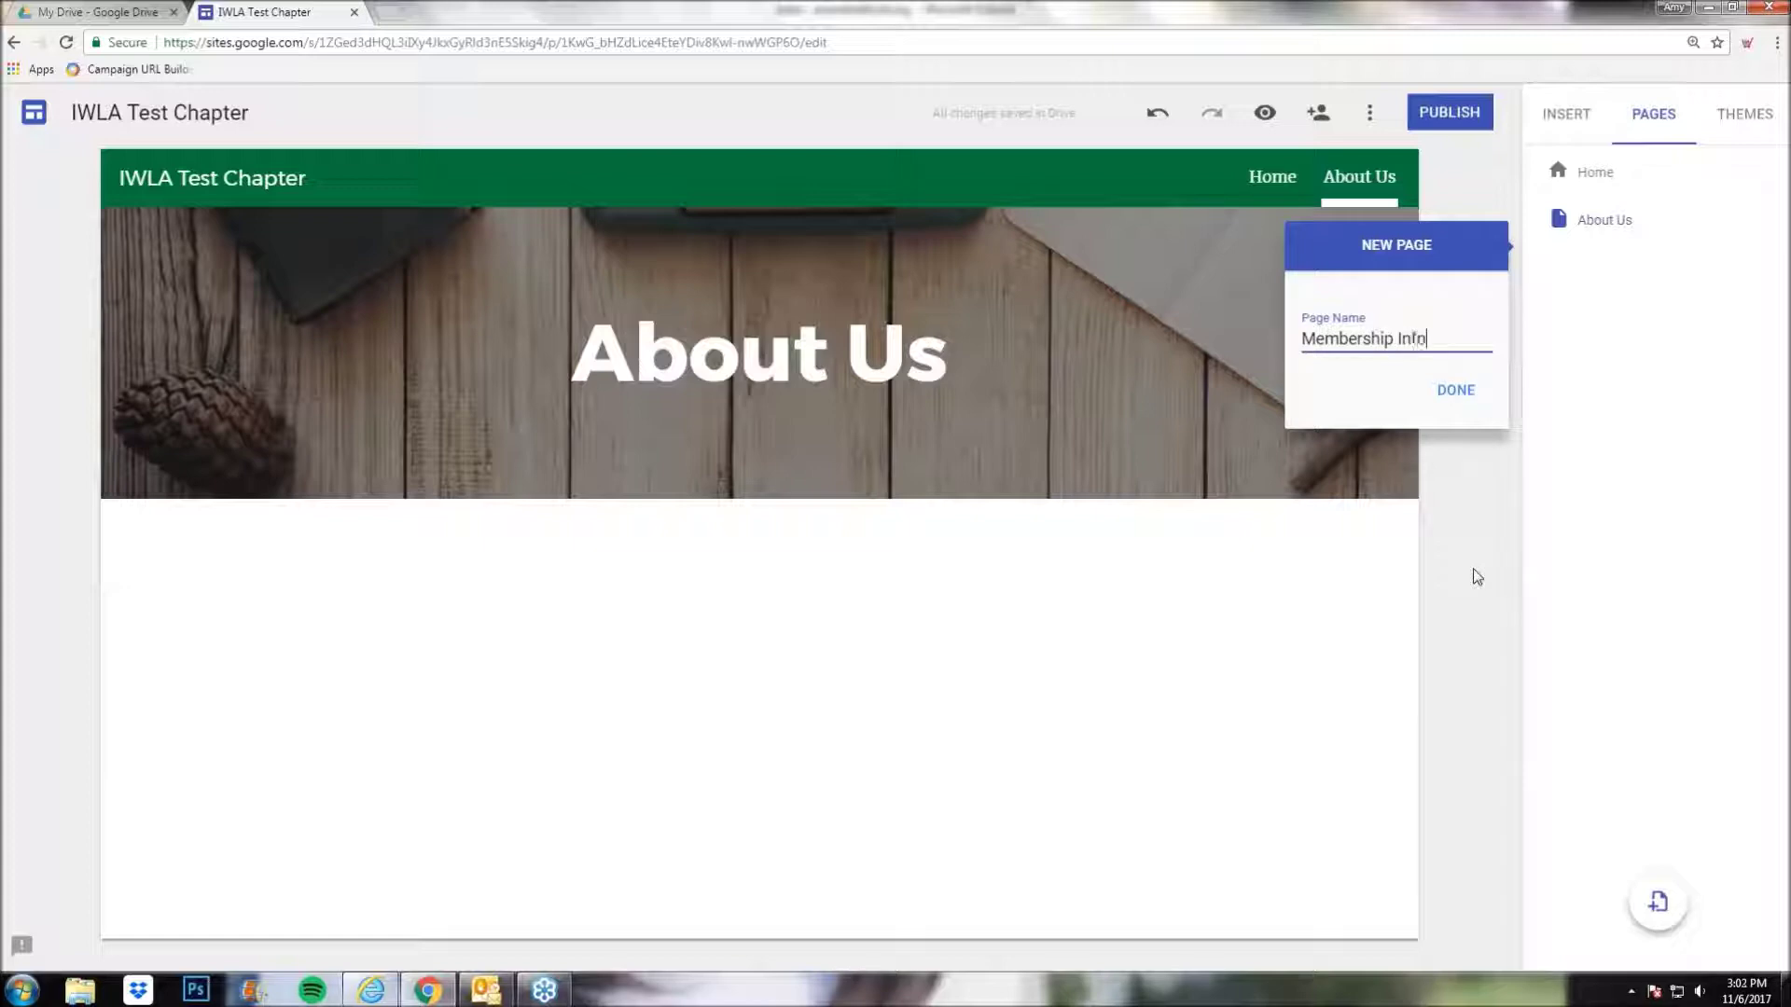
left_click(1454, 393)
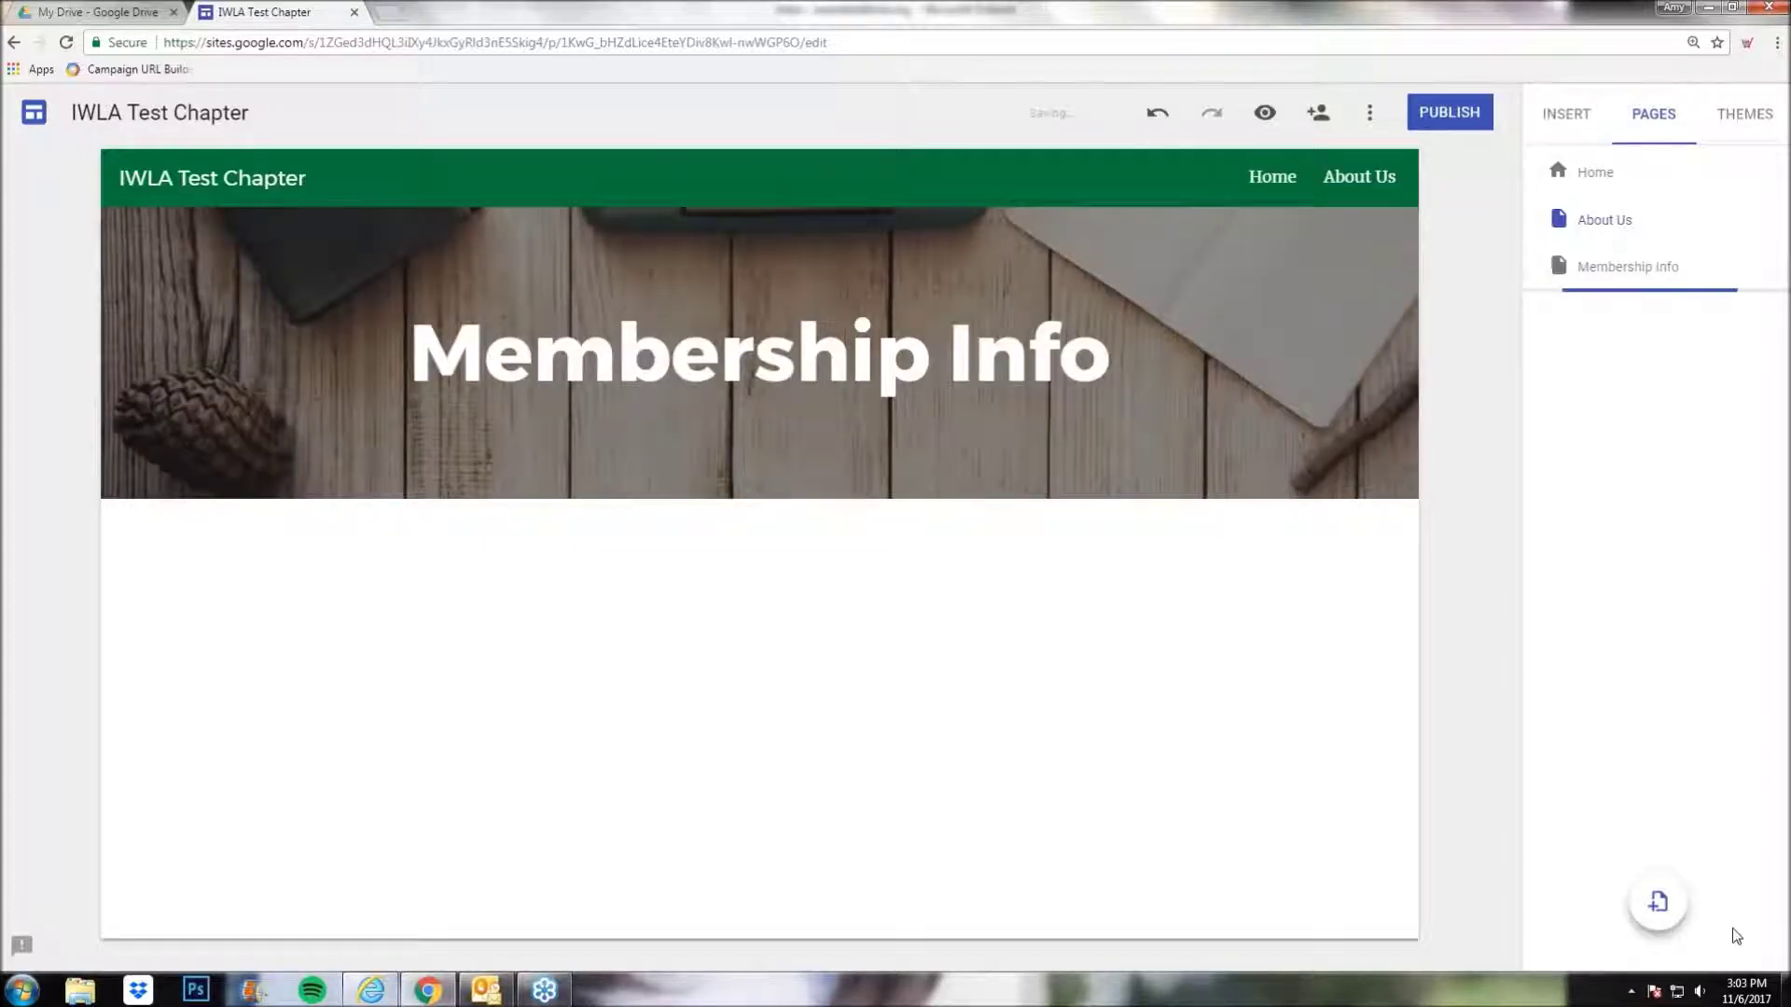
- Add two more pages to the site named Calendar and Programs & Activities
left_click(1657, 905)
type("Calendar")
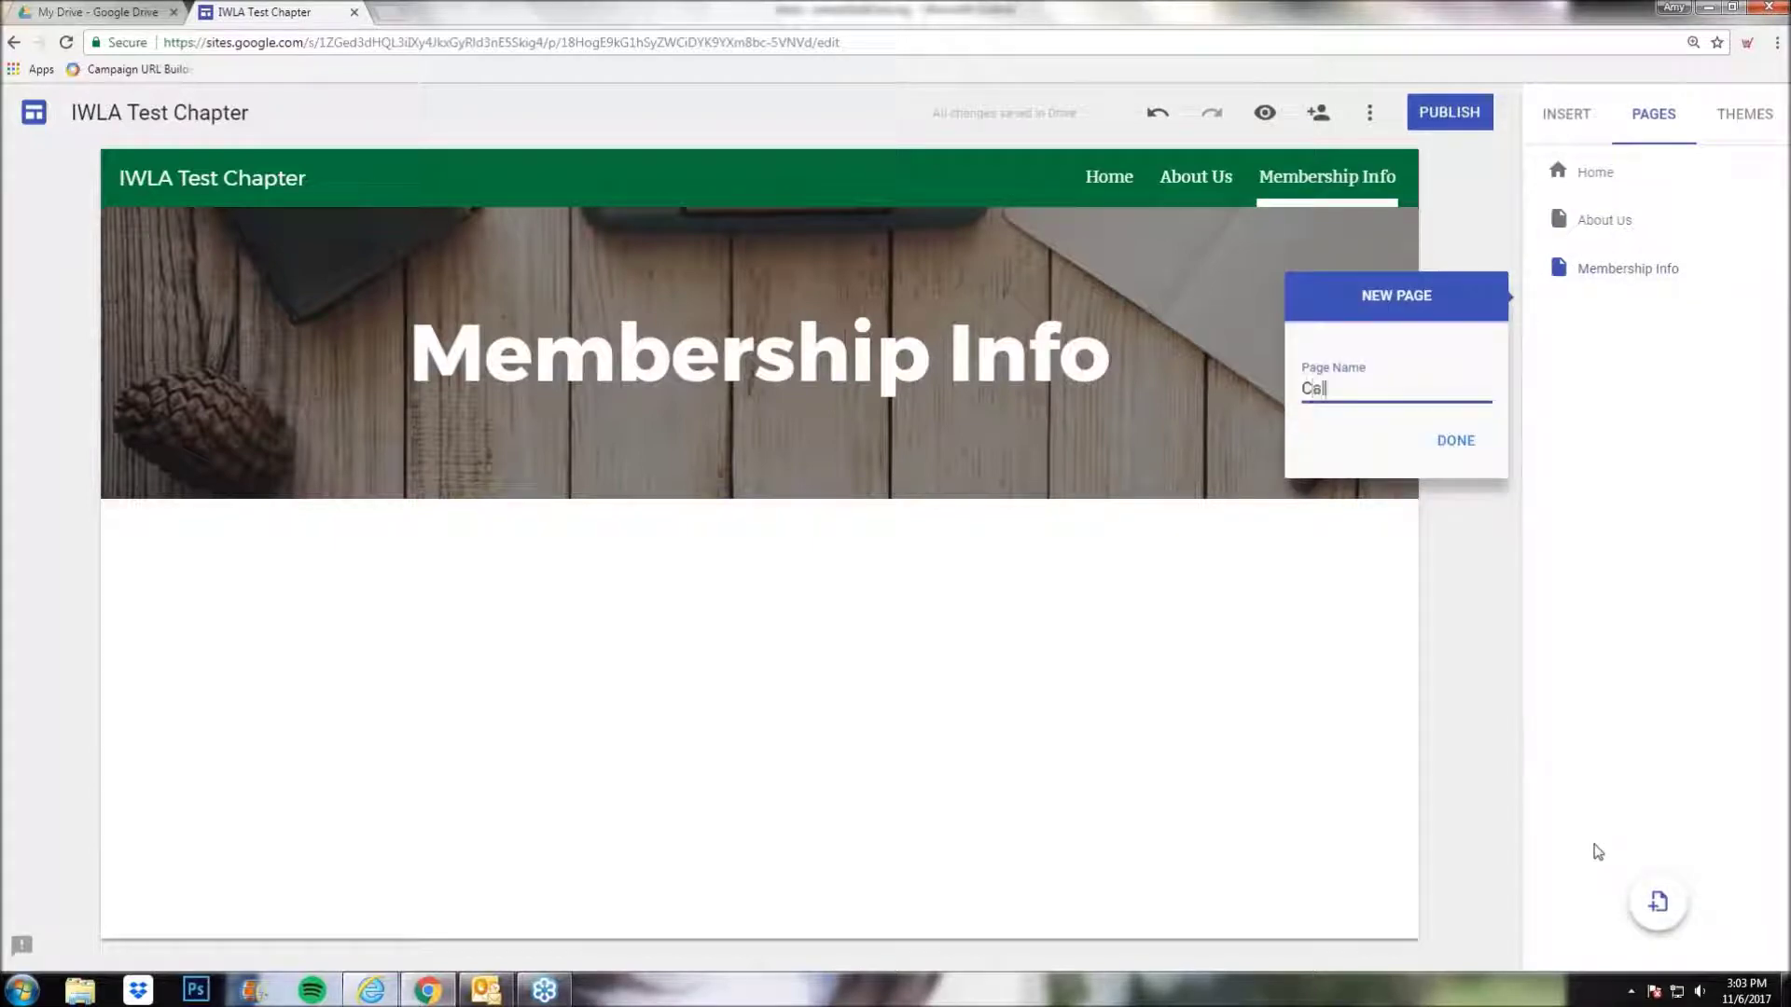
left_click(1460, 442)
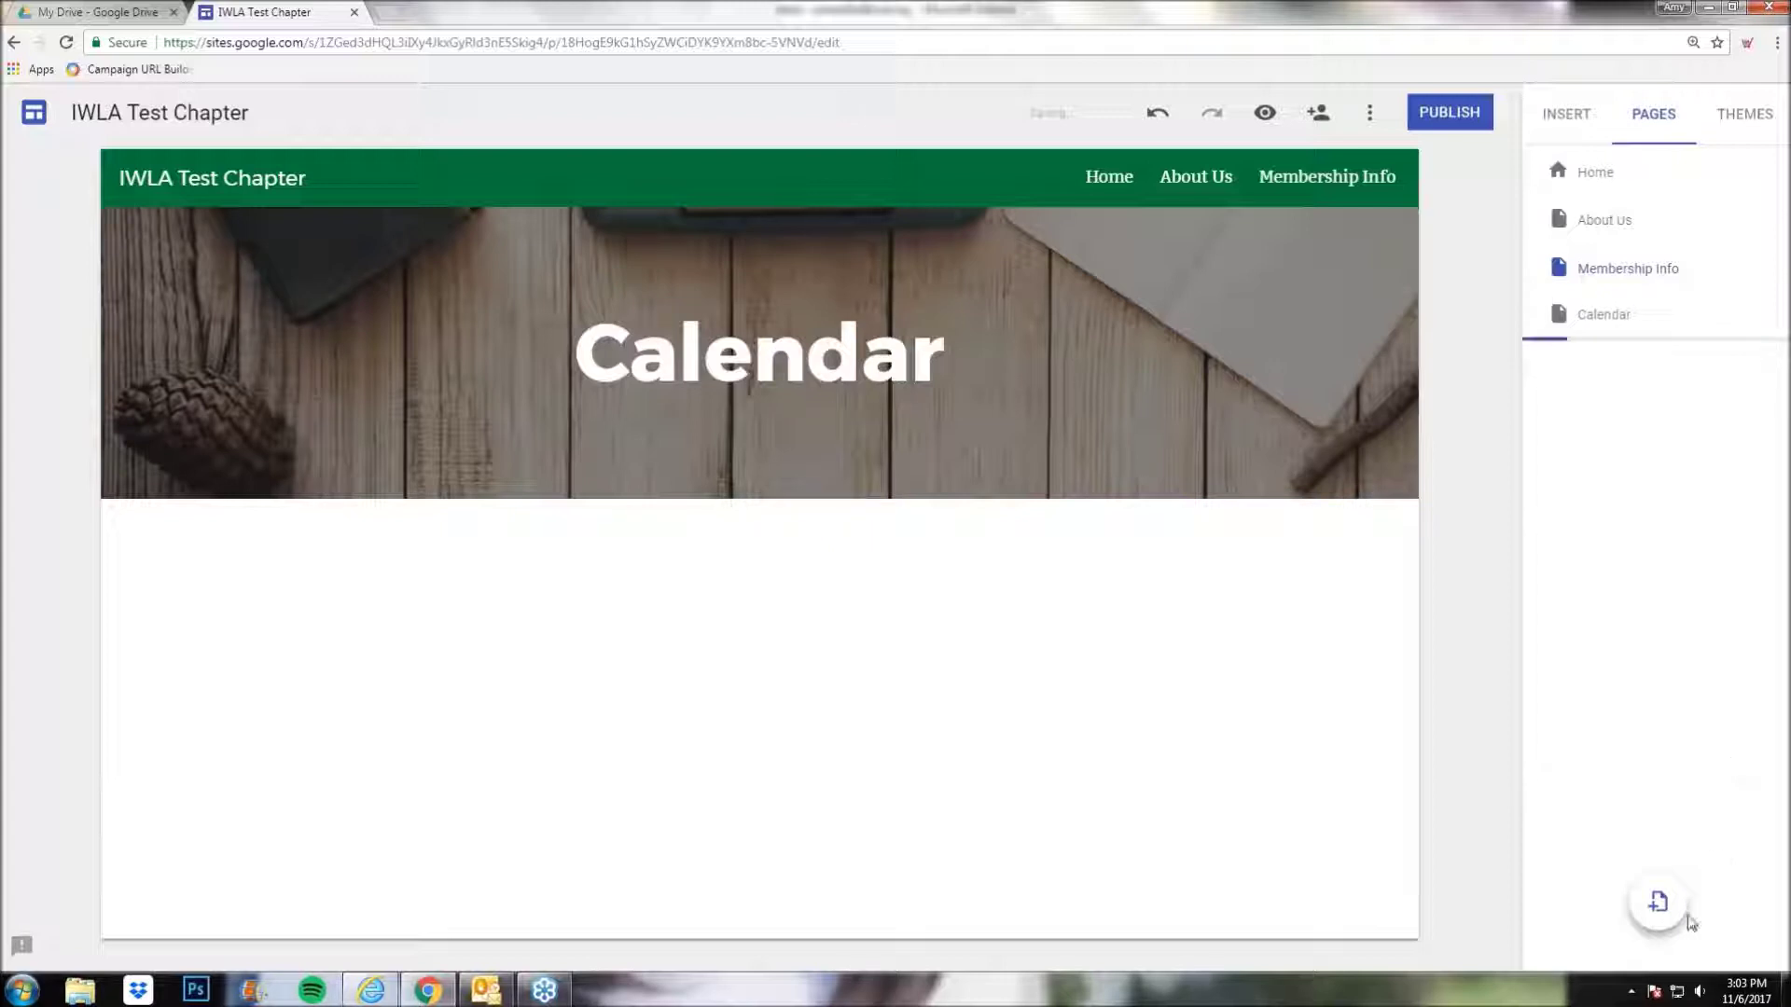
left_click(1657, 903)
type("Programs & Activities")
left_click(1453, 487)
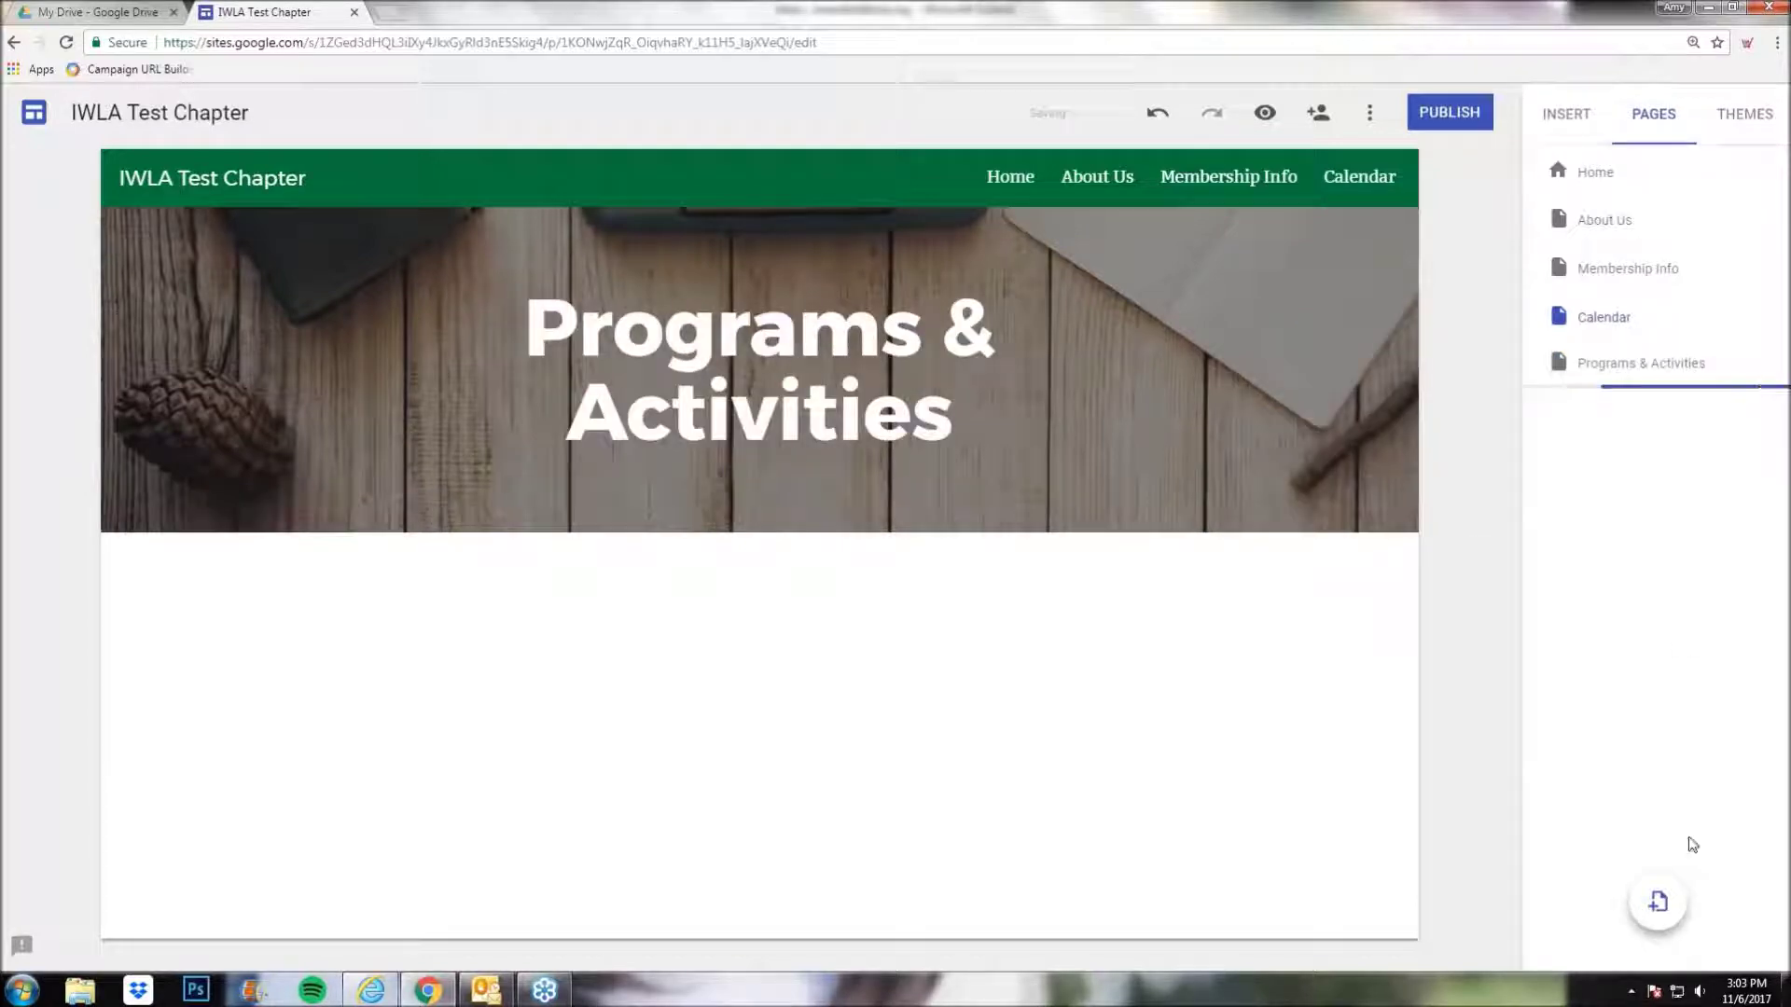
- Add a new page to the site named Map & Directions
left_click(1656, 902)
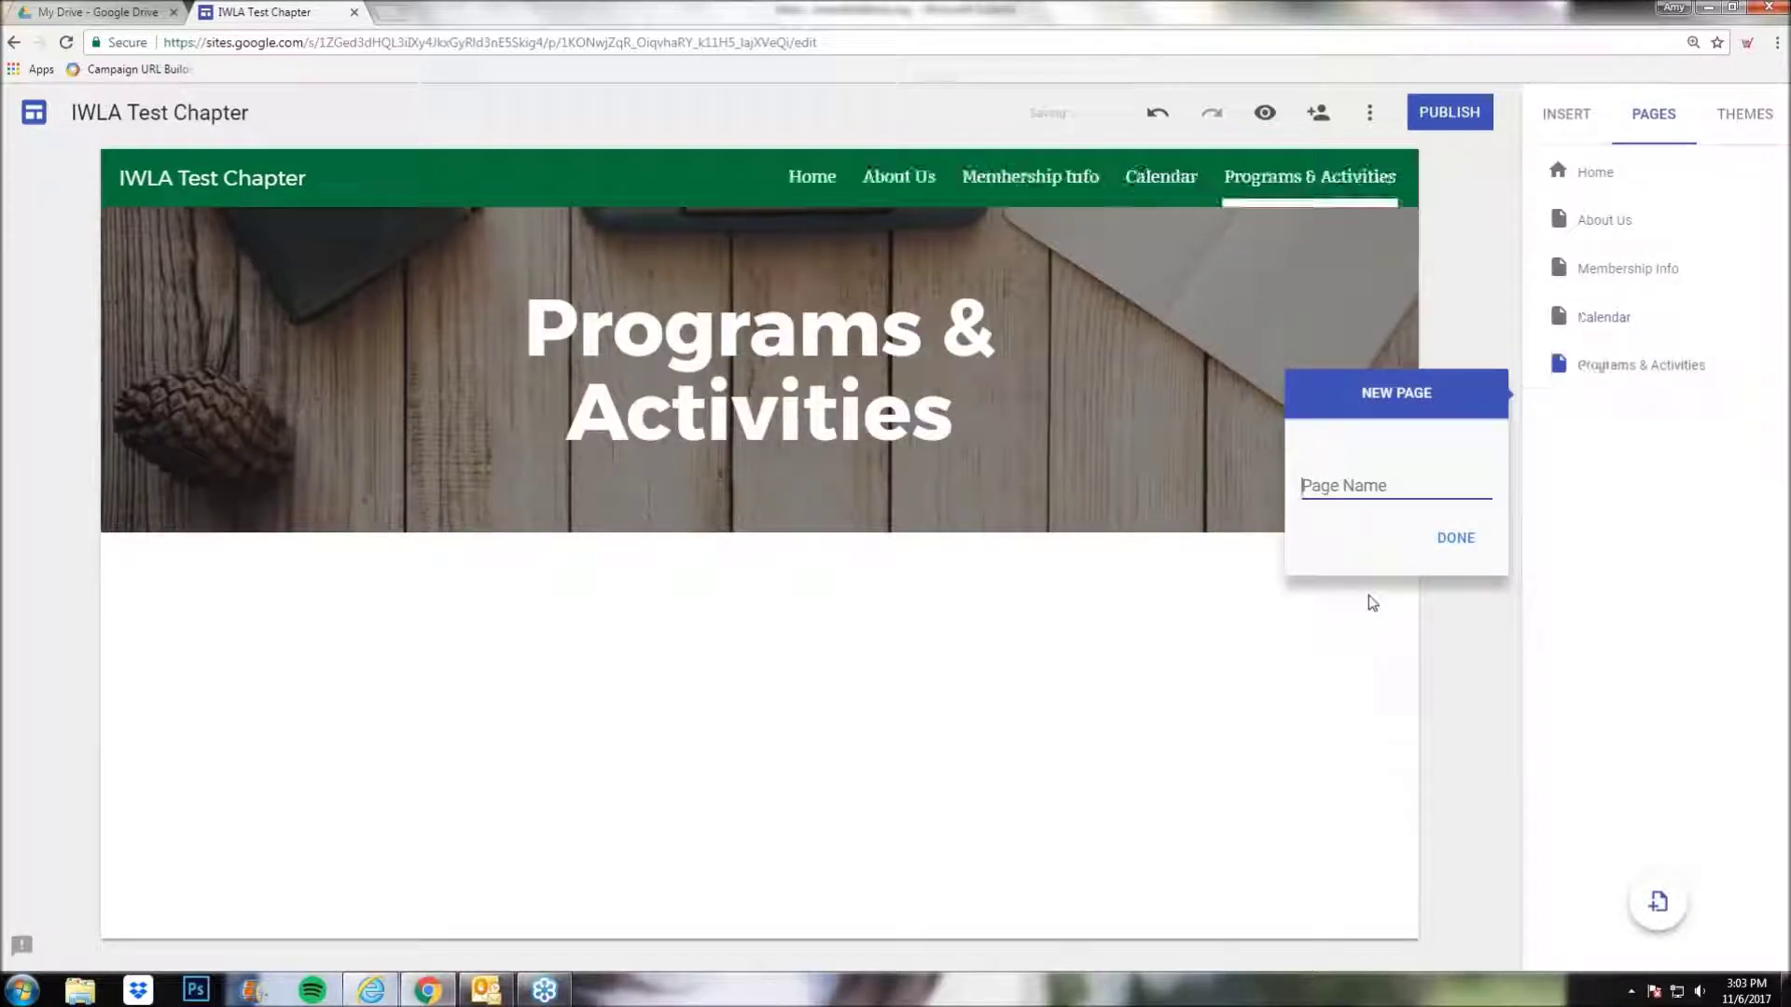
type("Map")
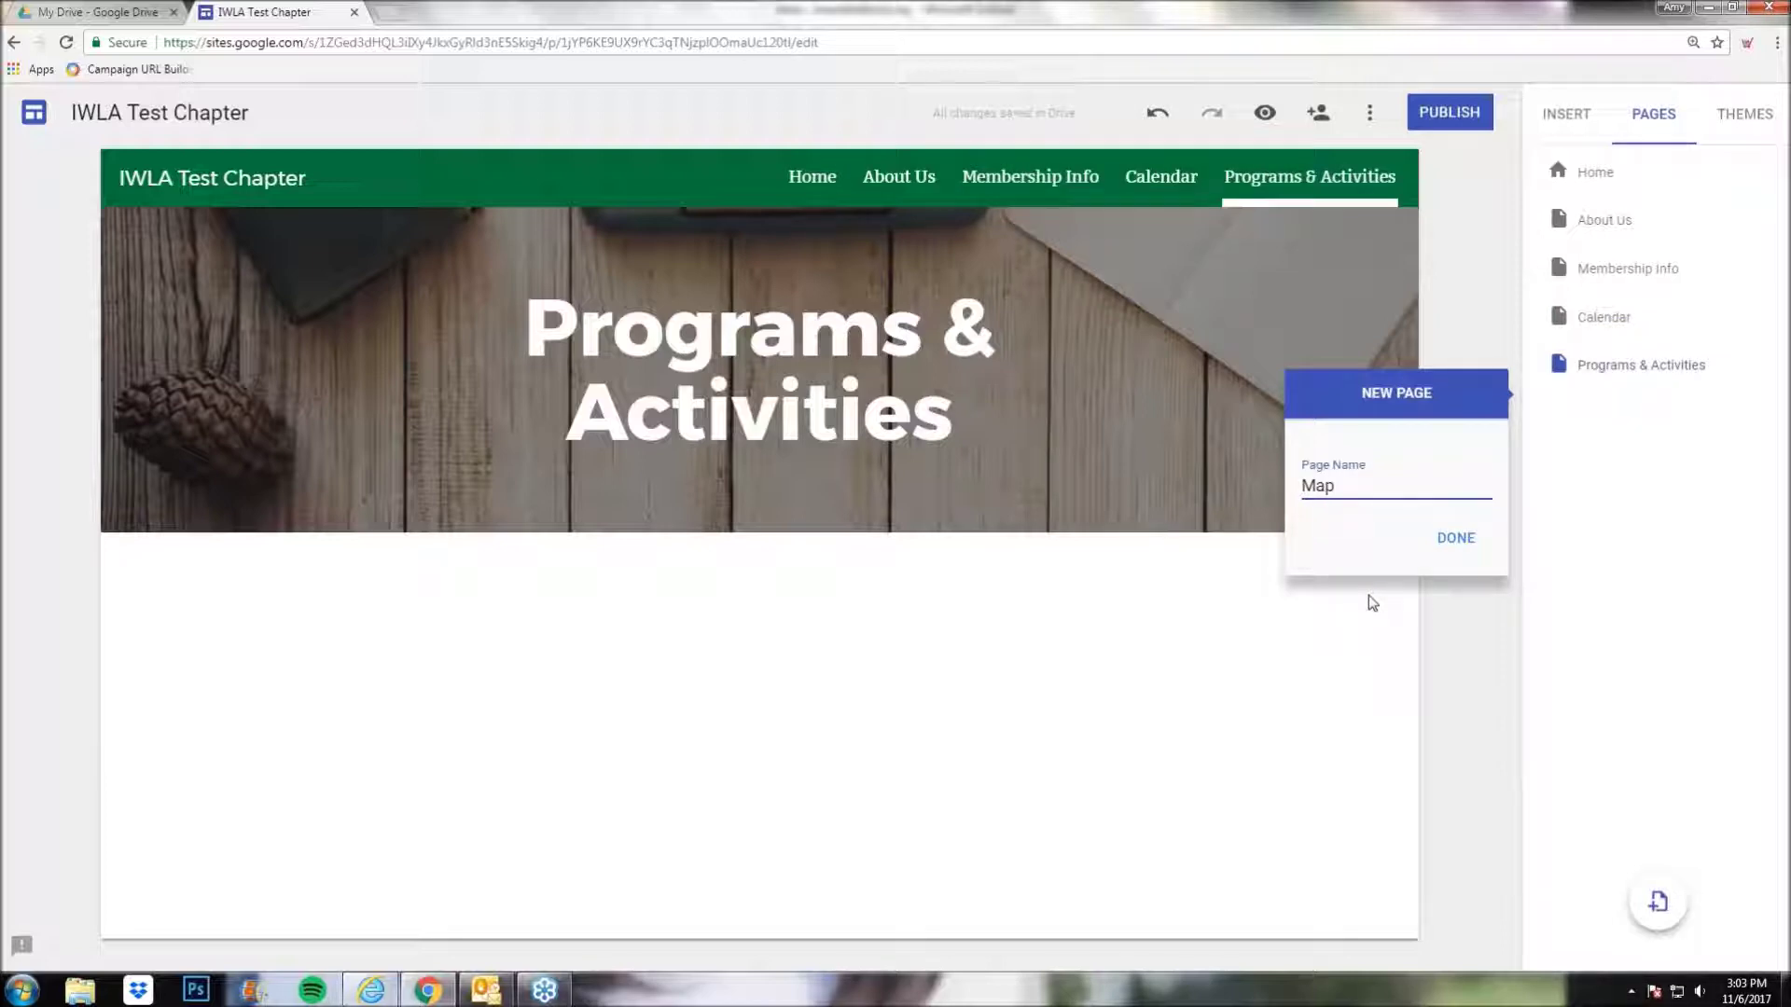
type(" 7 d")
type(" Directions")
left_click(1456, 538)
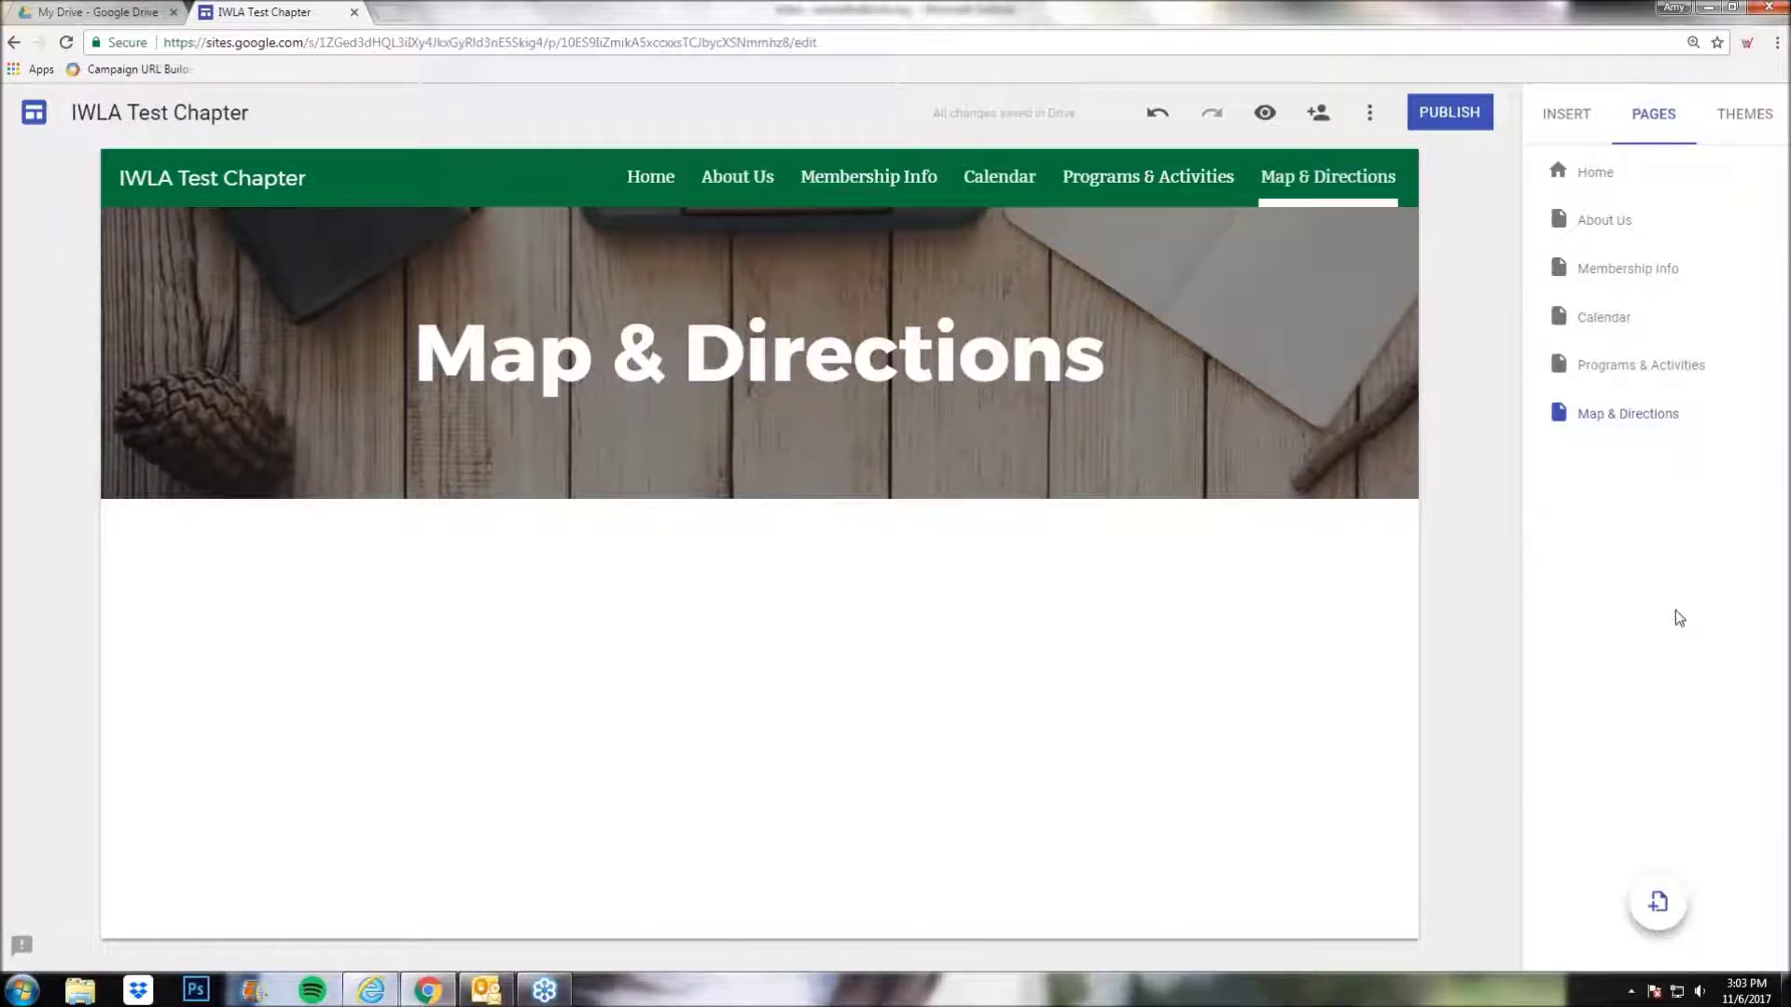
- View the Calendar page and the Membership Info page through the site's header navigation
mouse_move(1623, 418)
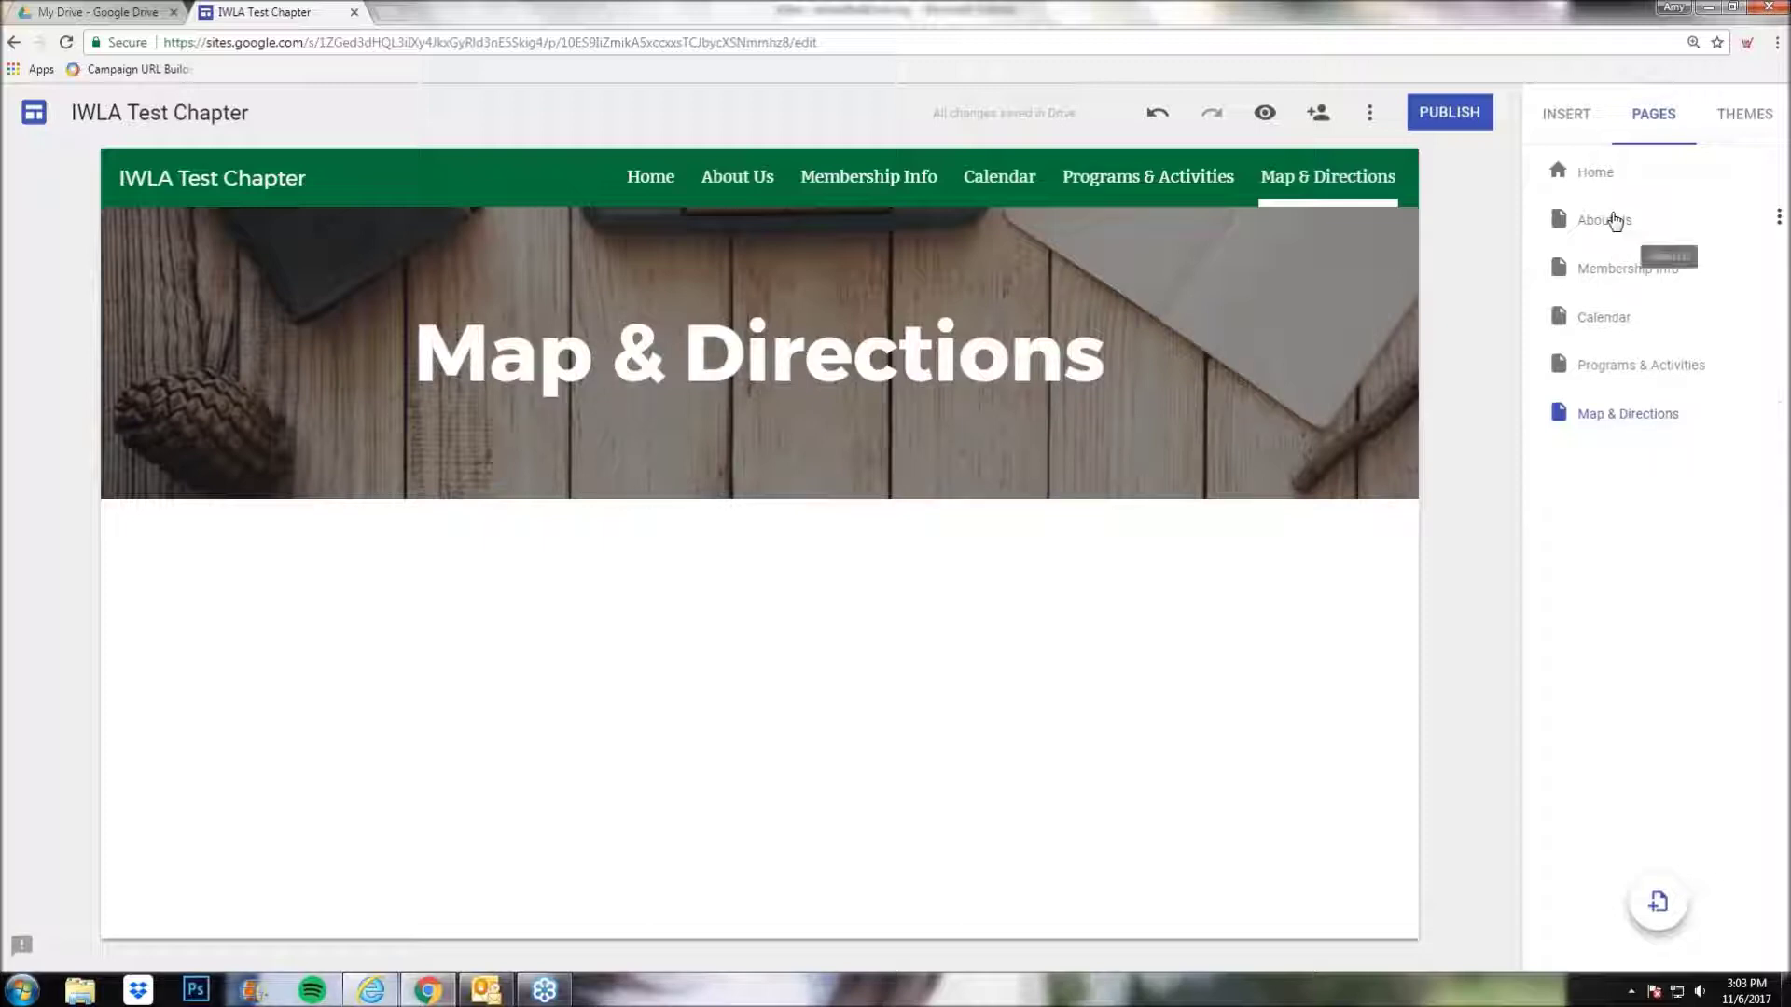
left_click(1012, 177)
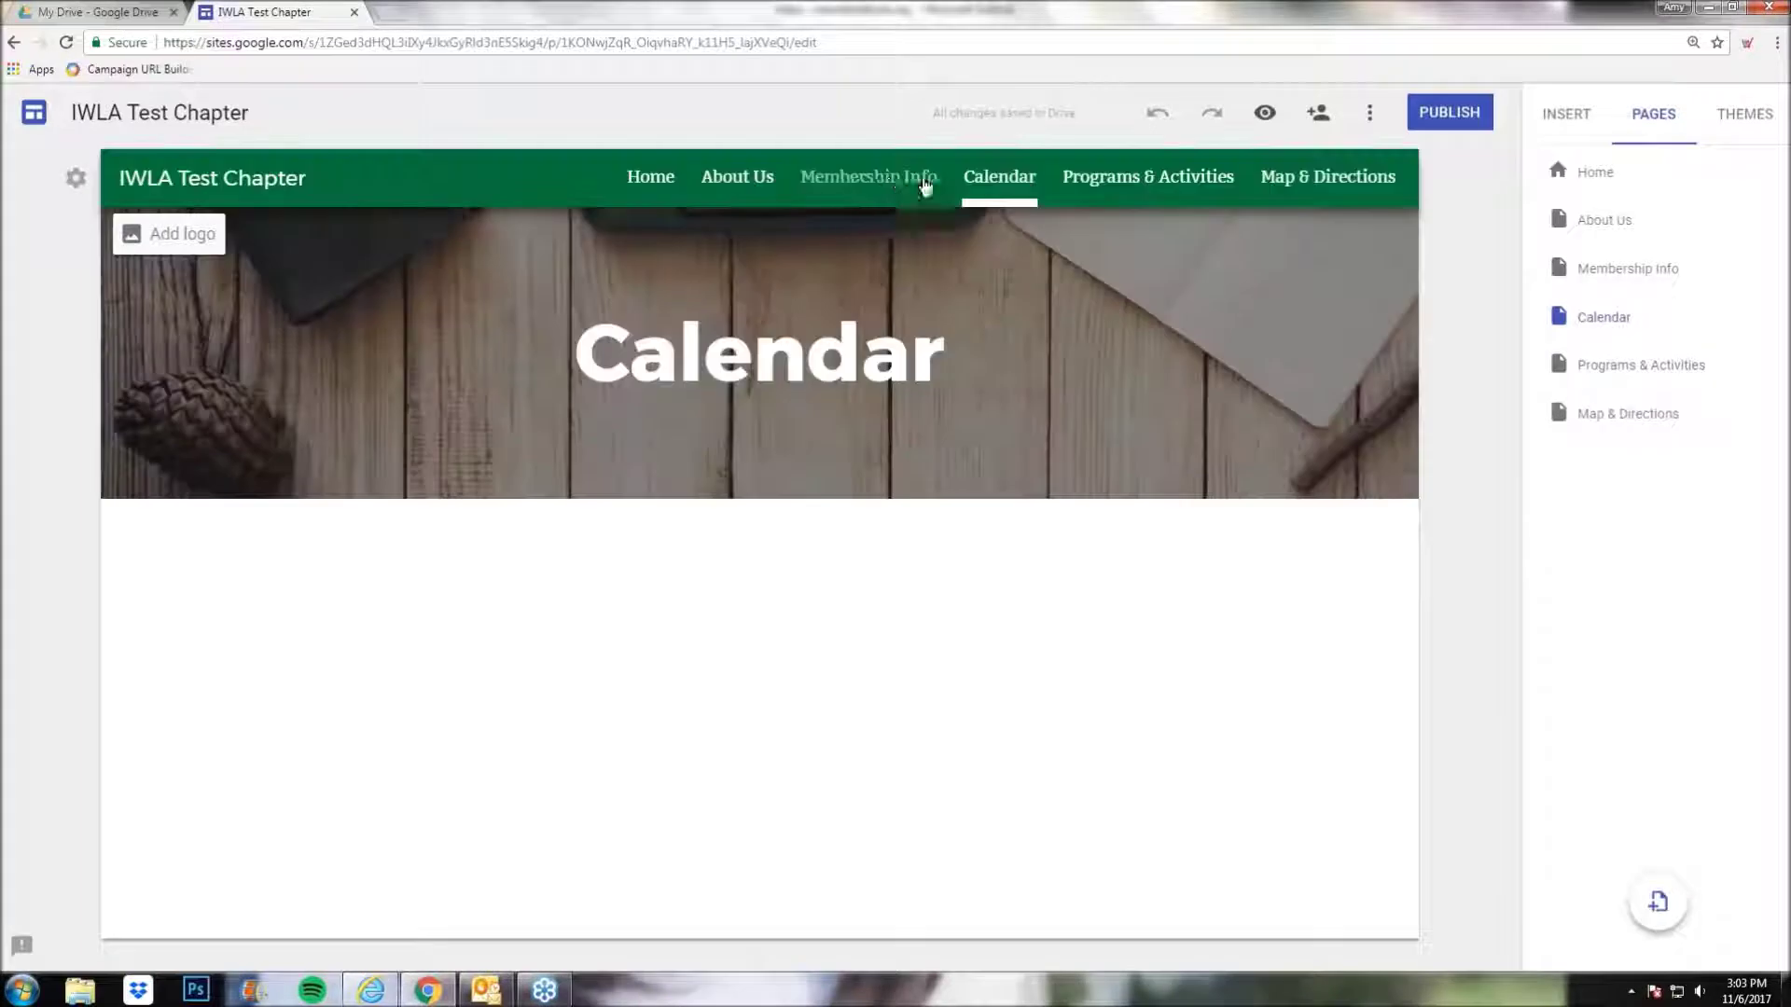
left_click(922, 183)
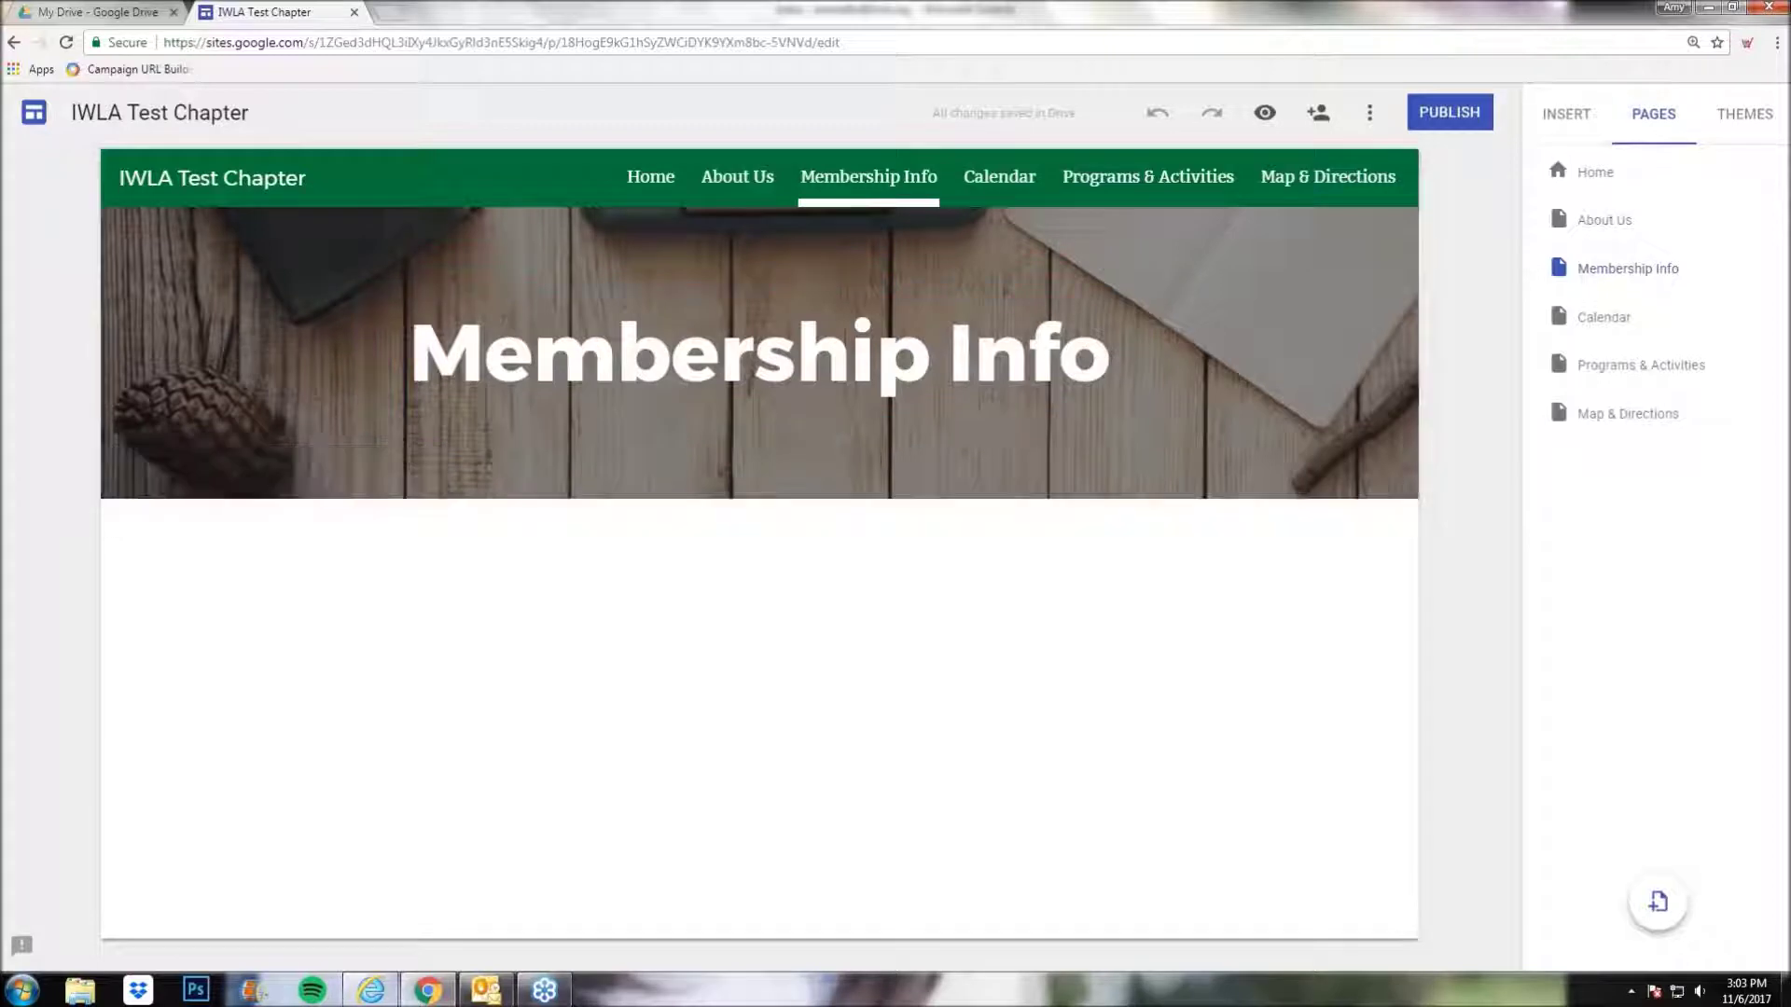
- Make Map & Directions a subpage of About Us and move Programs & Activities ahead of Calendar in the page order
mouse_move(1644, 423)
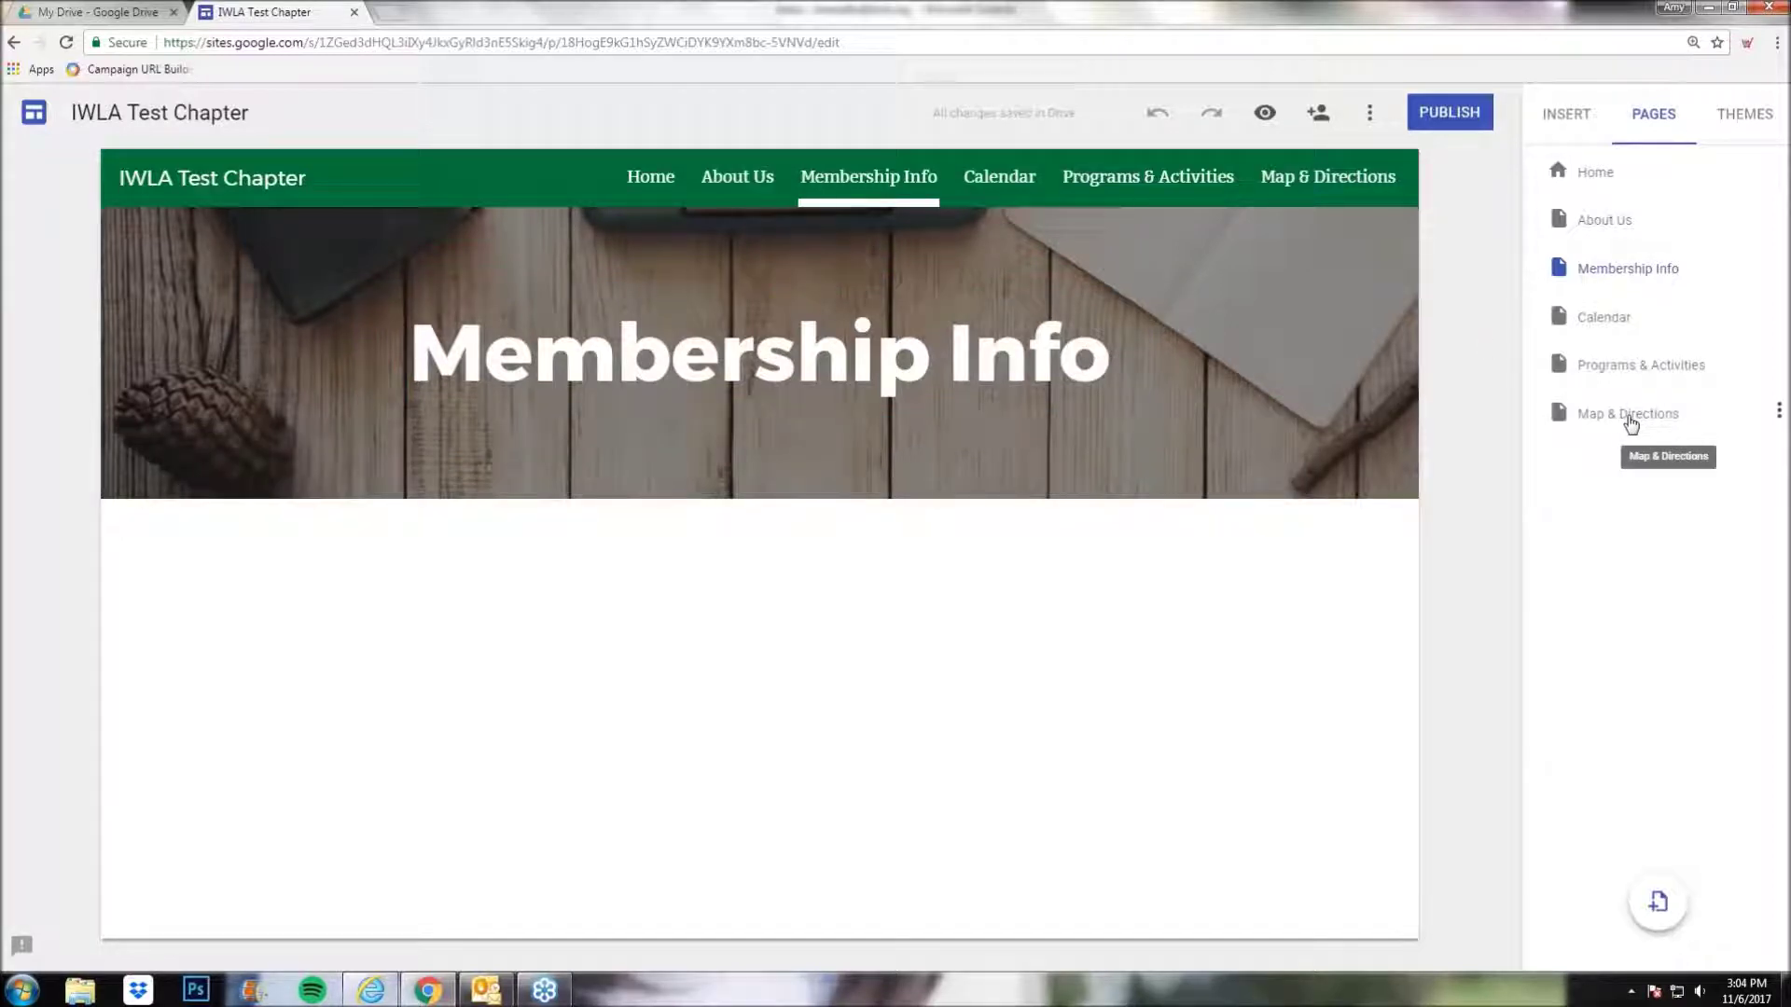
left_click_drag(1631, 422, 1628, 218)
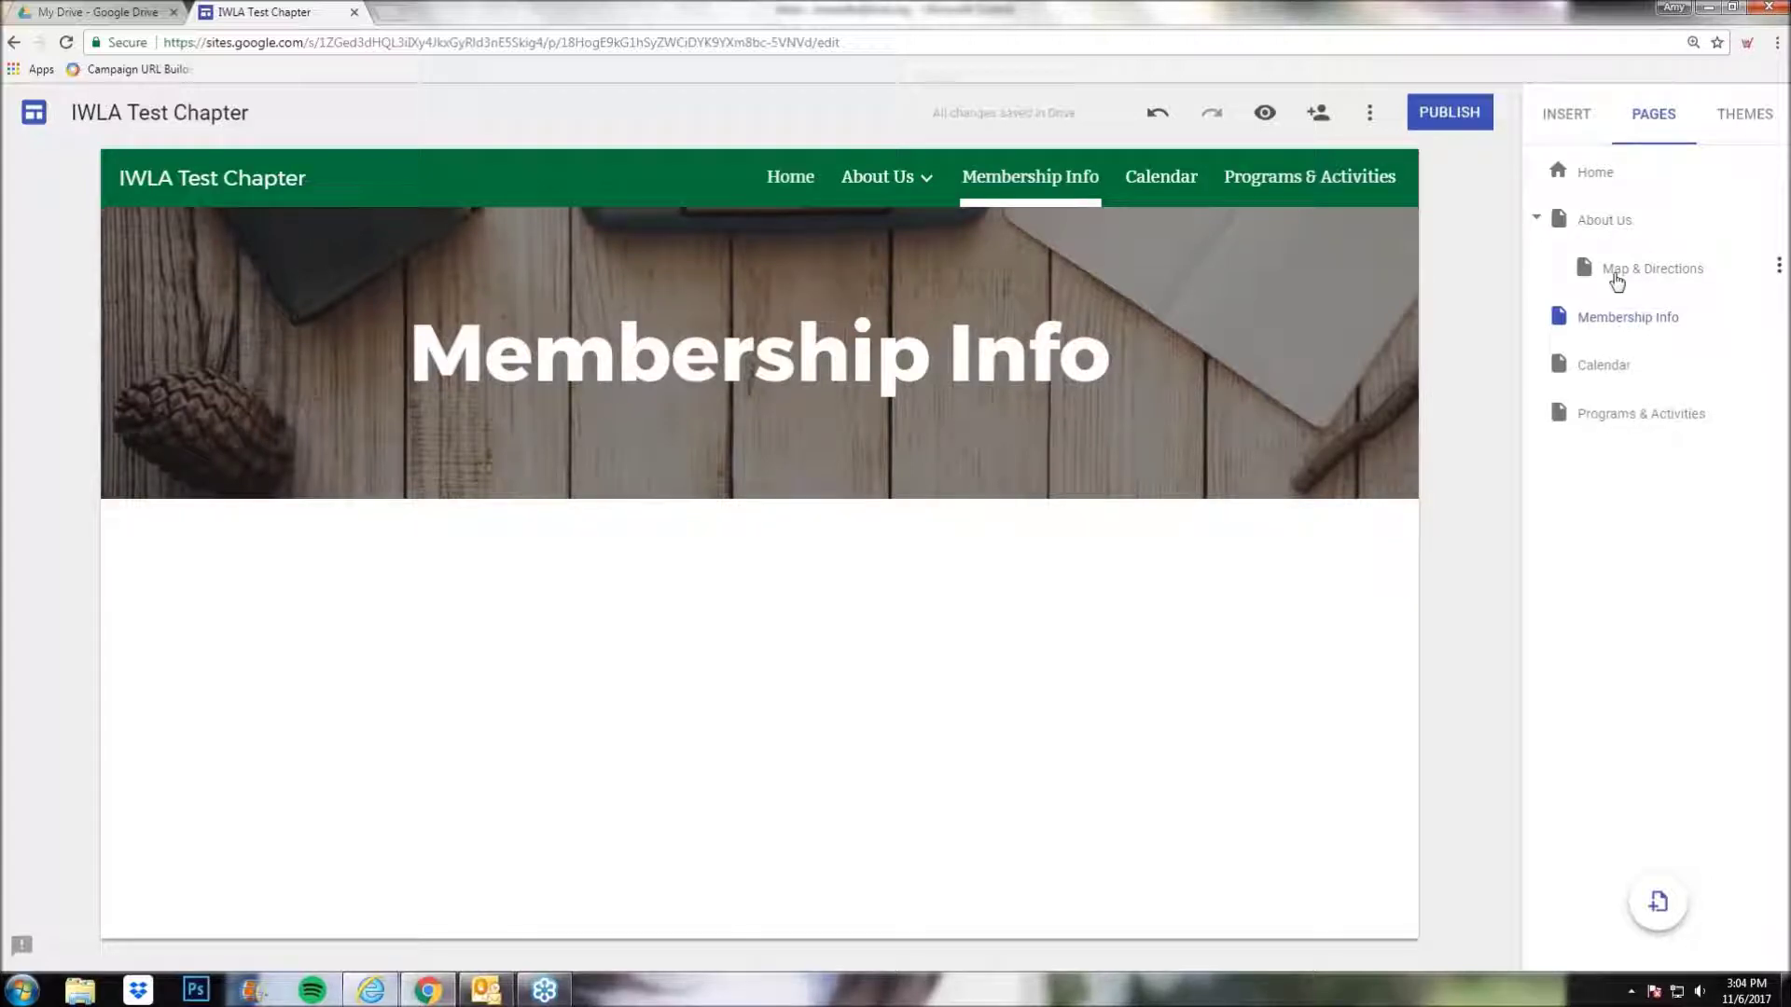
mouse_move(929, 187)
left_click_drag(1615, 415, 1611, 345)
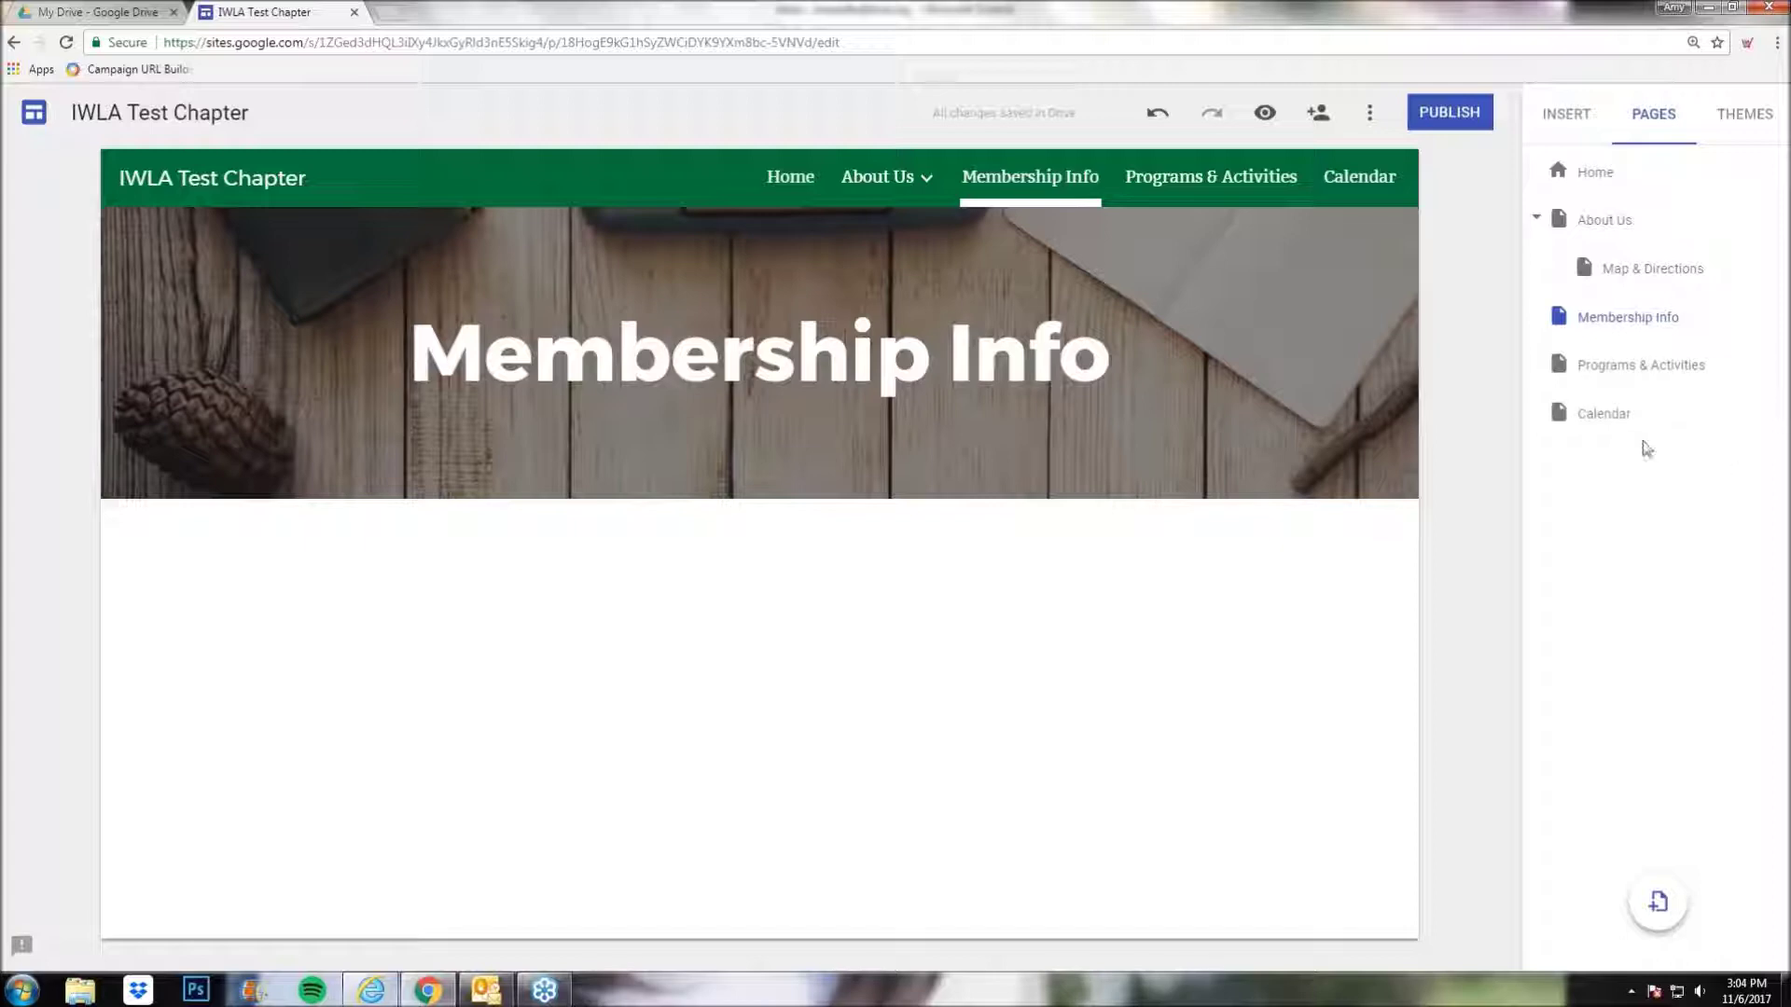
- Examine the page options offered for the Calendar page without applying any of them
left_click(1778, 413)
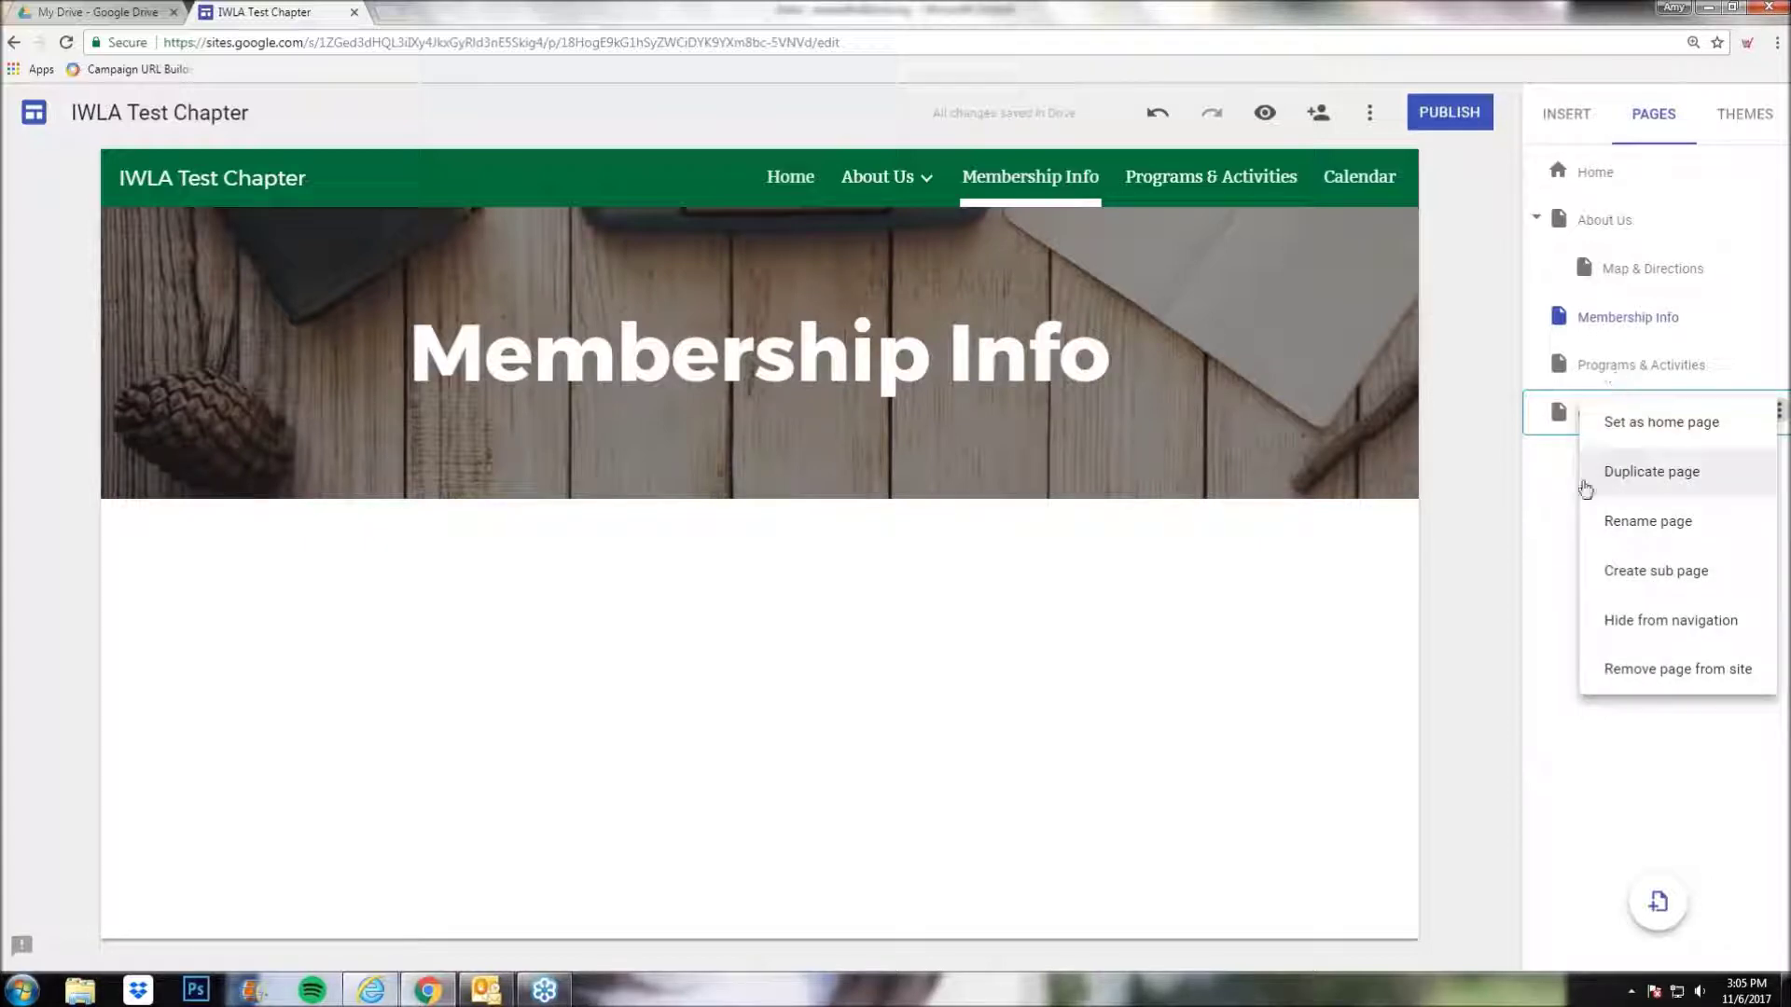
key("Escape")
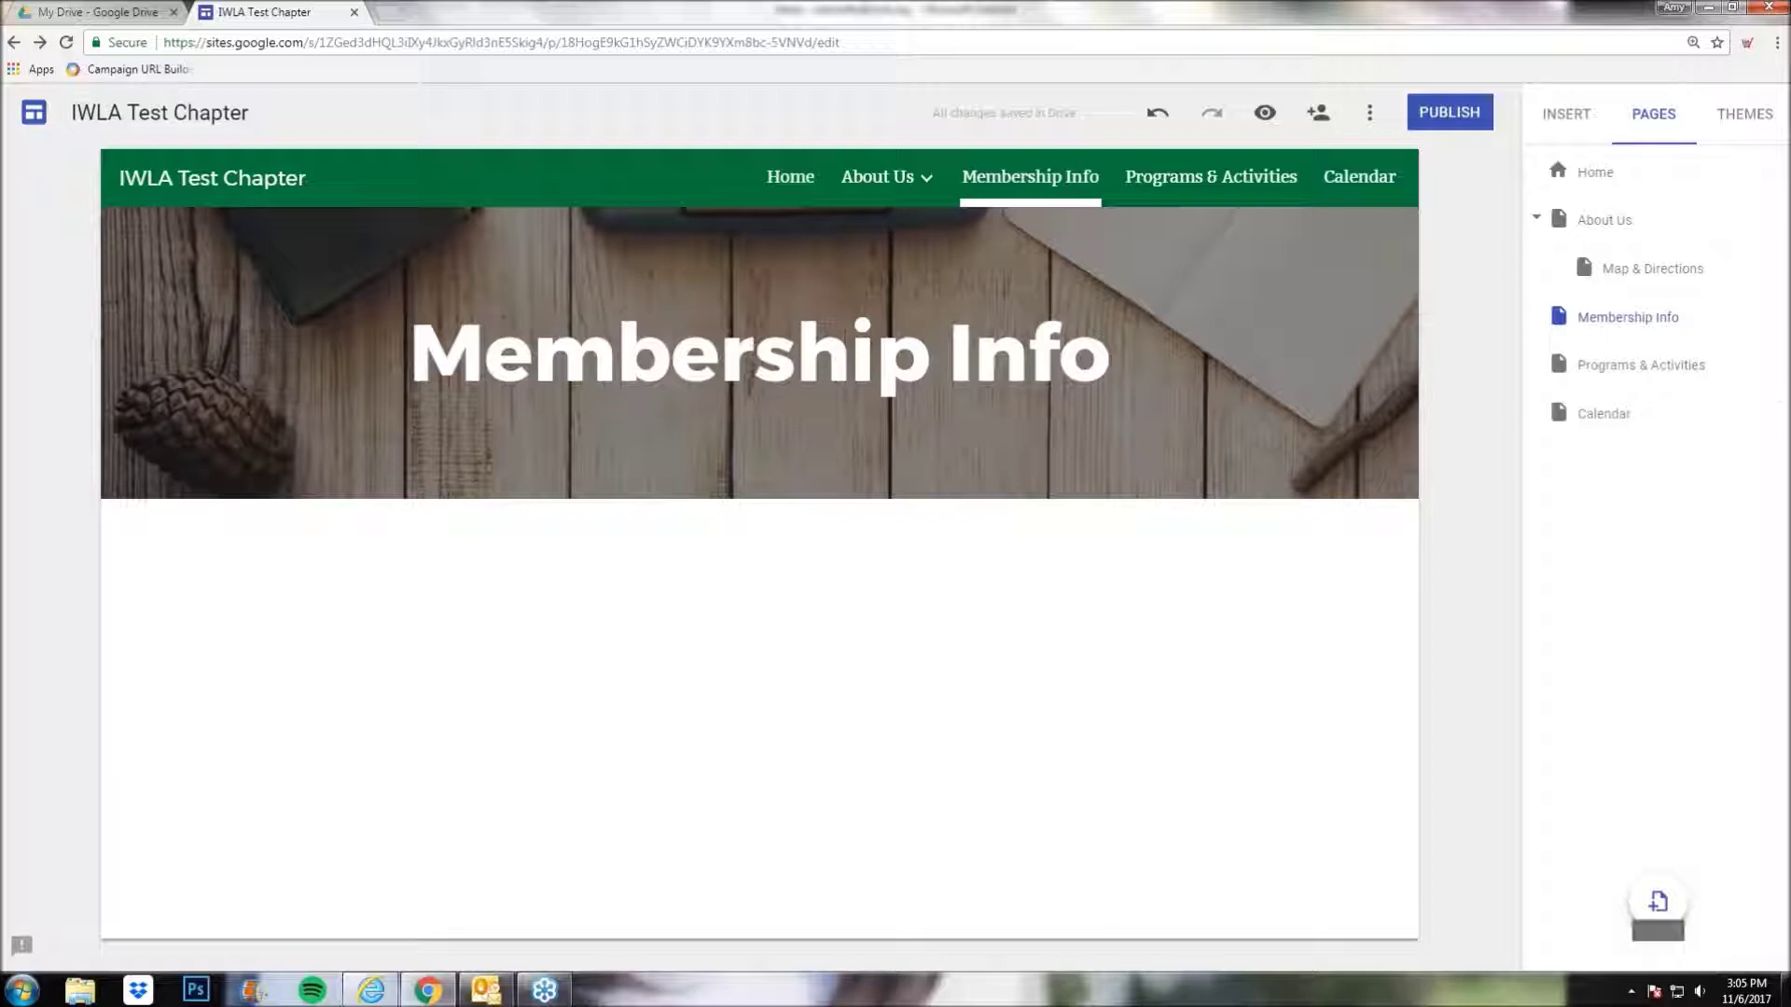
left_click(1779, 412)
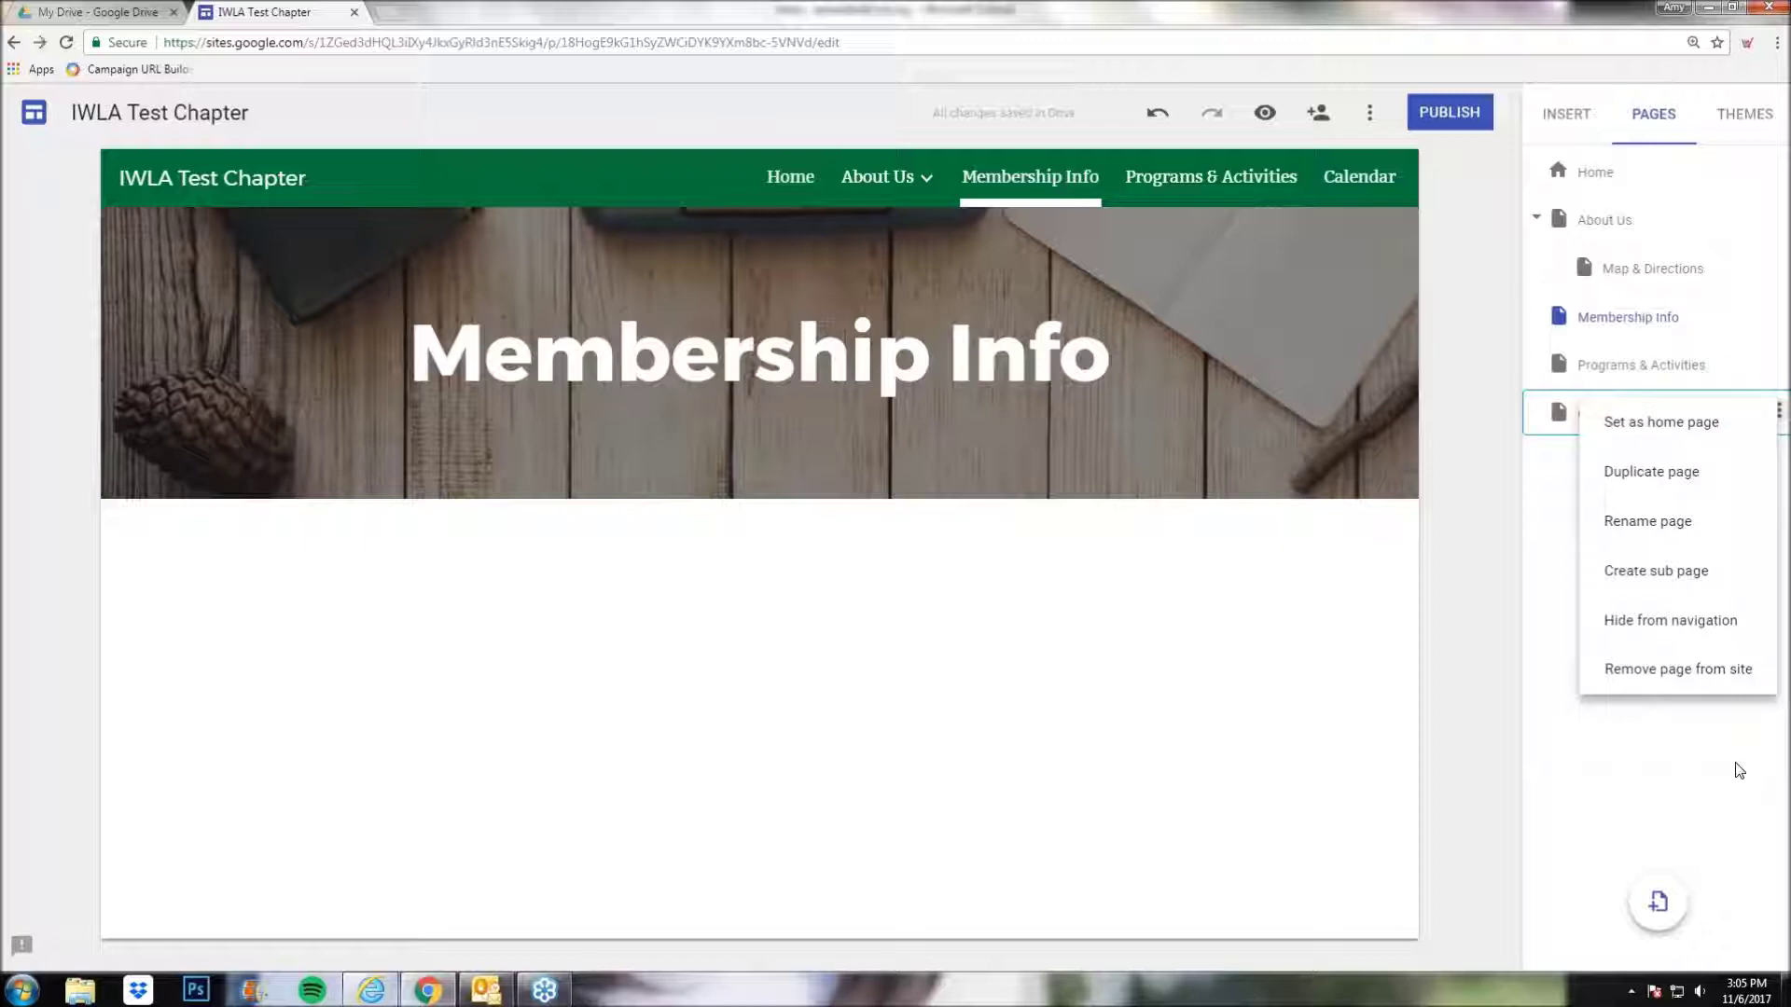
left_click(1738, 769)
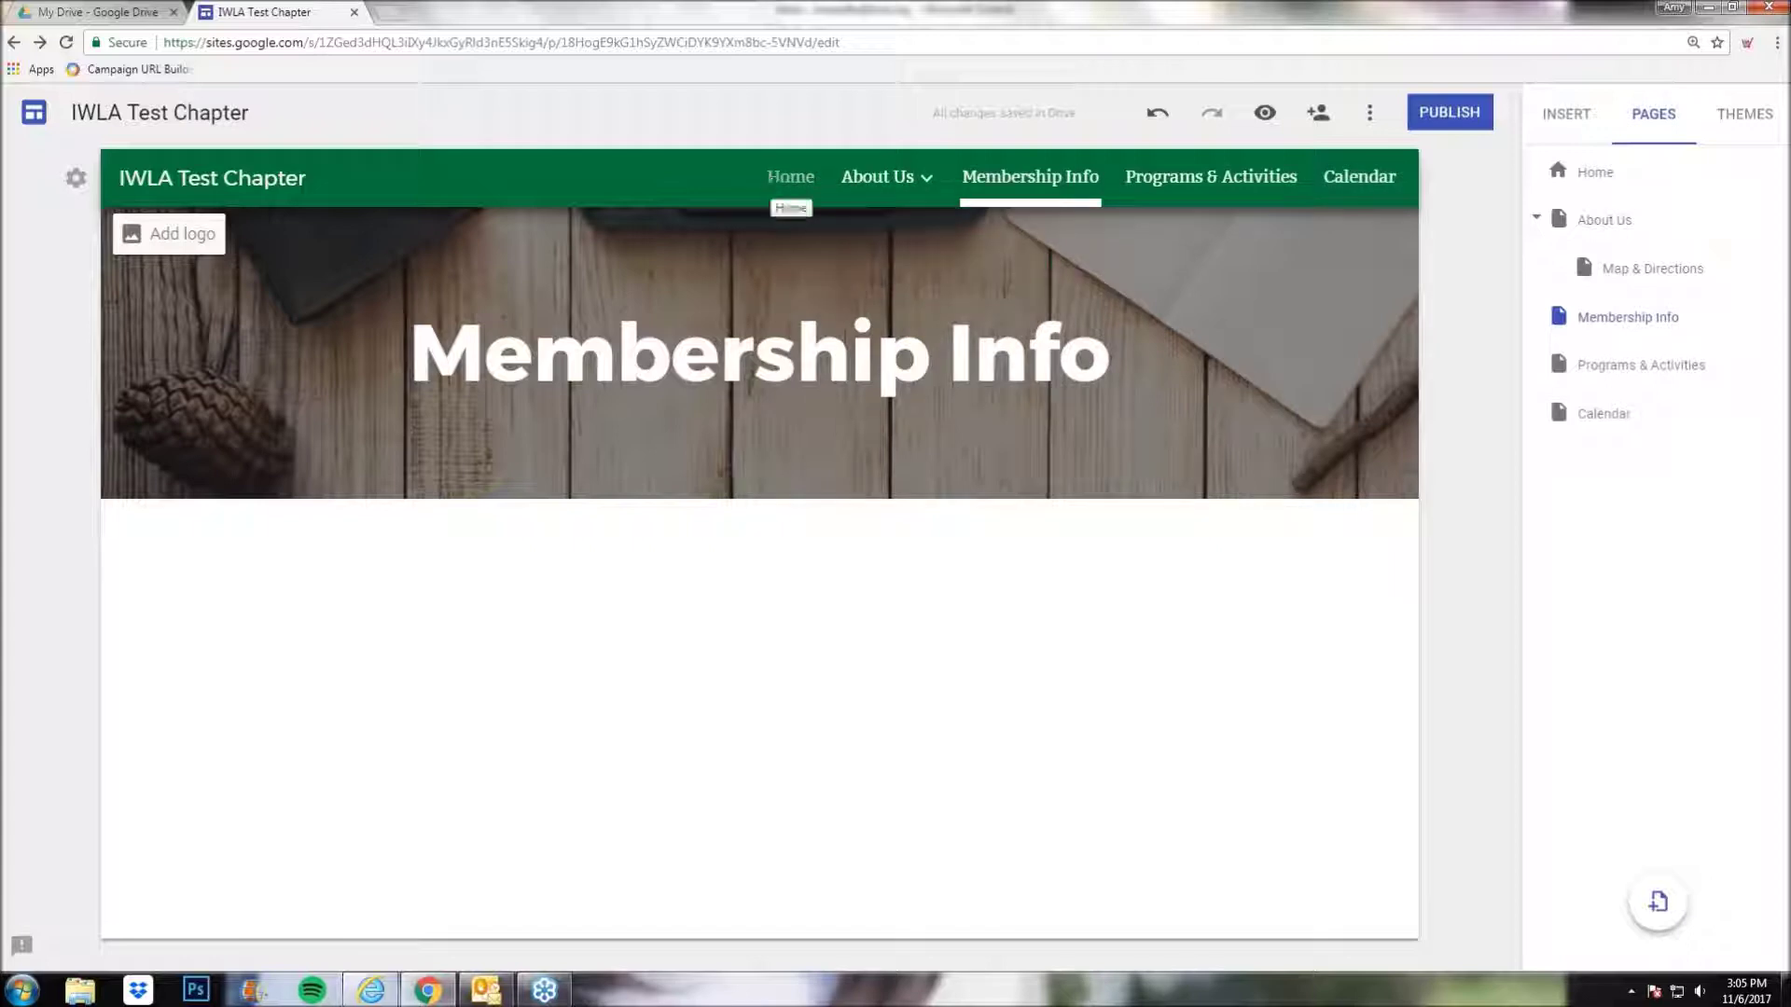
- Try the Side navigation mode on the site, and expand and collapse its page menu
left_click(77, 181)
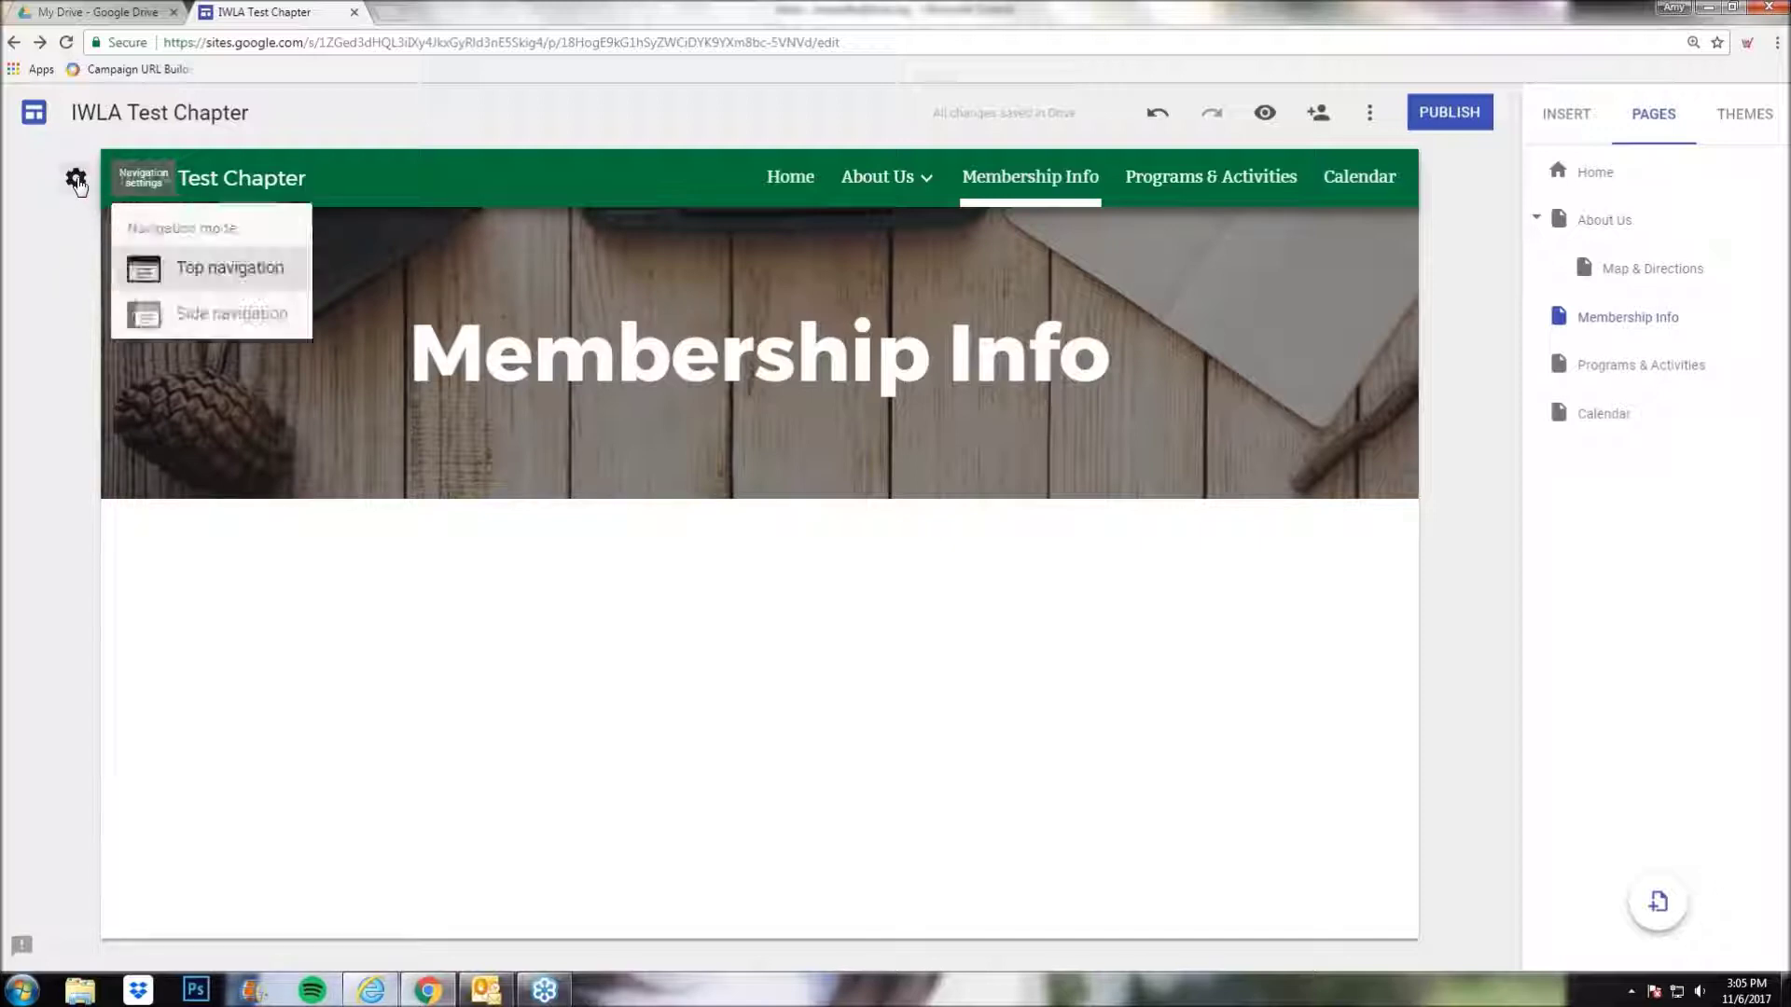
left_click(172, 319)
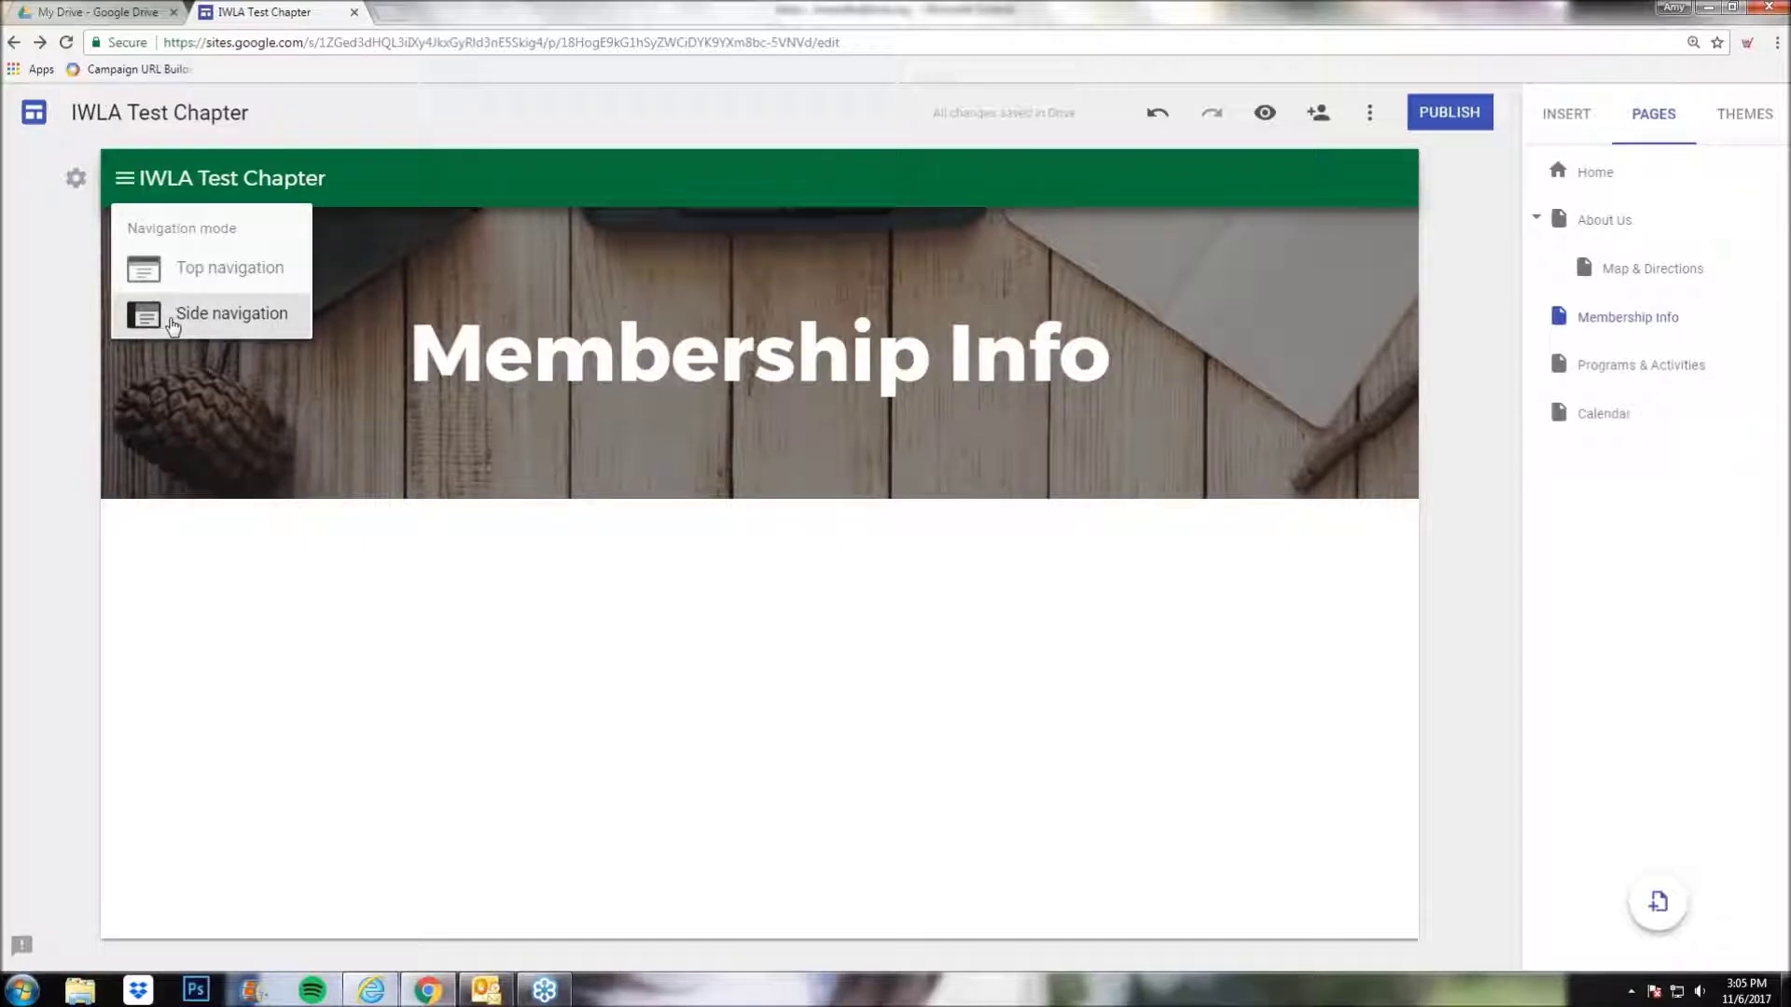
left_click(110, 334)
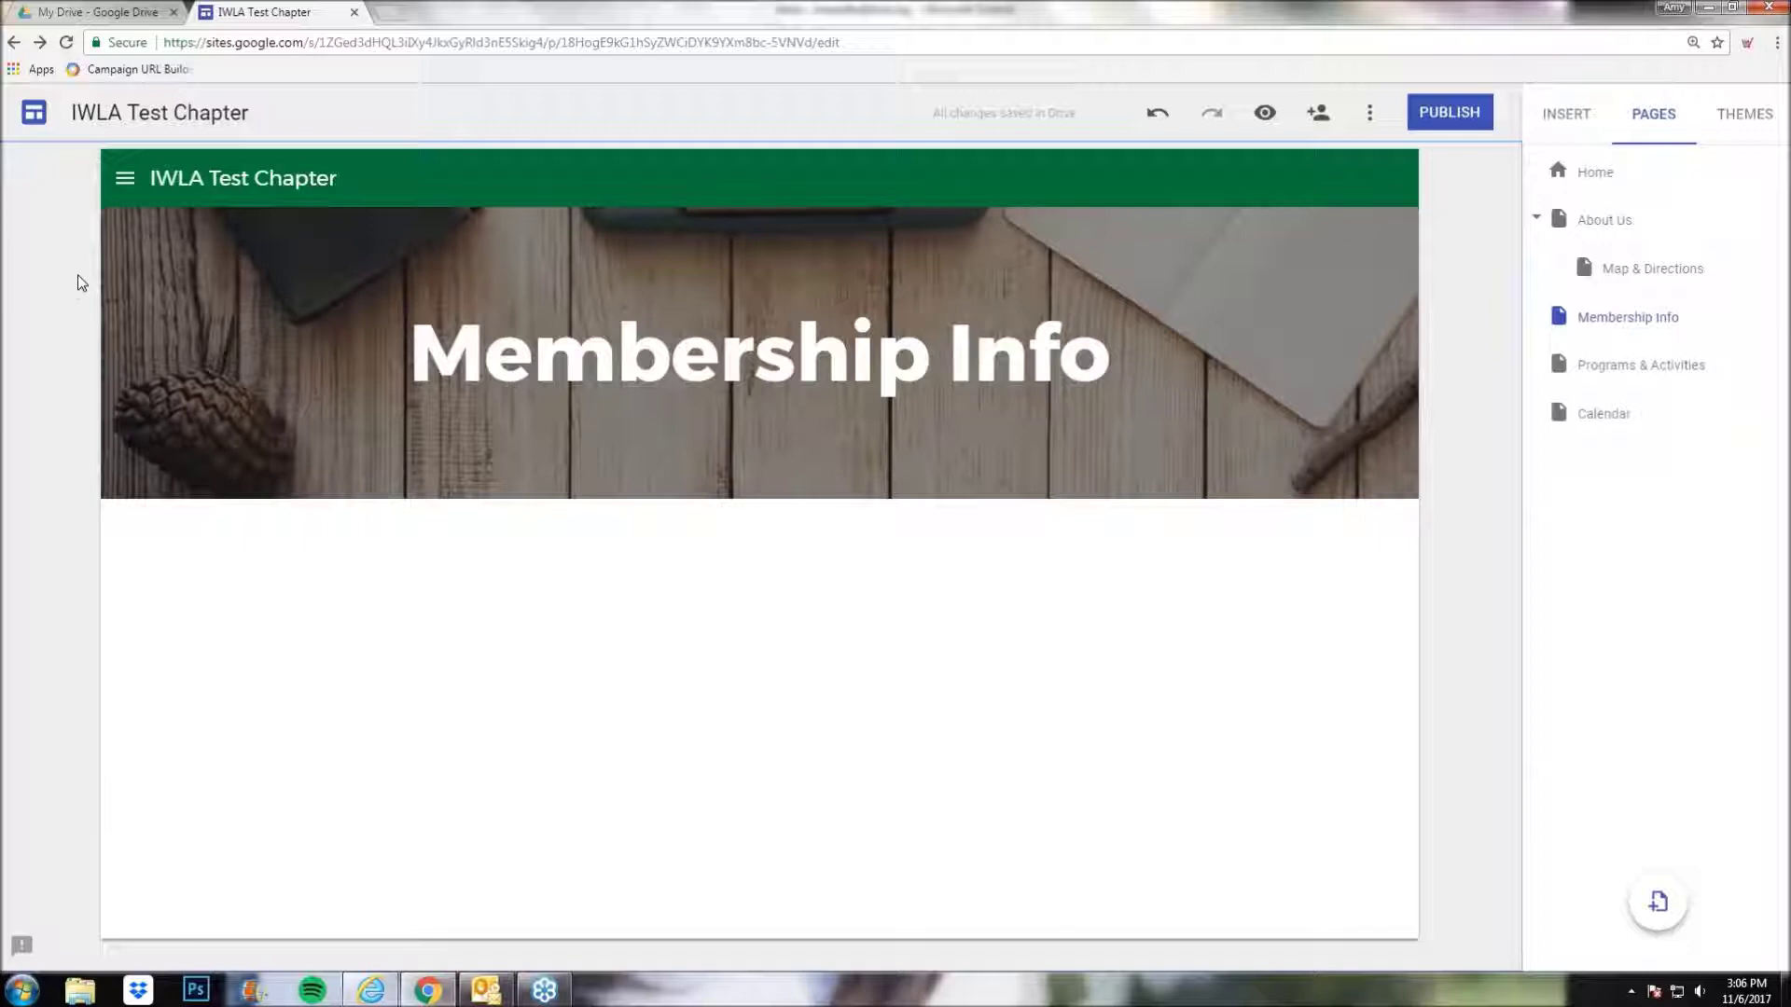
left_click(127, 181)
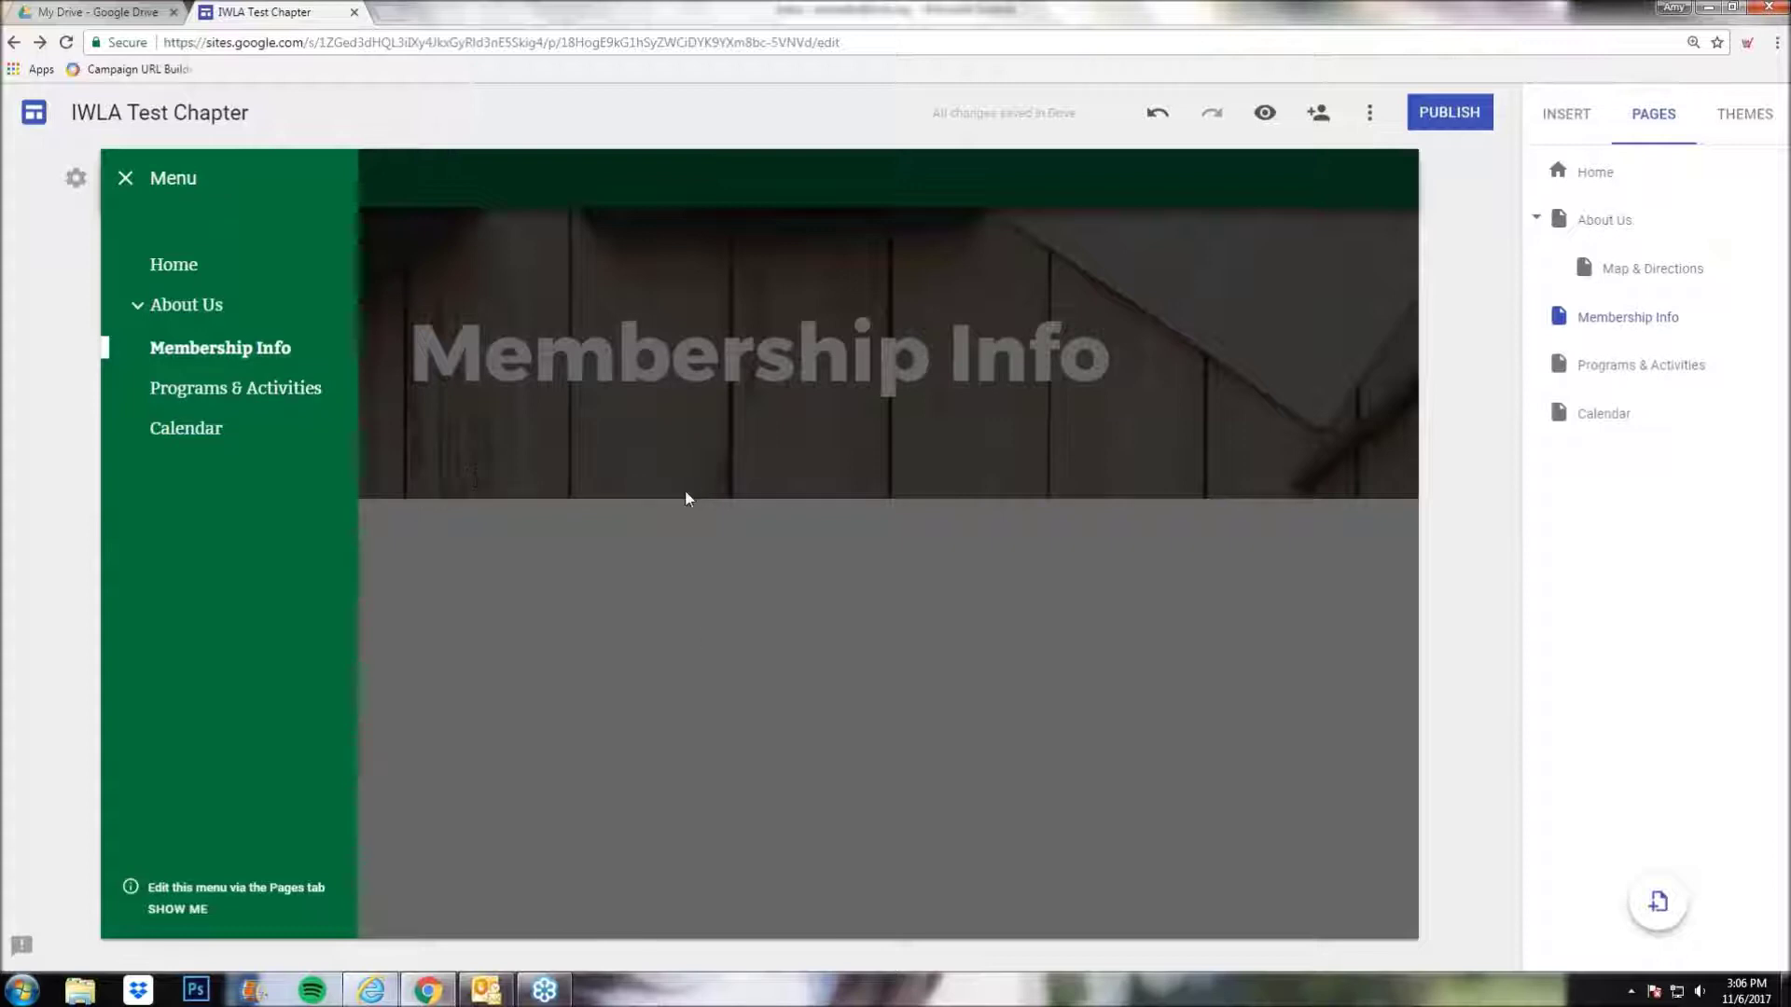
left_click(126, 180)
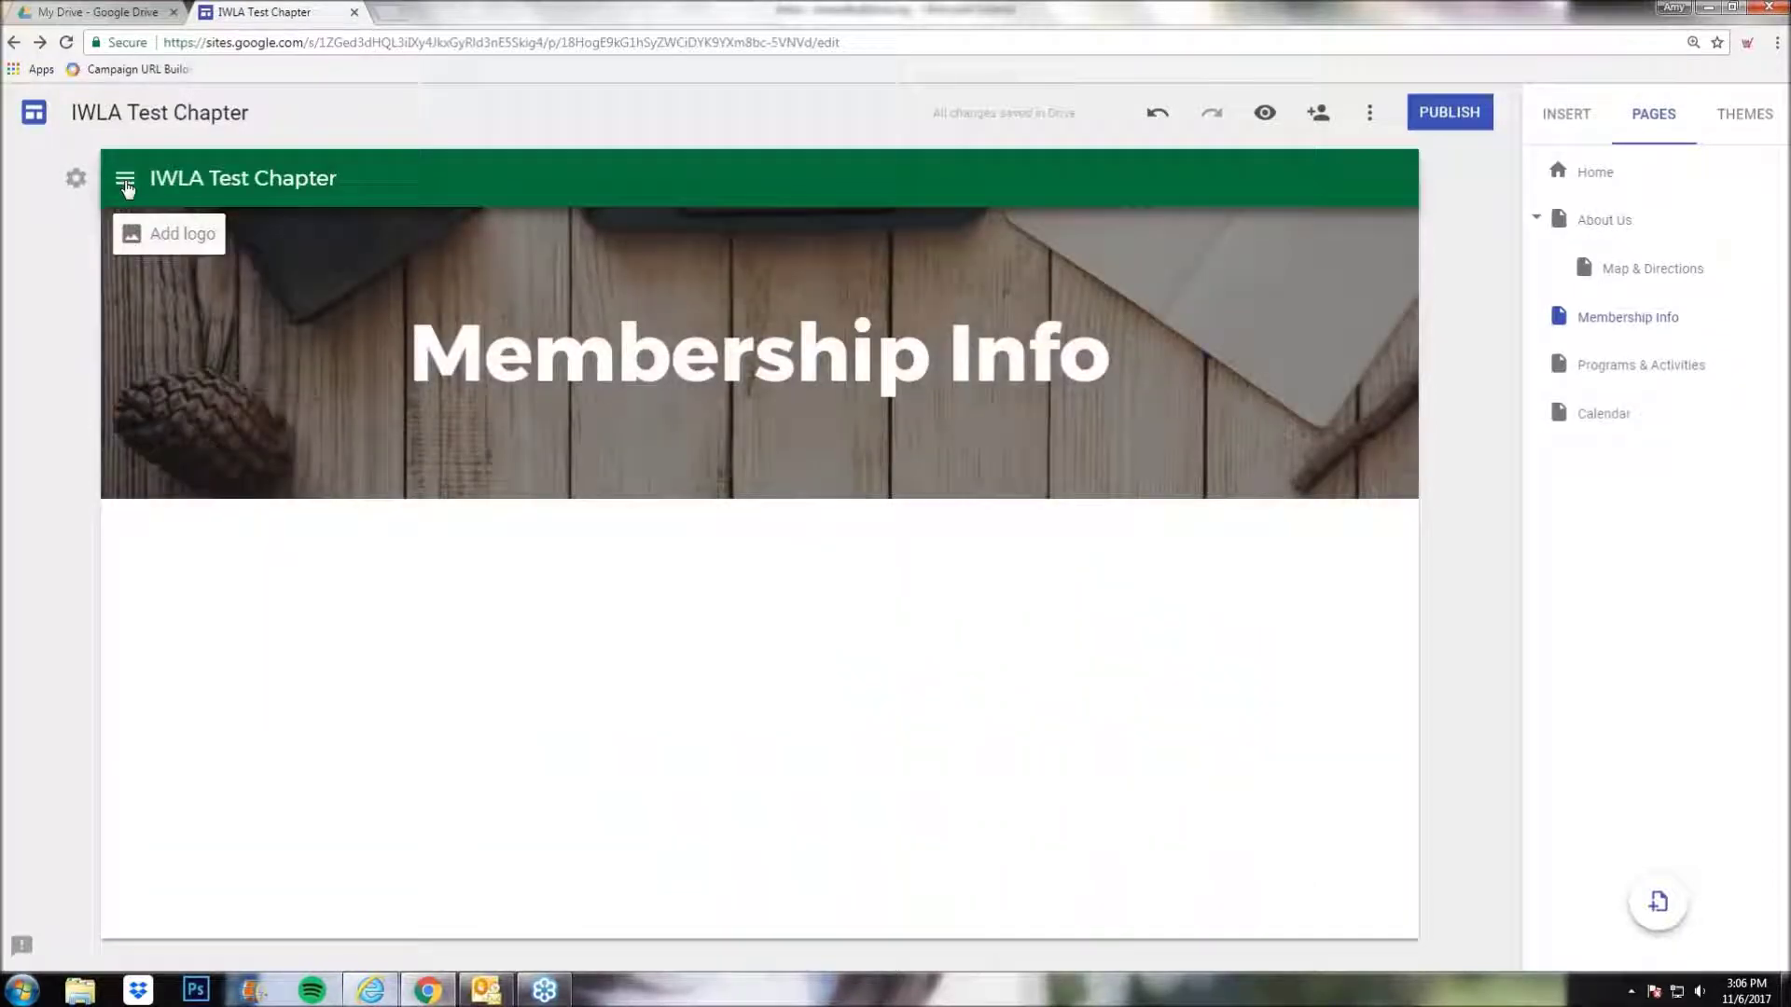
- Return the site's navigation mode to Top navigation
left_click(75, 178)
left_click(198, 280)
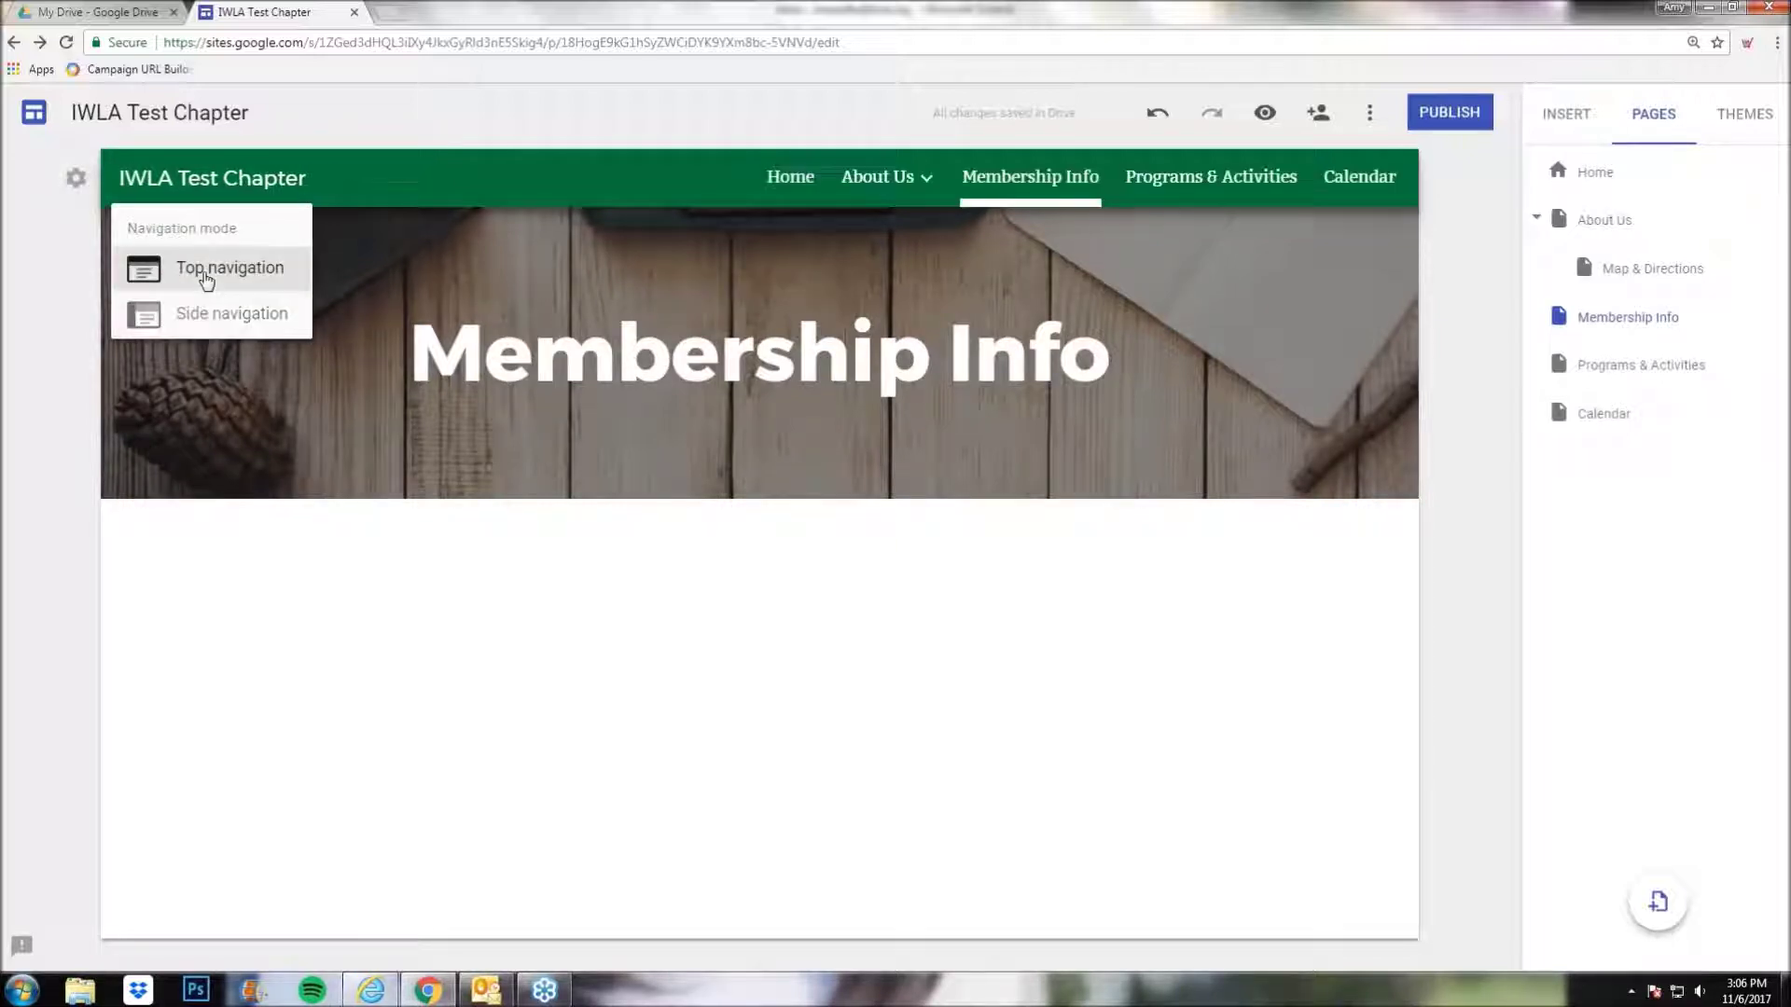
left_click(1472, 384)
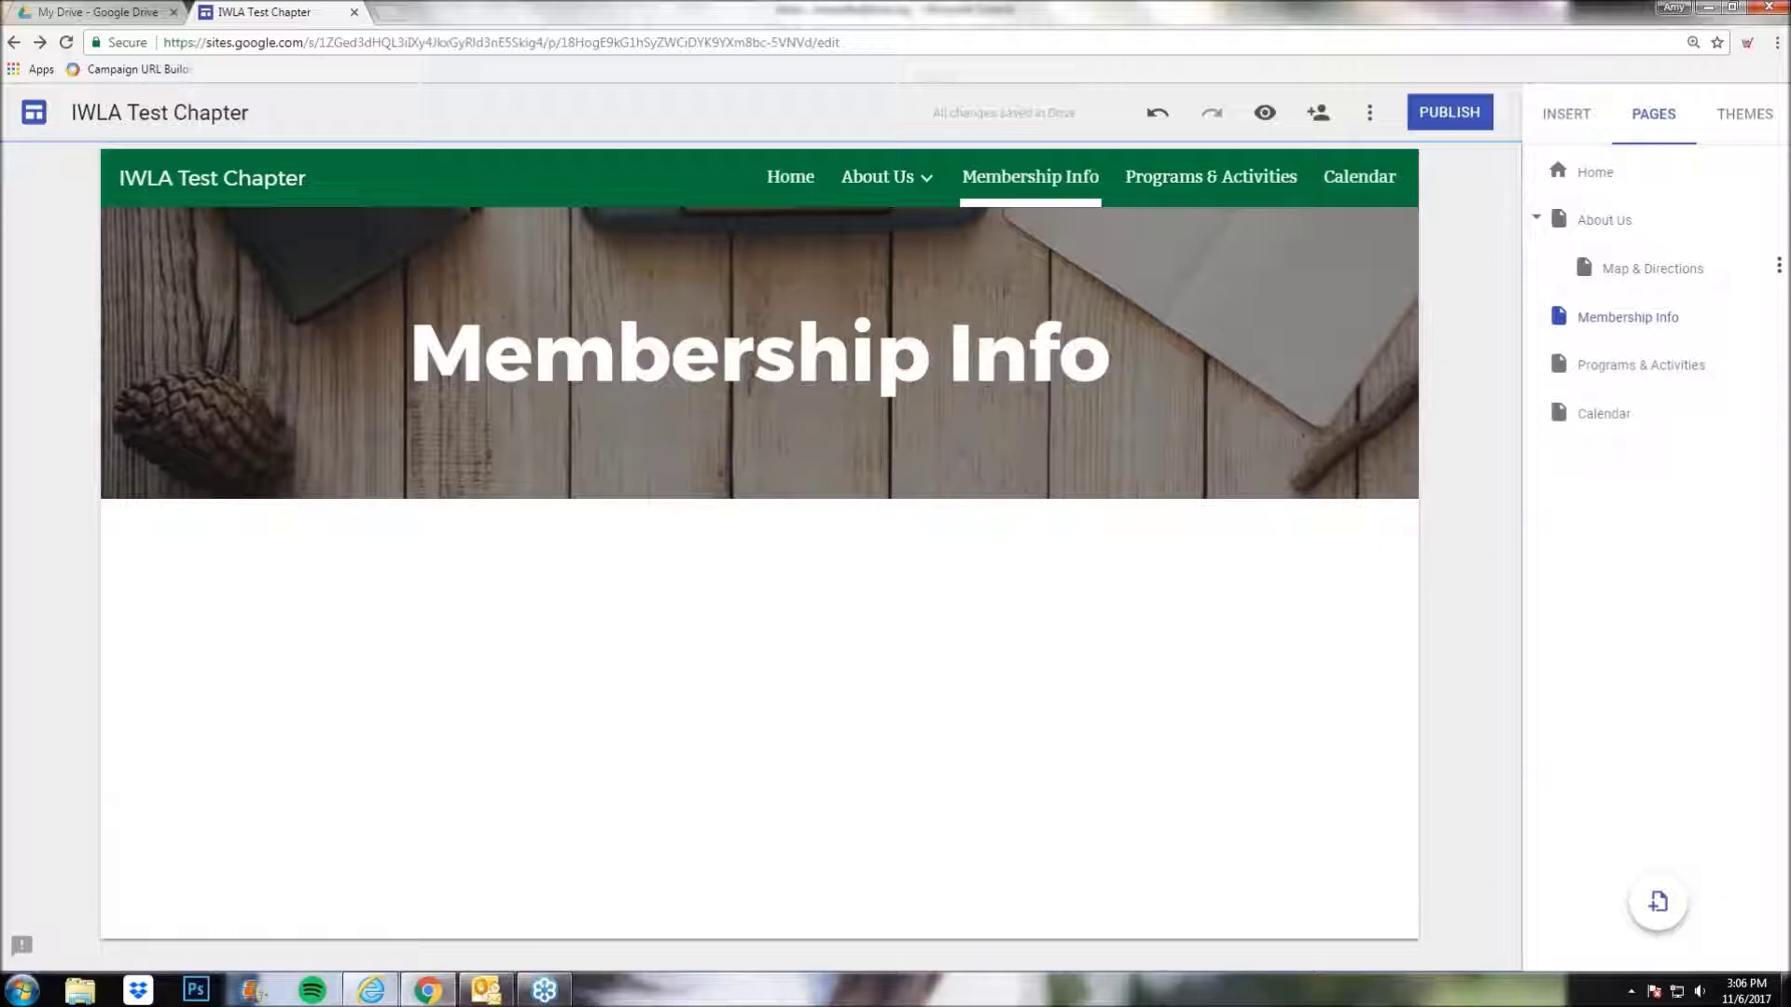
- Browse the Docs files and the Website Photos Drive folder available for insertion, without adding anything to the page
left_click(1566, 114)
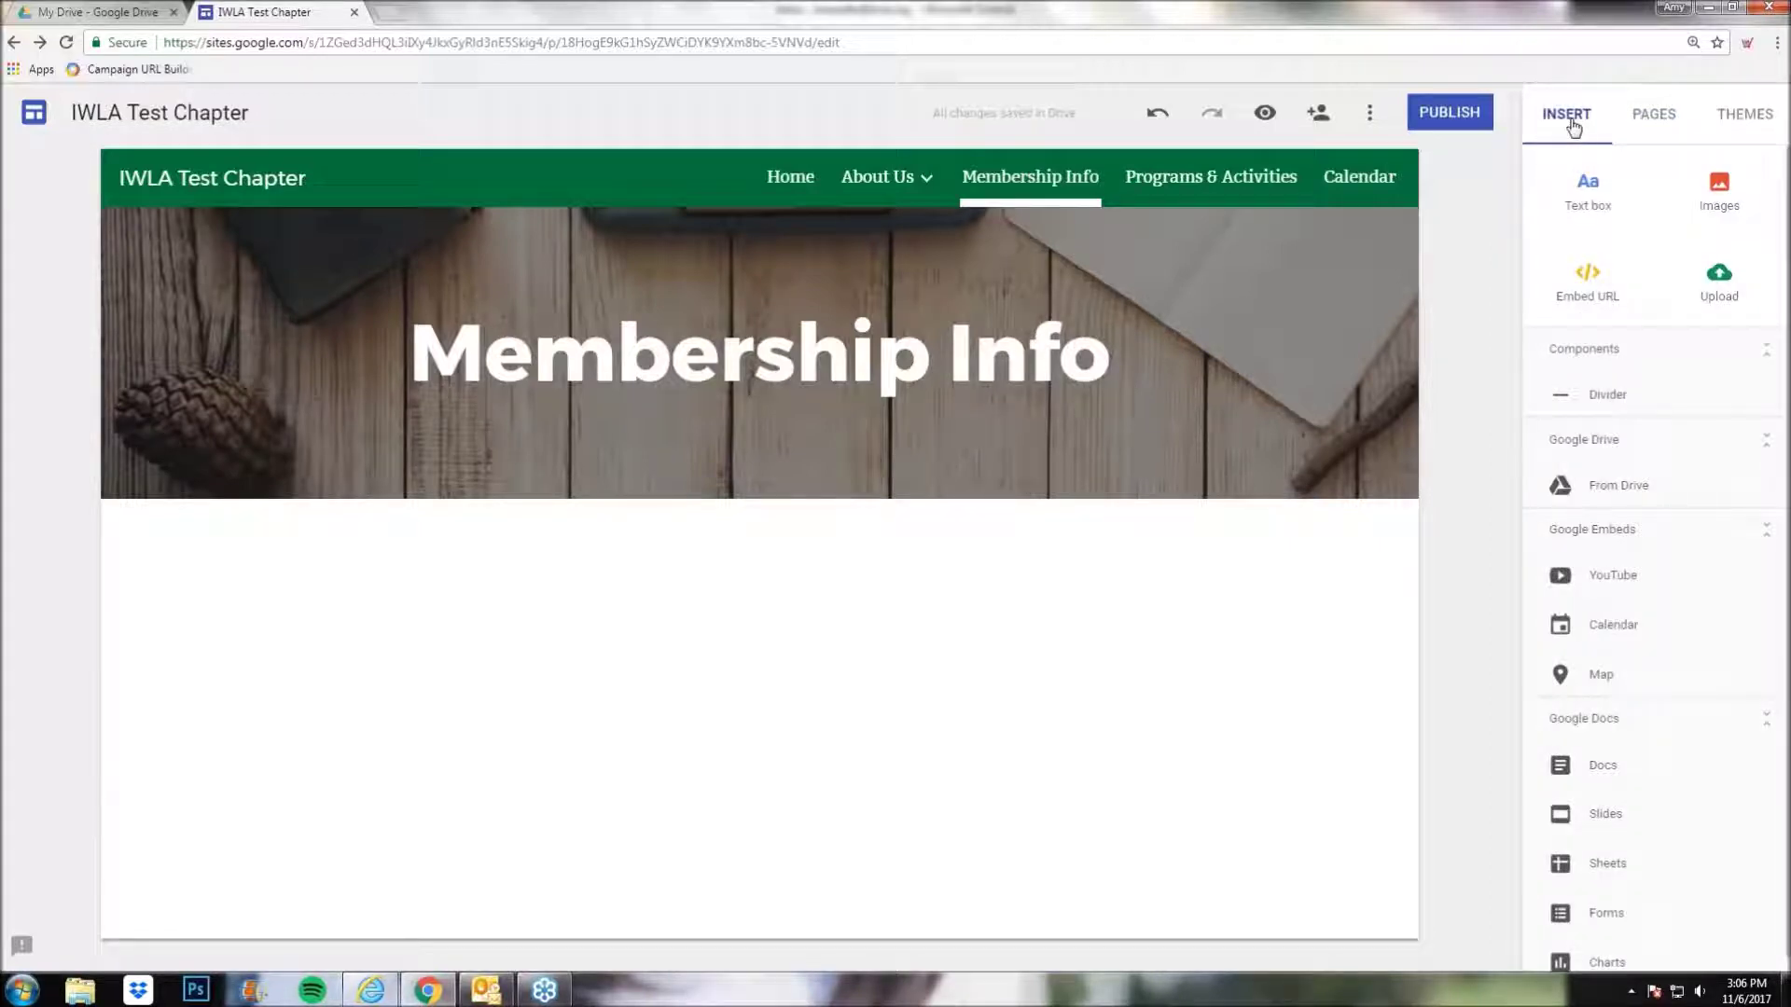
scroll(1658, 829, "down", 1)
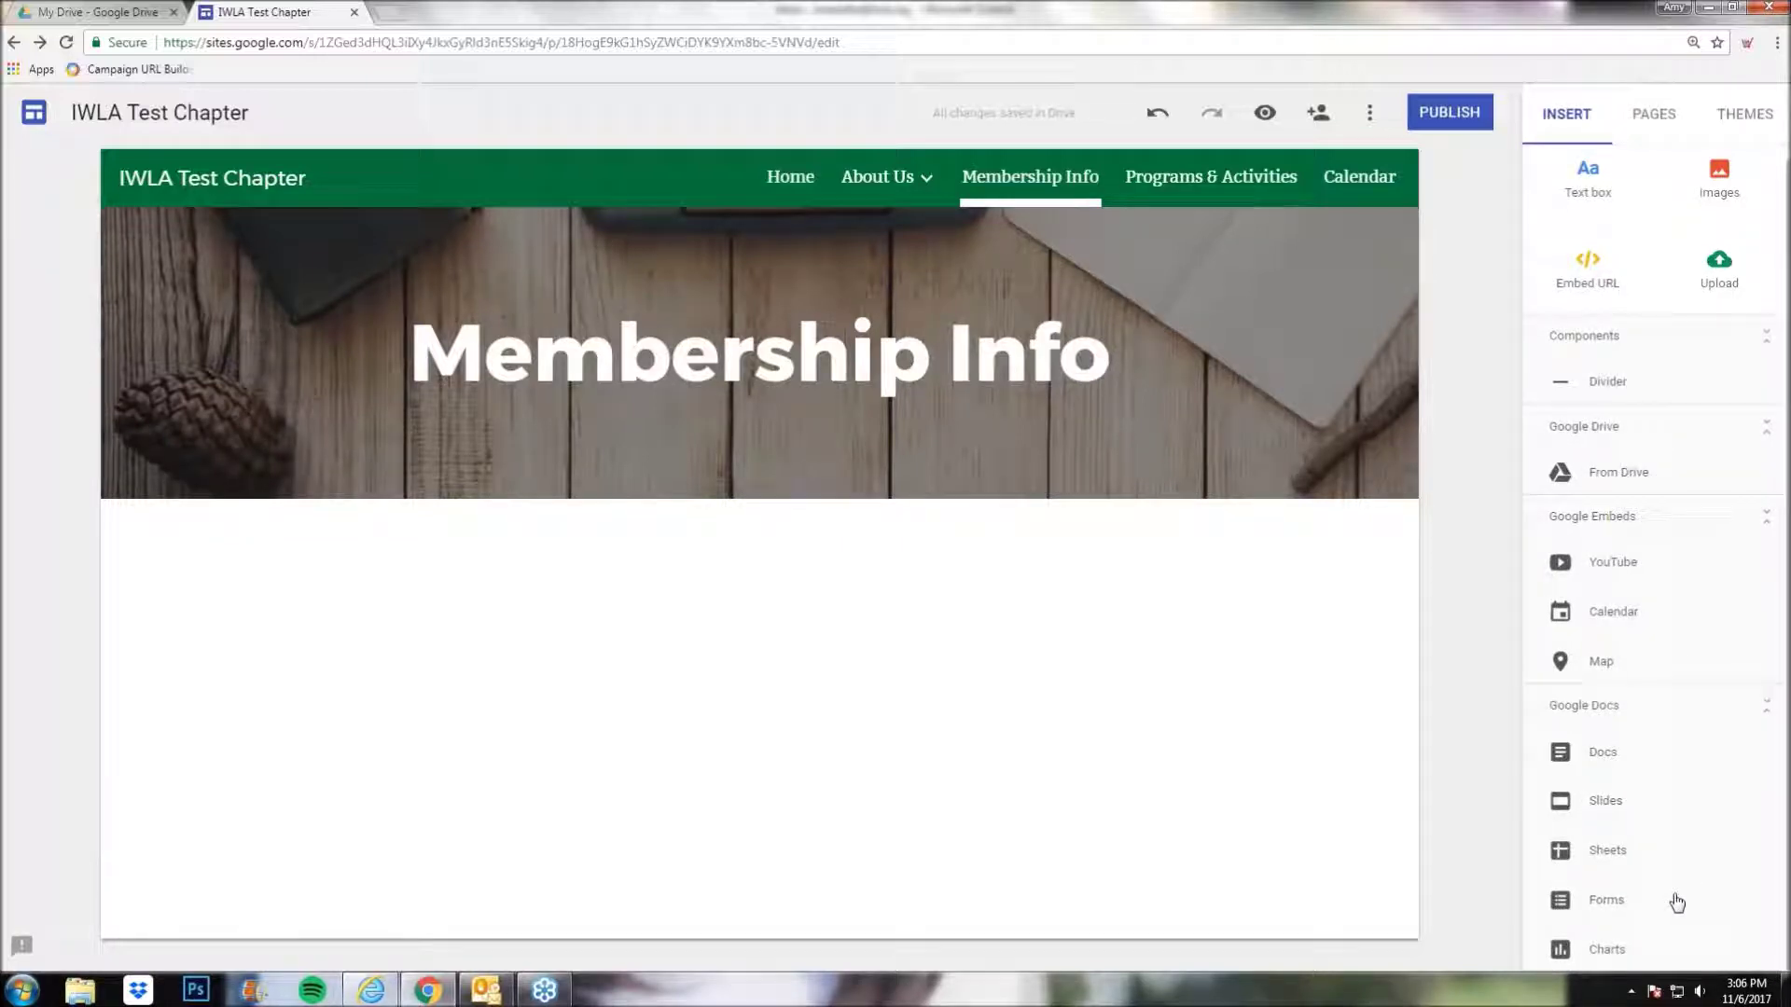
left_click(1604, 756)
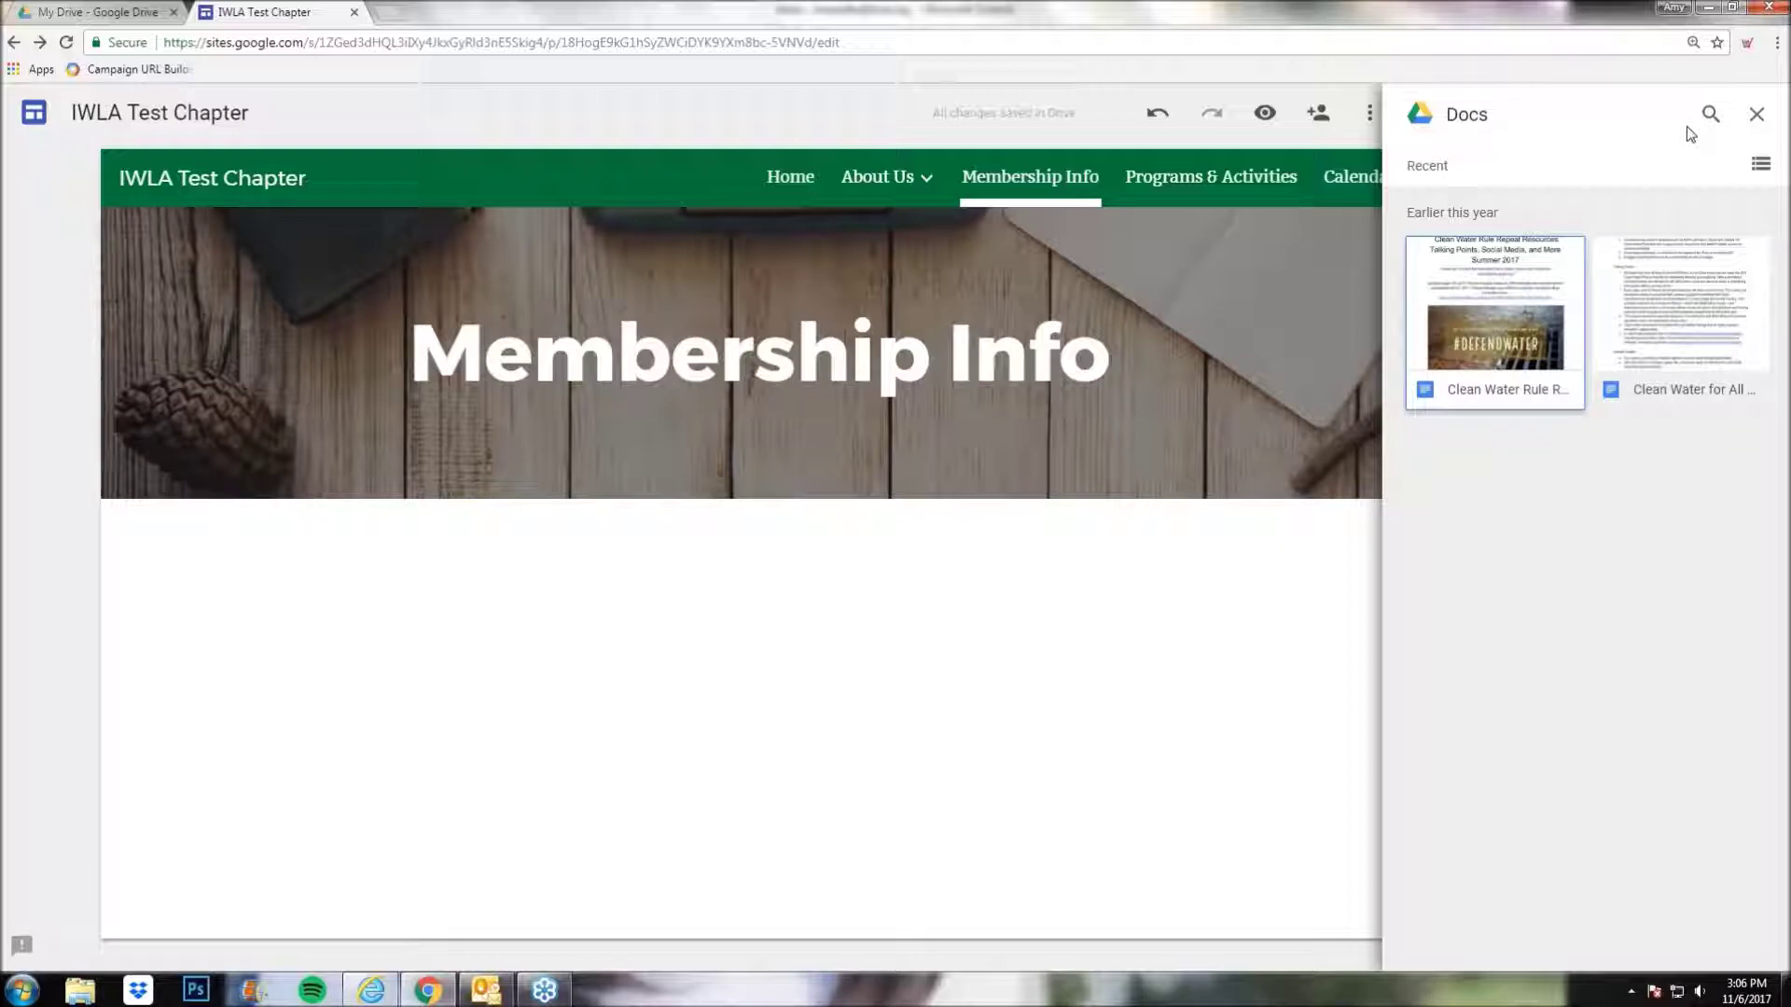
left_click(1758, 115)
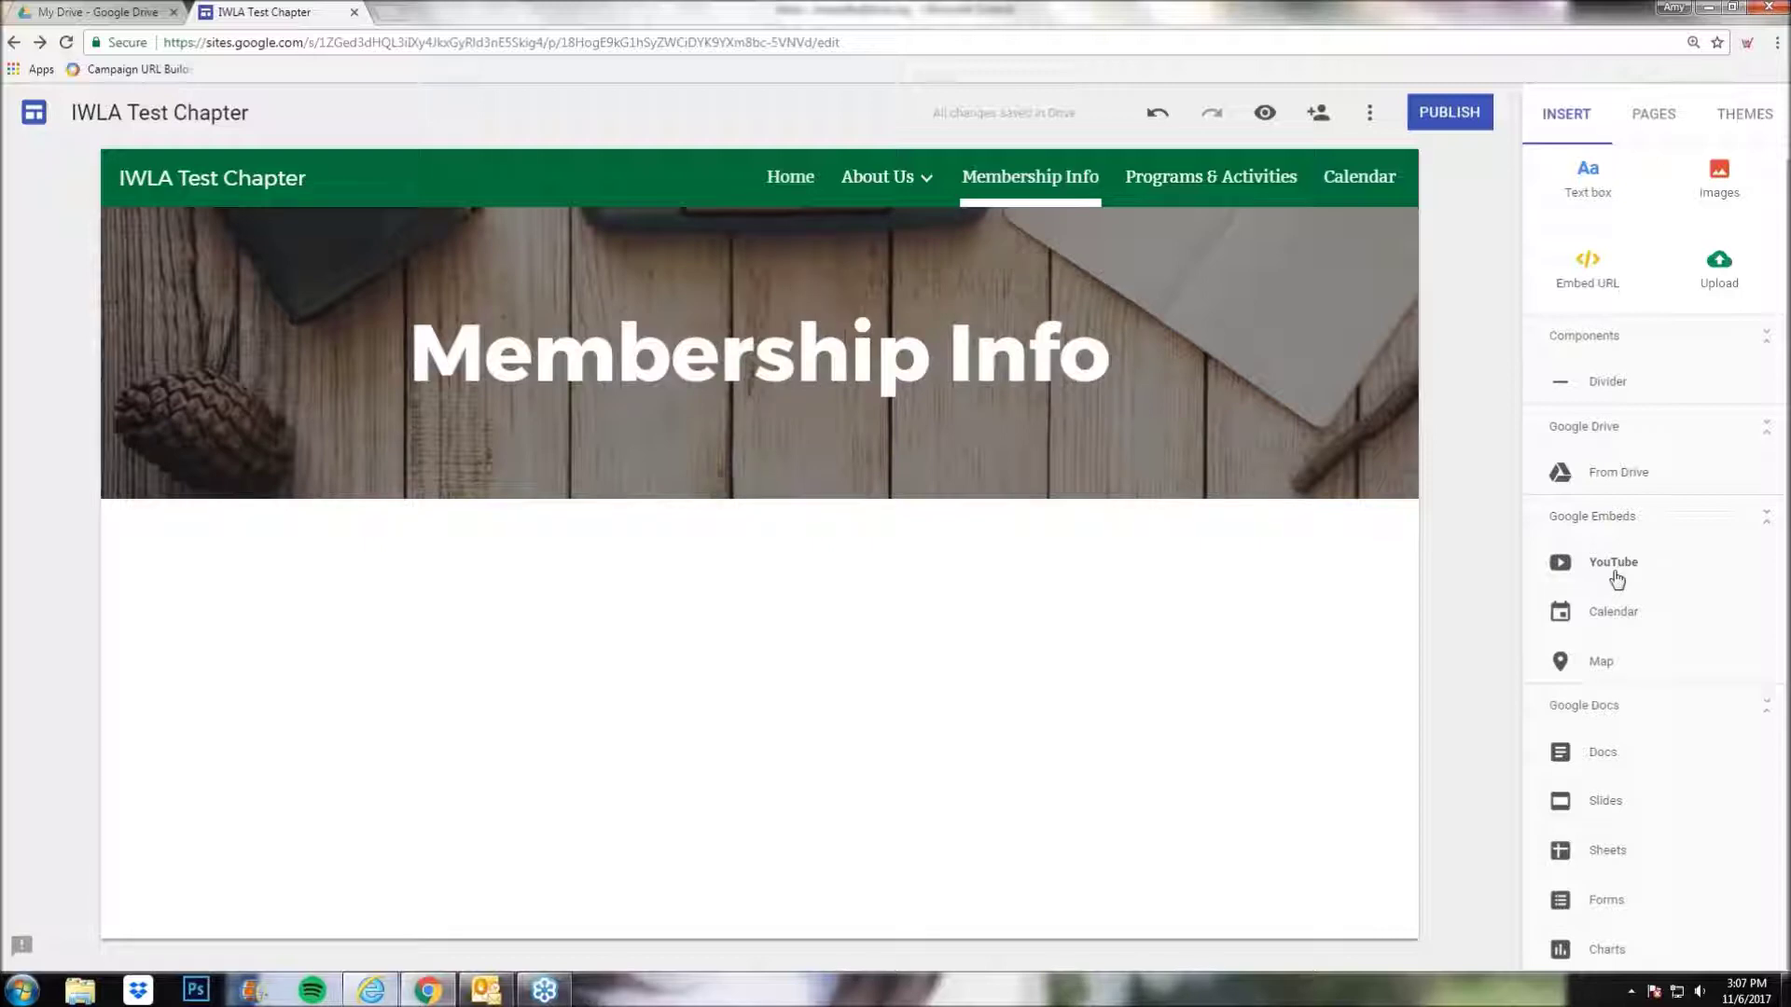
left_click(1608, 483)
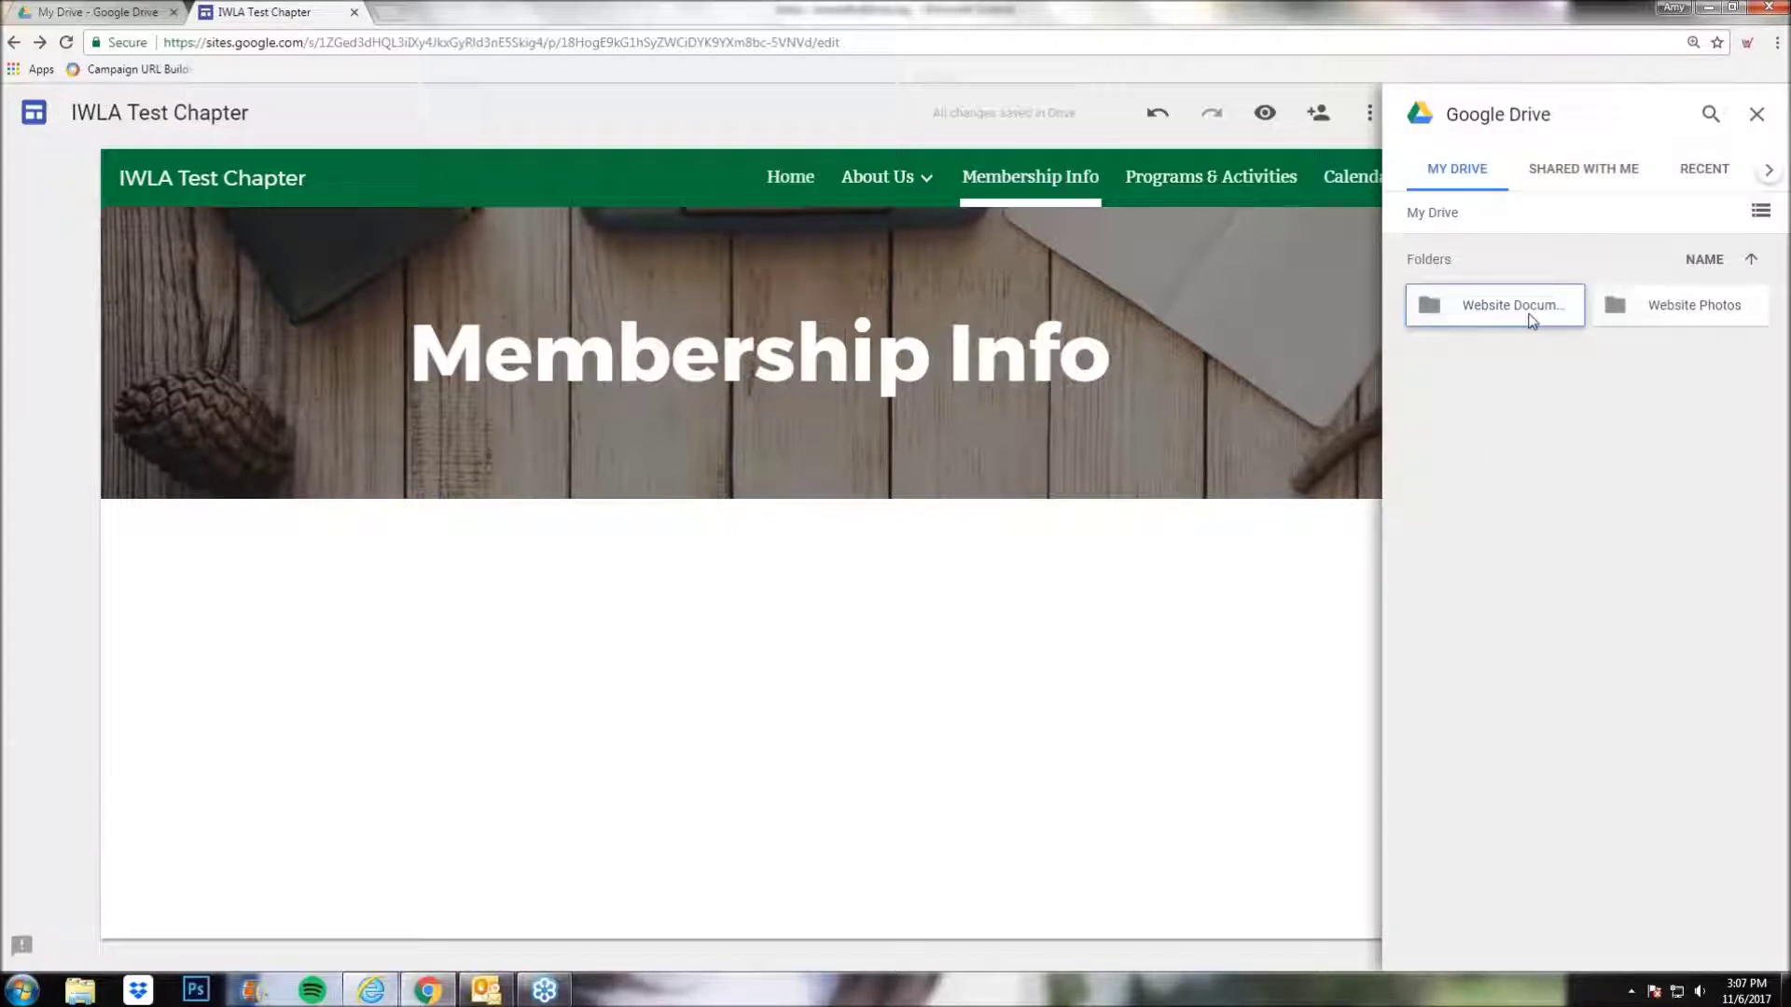
double_click(1660, 316)
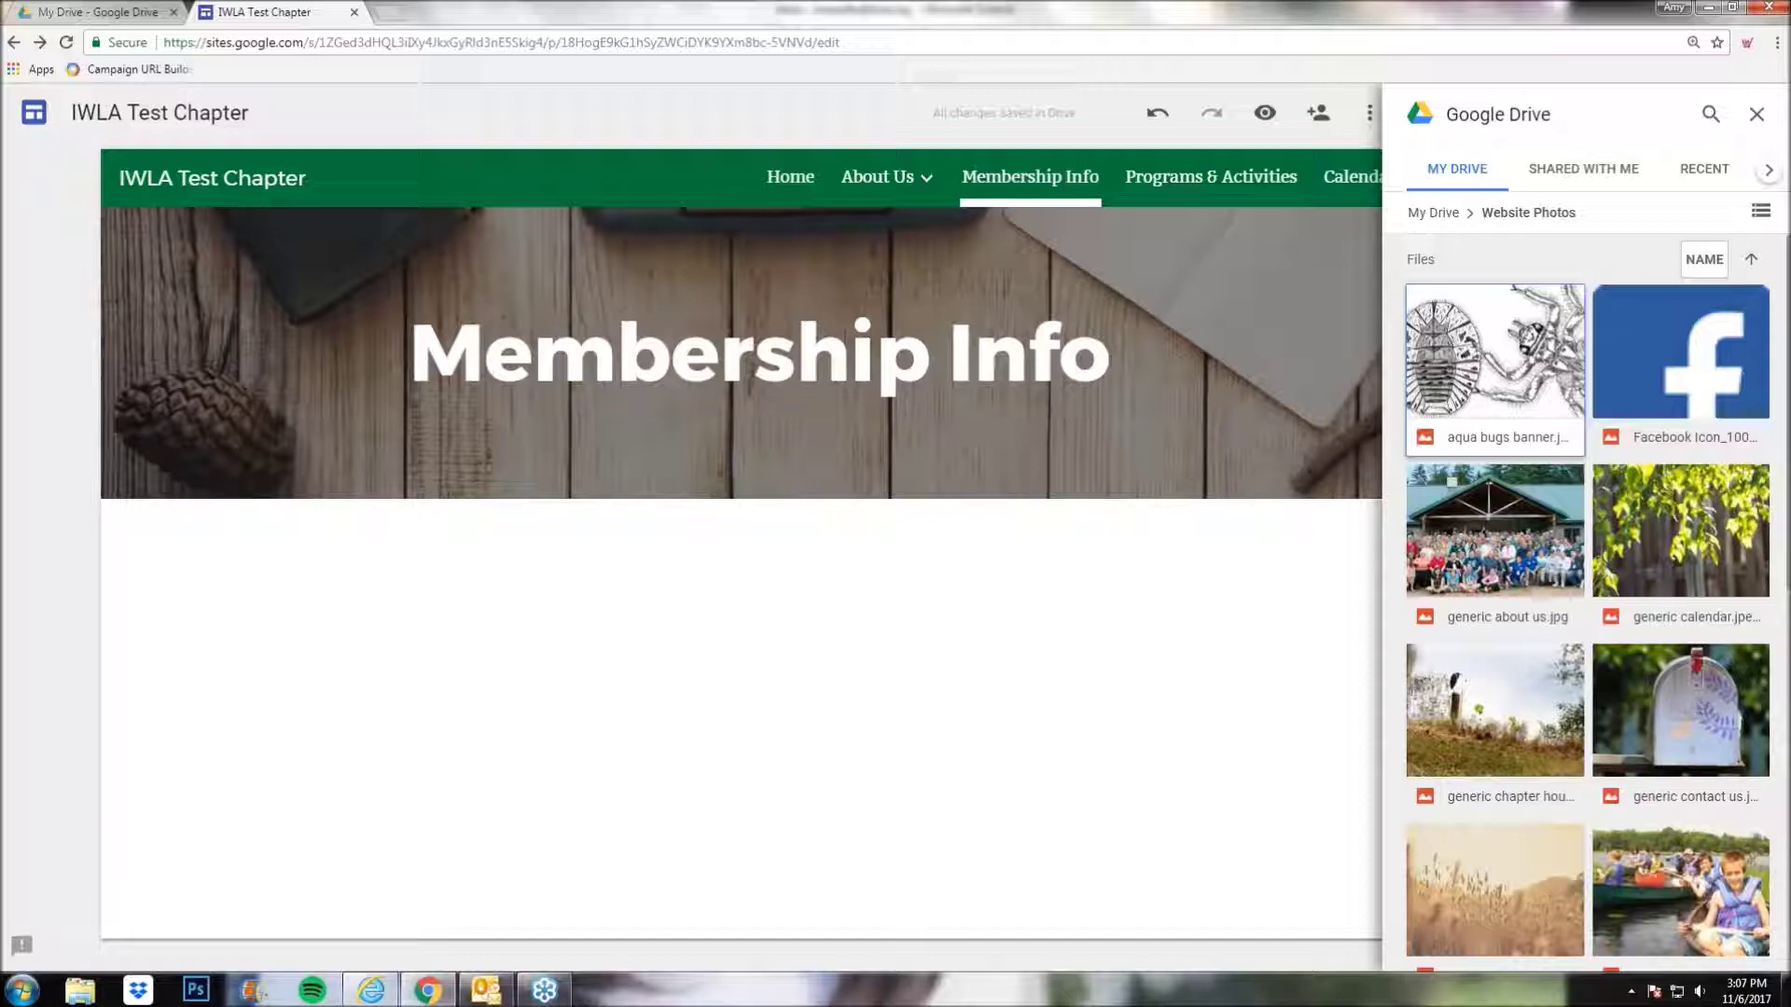
left_click(1756, 114)
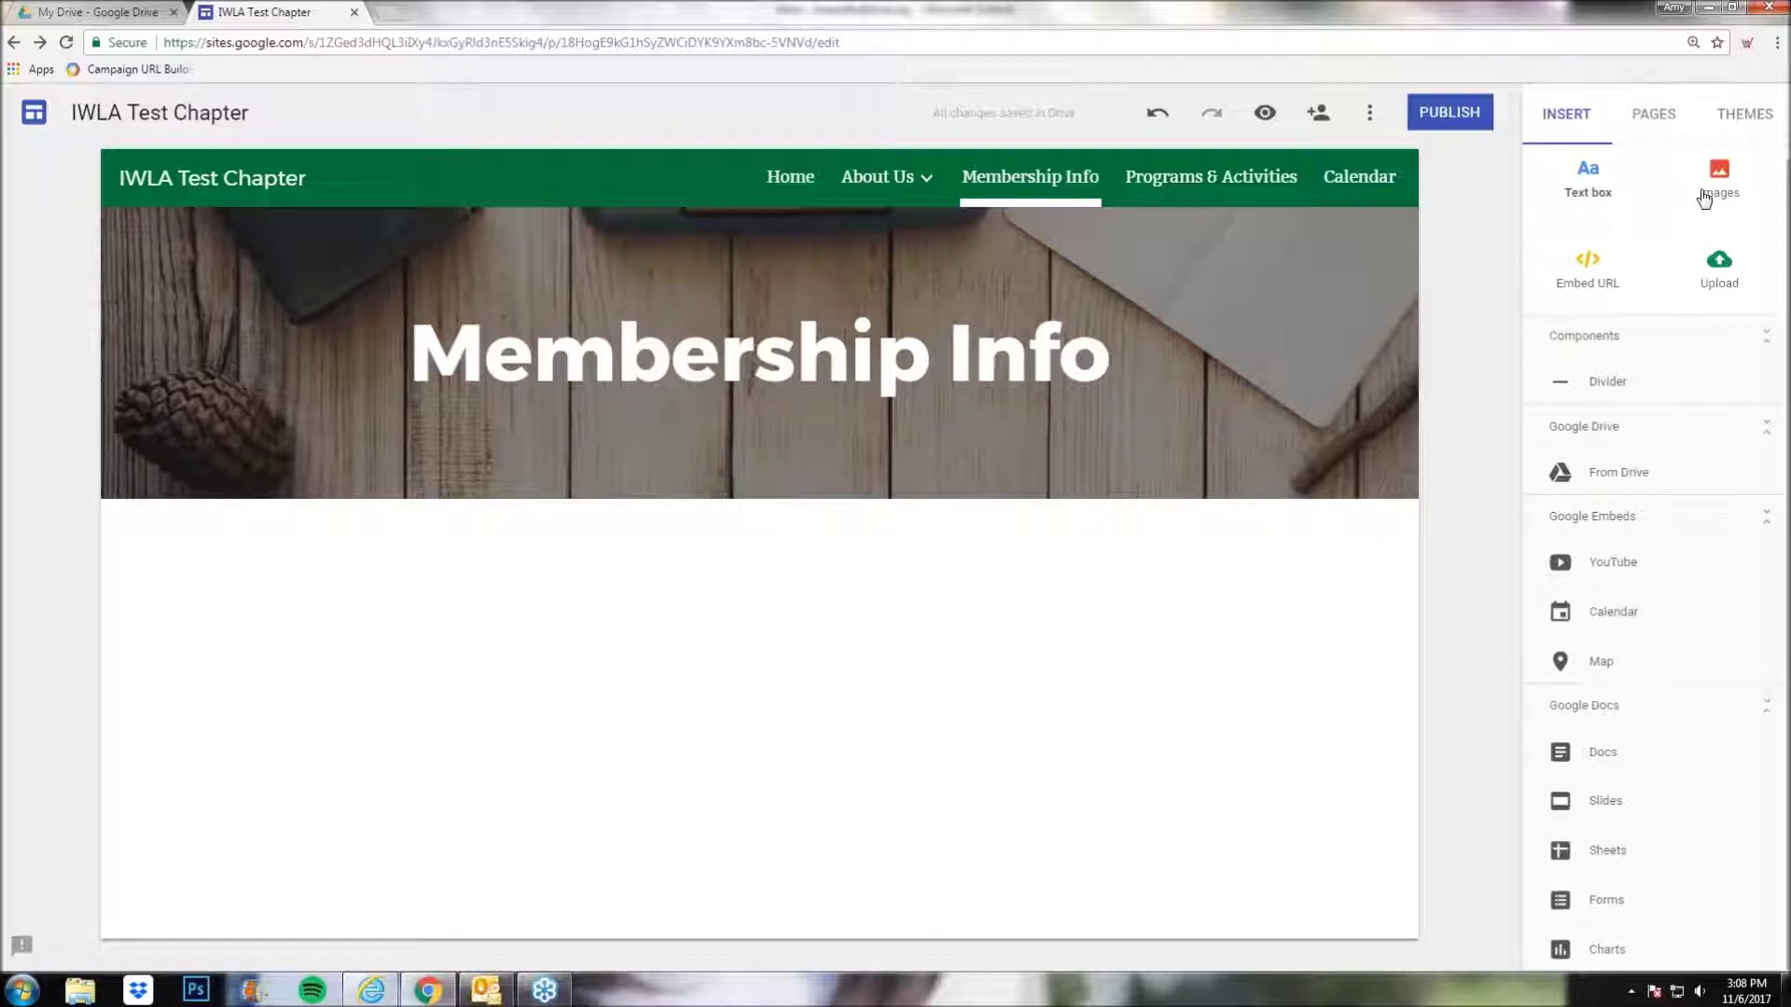
- View the options for uploading an image file and embedding a web URL, cancelling both
left_click(1726, 266)
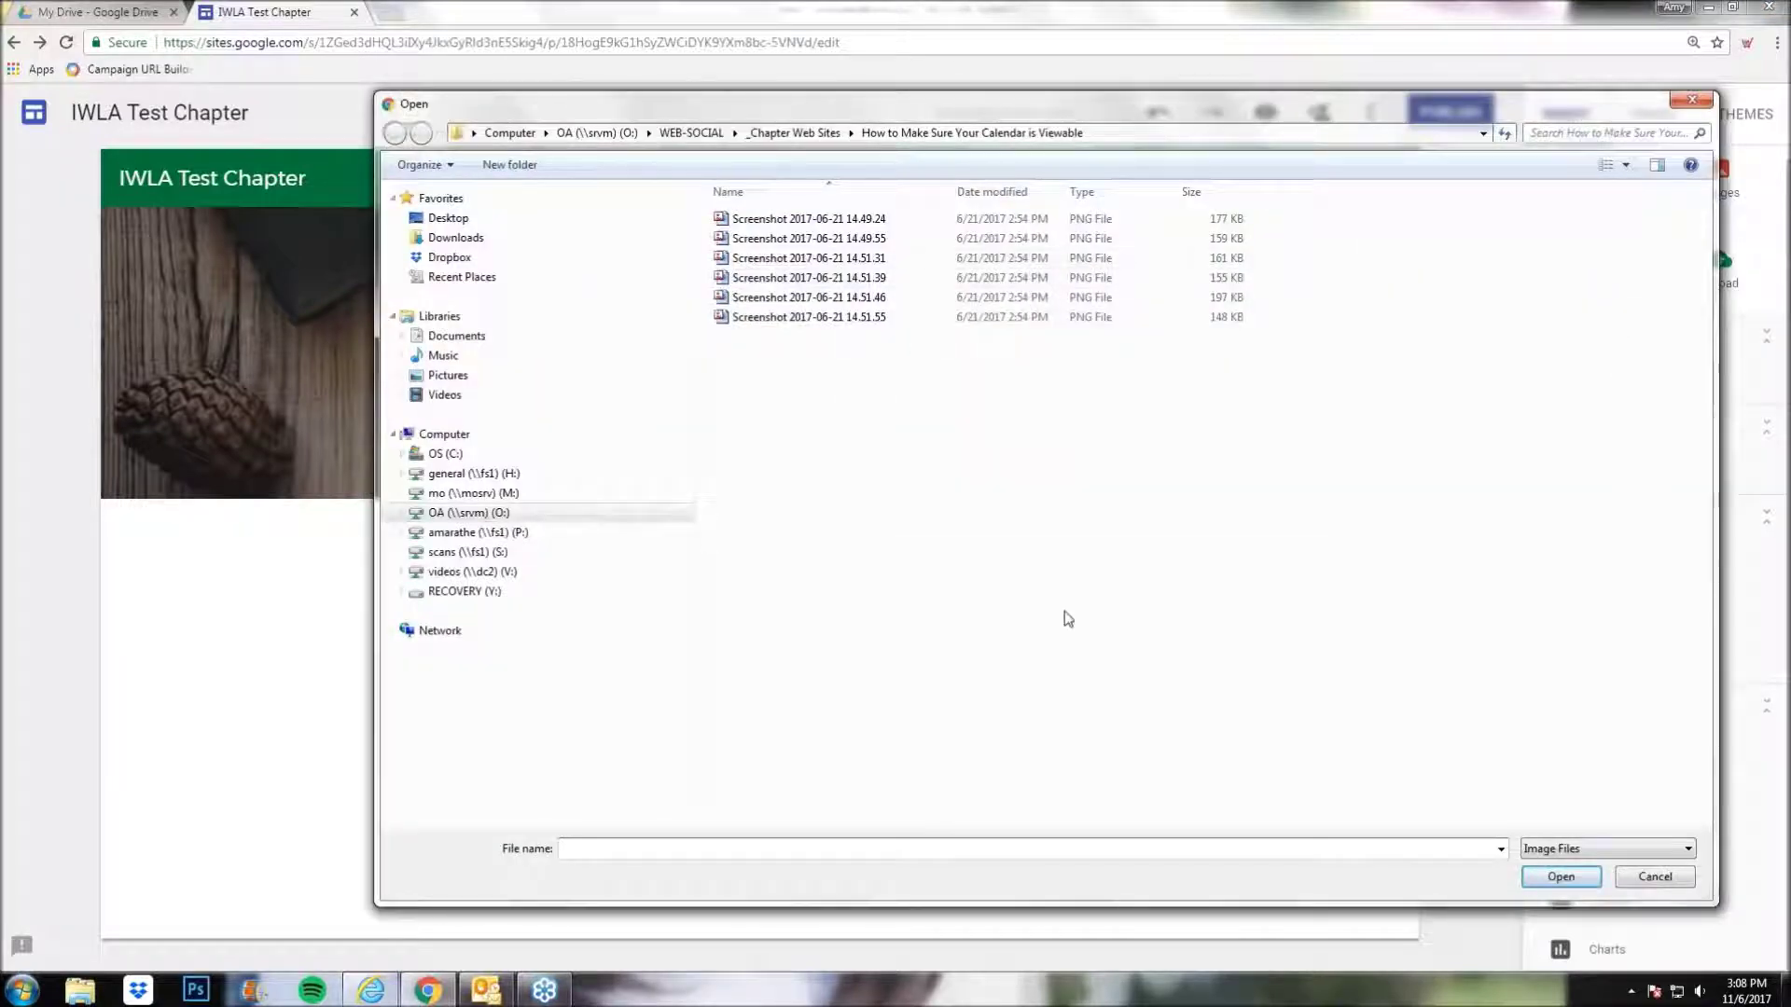
left_click(1655, 877)
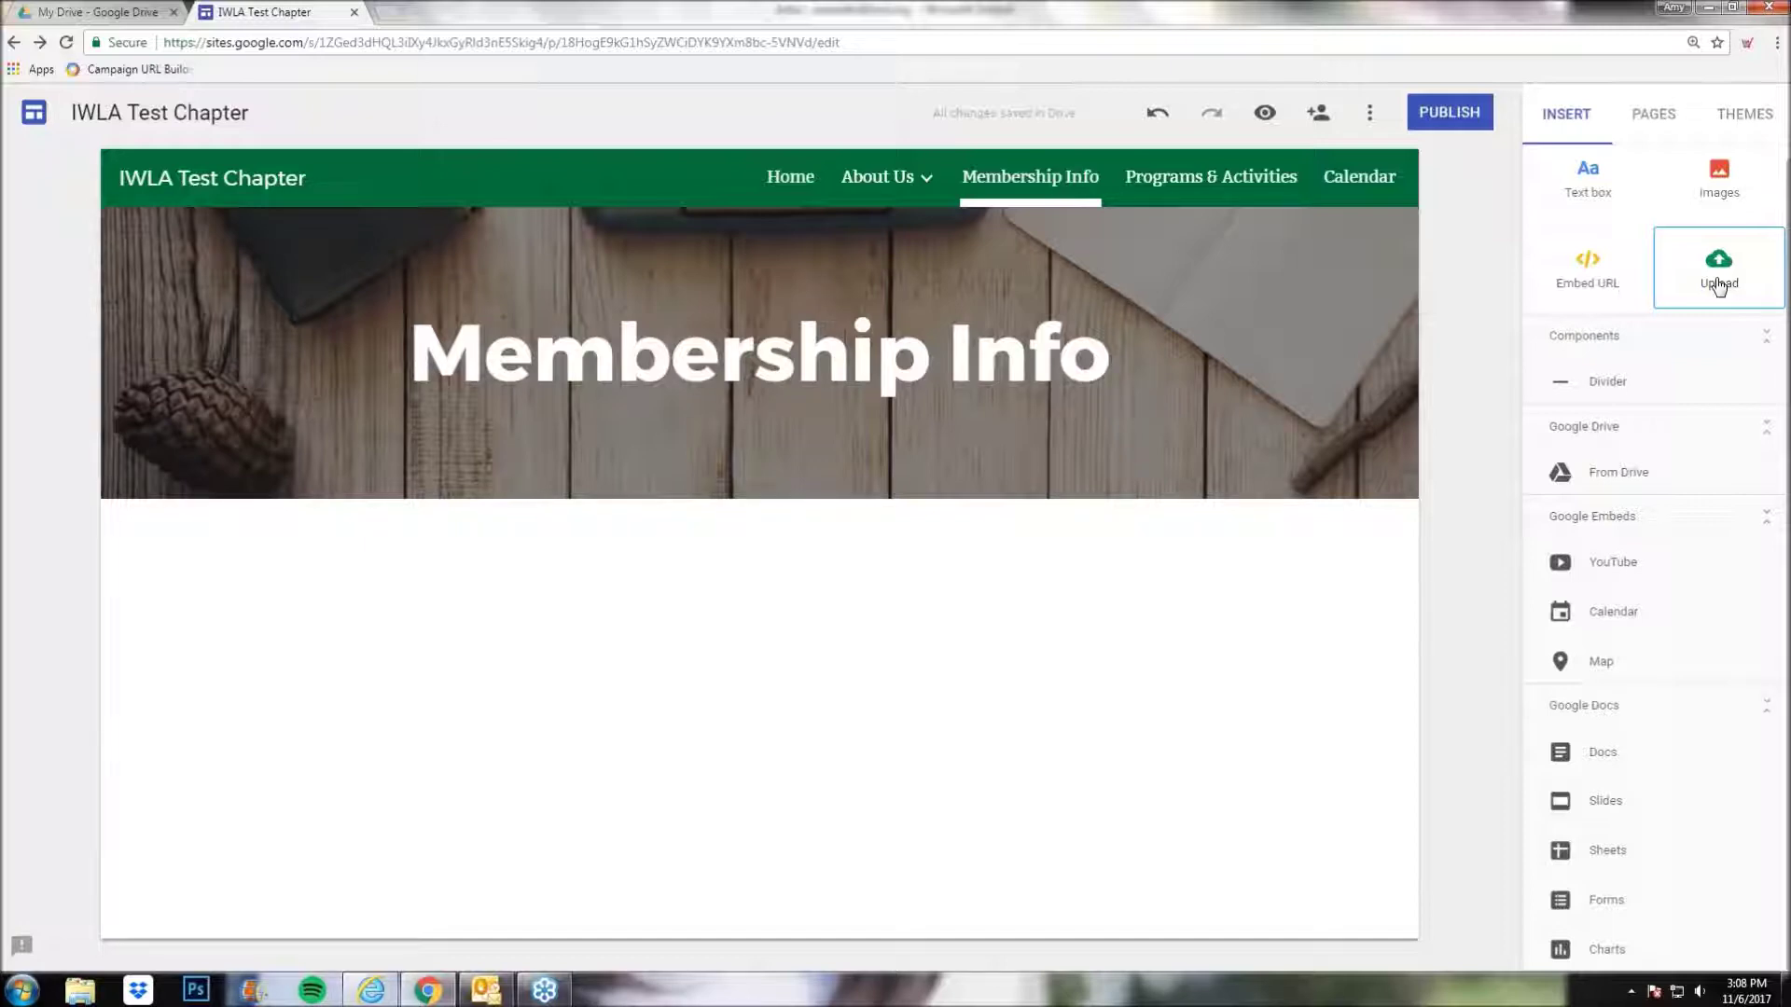
left_click(1587, 270)
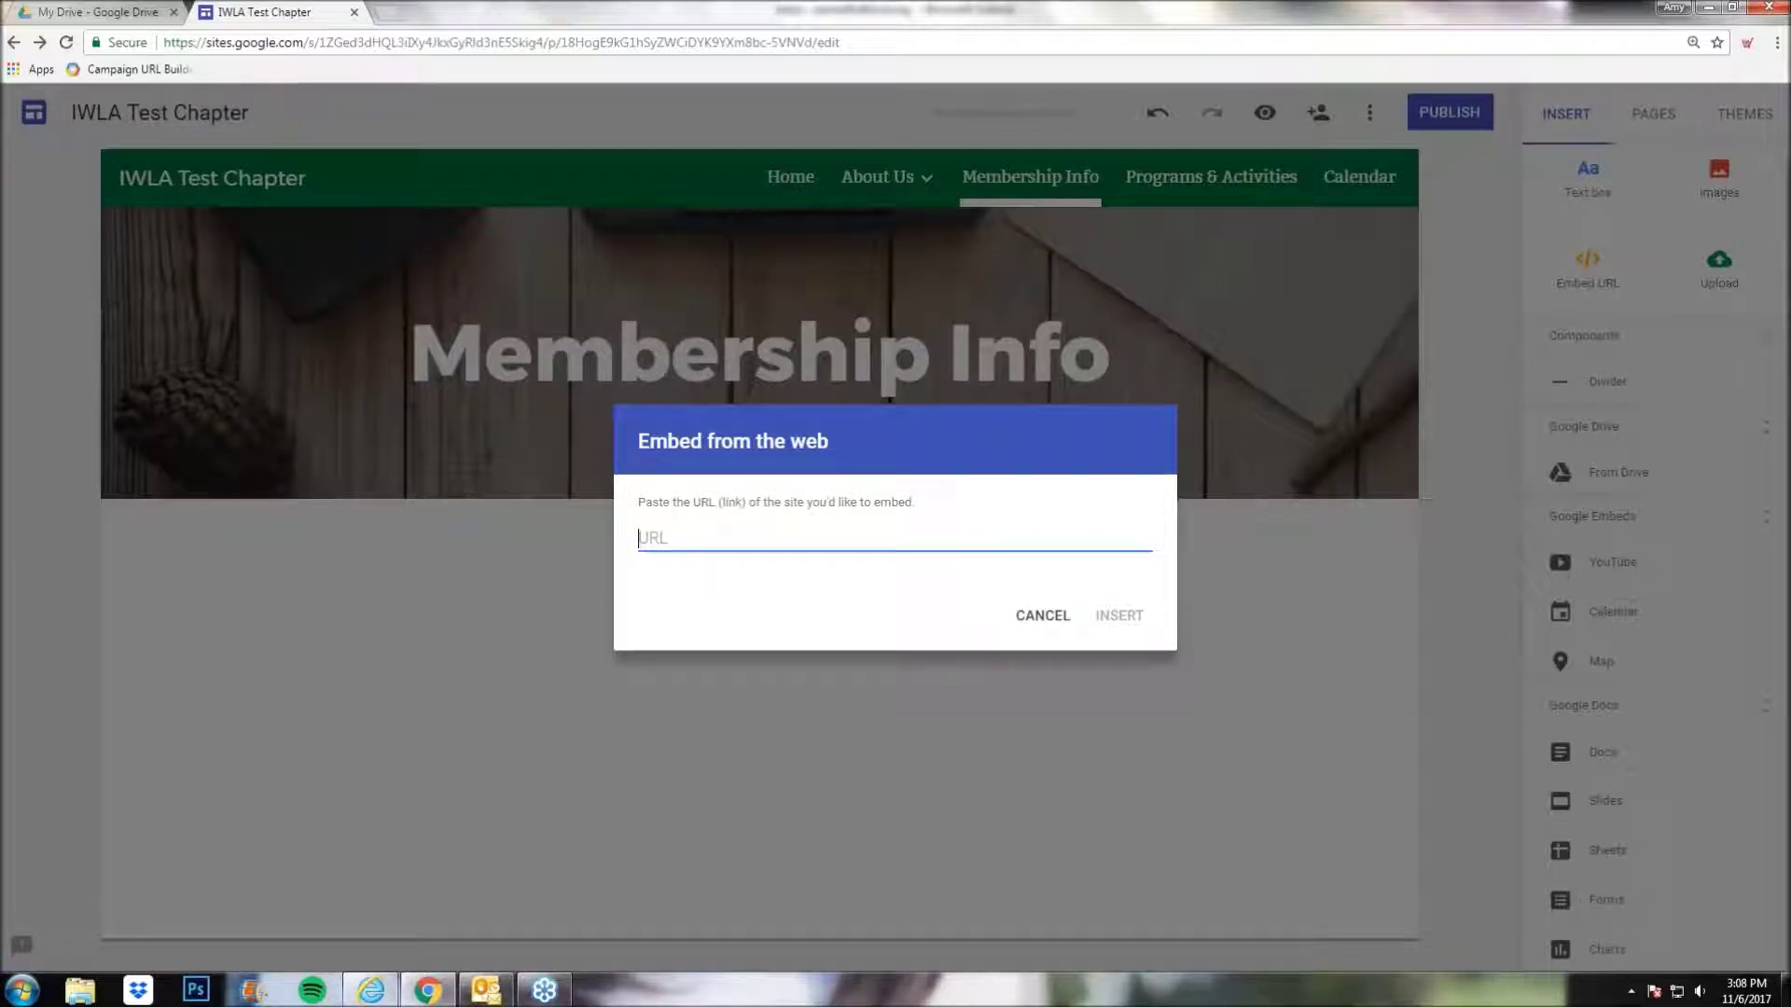
key("Escape")
- Browse the recent Google Drive images for insertion and pick aqua bugs banner.jpg, but cancel without inserting it
left_click(1719, 182)
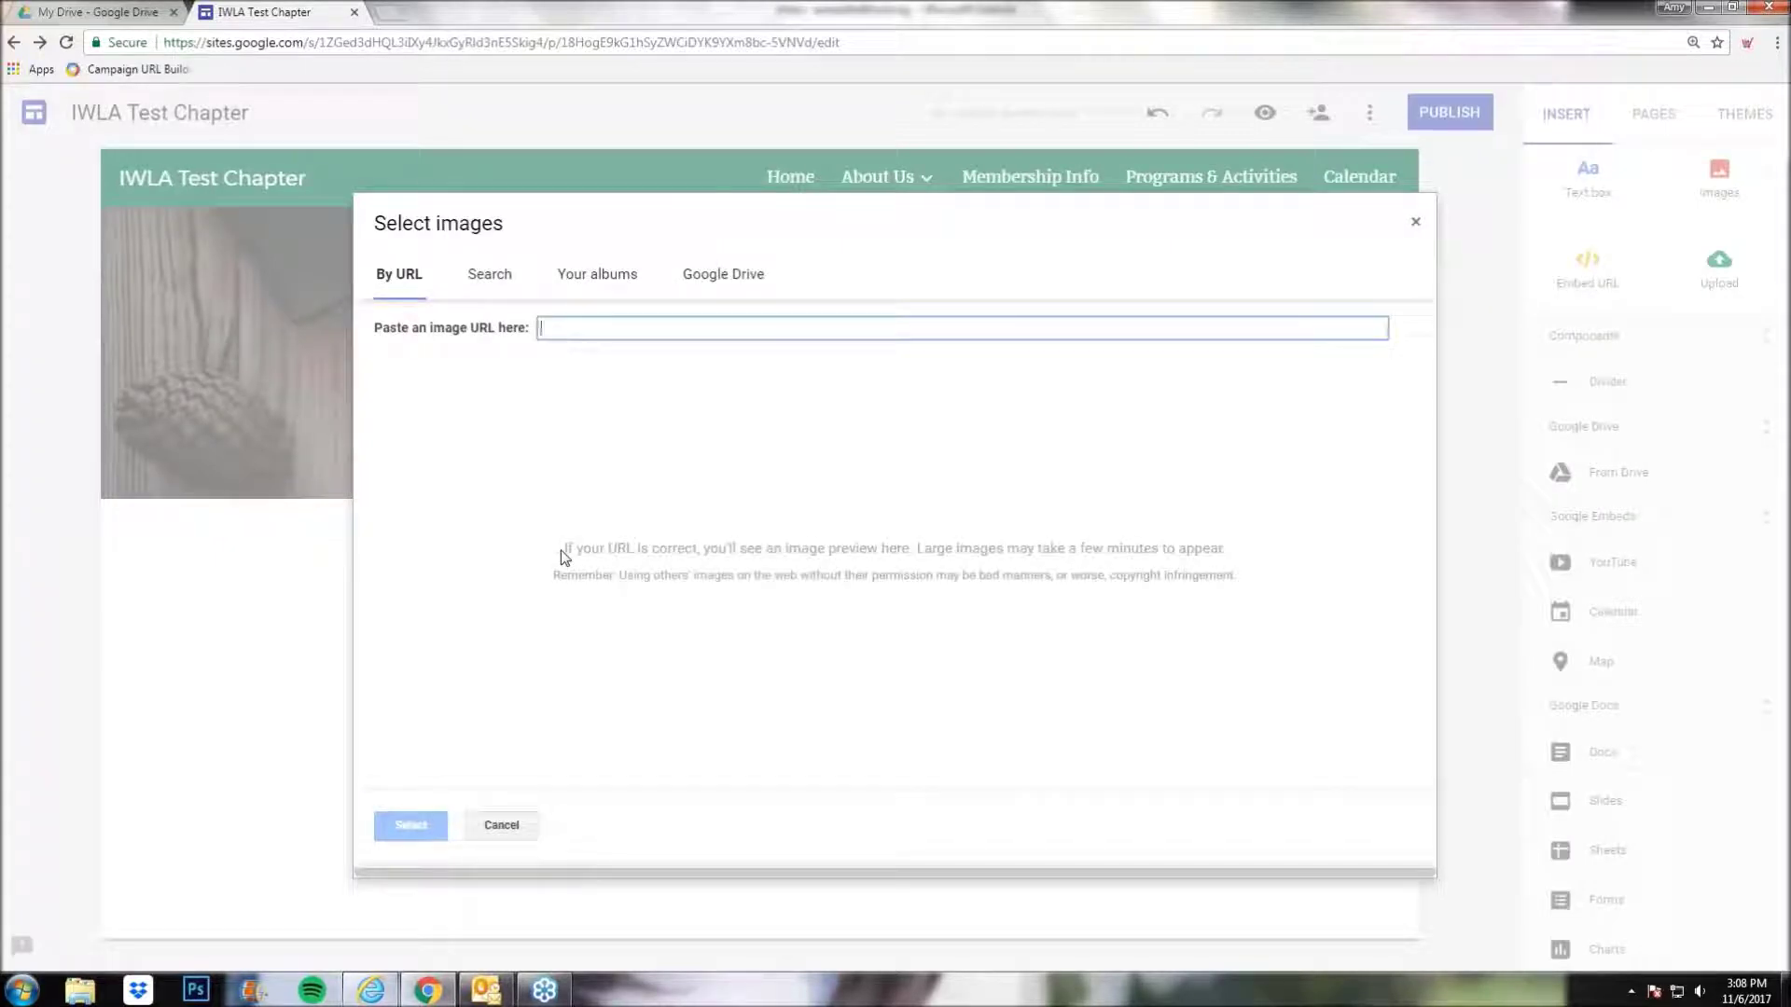
left_click(723, 280)
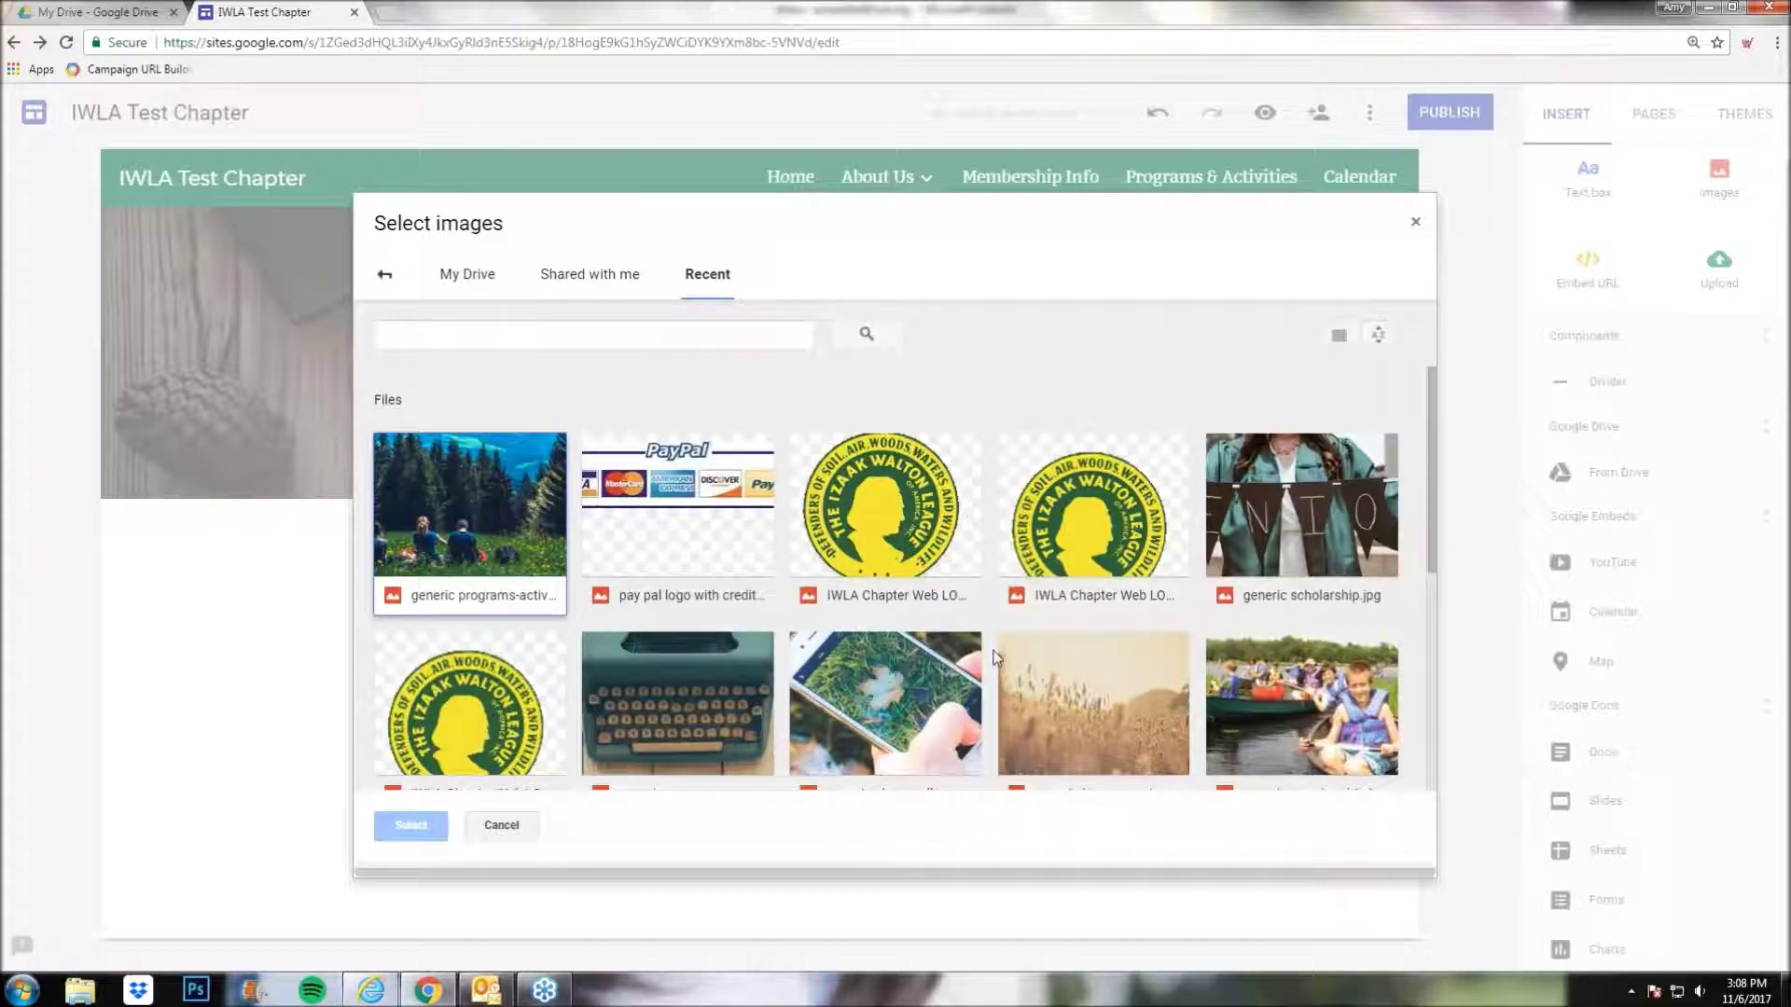
scroll(924, 651, "down", 5)
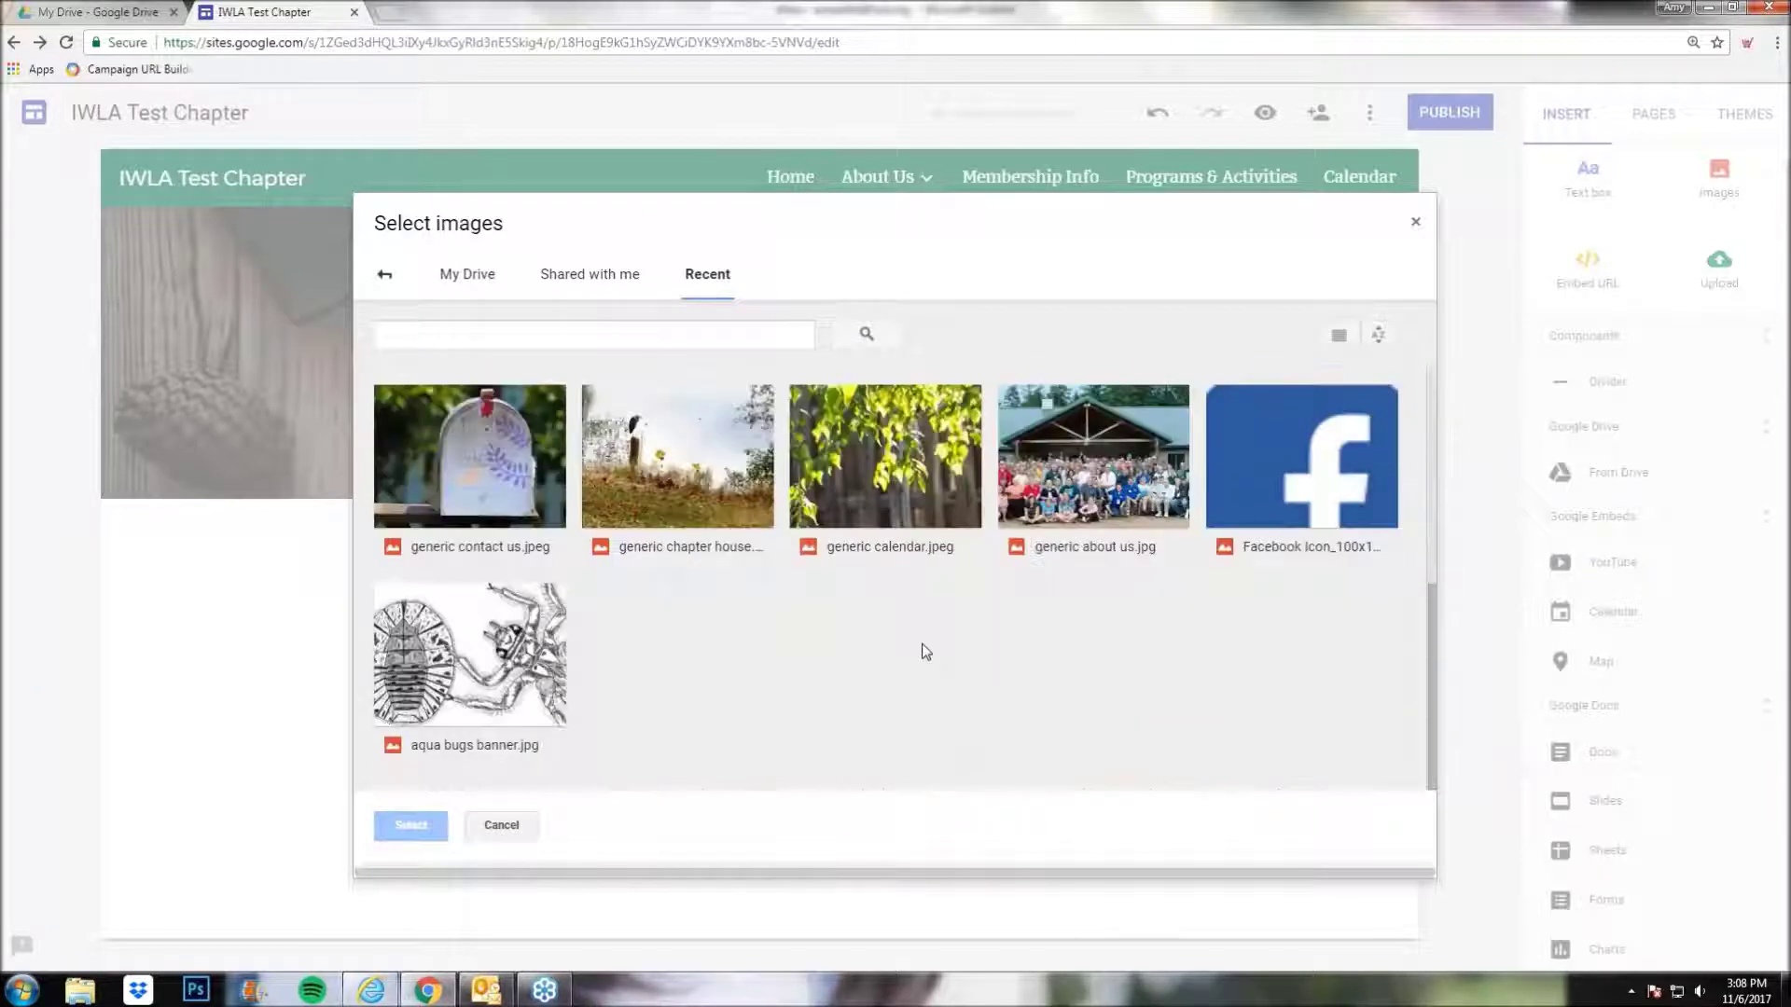
left_click(495, 664)
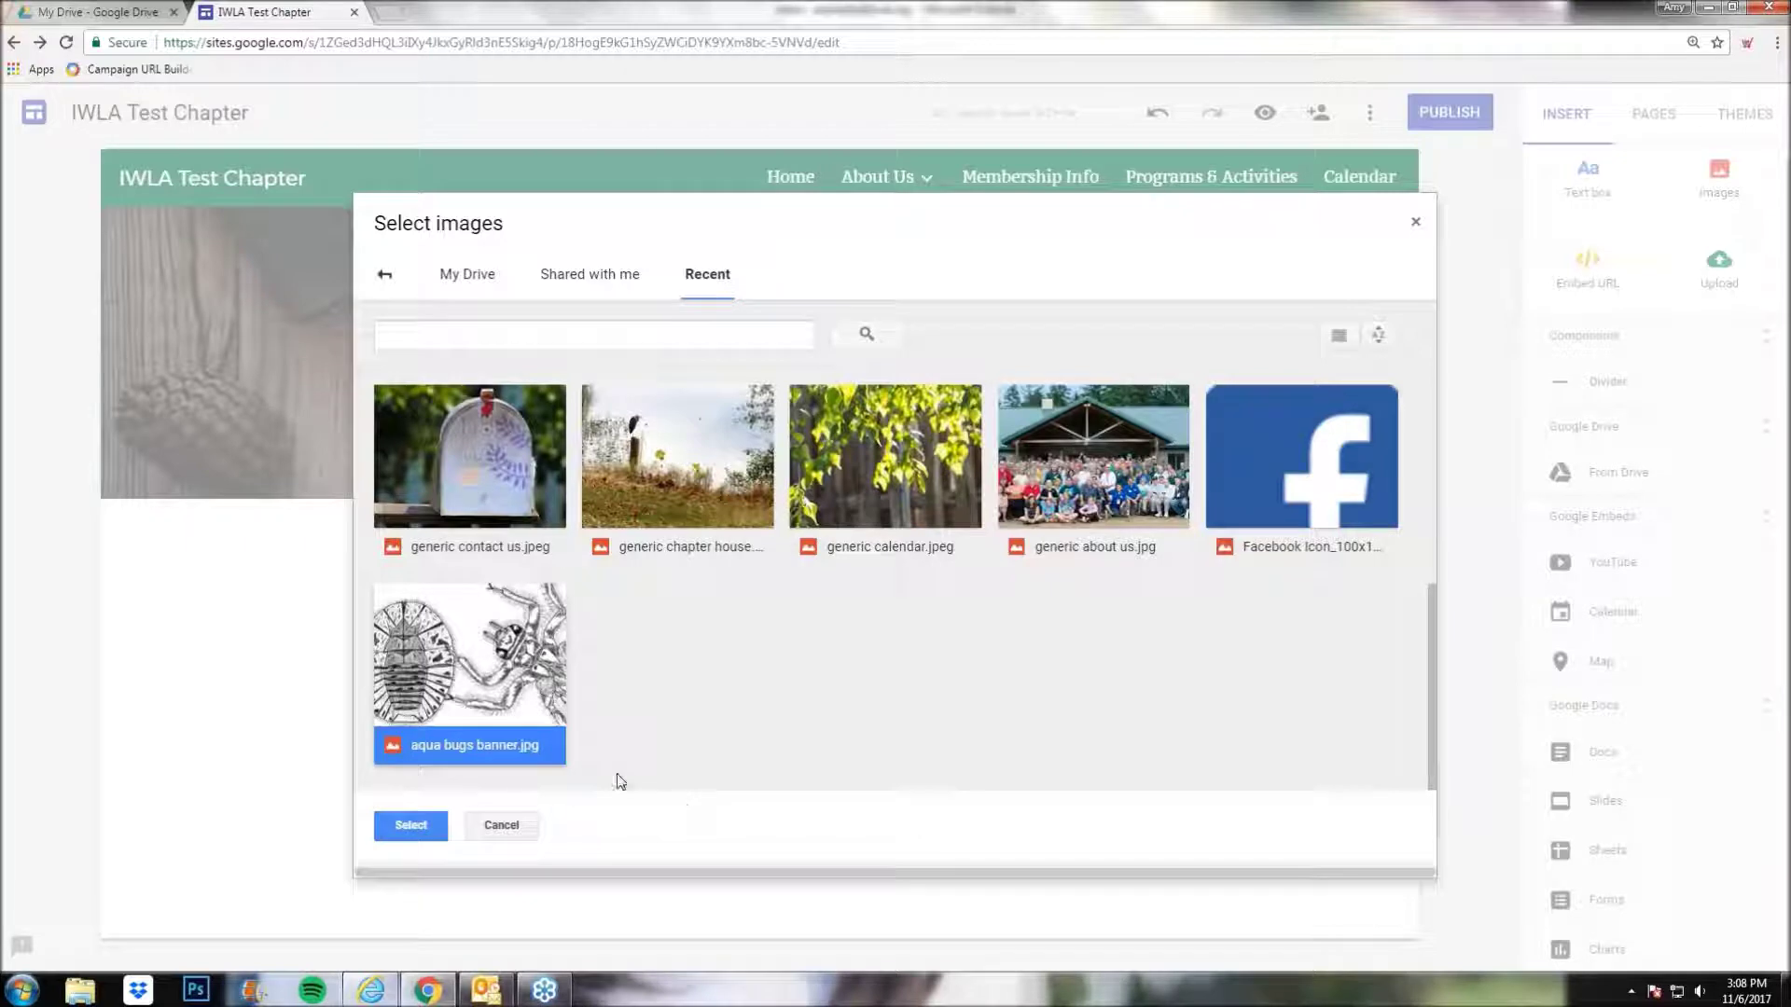
left_click(499, 827)
- Try adding an empty text box below the Membership Info header, and delete it
left_click(1583, 189)
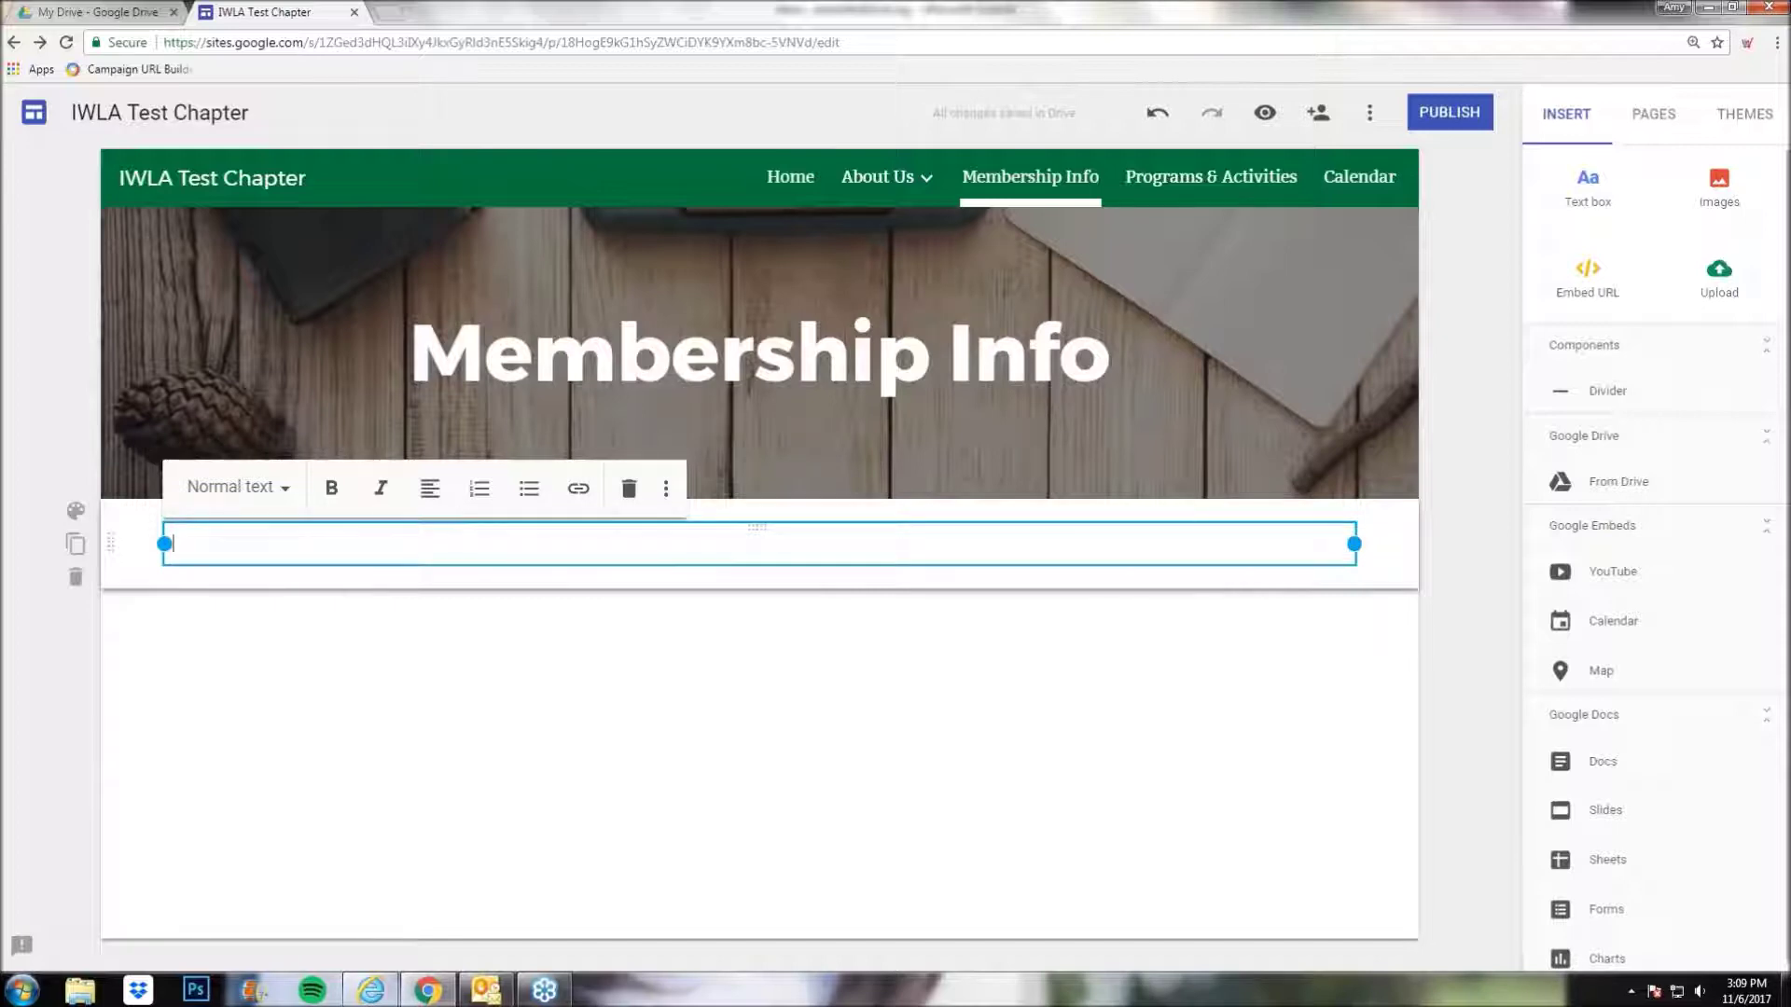
left_click(1467, 519)
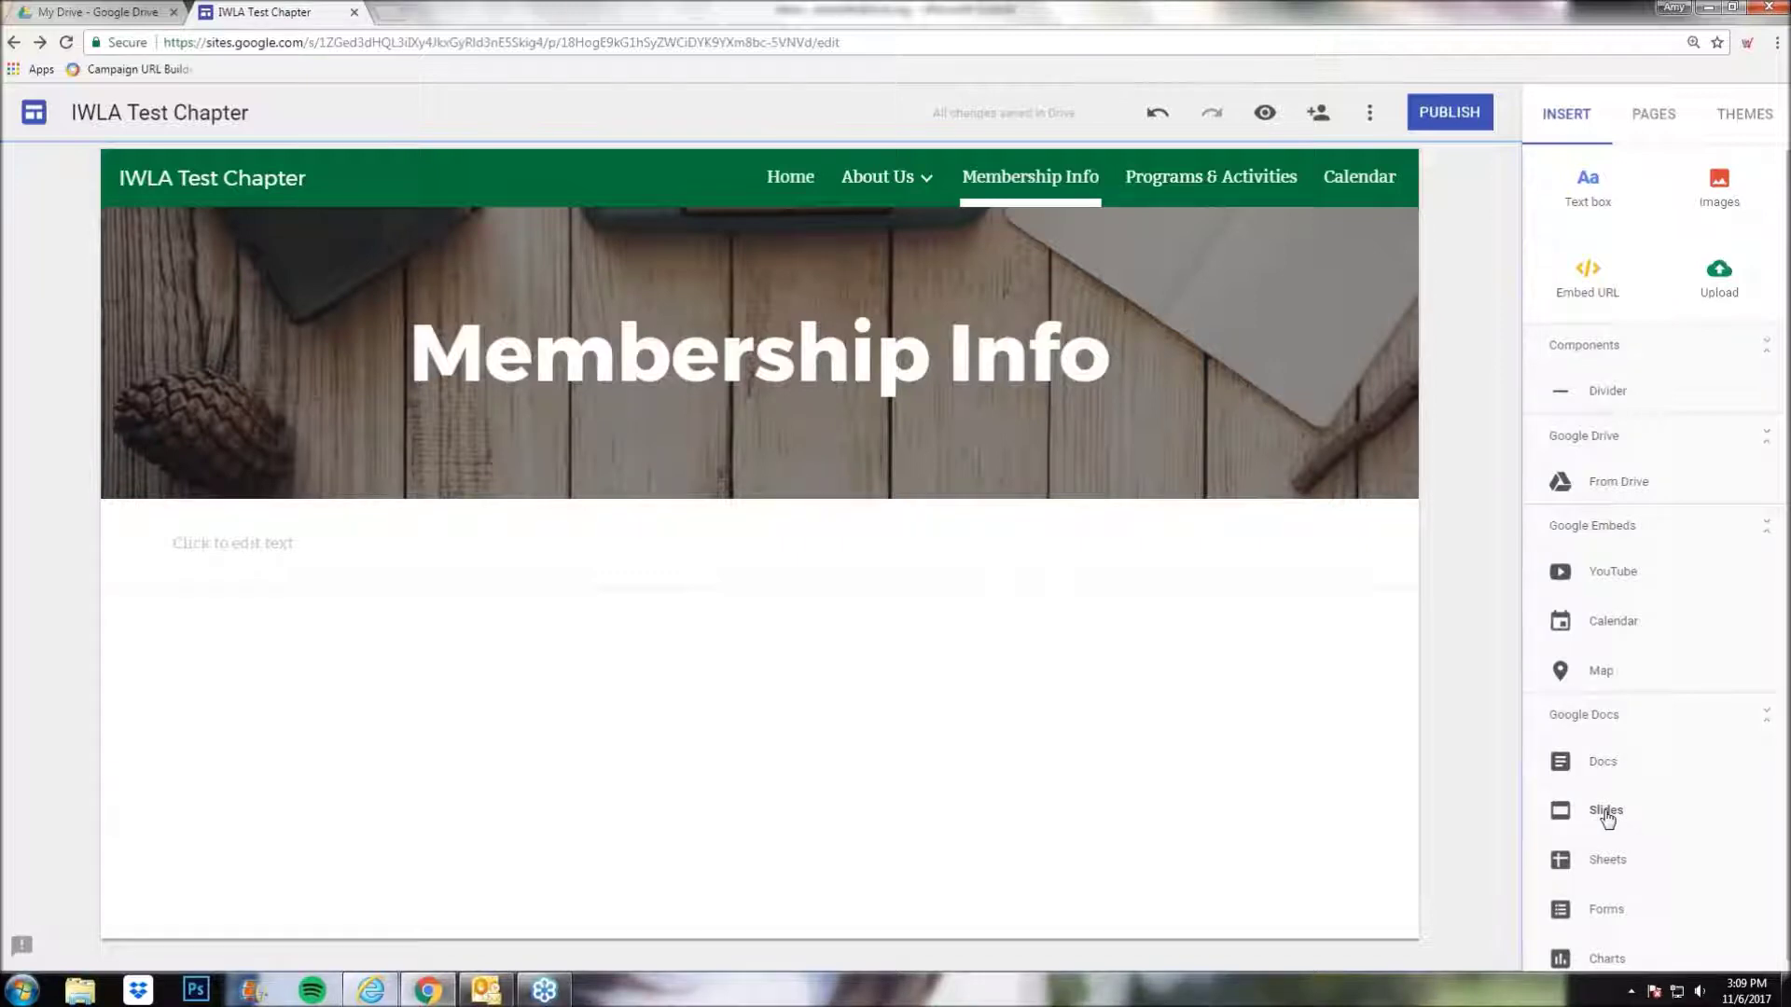
left_click(233, 543)
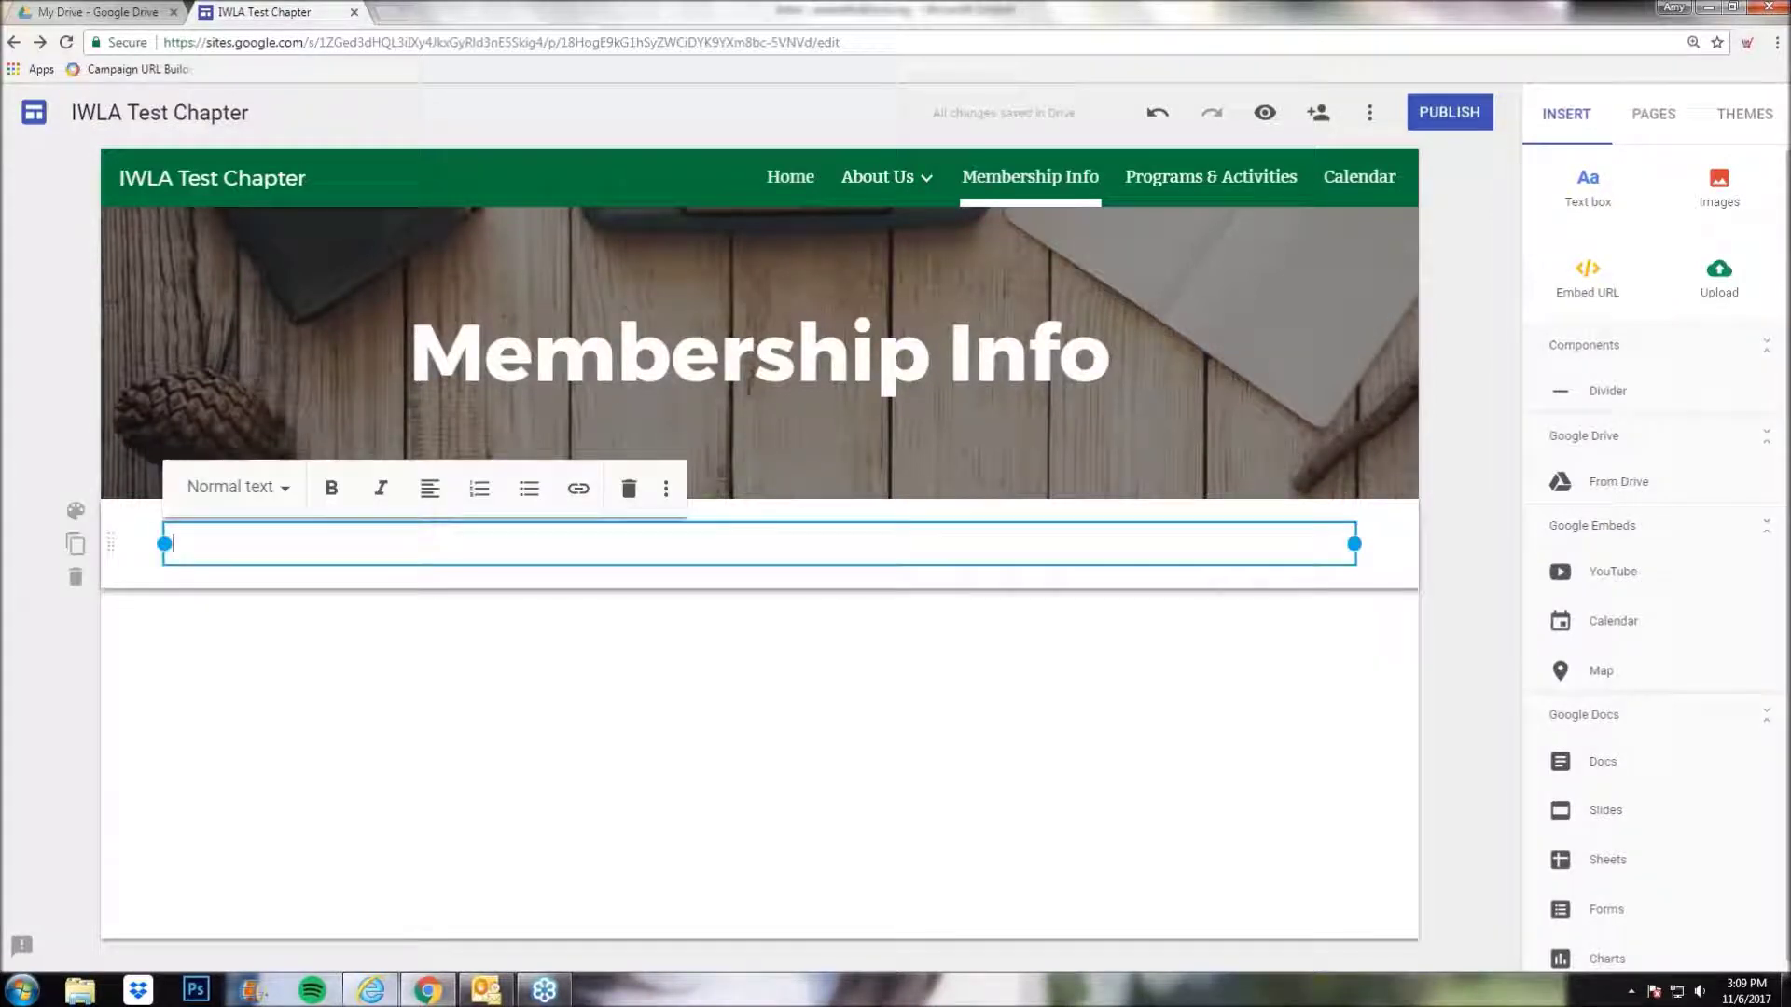
left_click(629, 489)
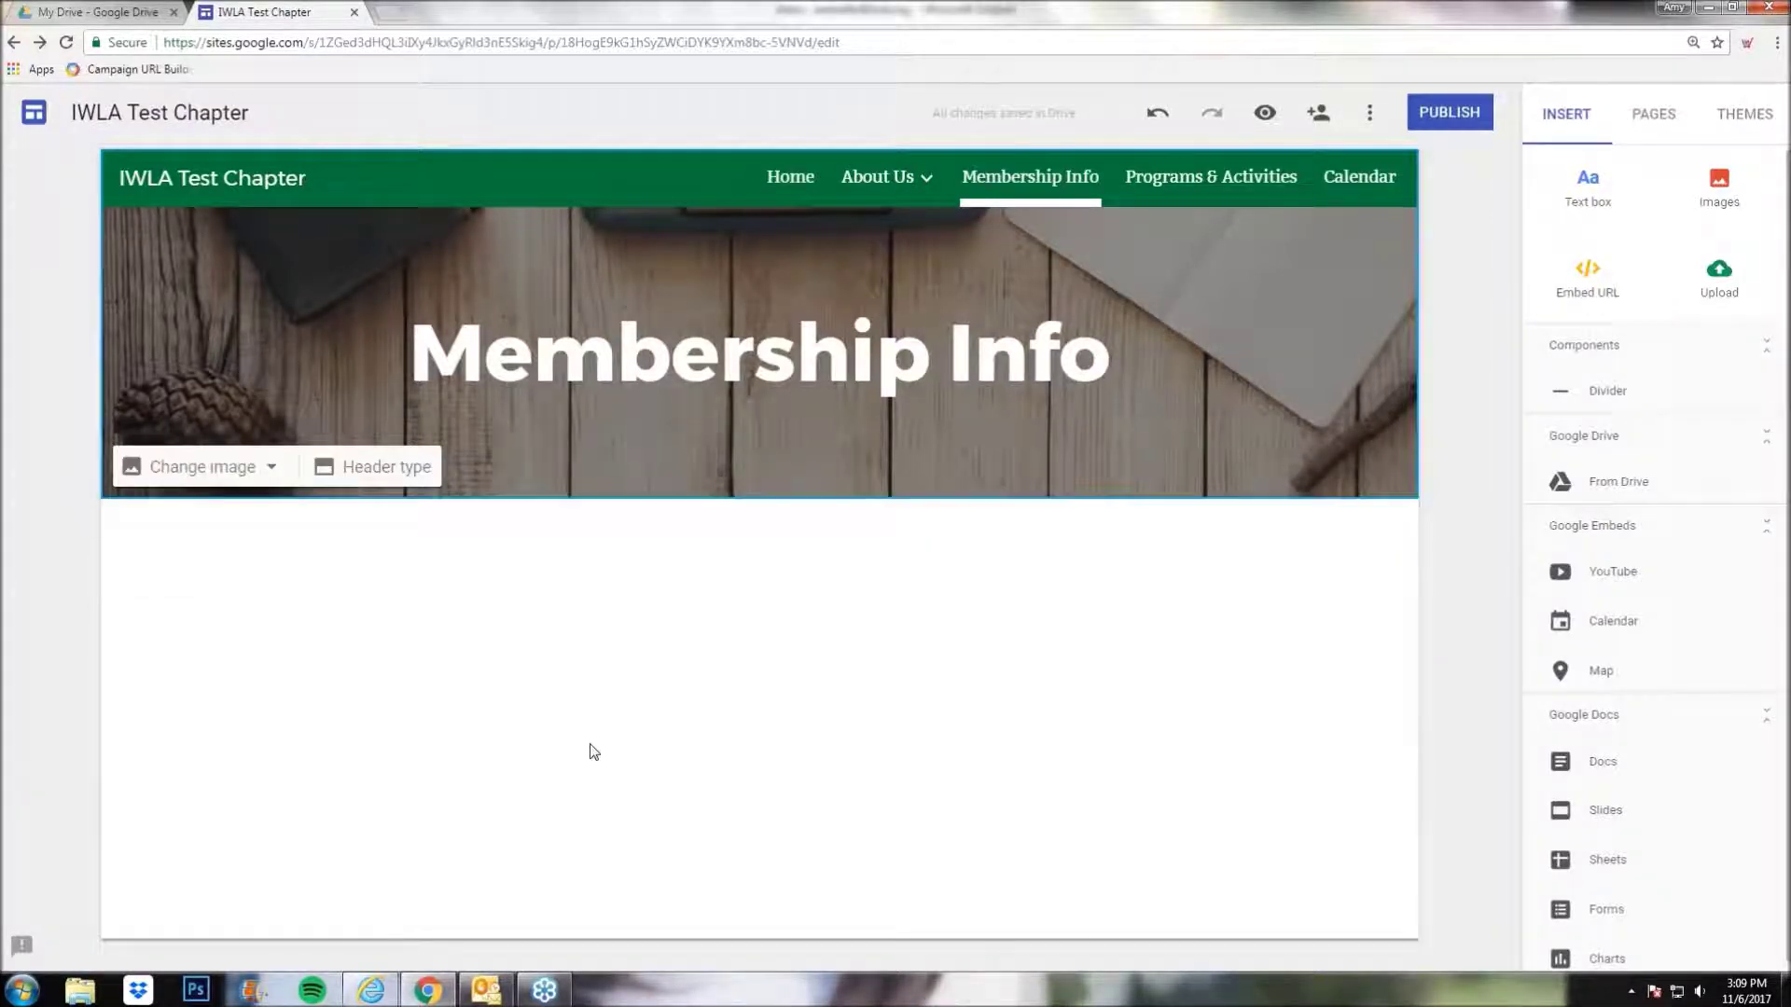
left_click(1487, 626)
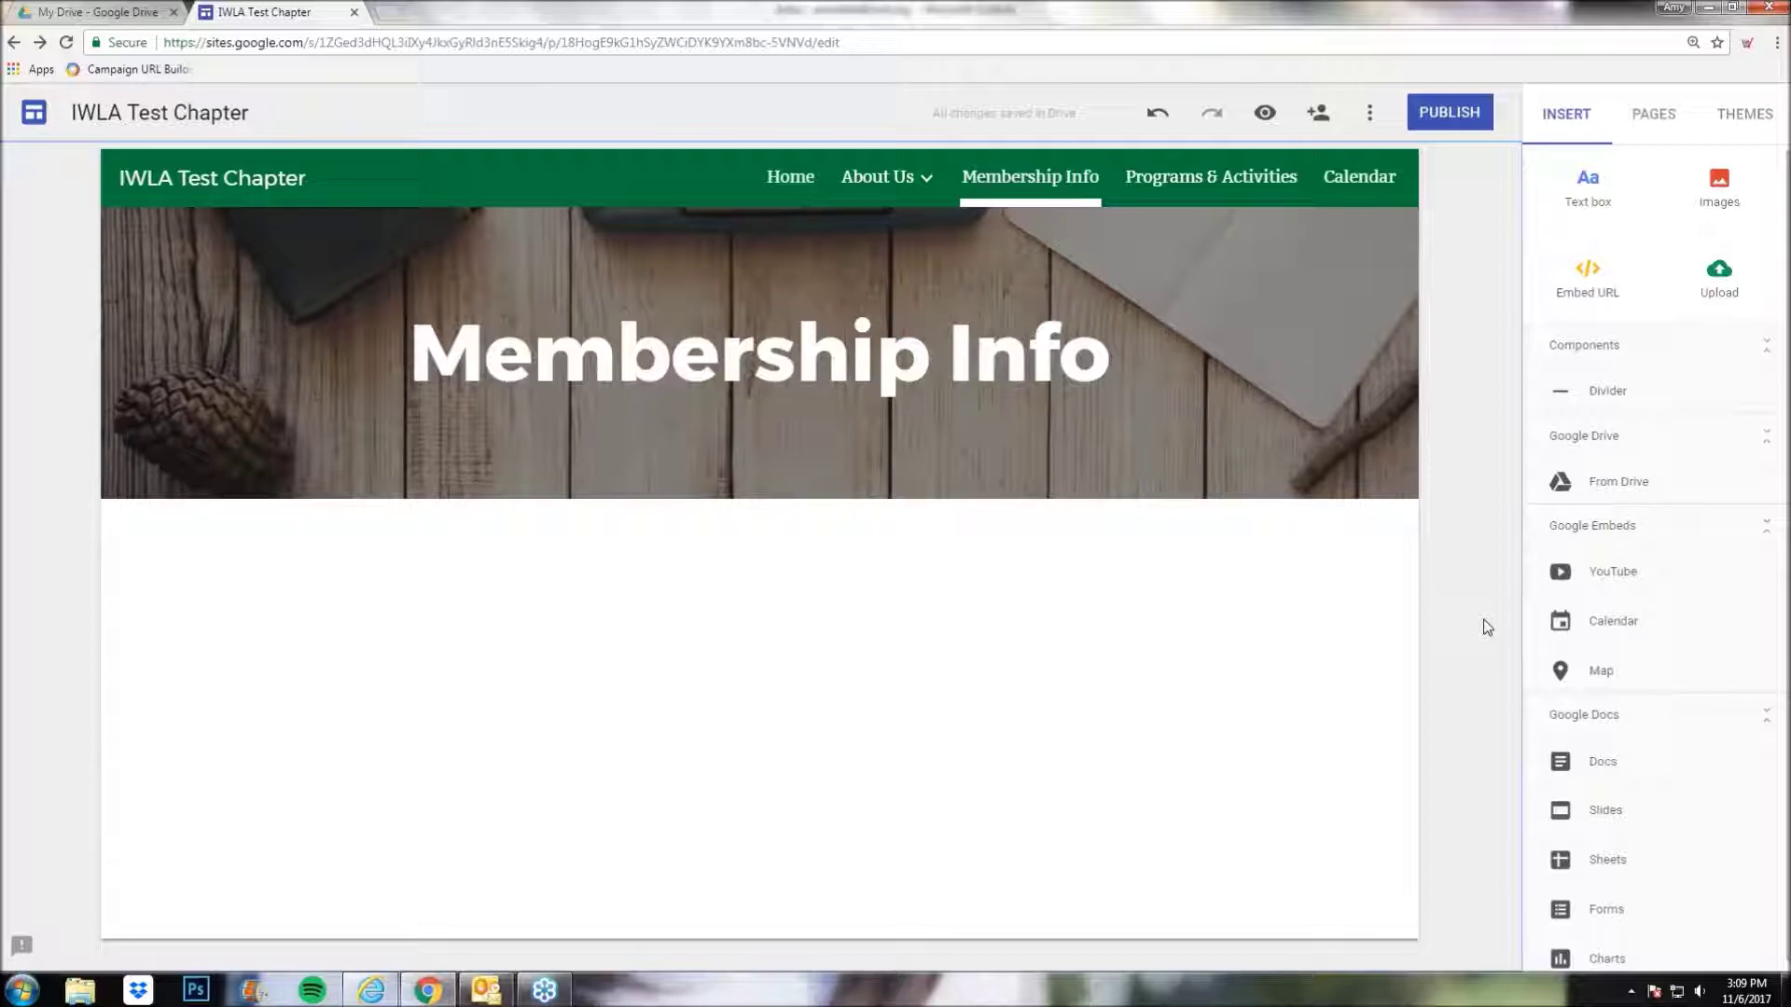
- Try the Title only and Large banner header types on the Home page, and return it to Banner
left_click(790, 178)
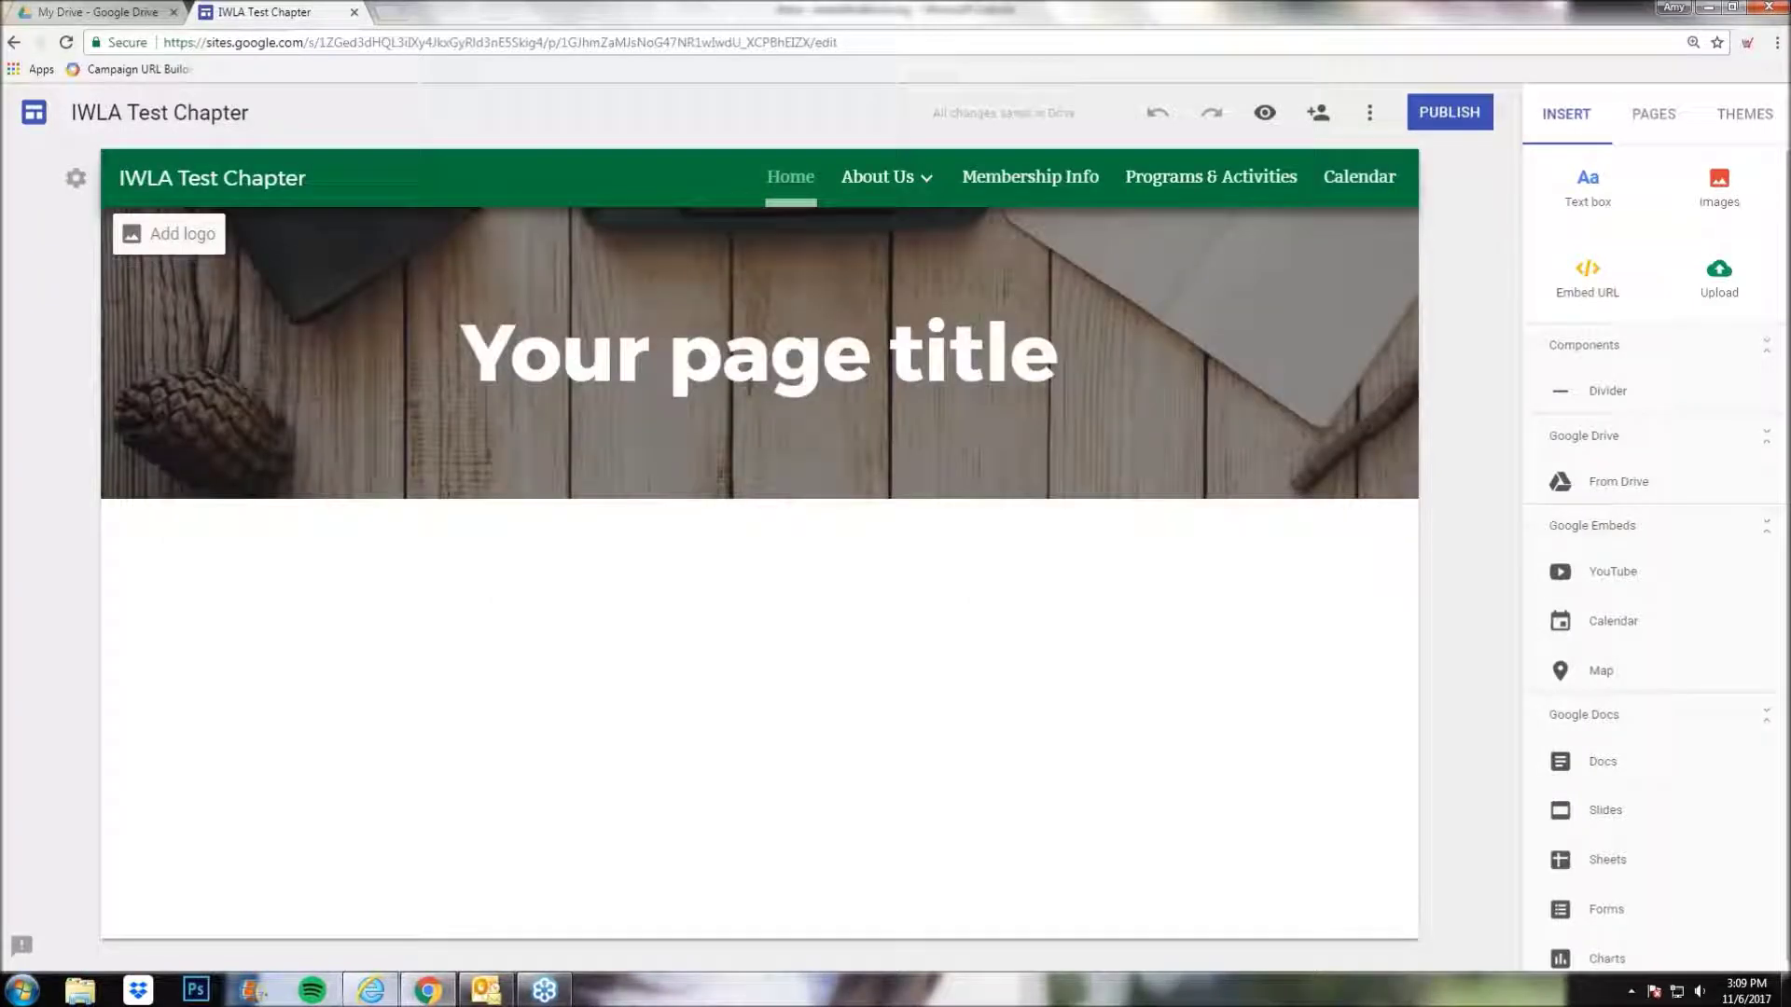
mouse_move(343, 269)
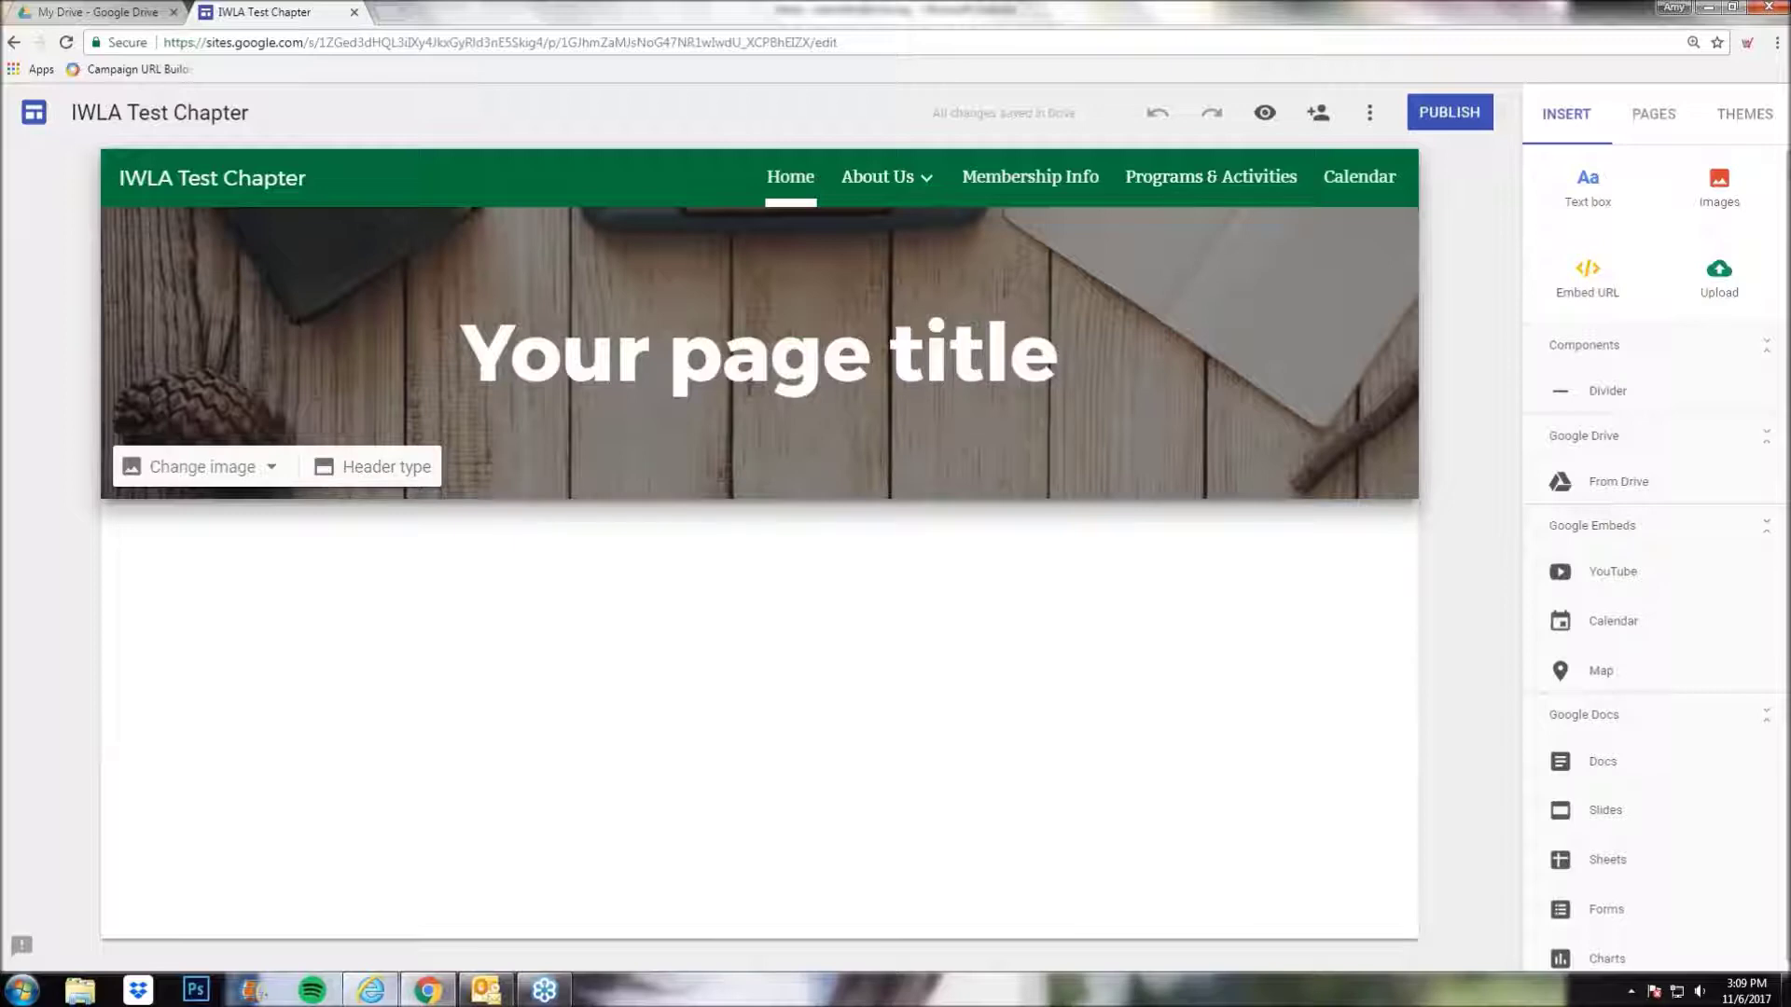
left_click(411, 472)
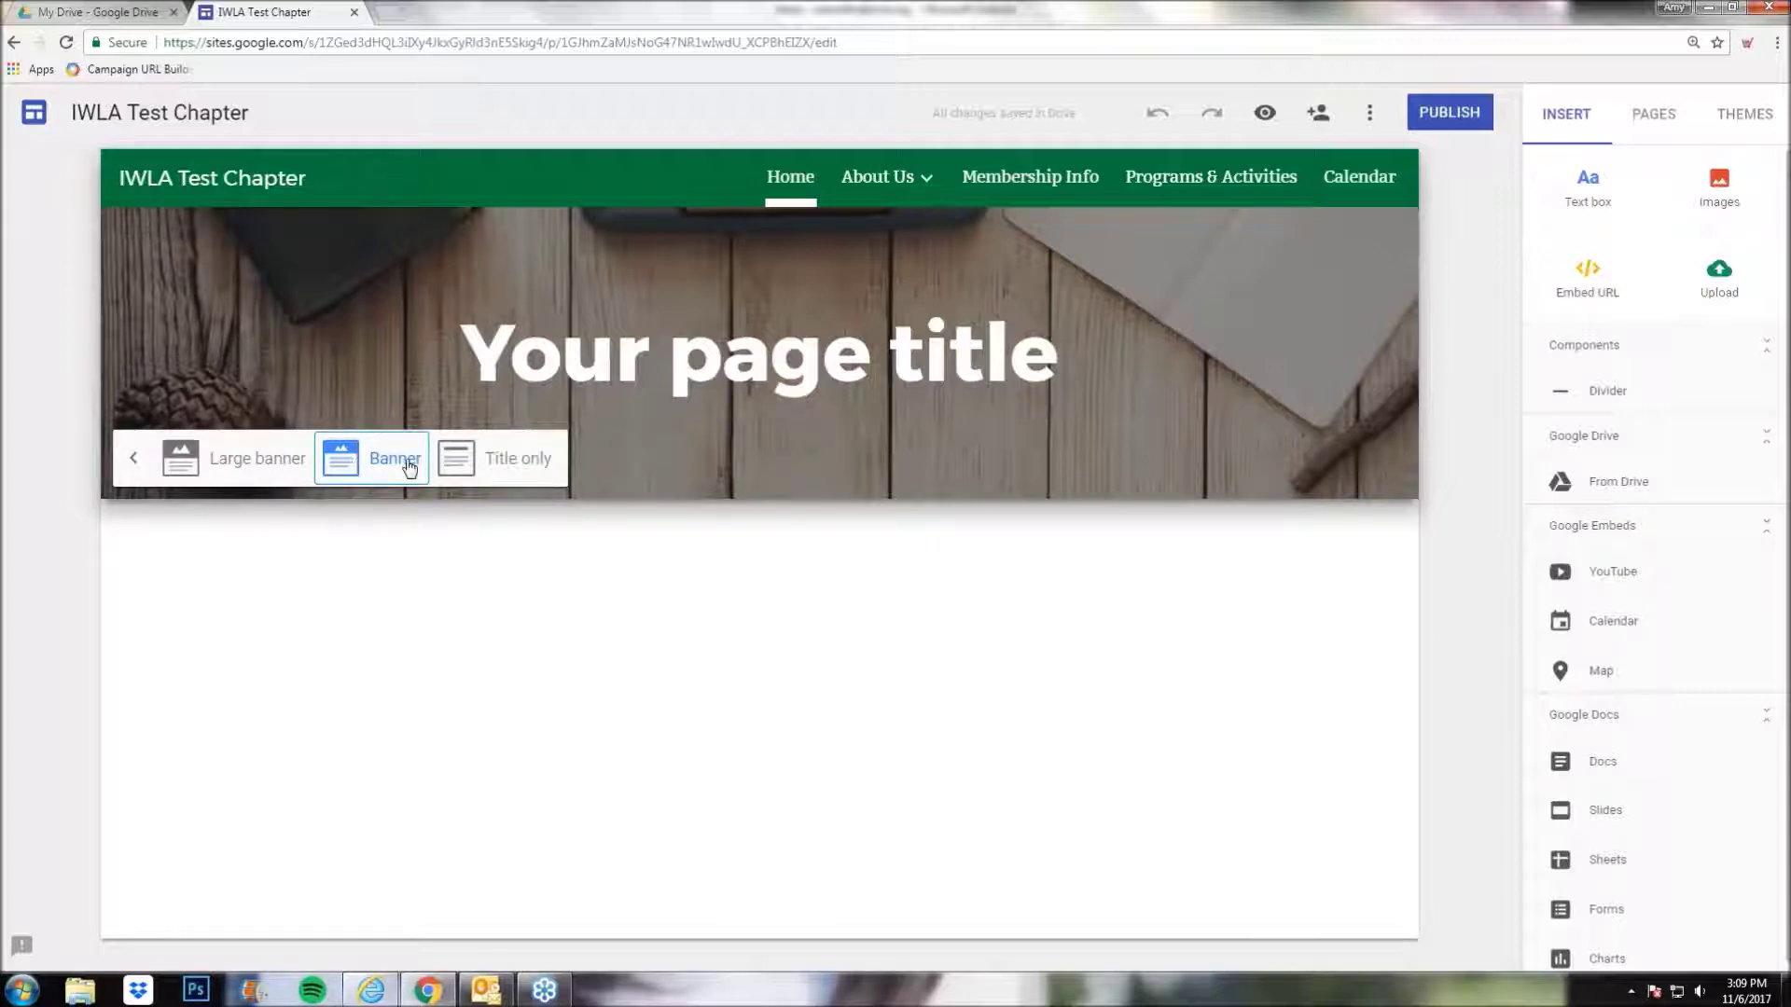
left_click(487, 463)
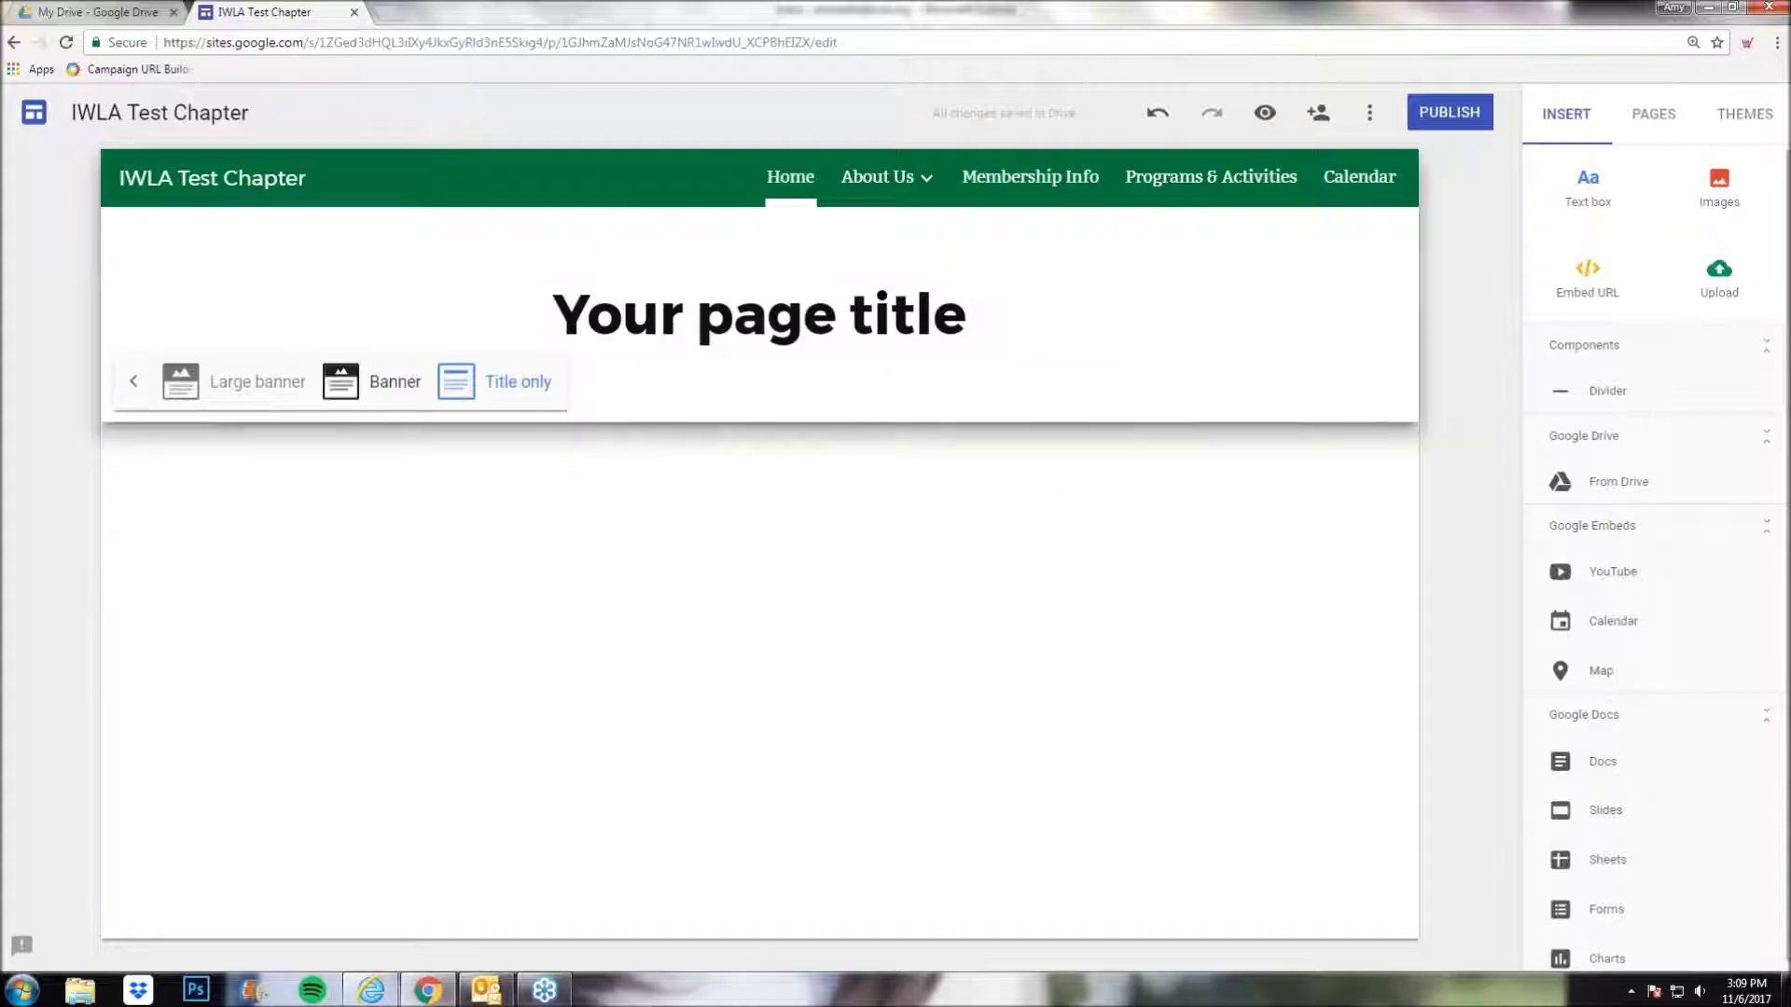
left_click(259, 382)
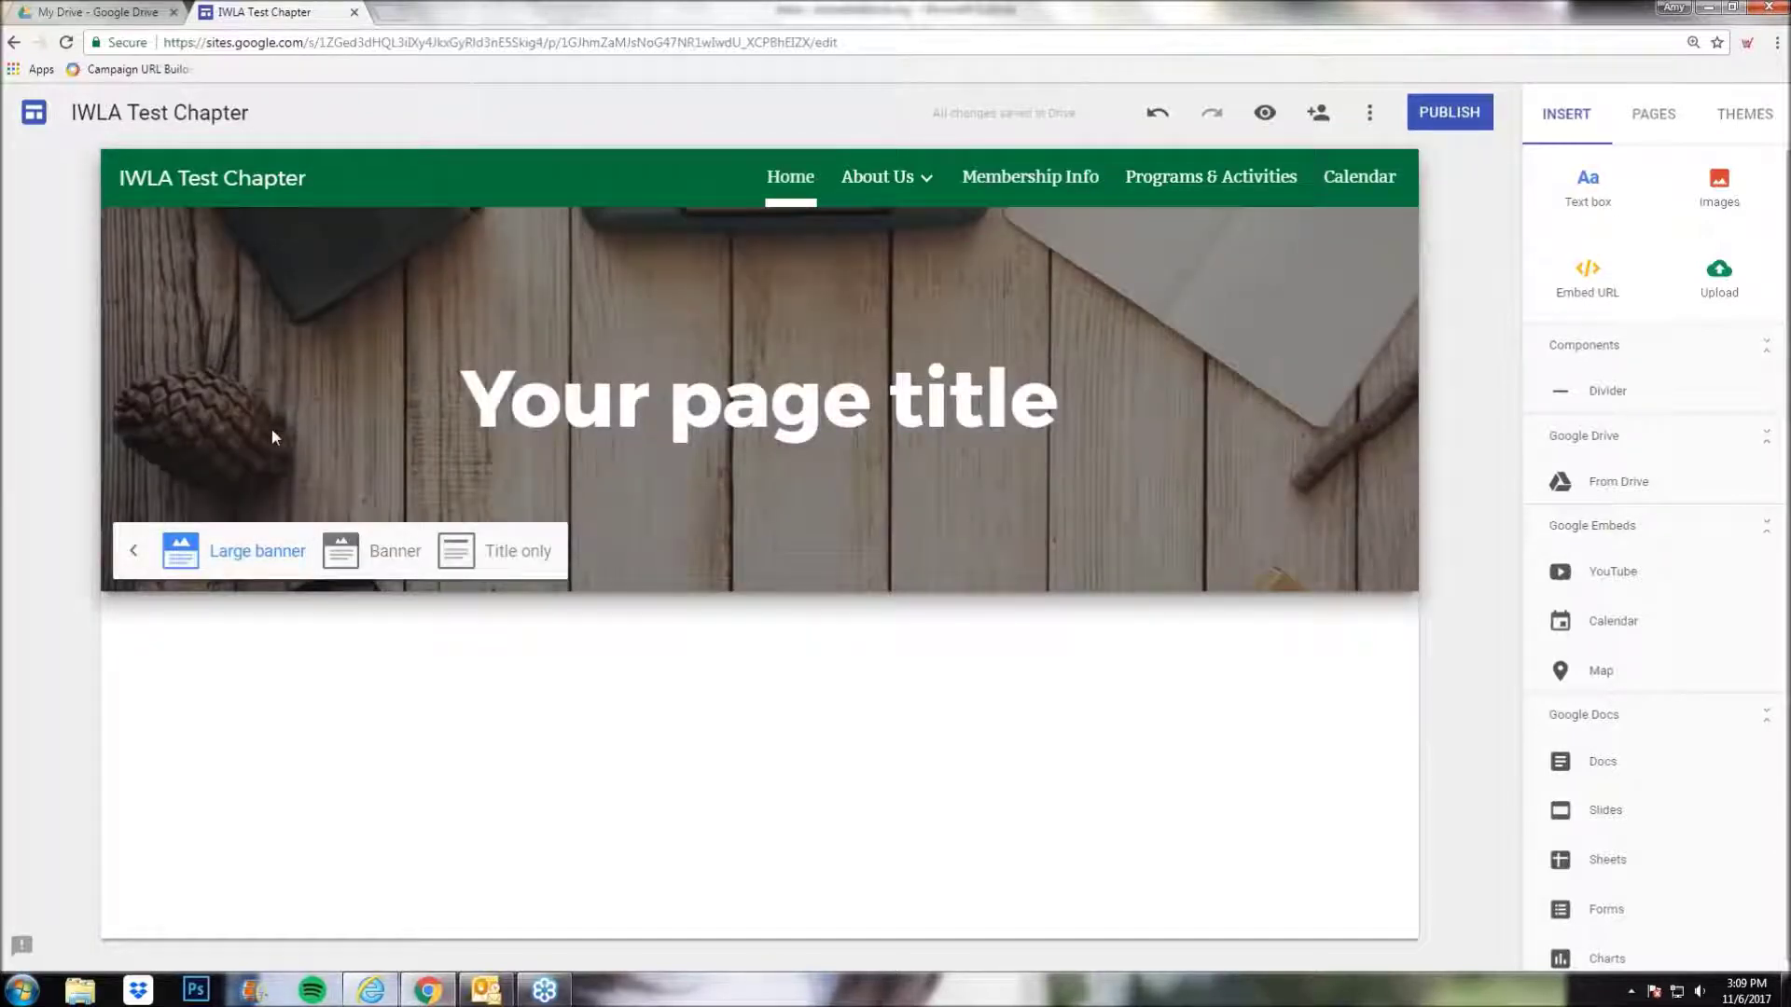
left_click(359, 543)
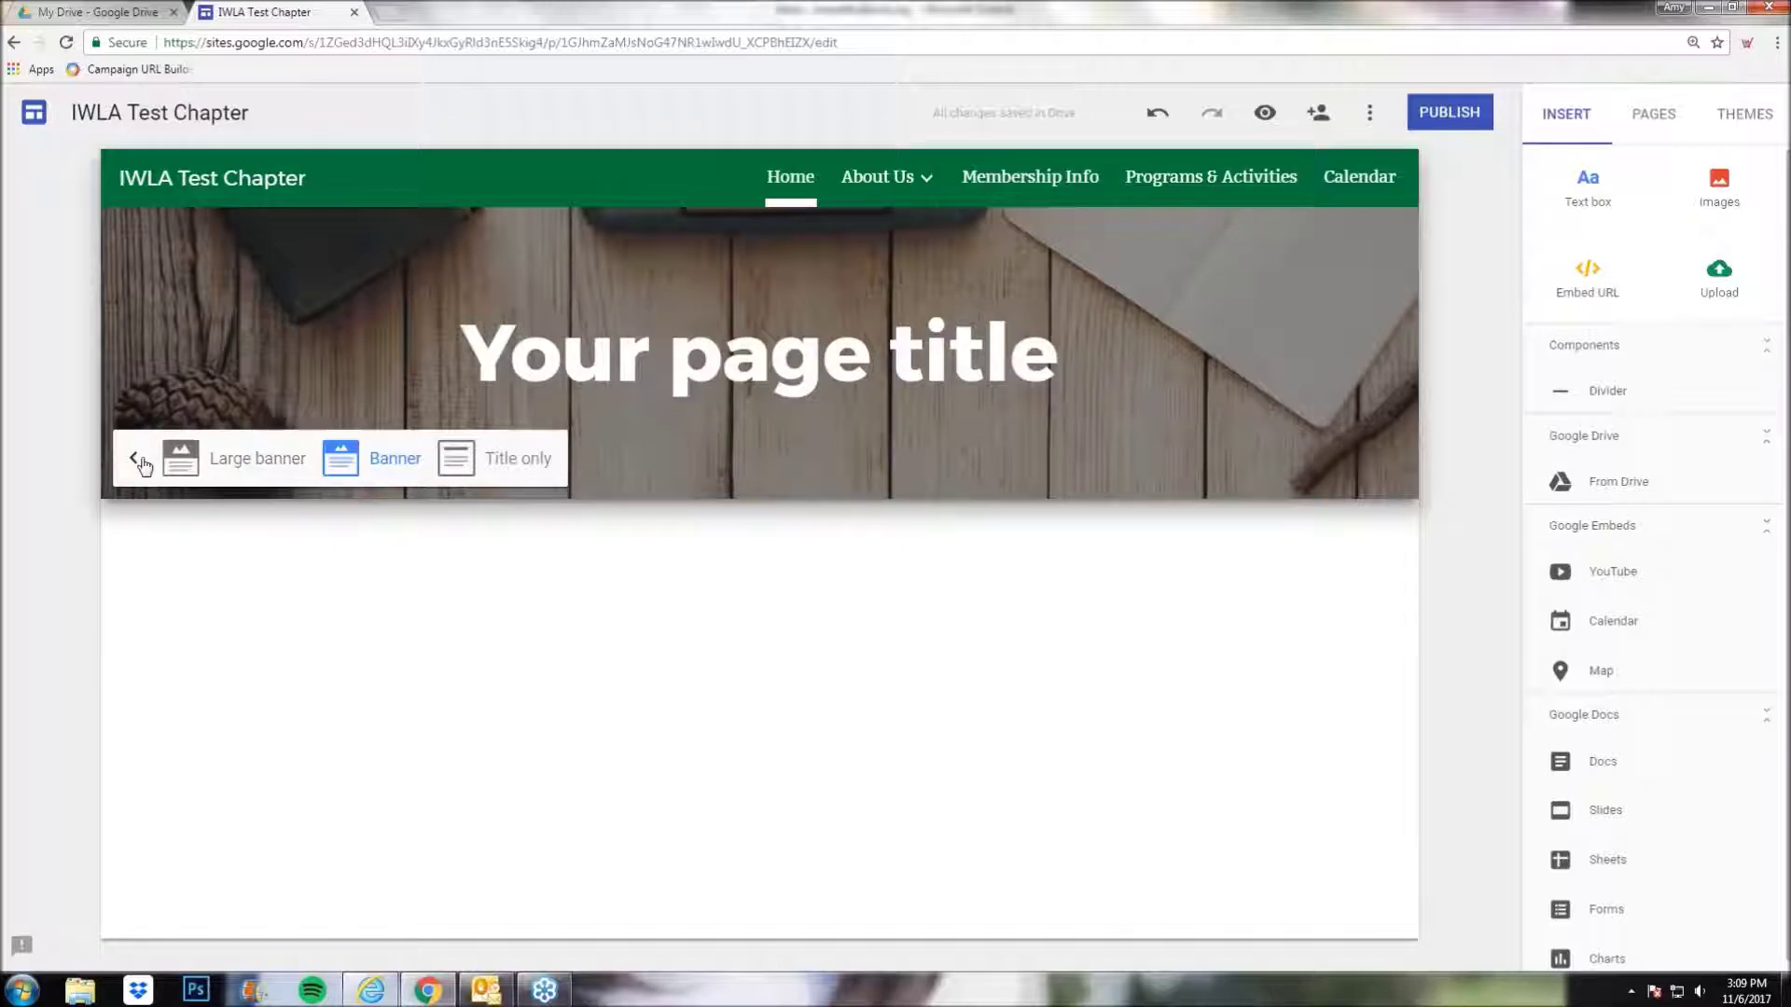
left_click(133, 458)
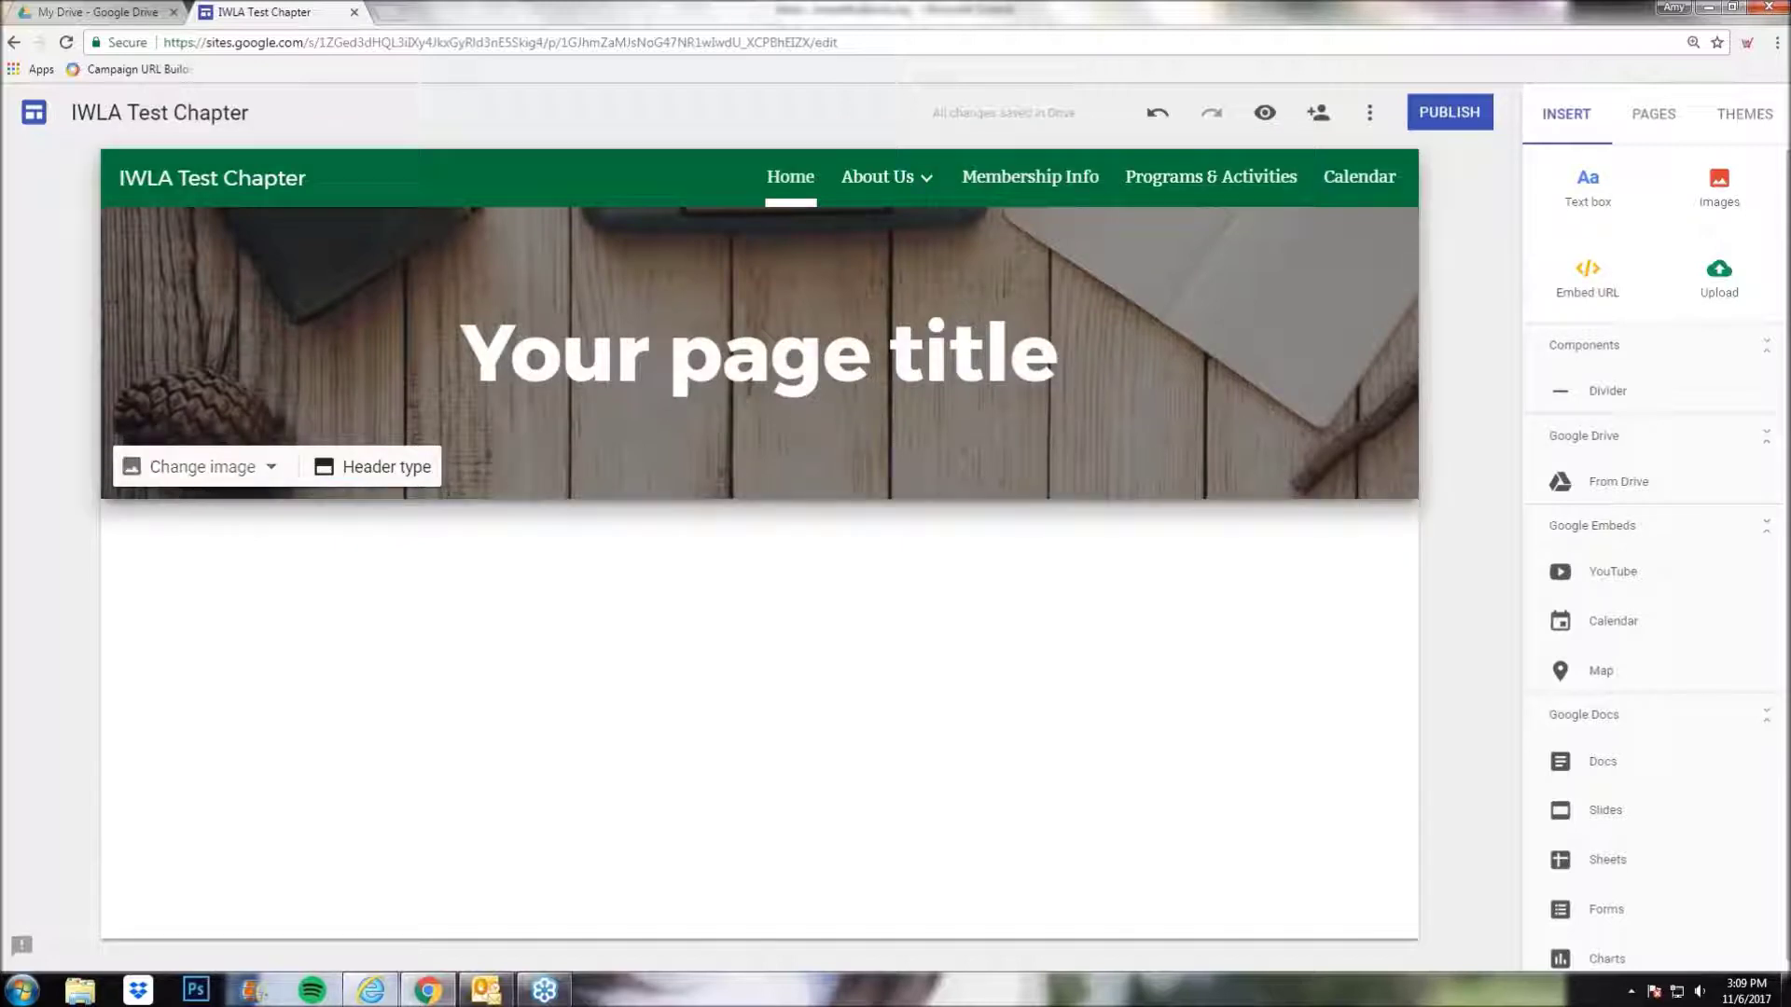
- View the gallery and computer upload sources for the Home header image, cancelling both
left_click(273, 469)
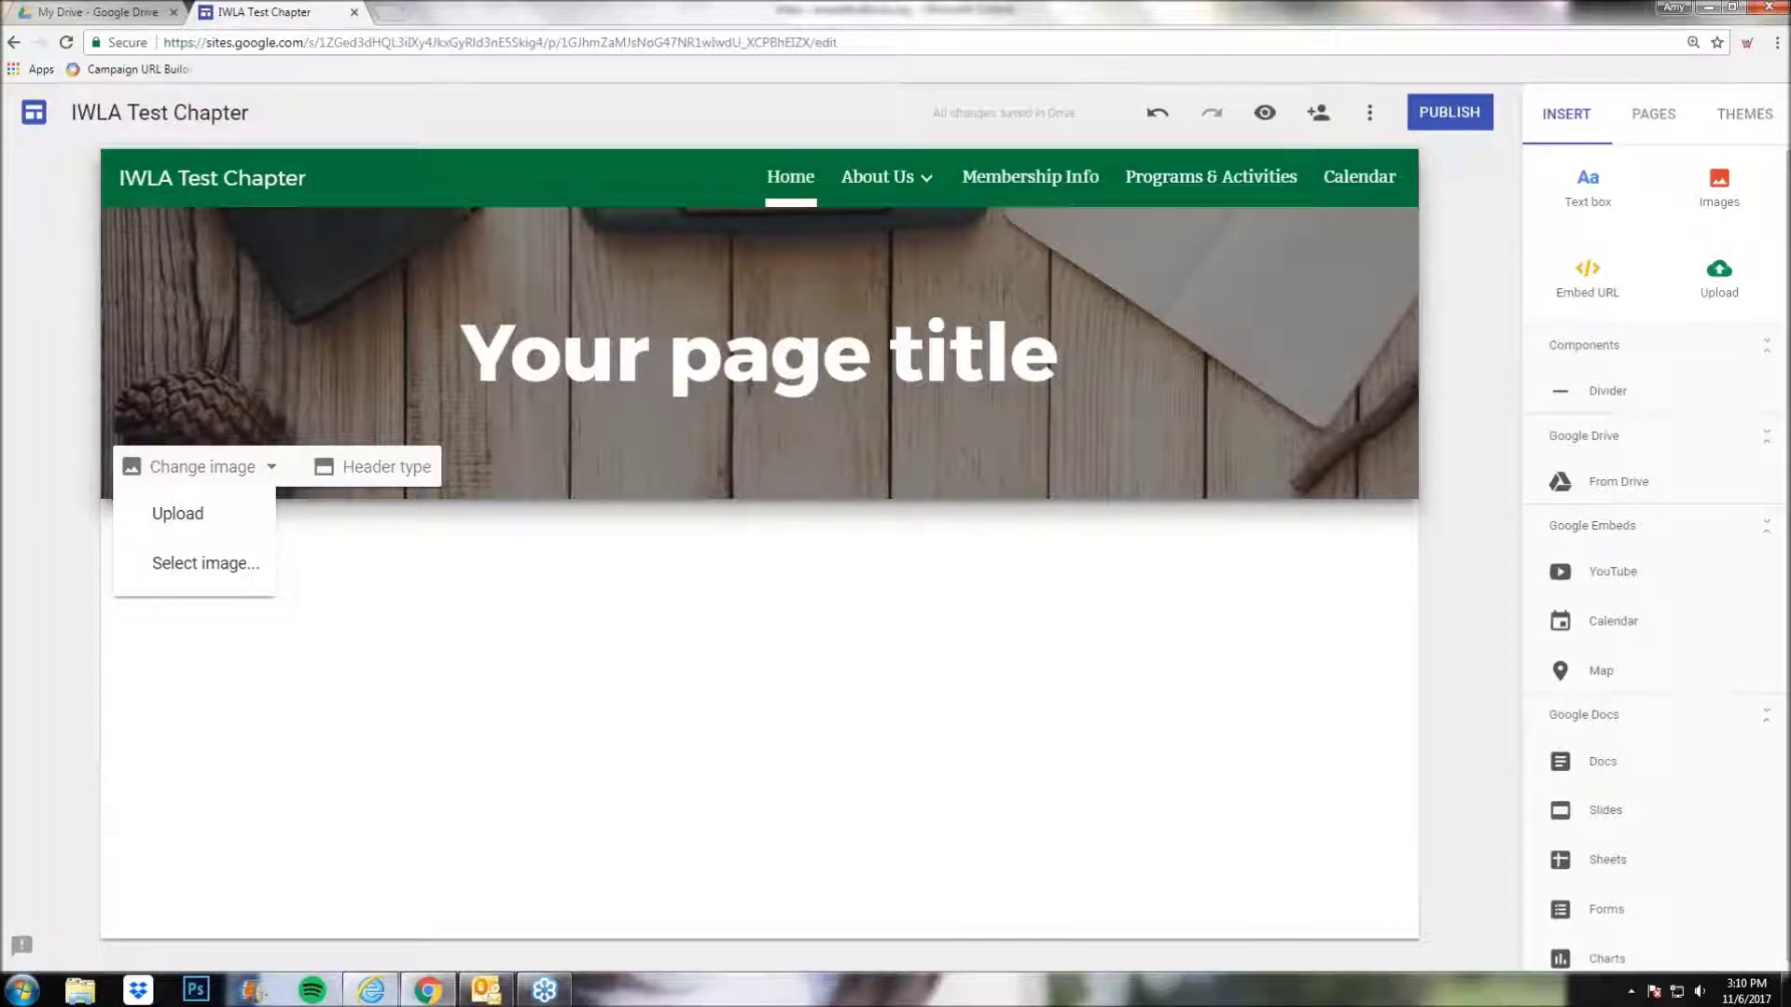
left_click(206, 563)
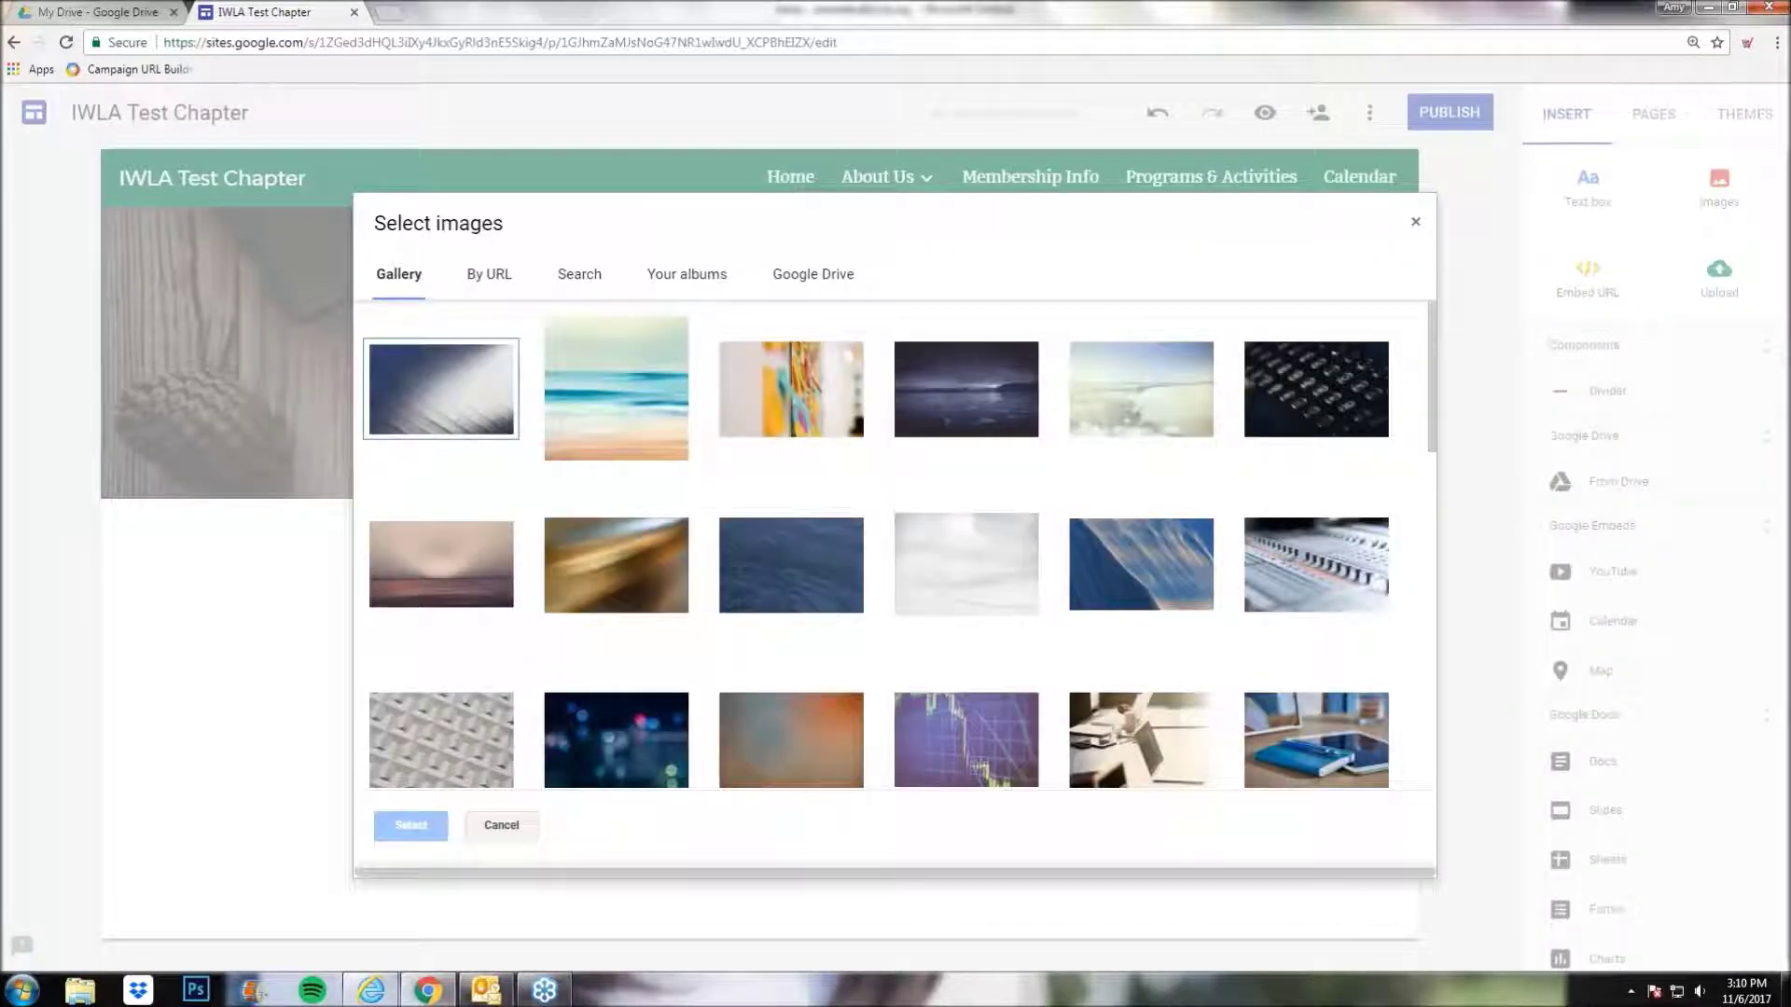
left_click(502, 827)
left_click(224, 469)
left_click(203, 515)
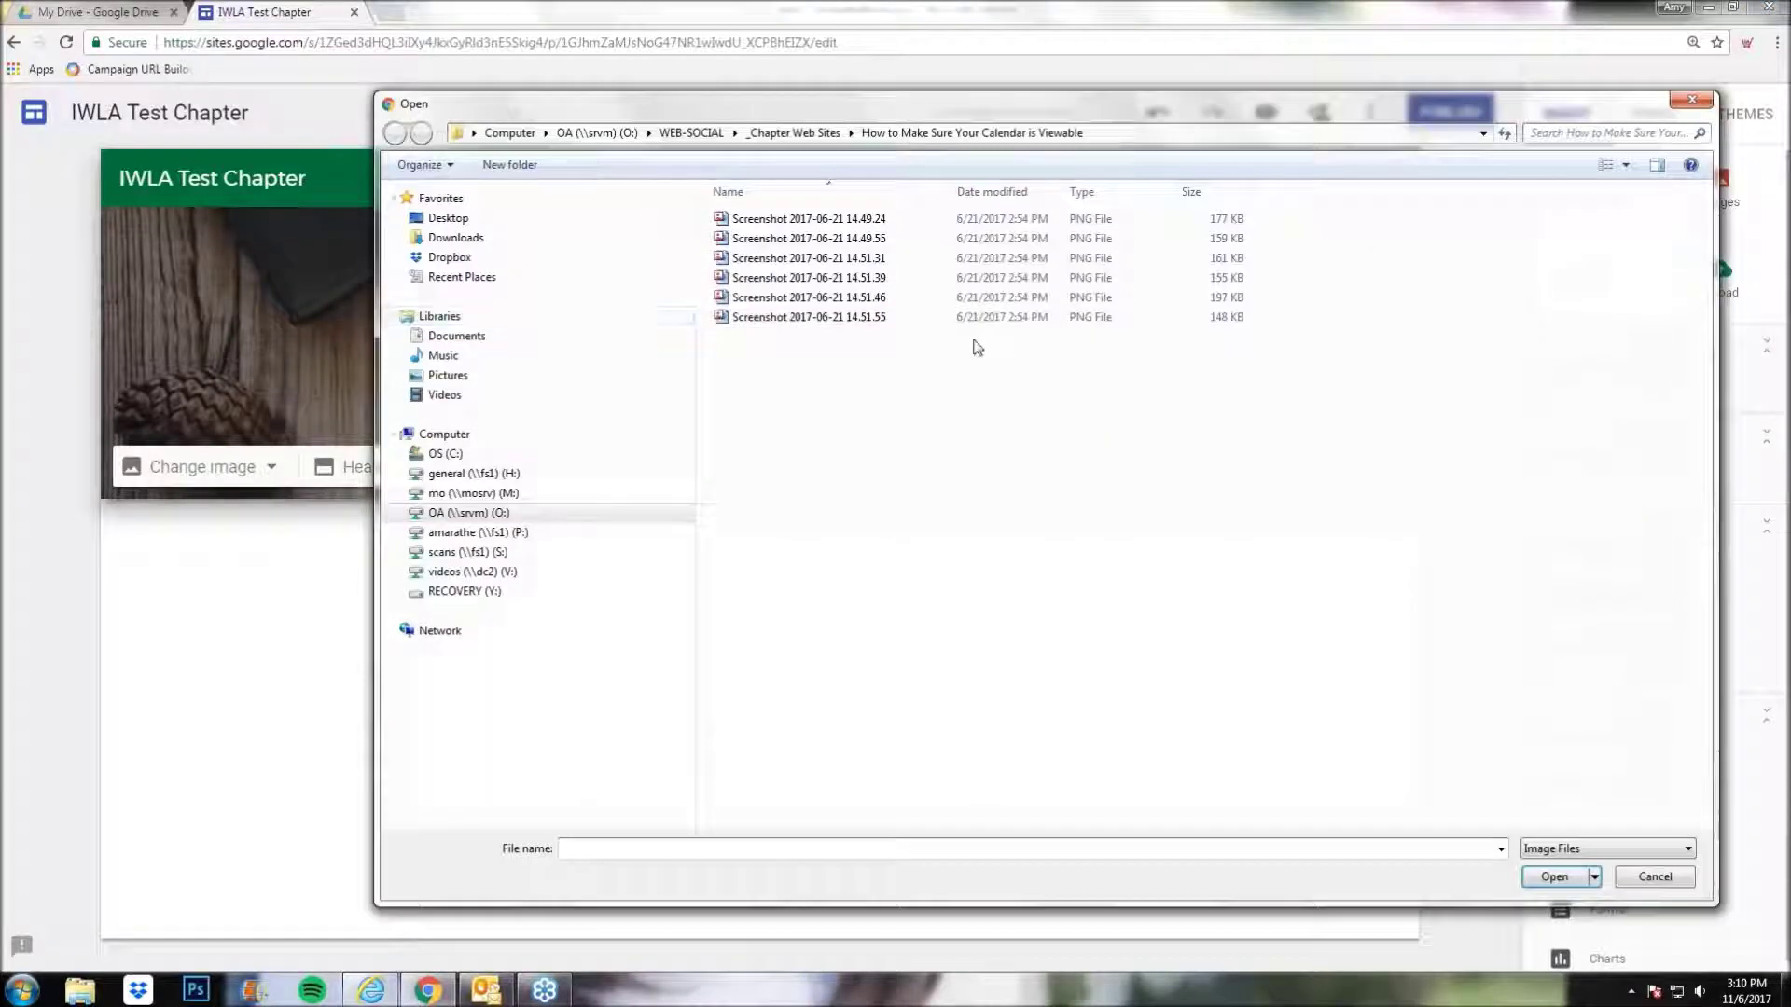
left_click(1653, 877)
- Set the Home header image to generic homepage.jpg from the Website Photos Drive folder and turn off its readability adjustment
left_click(233, 467)
left_click(212, 569)
left_click(814, 274)
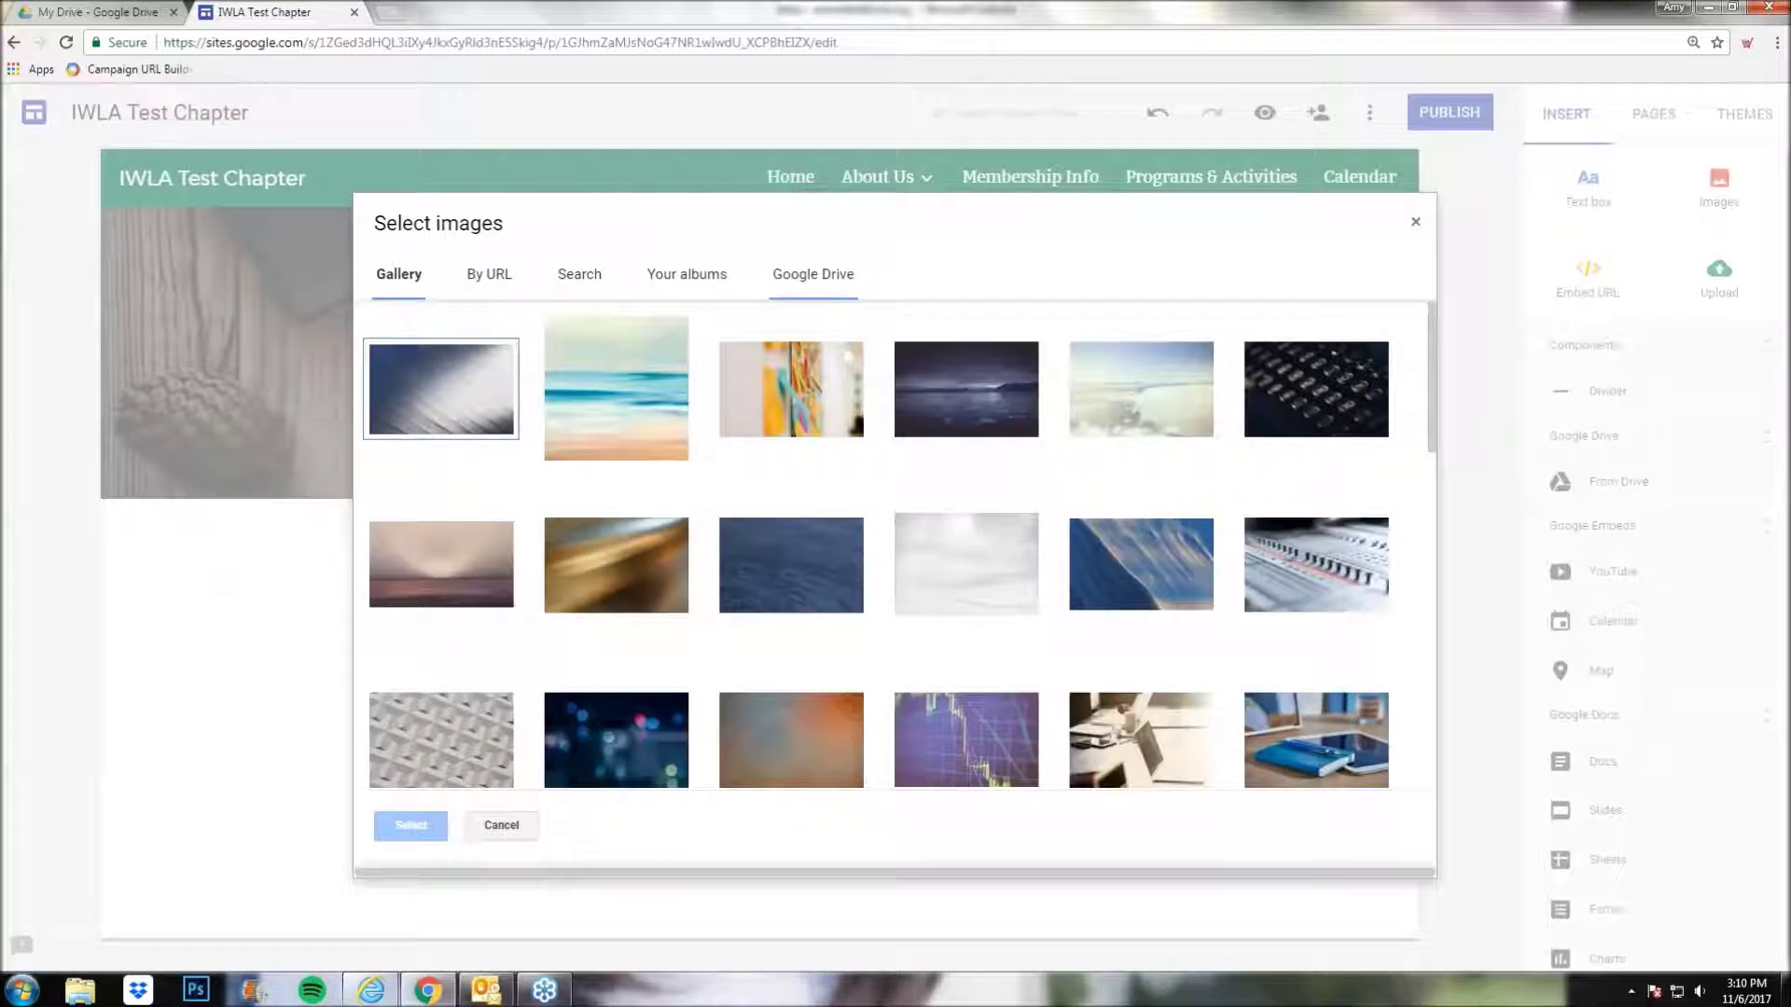
double_click(646, 473)
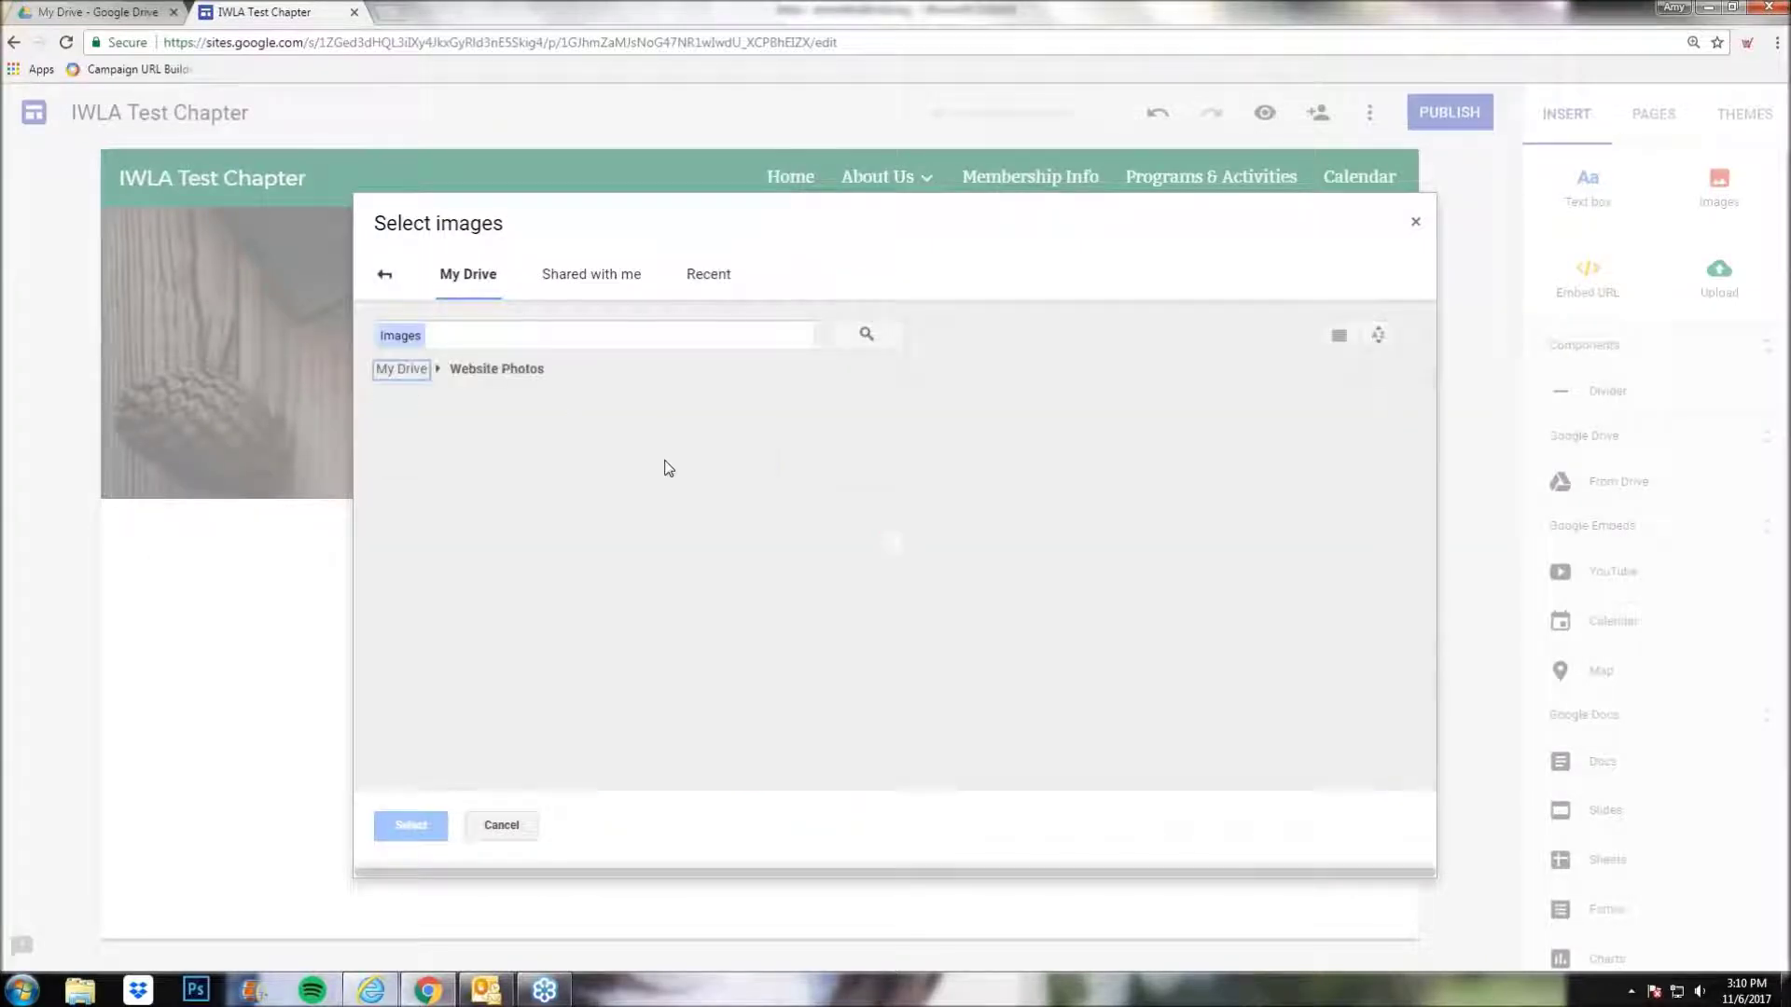
scroll(1097, 550, "down", 1)
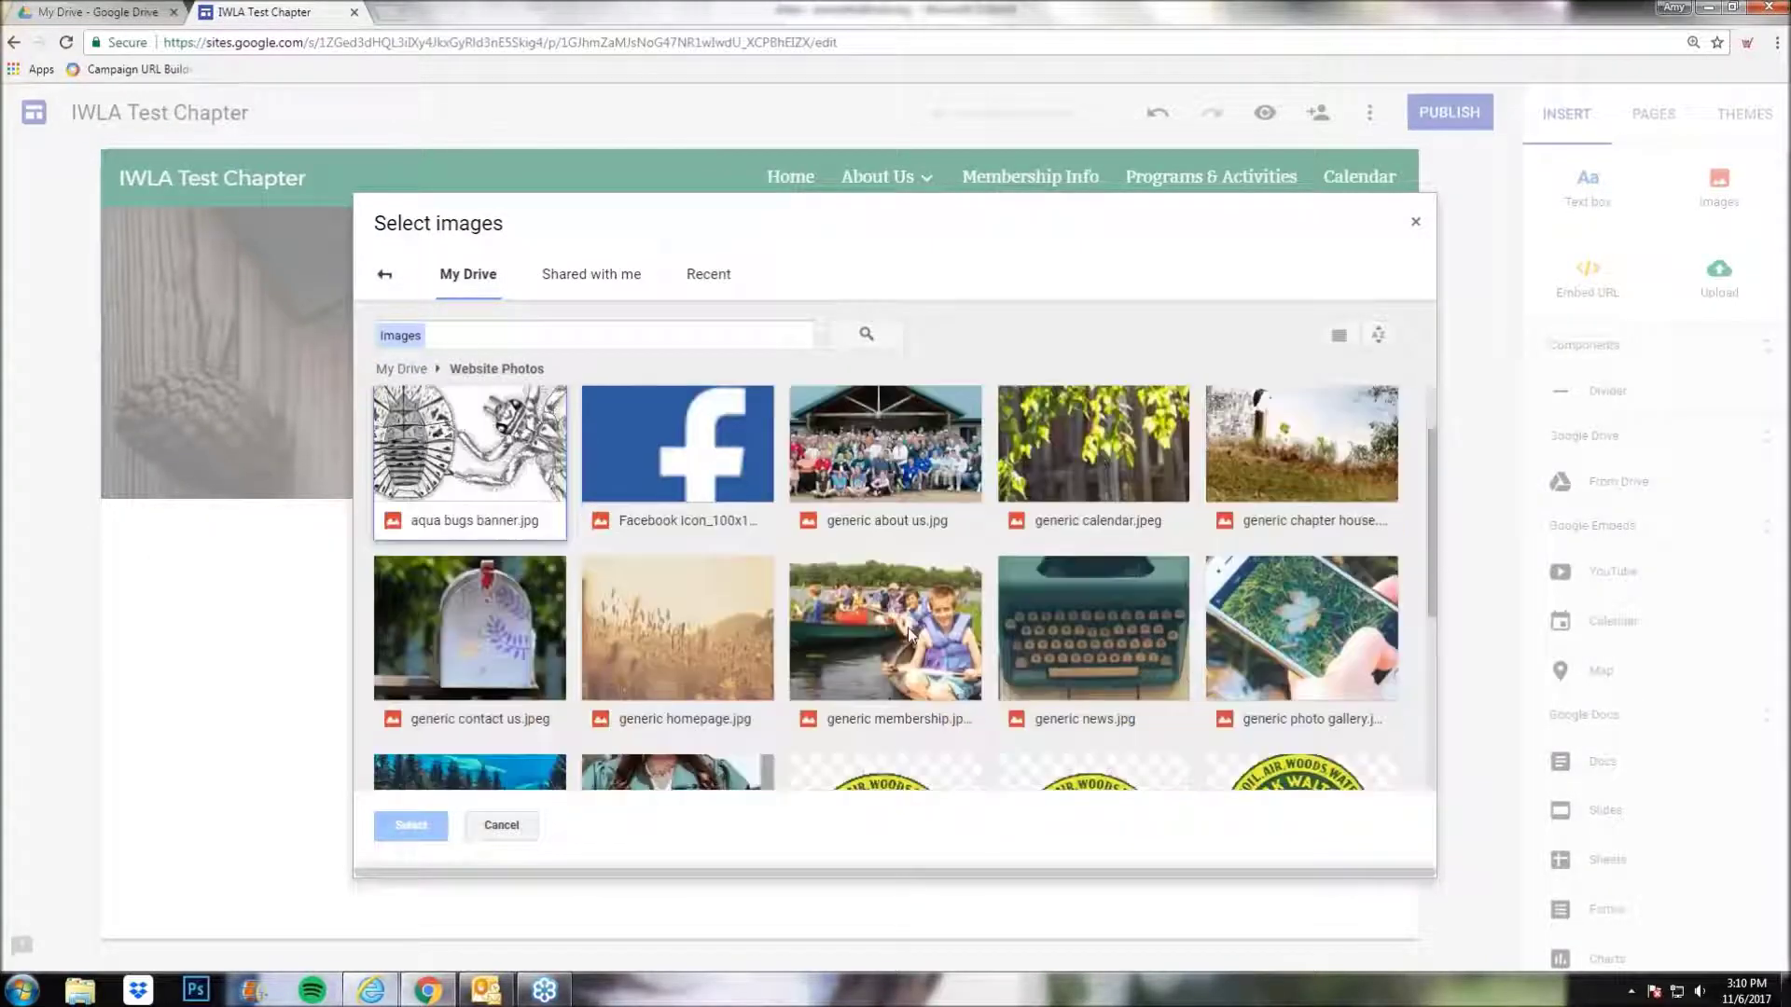
left_click(680, 652)
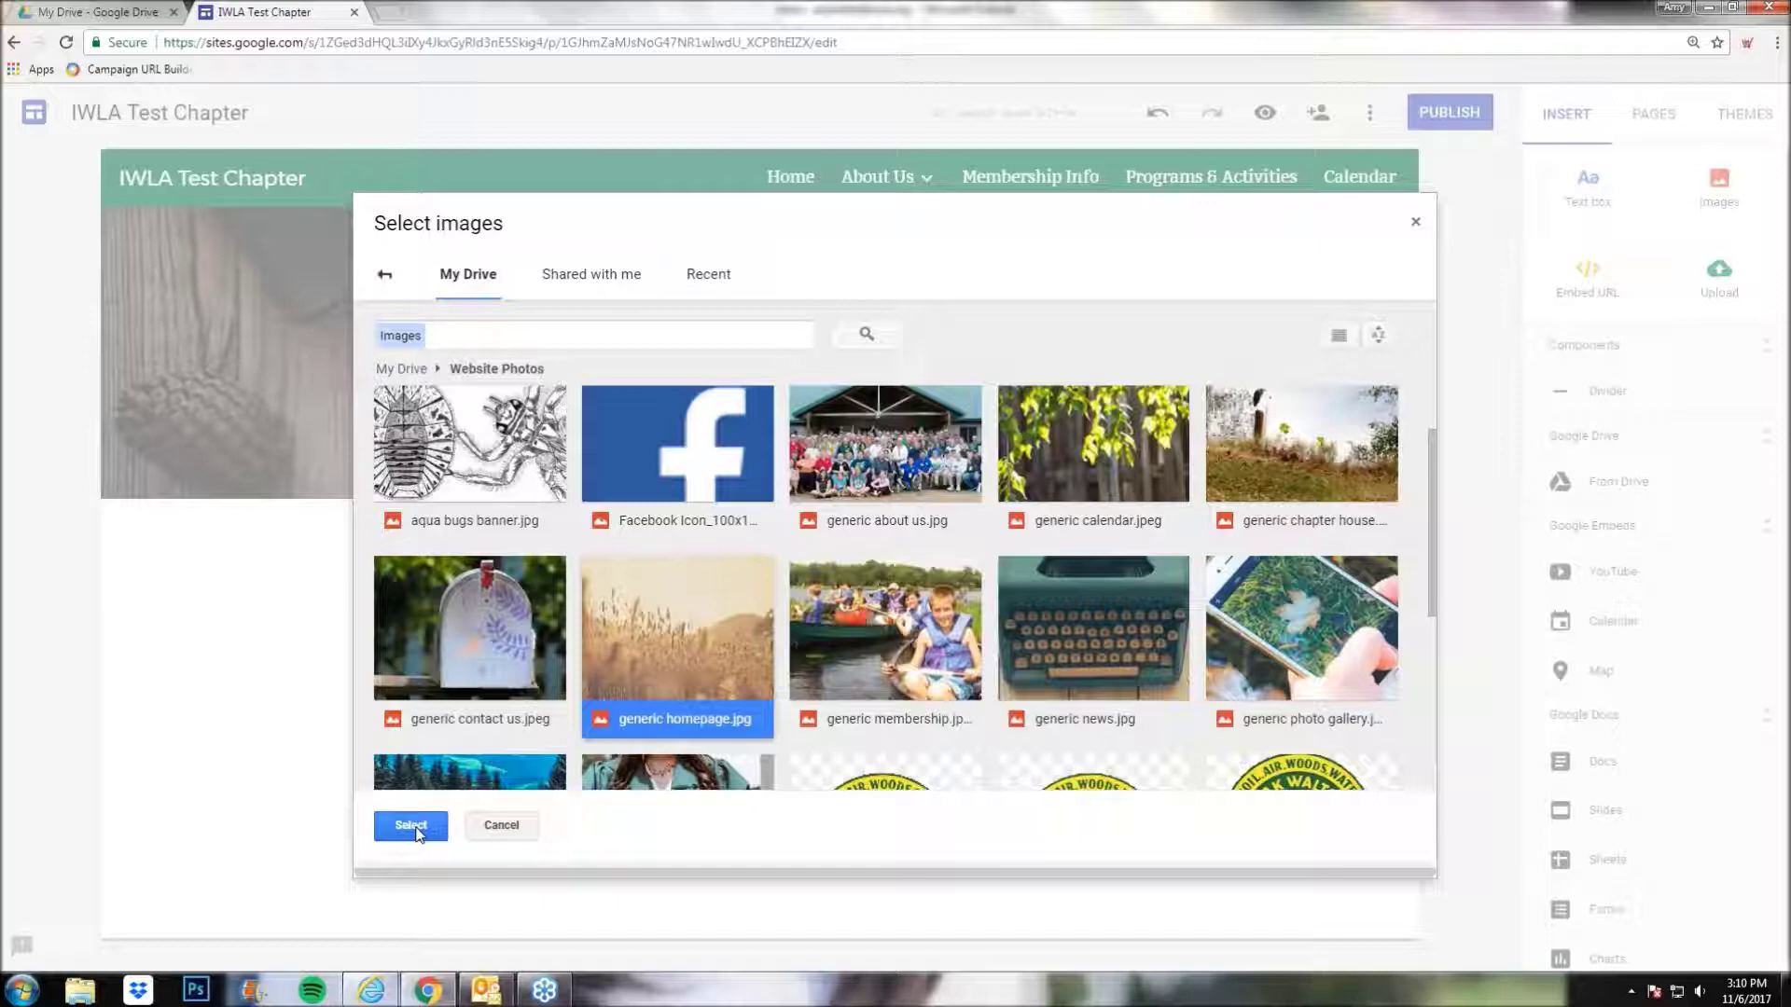
left_click(411, 826)
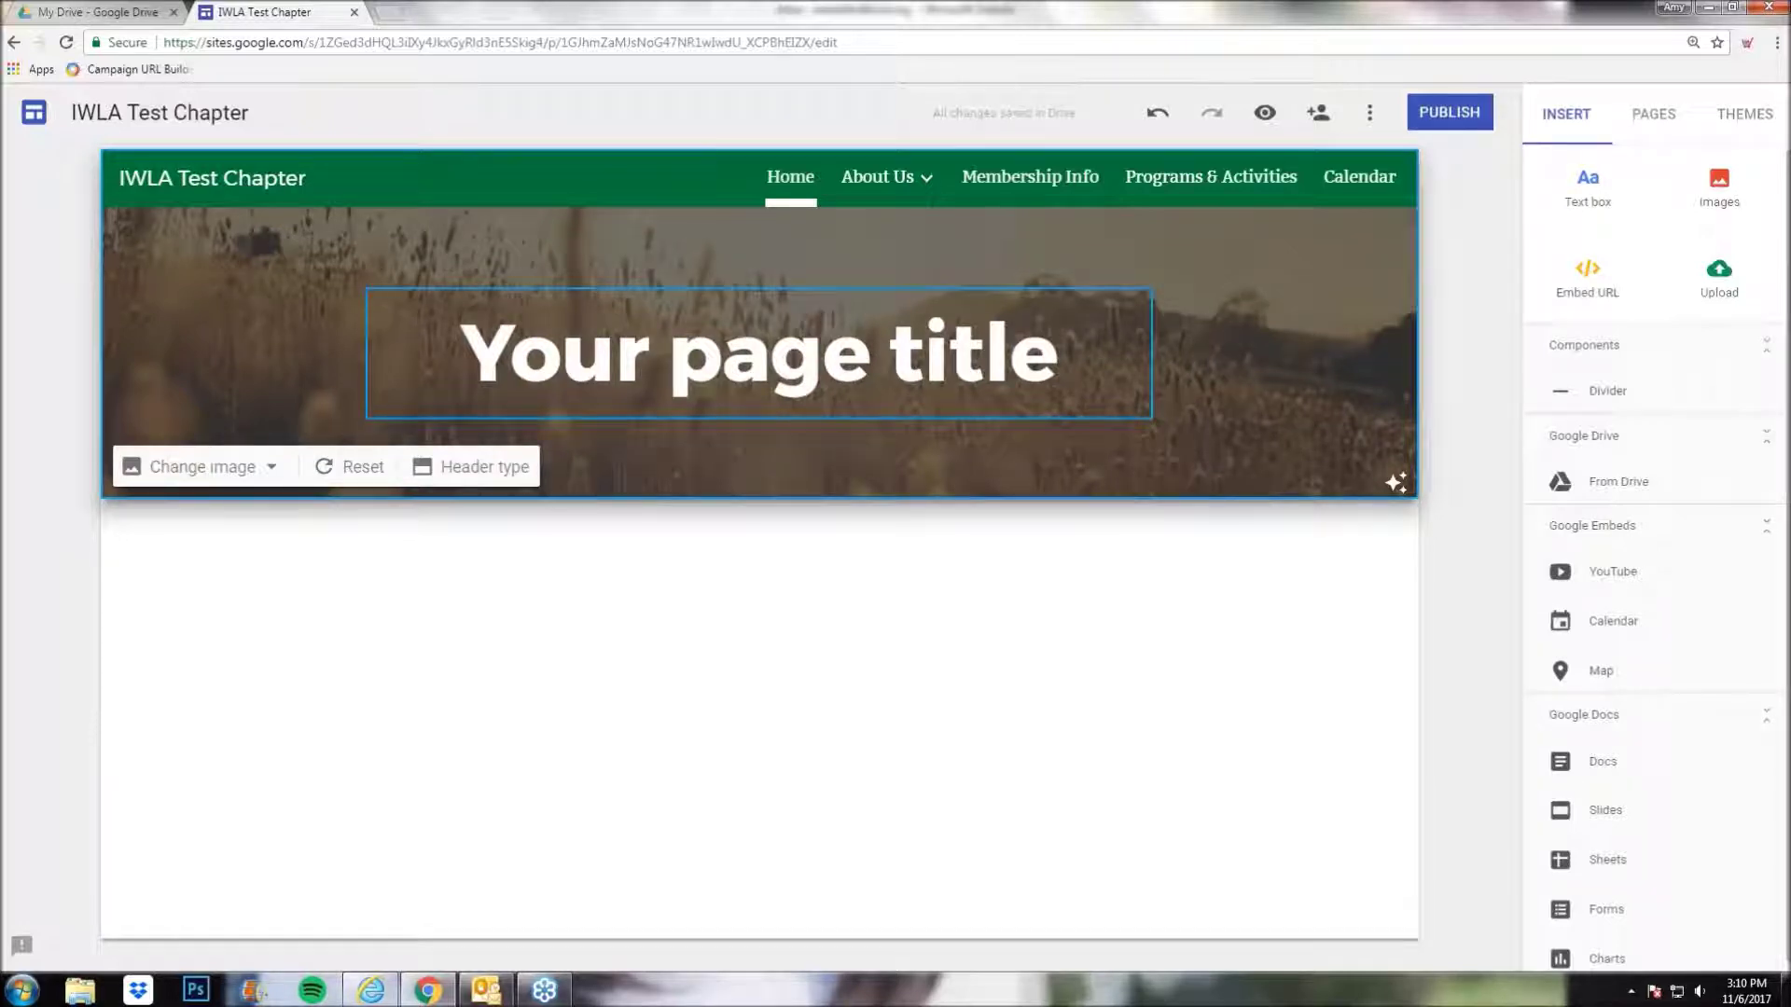
left_click(1395, 481)
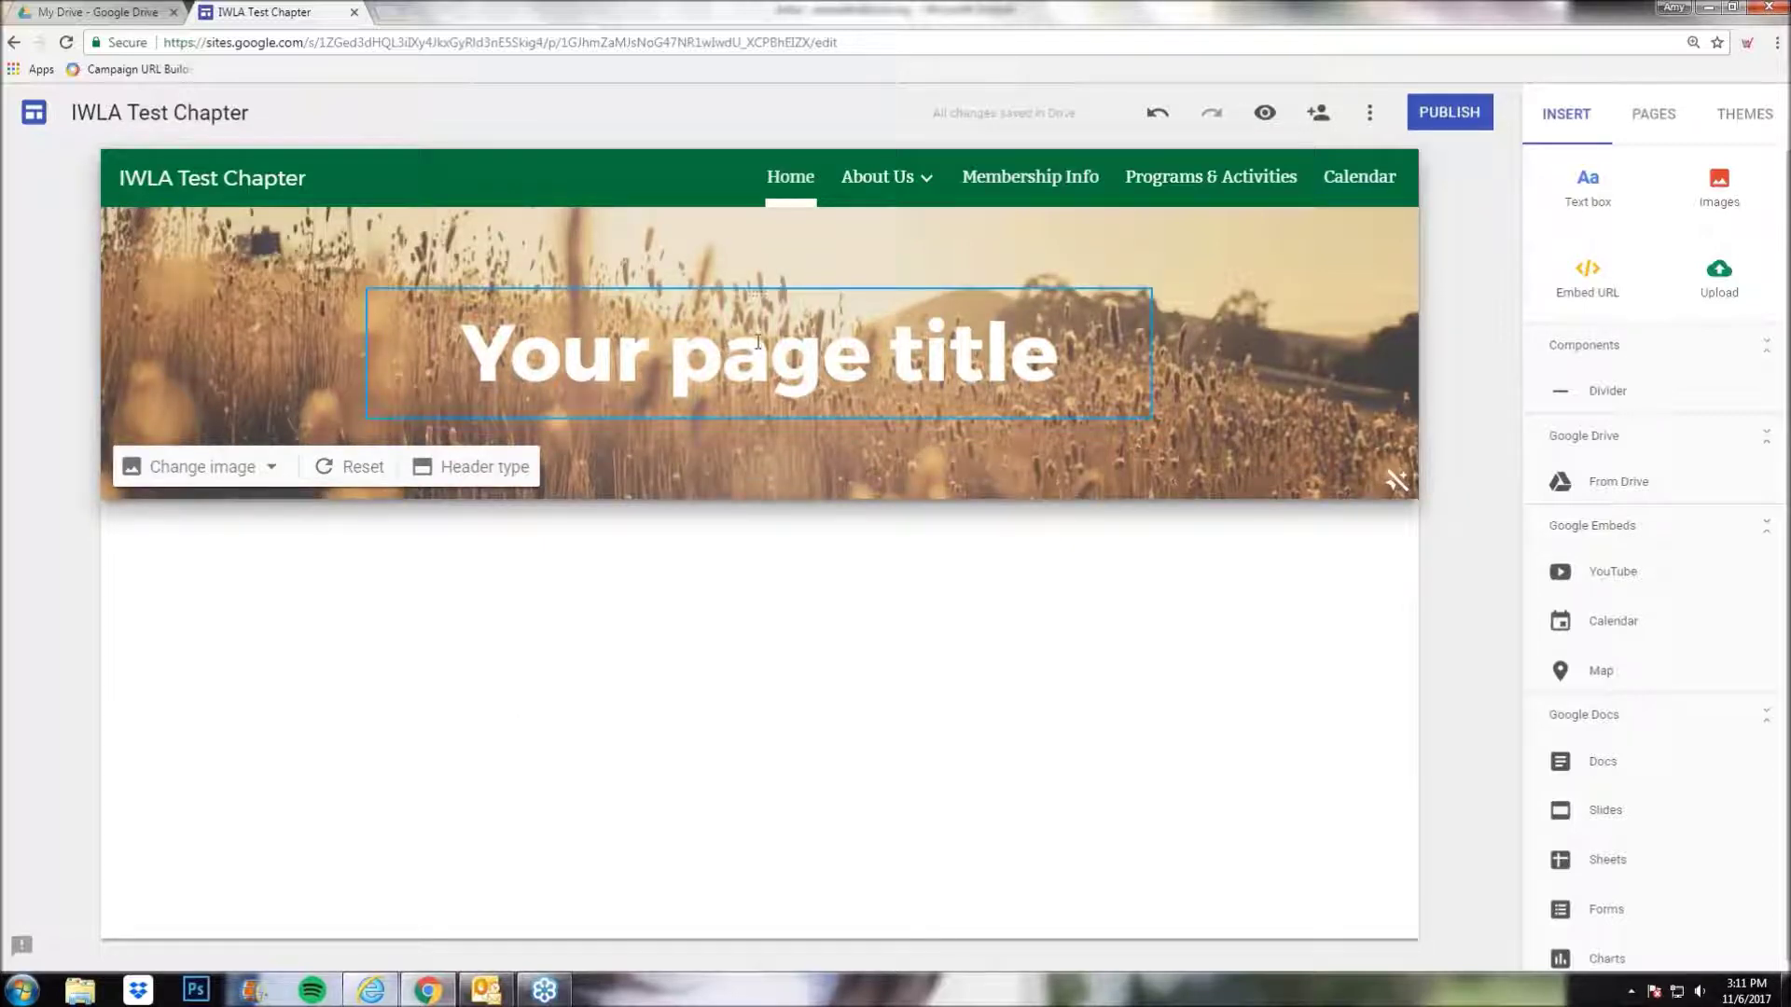
- Replace the Home header title with "Welcome!", narrow its text box and move it to the right side of the header image
left_click(756, 292)
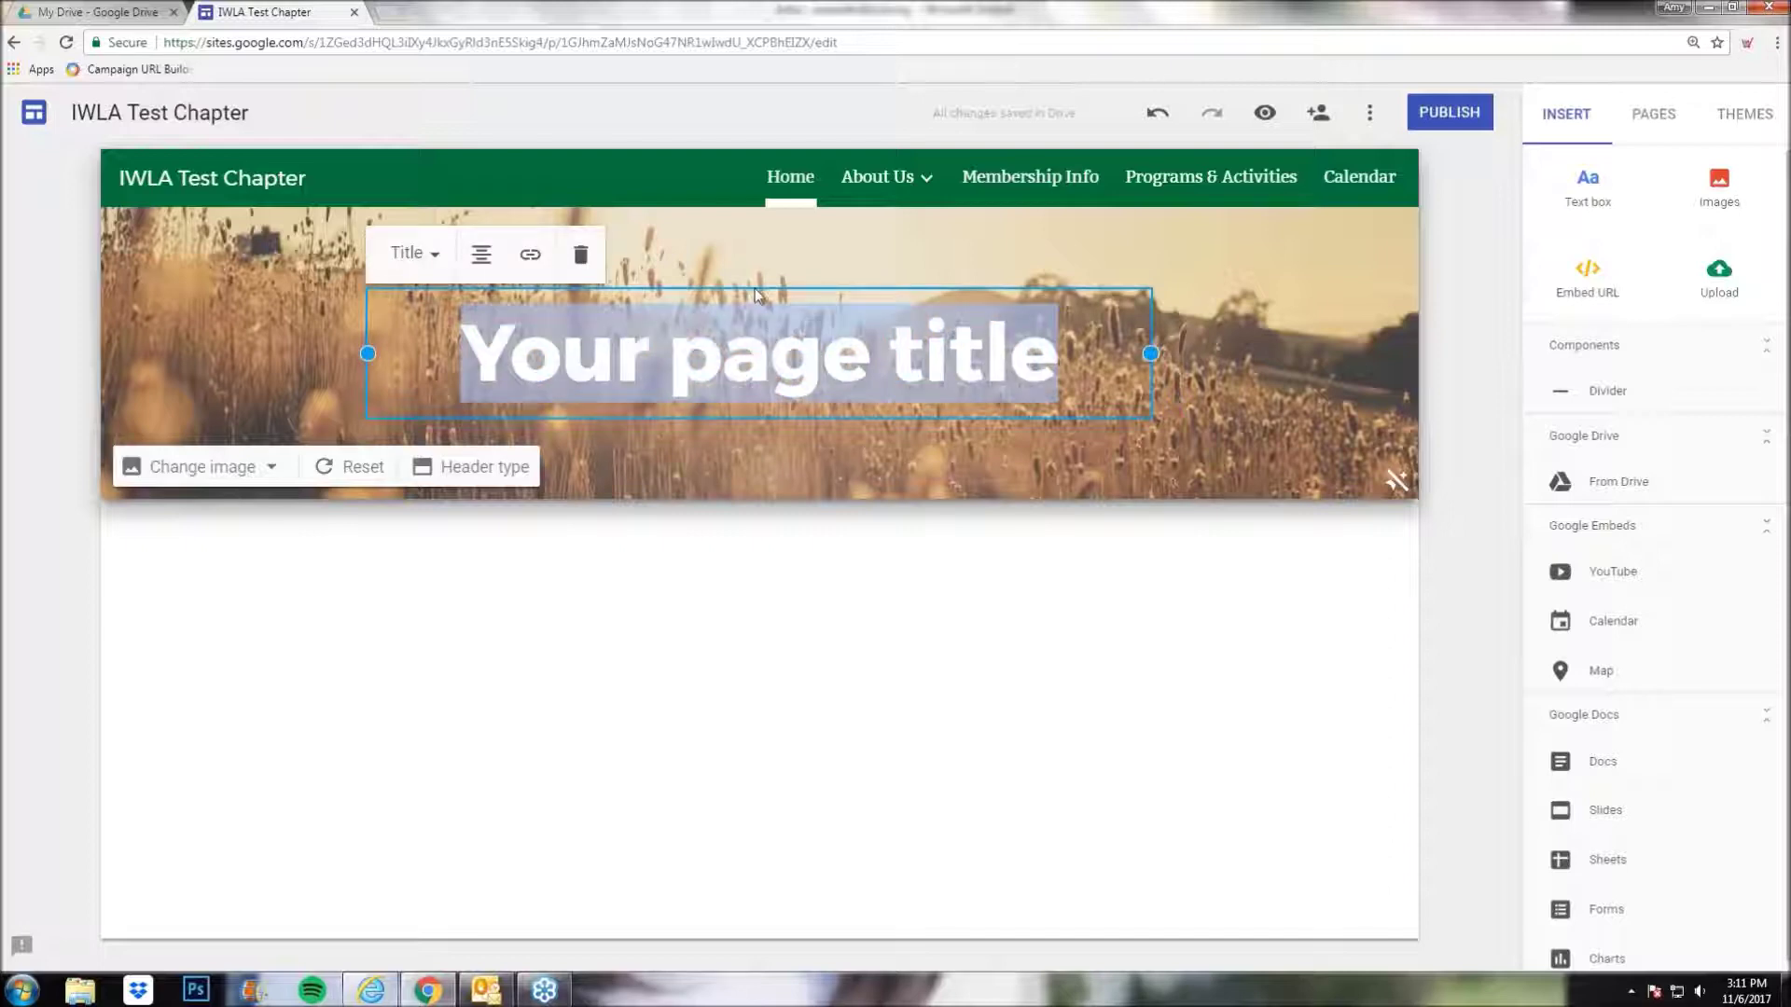
left_click(774, 355)
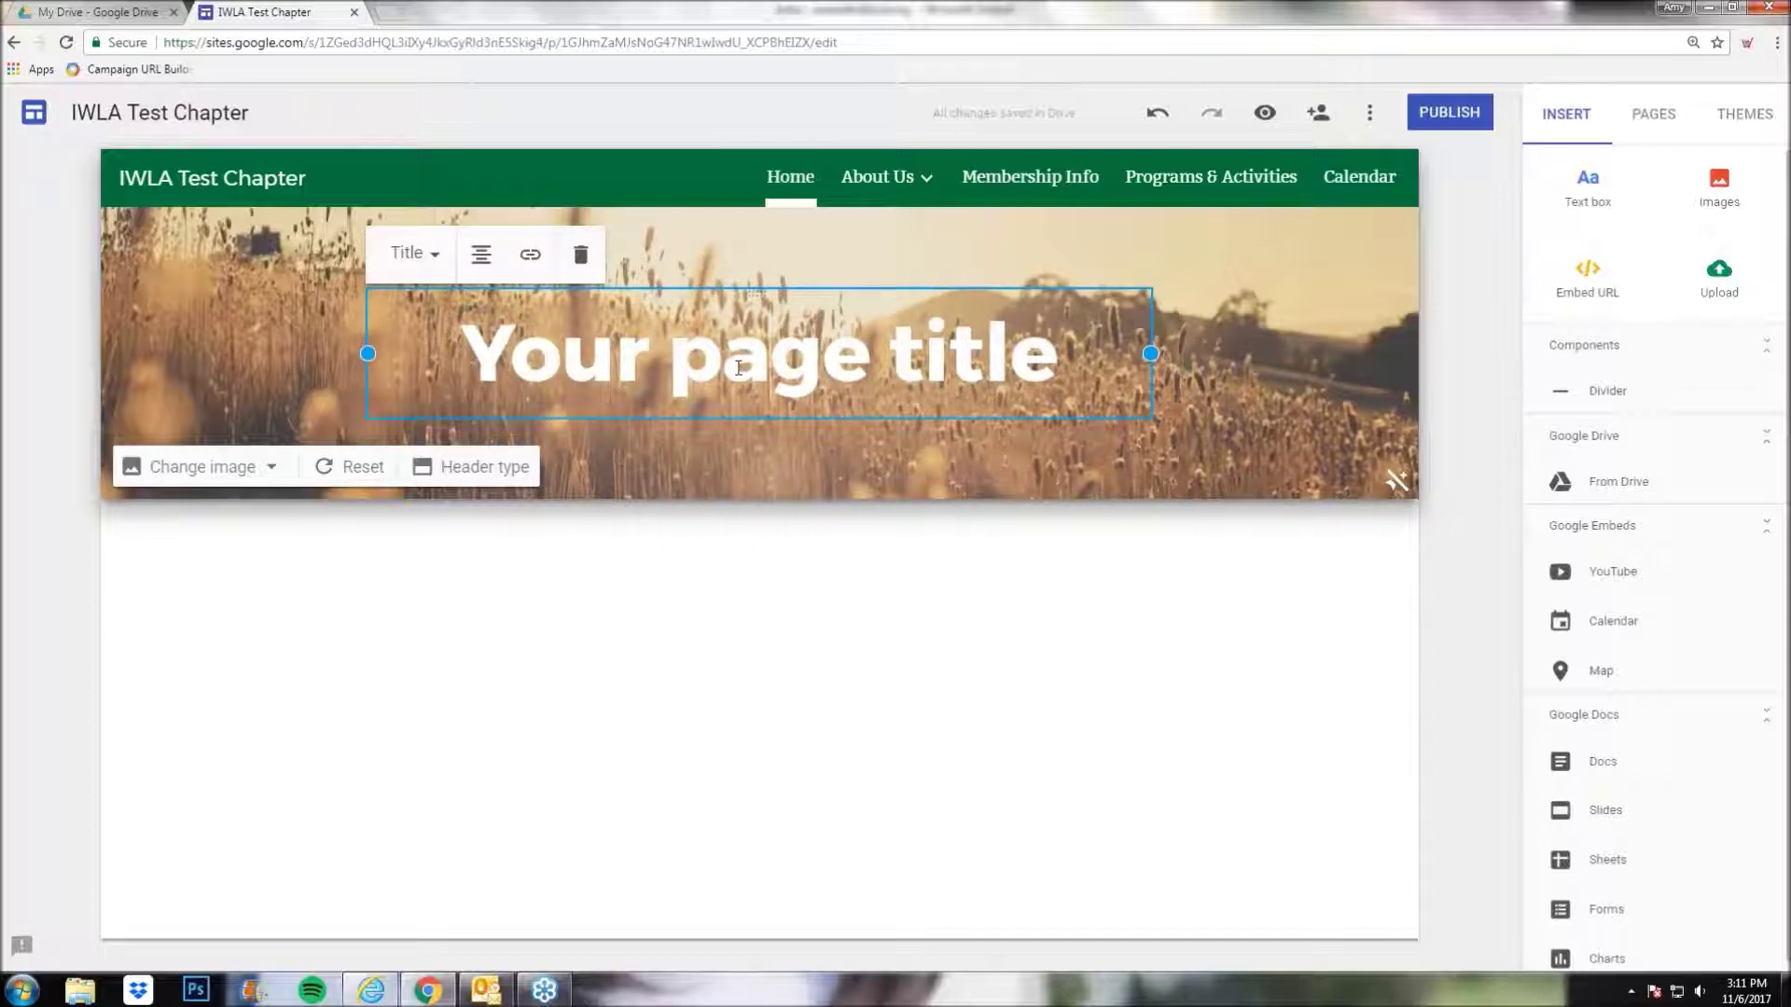
triple_click(600, 354)
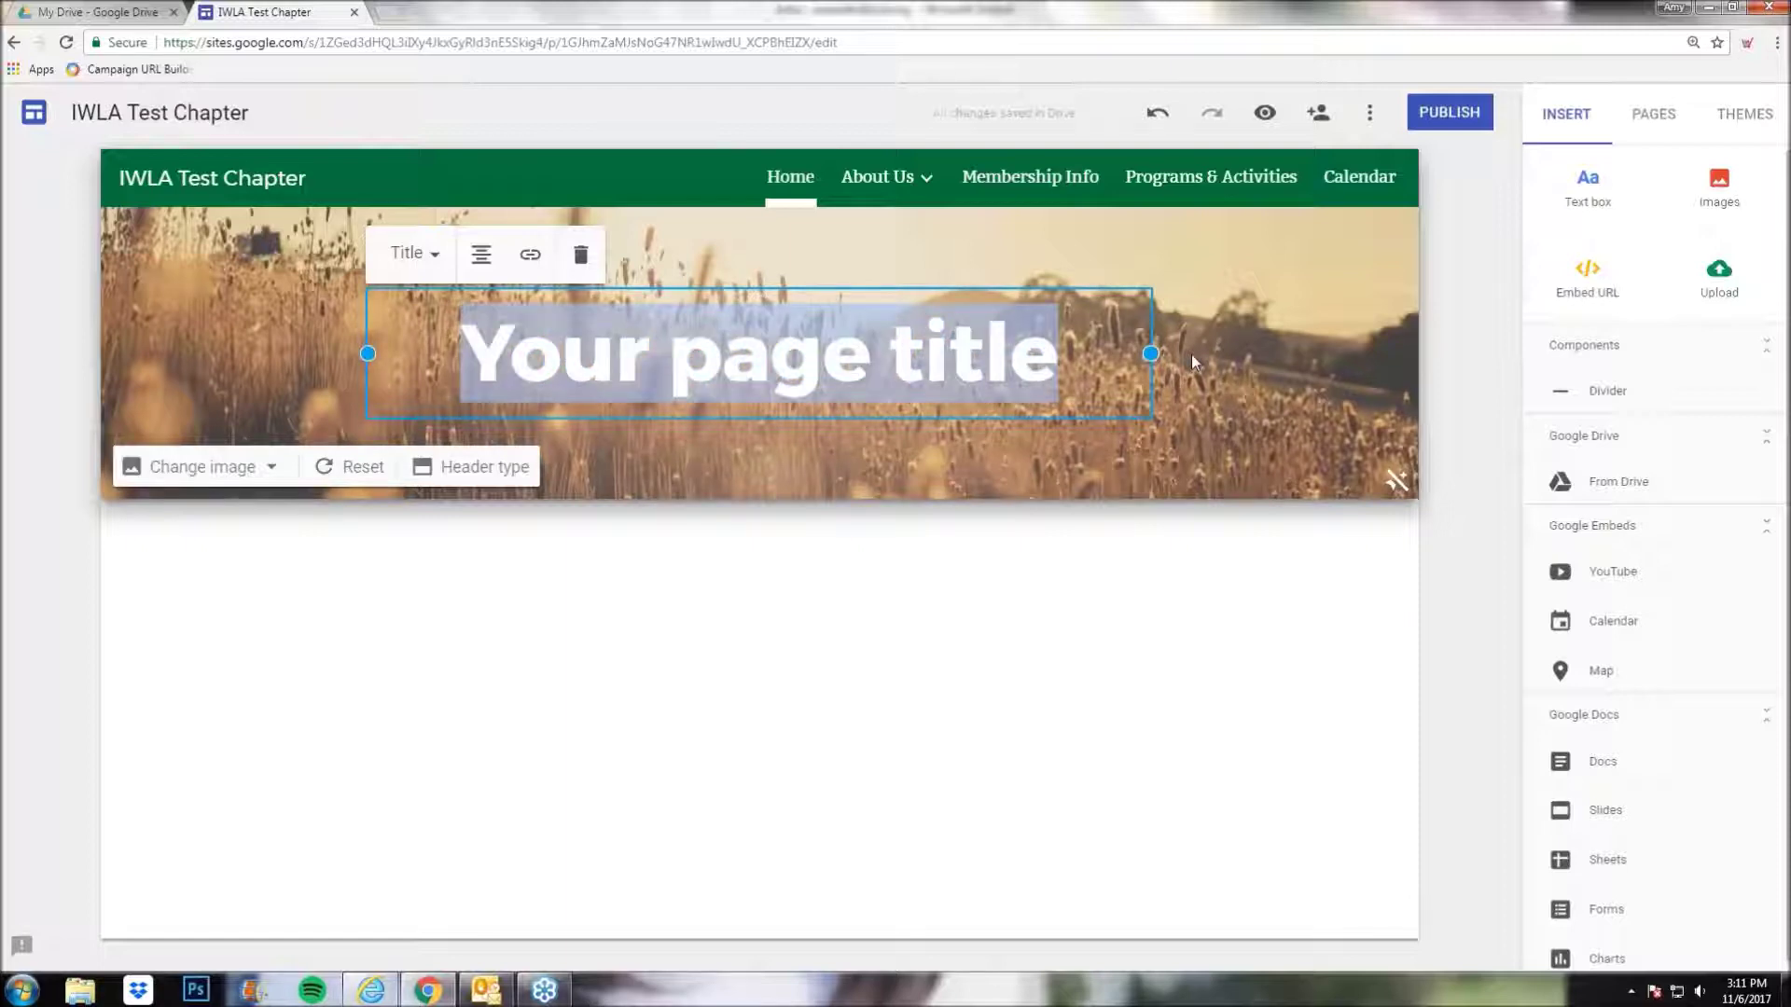
type("Welcome!")
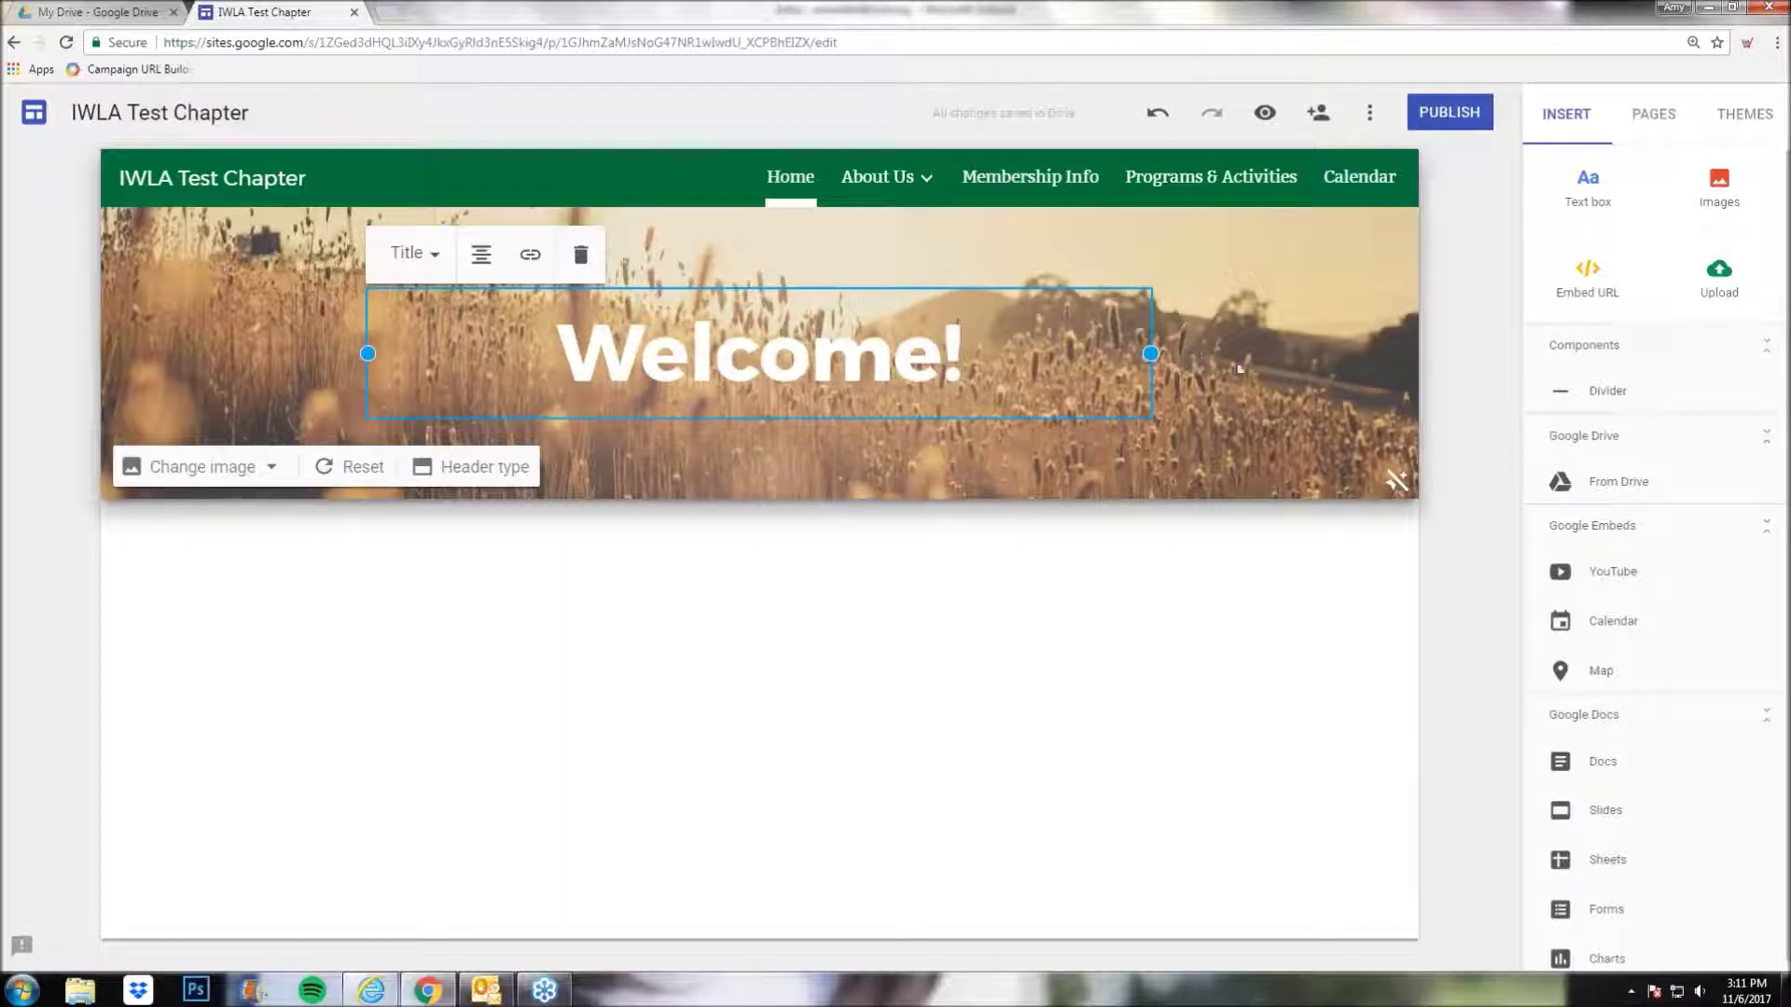
left_click_drag(1150, 354, 847, 354)
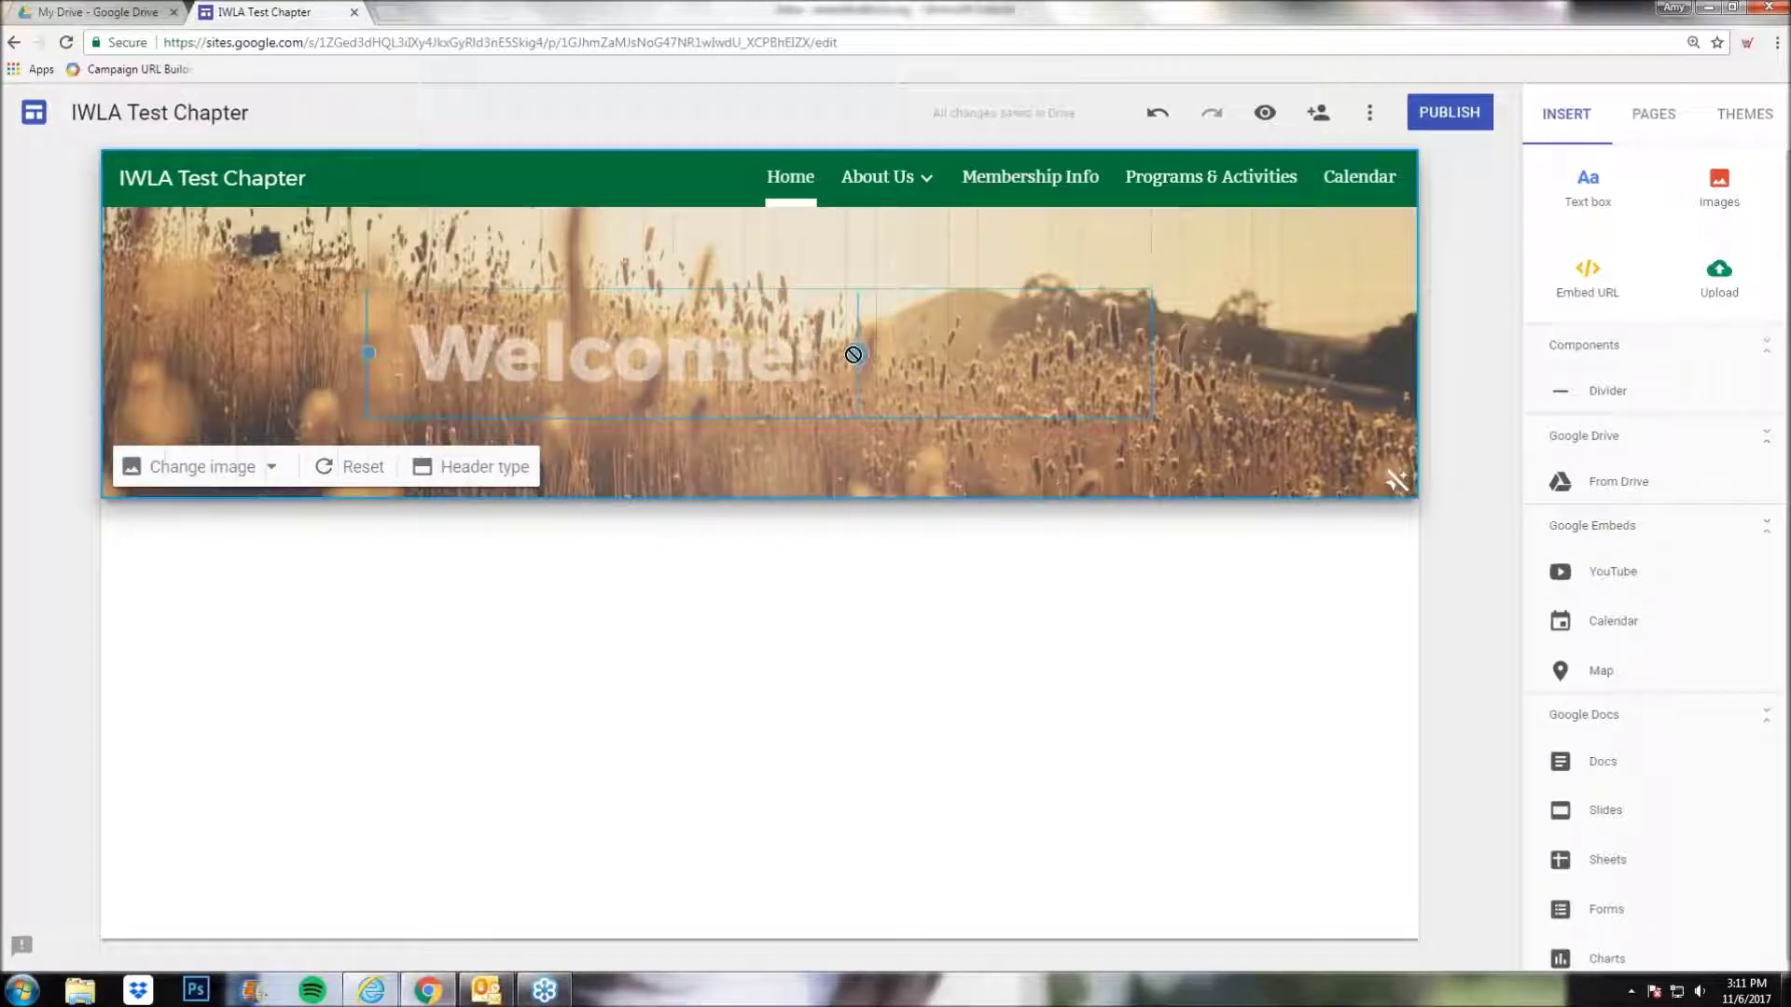
left_click_drag(597, 291, 1101, 319)
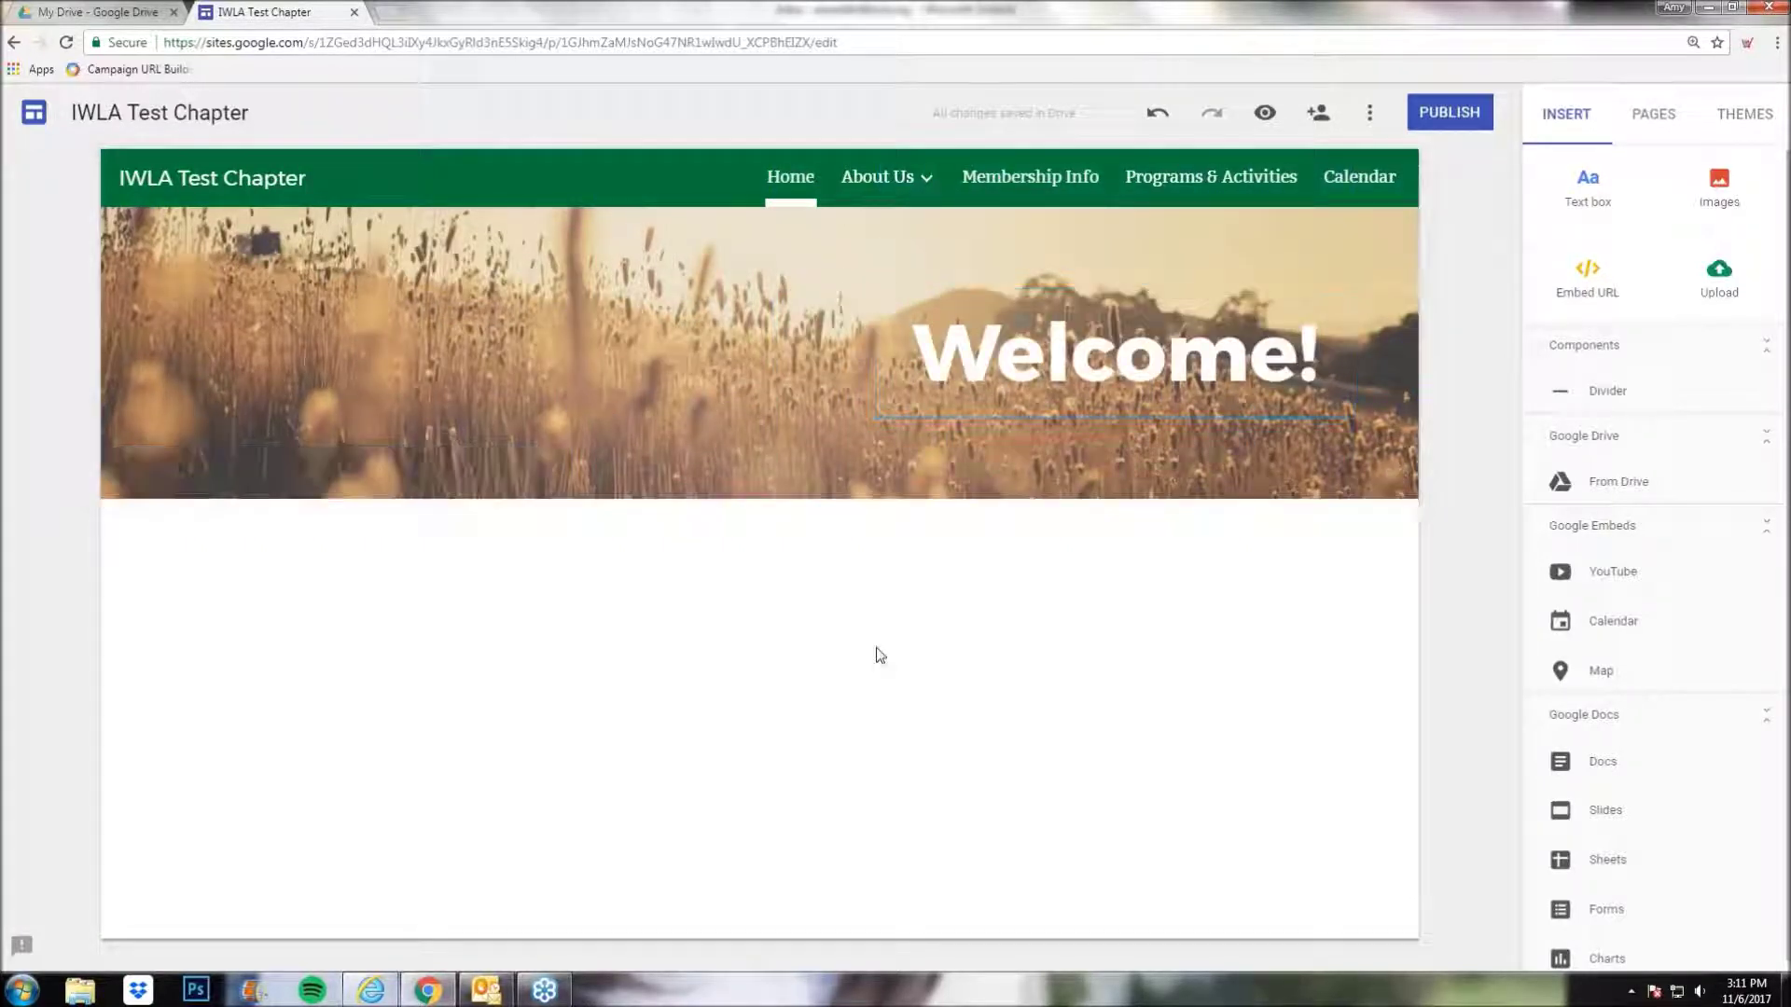
- View the Welcome! title's link and alignment options, try the Heading, Subheading and Normal text styles, and return it to Title
left_click(1045, 350)
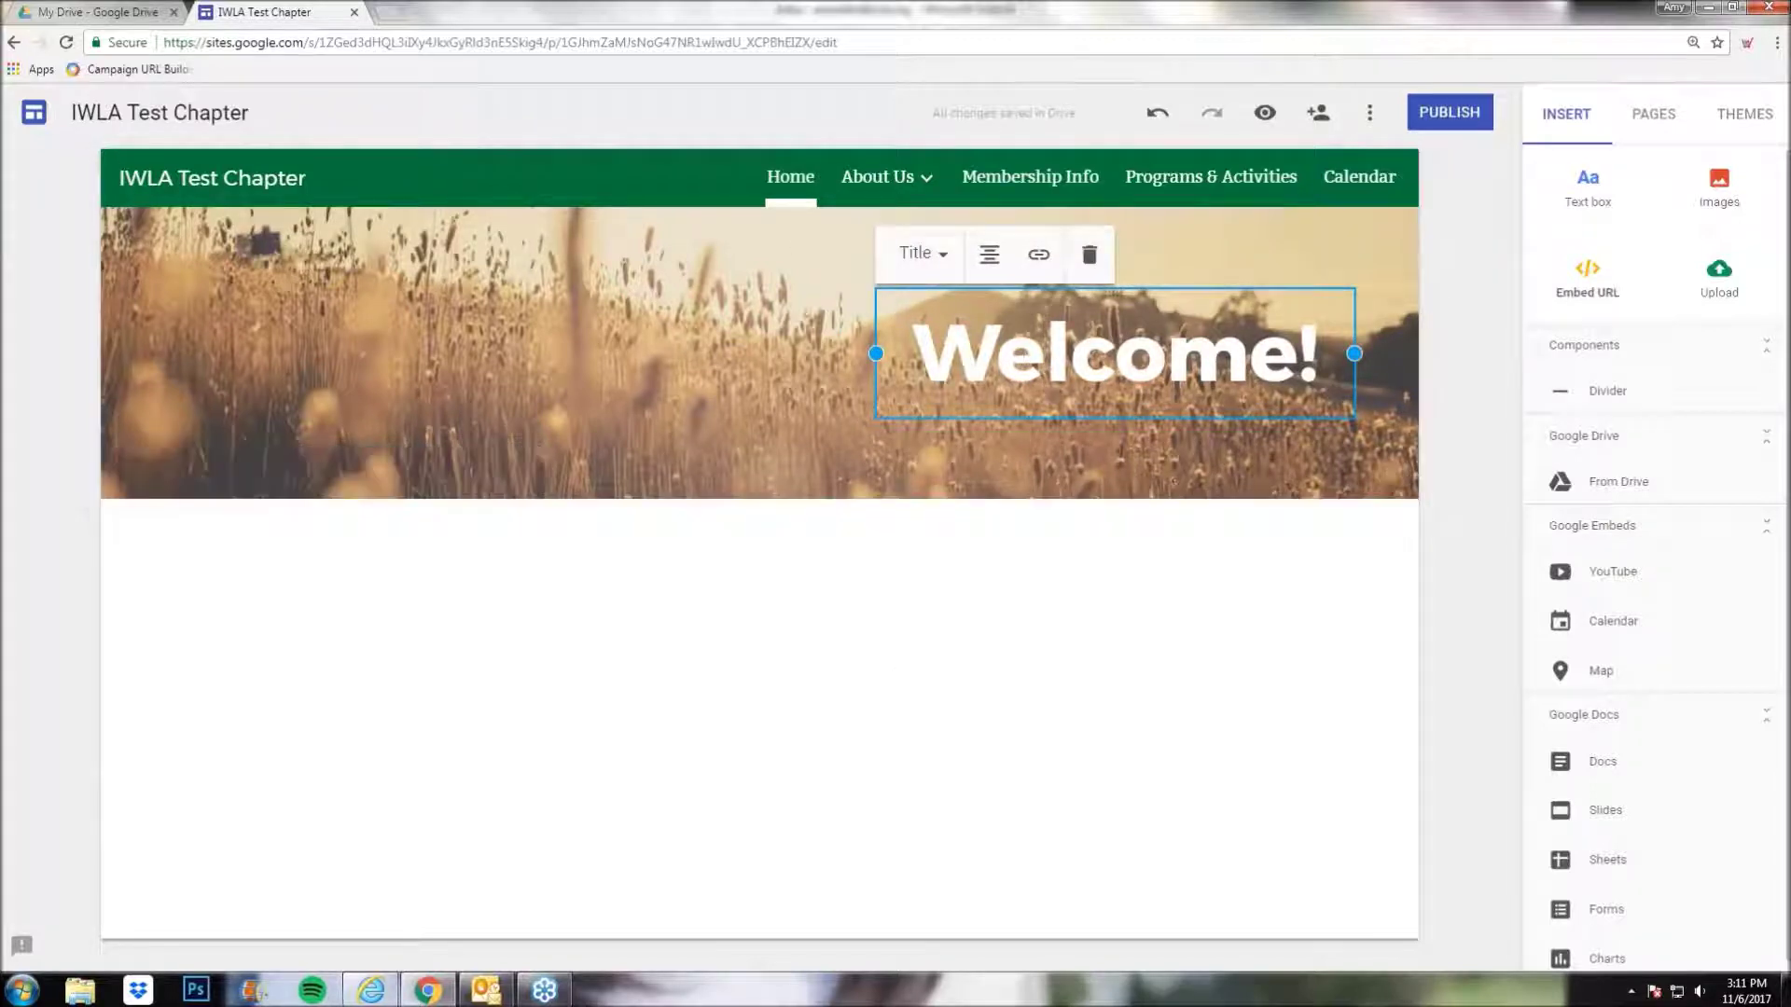
left_click(1040, 258)
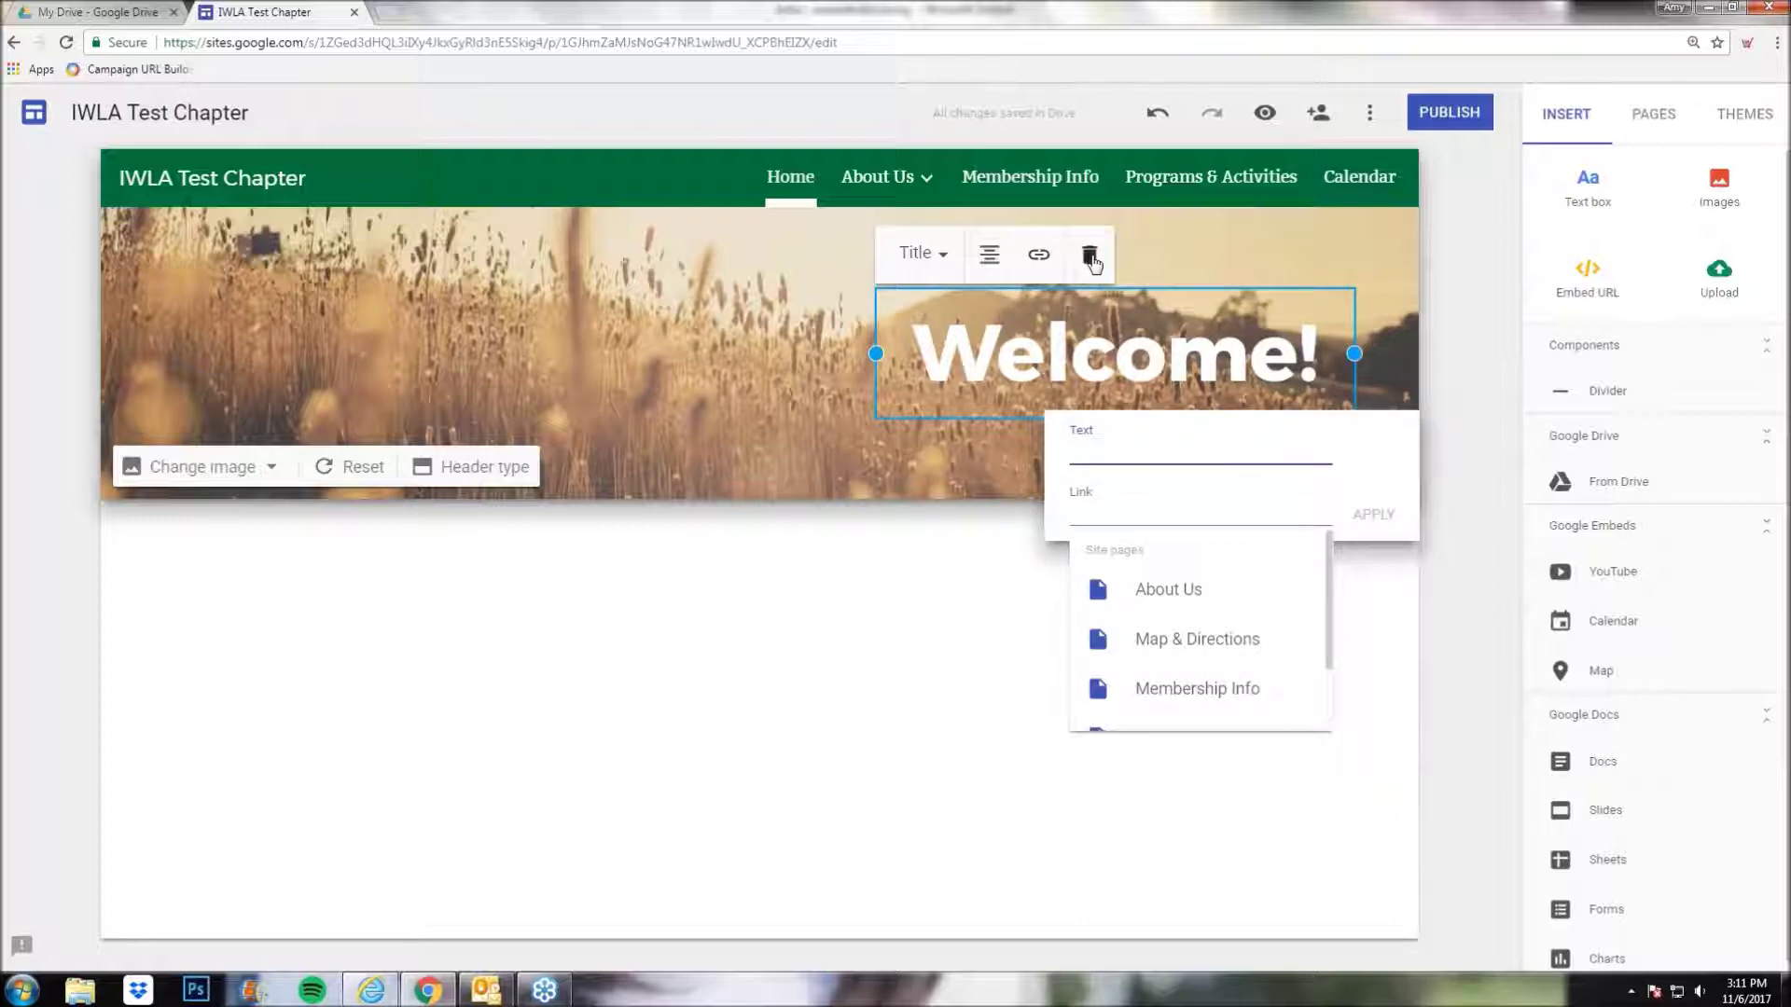
left_click(991, 263)
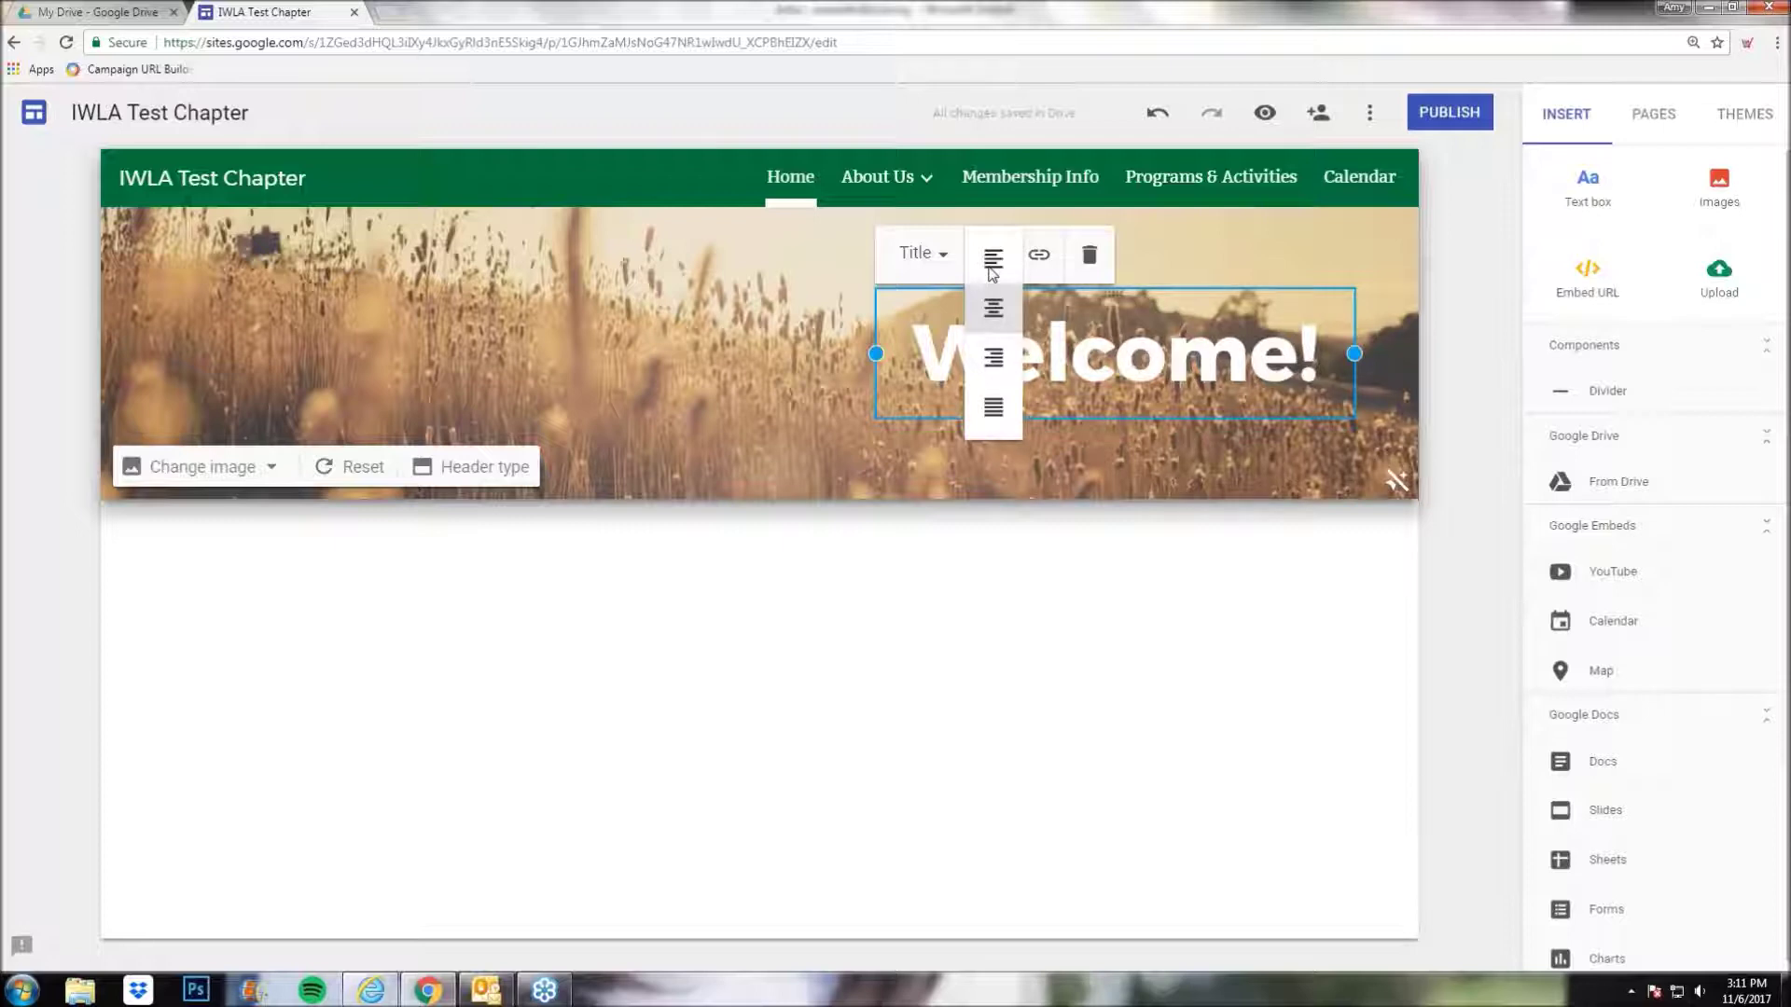
left_click(942, 254)
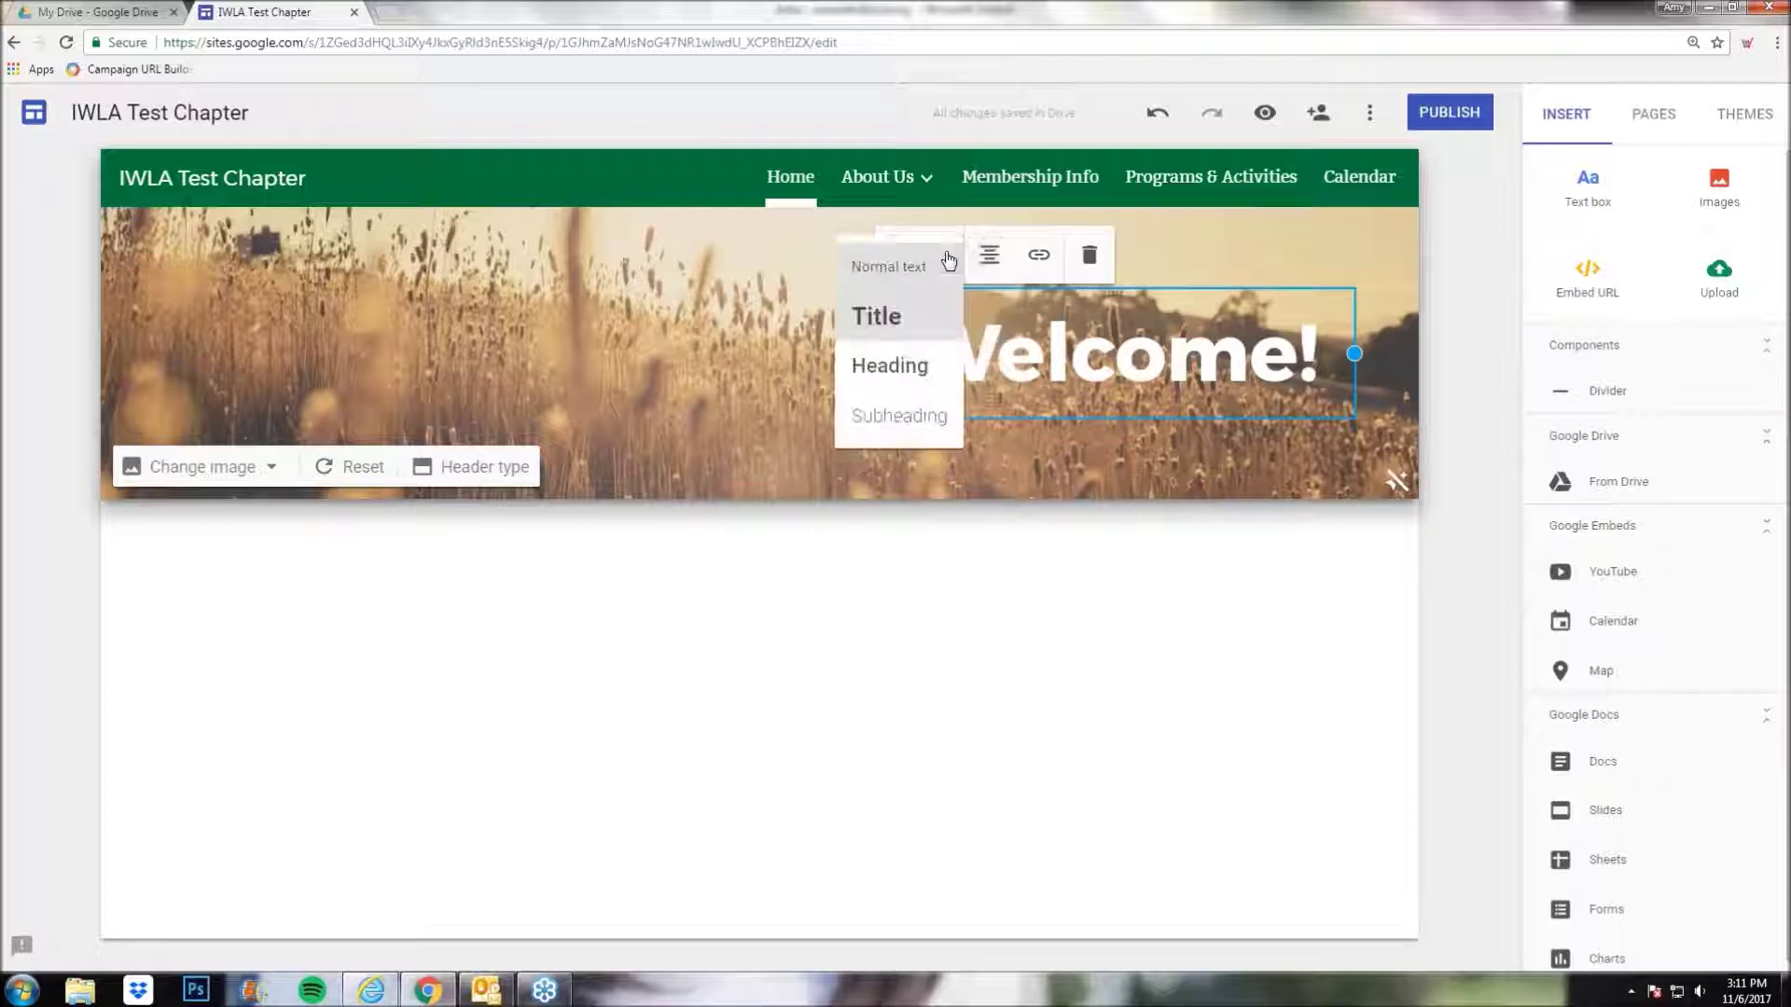
left_click(890, 367)
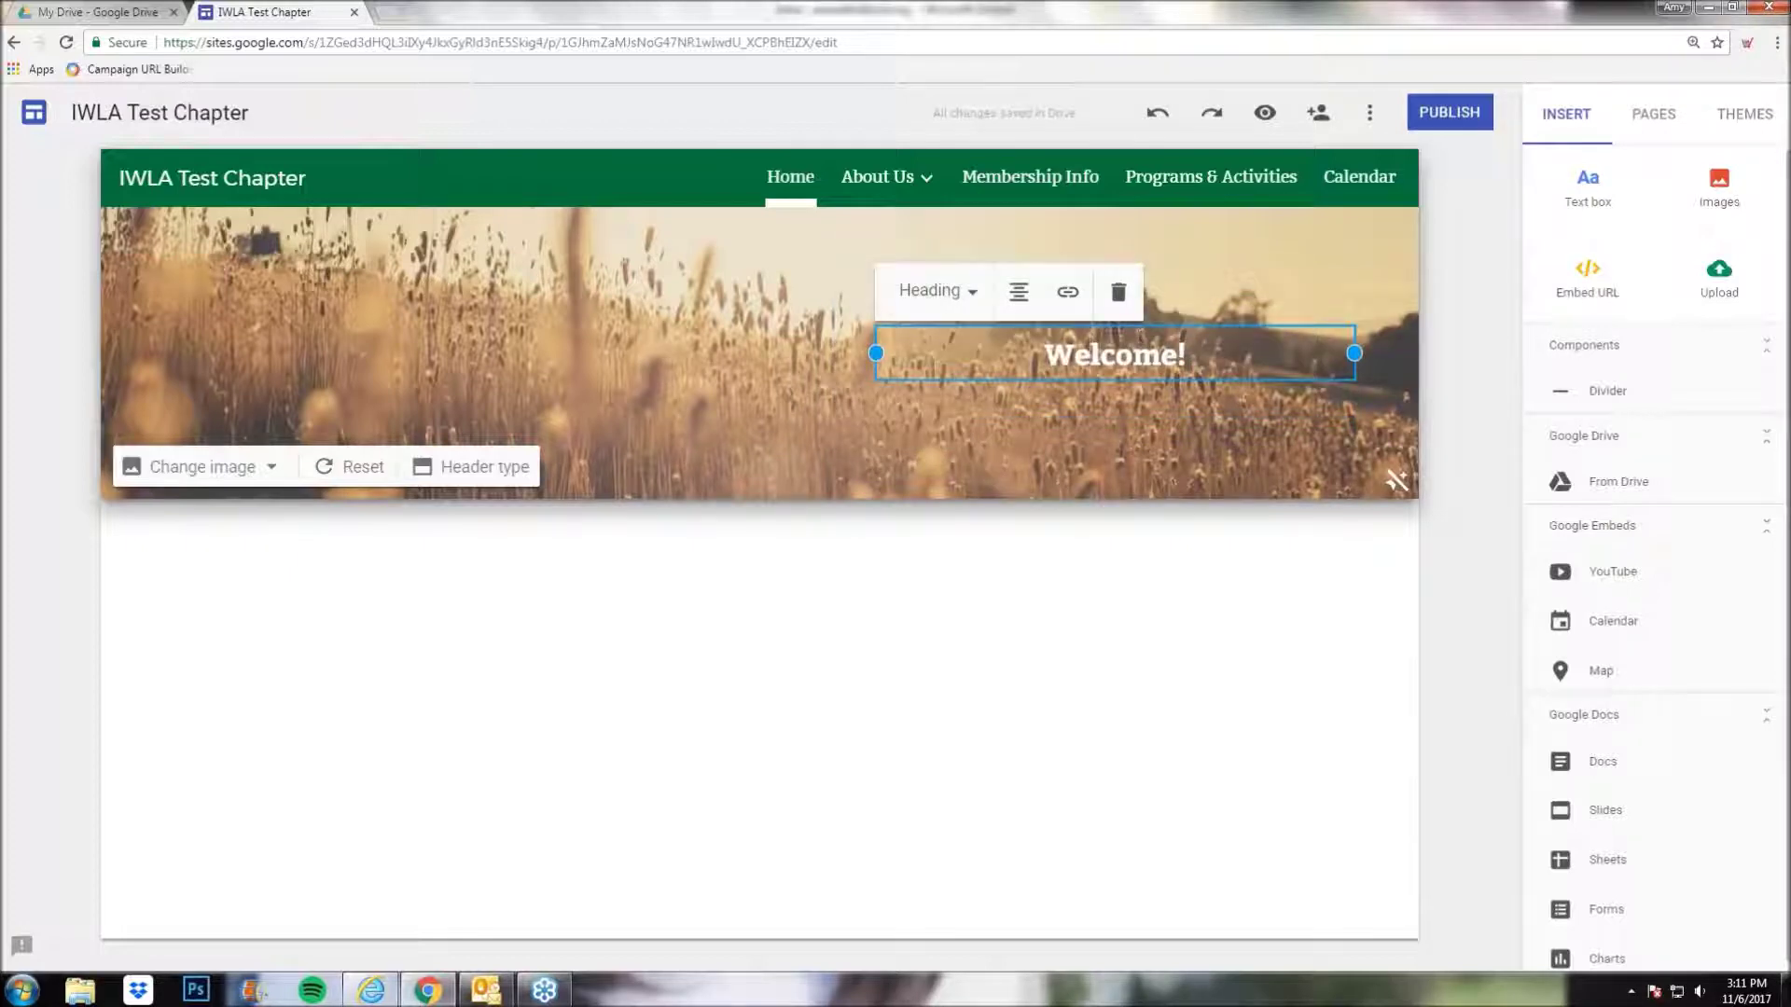
left_click(960, 290)
left_click(930, 455)
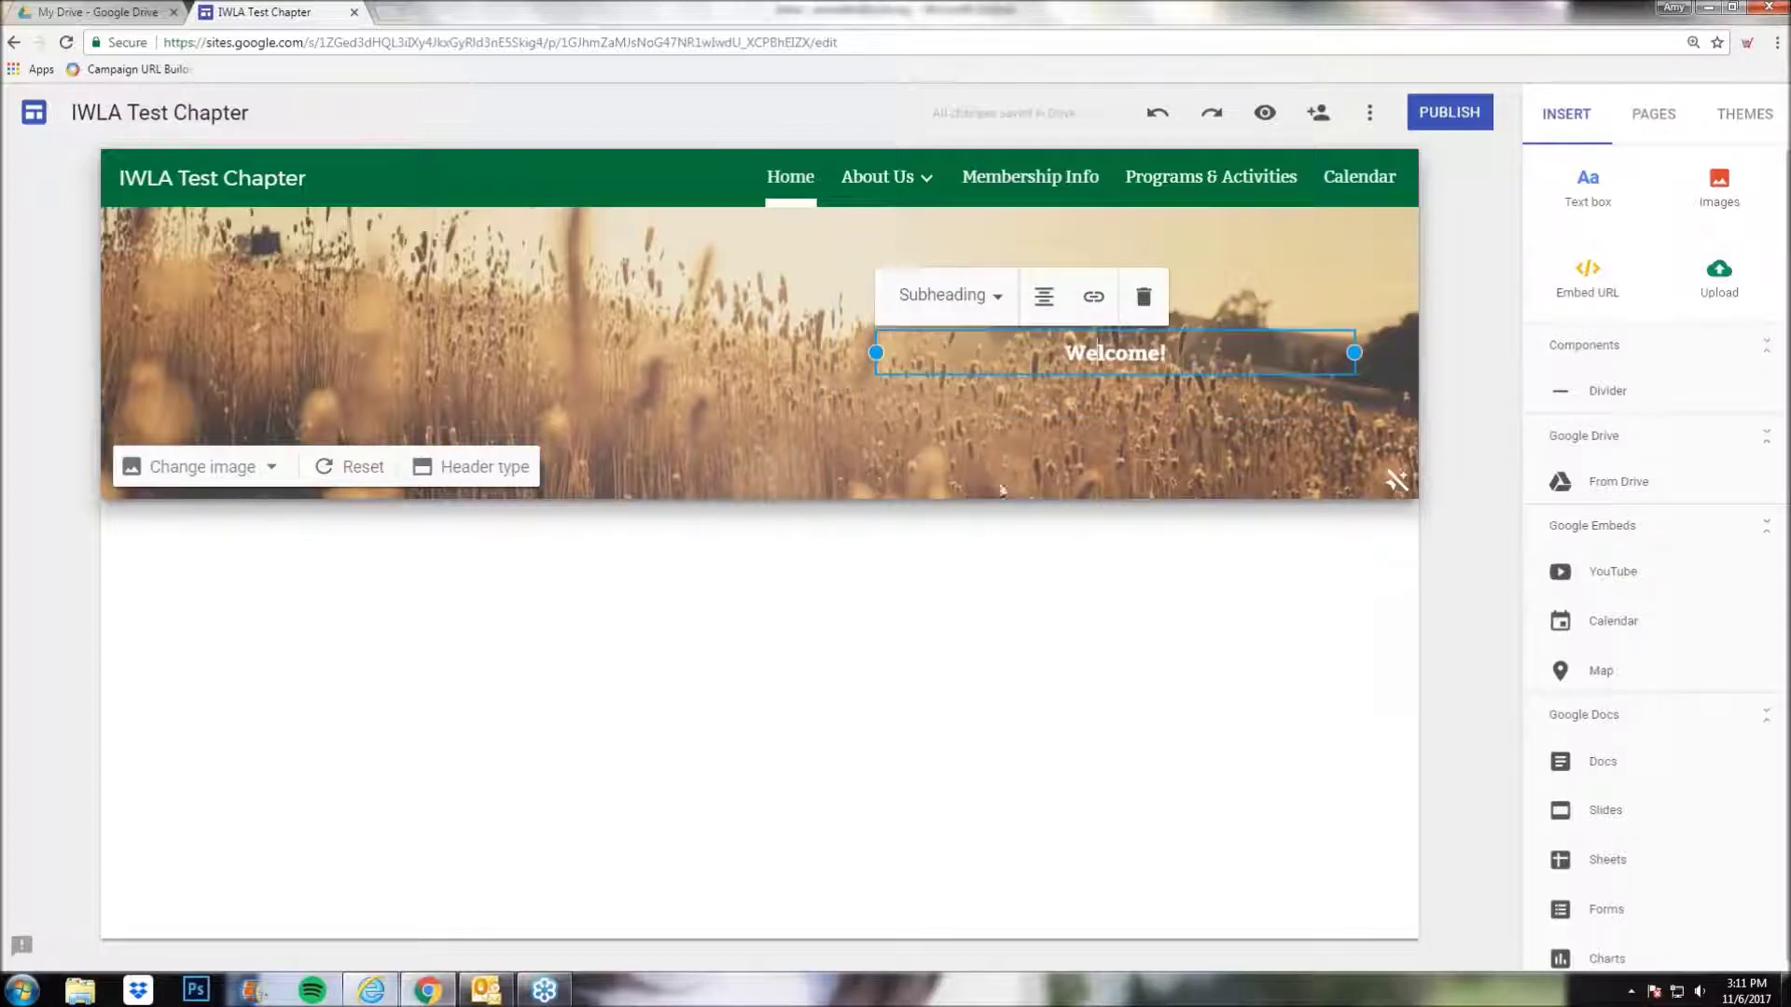
left_click(957, 296)
left_click(954, 306)
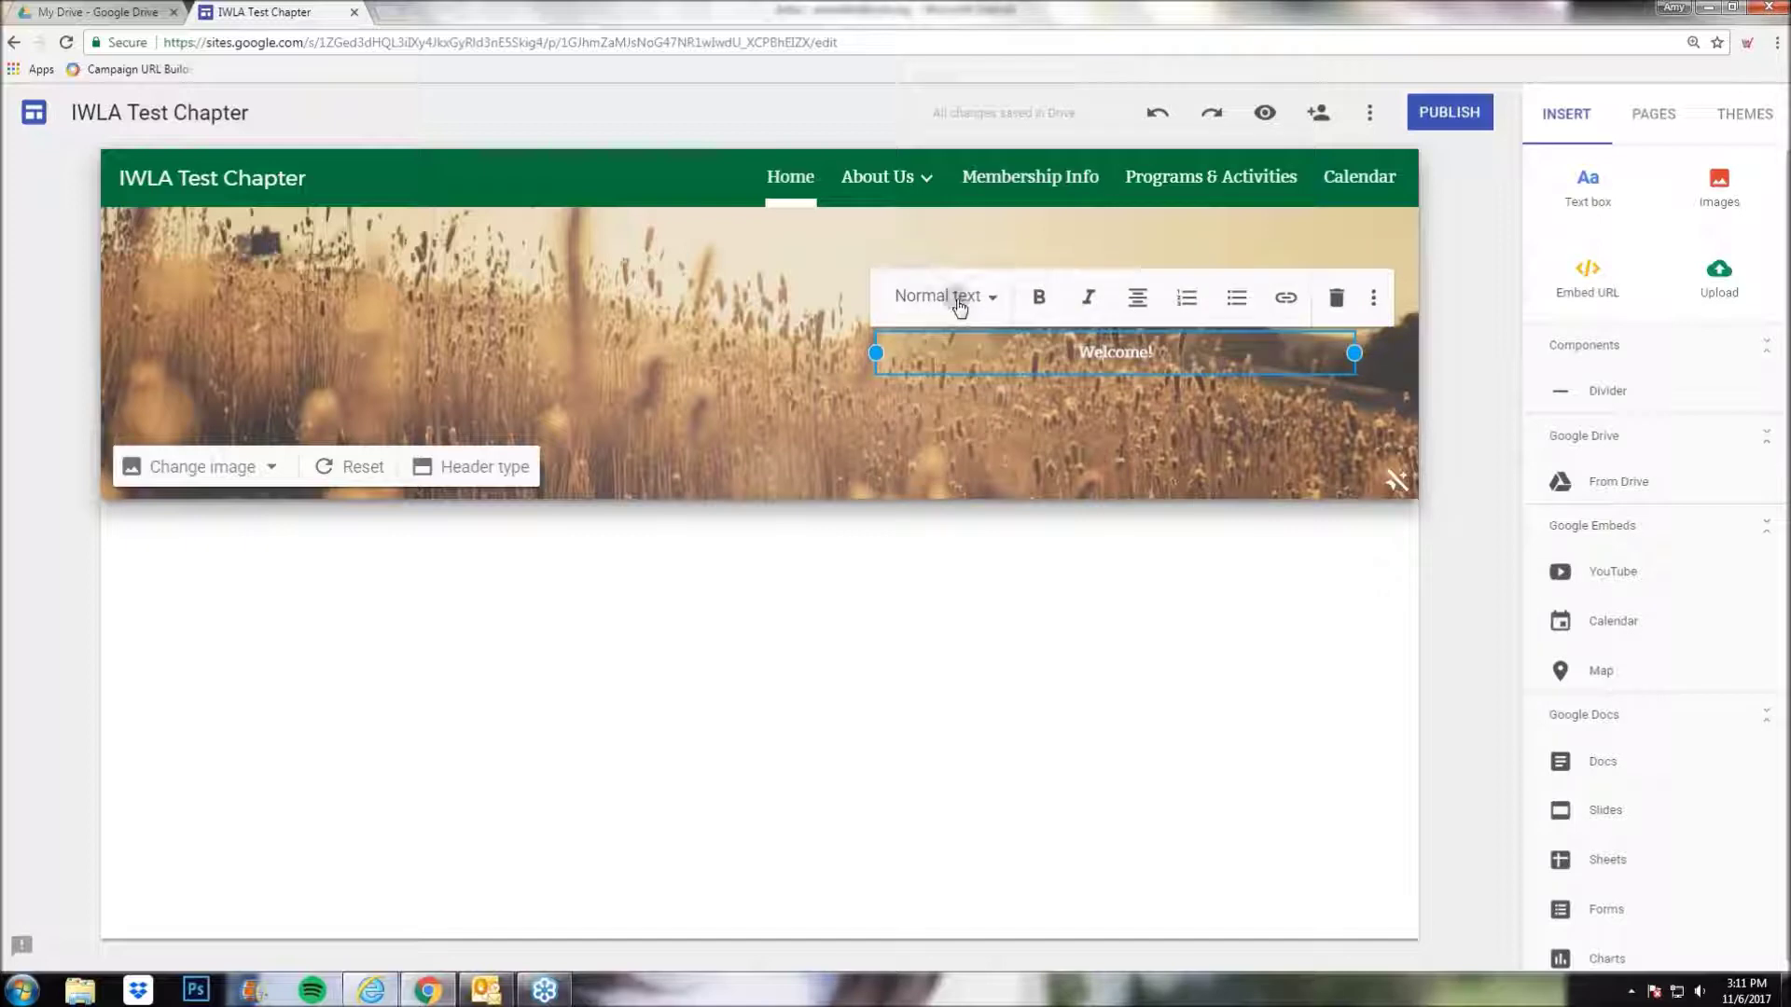
left_click(953, 301)
left_click(940, 357)
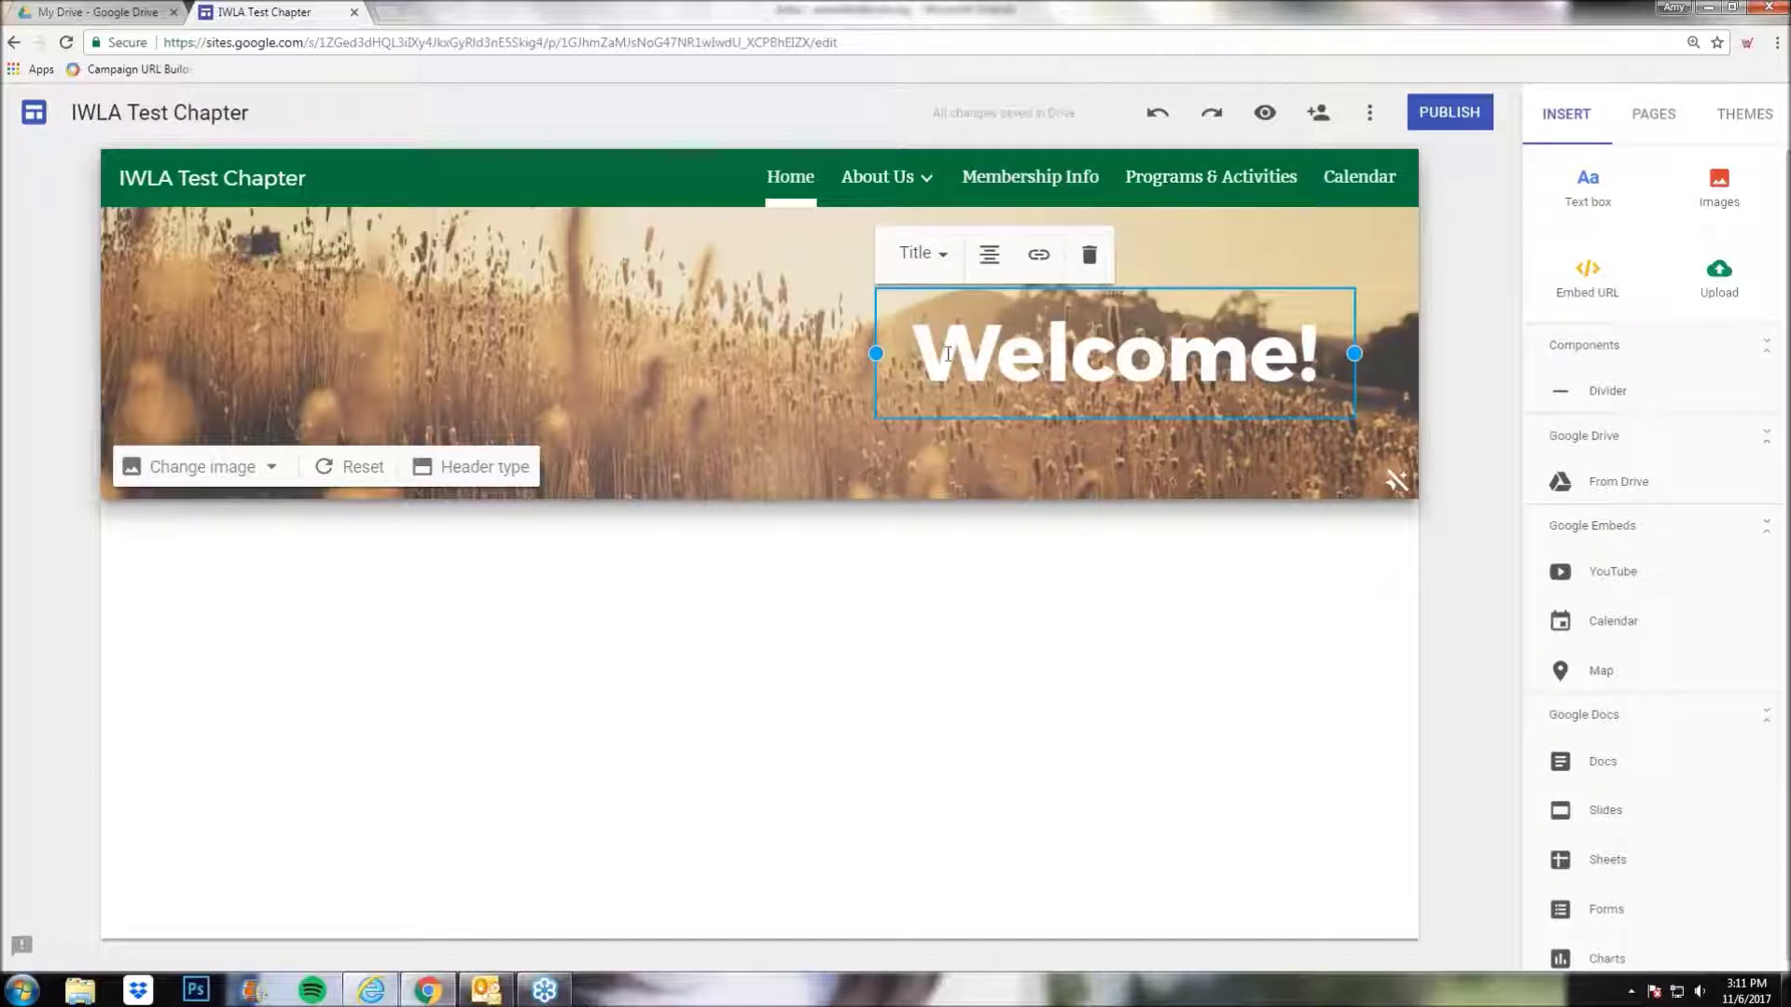
left_click(632, 656)
mouse_move(461, 409)
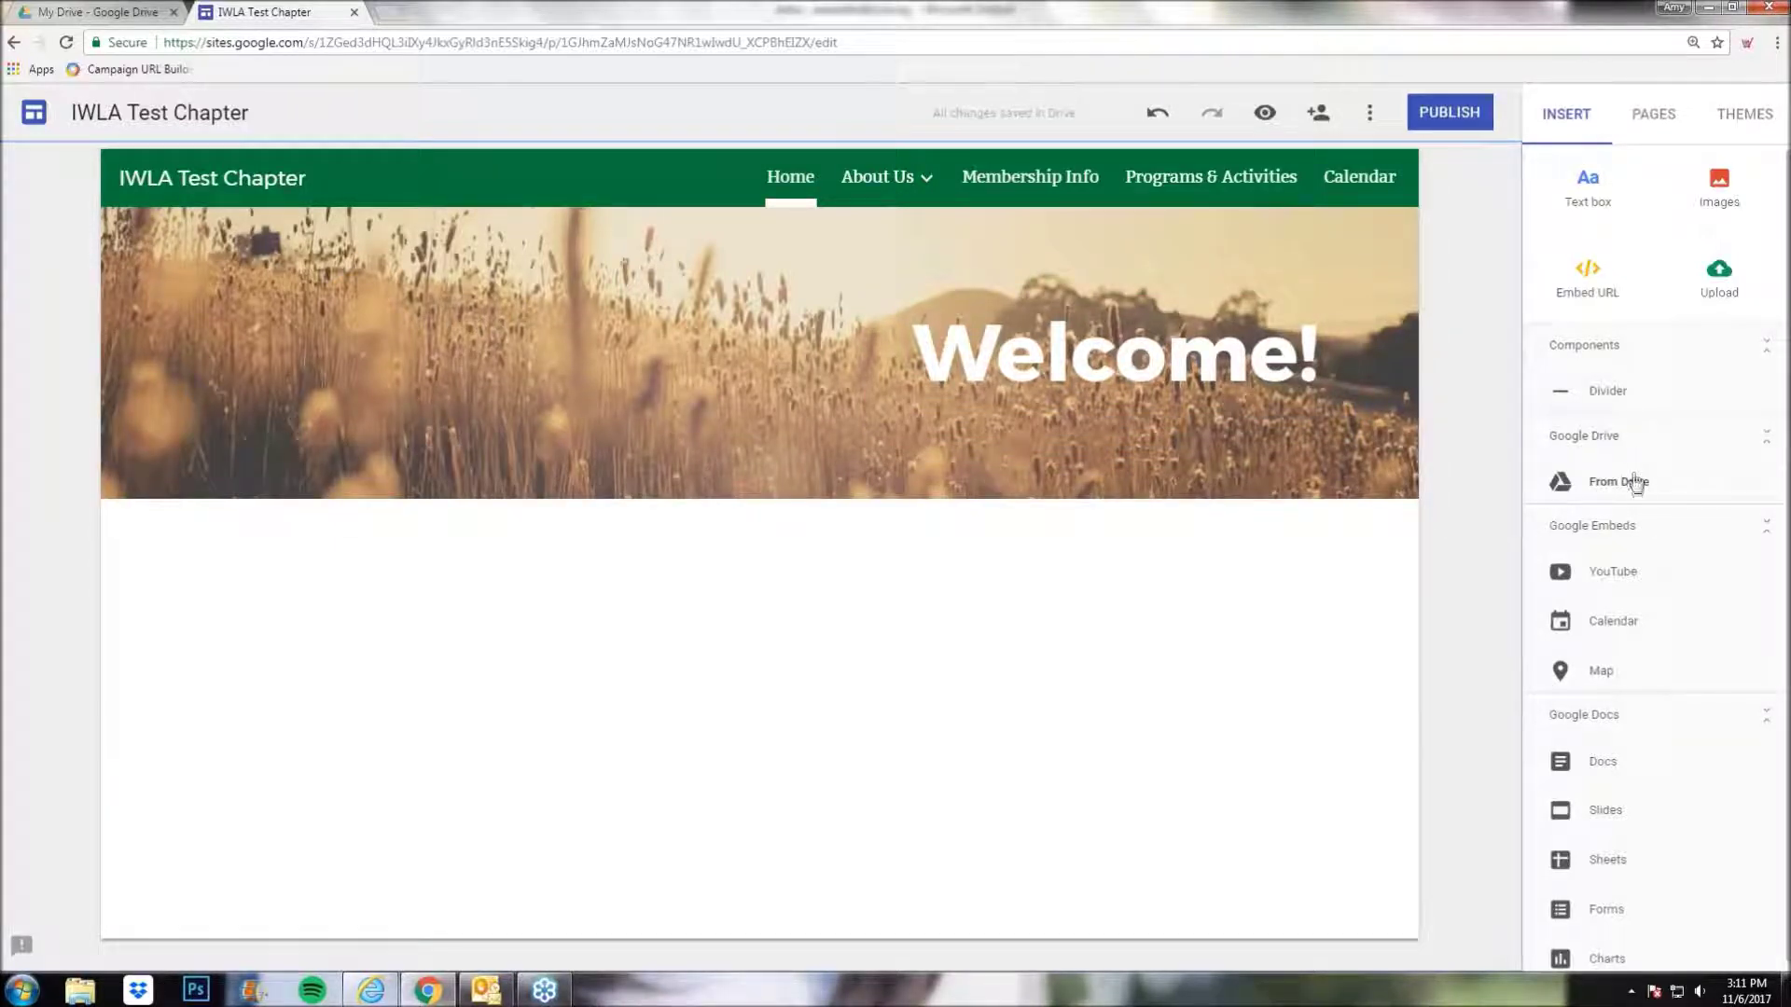
- Insert the round IWLA Chapter Web logo from the Website Photos Drive folder into the Home page
left_click(1728, 211)
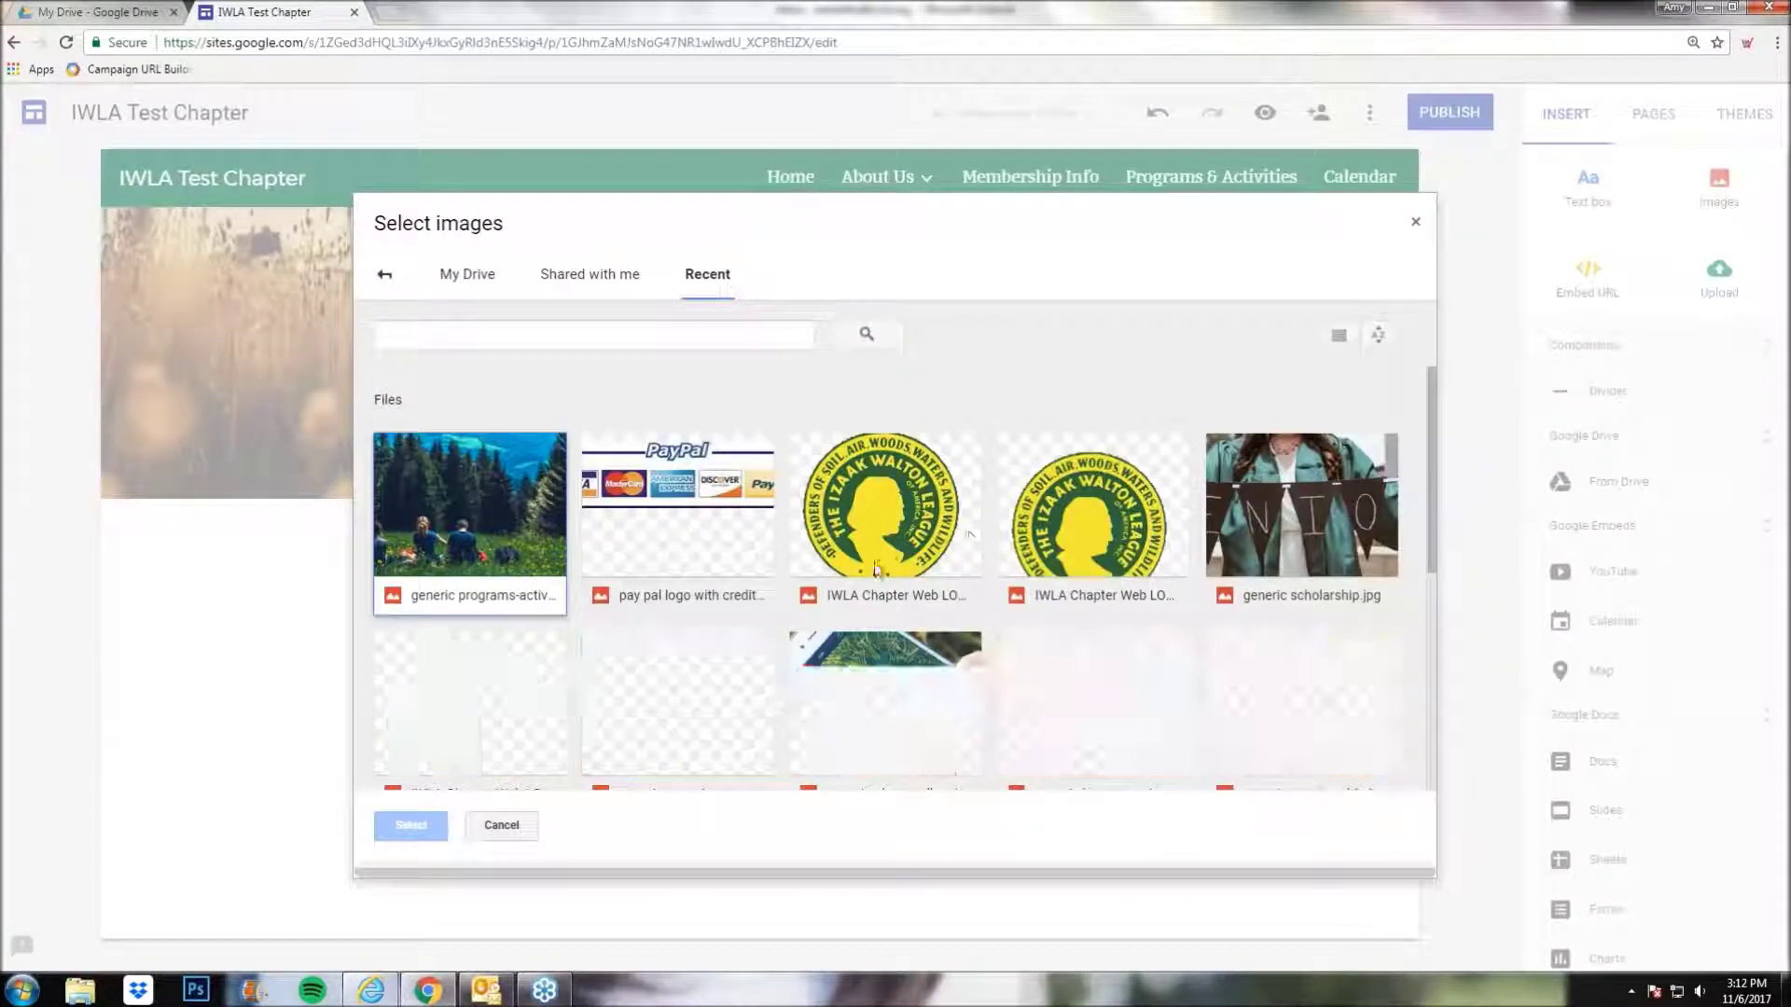
left_click(500, 827)
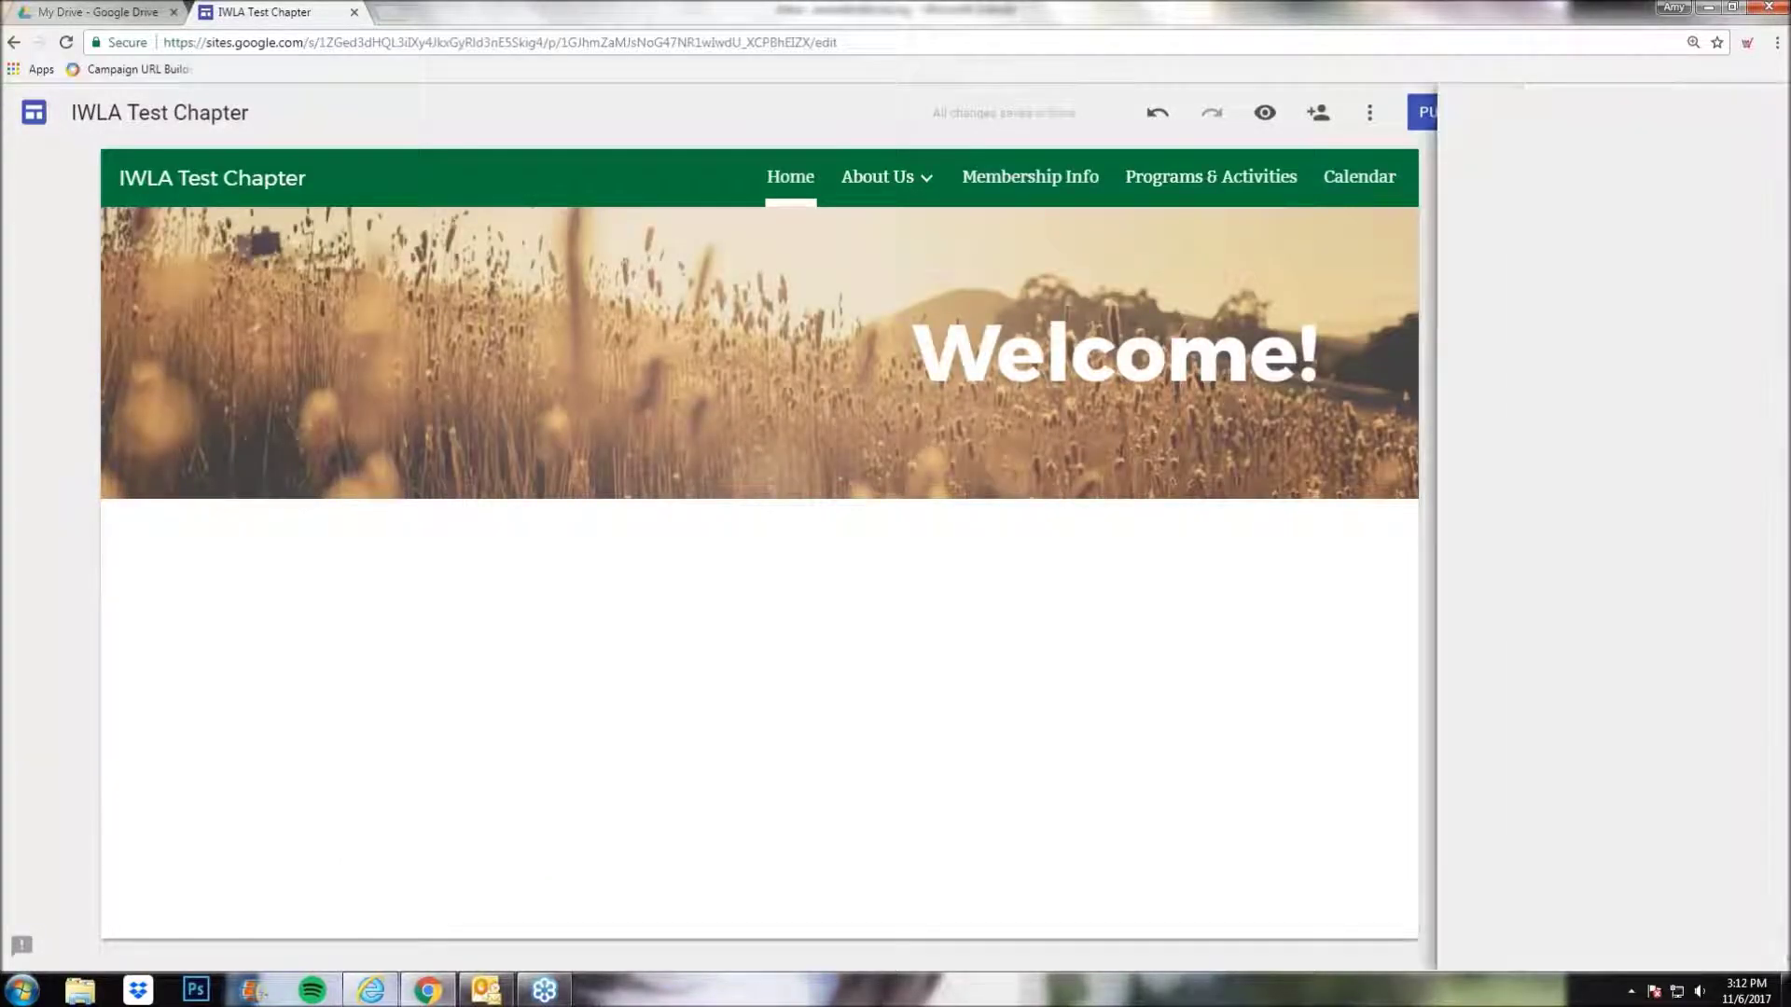
double_click(1668, 300)
scroll(1679, 508, "down", 10)
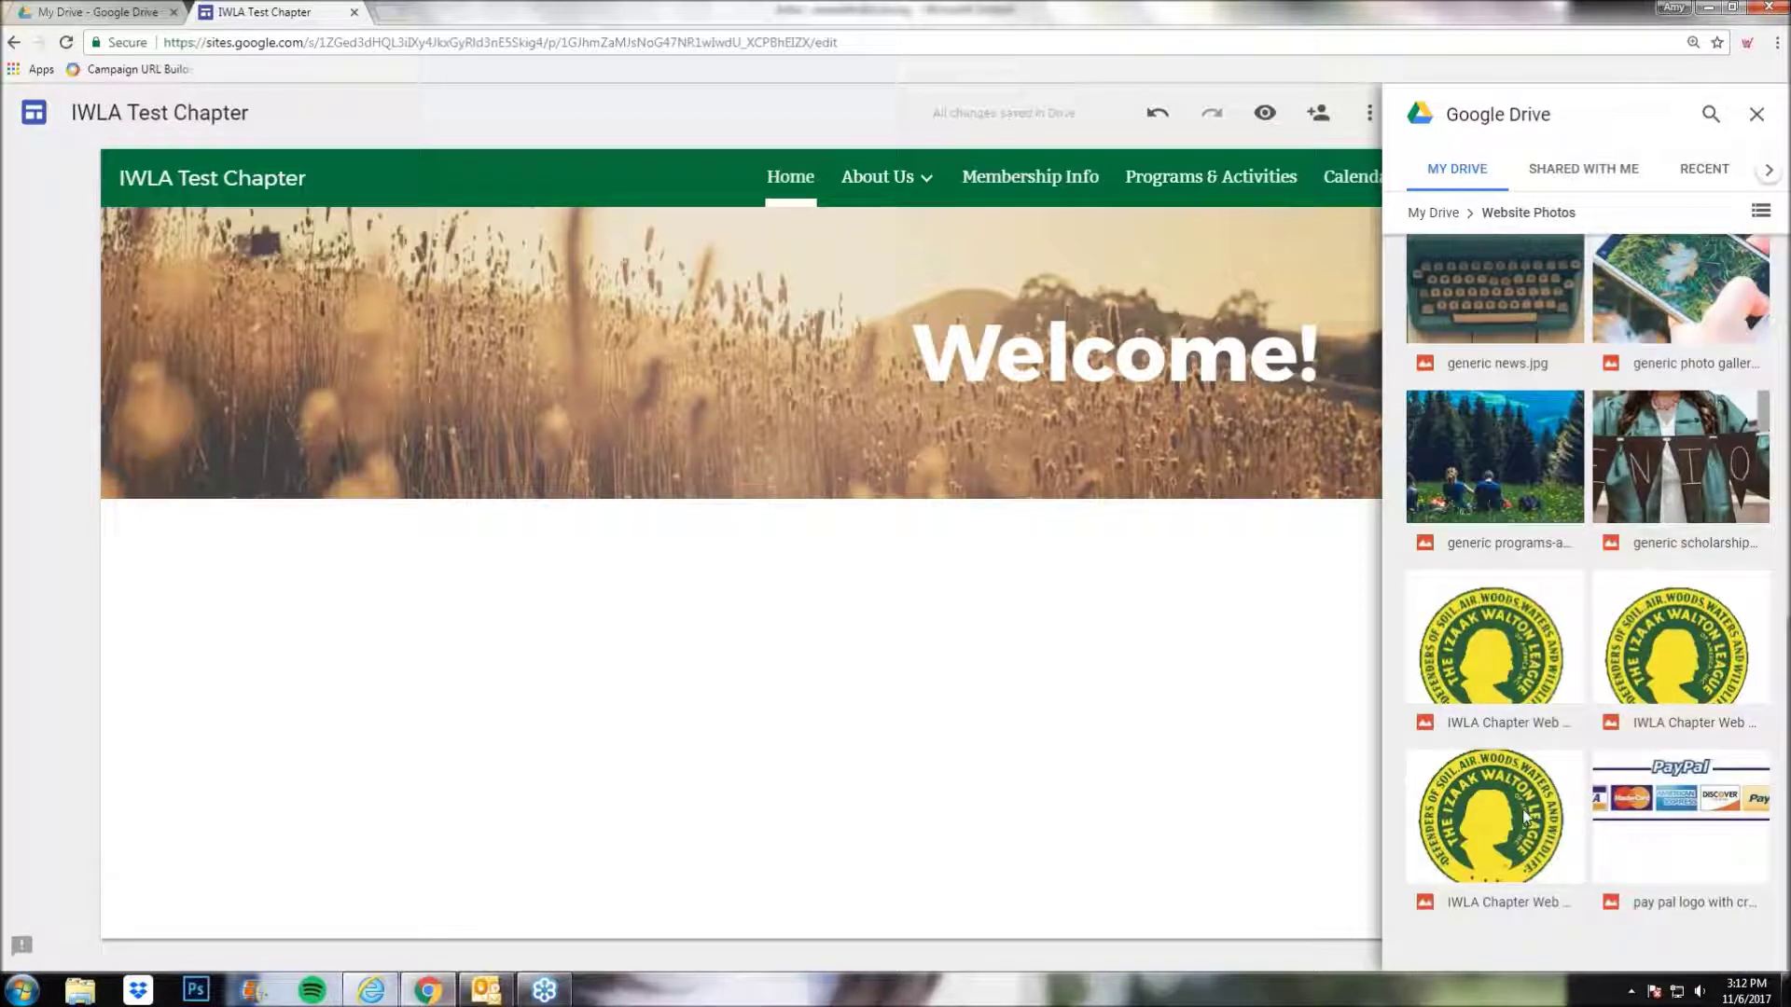
left_click(1524, 816)
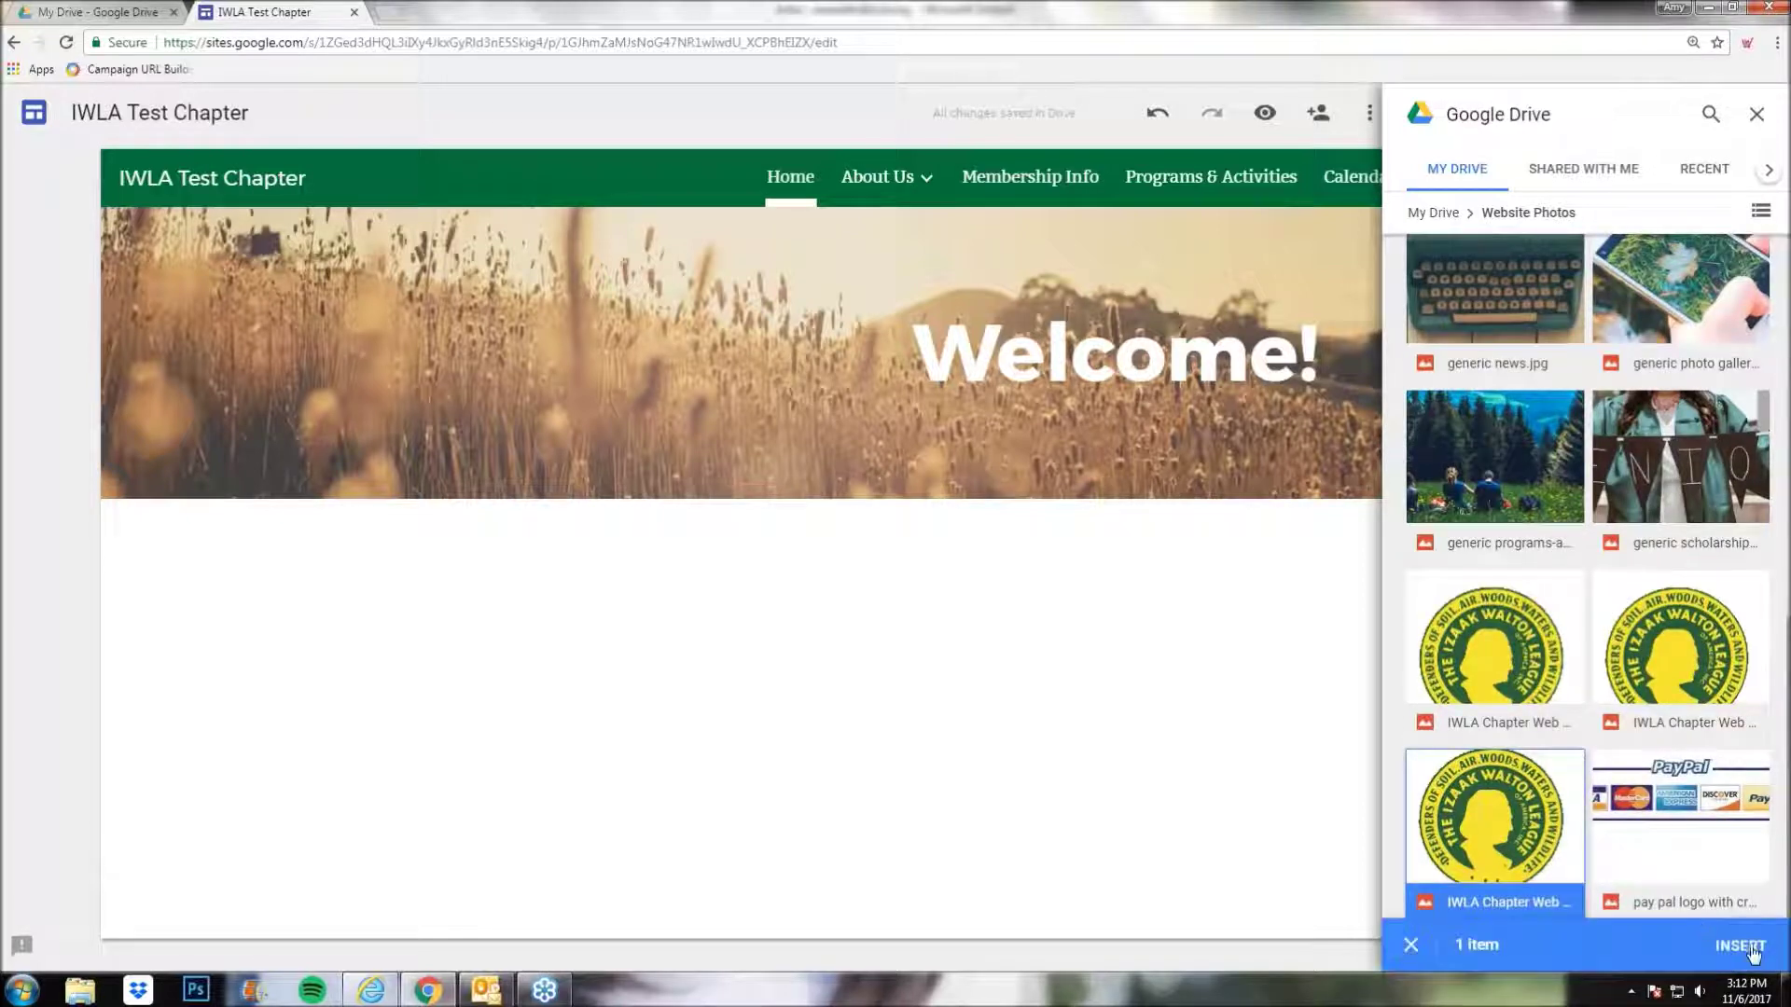
left_click(1753, 950)
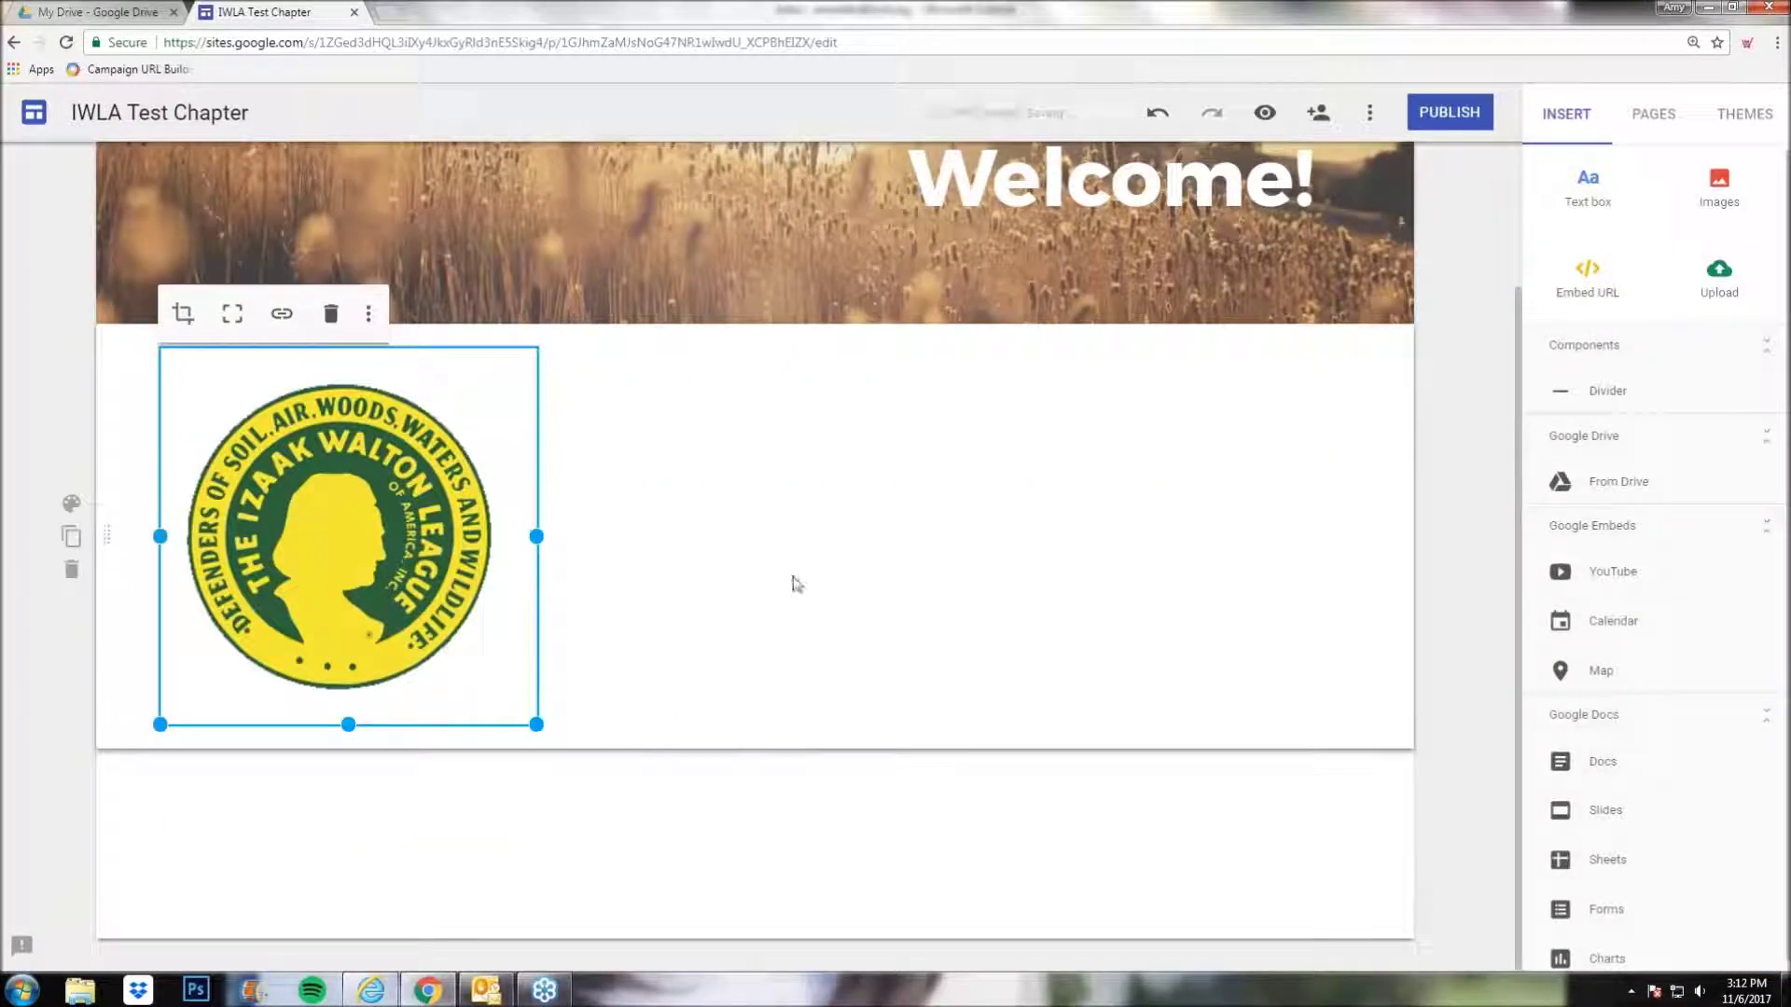
- Shrink the logo and place it inside the Home header image, left of the Welcome! title
scroll(797, 585, "up", 2)
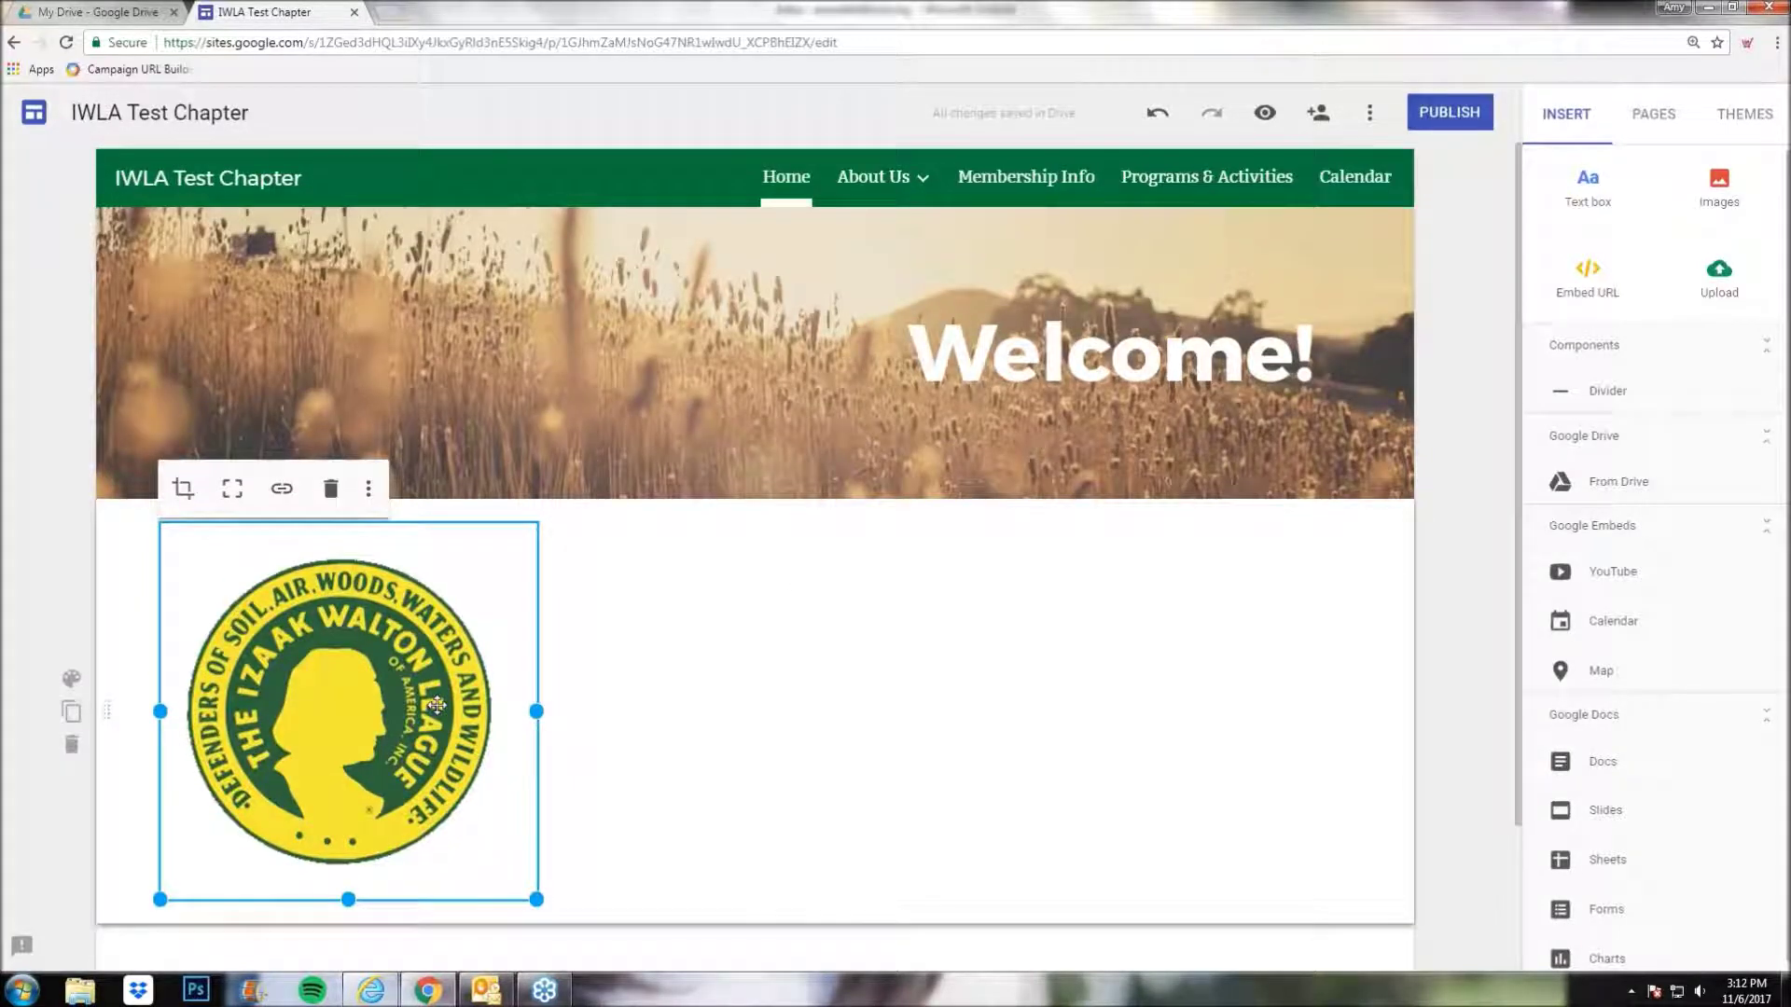
left_click_drag(537, 899, 422, 763)
left_click_drag(303, 644, 512, 289)
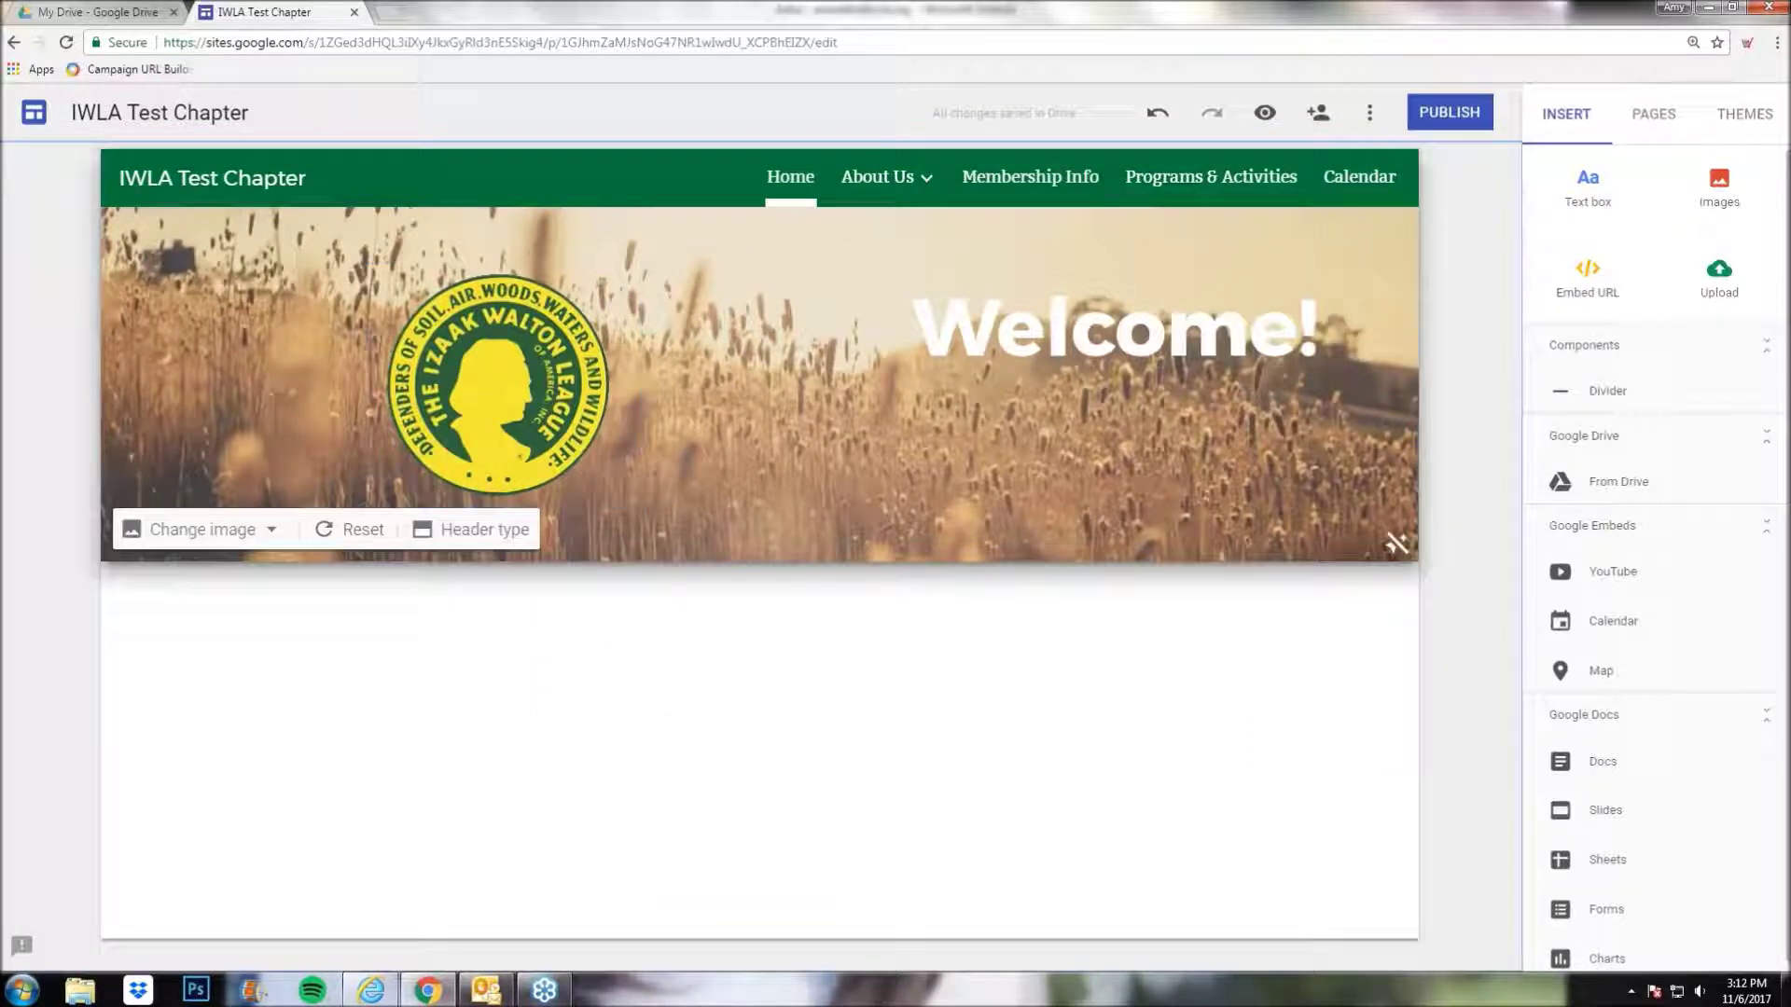
left_click(449, 377)
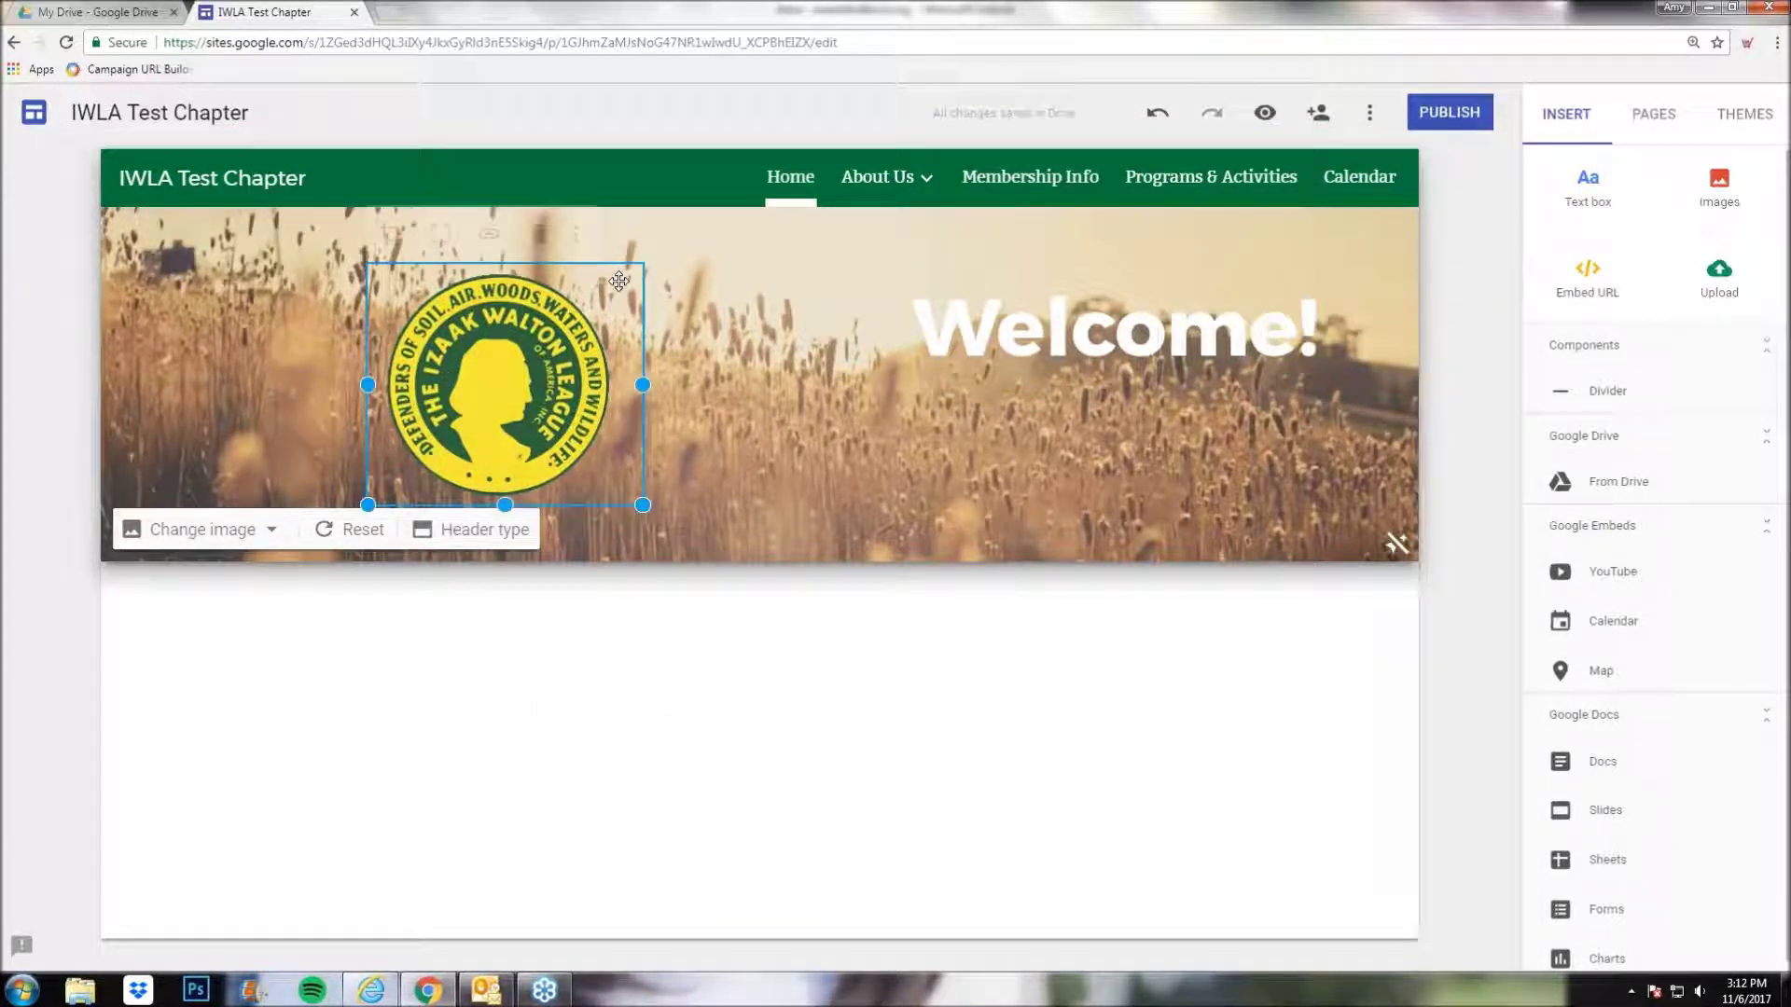
left_click_drag(641, 505, 540, 452)
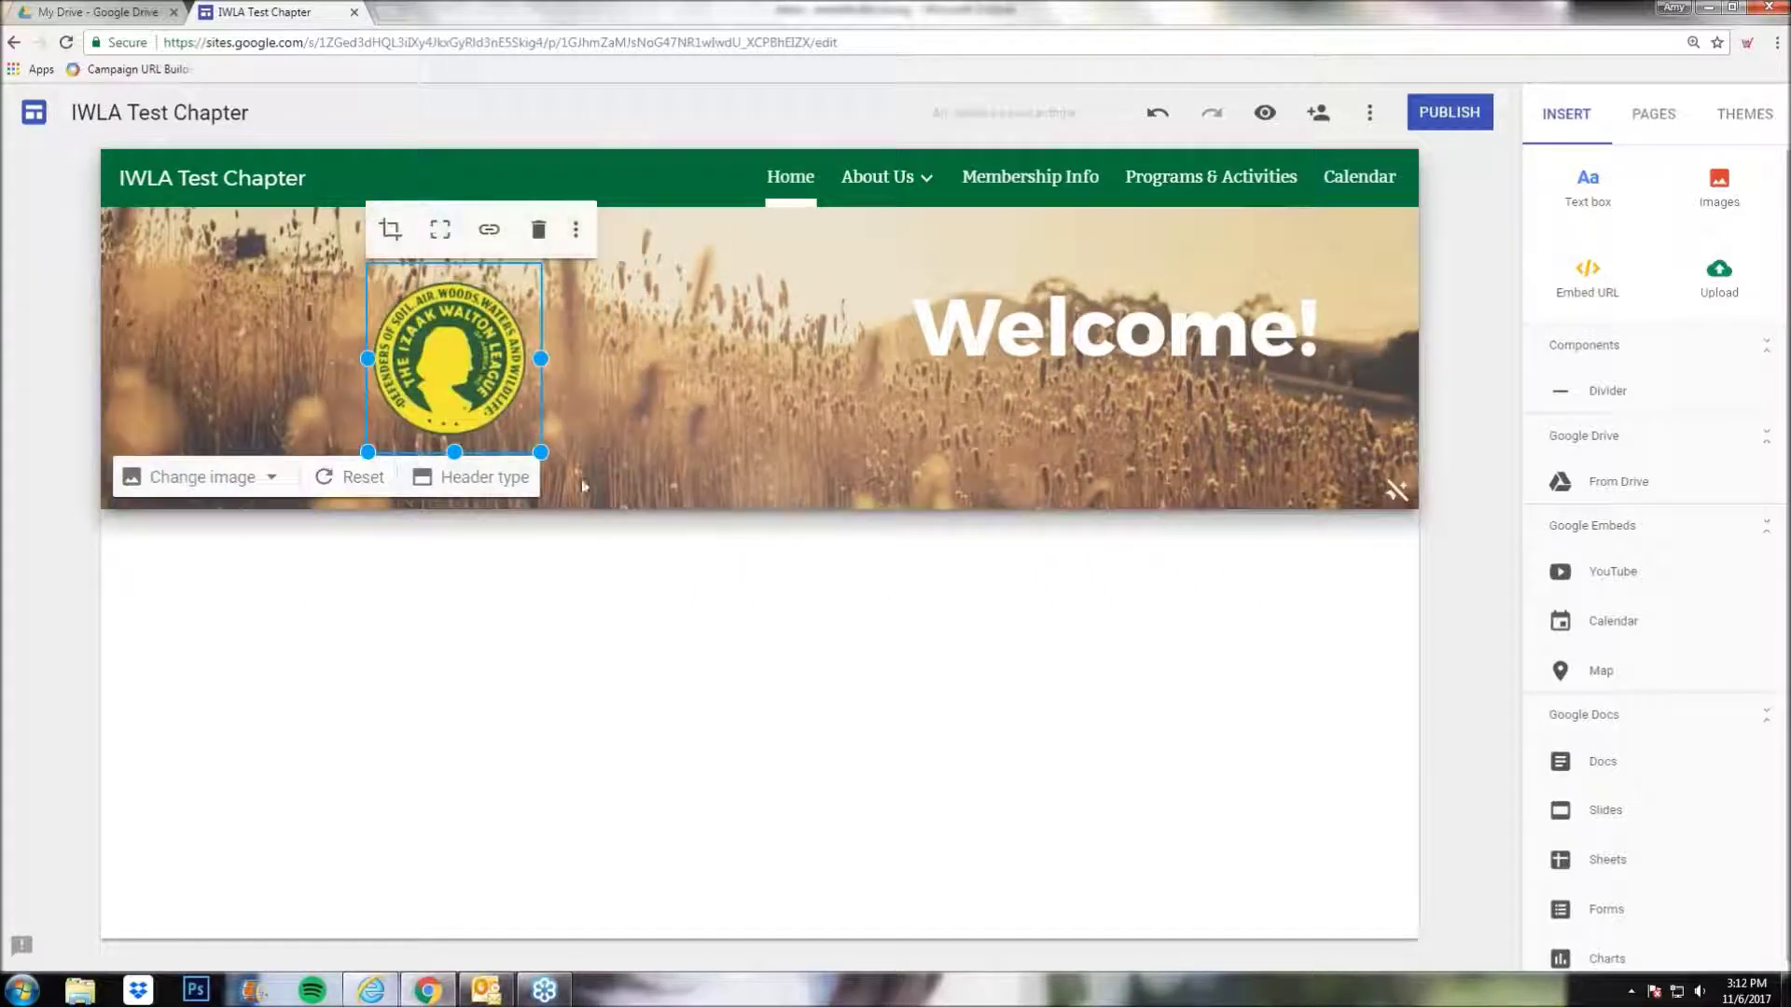
left_click(574, 623)
left_click_drag(424, 350, 630, 352)
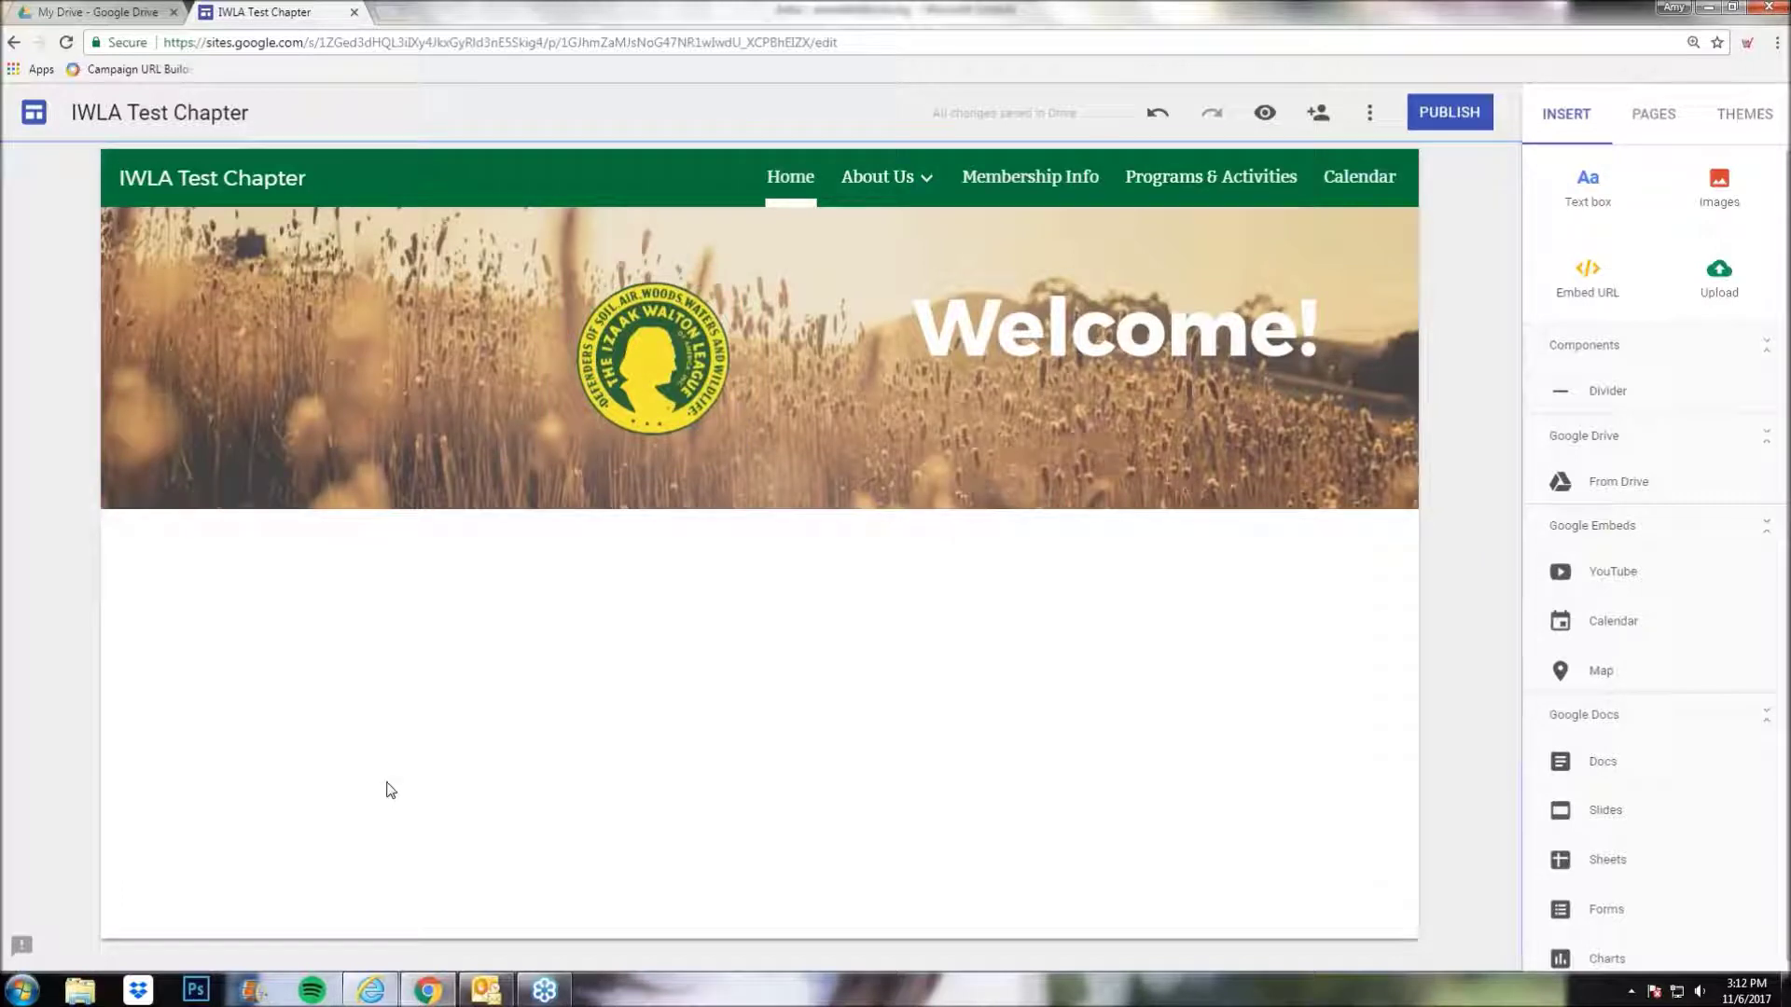
- Delete the Welcome! title from the Home header and move the logo to the center of the header image
mouse_move(560, 495)
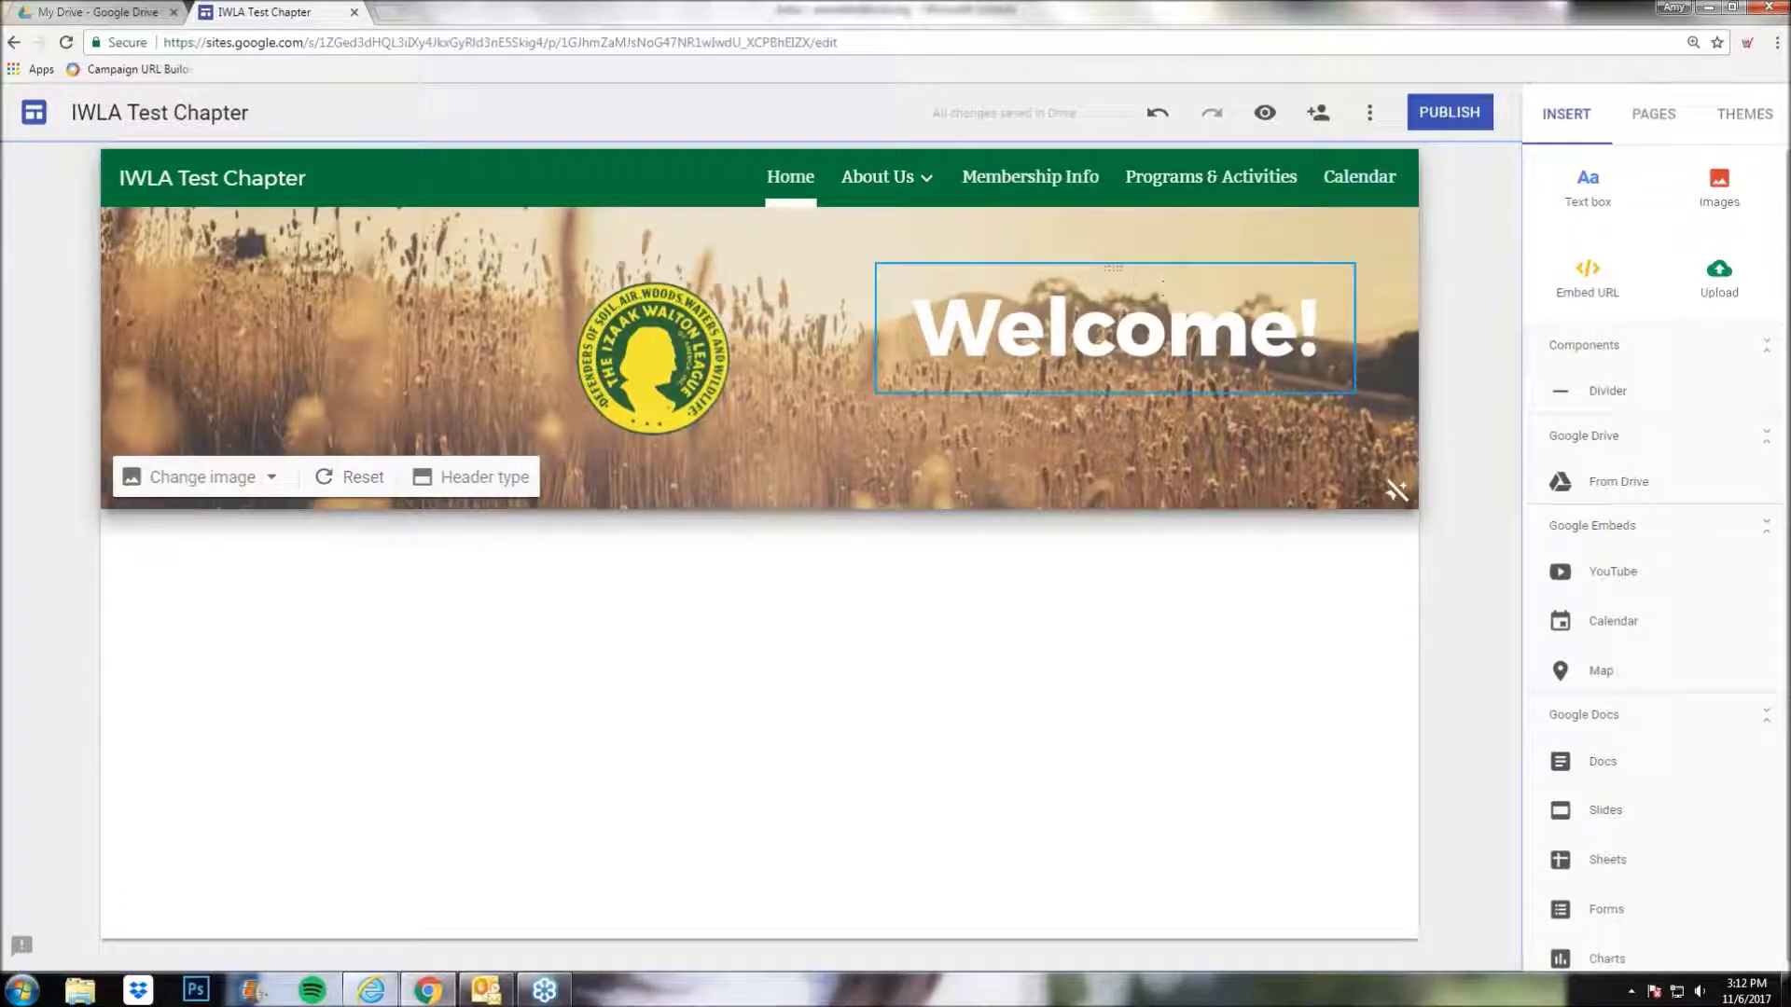
left_click(1163, 282)
left_click(950, 228)
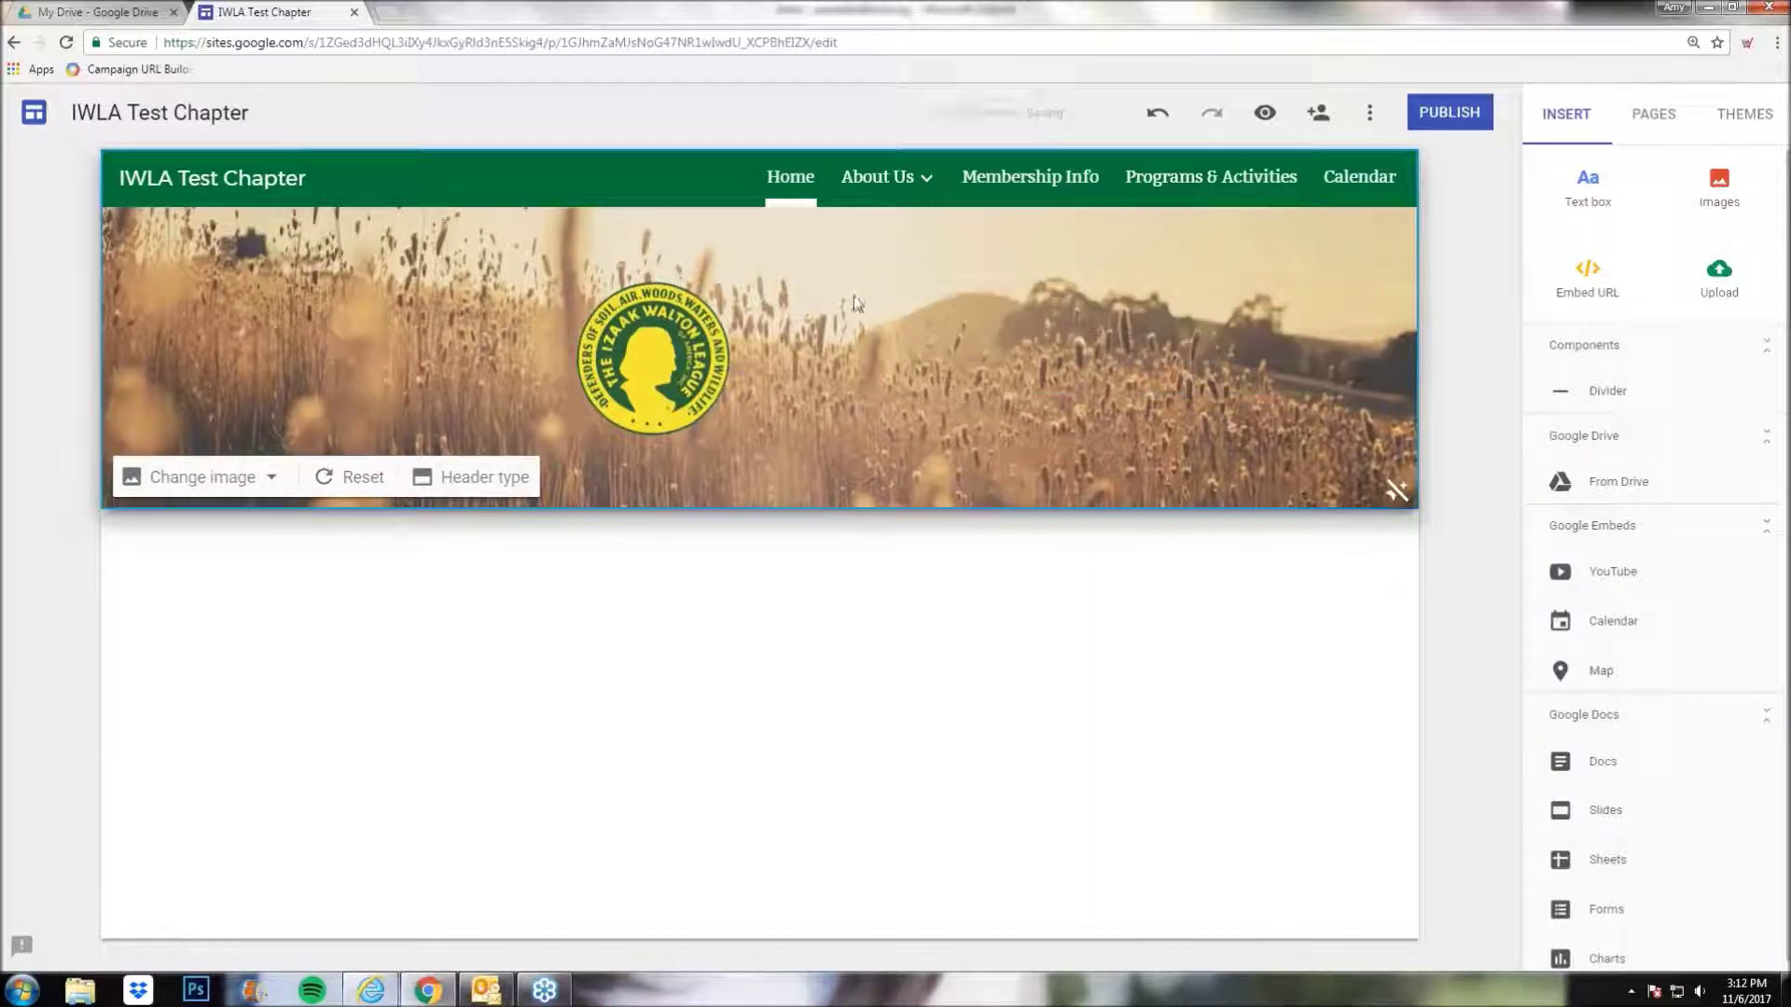
left_click_drag(653, 359, 754, 360)
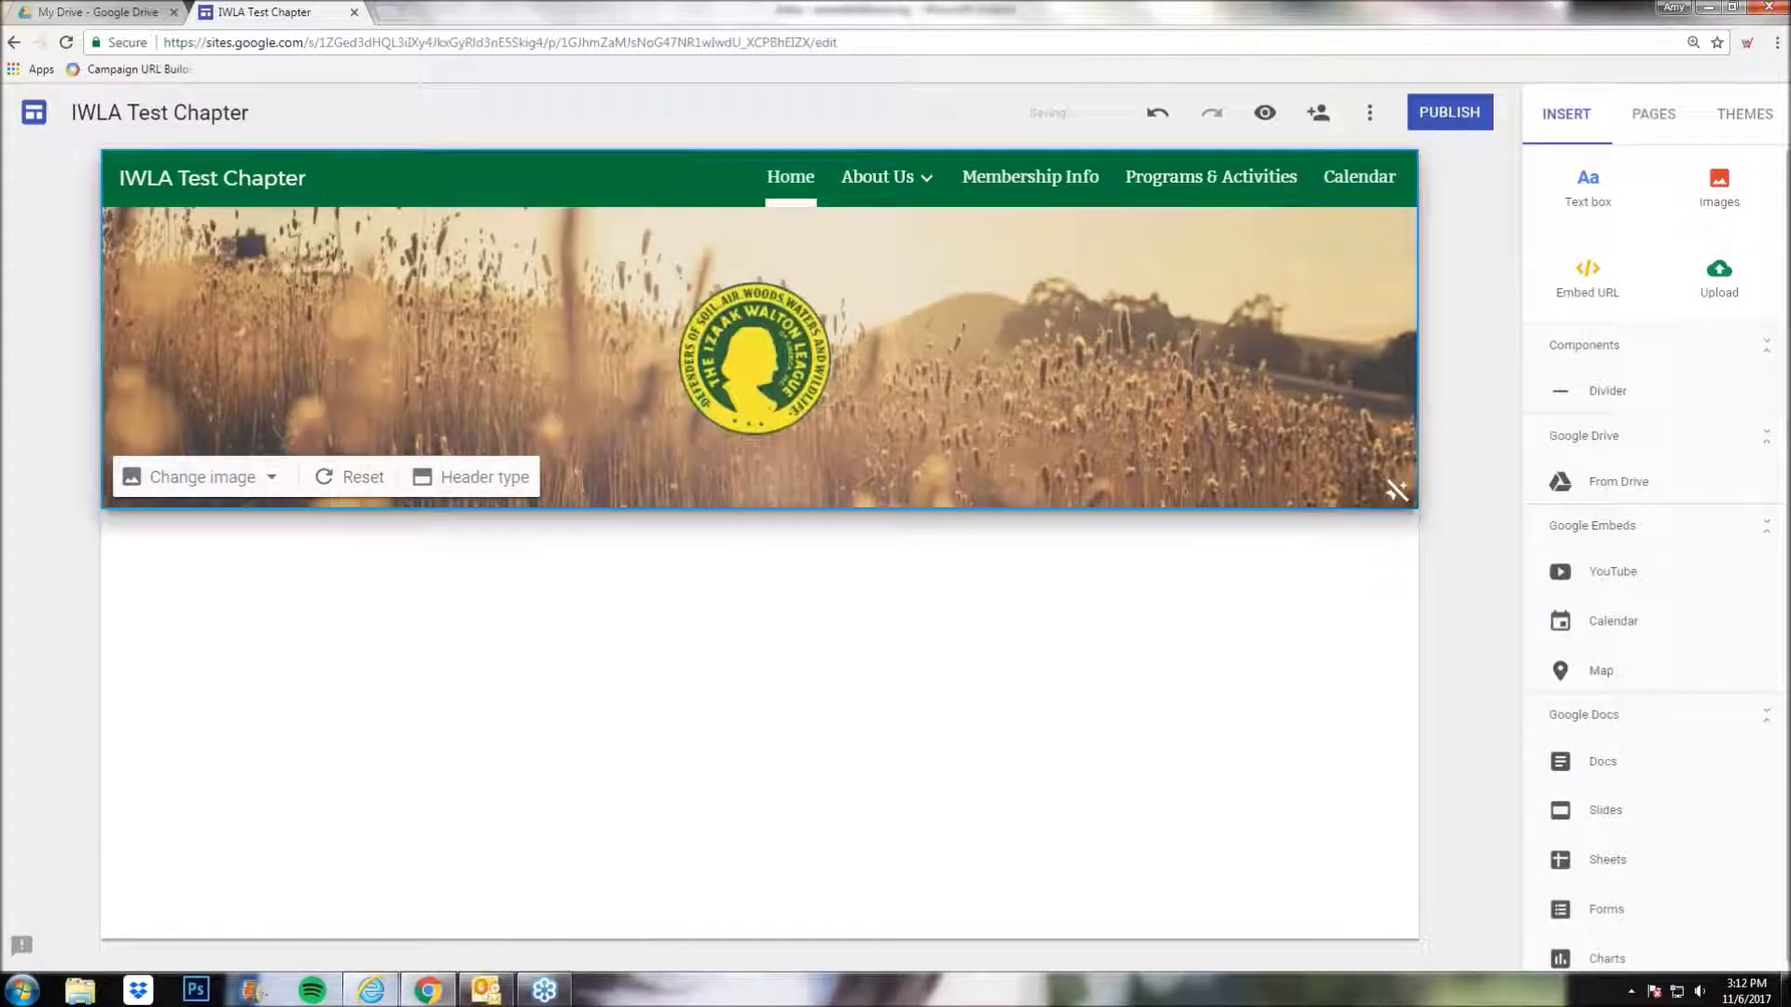
left_click(763, 739)
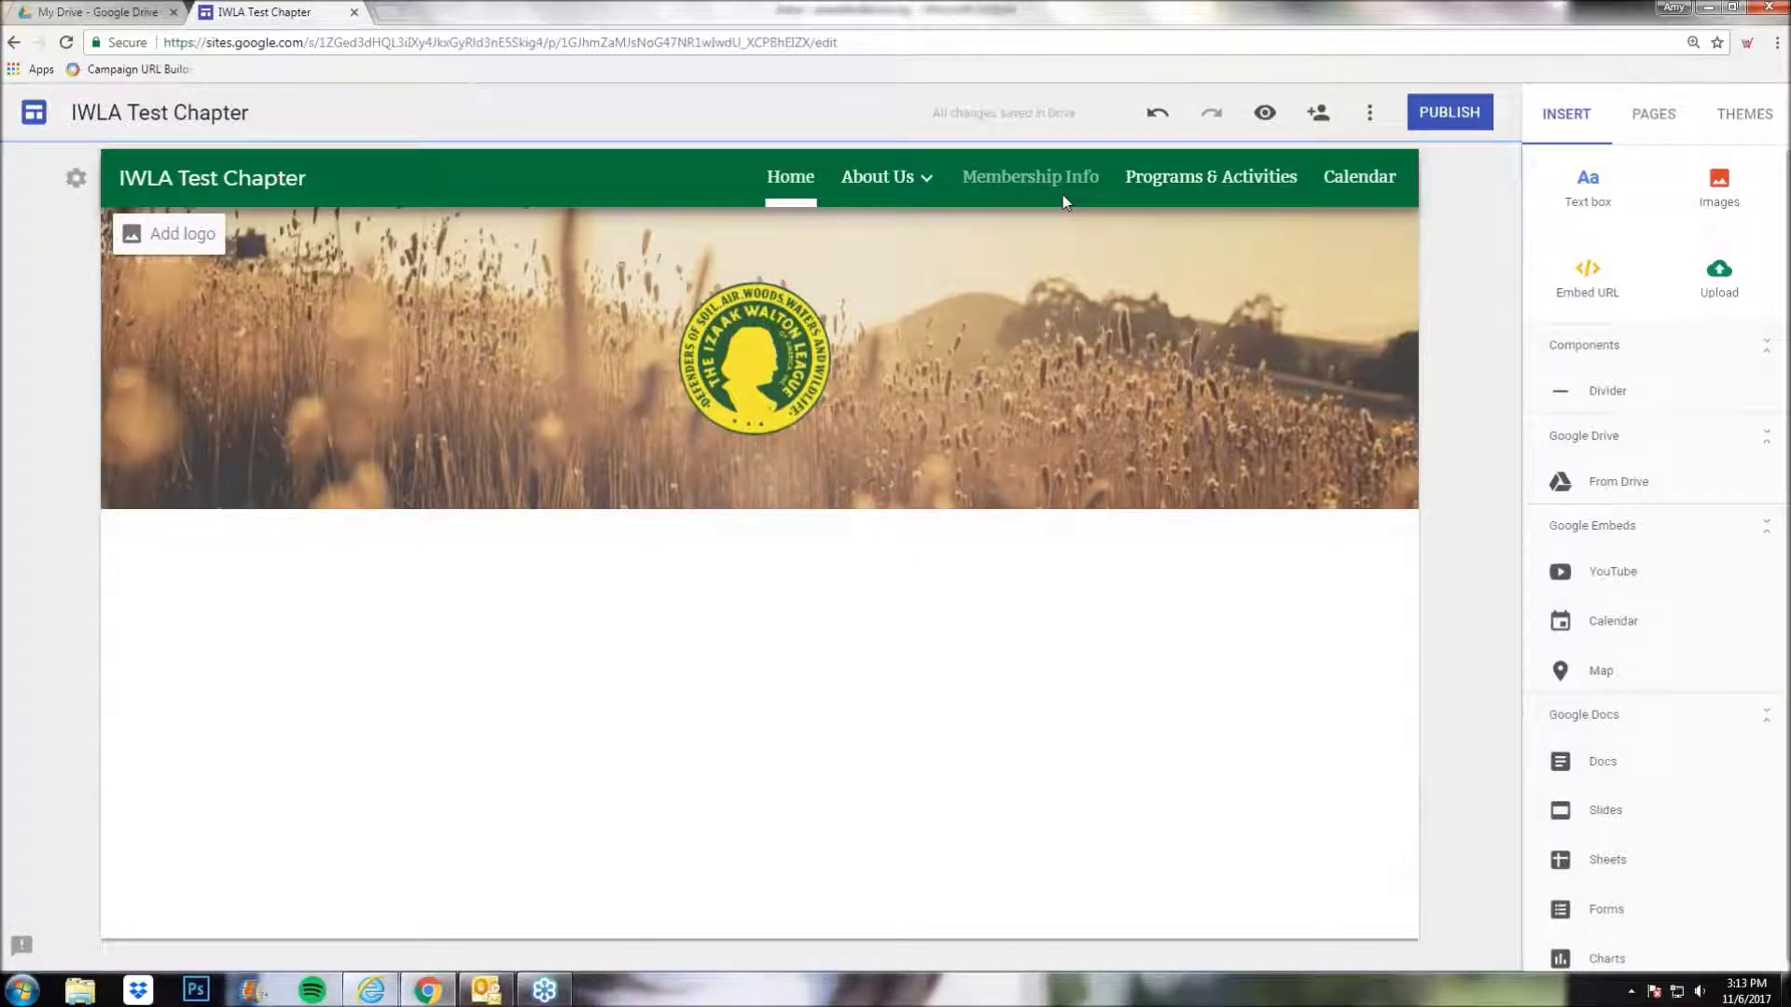
- View the About Us and Membership Info page headers, and return to the Home page
left_click(877, 177)
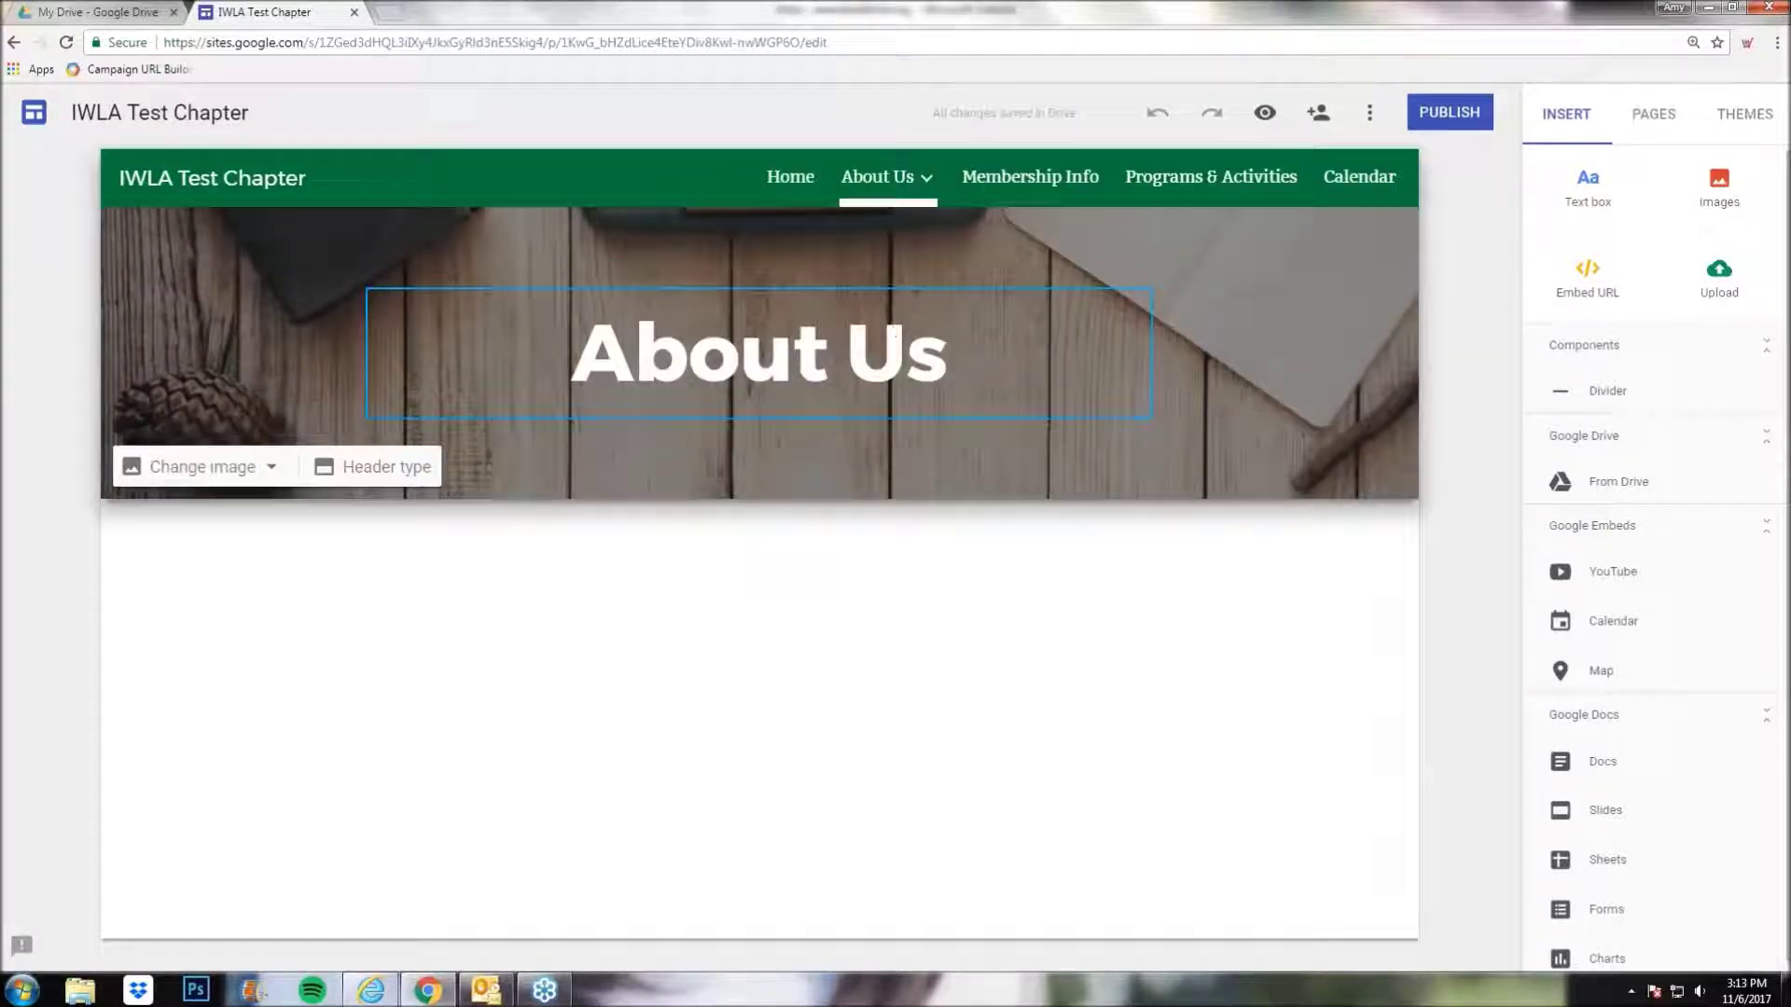
left_click(1030, 176)
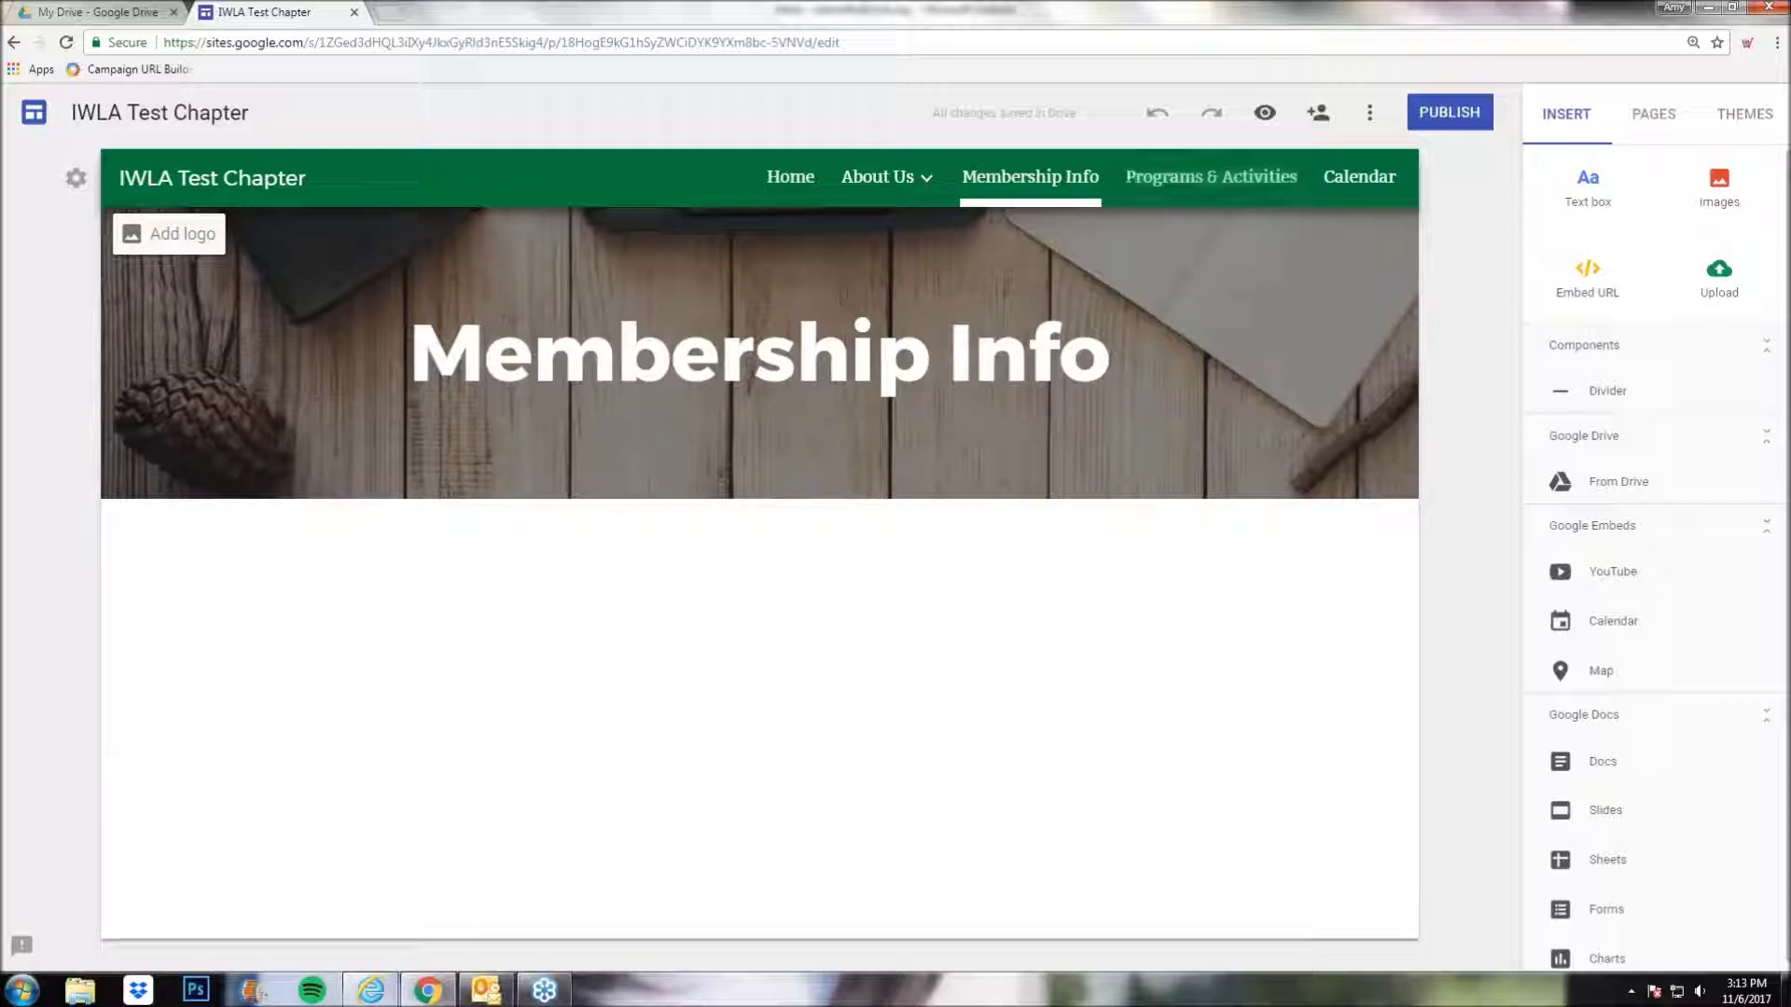
left_click(790, 176)
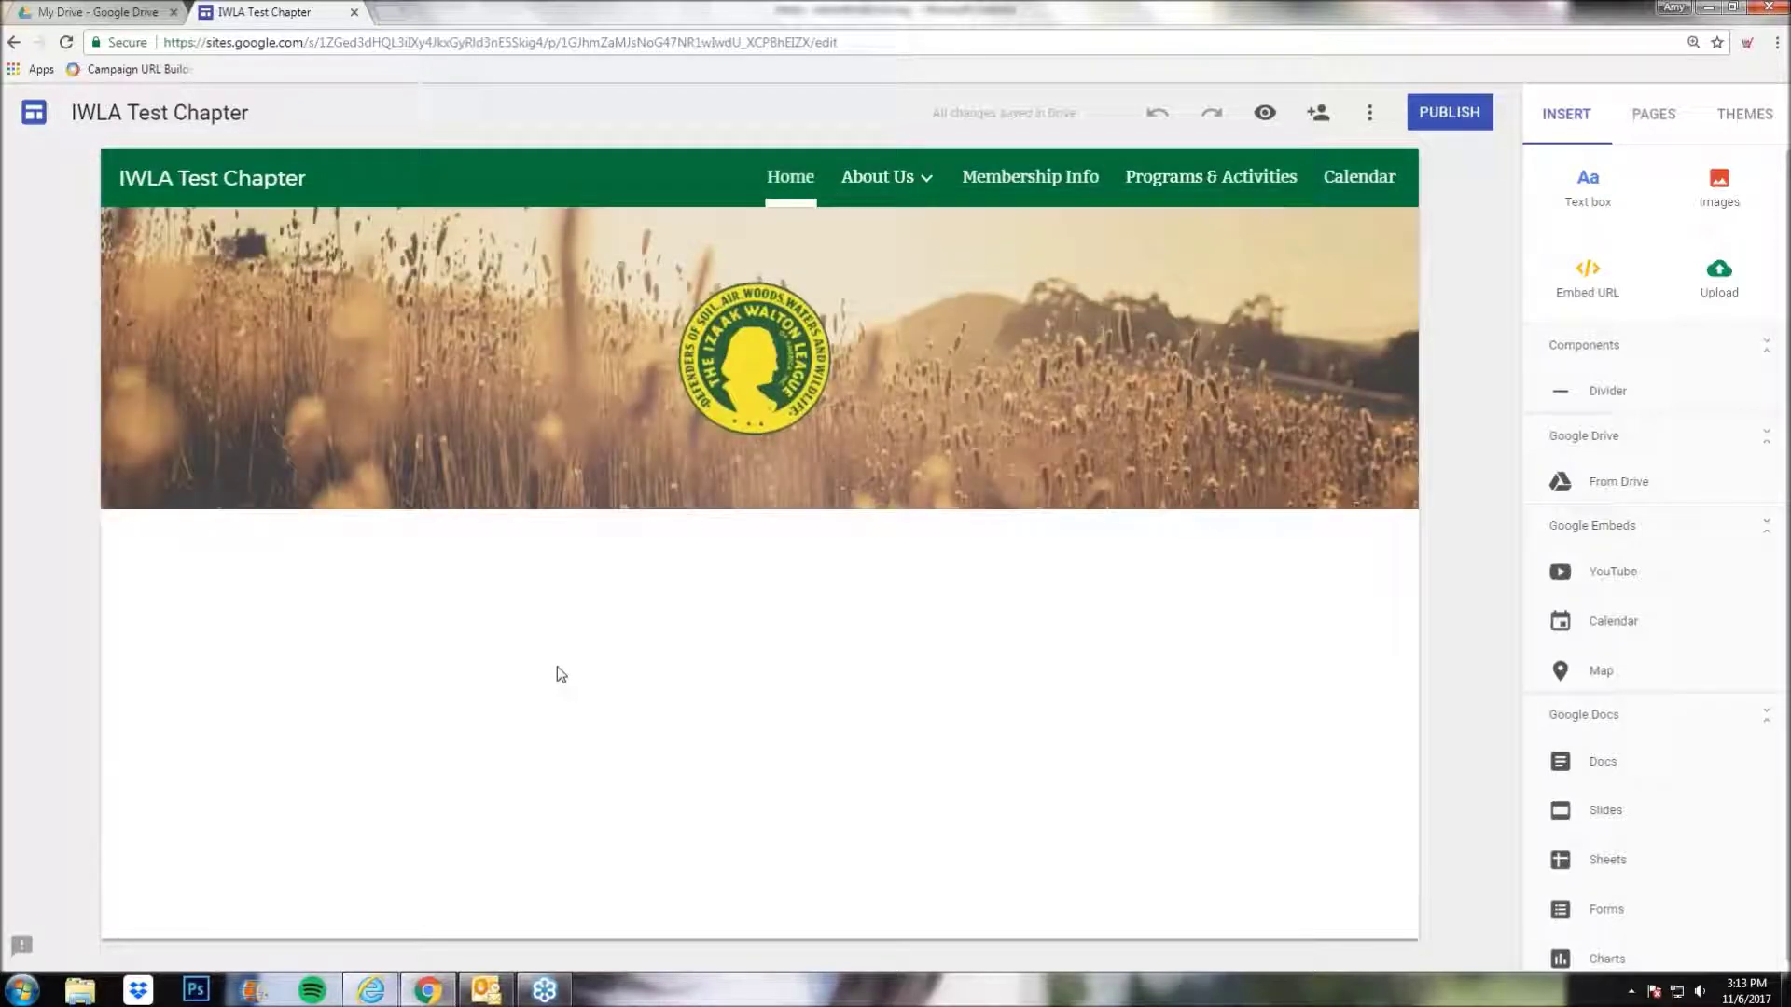
- Add a text box below the Home header and view its additional formatting options
left_click(1591, 189)
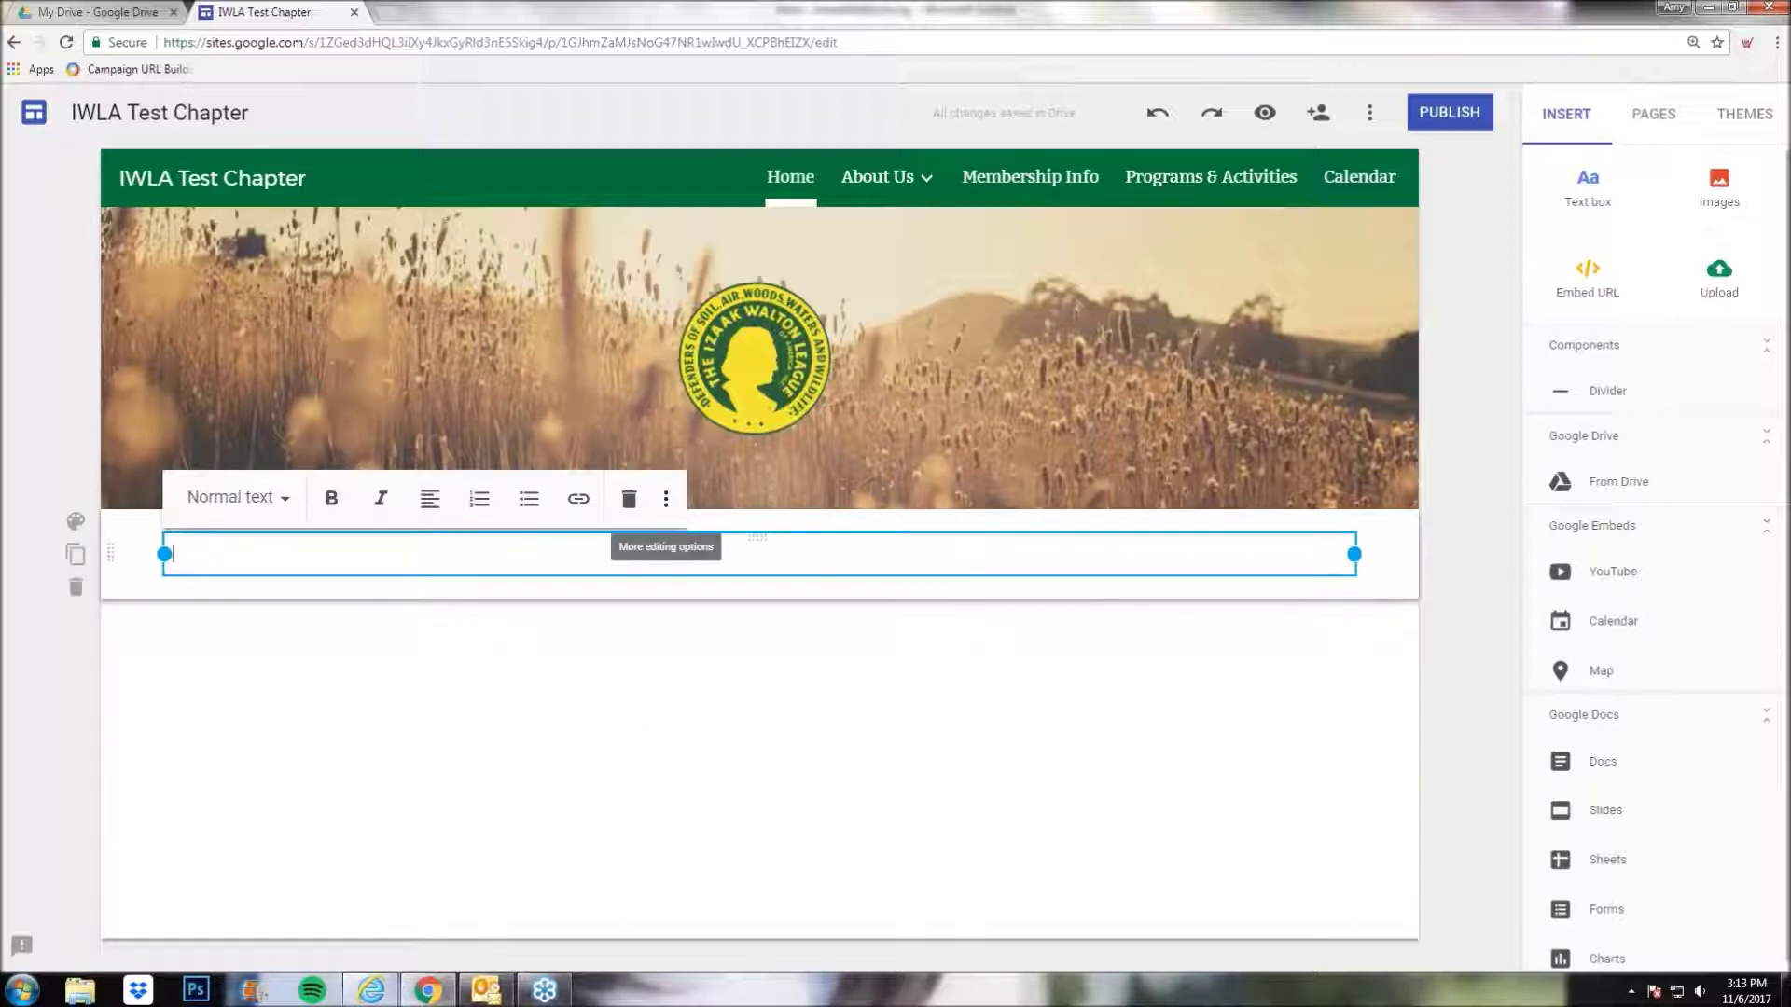
left_click(666, 502)
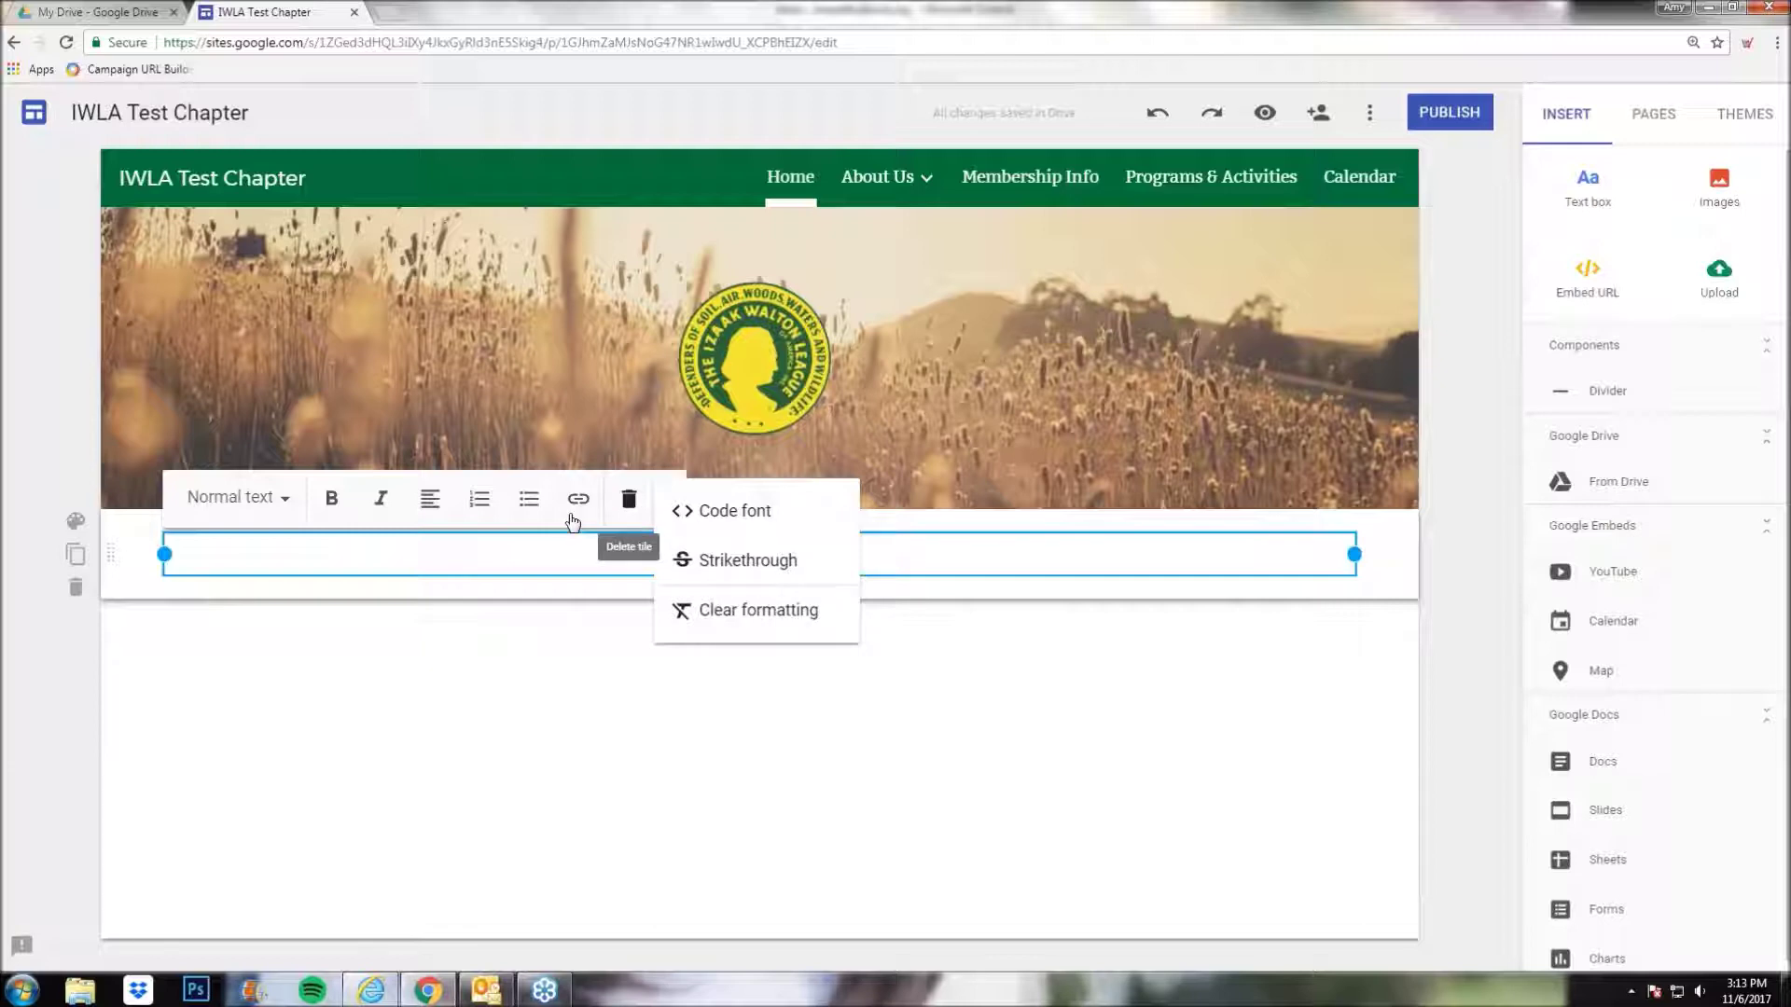
key("Escape")
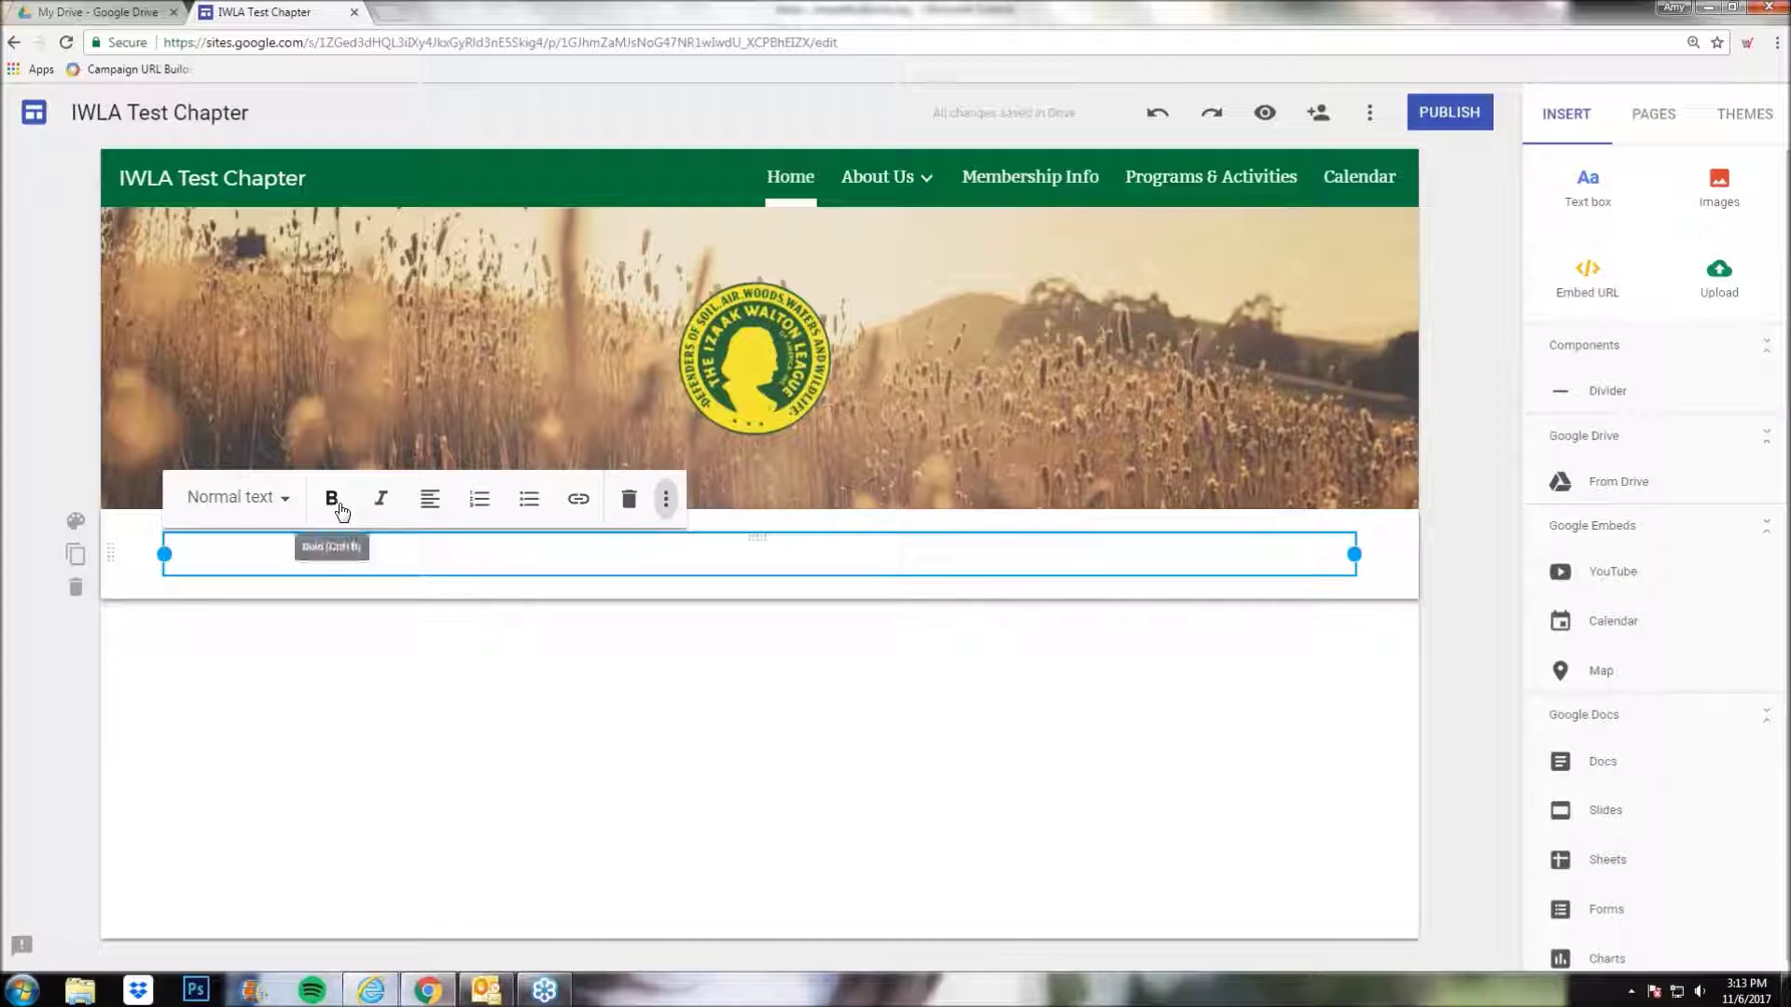
- Enter "Welcome!" in the text box below the Home header and apply the Title style
type("Welcome!")
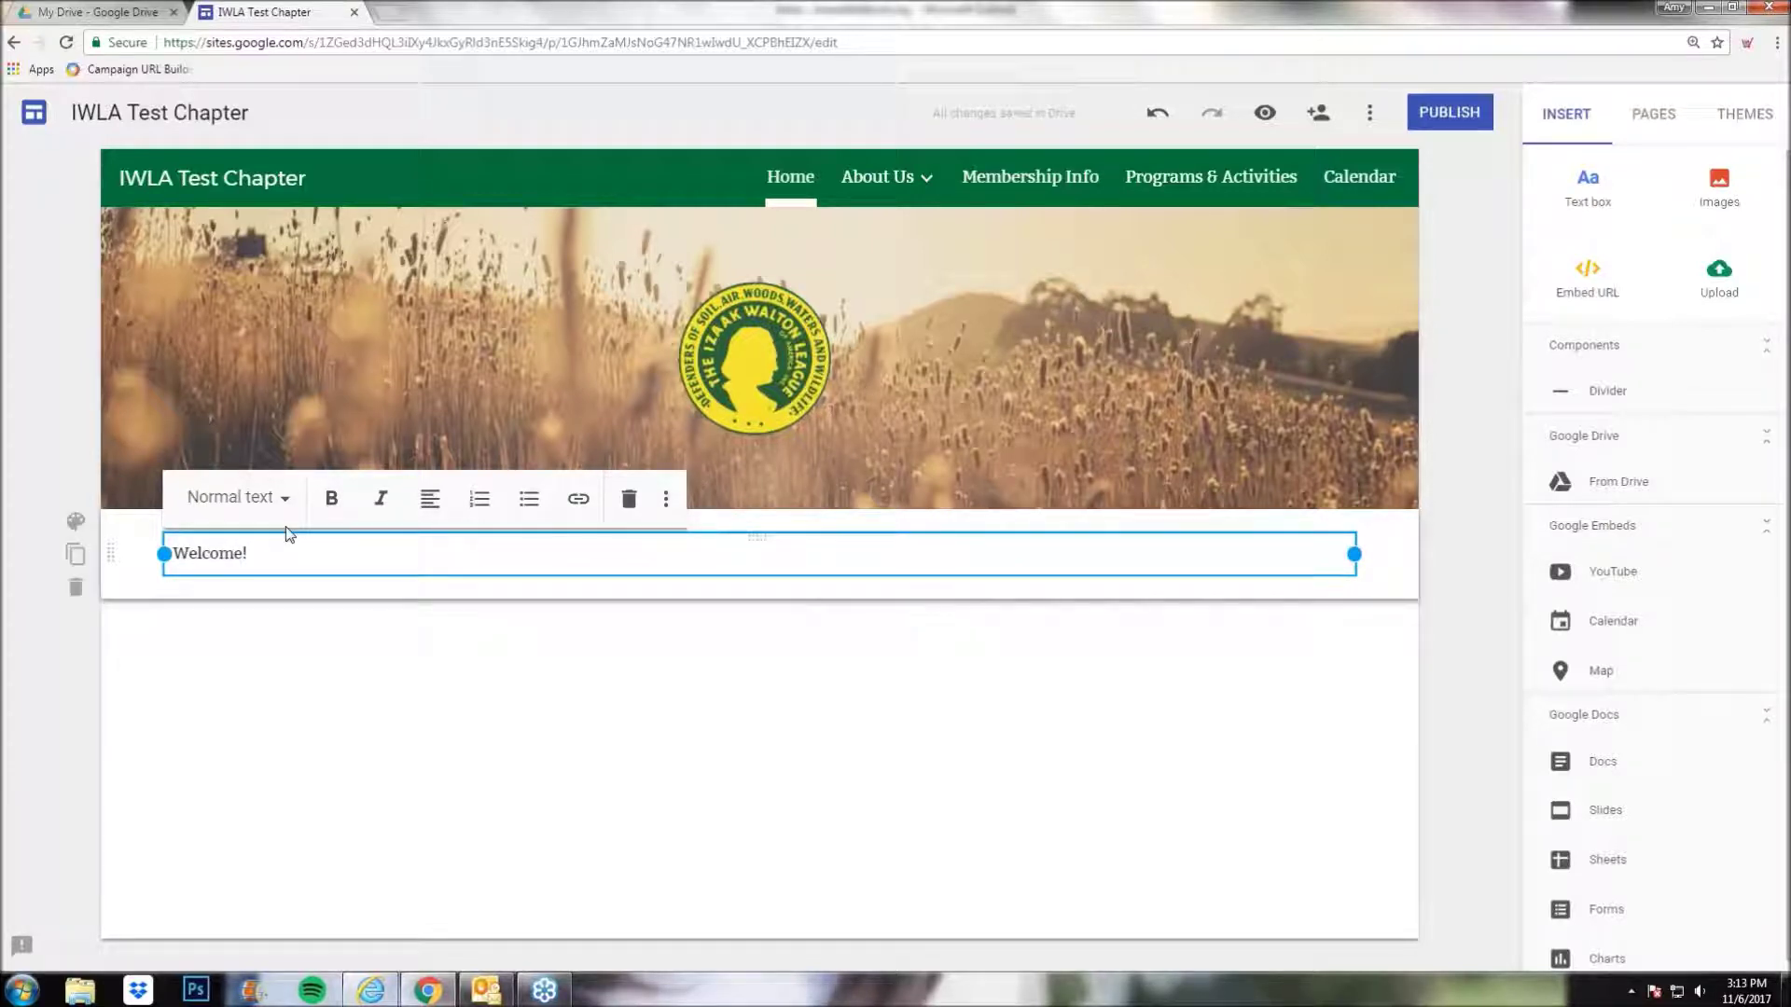
left_click(280, 502)
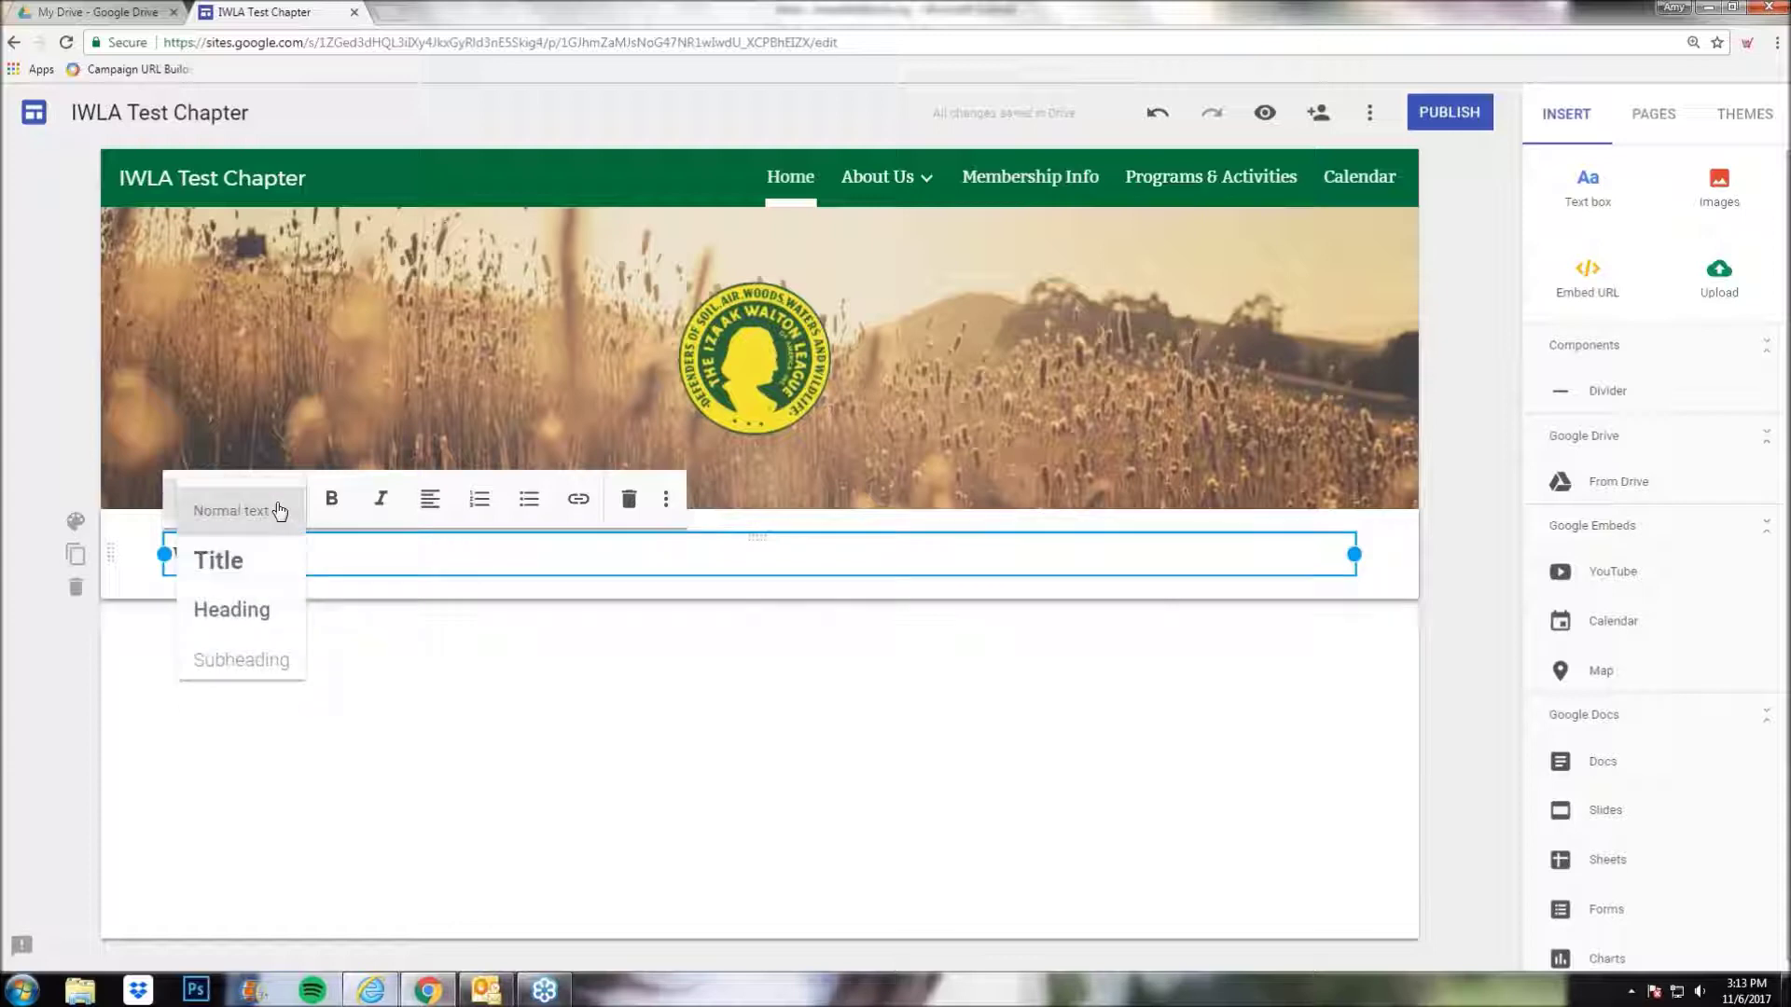
left_click(235, 561)
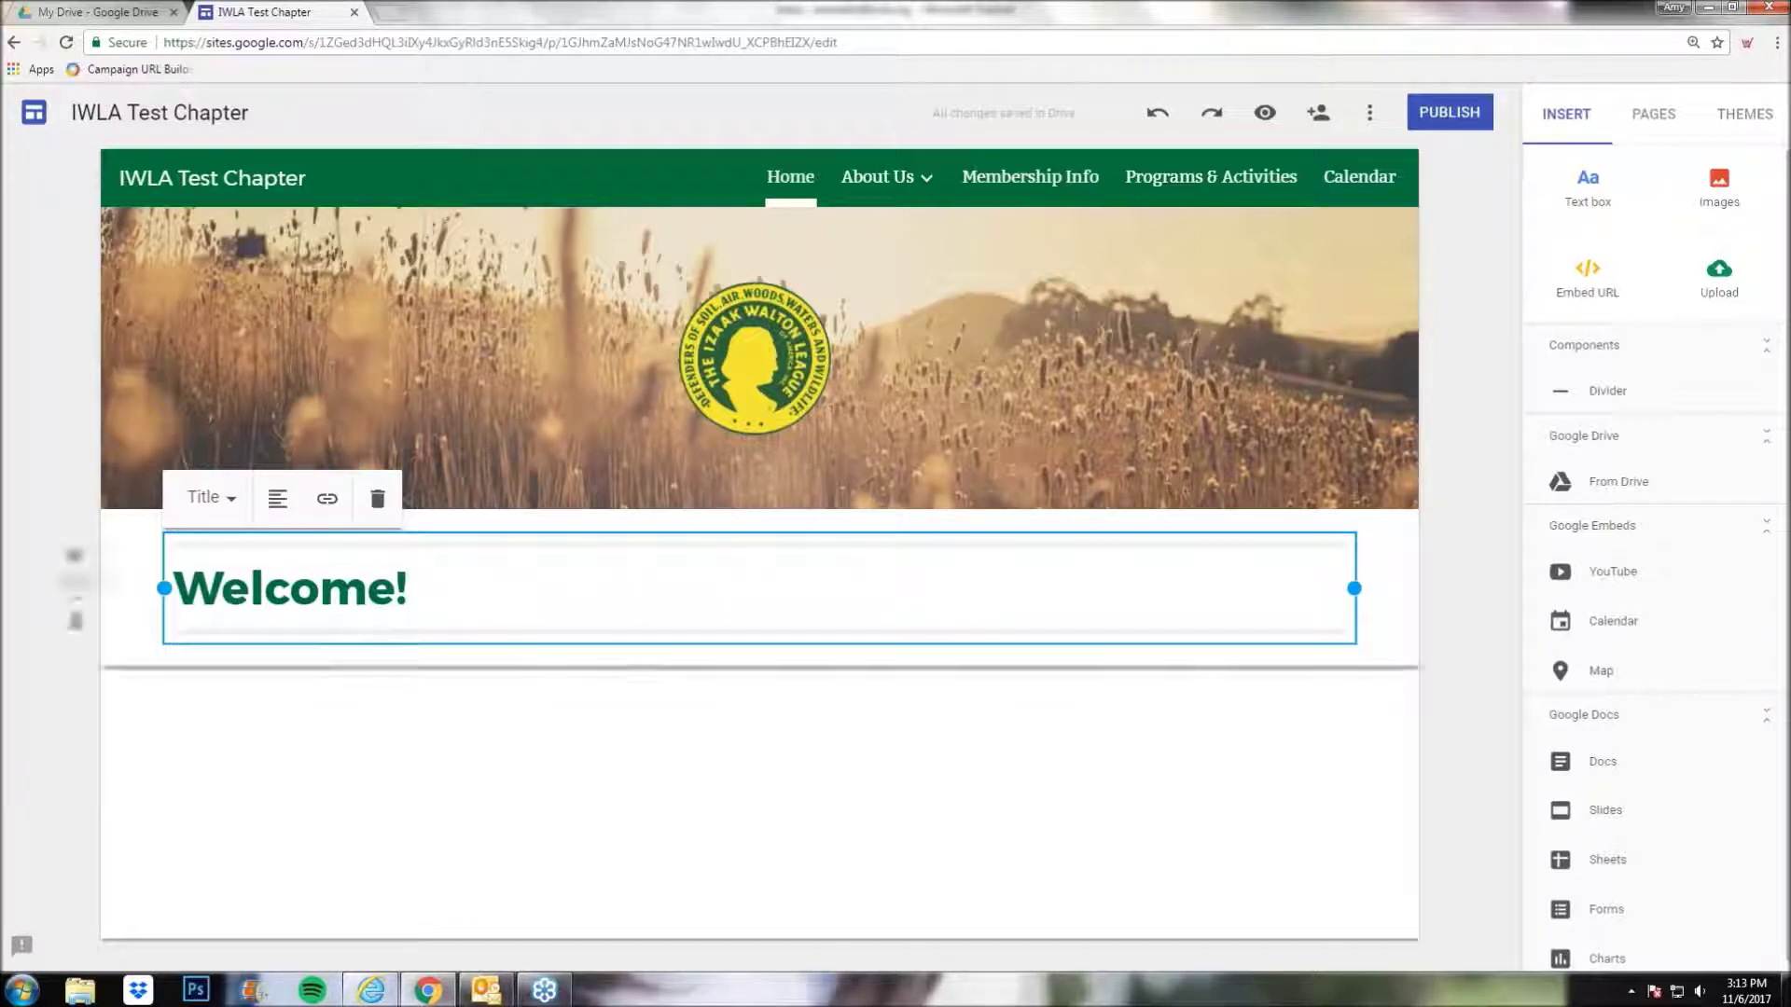
left_click(1179, 664)
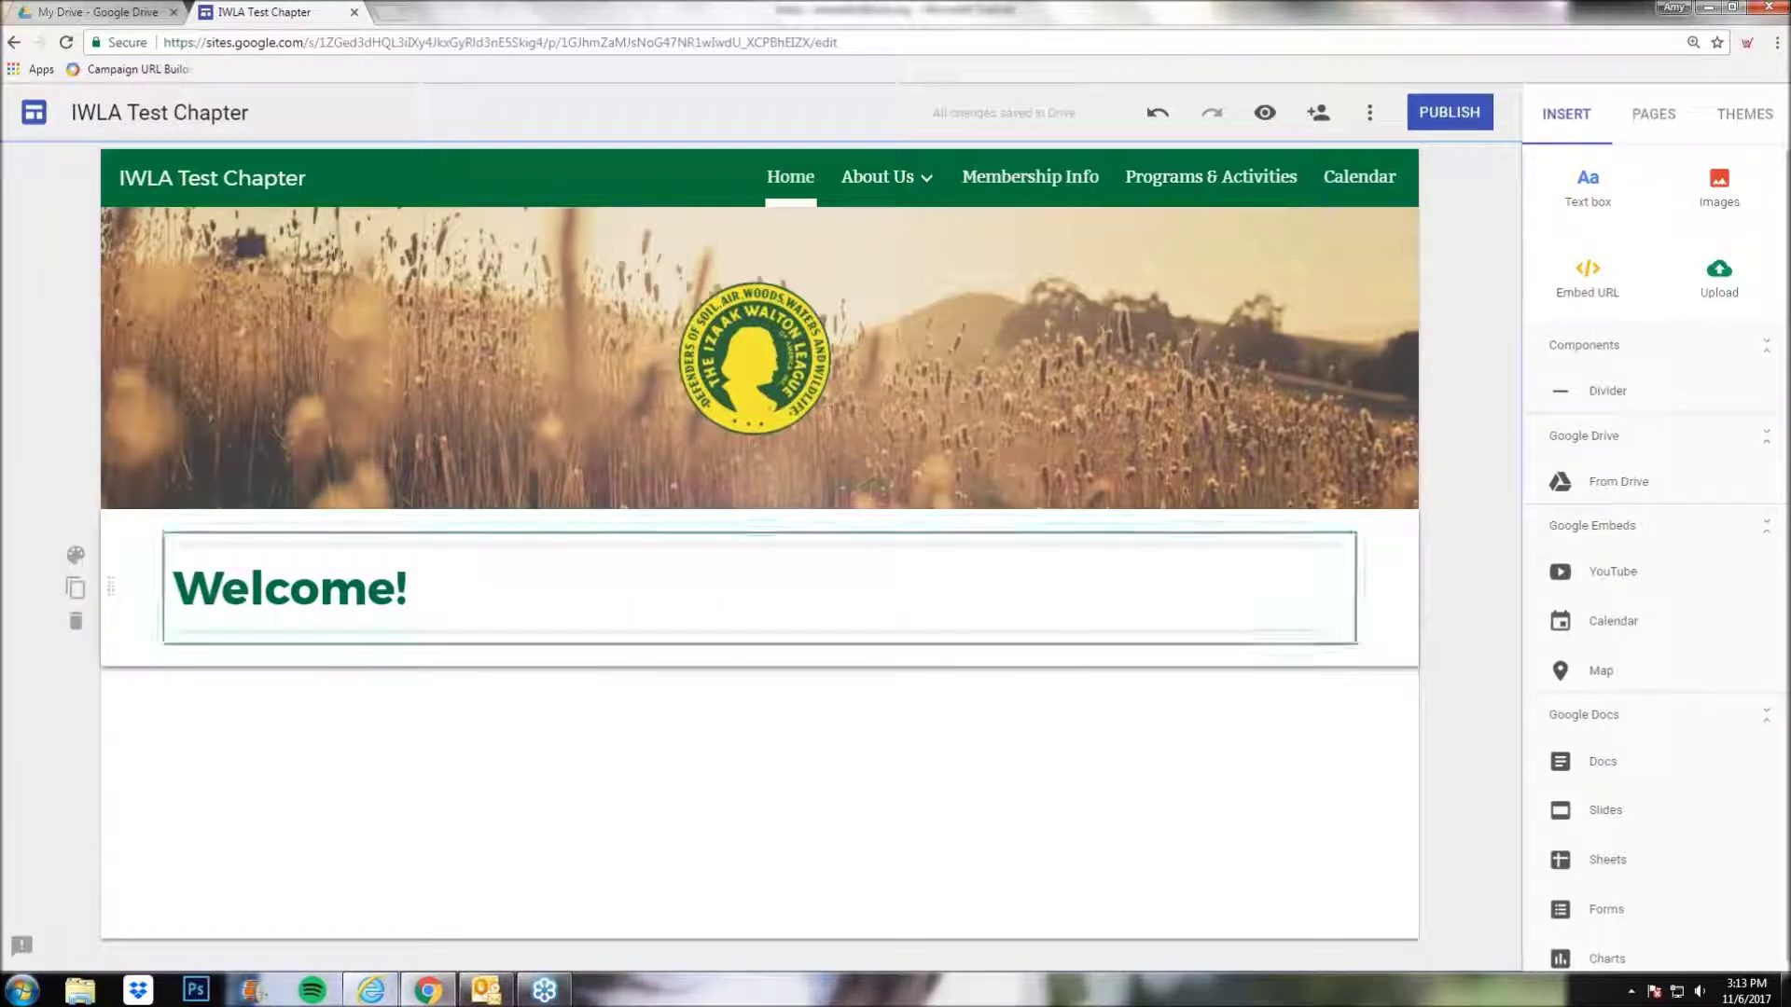
- Try the Heading and Subheading styles on the Welcome! text
left_click(1119, 597)
left_click(231, 498)
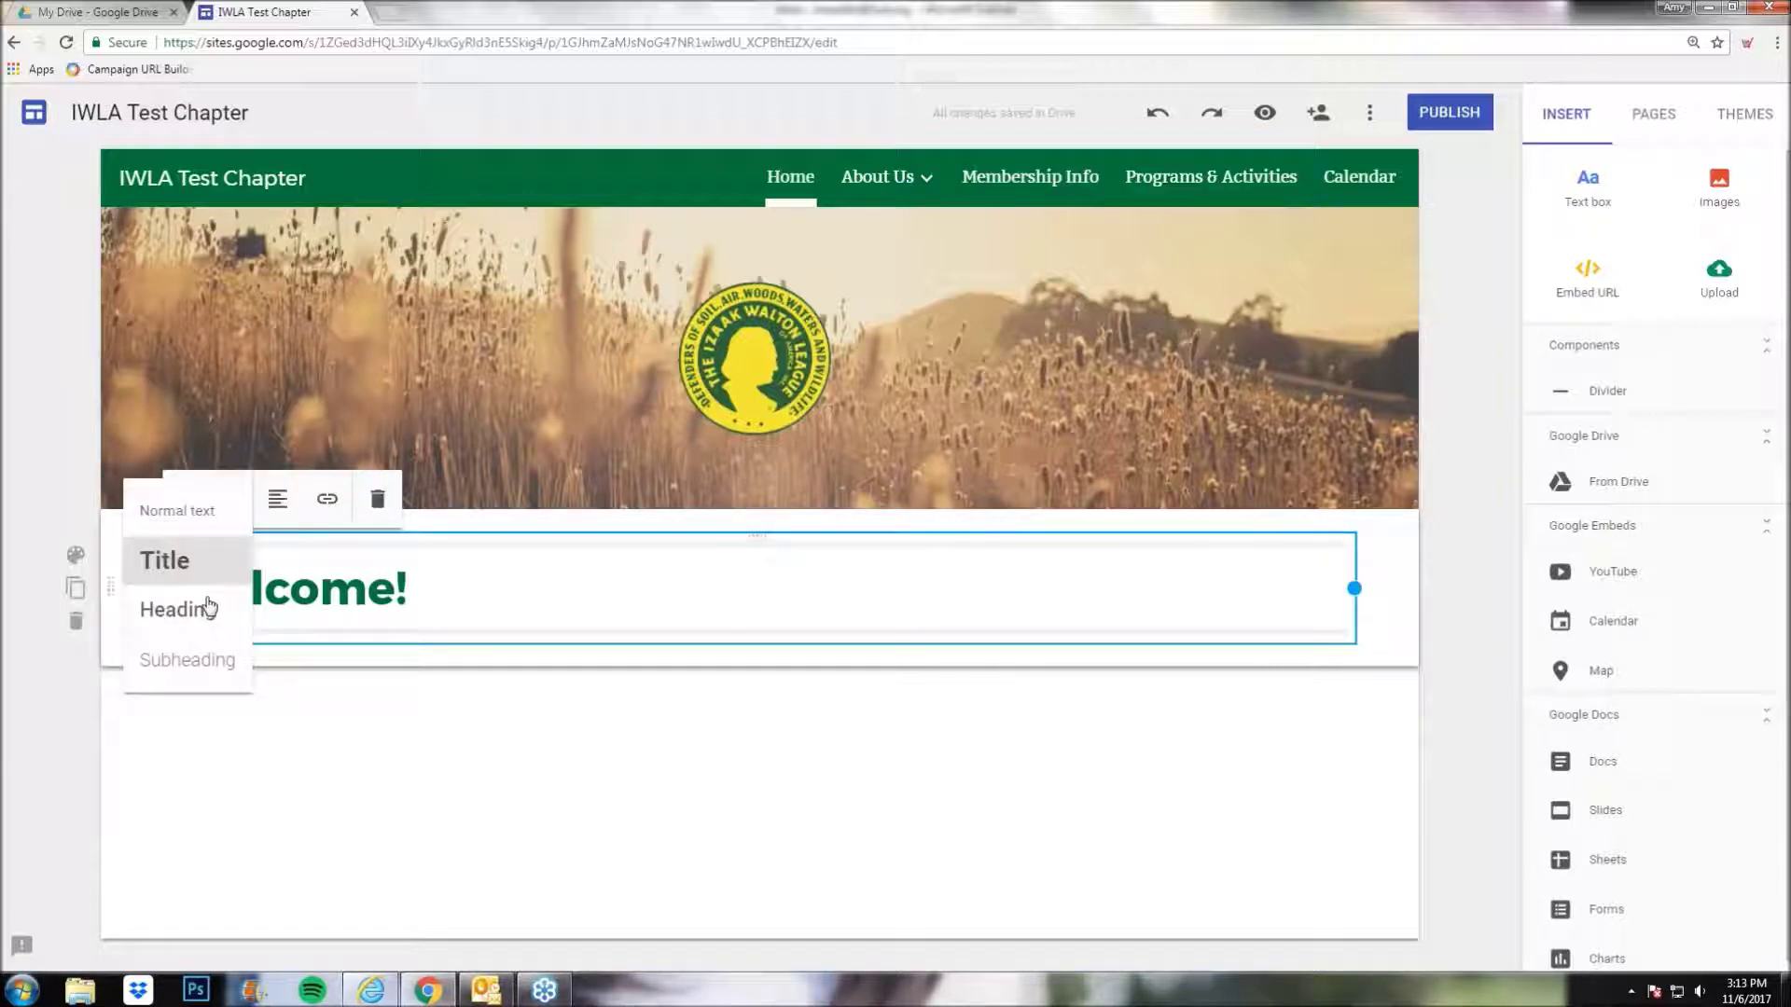
left_click(147, 607)
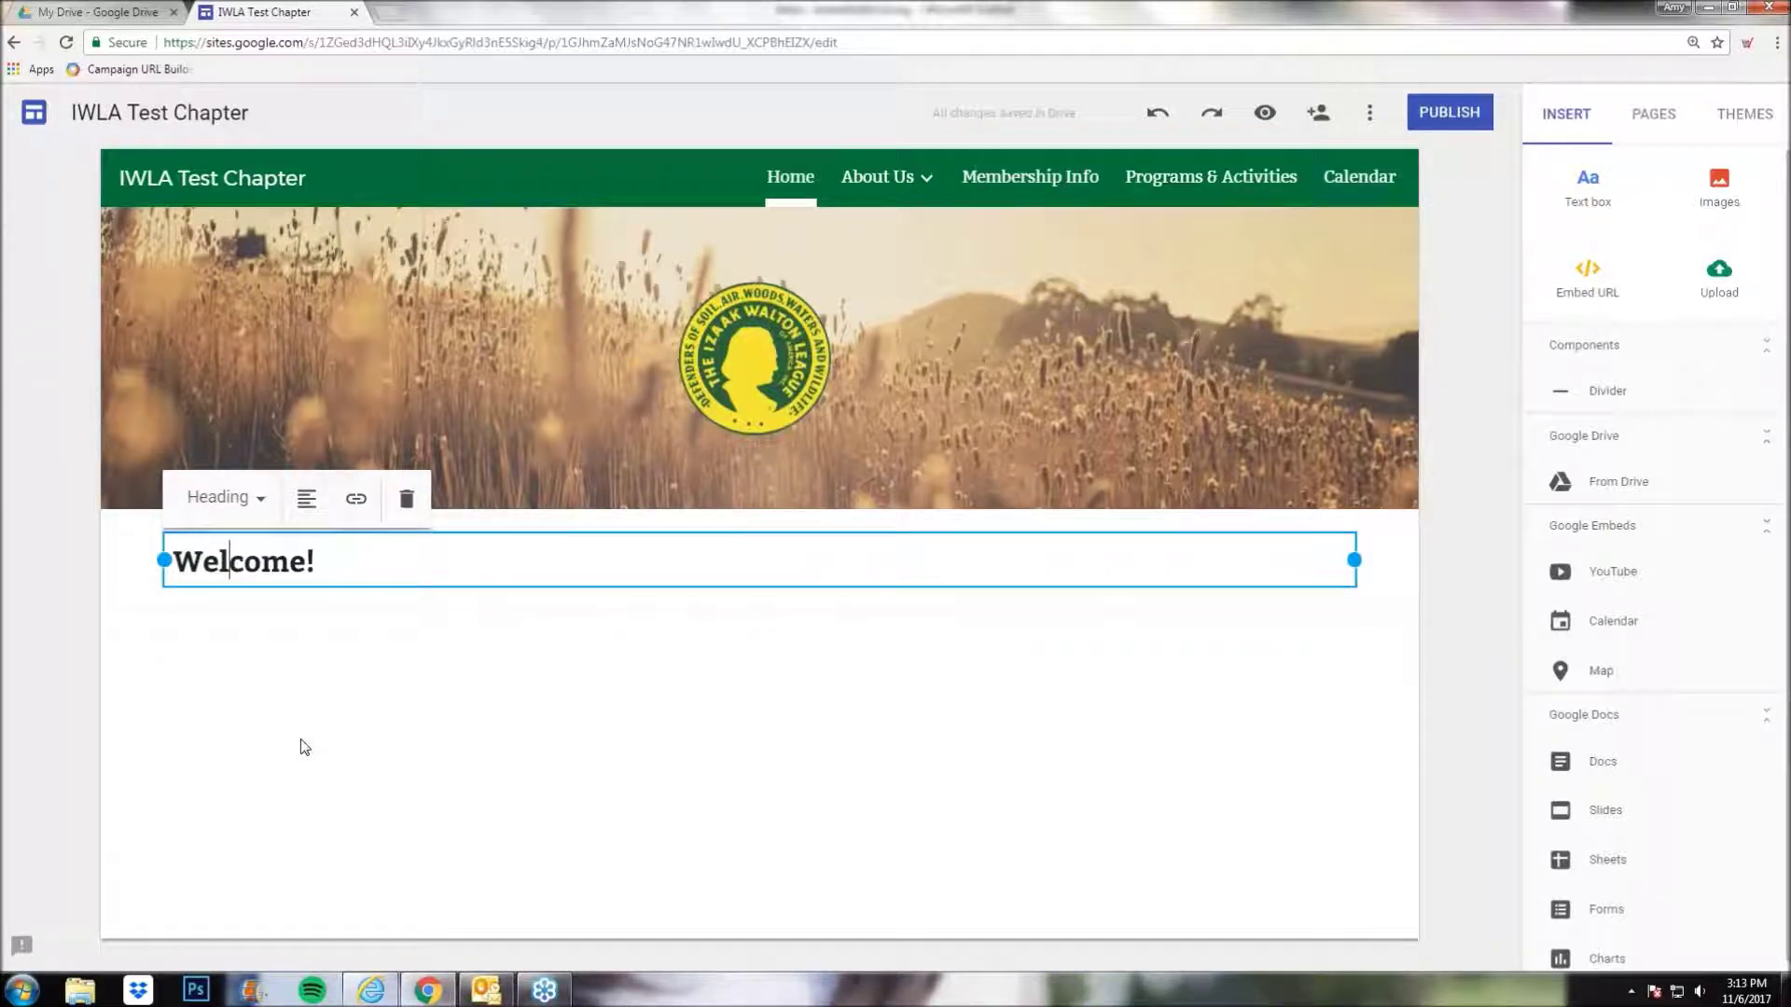
left_click(250, 500)
left_click(216, 661)
left_click(260, 582)
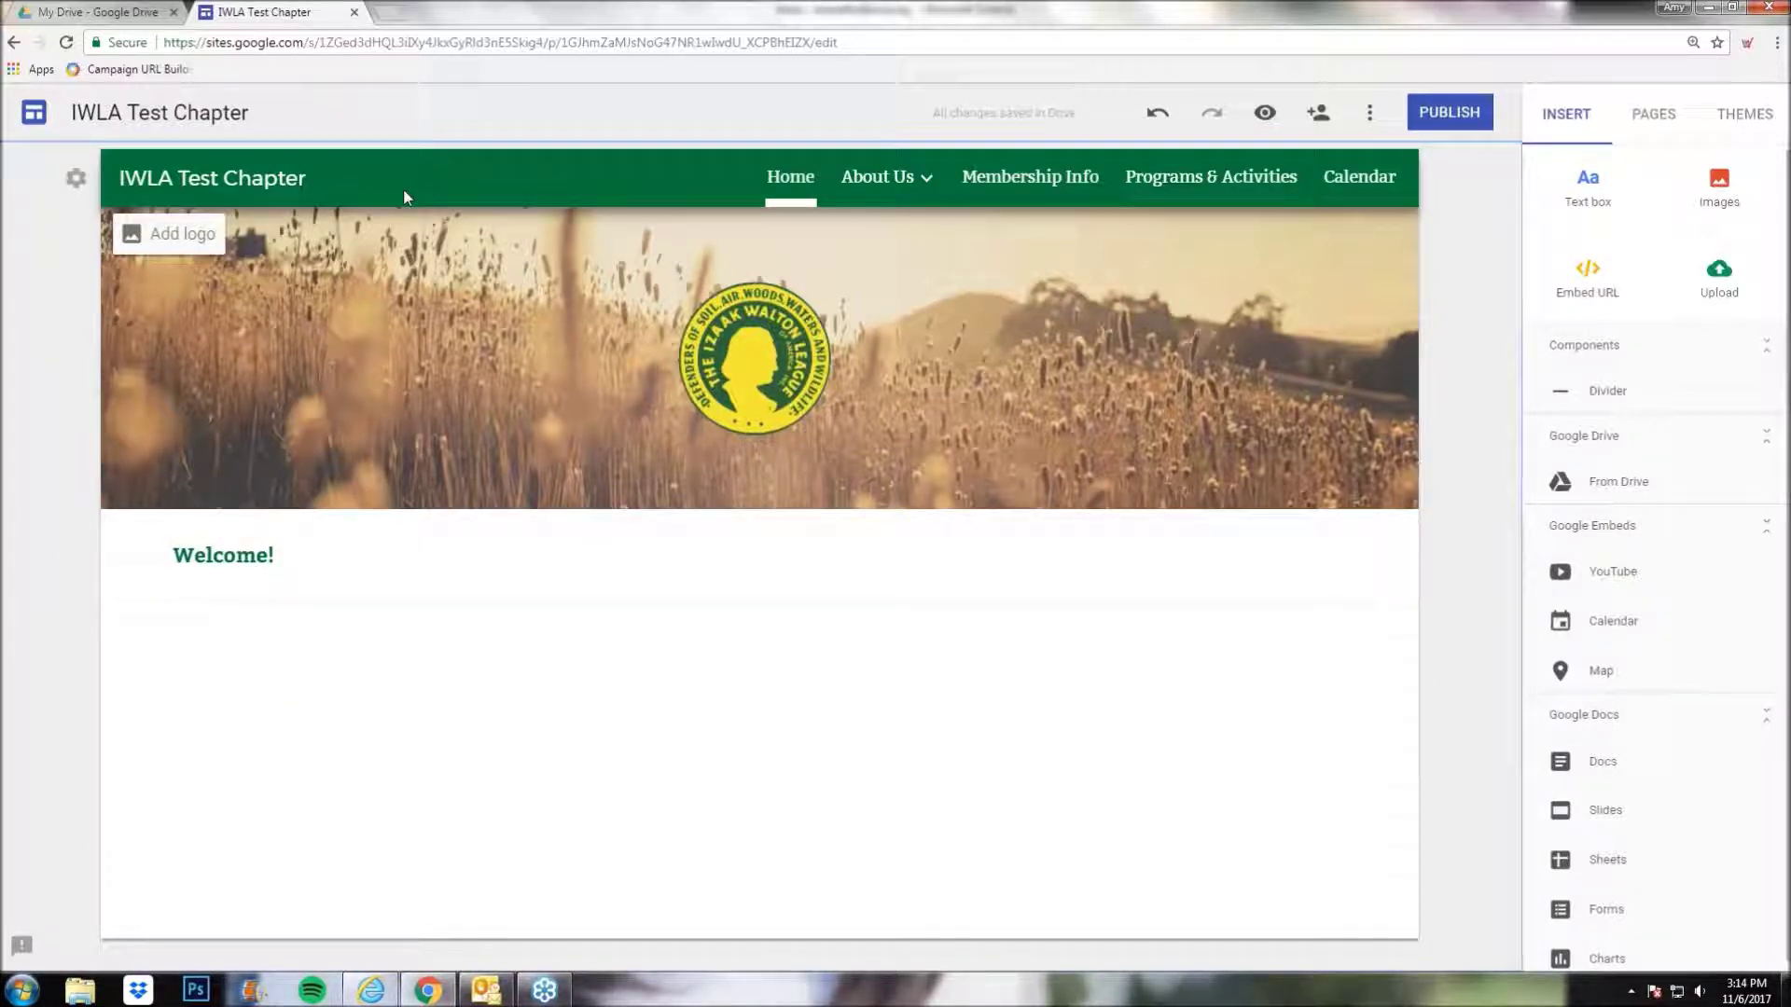
- Set the Welcome! text below the Home header to the Heading style
left_click(258, 554)
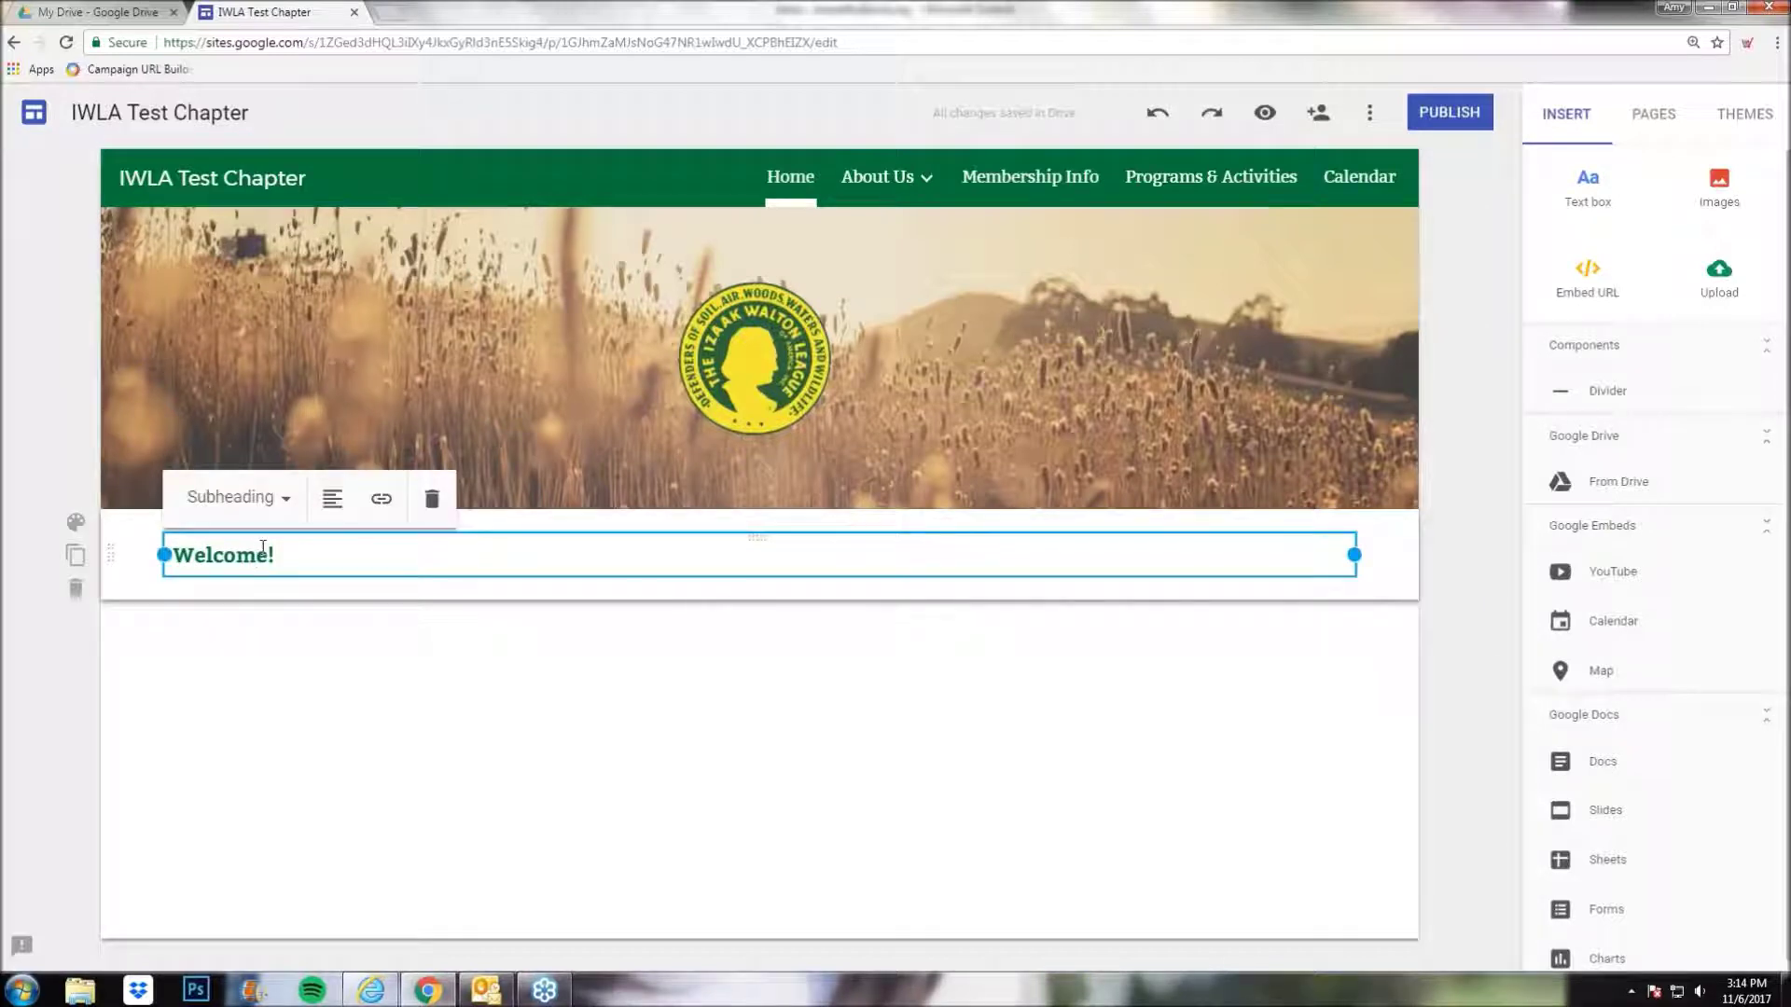
left_click(279, 500)
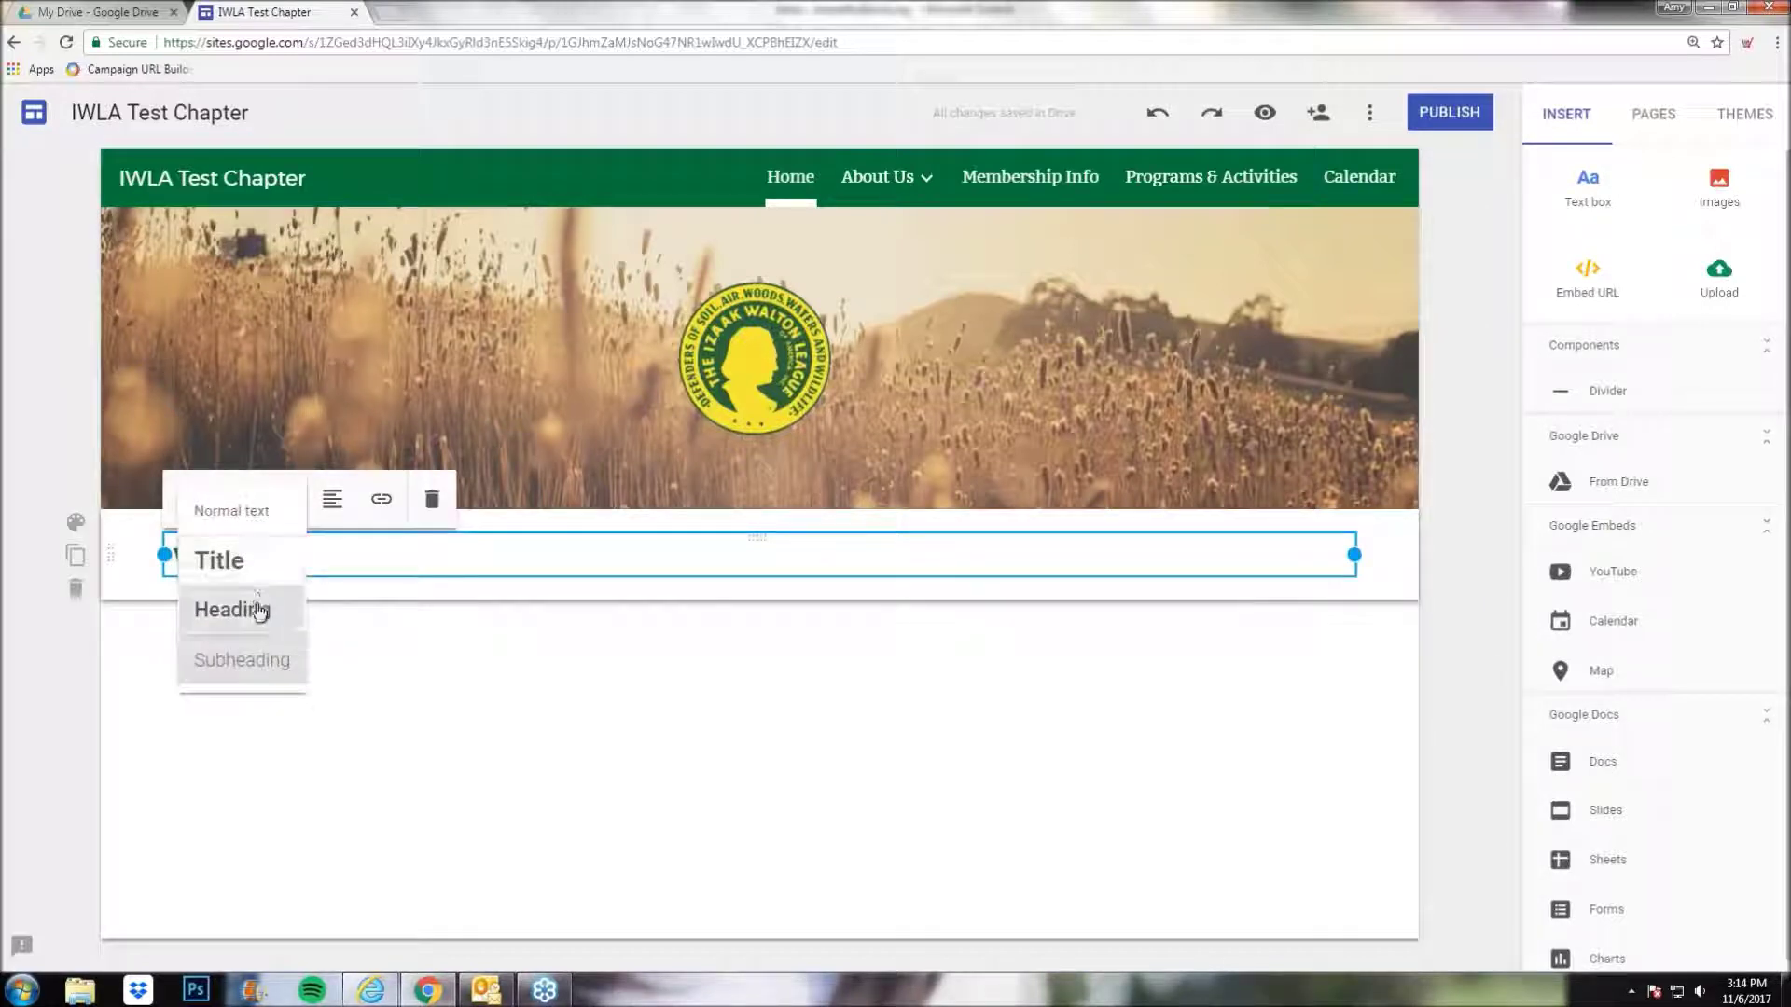
left_click(258, 609)
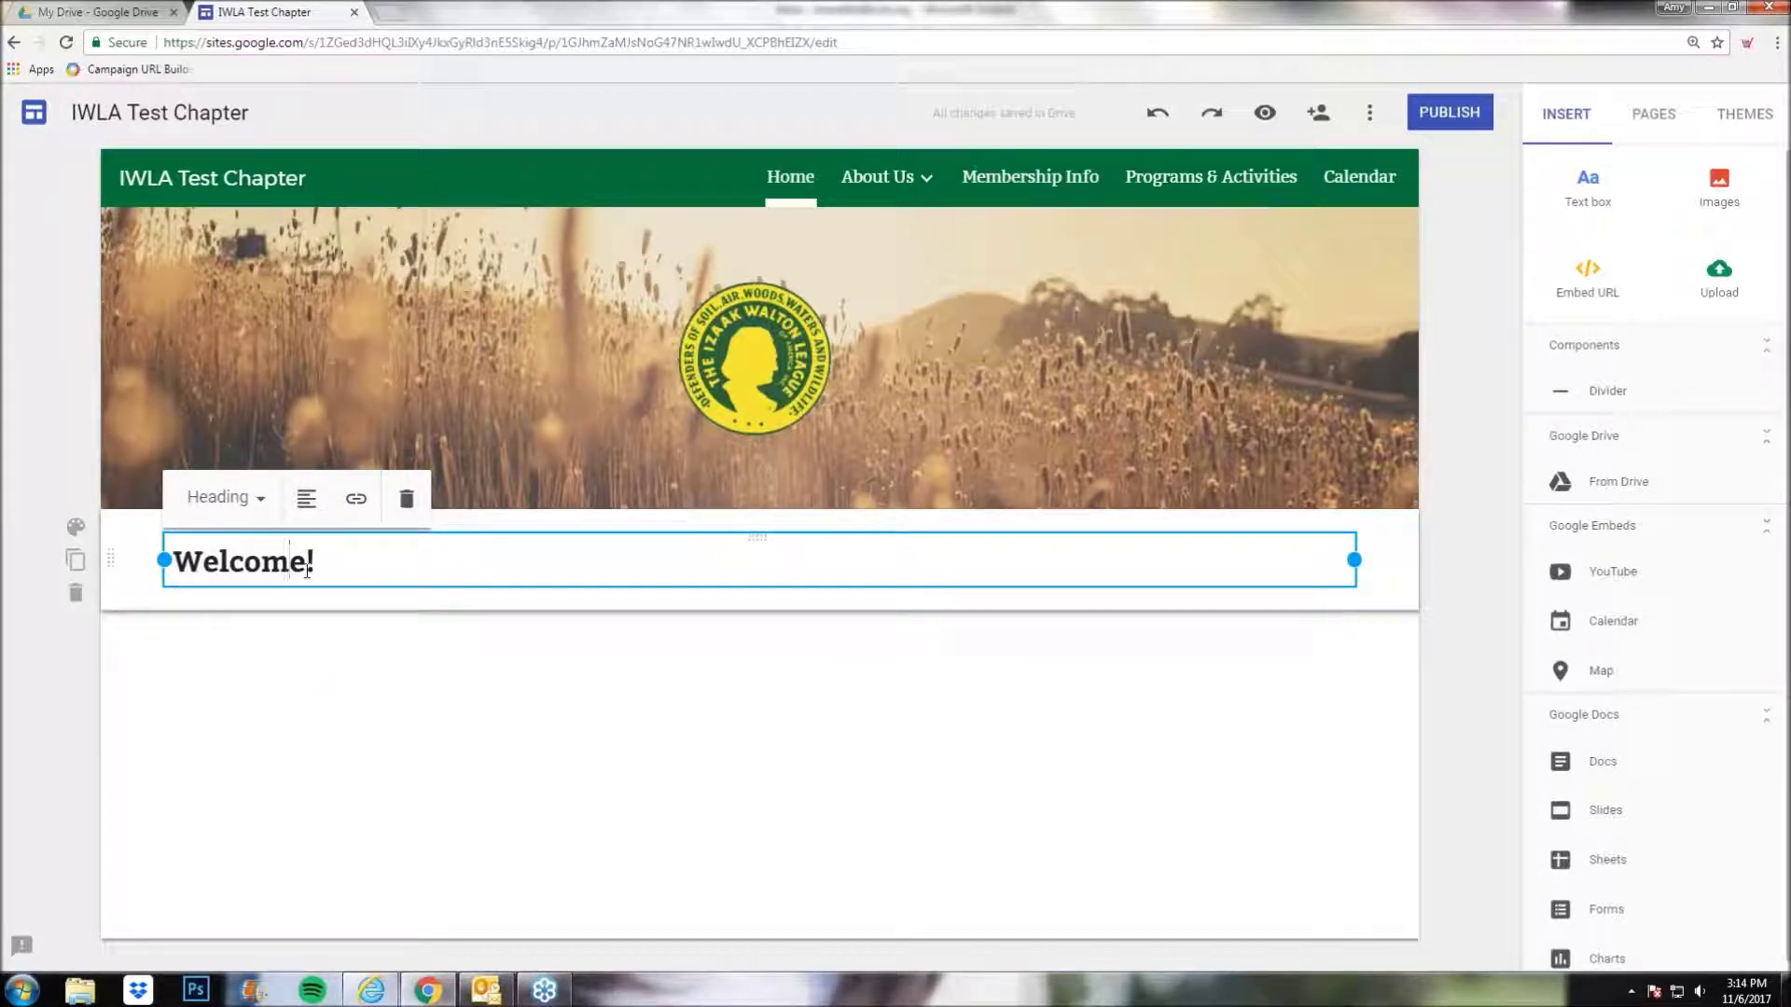
left_click(329, 675)
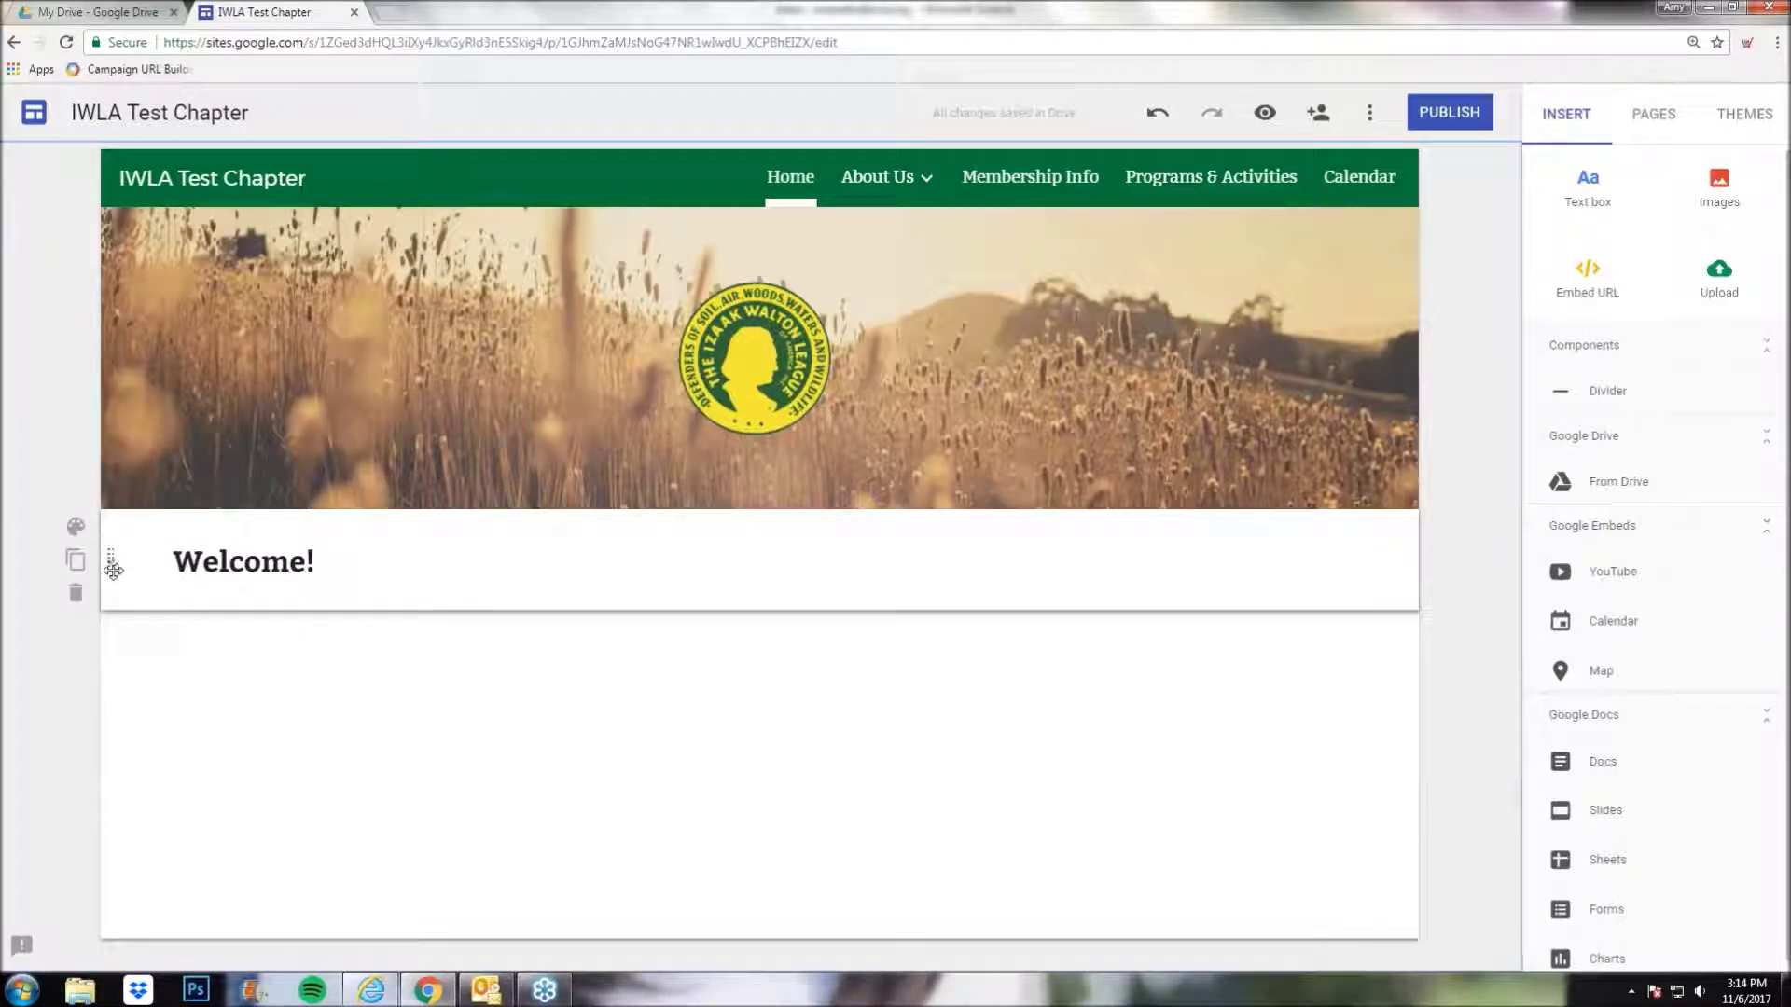
- Try the Emphasis 1 and Emphasis 2 section styles on the Welcome! section and restore the Regular style
mouse_move(111, 559)
left_mouse_down()
mouse_move(120, 856)
mouse_move(115, 571)
left_mouse_up()
left_click(76, 528)
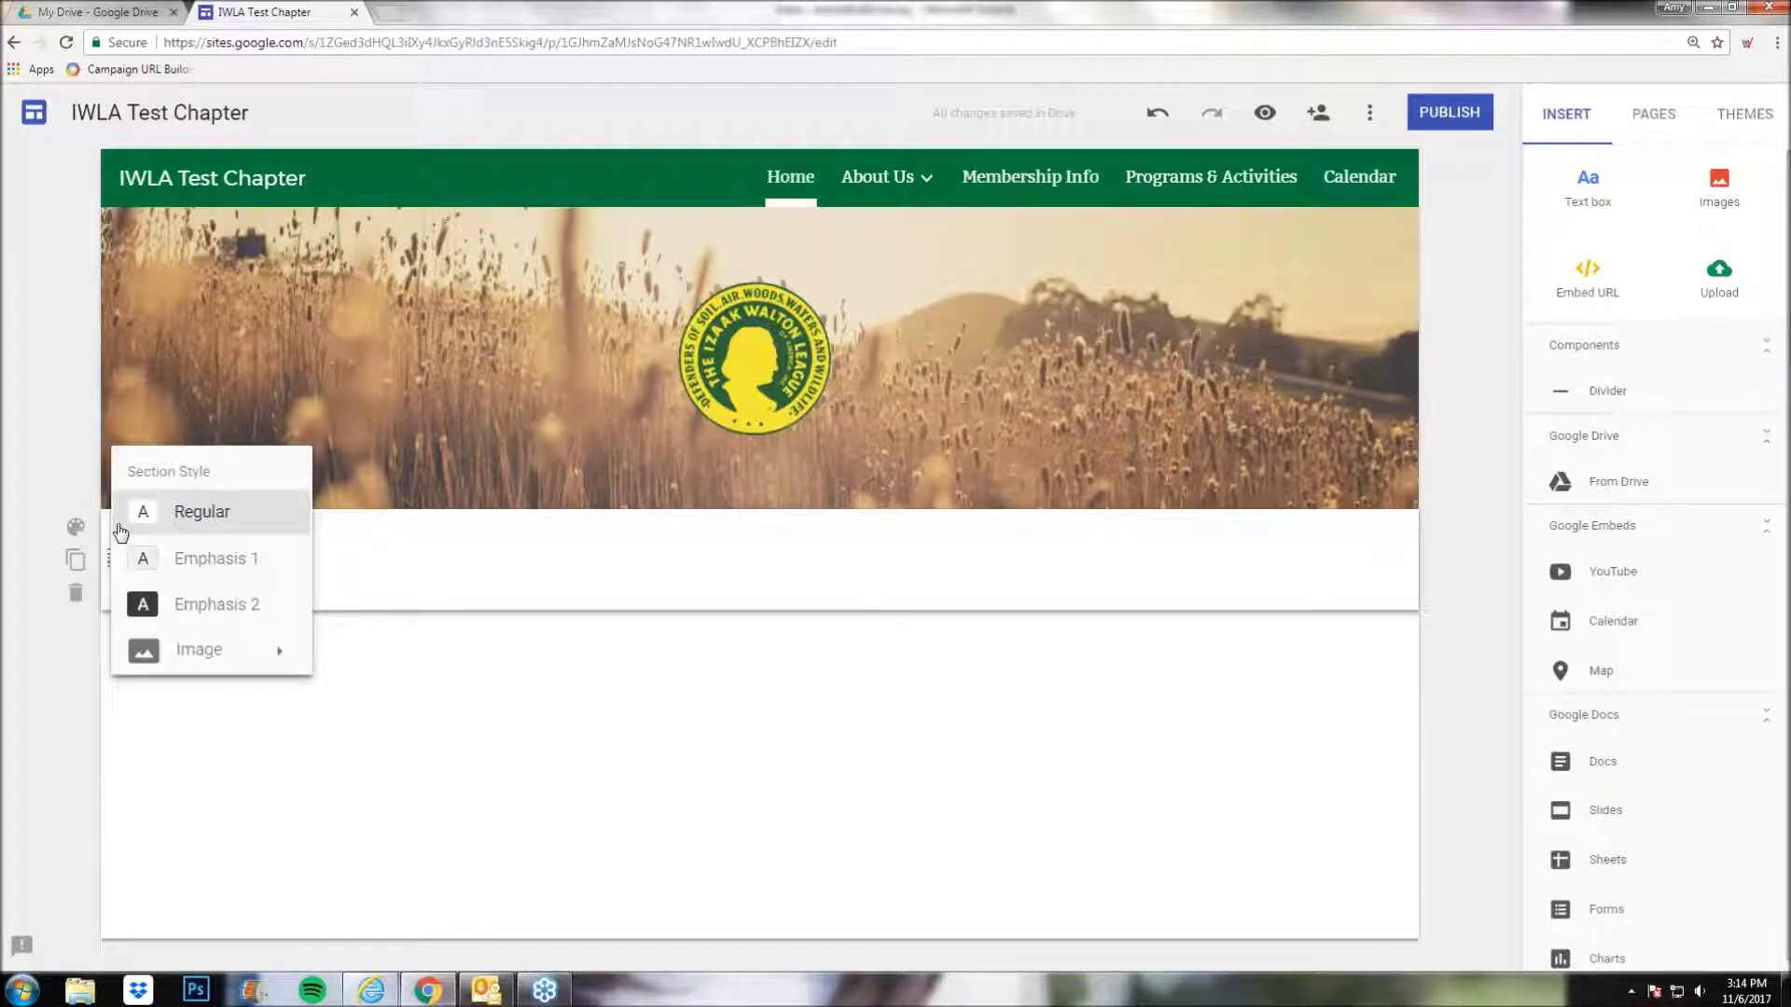
left_click(213, 560)
left_click(371, 872)
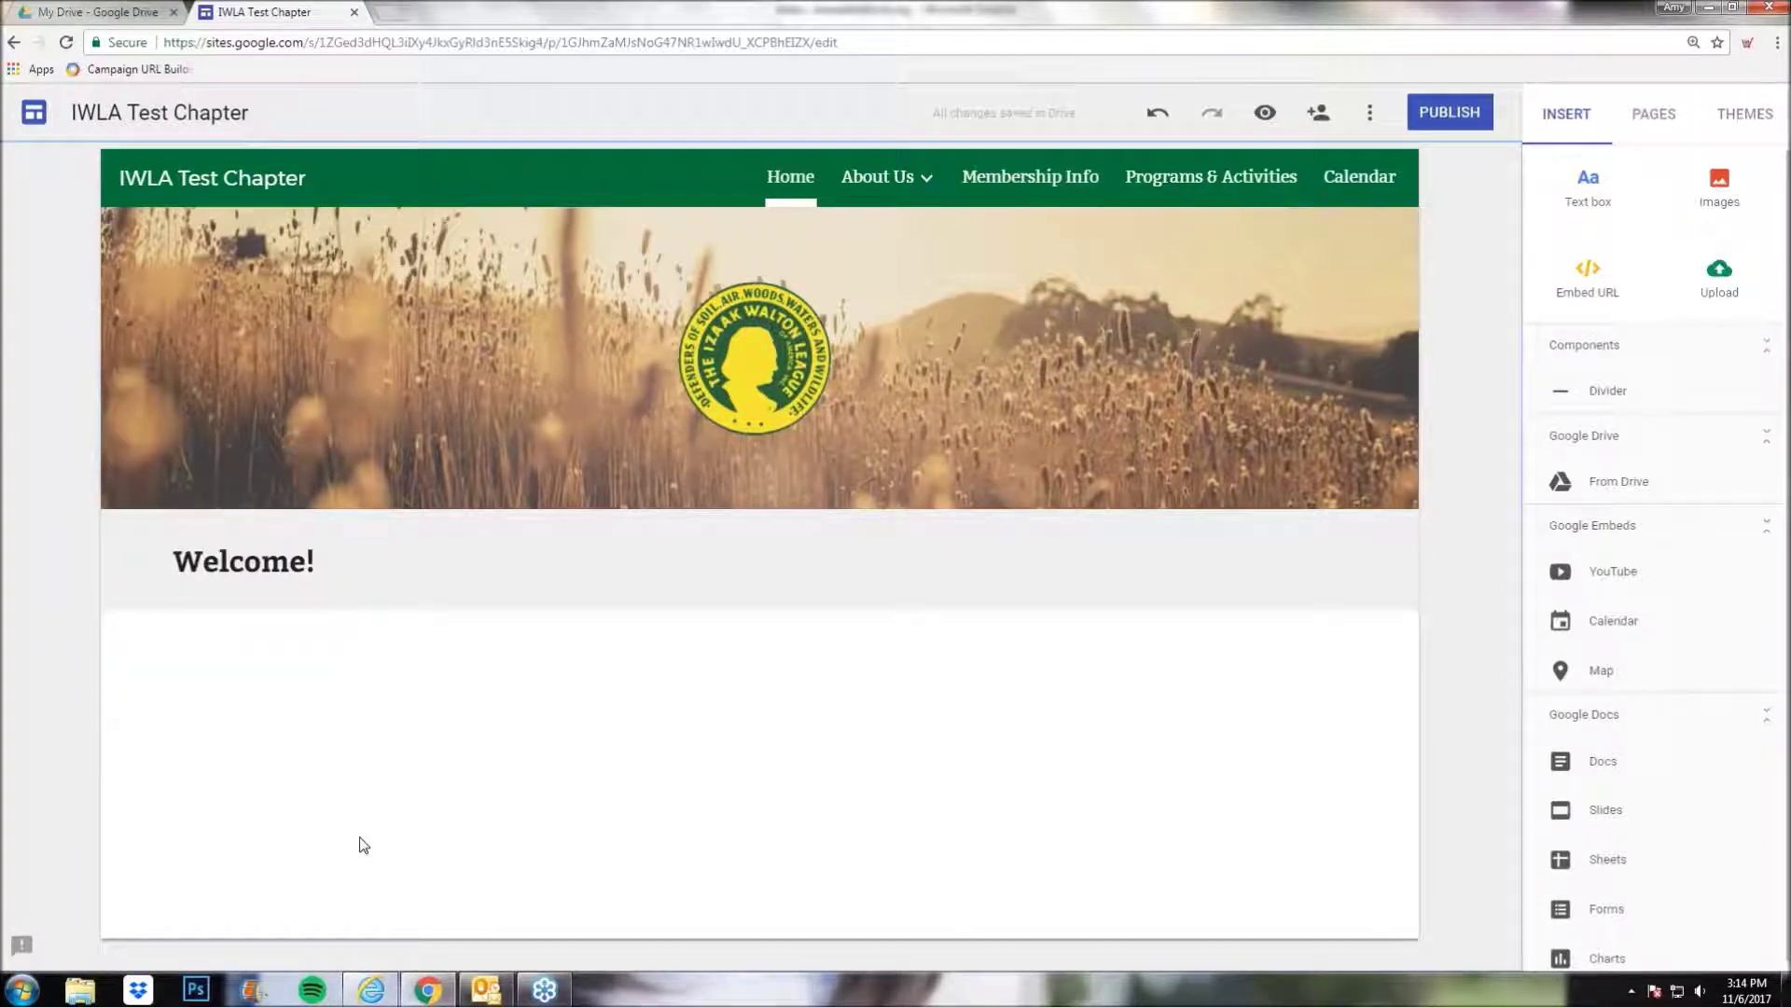
left_click(75, 528)
left_click(199, 613)
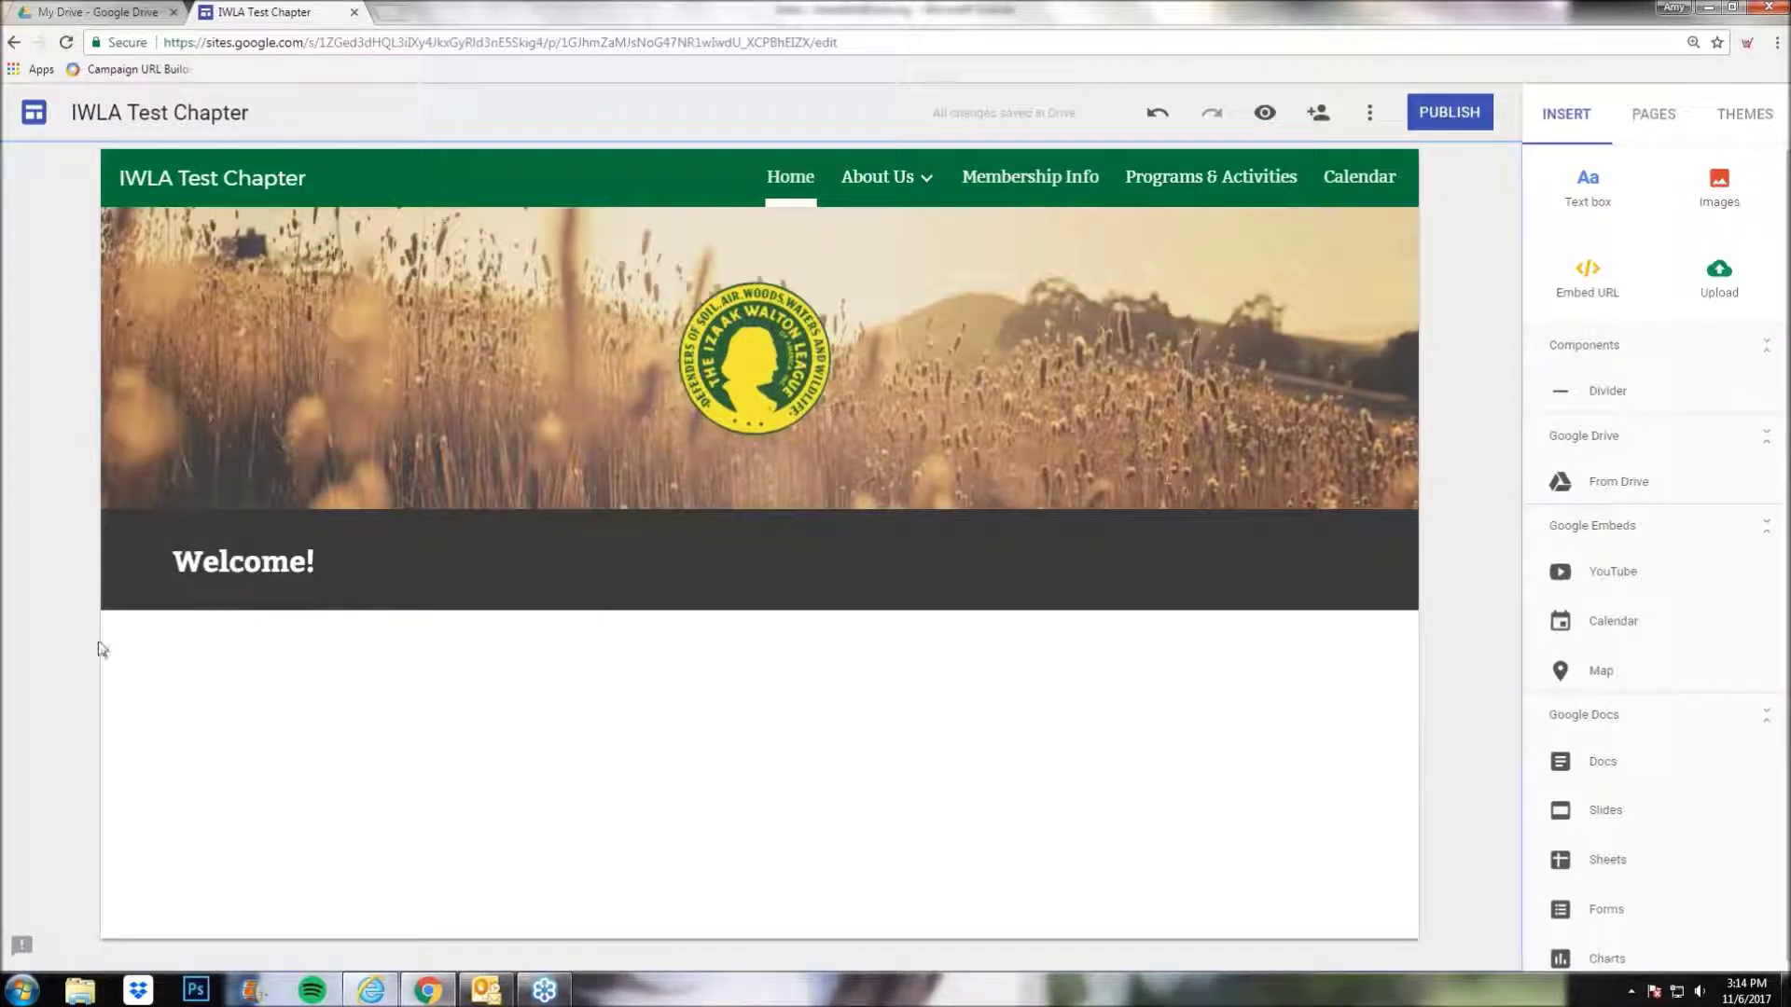
left_click(74, 526)
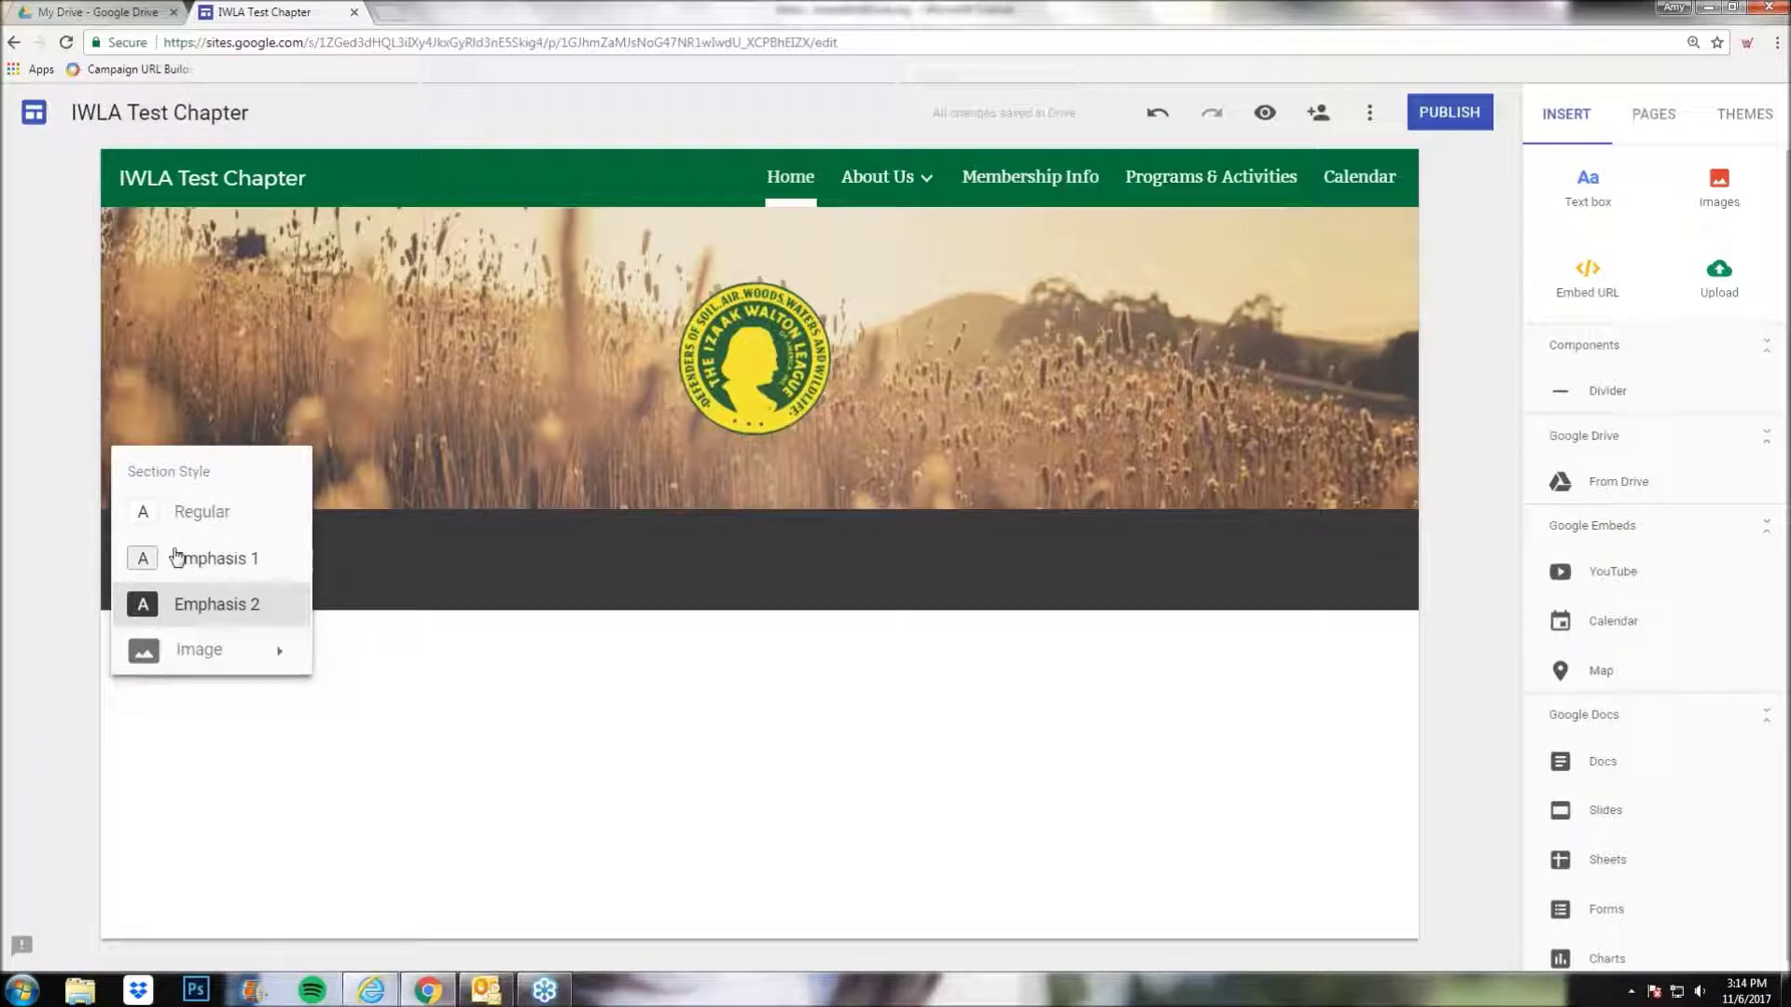
left_click(178, 513)
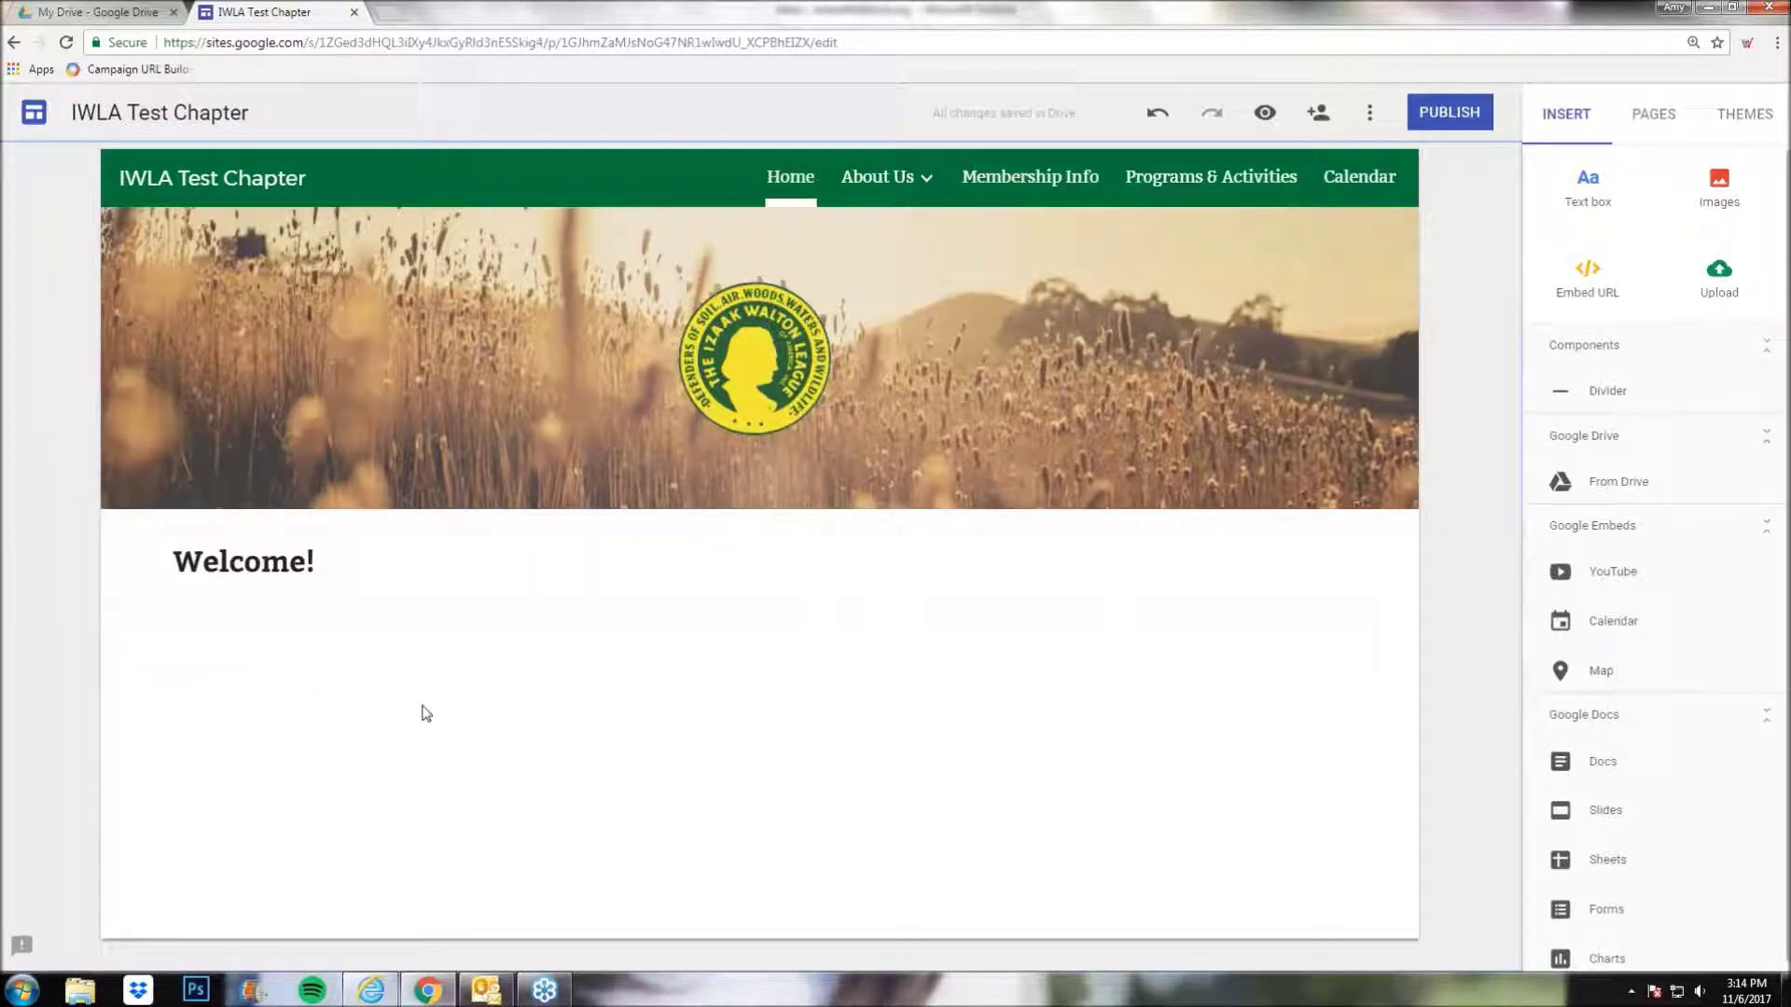
- Add a text box below the Welcome! heading and fill it with the "Healthy streams are vital to healthy communities" paragraph copied from the iwla.org homepage
left_click(1588, 186)
key("ctrl+t")
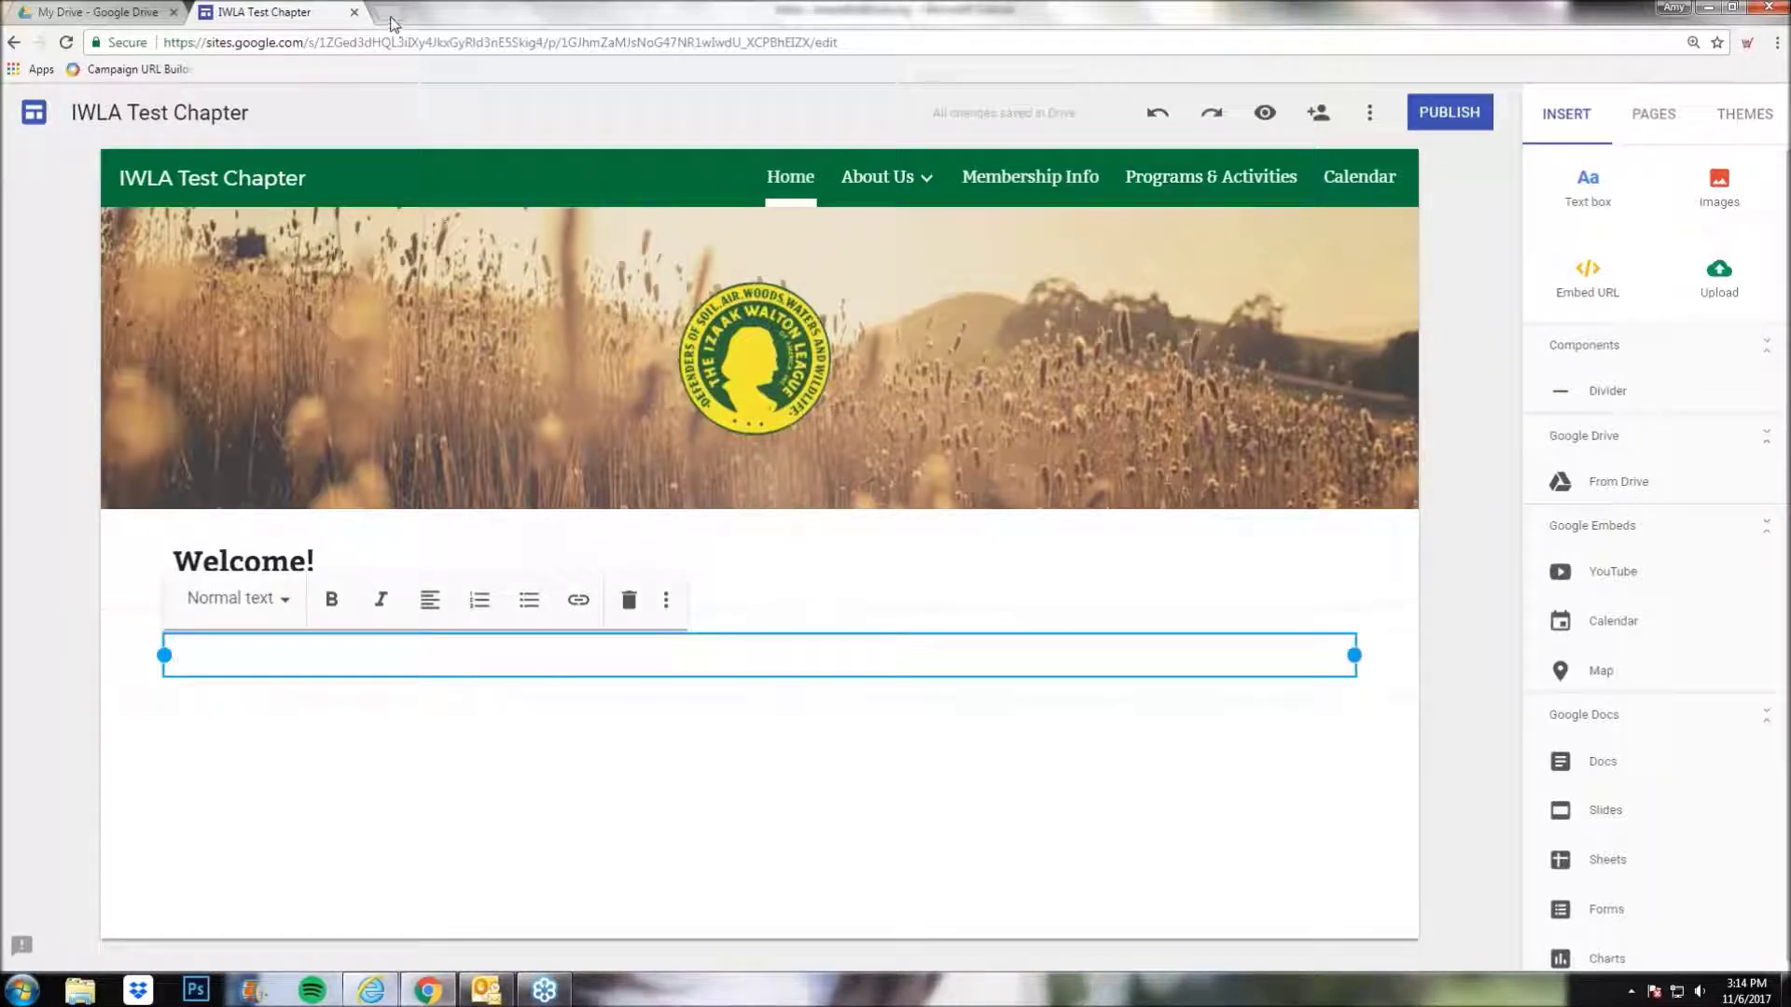
type("iw")
key("Return")
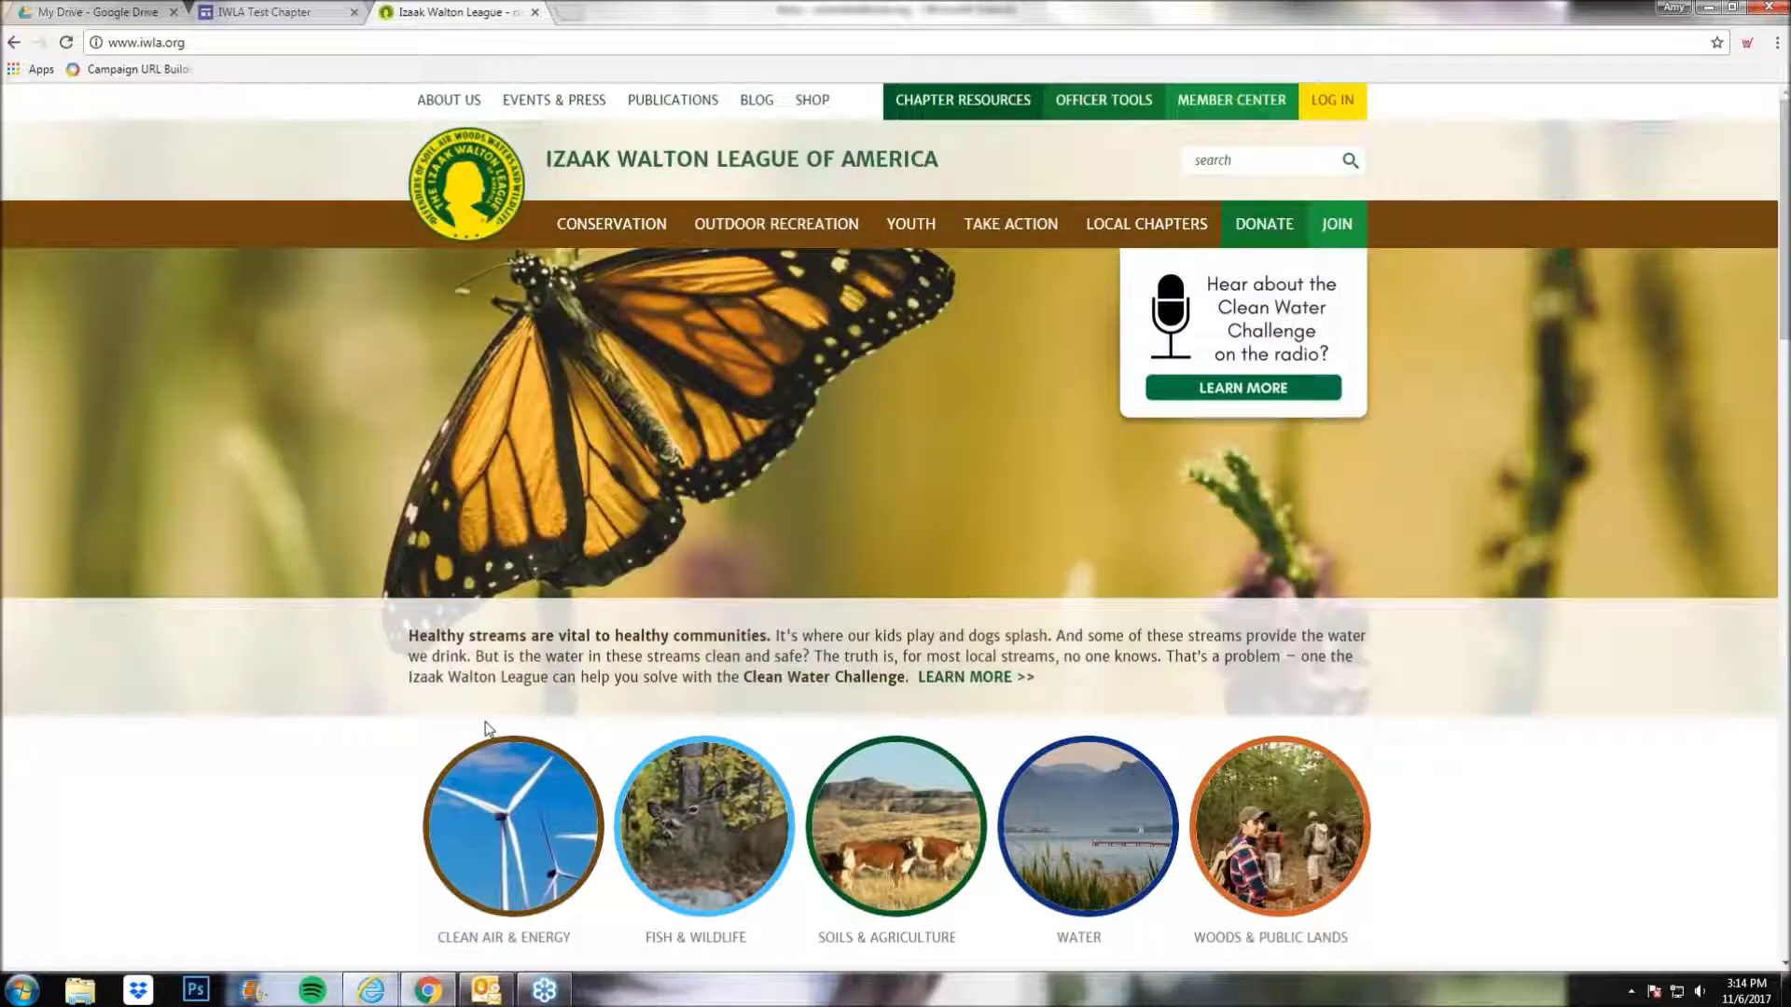
mouse_move(408, 635)
left_mouse_down()
mouse_move(737, 637)
mouse_move(911, 679)
left_mouse_up()
key("ctrl+c")
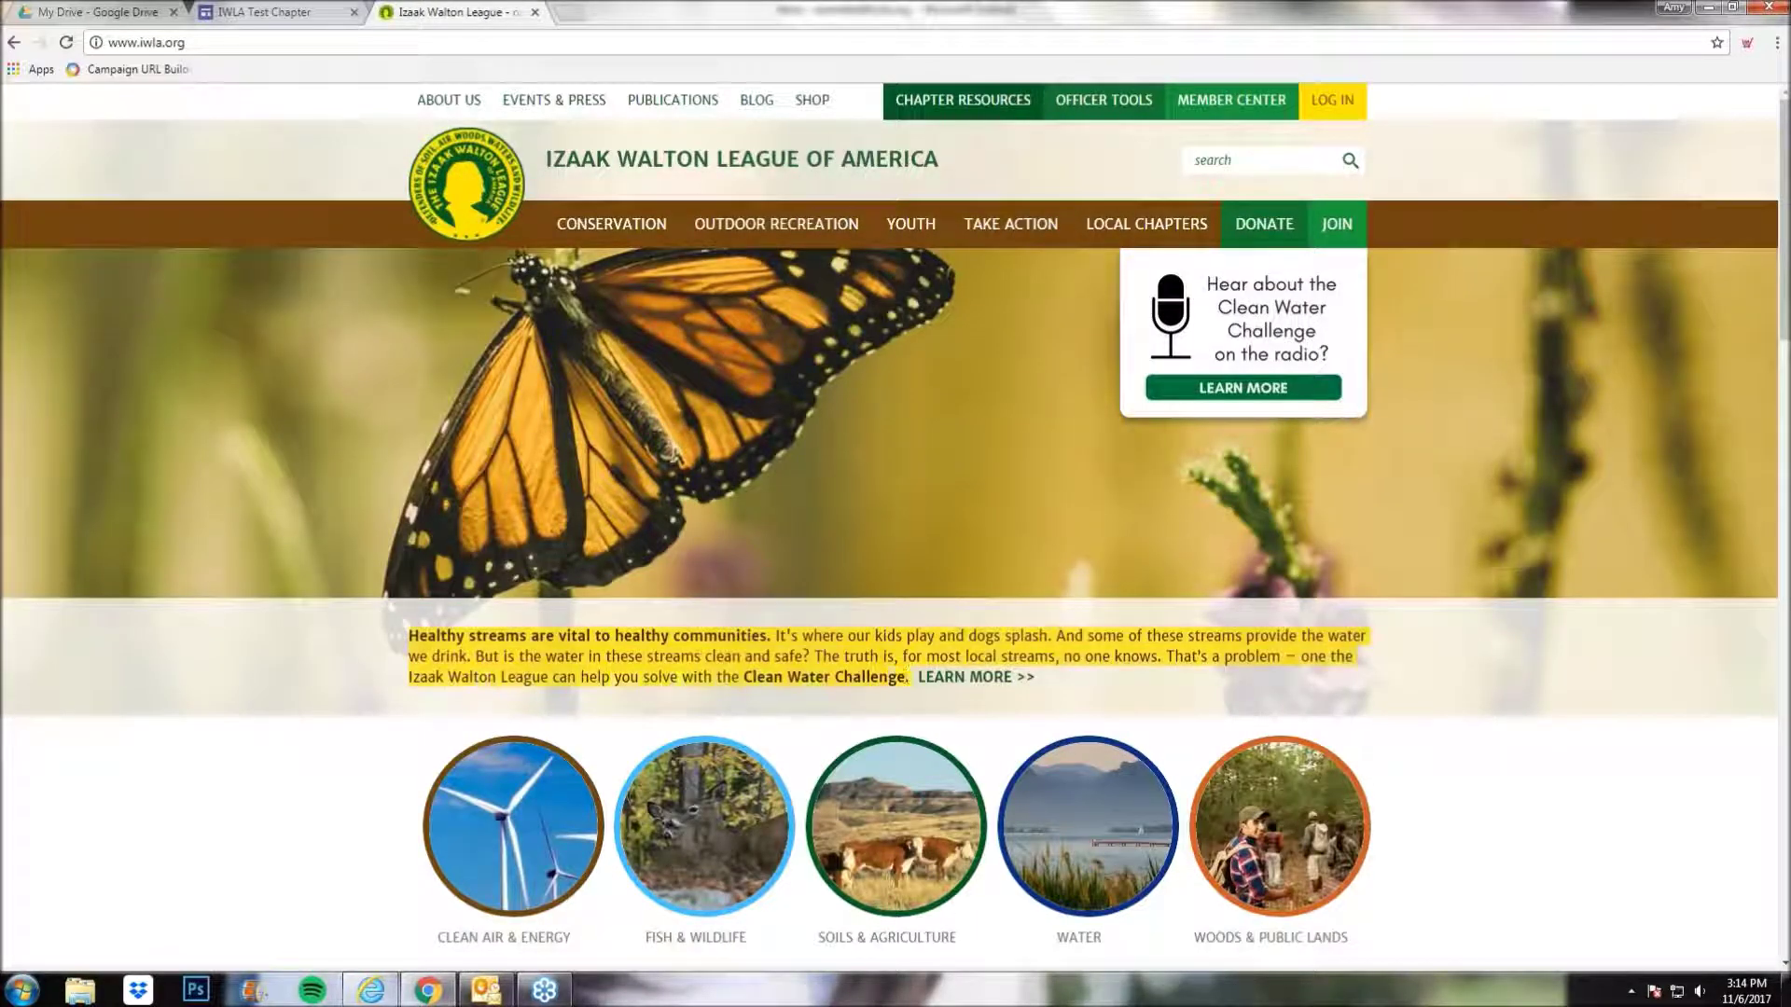
left_click(270, 17)
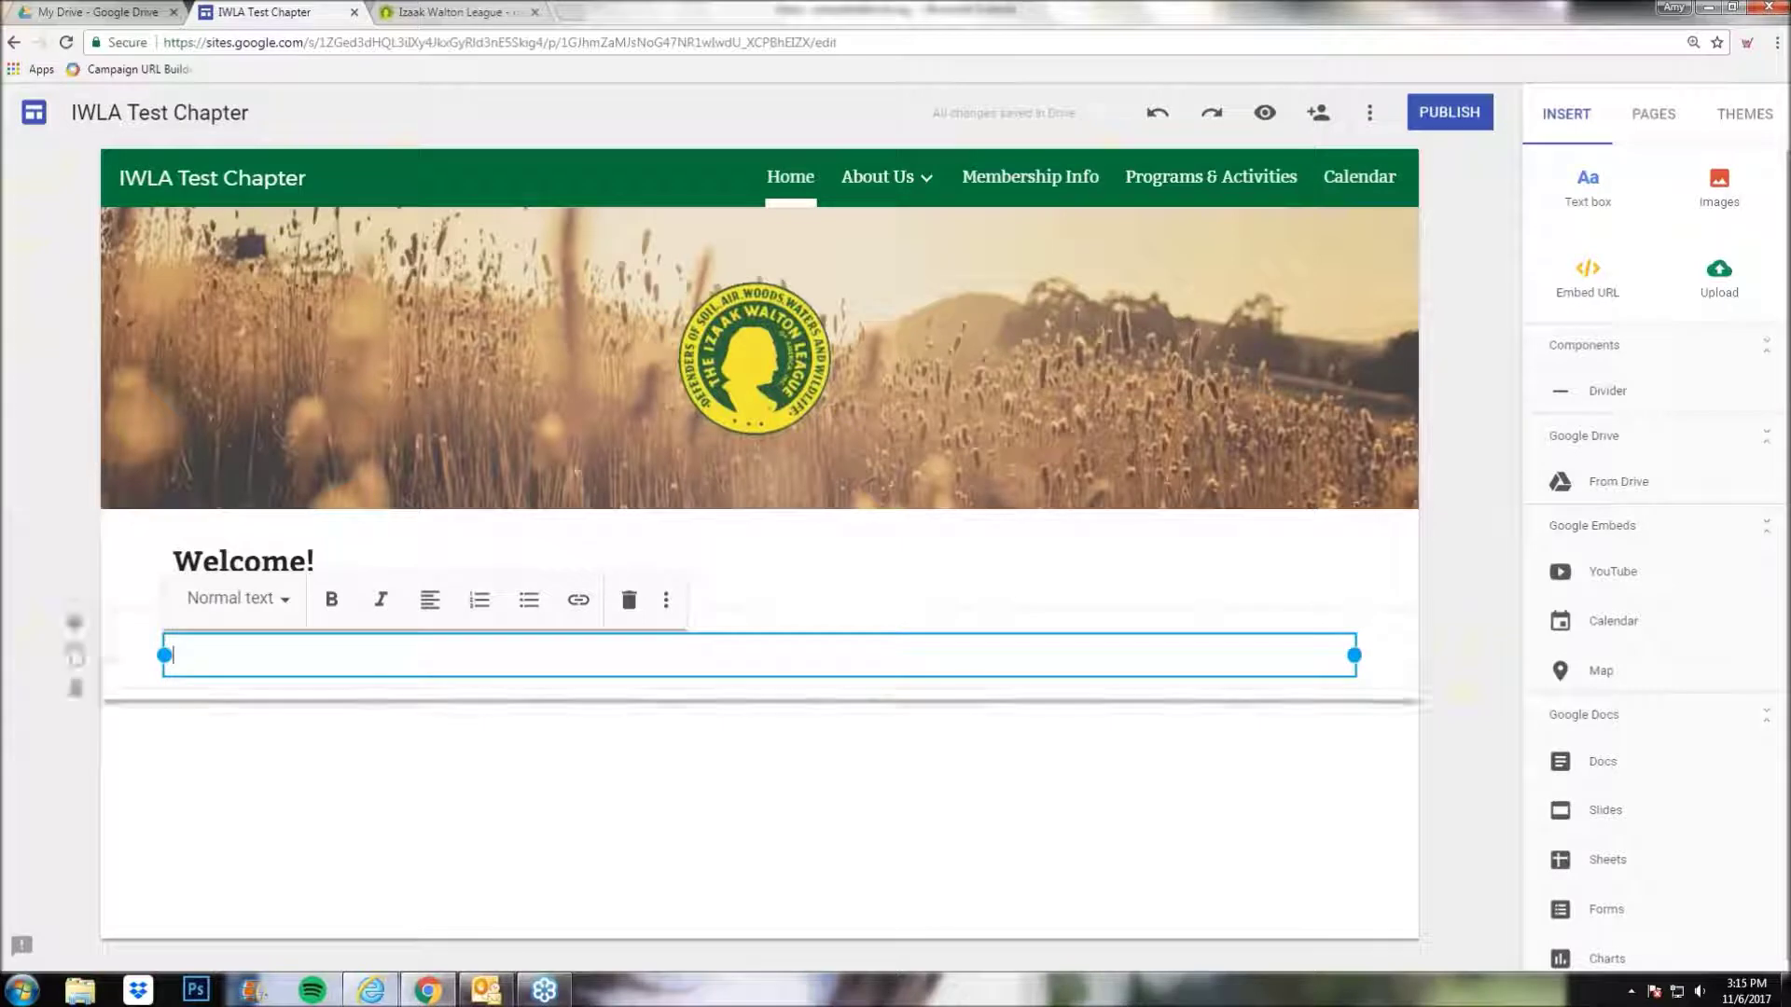
key("ctrl+v")
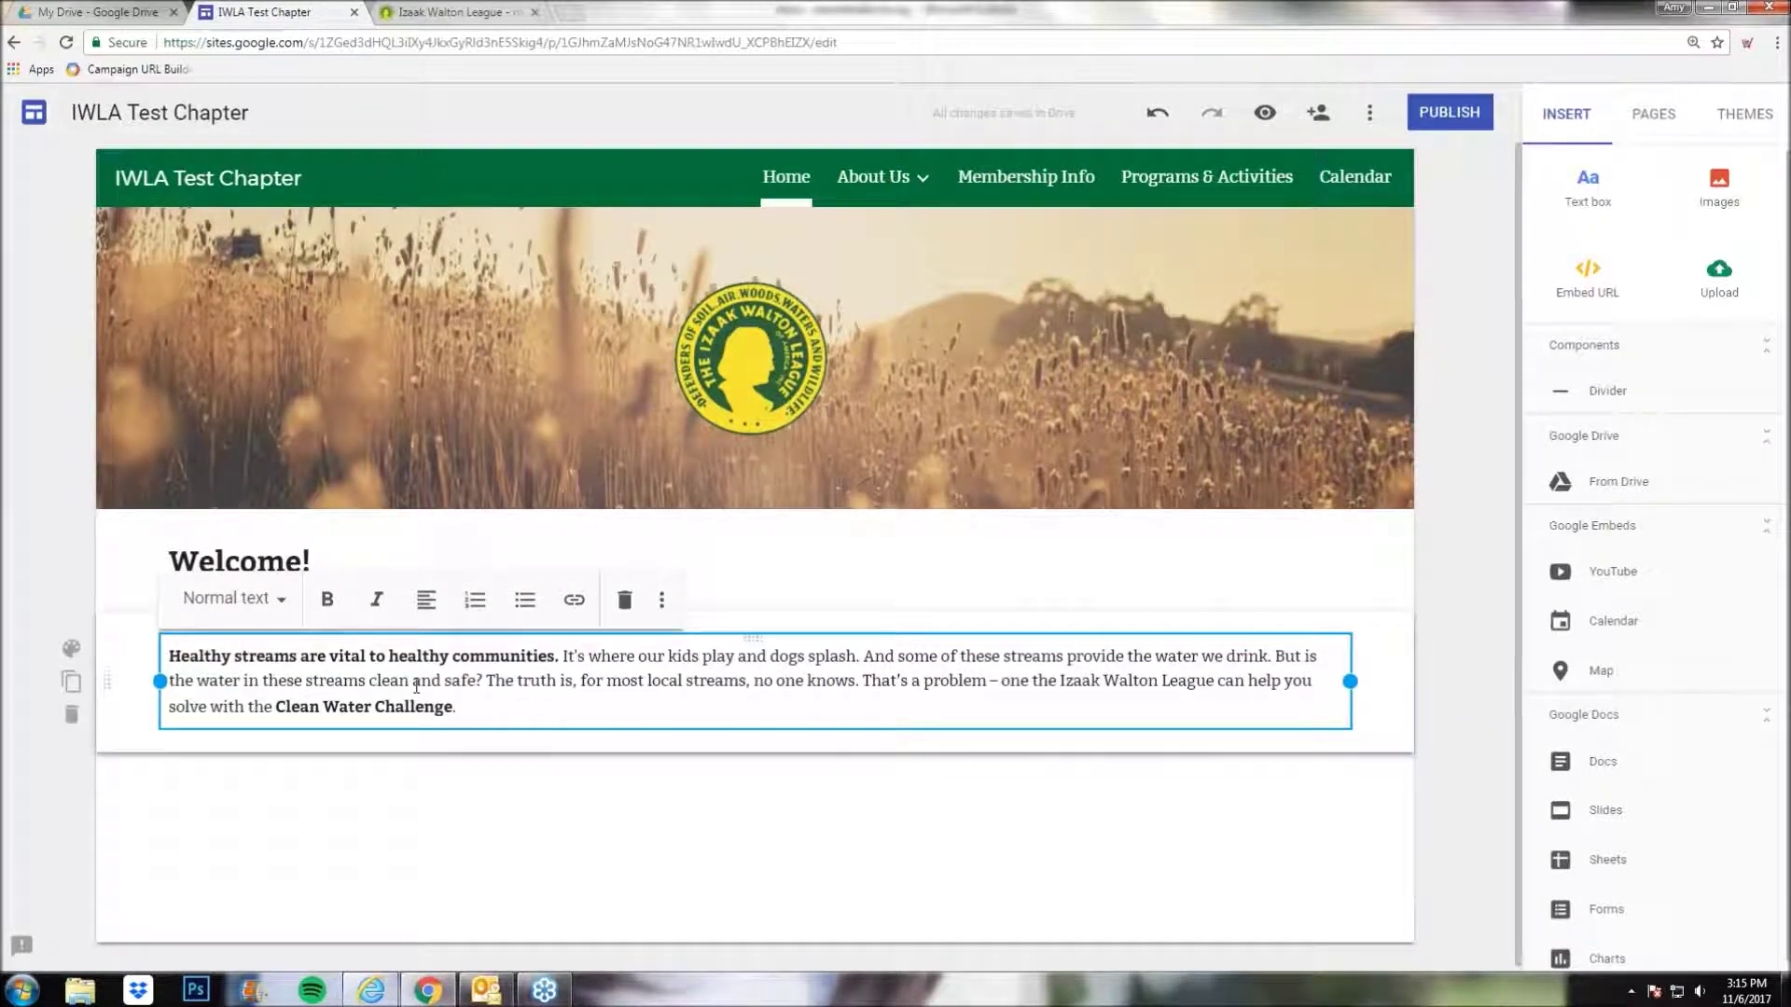
- Copy the address of the Clean Water Challenge page on iwla.org and return to the IWLA Test Chapter site
left_click_drag(278, 701, 456, 706)
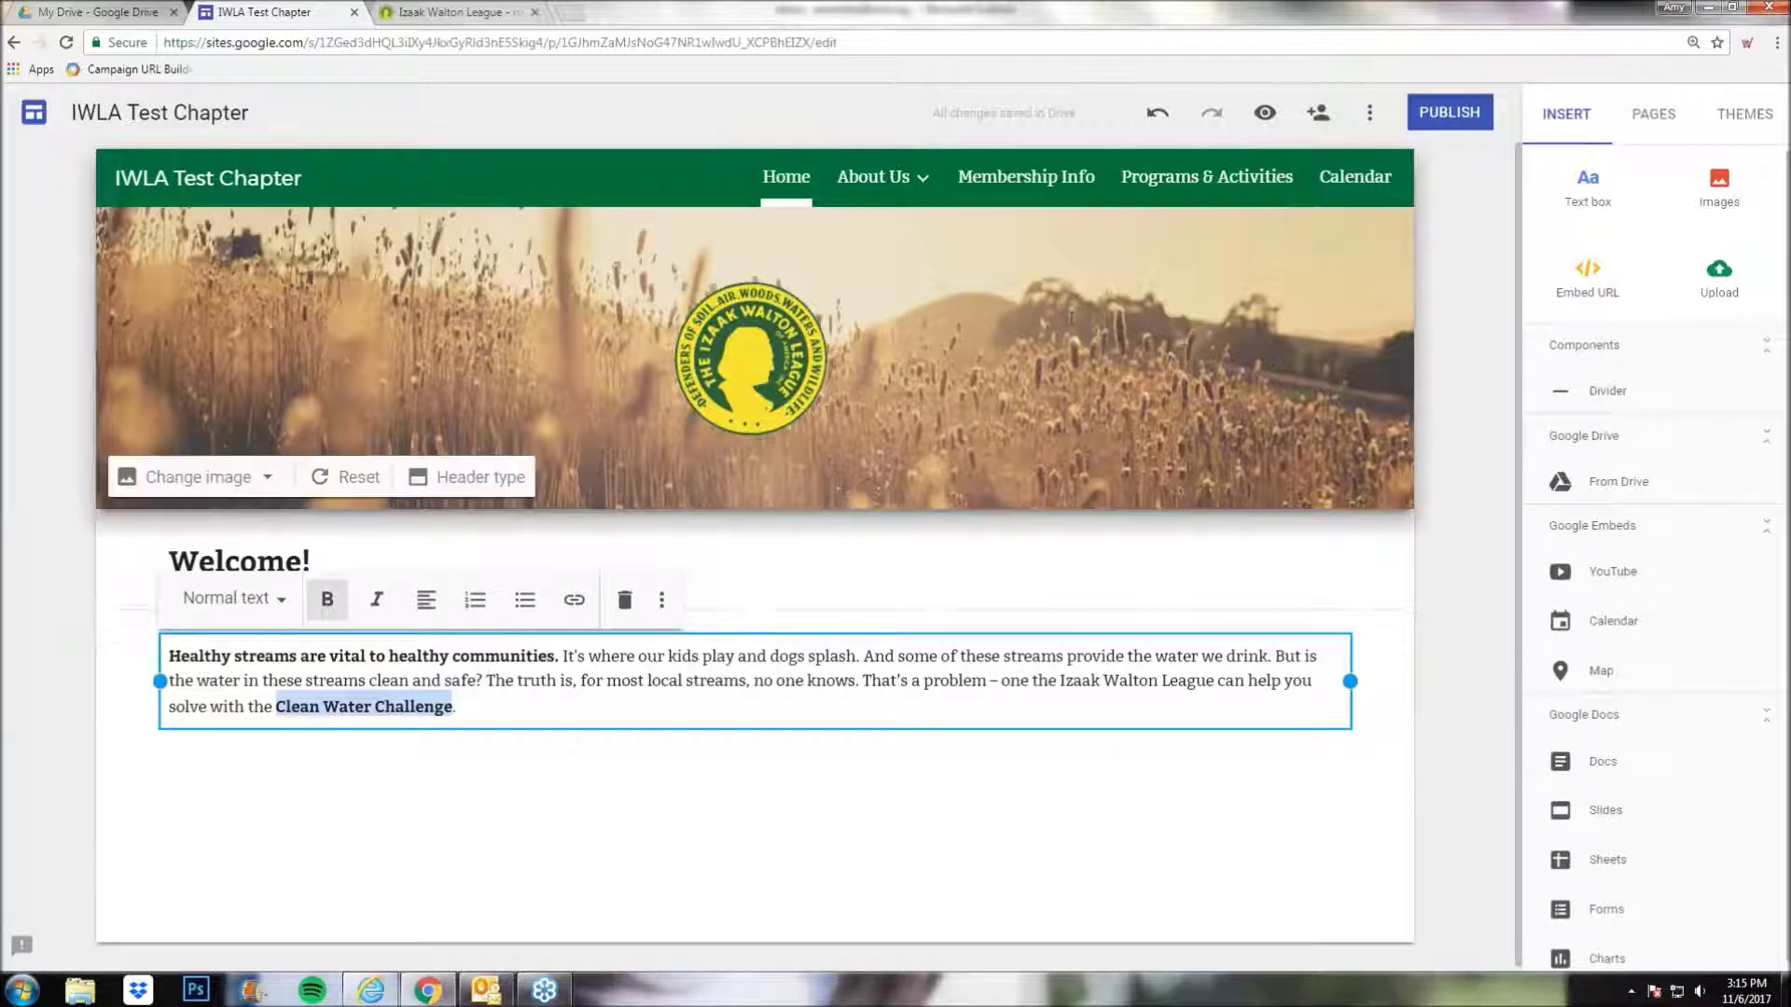
key("ctrl+Tab")
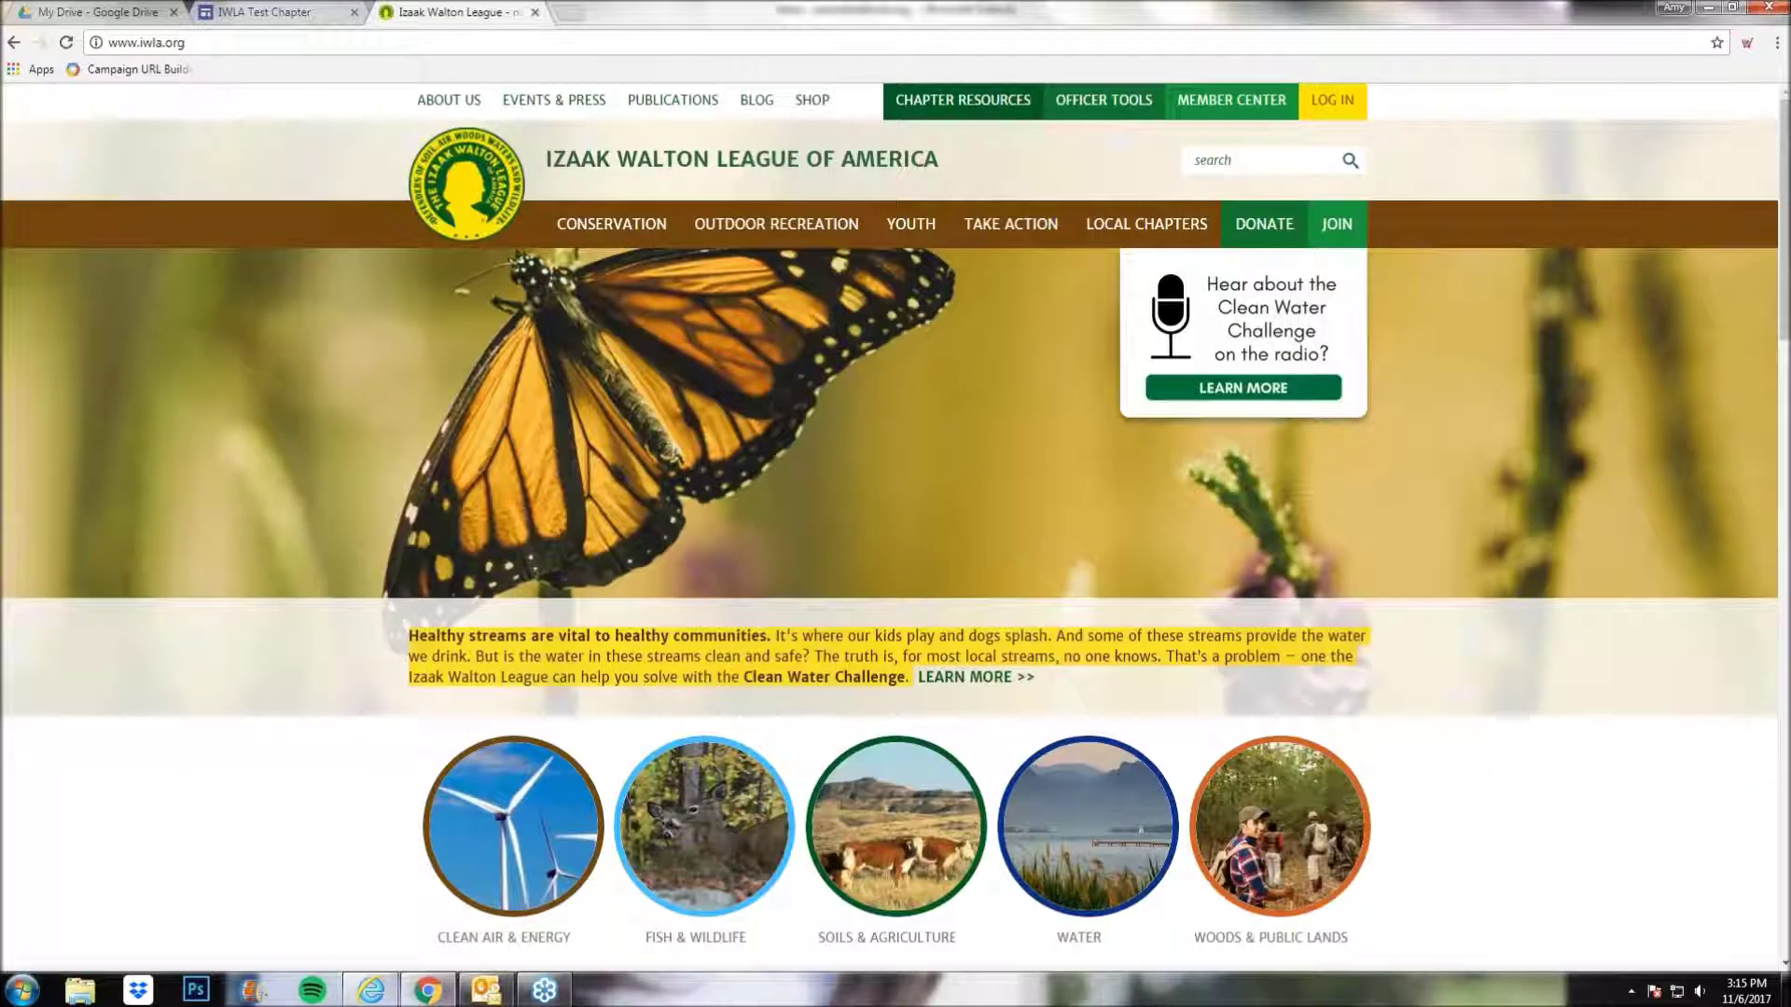
left_click(949, 679)
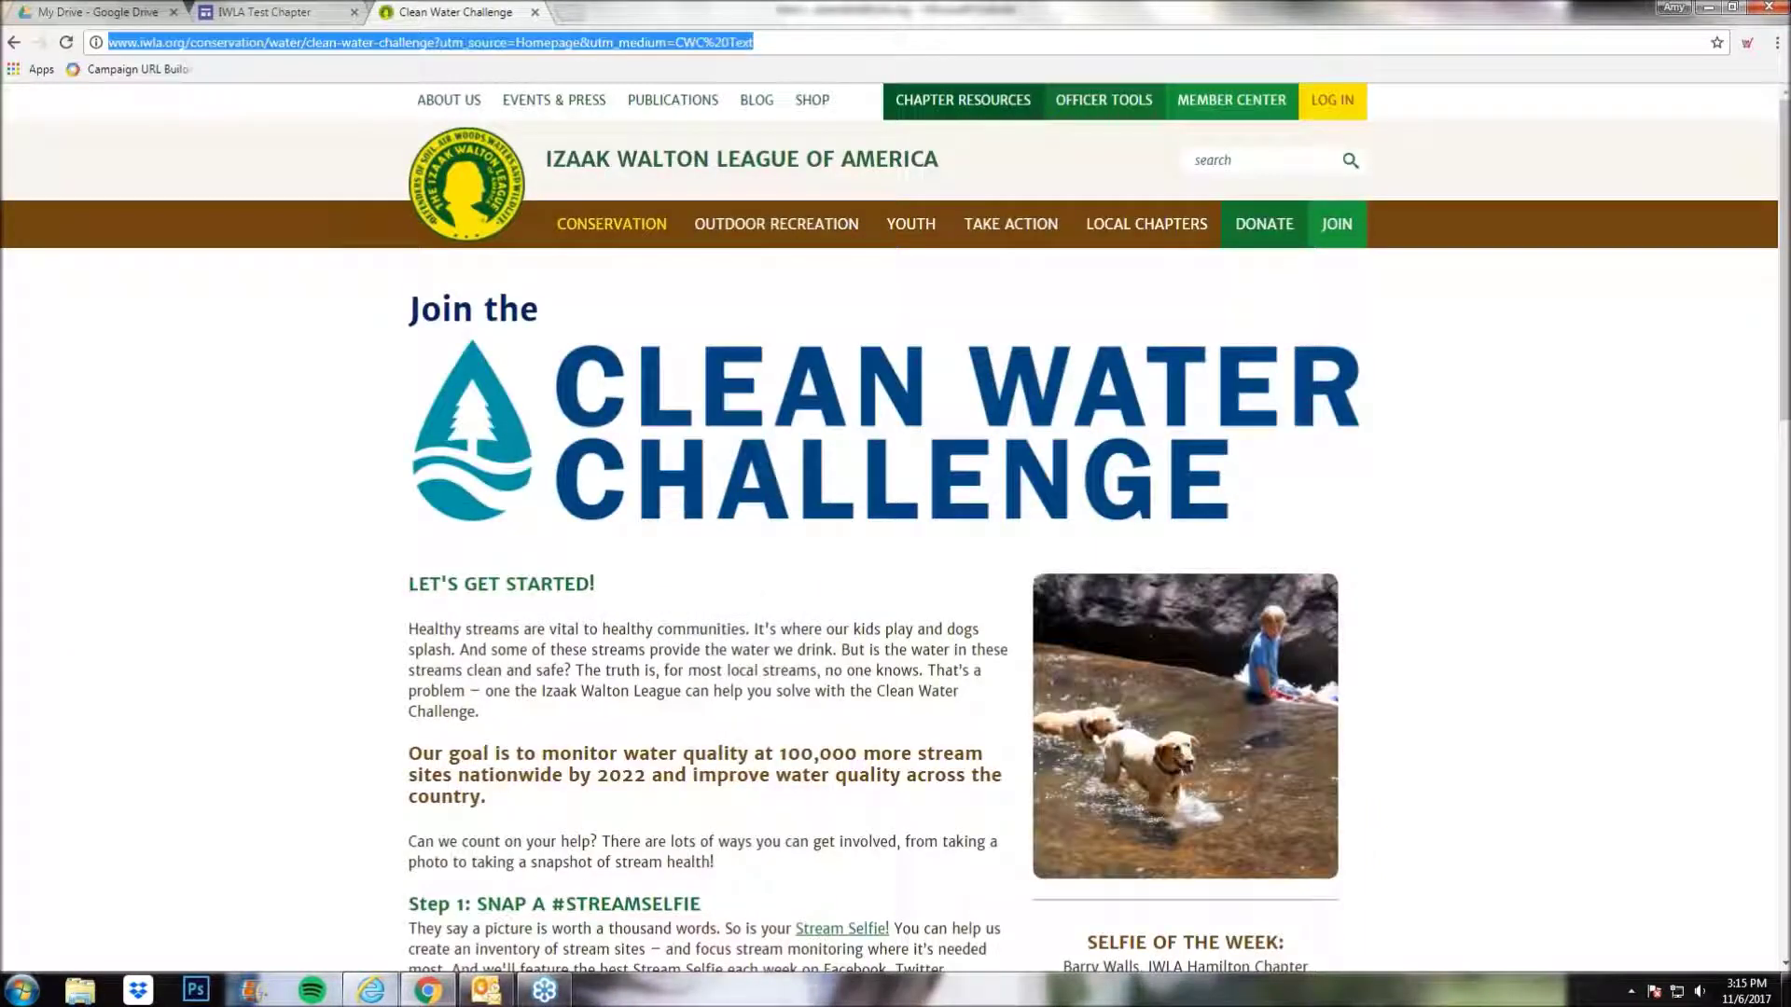
left_click(440, 44)
left_click(315, 10)
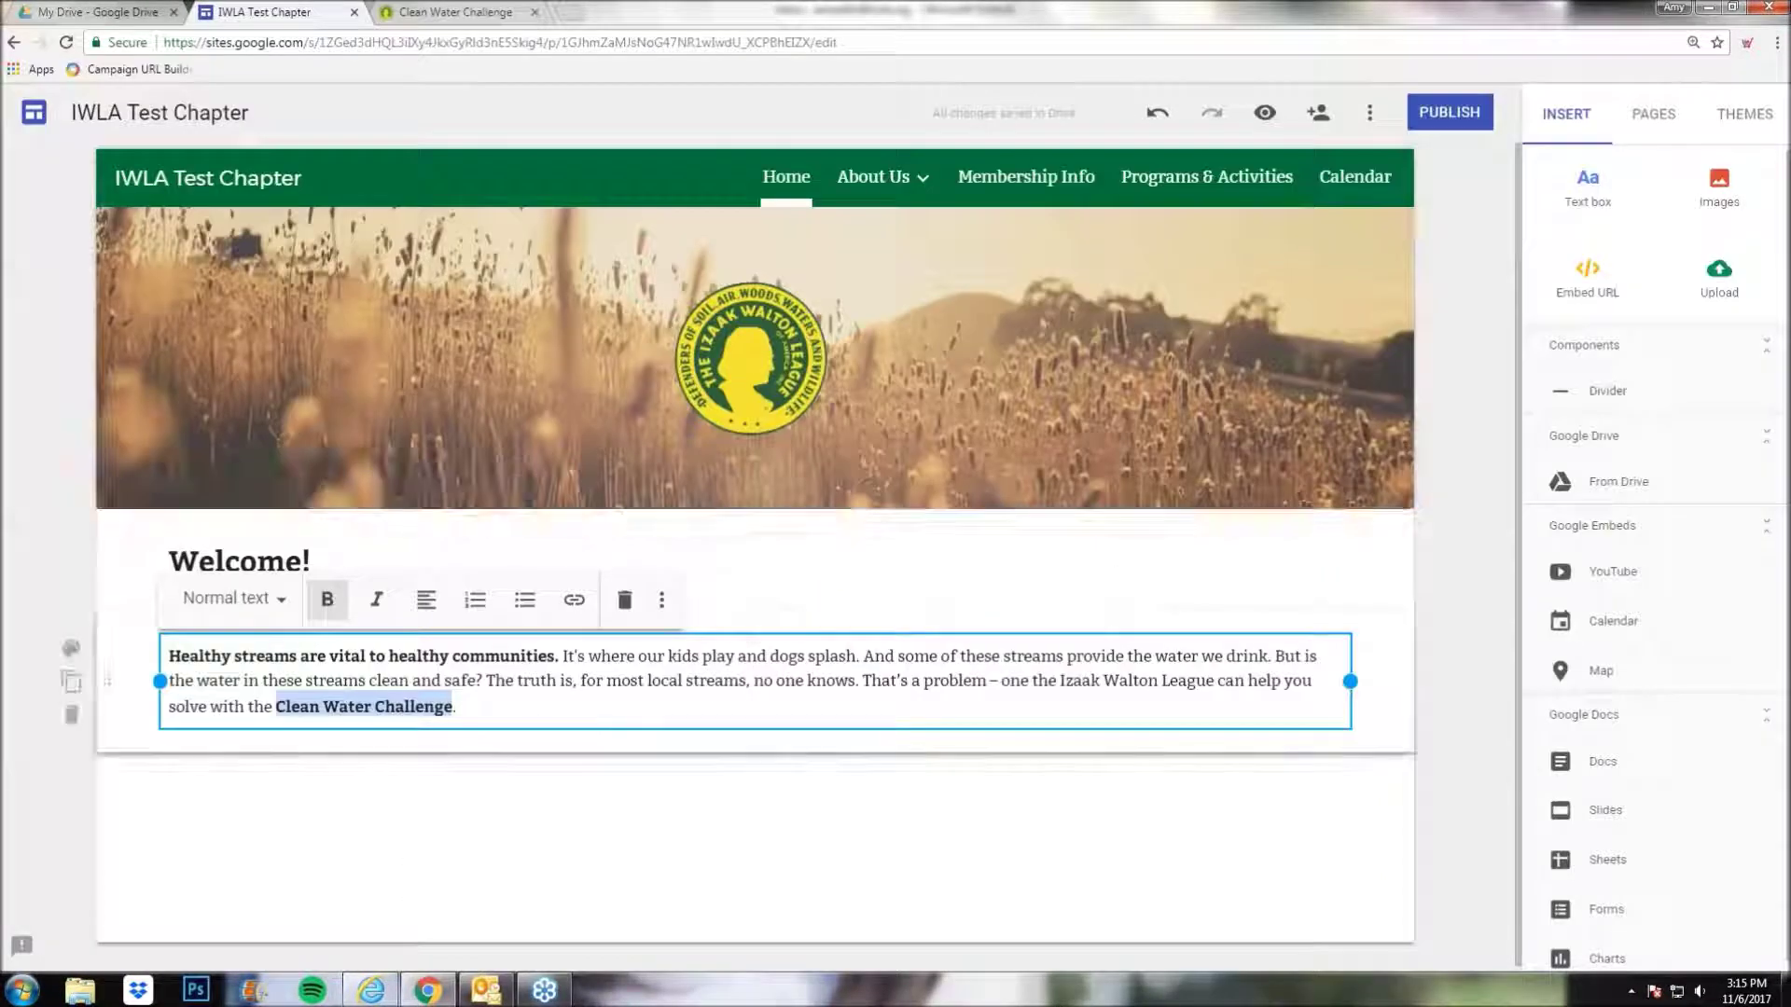
left_click(448, 12)
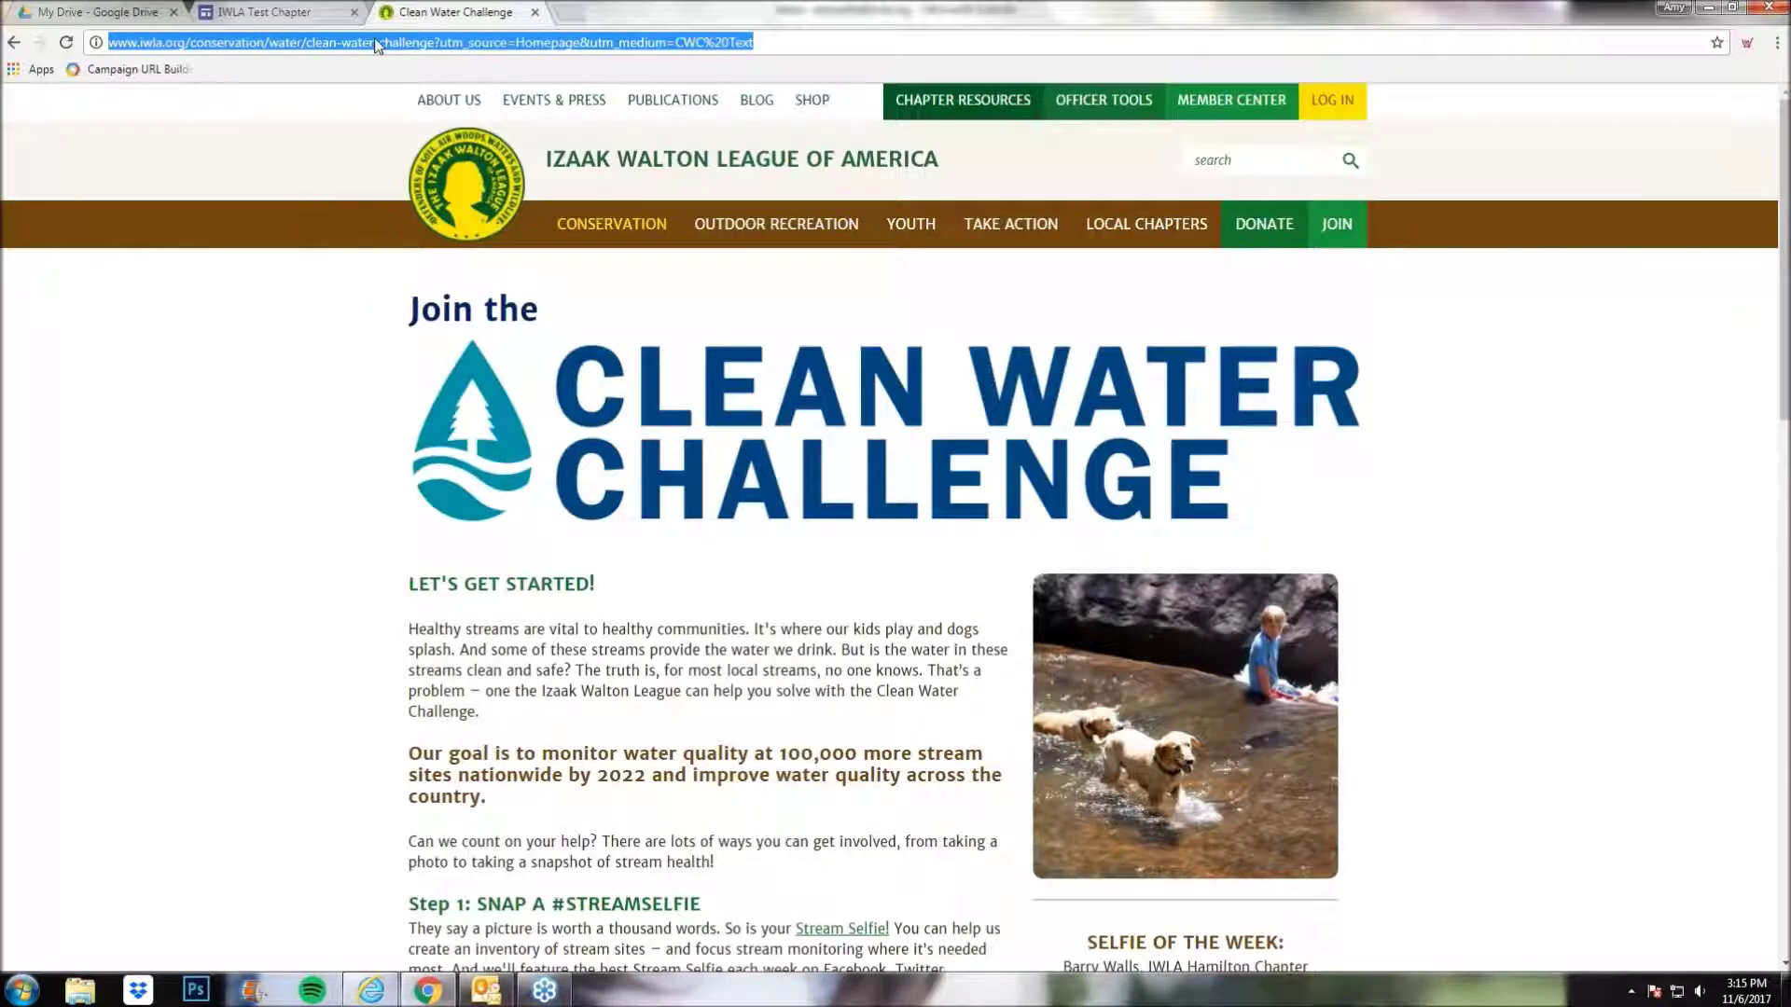
left_click(291, 13)
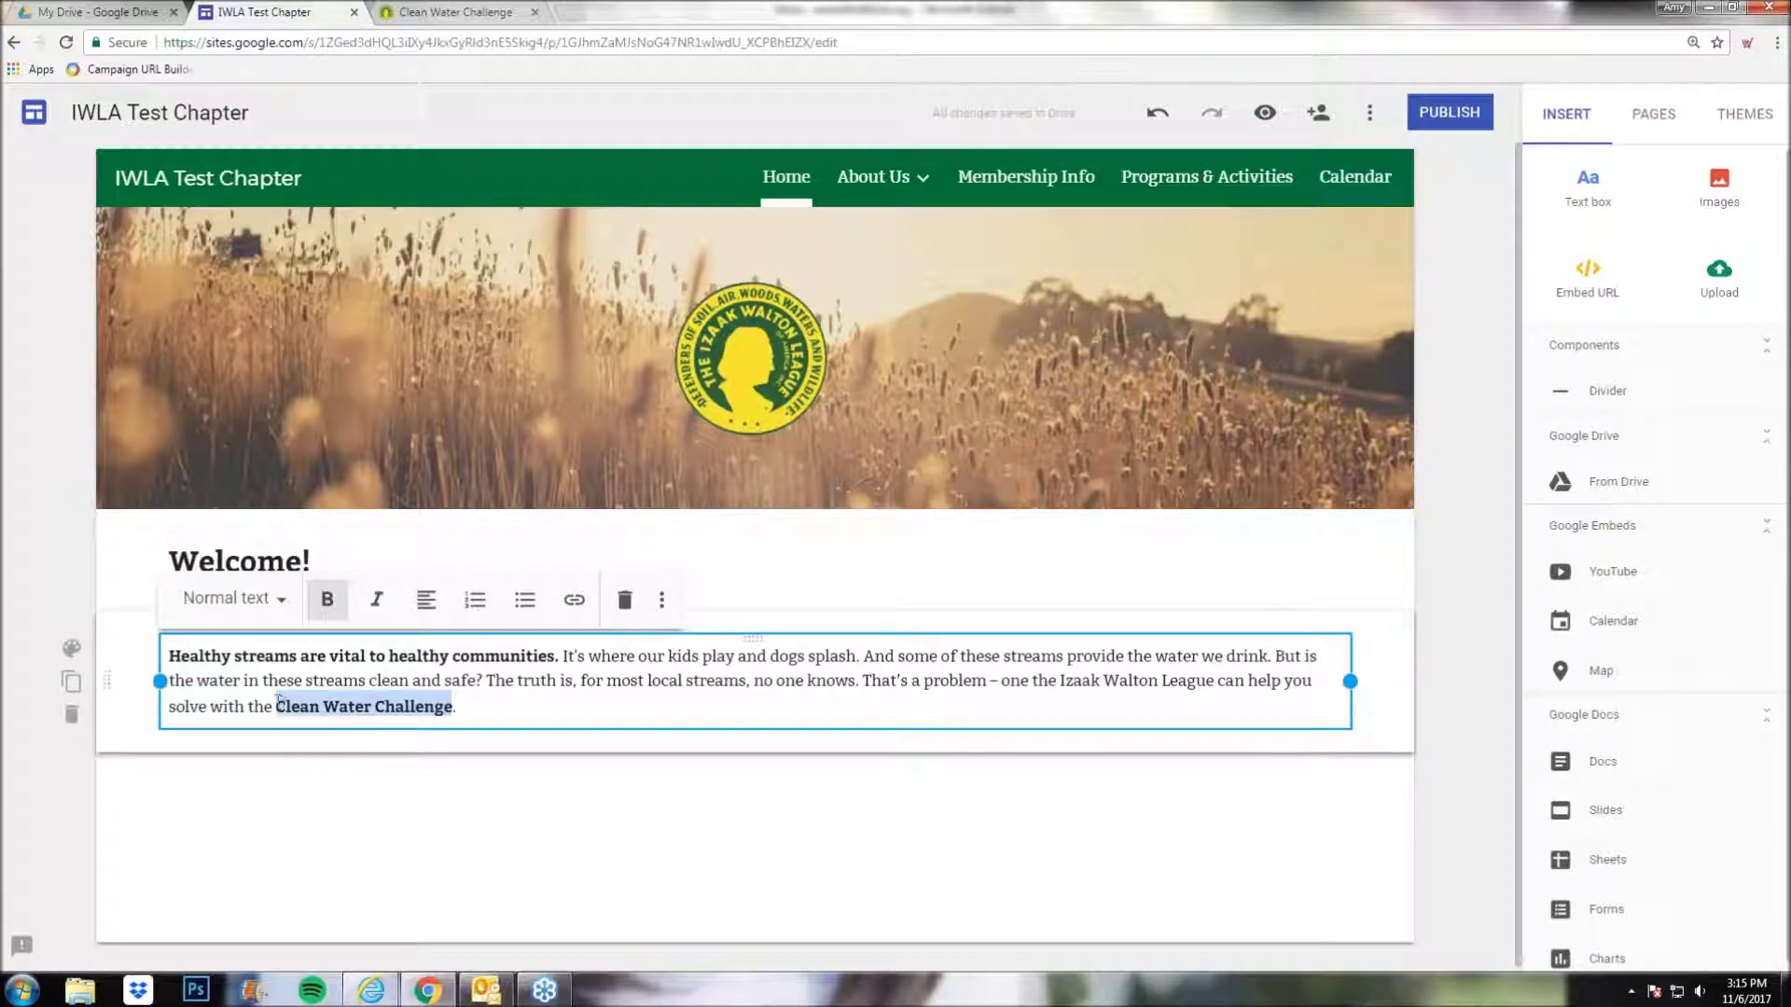
- Link the words "Clean Water Challenge" in the Home page paragraph to the copied iwla.org address
left_click(422, 706)
left_click_drag(275, 709, 452, 709)
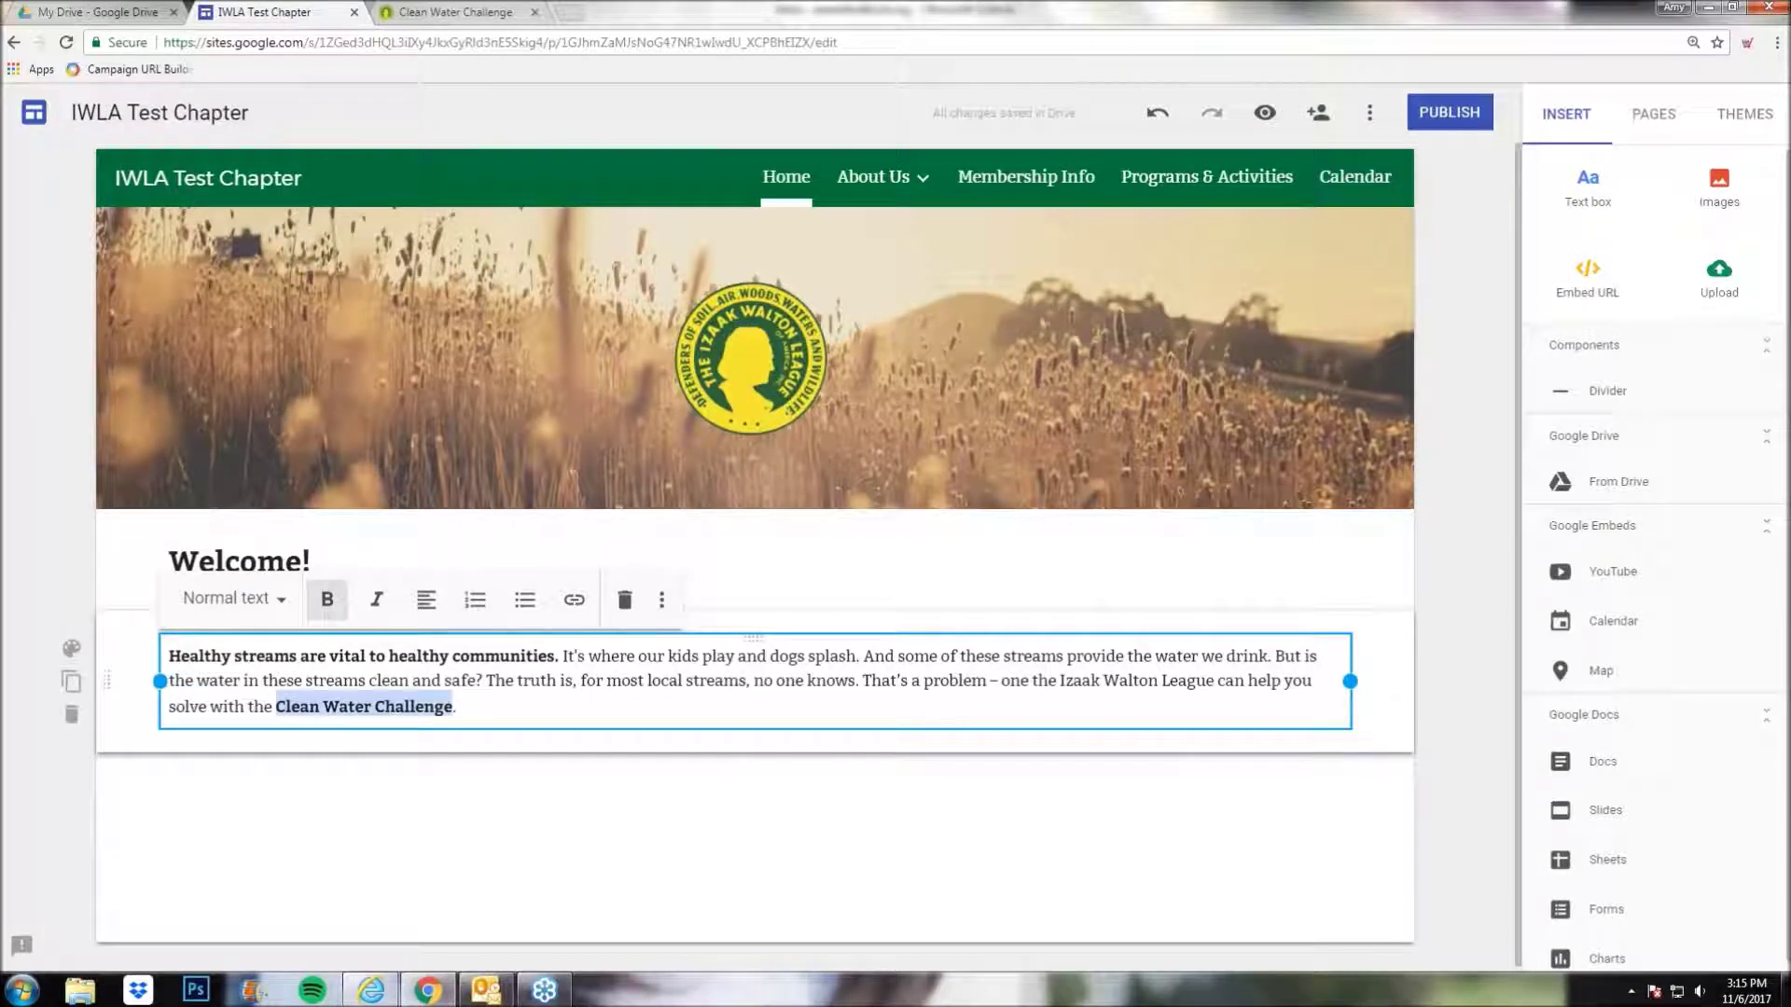
left_click(574, 602)
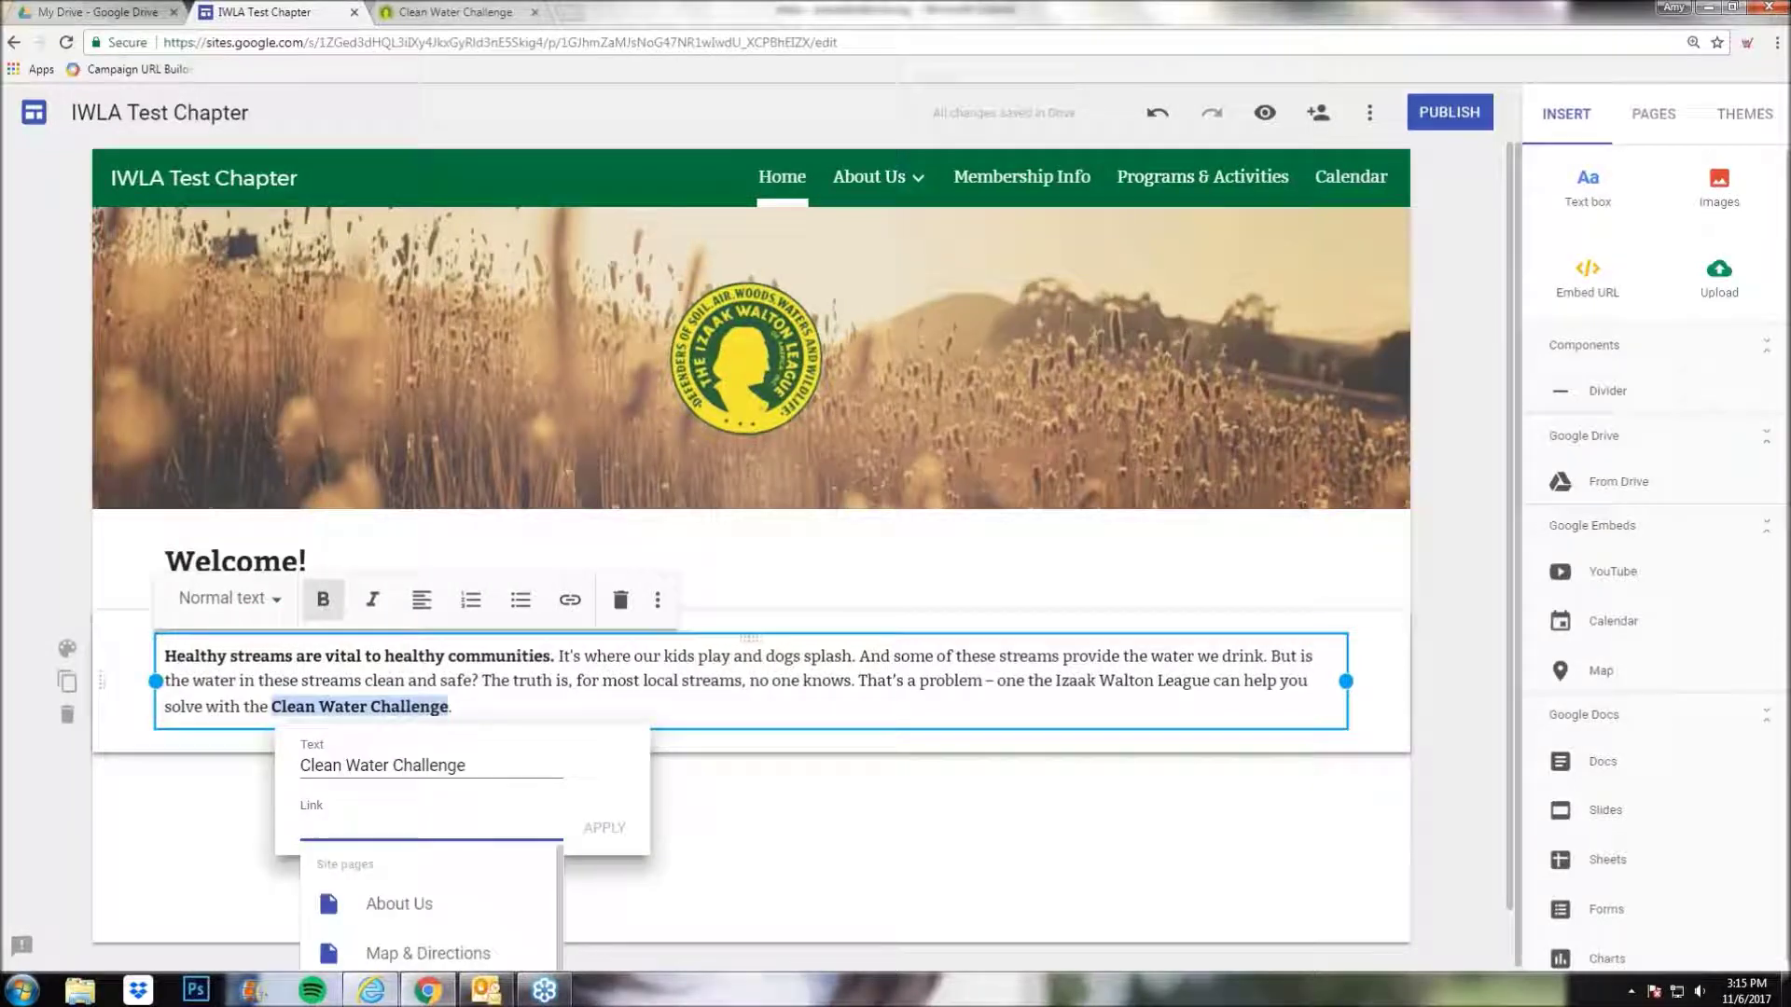
key("ctrl+v")
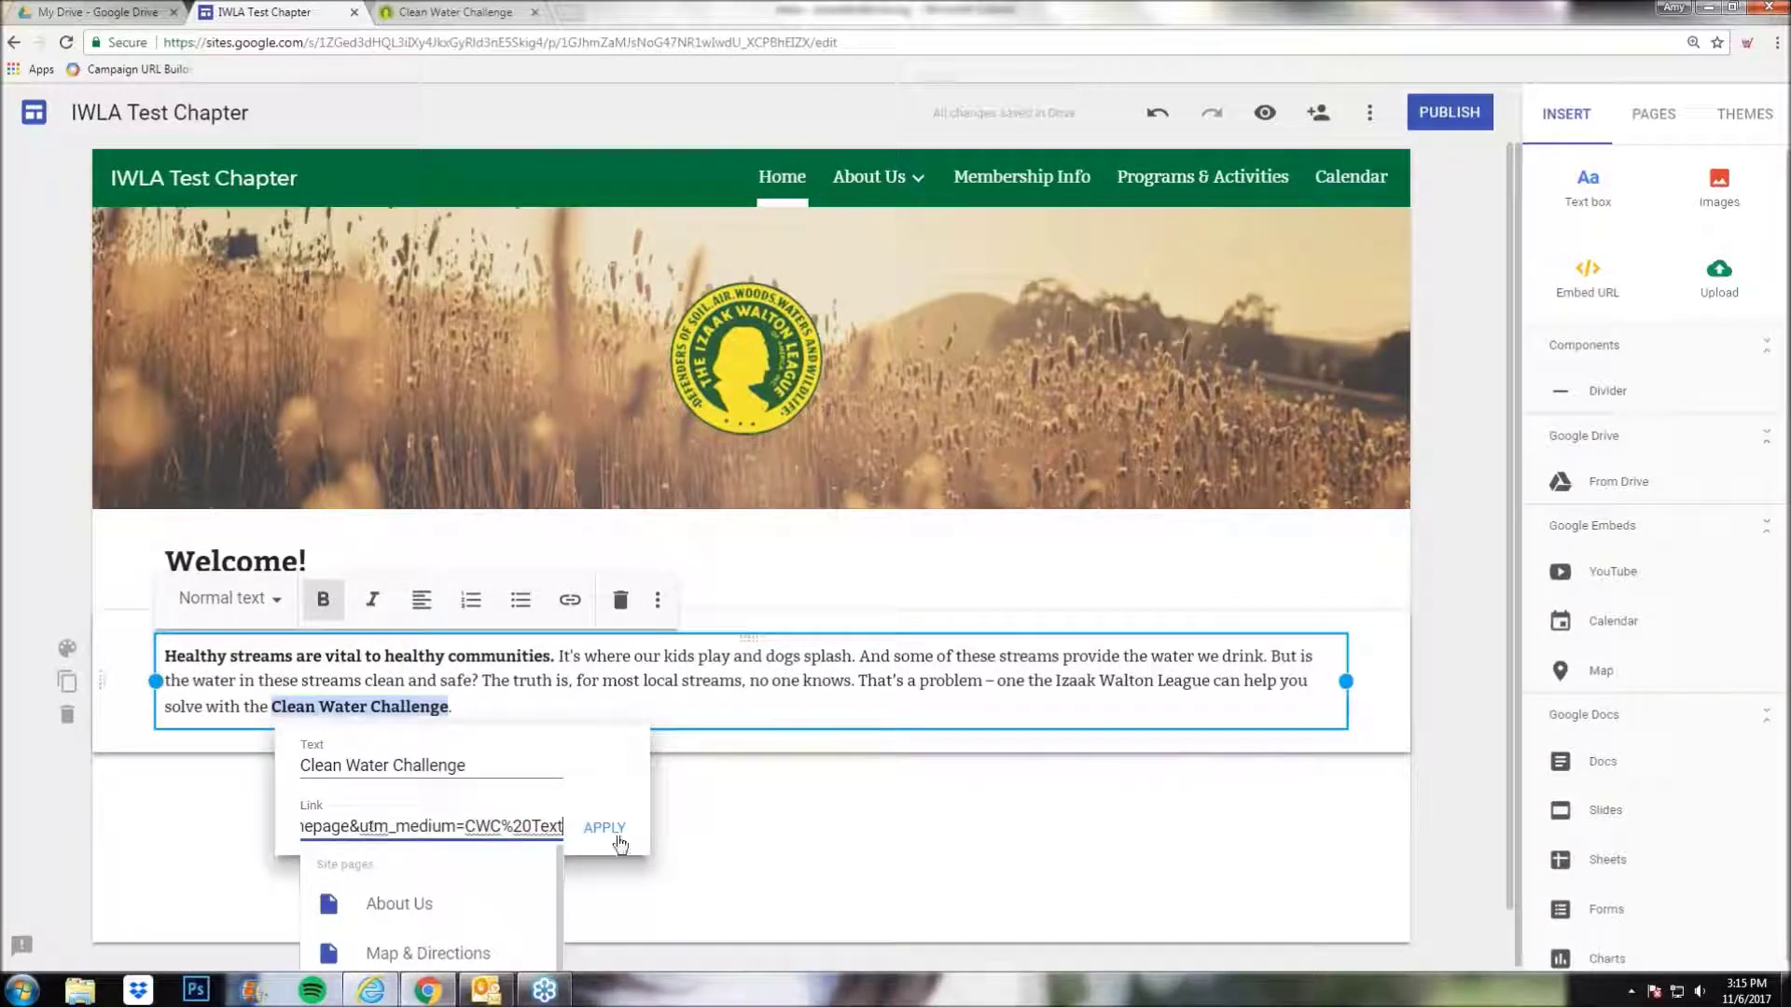
left_click(618, 837)
left_click(532, 788)
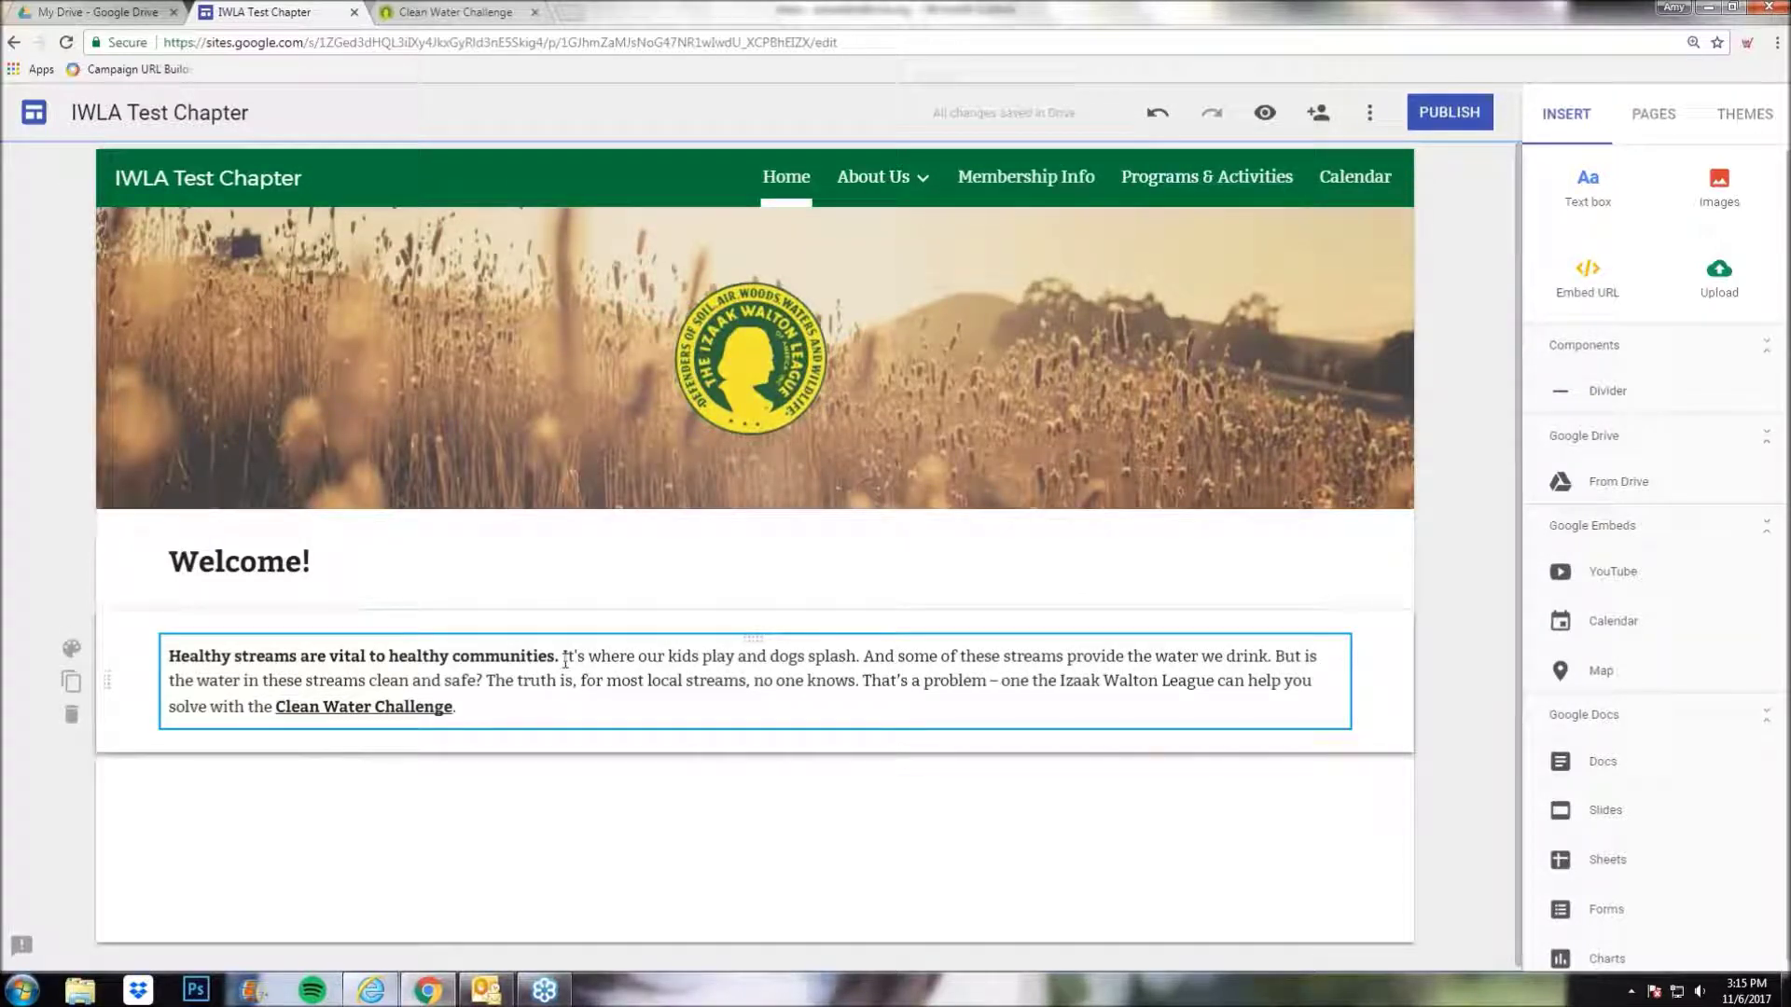
- Link the words "kids play and dogs splash" in the paragraph to the site's Programs & Activities page
left_click_drag(671, 654, 857, 656)
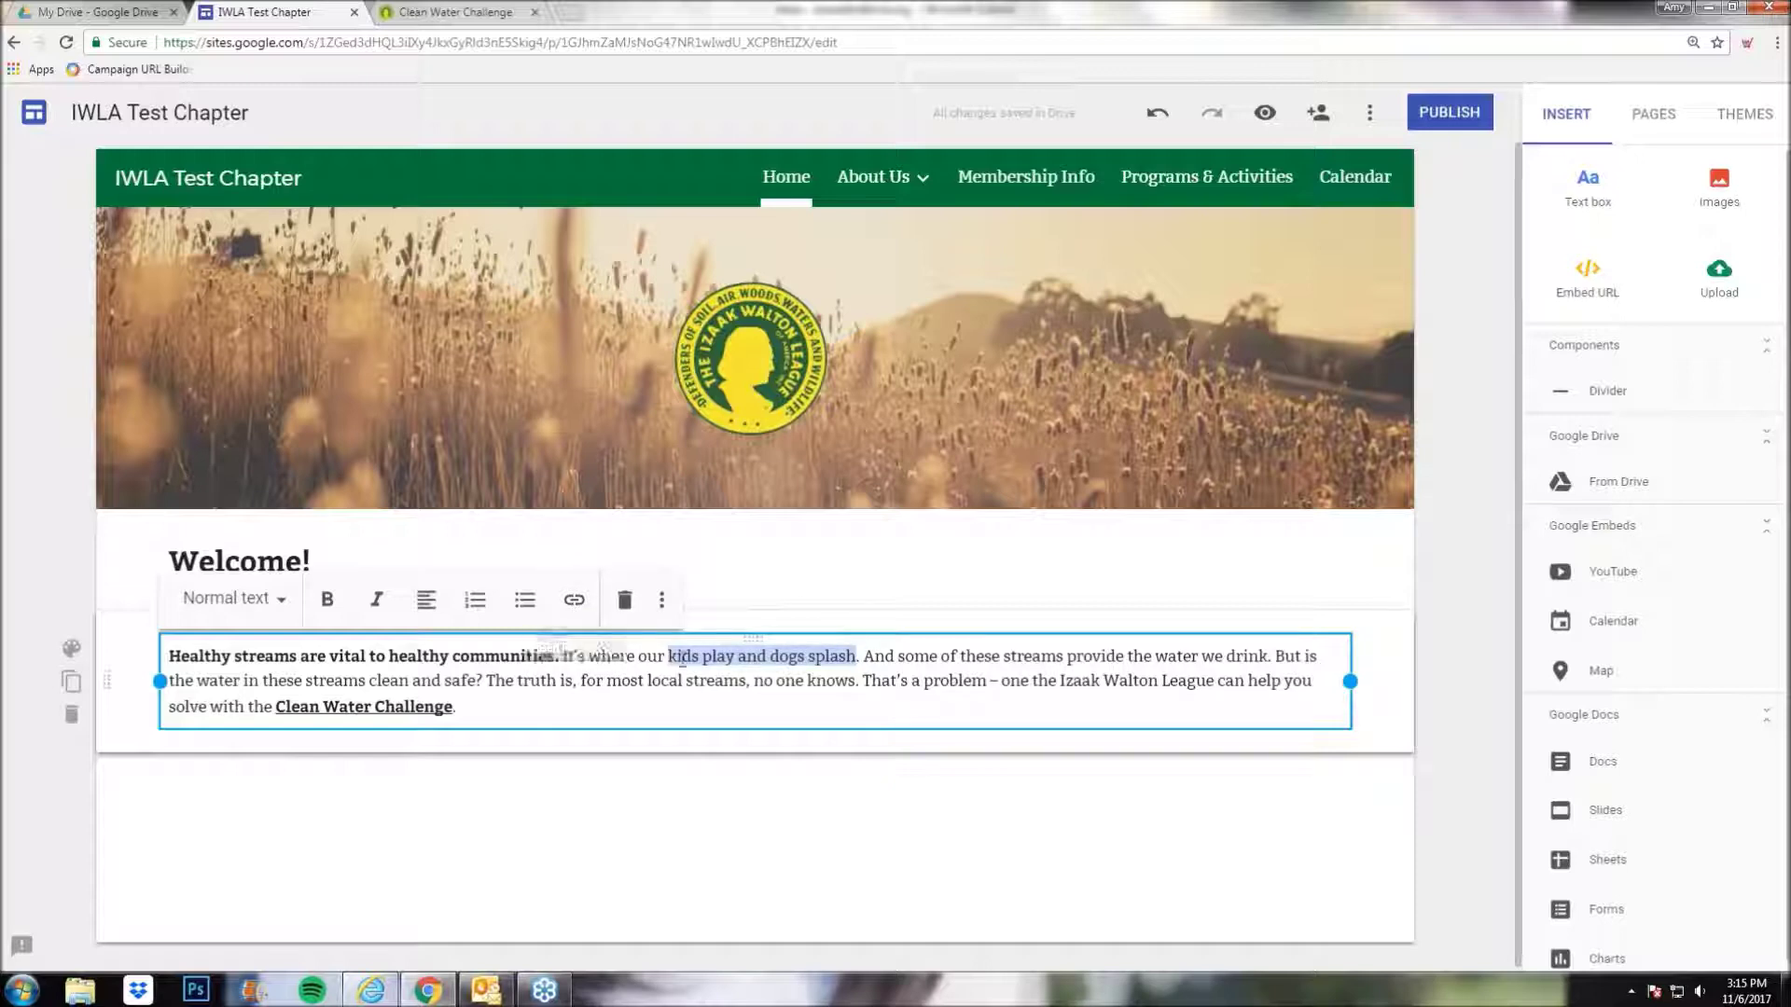
left_click(574, 600)
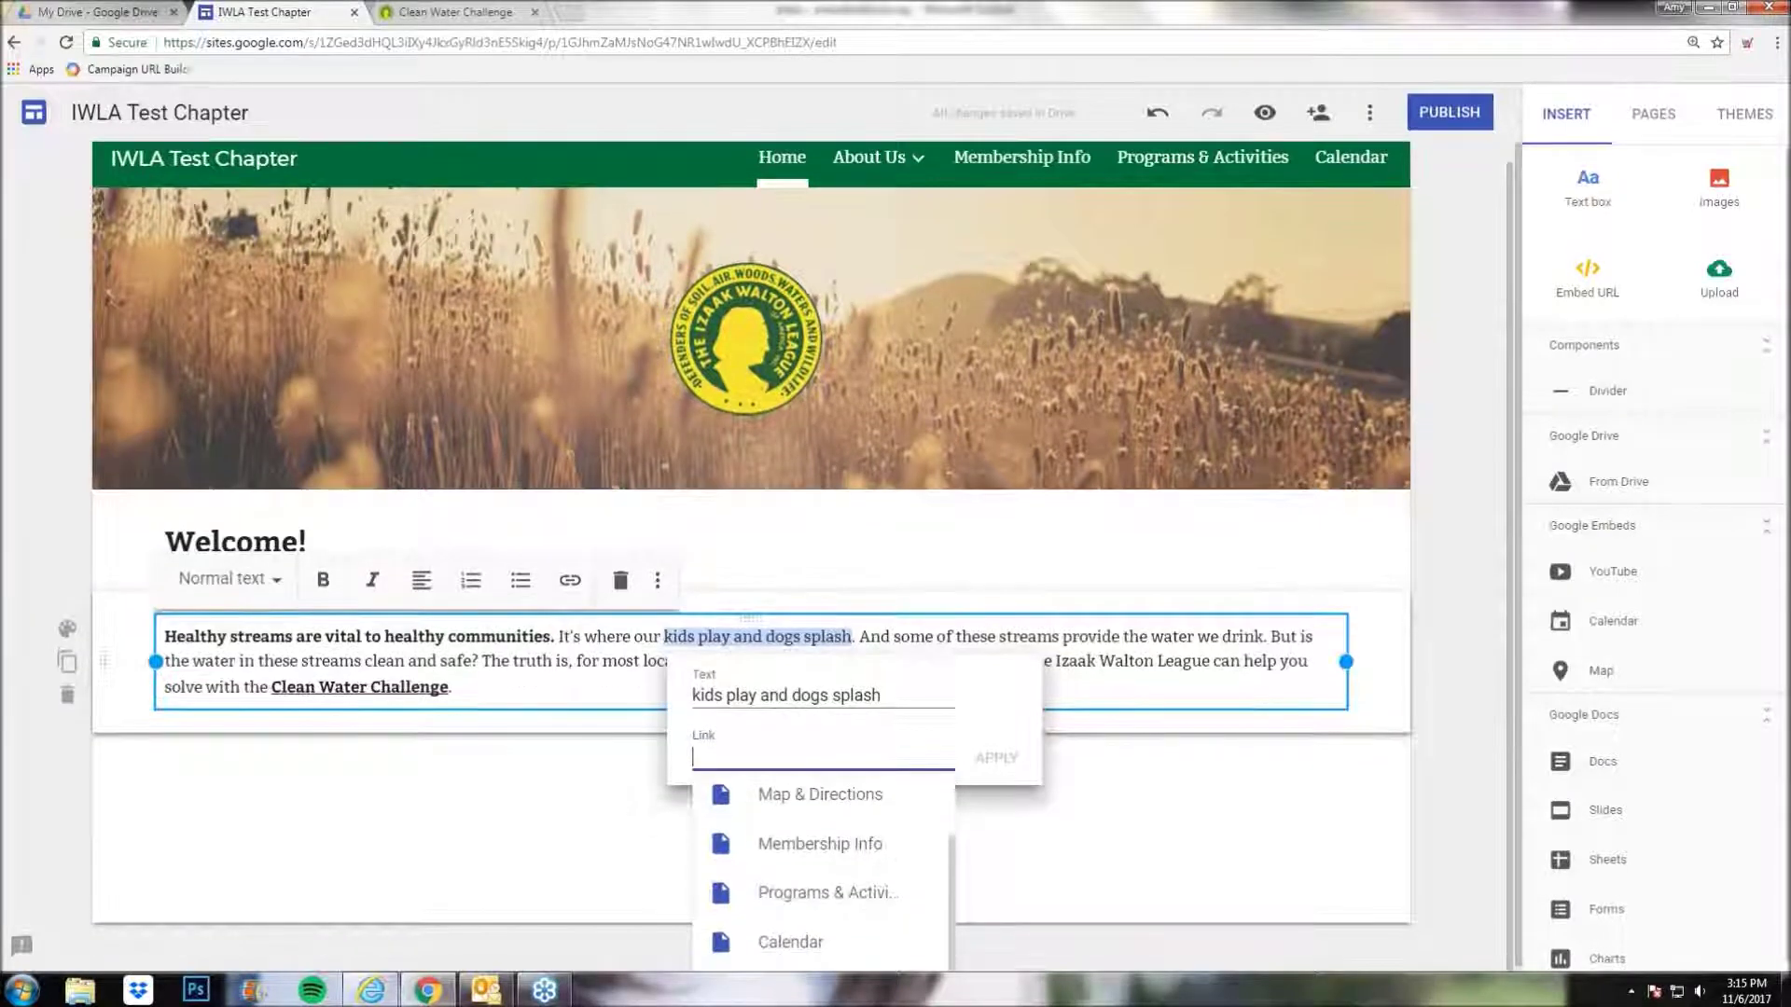
left_click(818, 895)
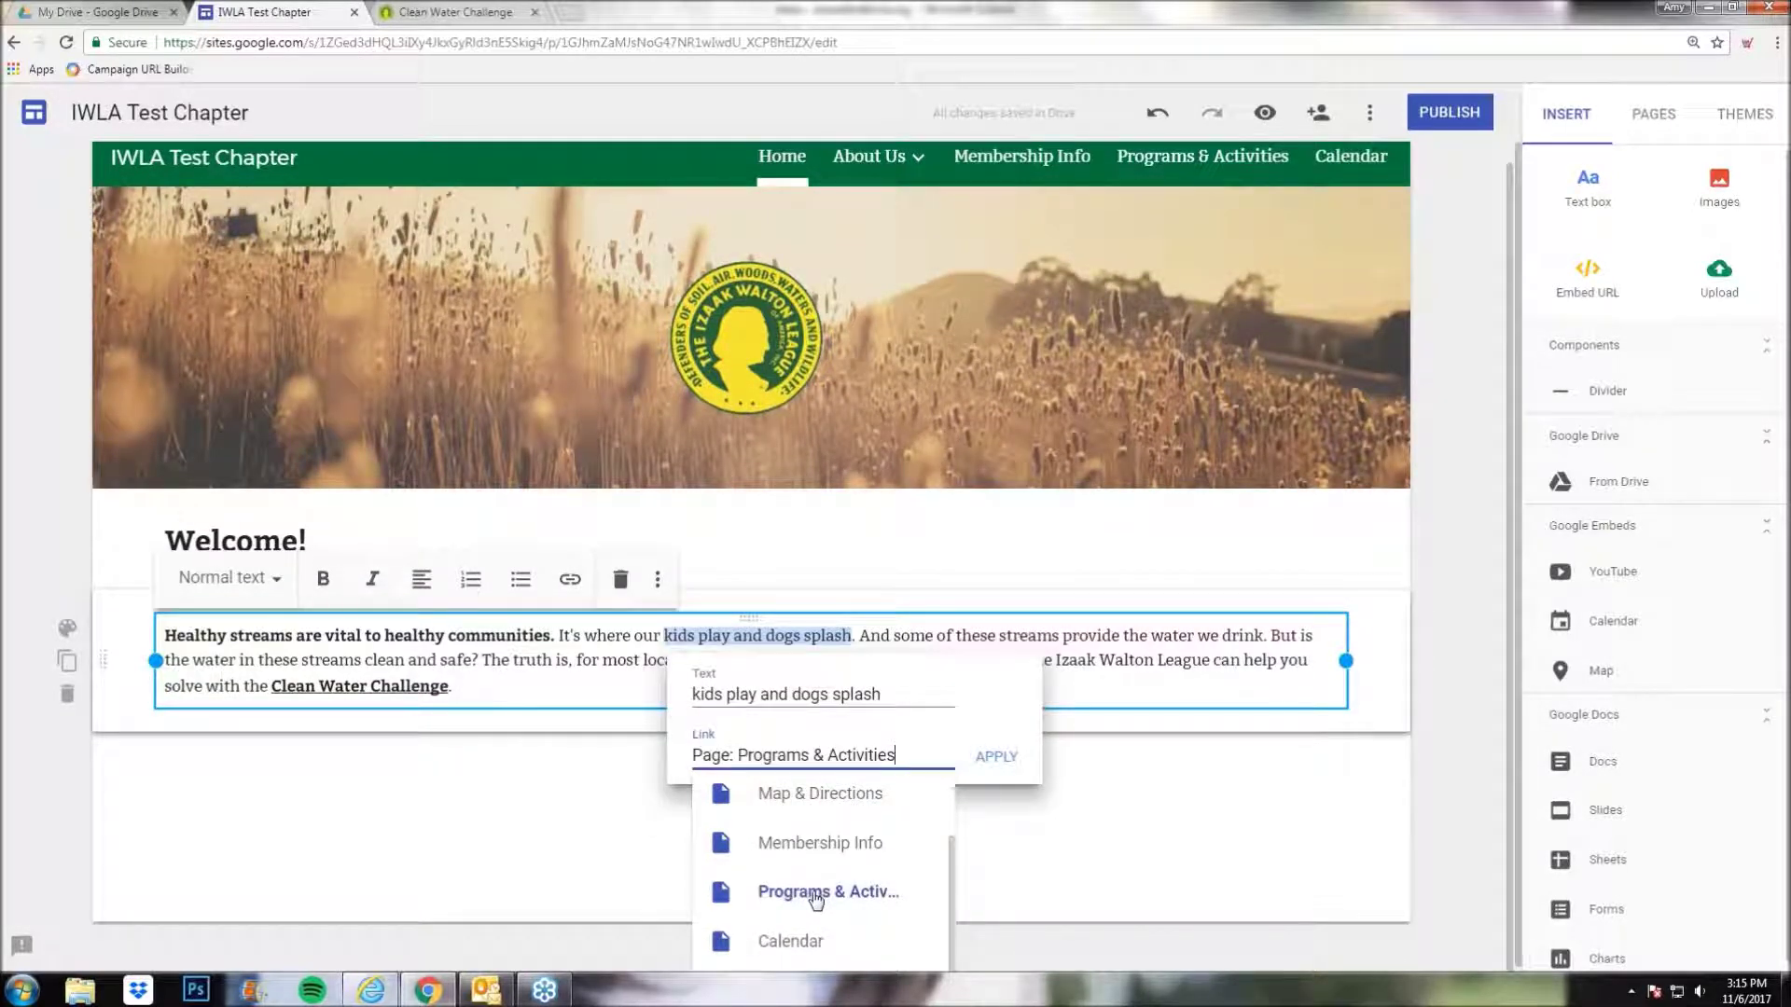
left_click(994, 760)
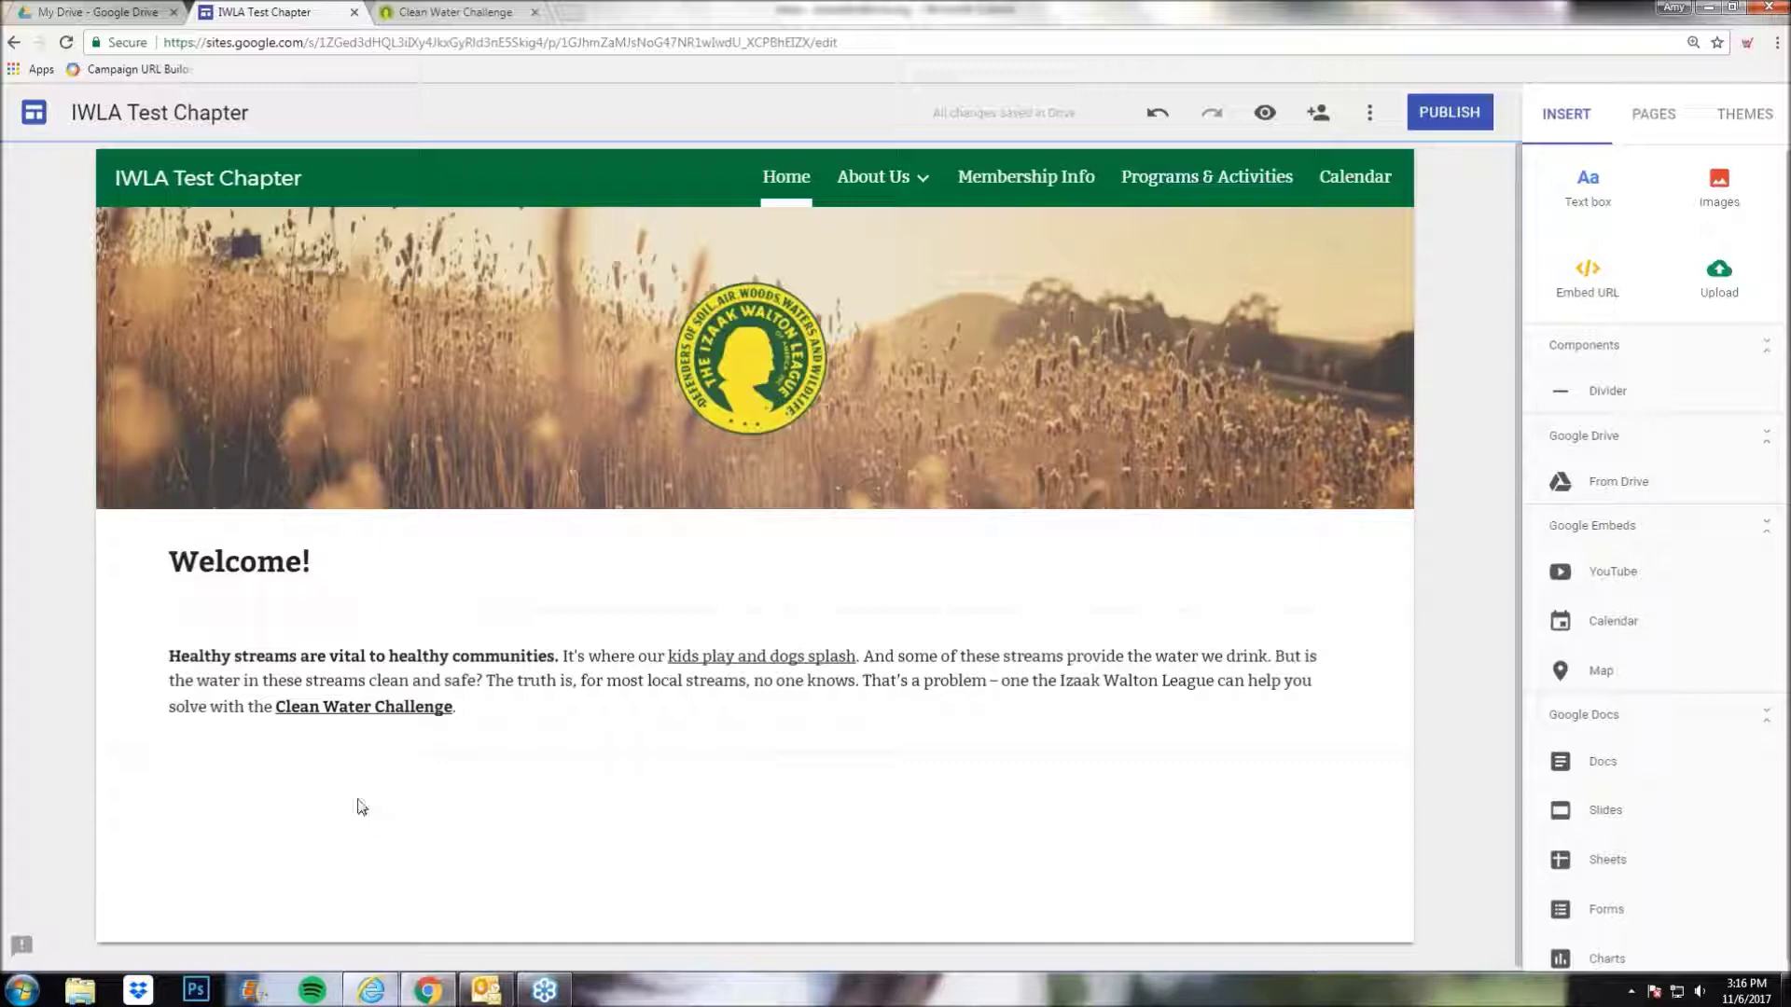
- Add a text box below the streams paragraph reading "Stay Connected!" with "Visit the IWLA National Facebook Page" on a second line
left_click(1588, 192)
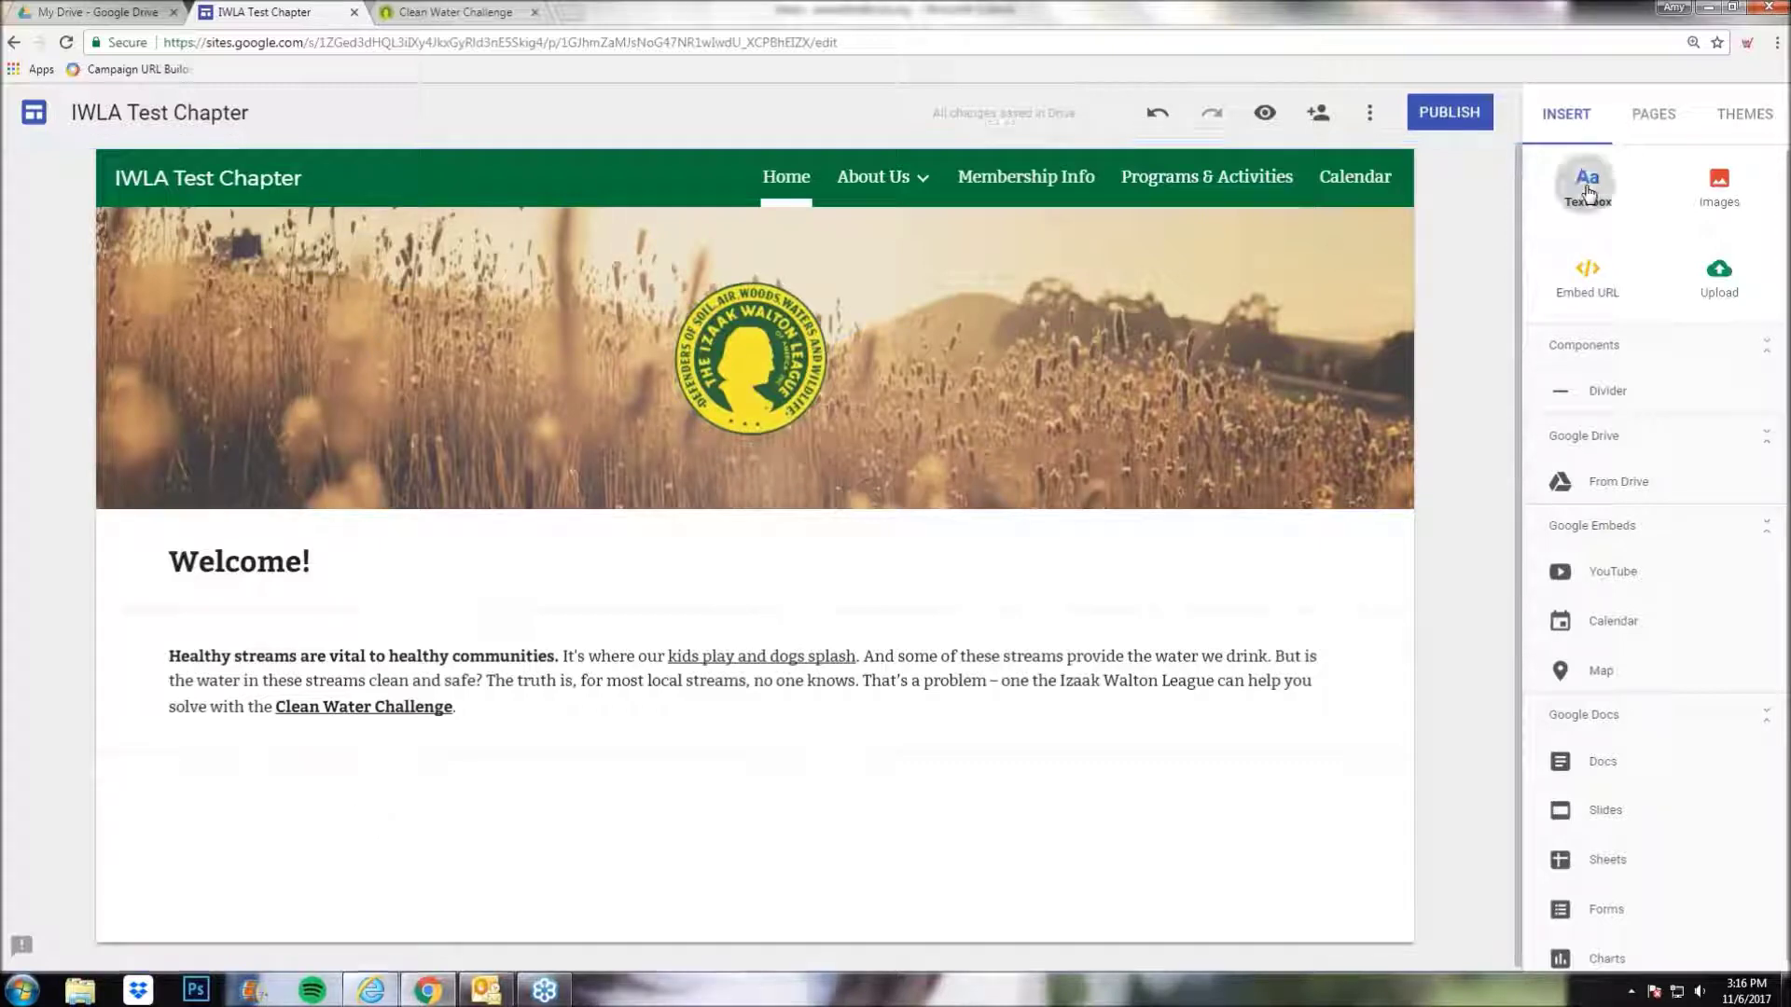
type("Stay Connected!")
key("Return")
type("Visit")
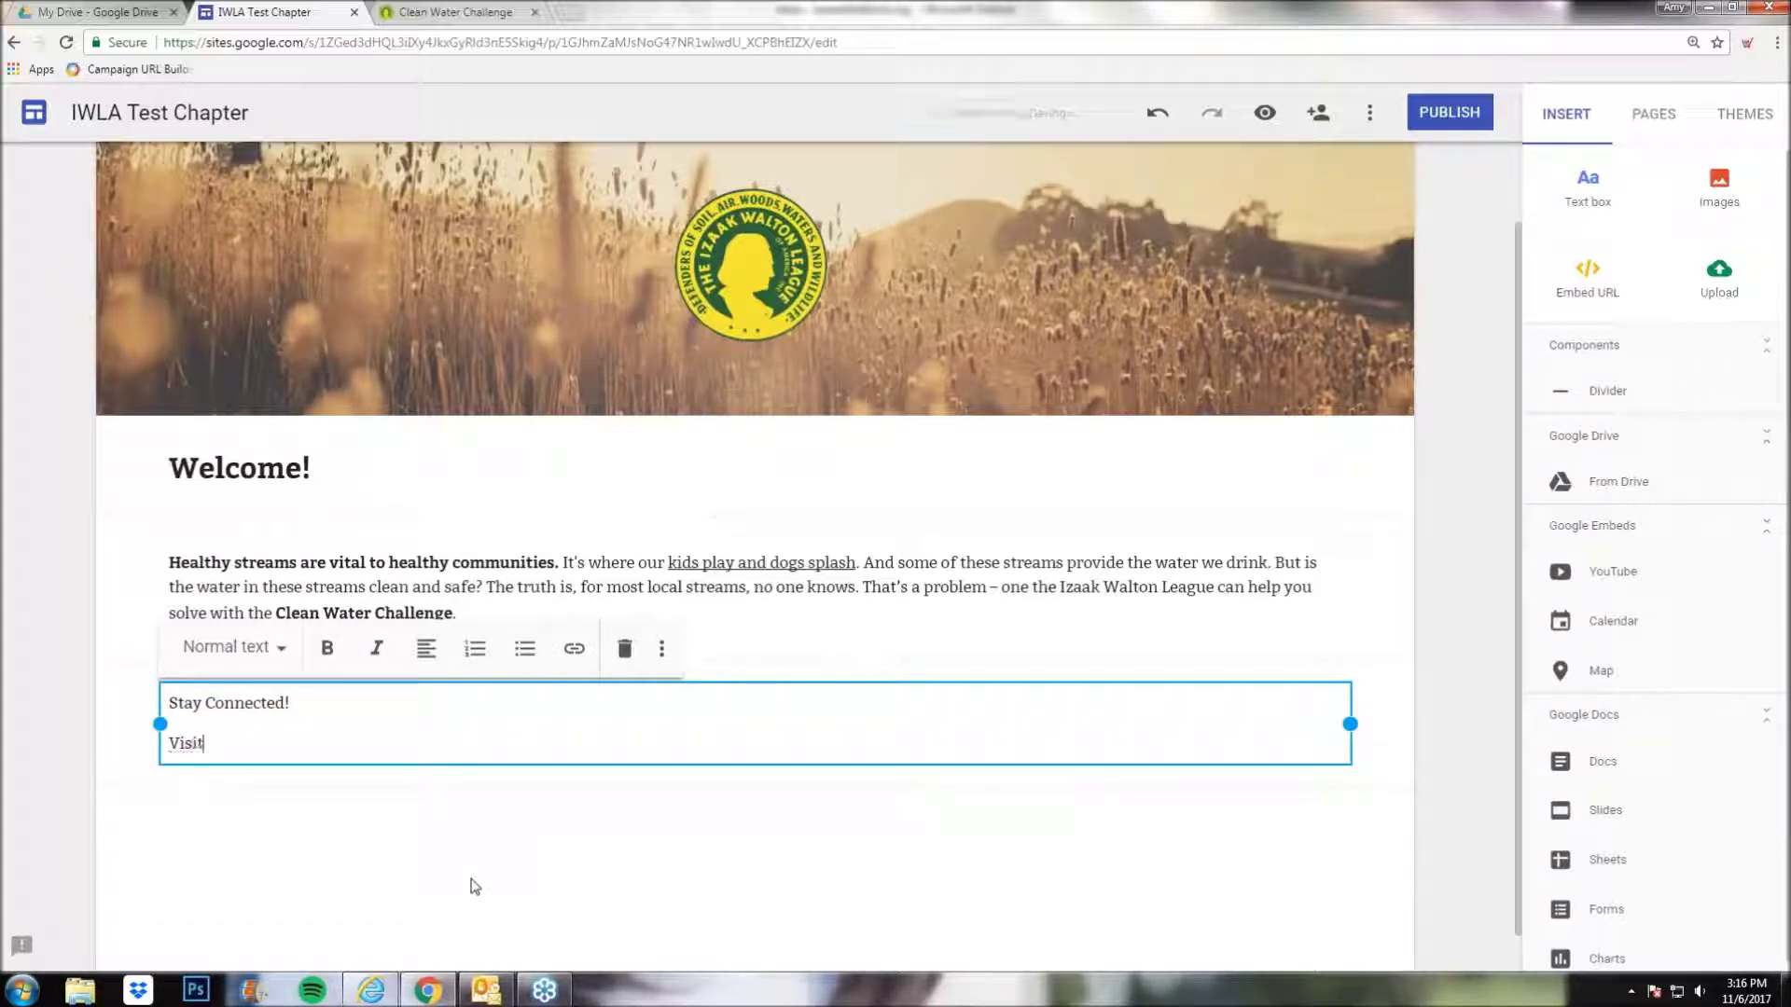
type(" the UWL")
key("BackSpace")
key("BackSpace")
key("BackSpace")
type("IWLA")
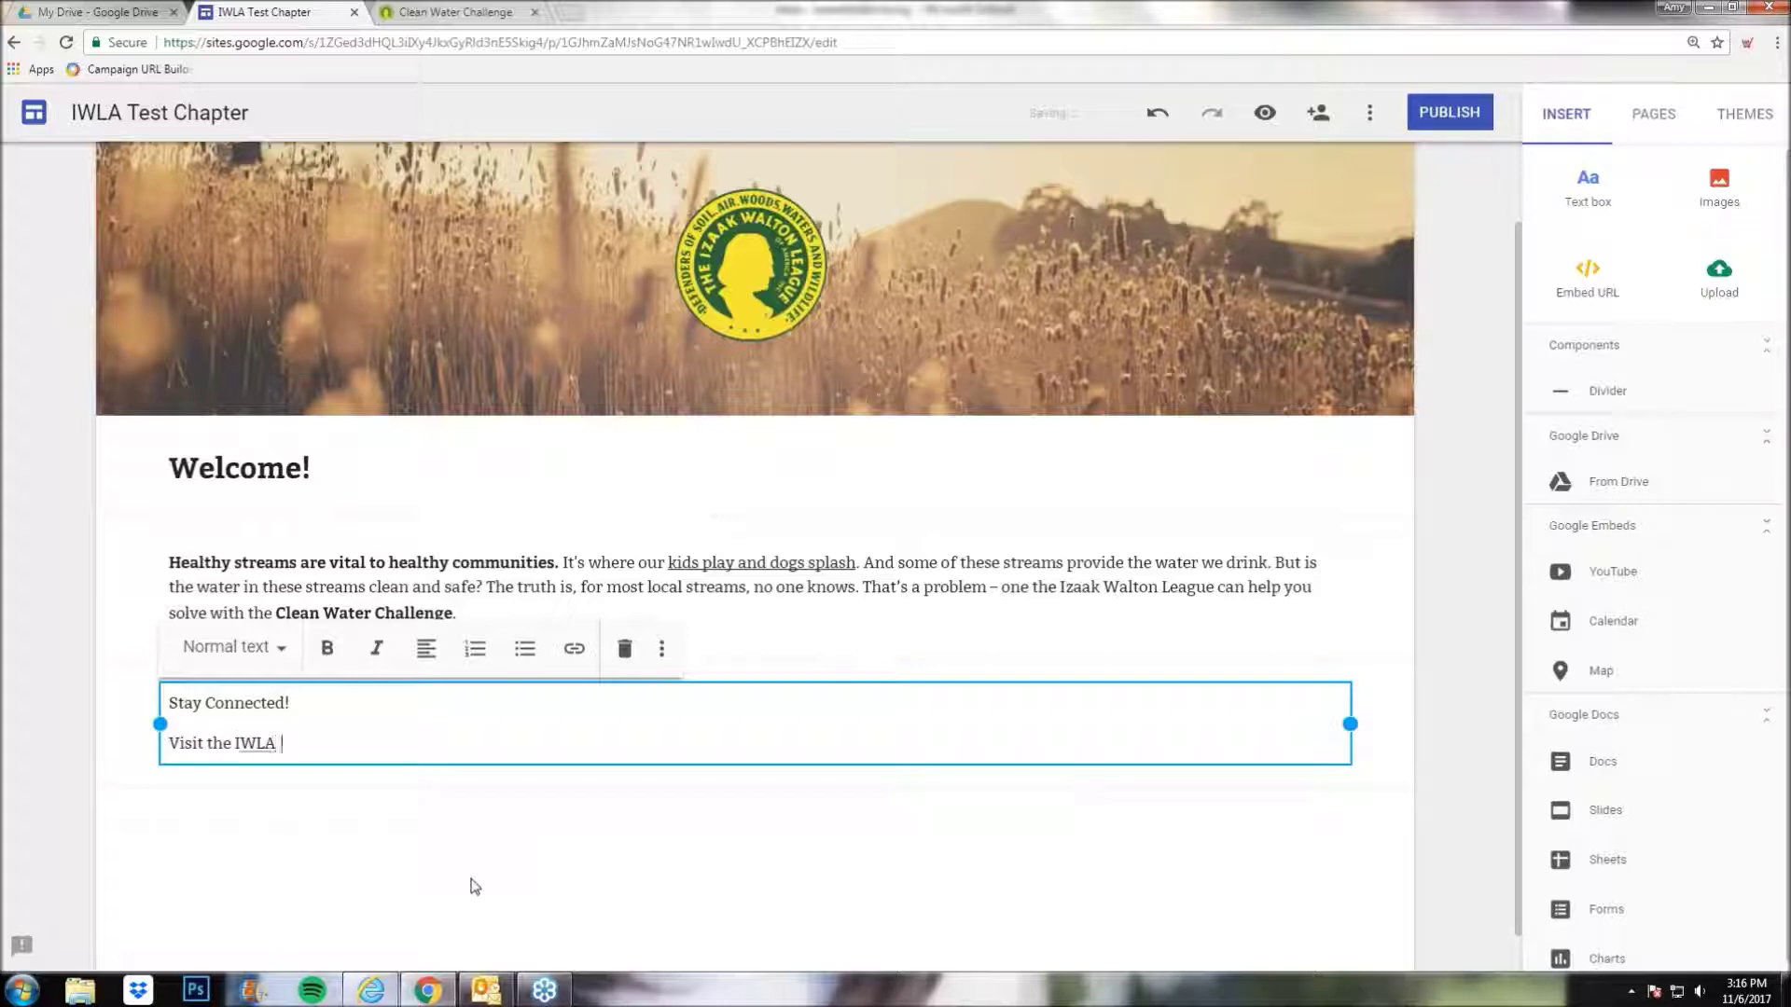
type(" National Facebook page")
key("BackSpace")
key("BackSpace")
key("BackSpace")
key("BackSpace")
type("Page")
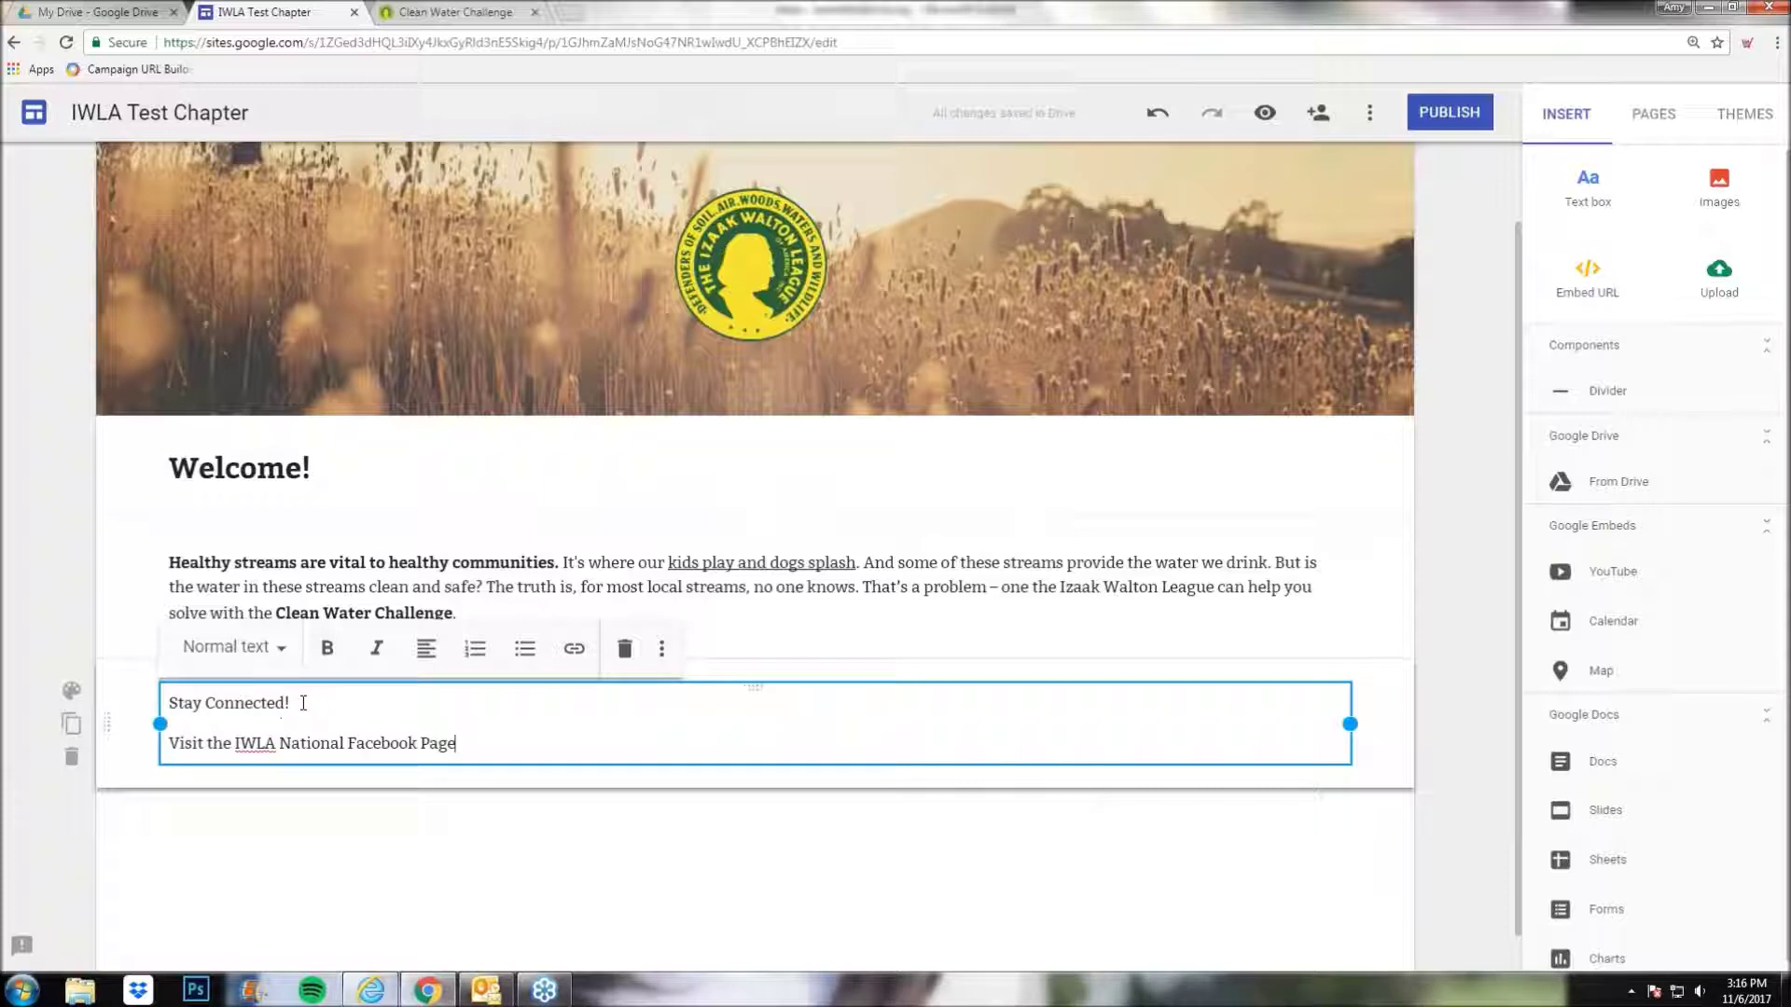
- Apply the Subheading style to the "Stay Connected!" line
left_click_drag(308, 702, 181, 683)
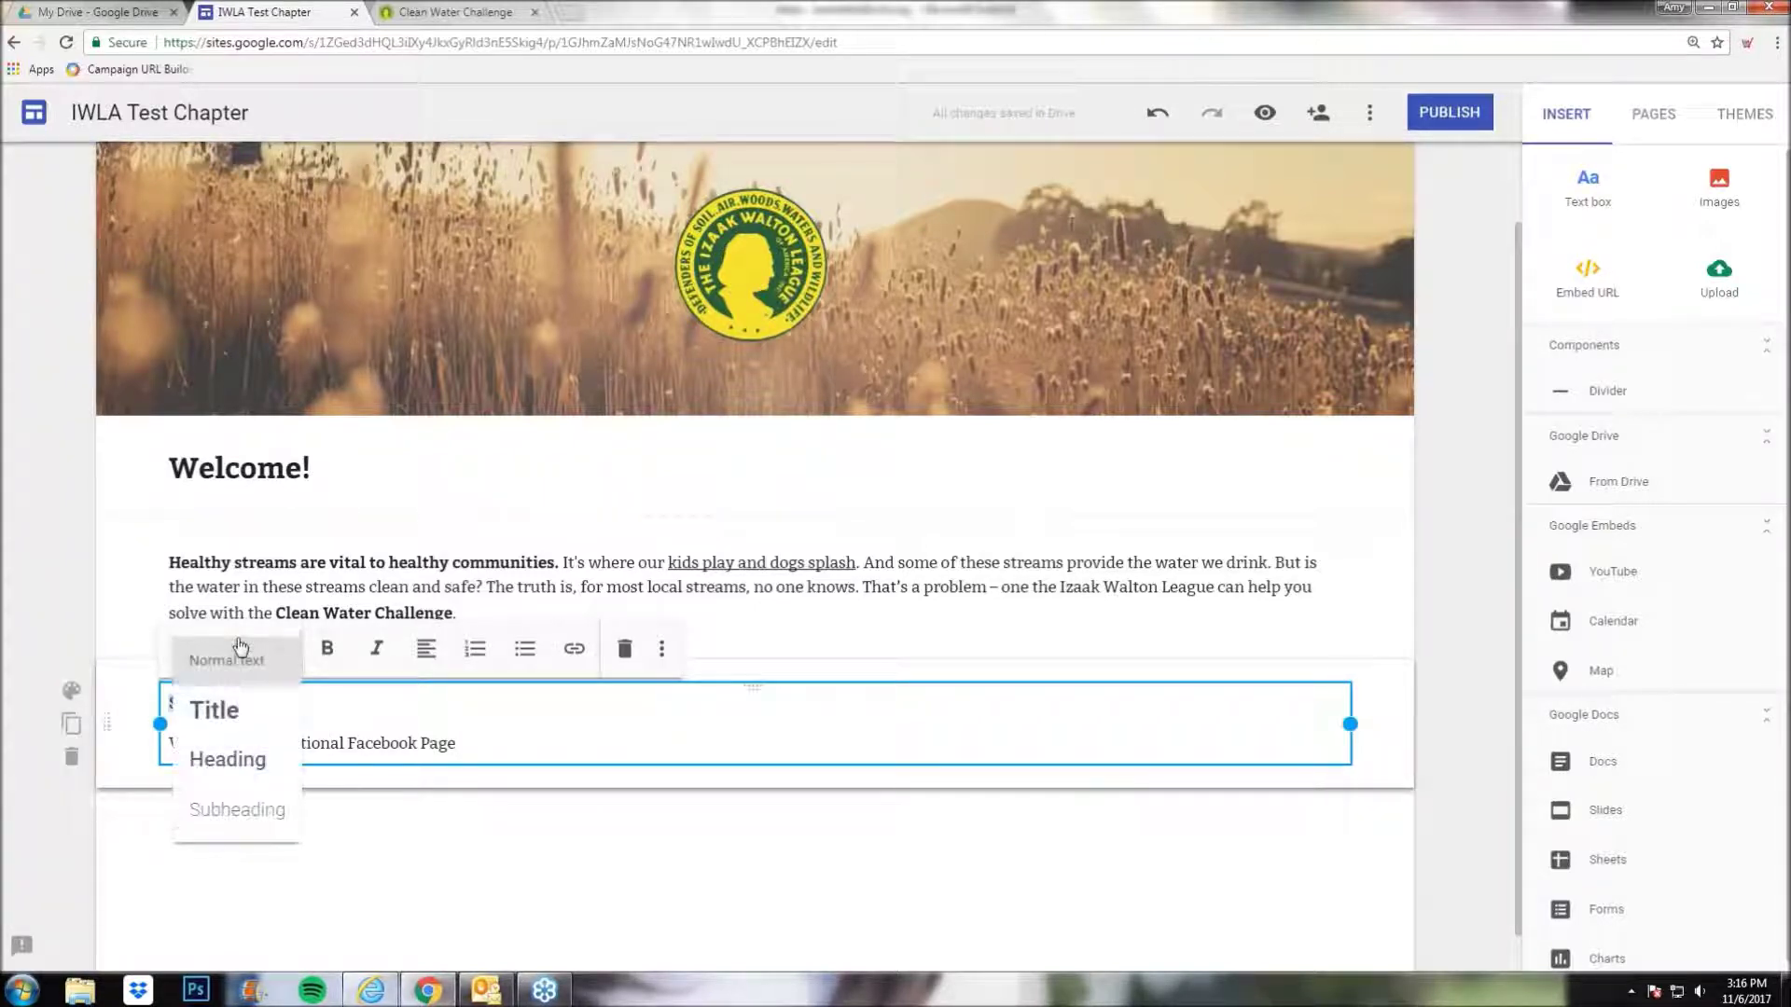
left_click(217, 810)
left_click(217, 743)
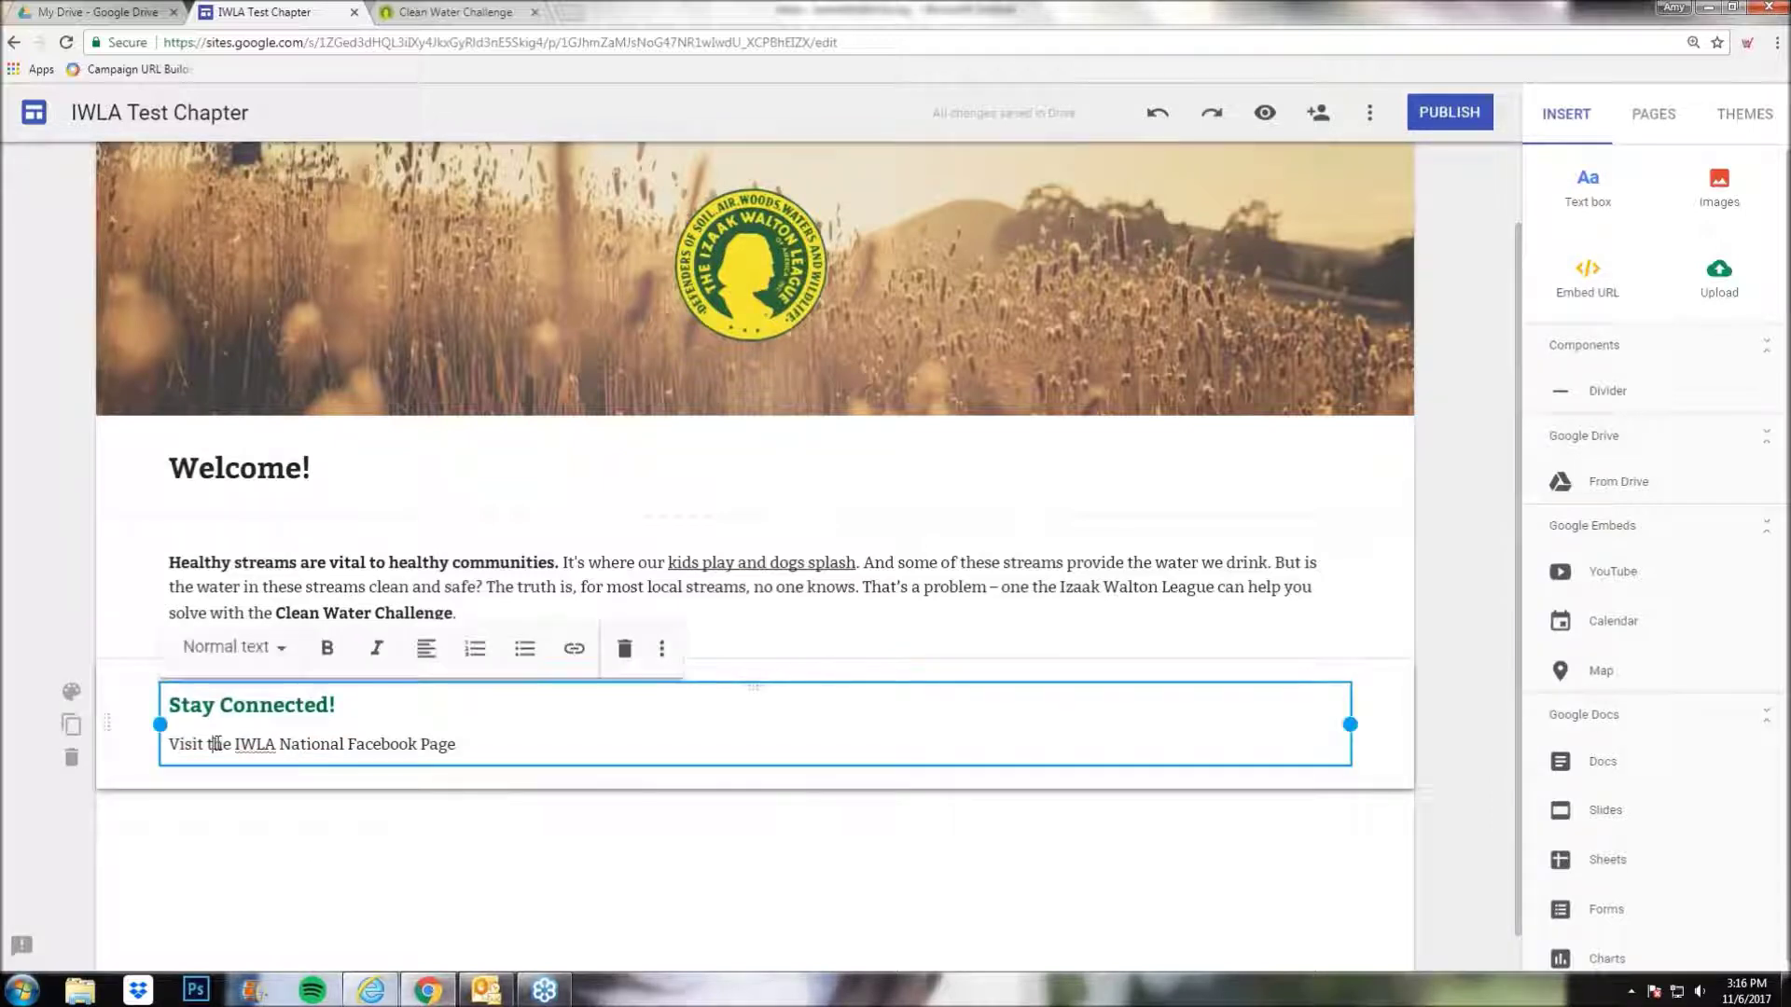
left_click_drag(235, 743, 464, 737)
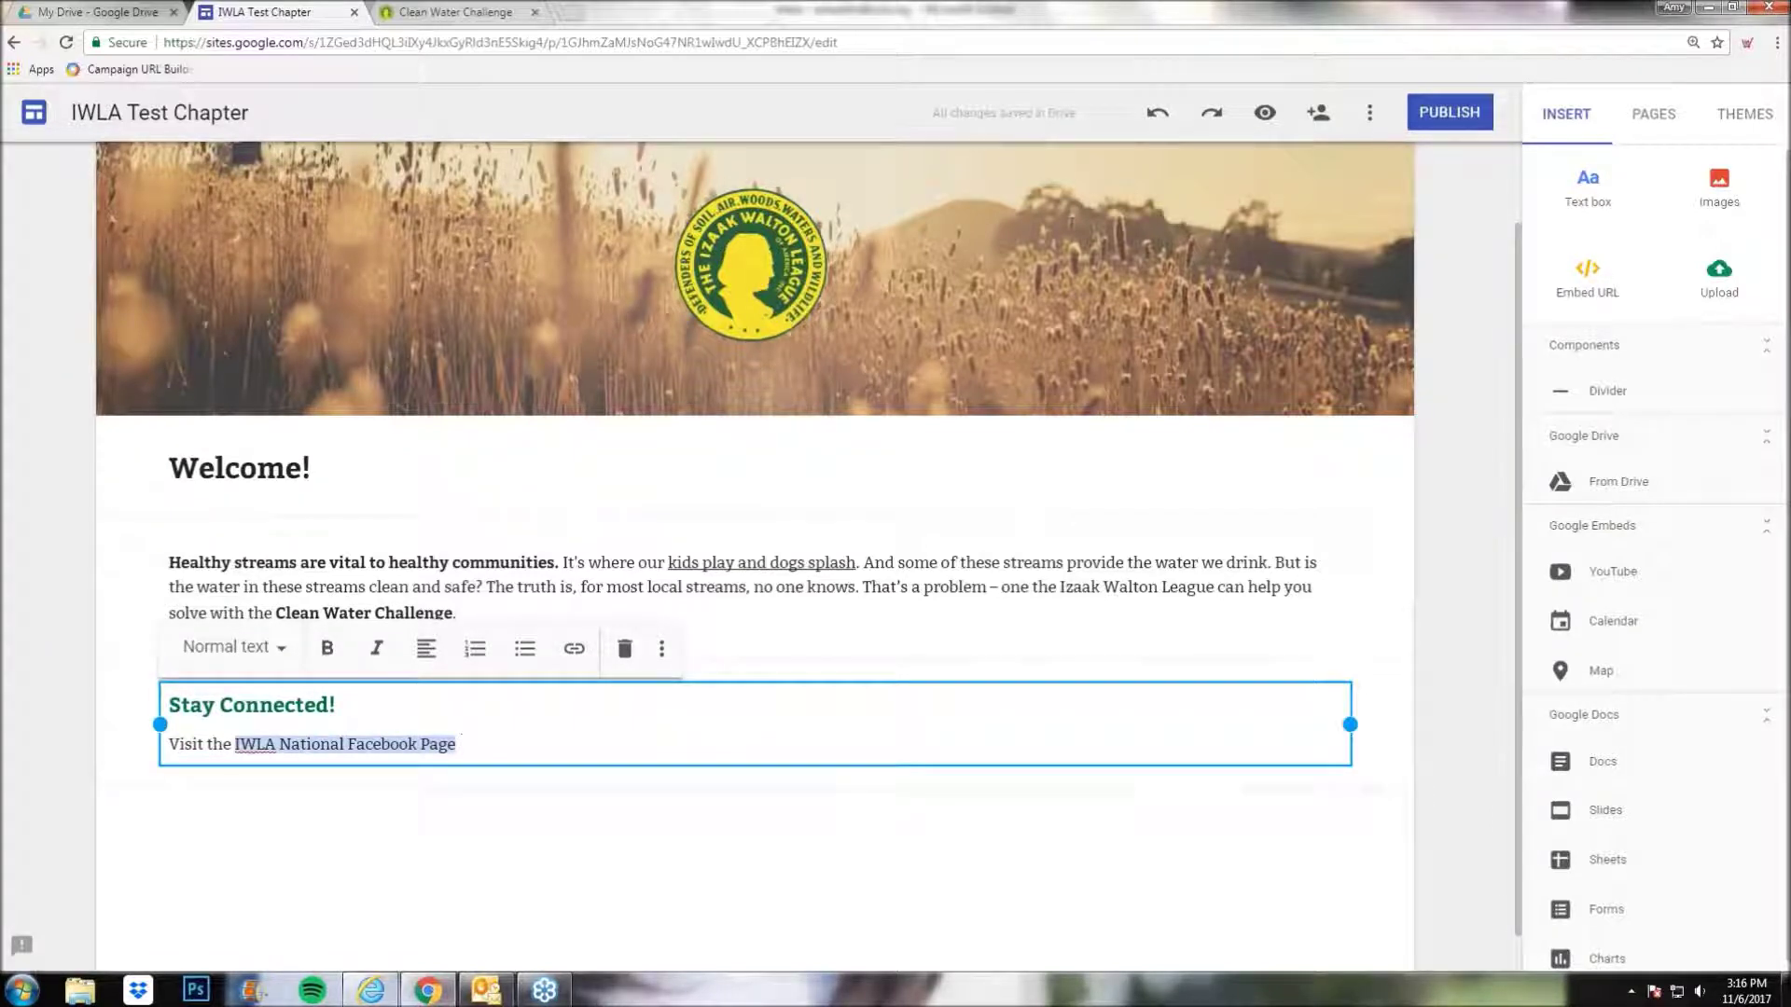
- Narrow the "Stay Connected!" text box to just wider than its text and shift it right within its section
left_click(1397, 715)
left_click(1350, 724)
left_click_drag(1350, 725, 564, 723)
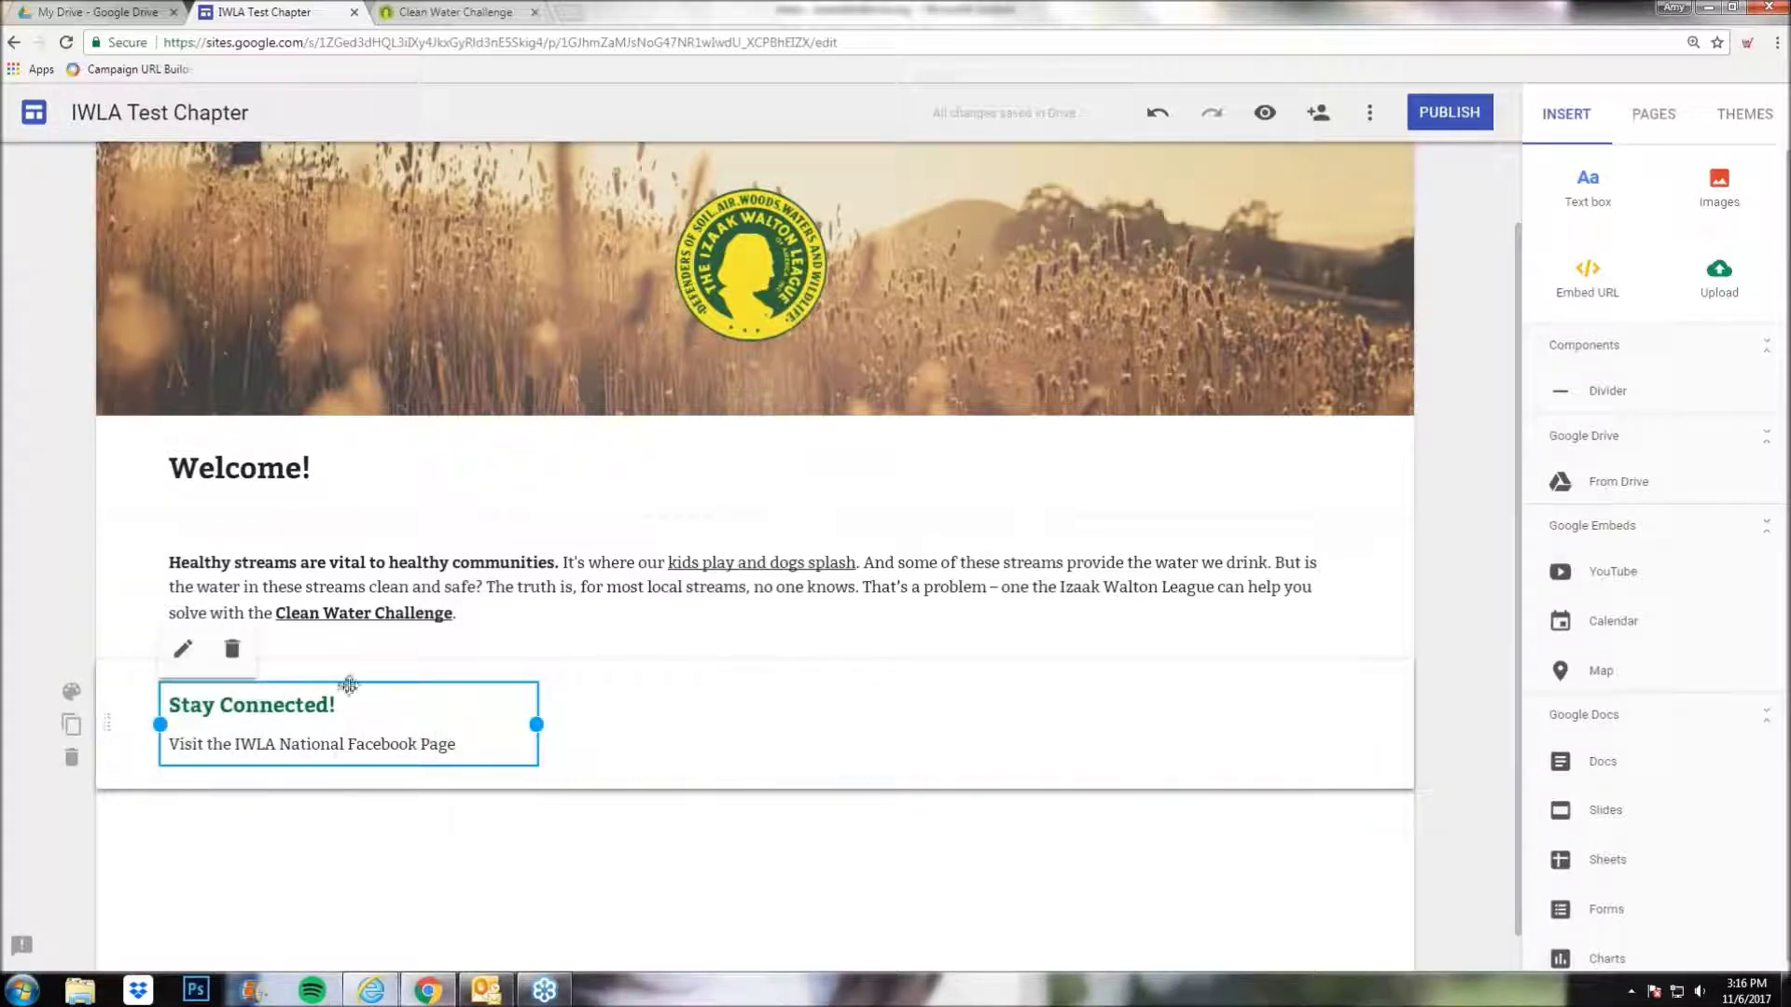
left_click_drag(349, 685, 579, 691)
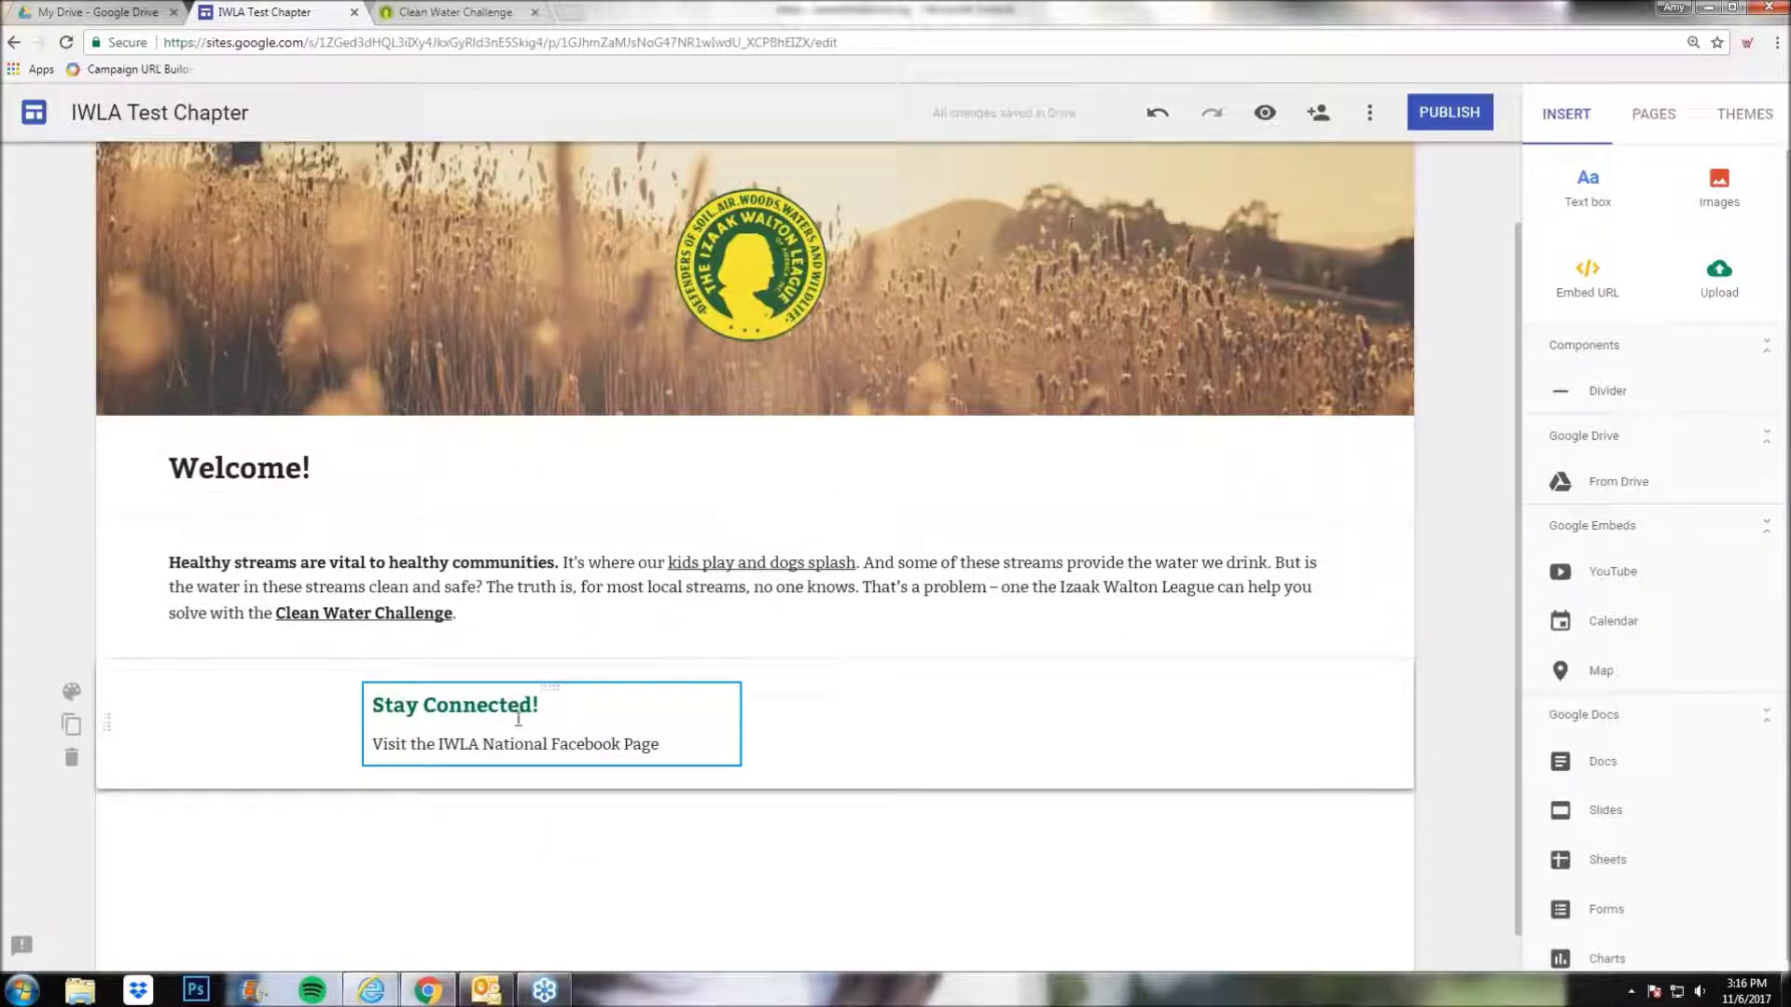
- Try a narrower width for the "Stay Connected!" text box and widen it back so the Facebook line fits on one line
left_click(694, 717)
left_click_drag(742, 723, 644, 733)
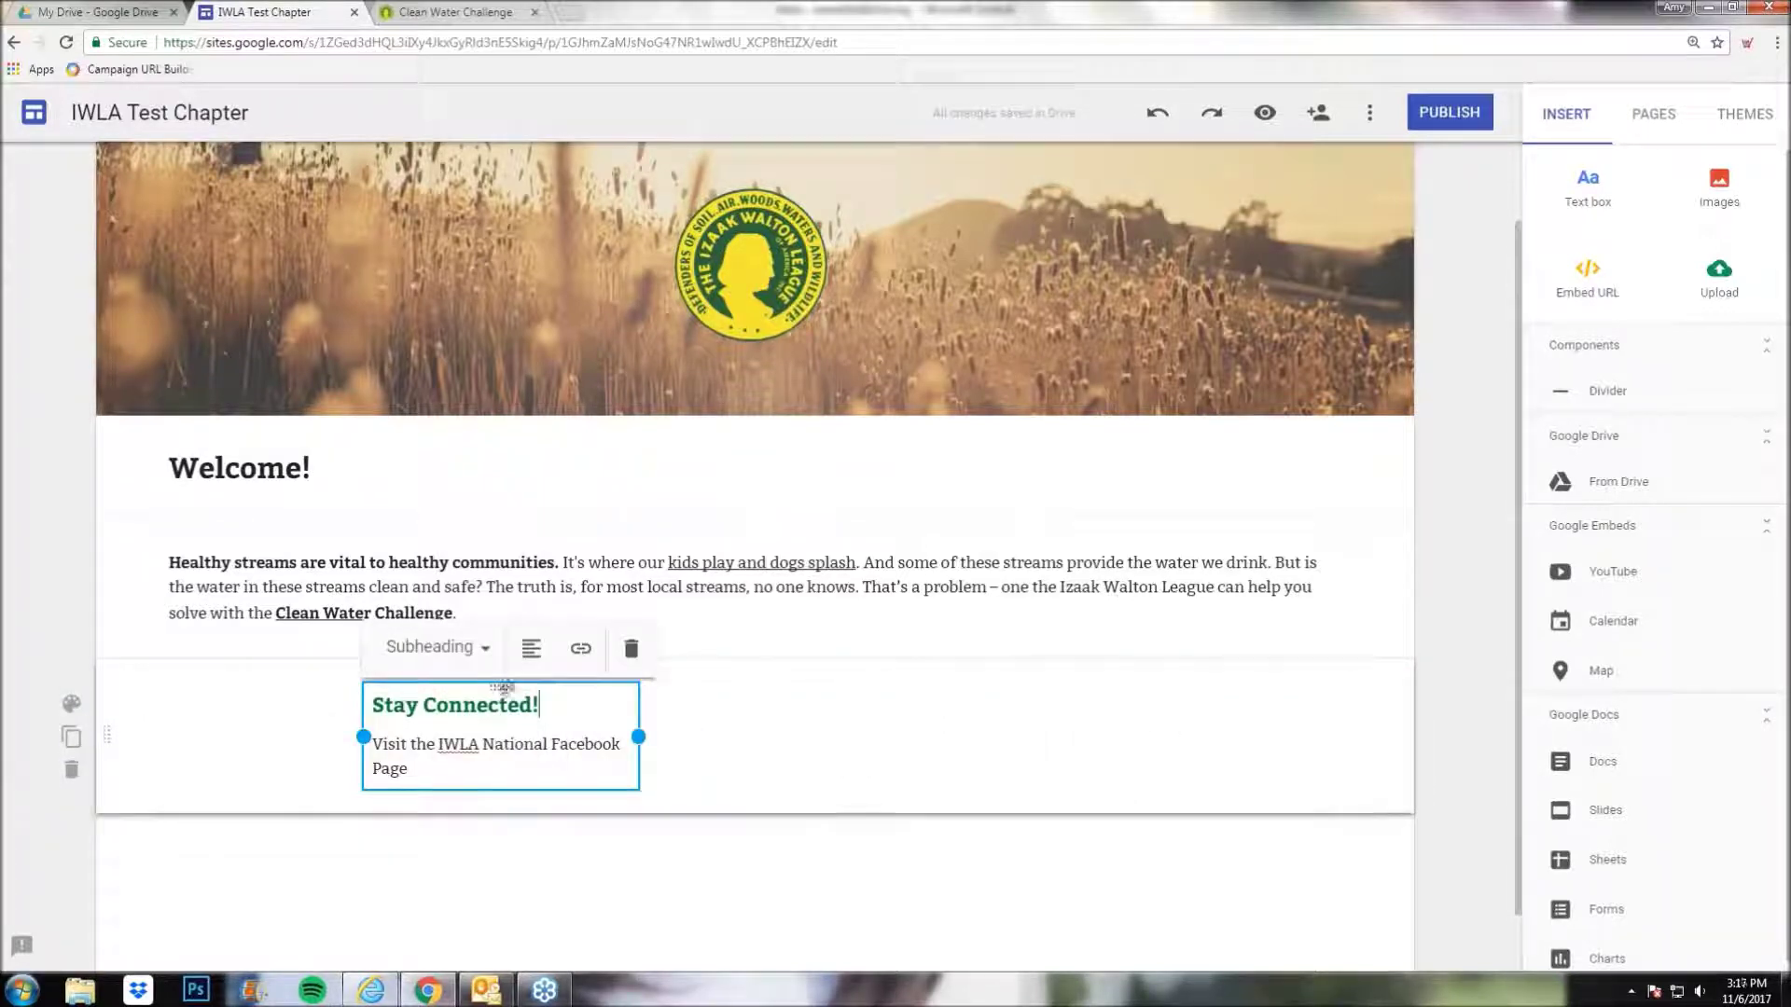
left_click_drag(638, 737, 781, 728)
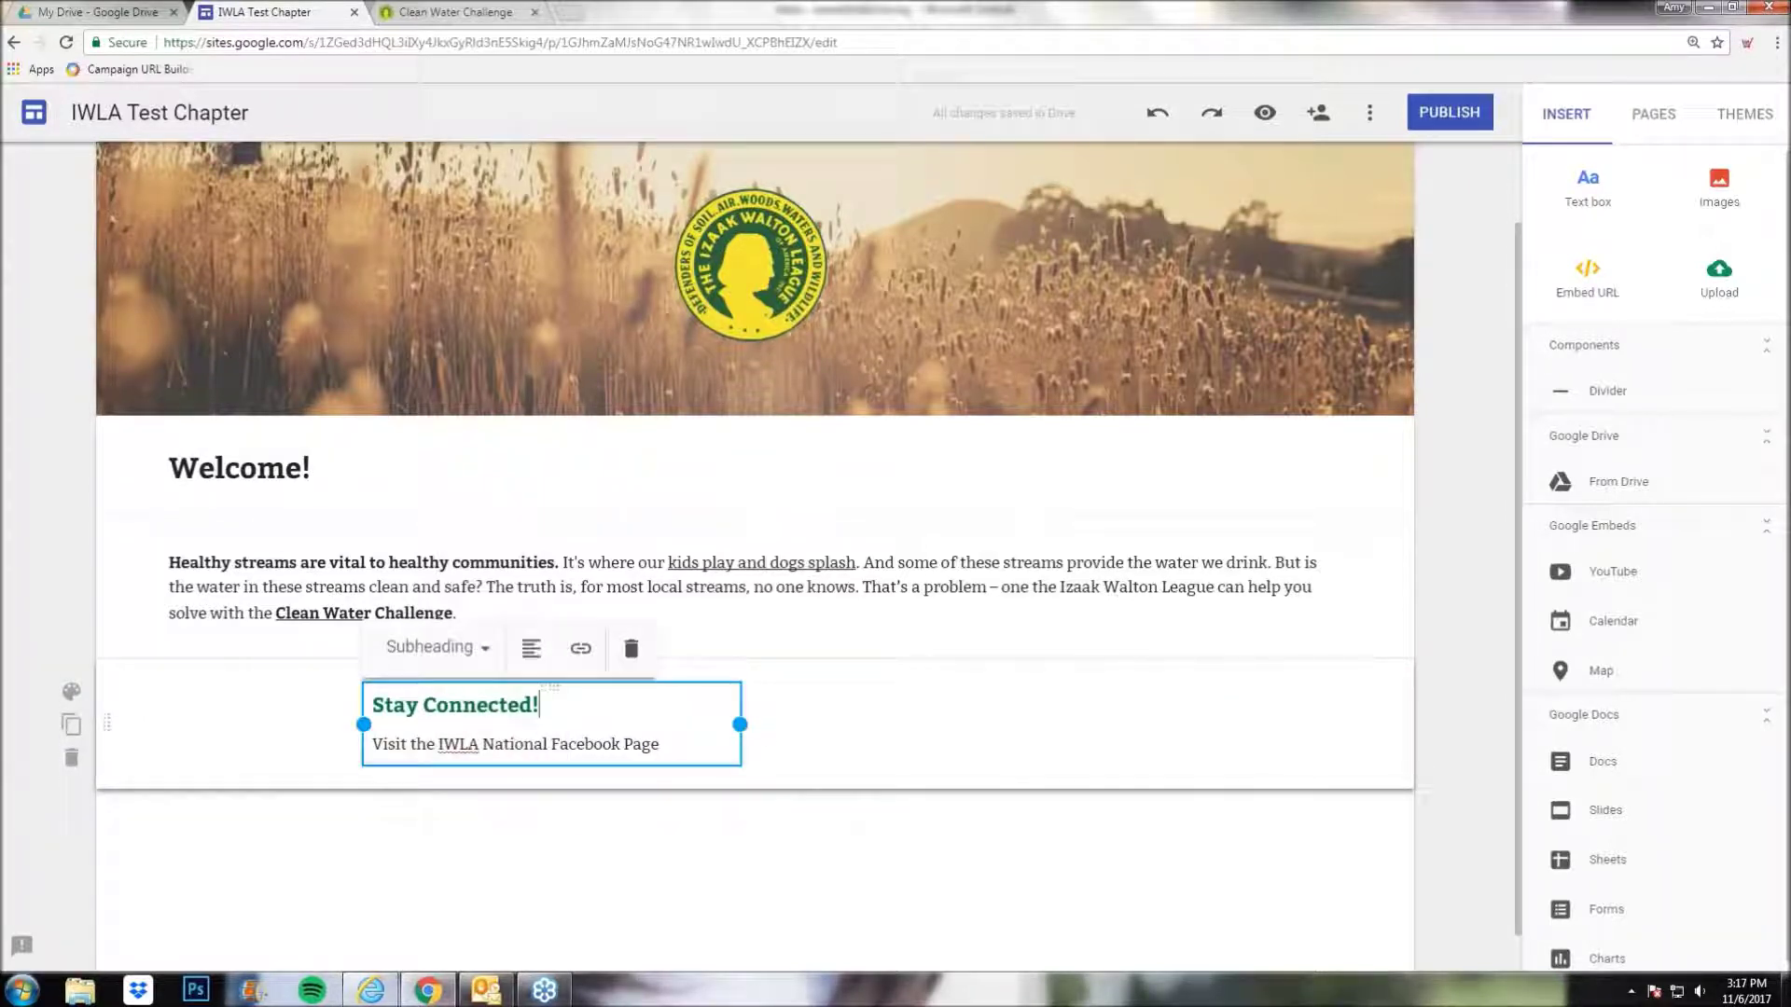
mouse_move(549, 687)
left_mouse_down()
mouse_move(689, 697)
mouse_move(432, 712)
mouse_move(573, 708)
left_mouse_up()
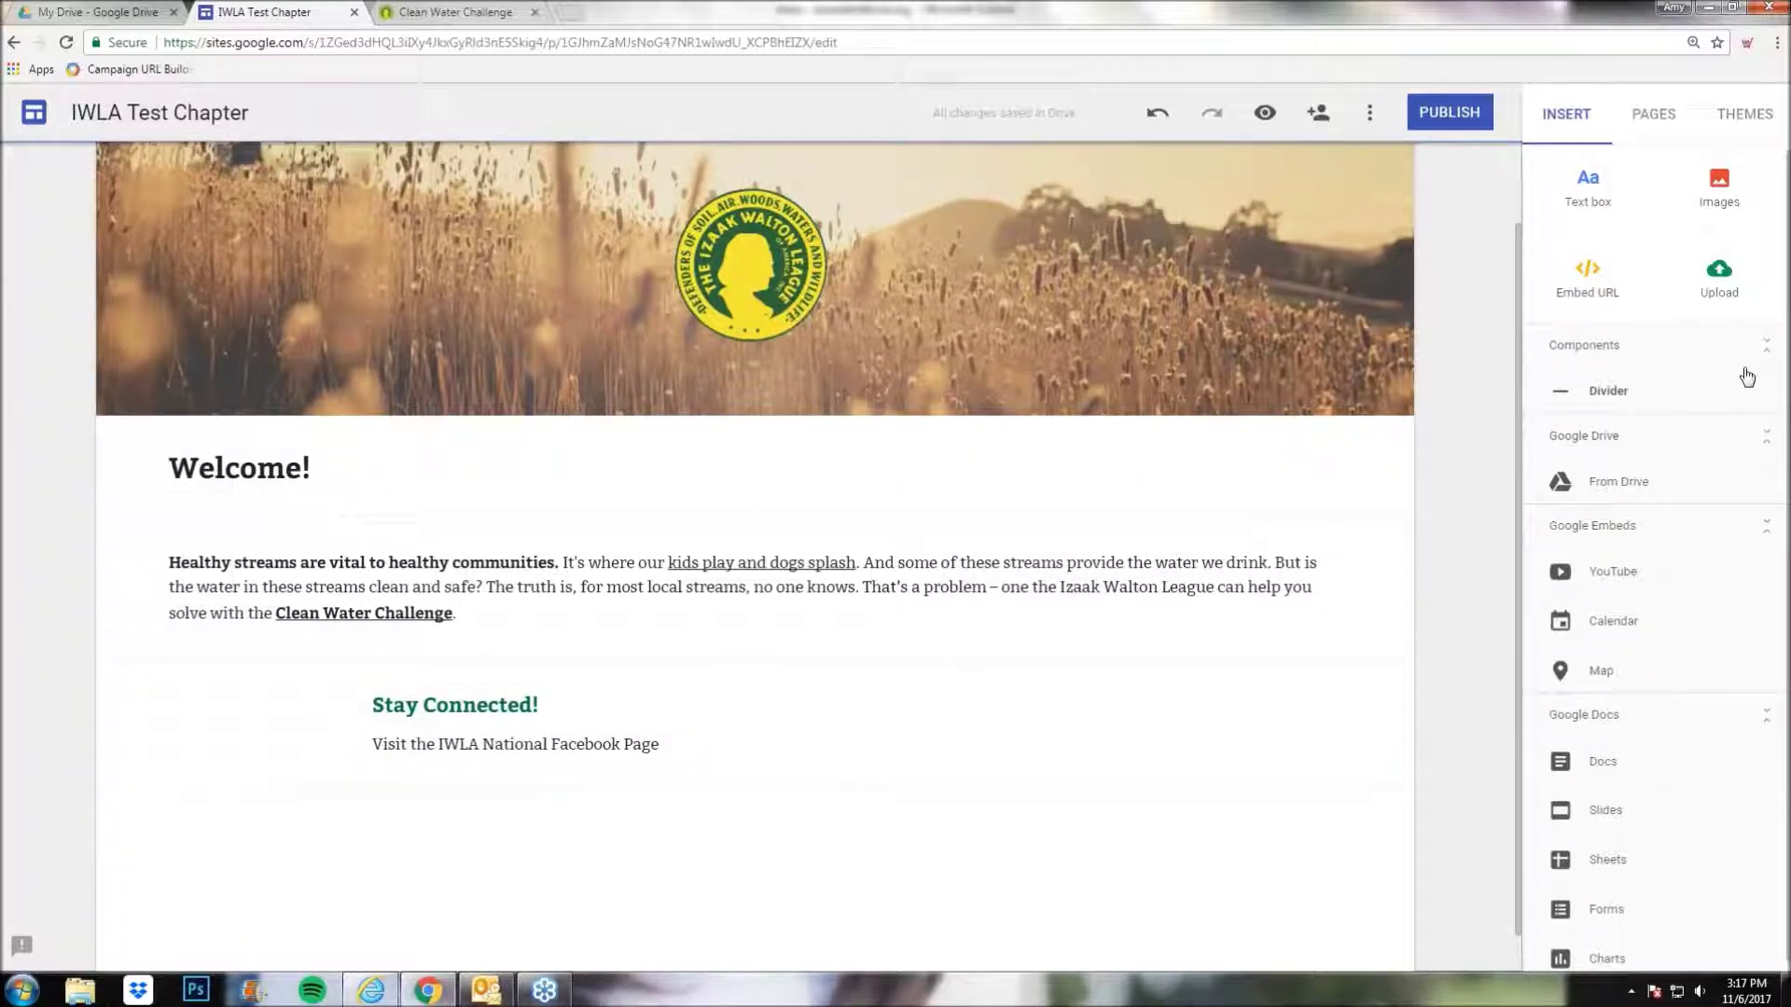
- Insert the Facebook icon image from the recent Drive images into the "Stay Connected!" section
left_click(1726, 191)
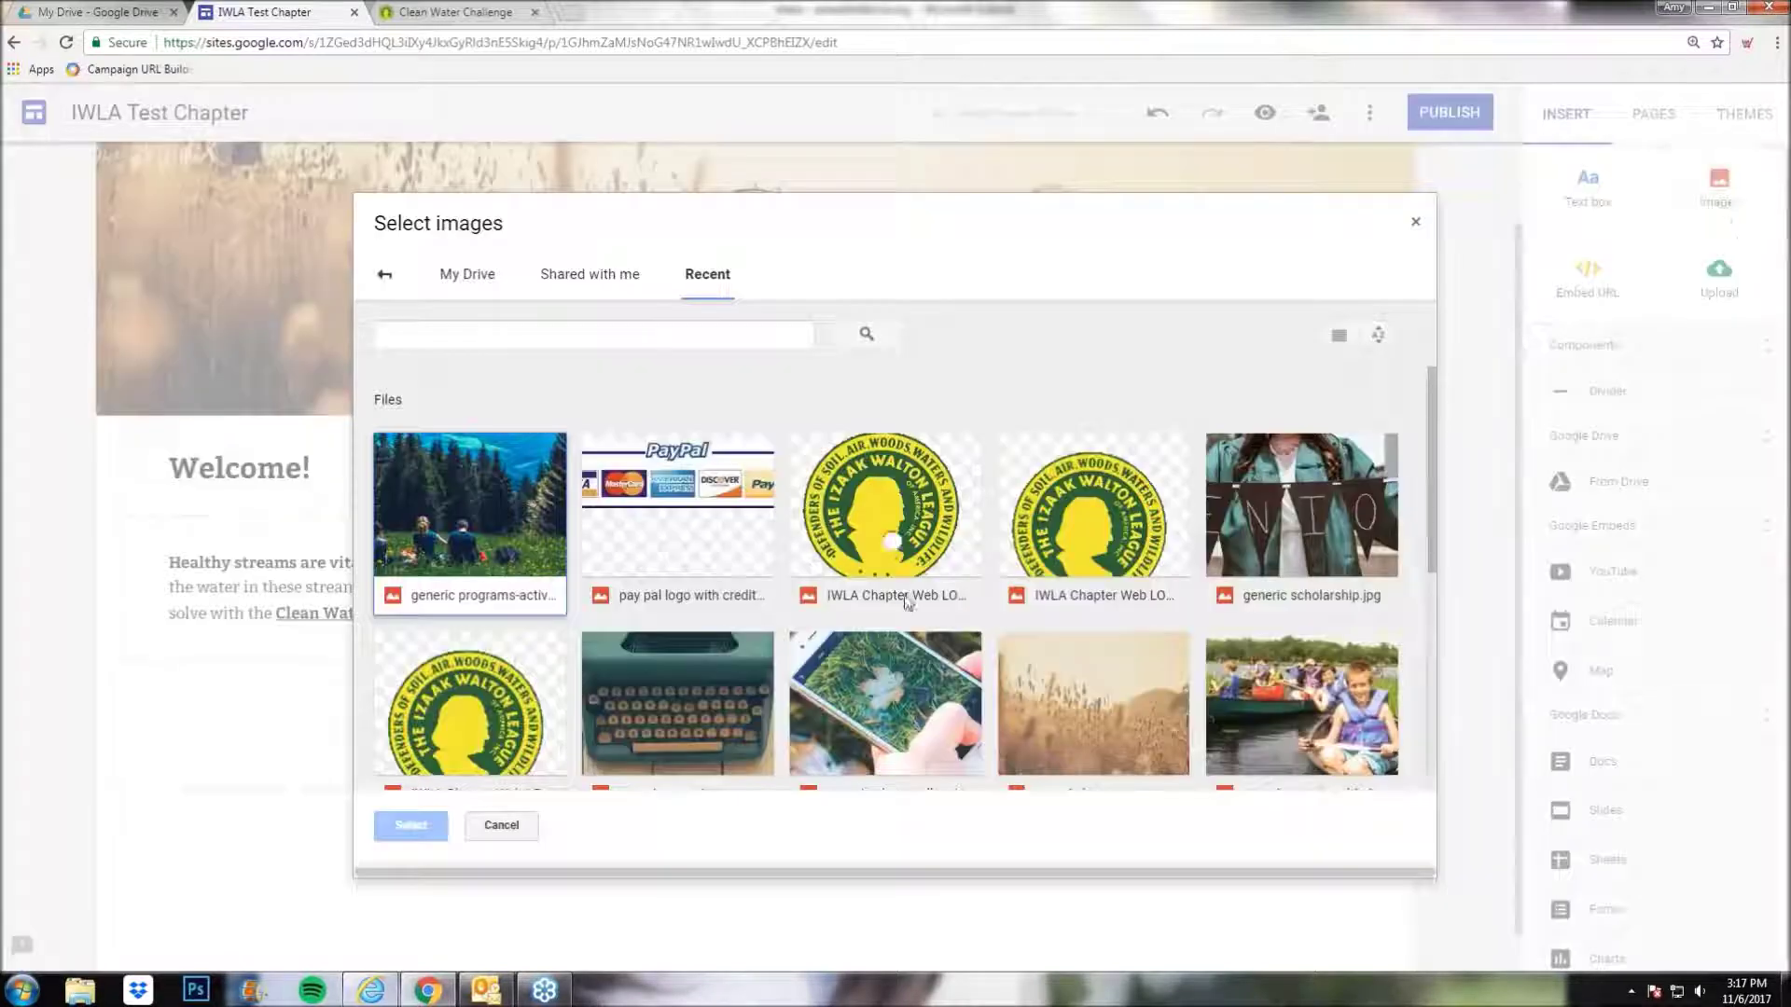
scroll(826, 566, "down", 5)
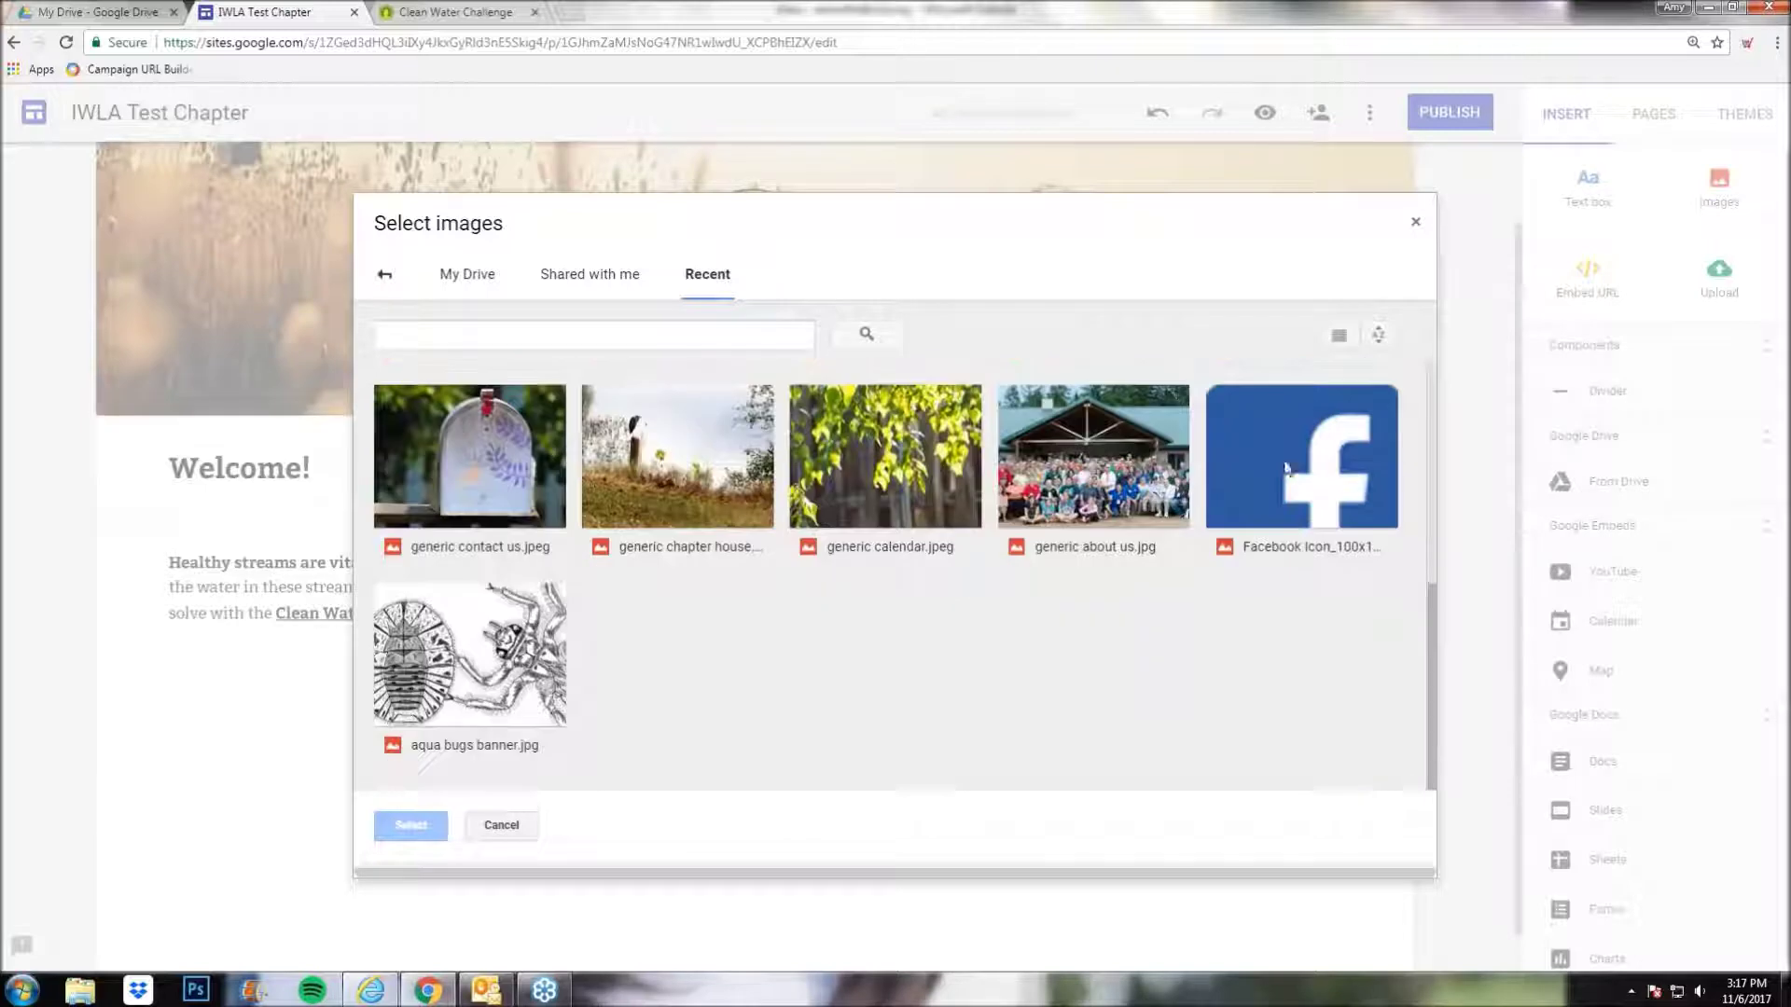
left_click(1322, 483)
left_click(410, 825)
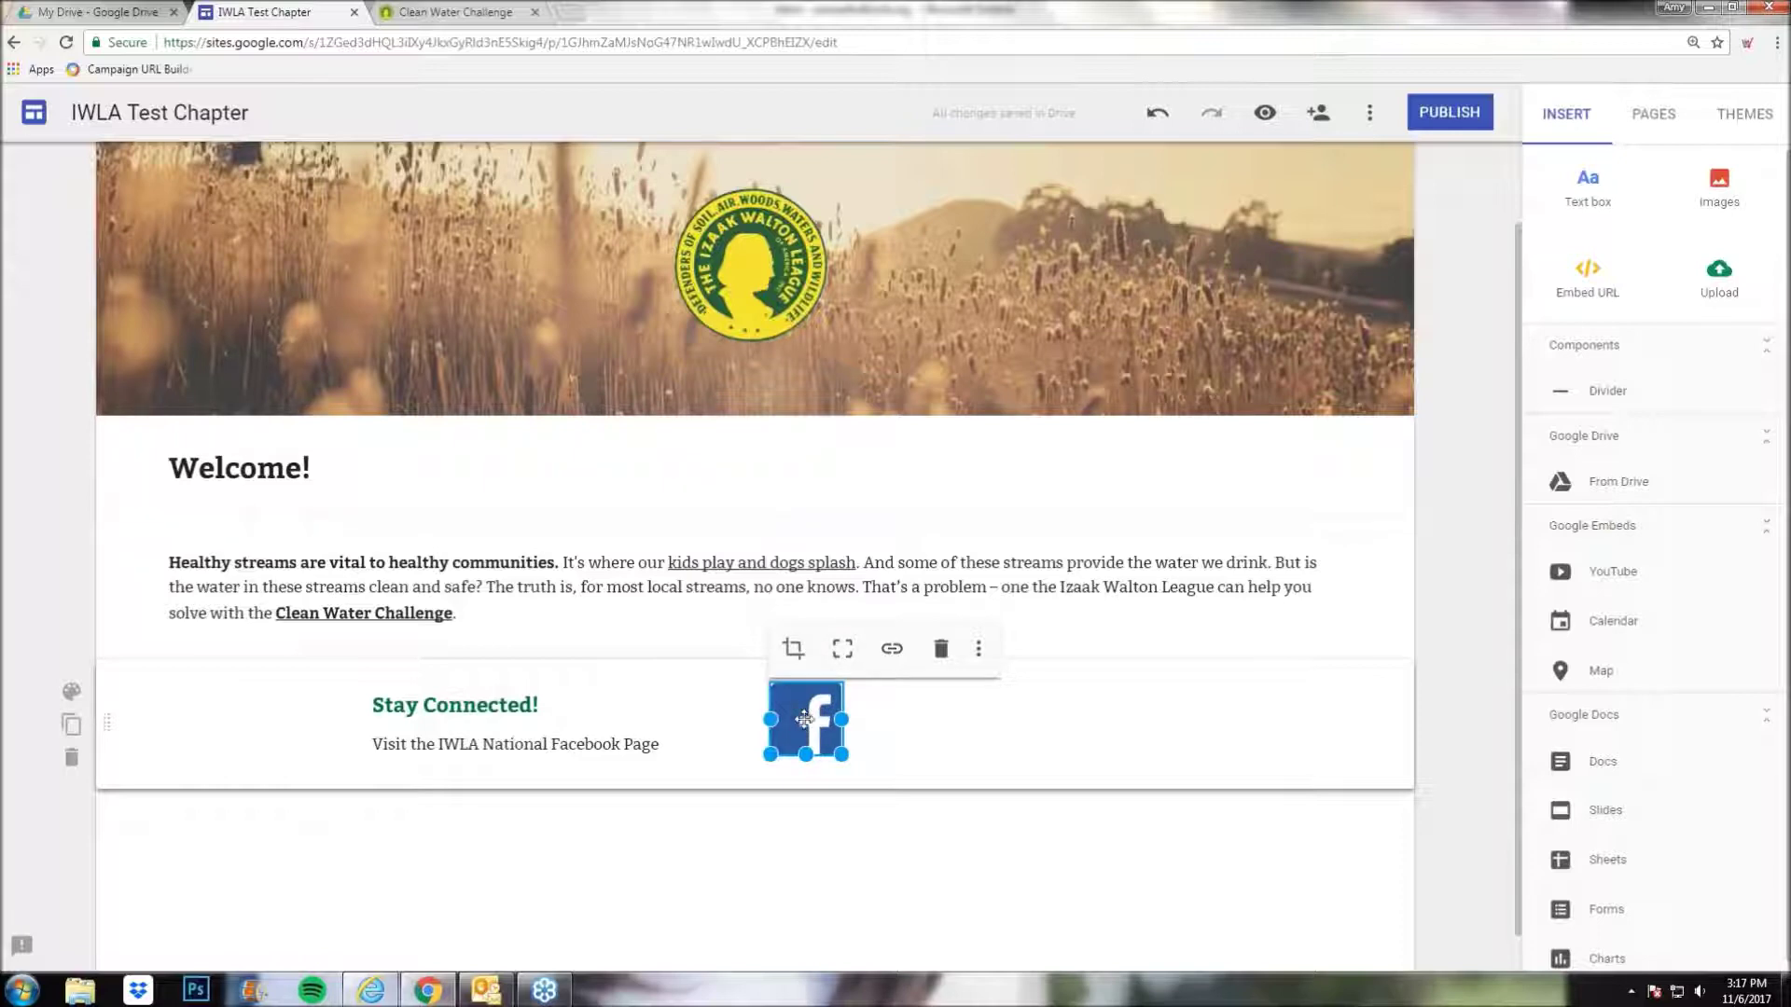
- Place the Facebook icon at the section's left edge with the "Stay Connected!" text beside it, and give the section a light gray background
left_click(977, 650)
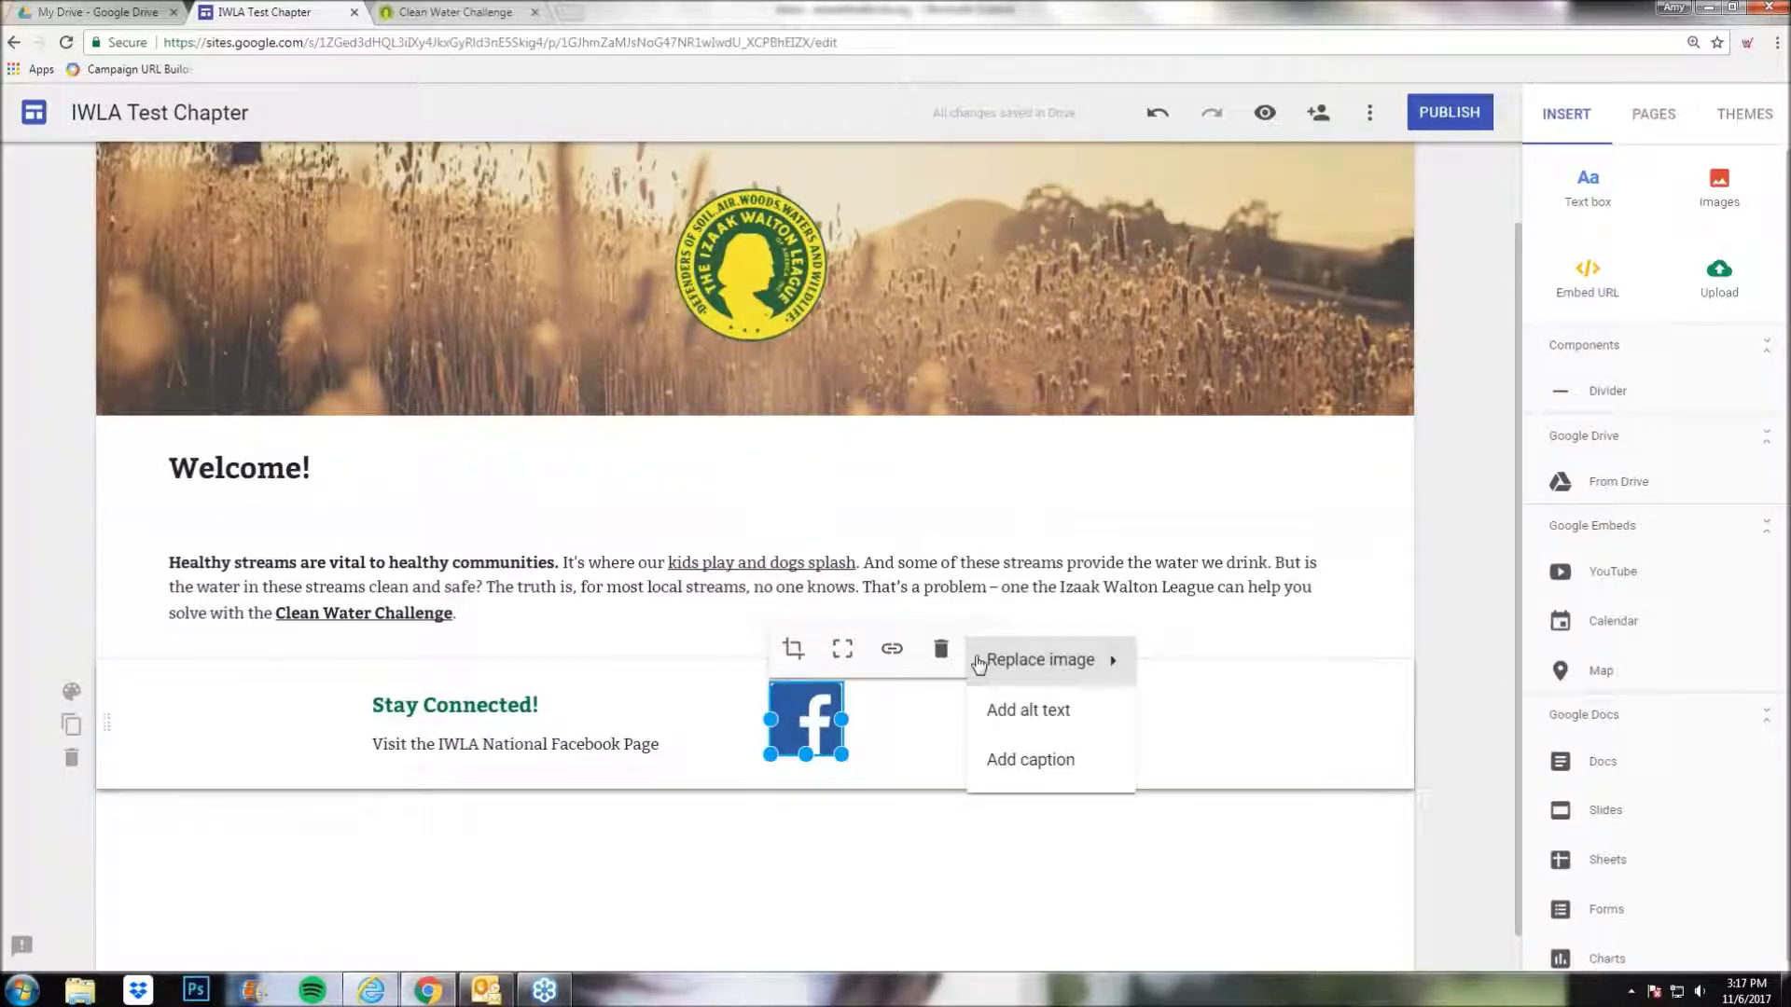
left_click_drag(807, 720, 208, 724)
left_click(514, 696)
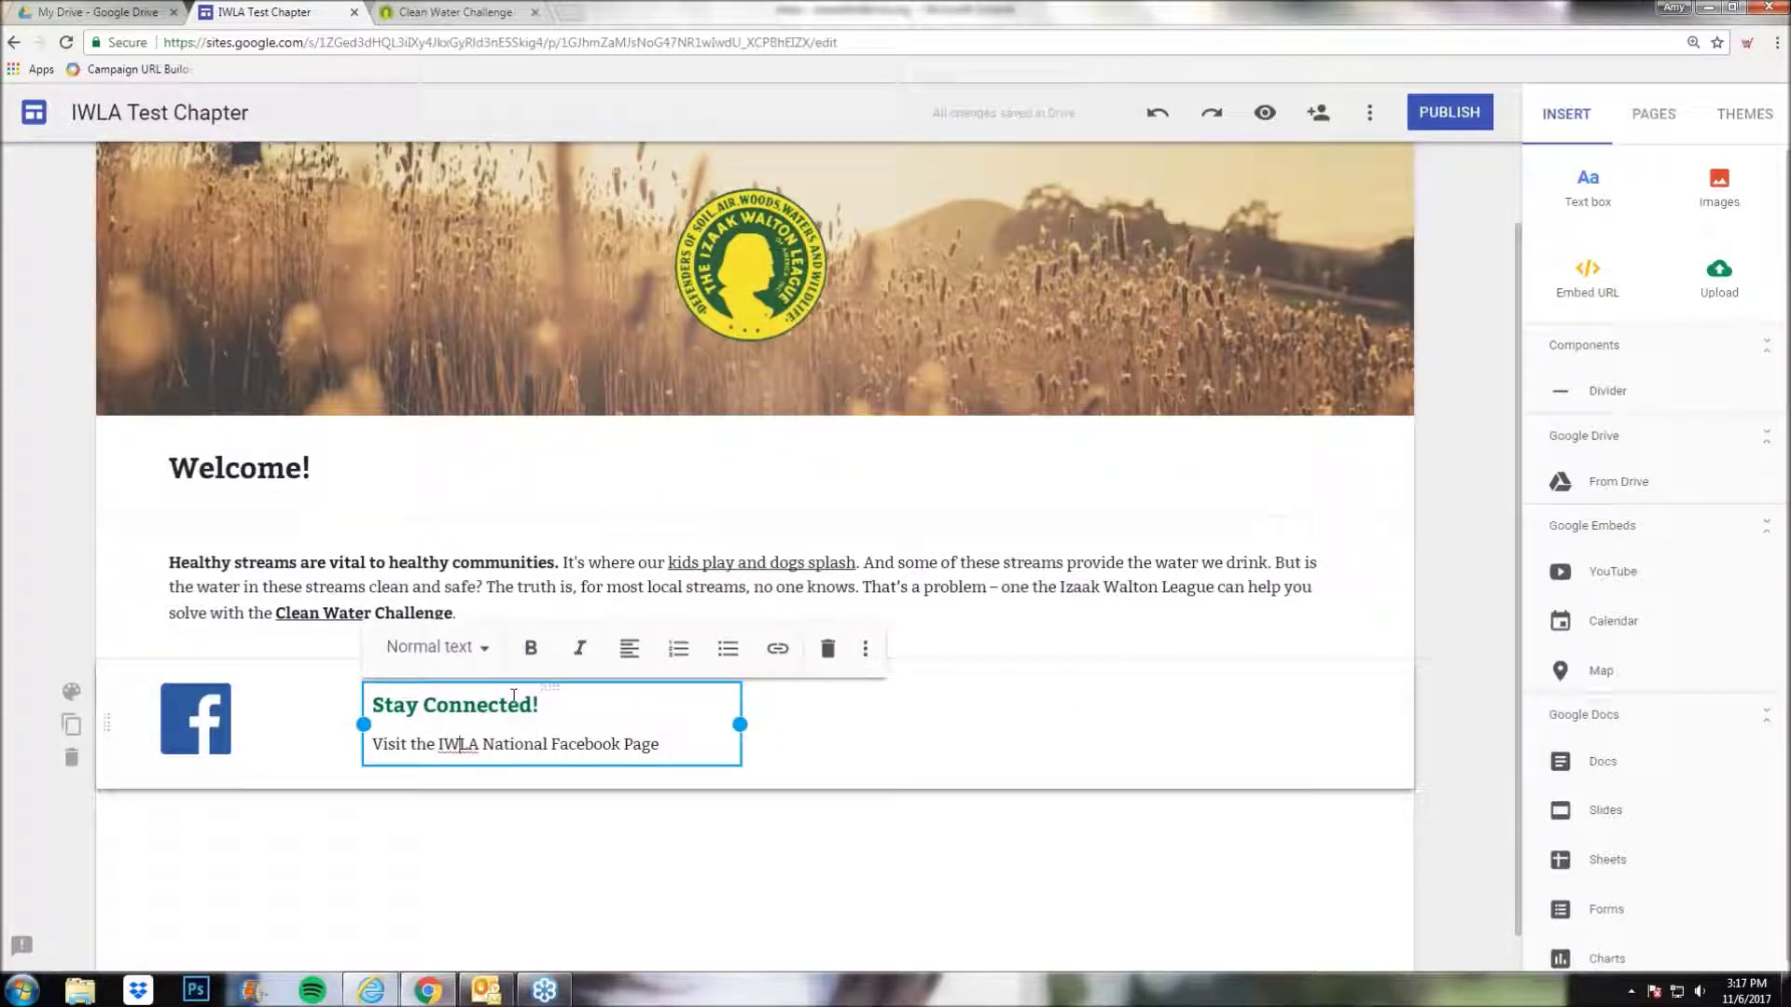
left_click_drag(550, 687, 439, 700)
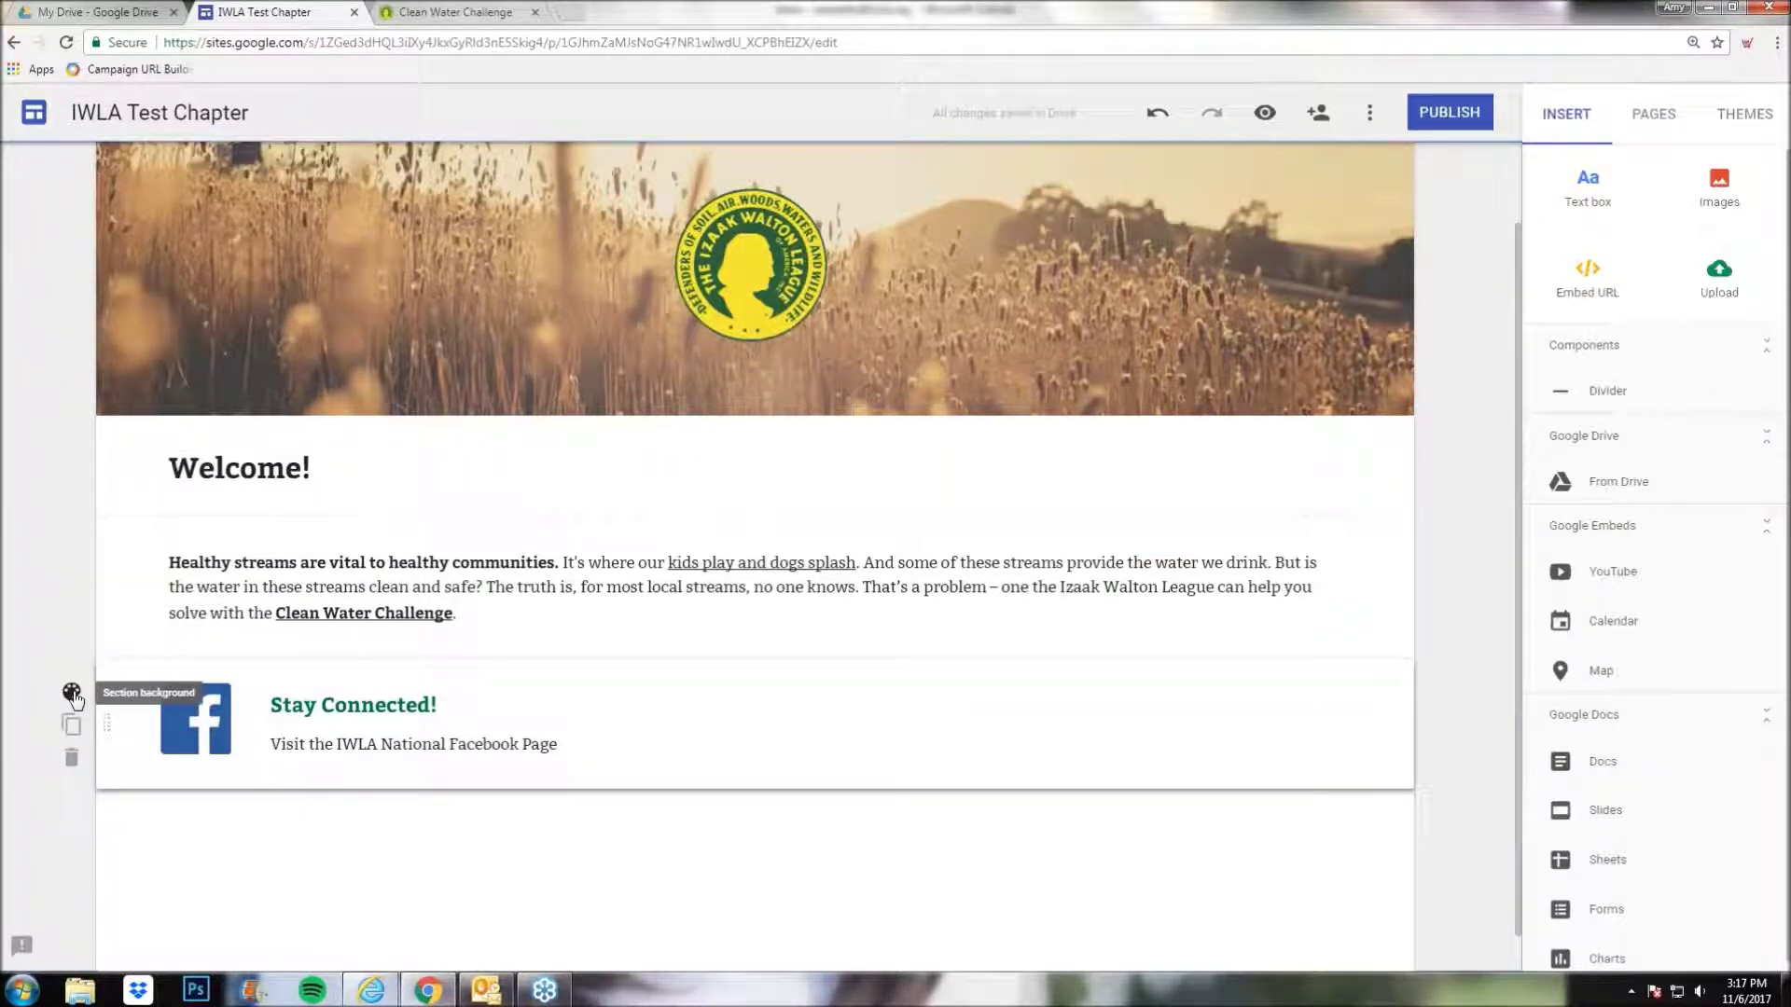
left_click(72, 692)
left_click(200, 723)
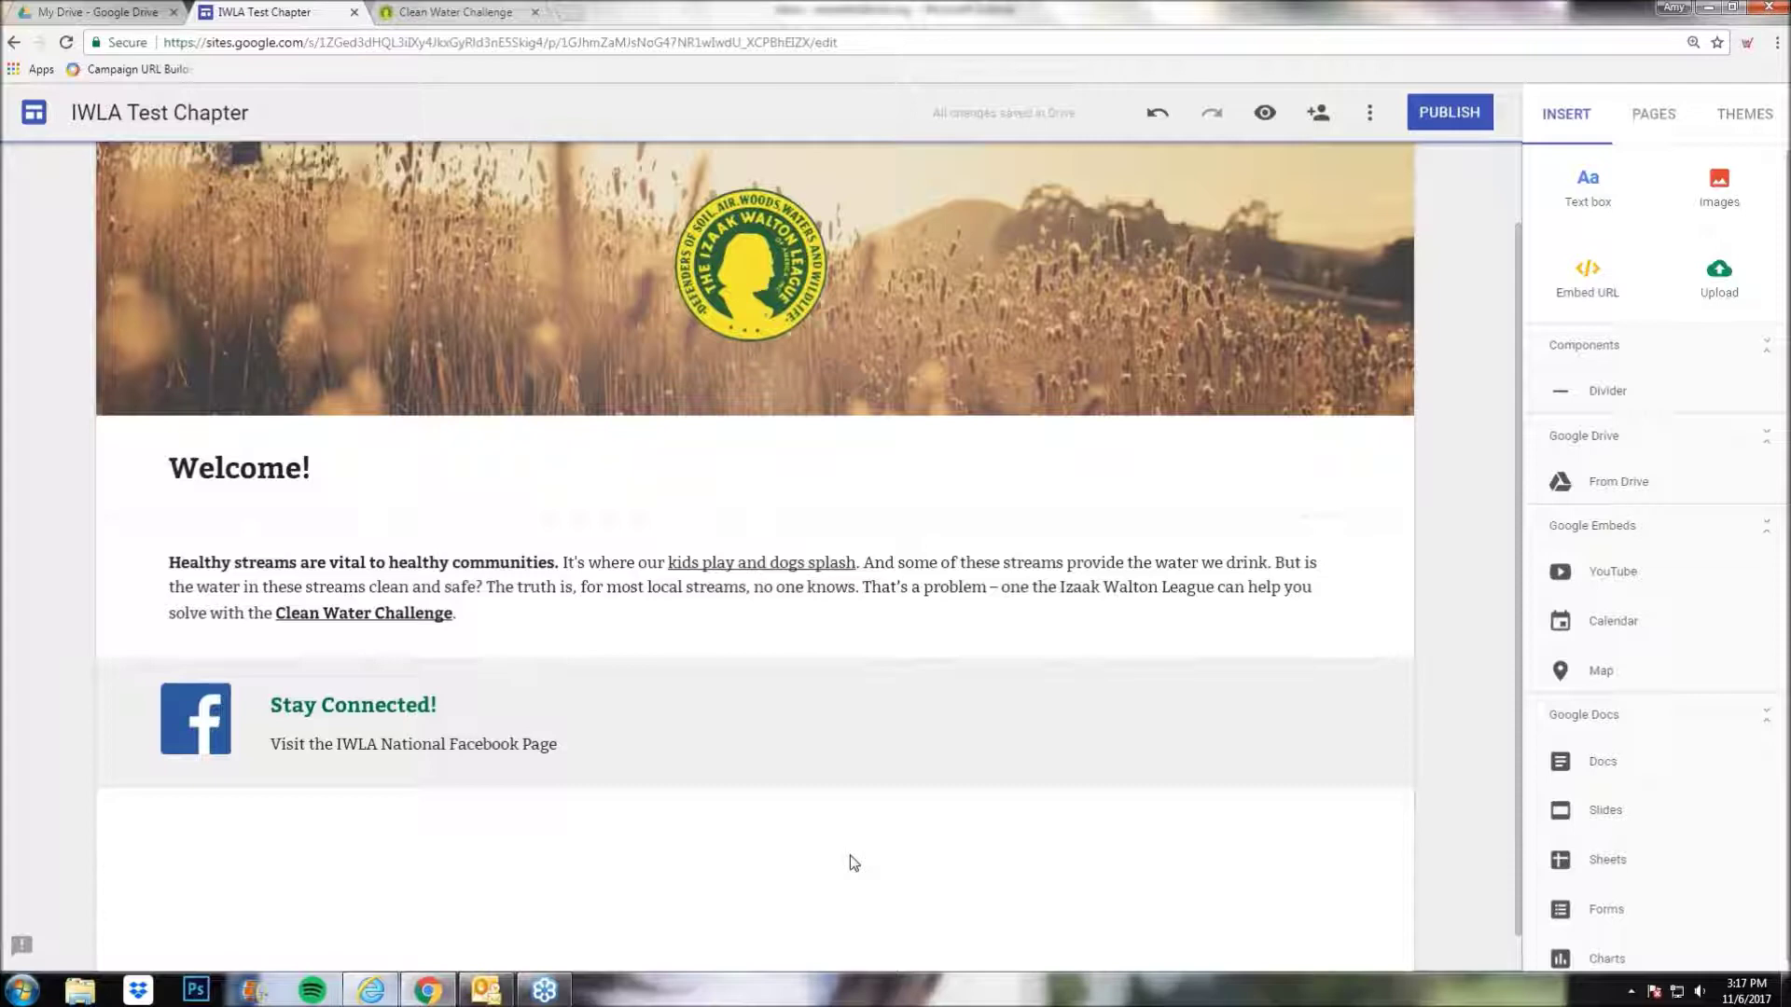
left_click(195, 721)
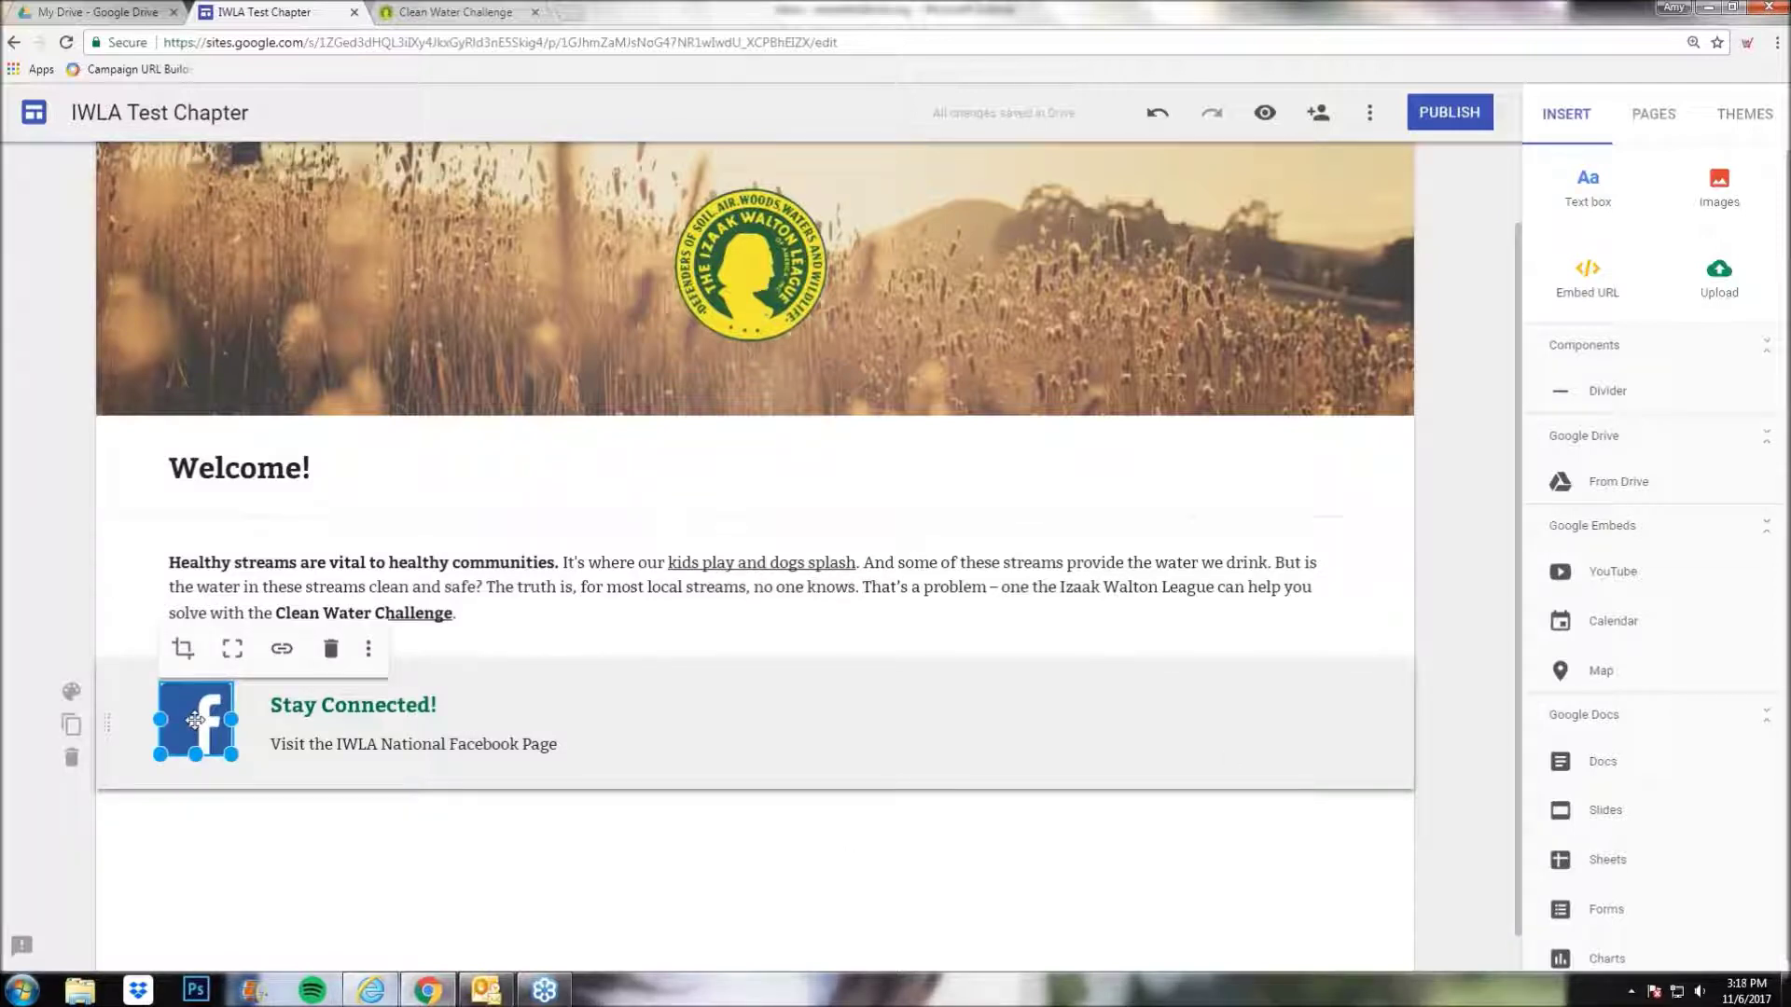
left_click(368, 649)
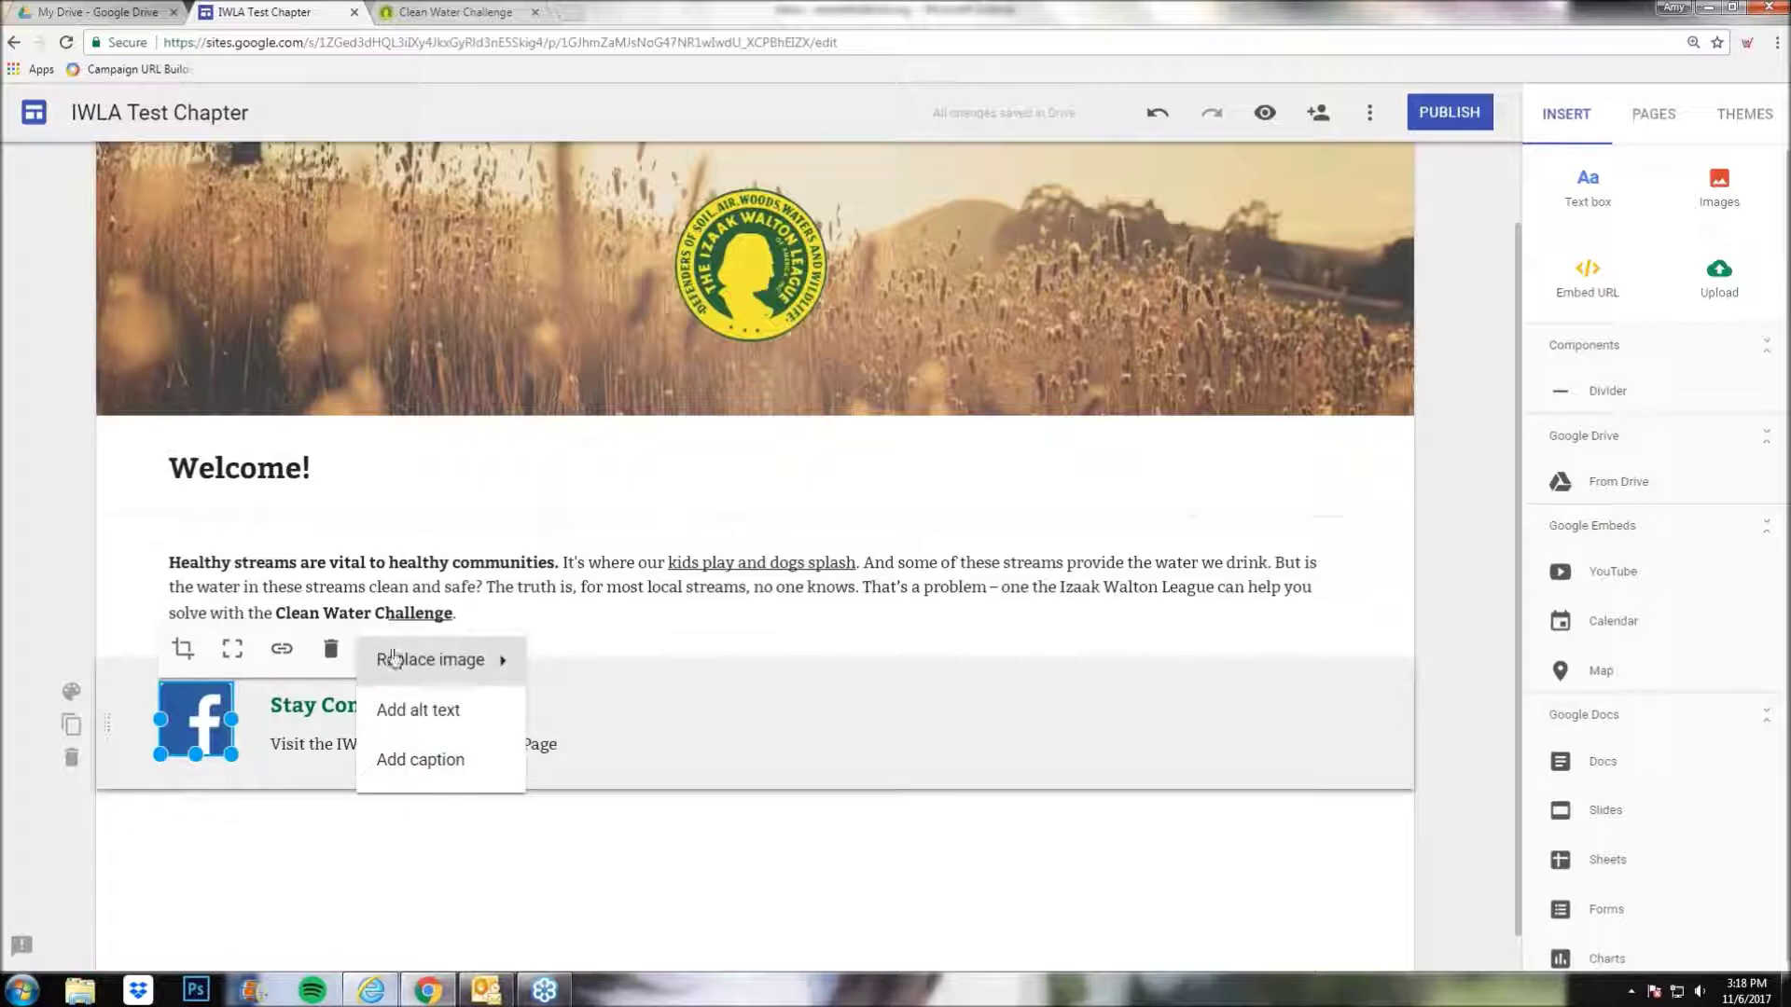
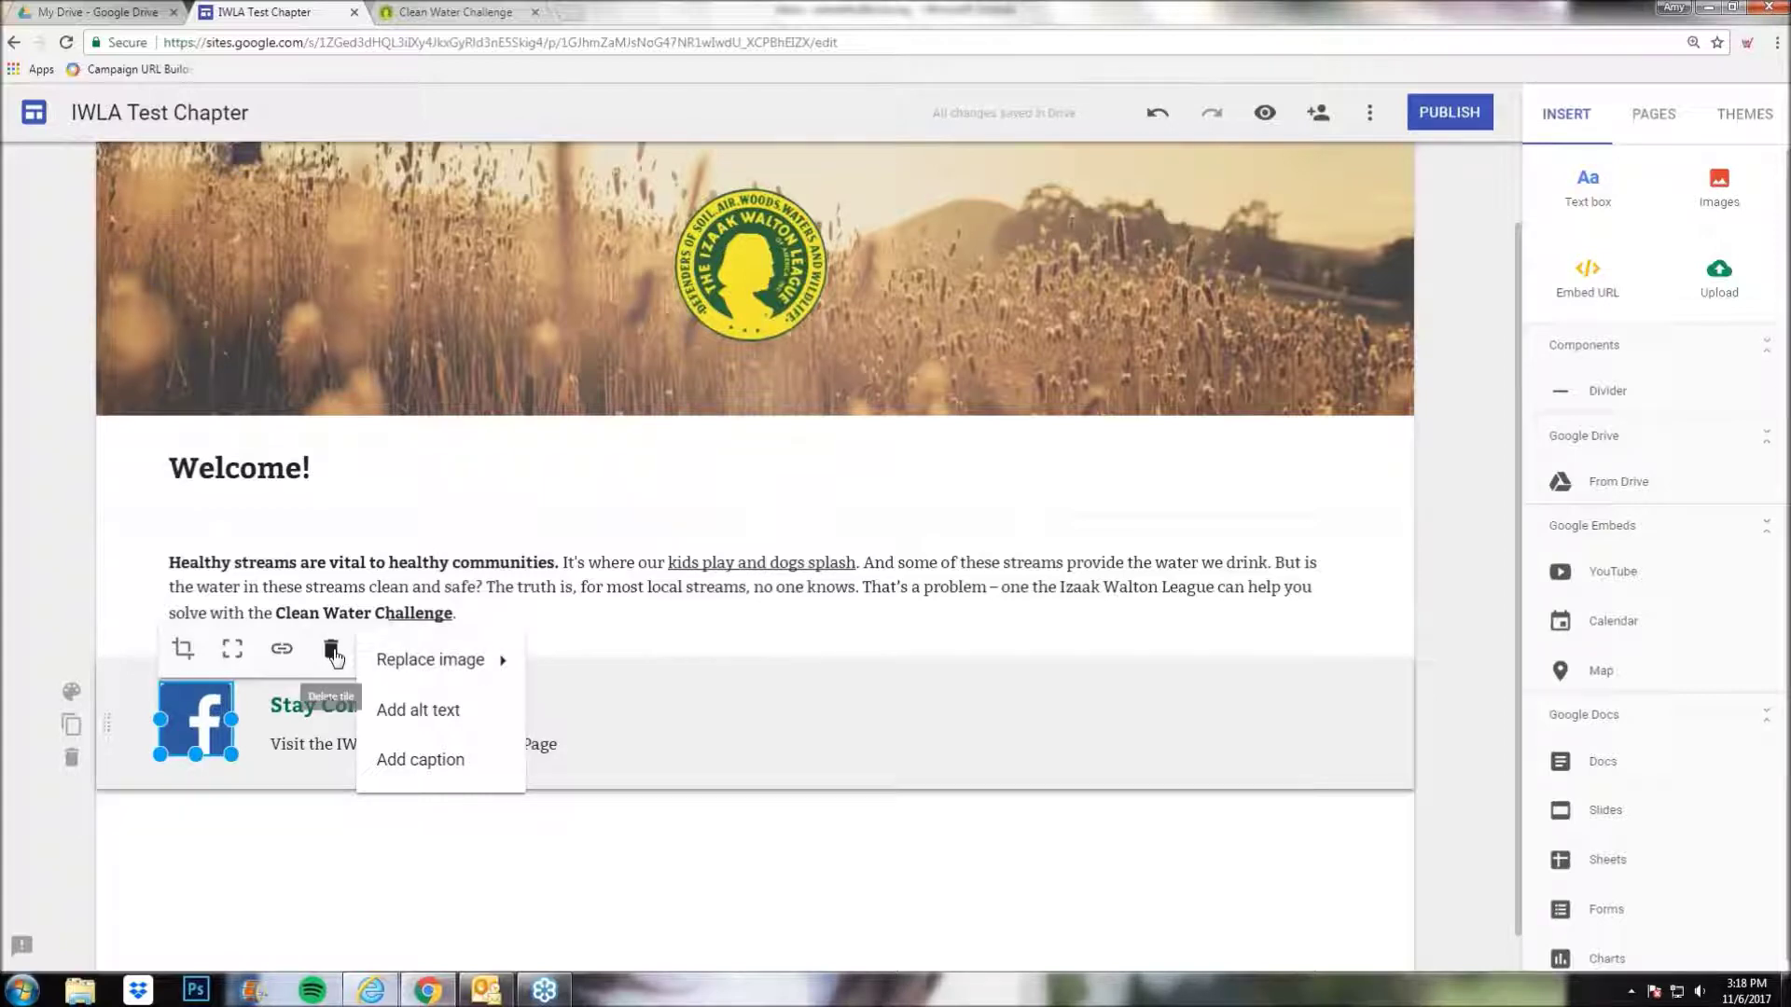
left_click(337, 875)
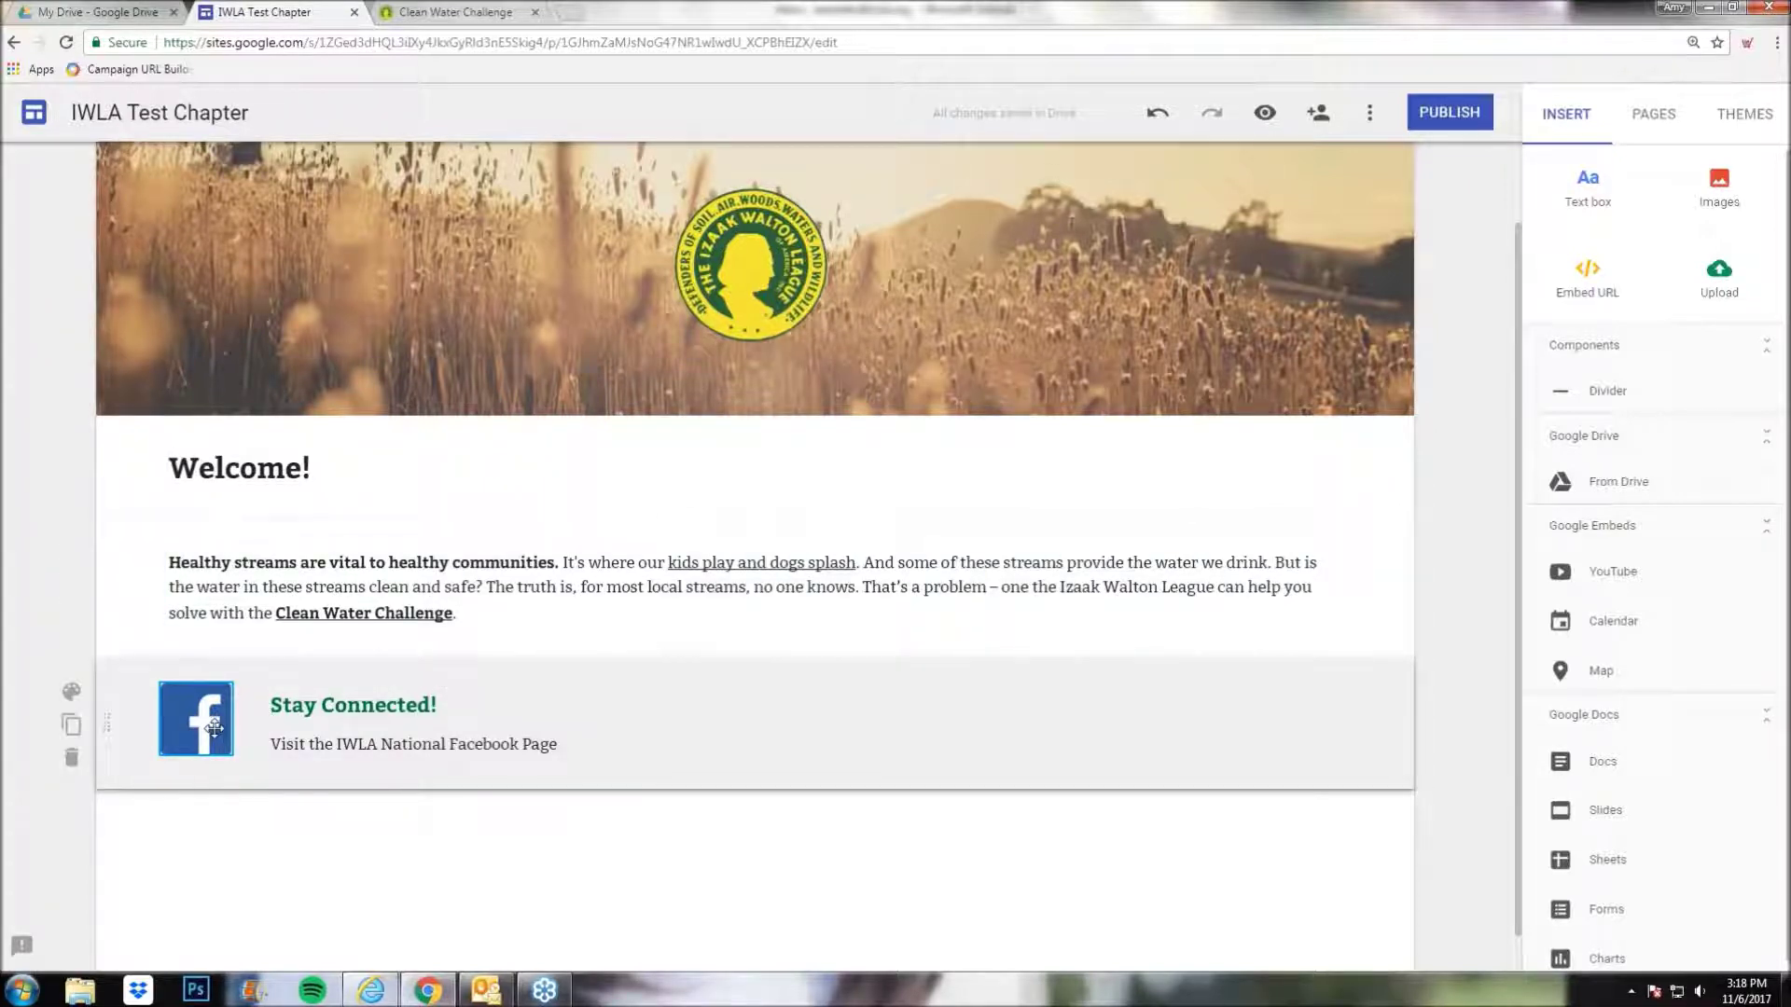
- Narrow the "Healthy streams" paragraph's text box to less than half the page width, leaving free space on its right
left_click(1213, 607)
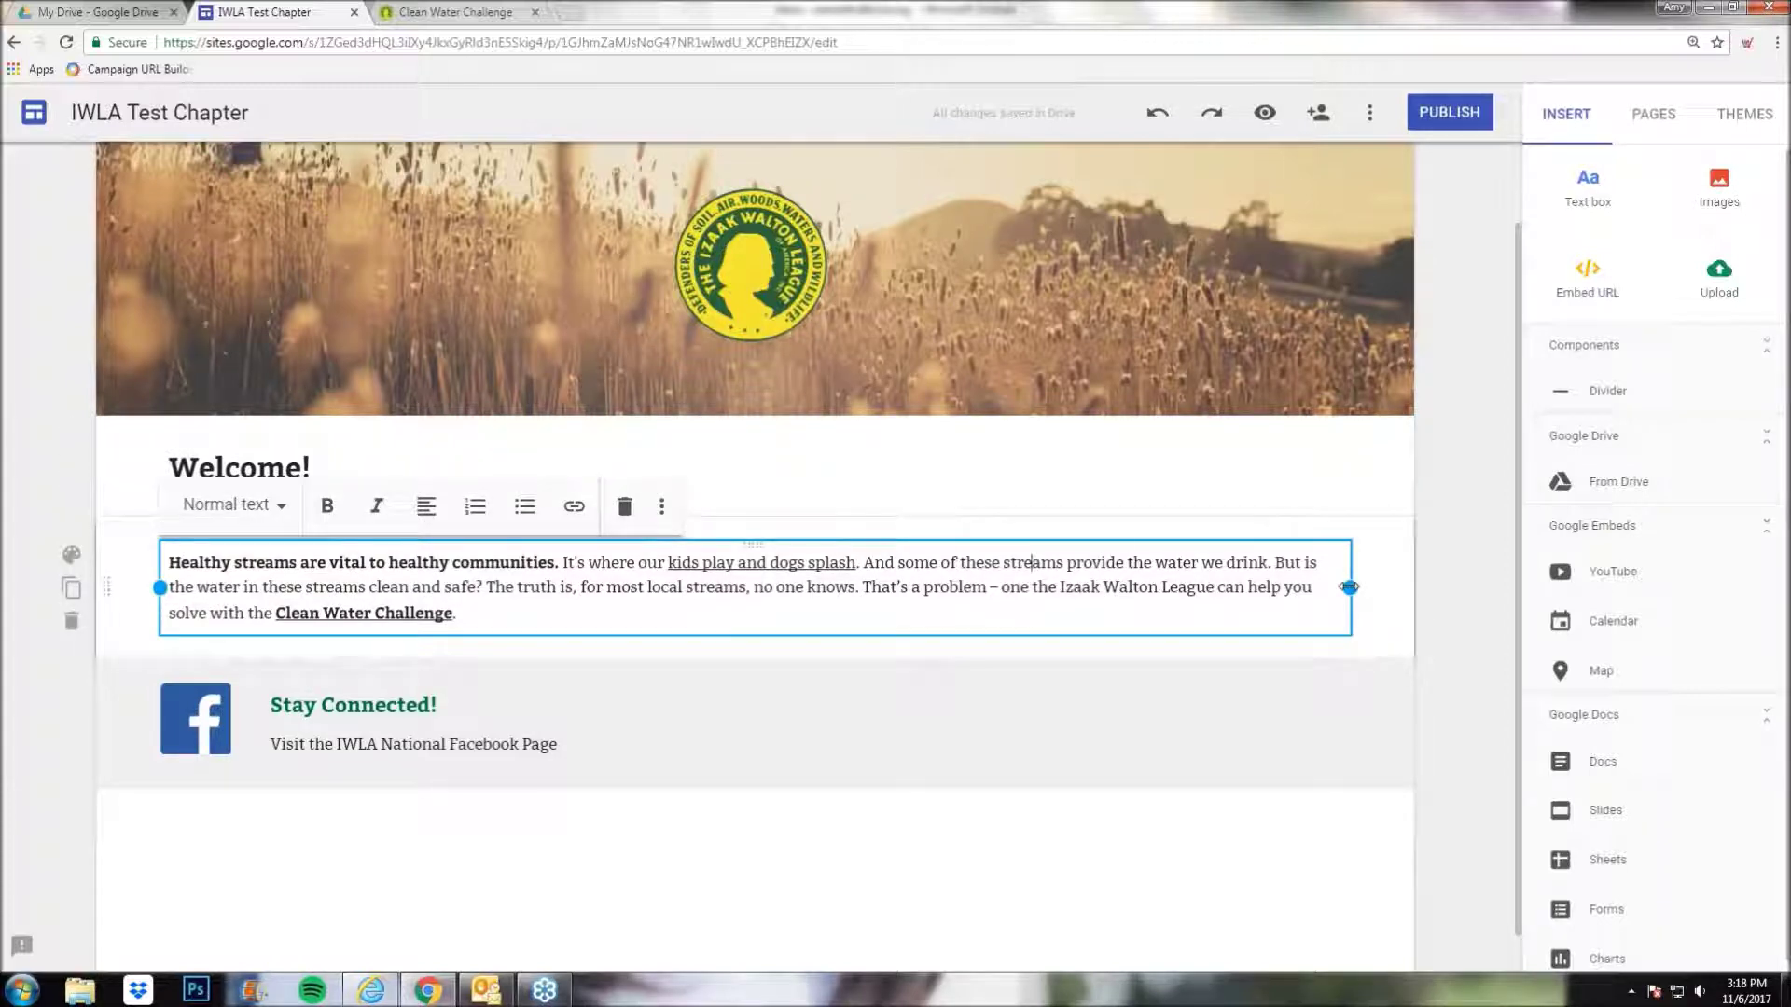
left_click_drag(1348, 588, 638, 624)
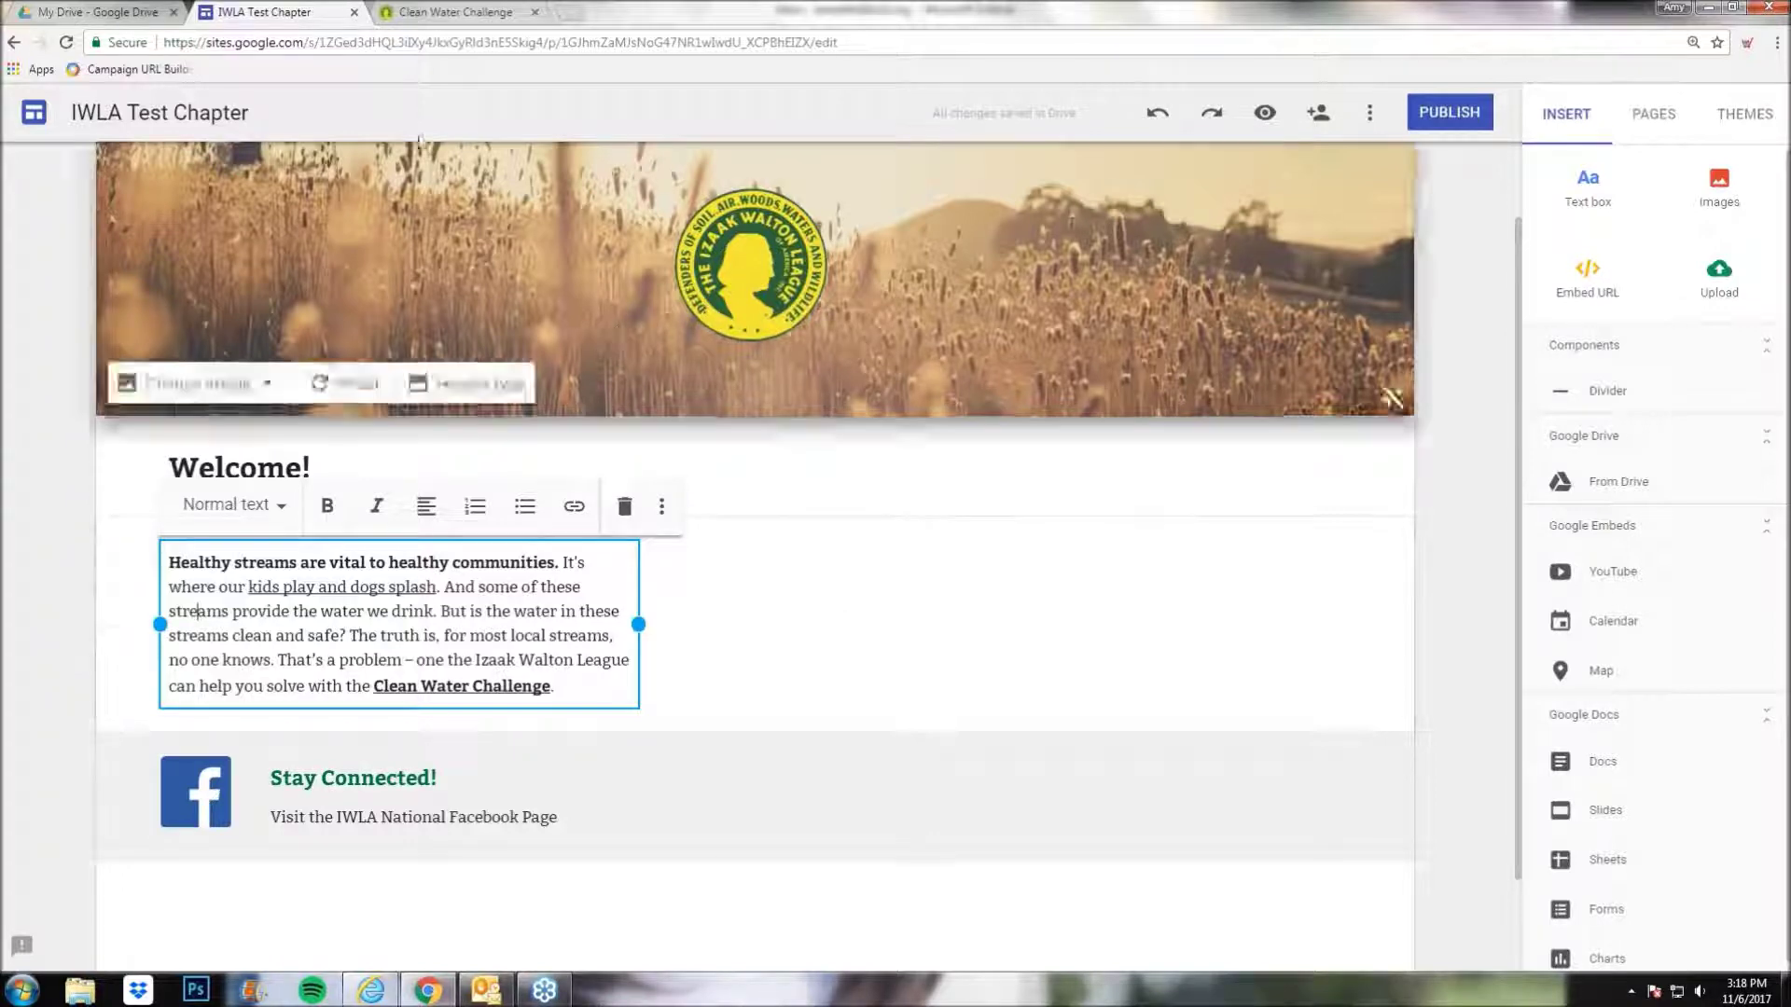
- Switch to the Clean Water Challenge browser page and load youtube.com there
left_click(455, 11)
left_click(478, 42)
type("youtube.com")
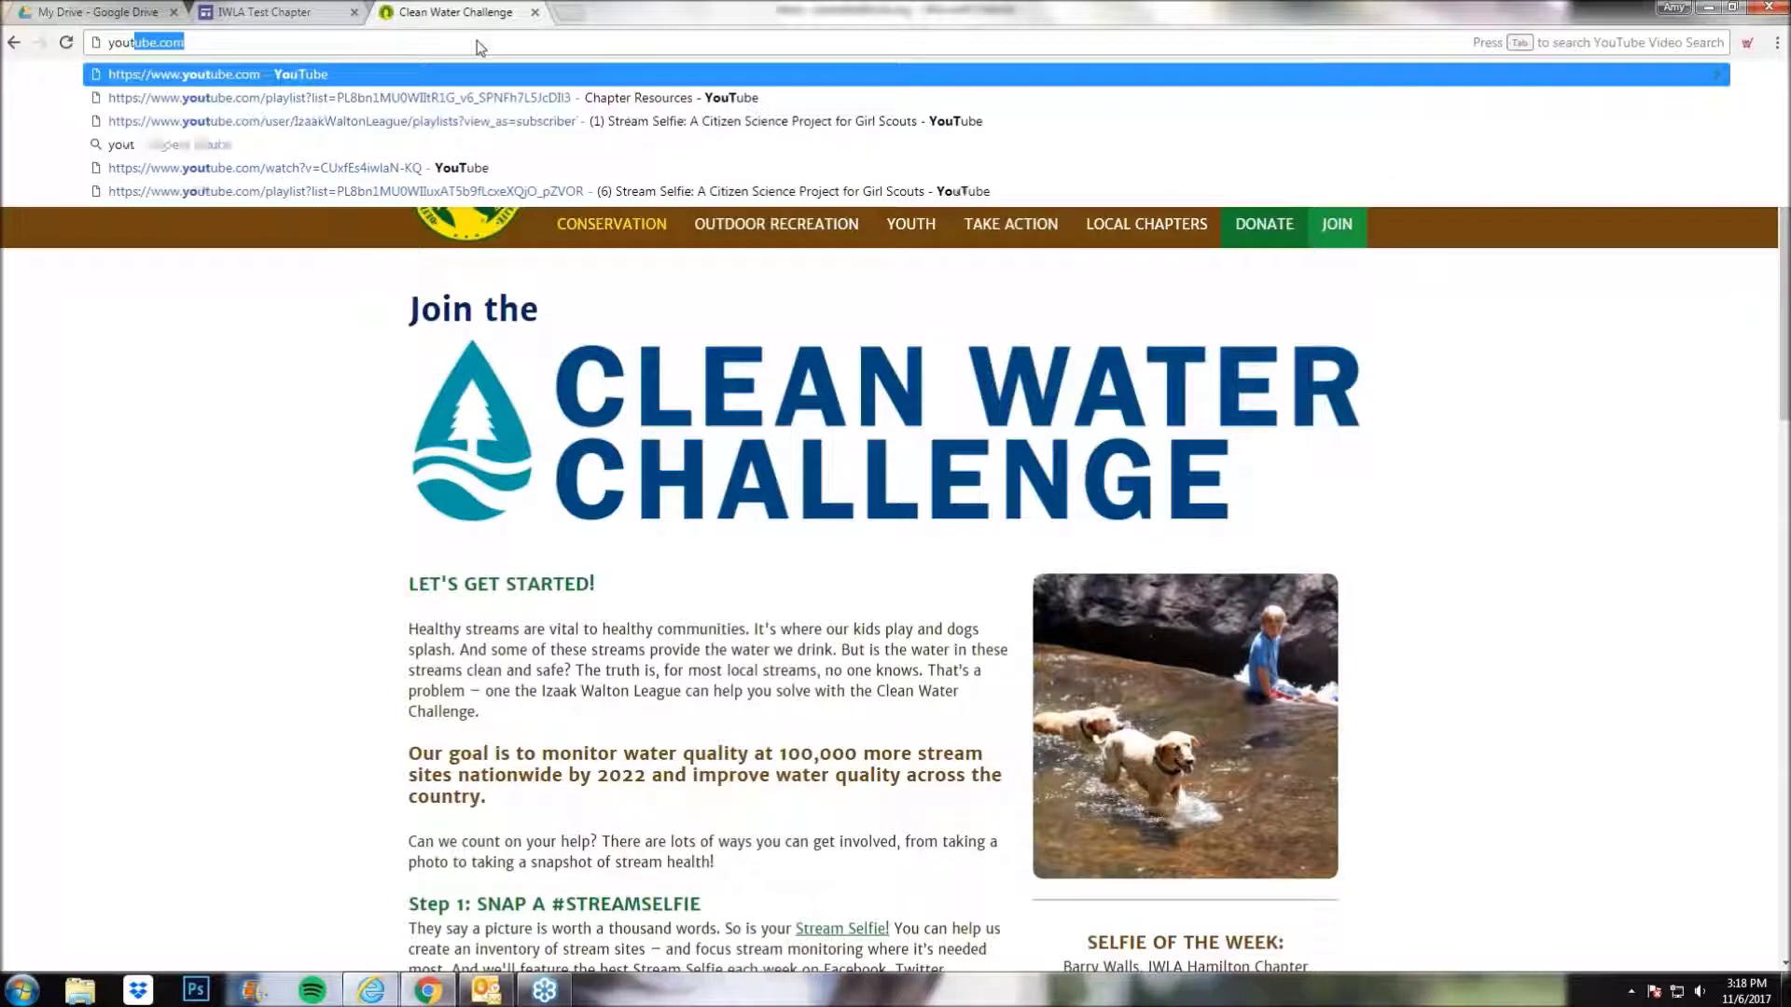
key("Return")
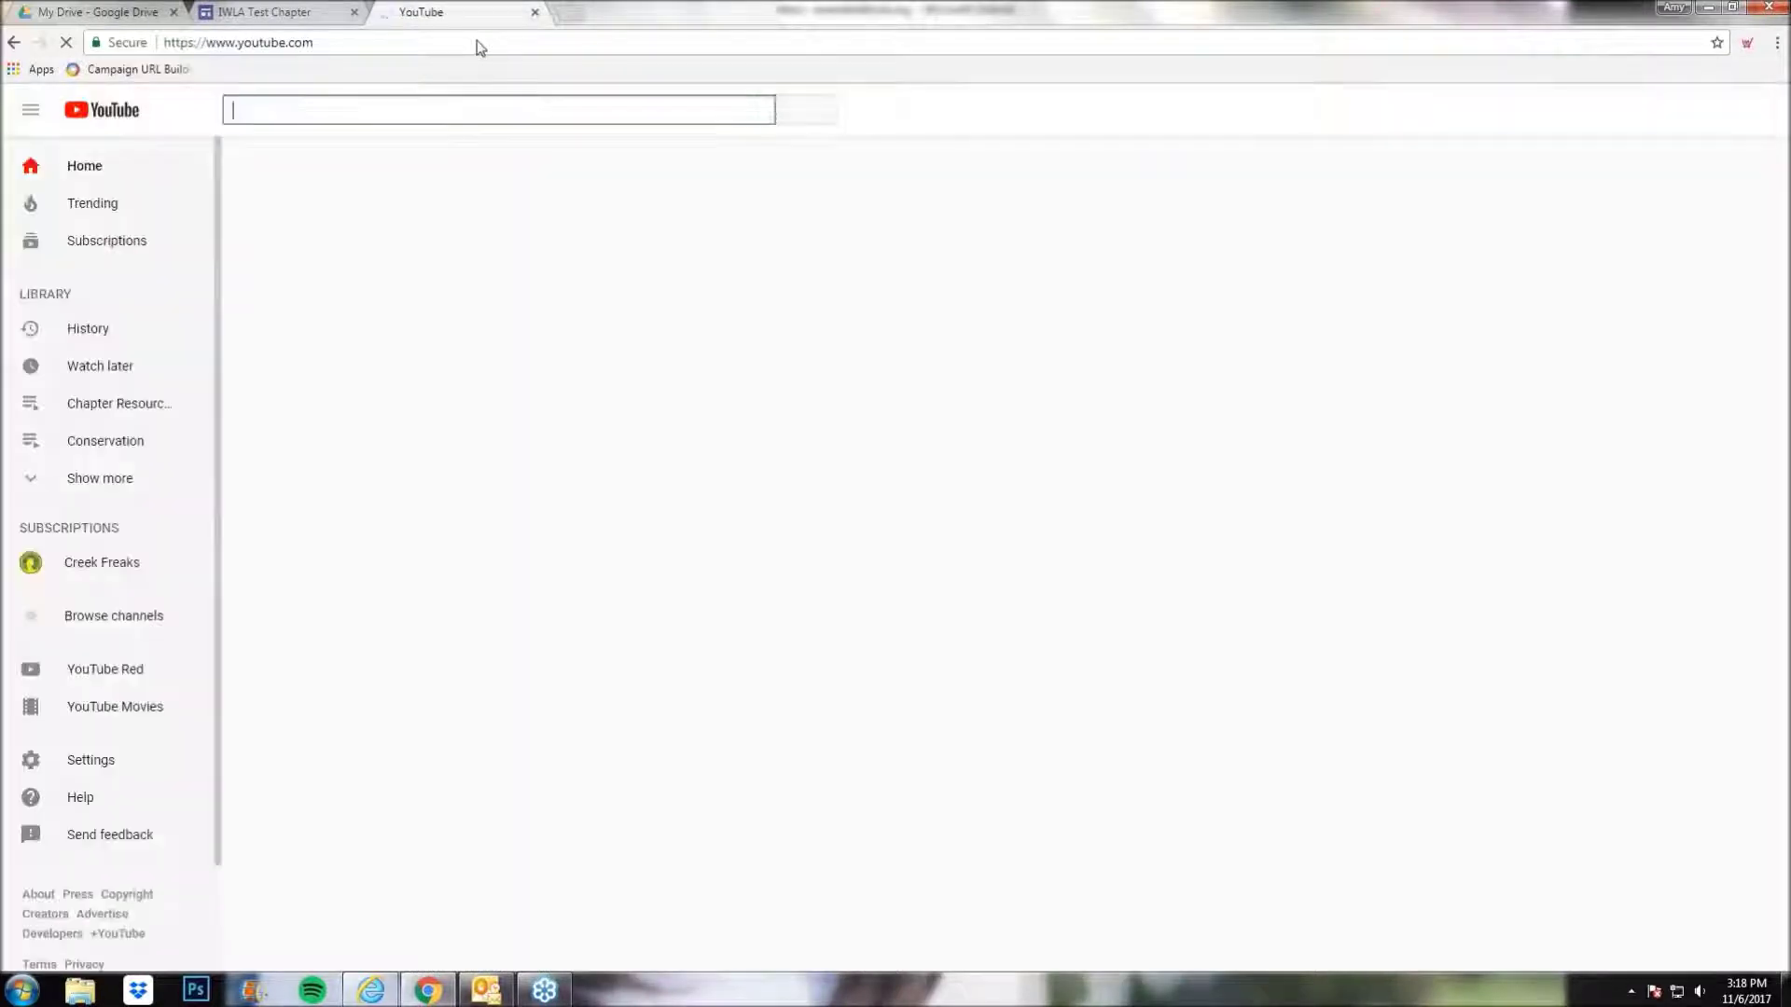
- Search YouTube for "izaal walton league" and open the "About Izaak Walton League of America" video from the IzaakWaltonLeague channel
left_click(501, 109)
type("izaal wa")
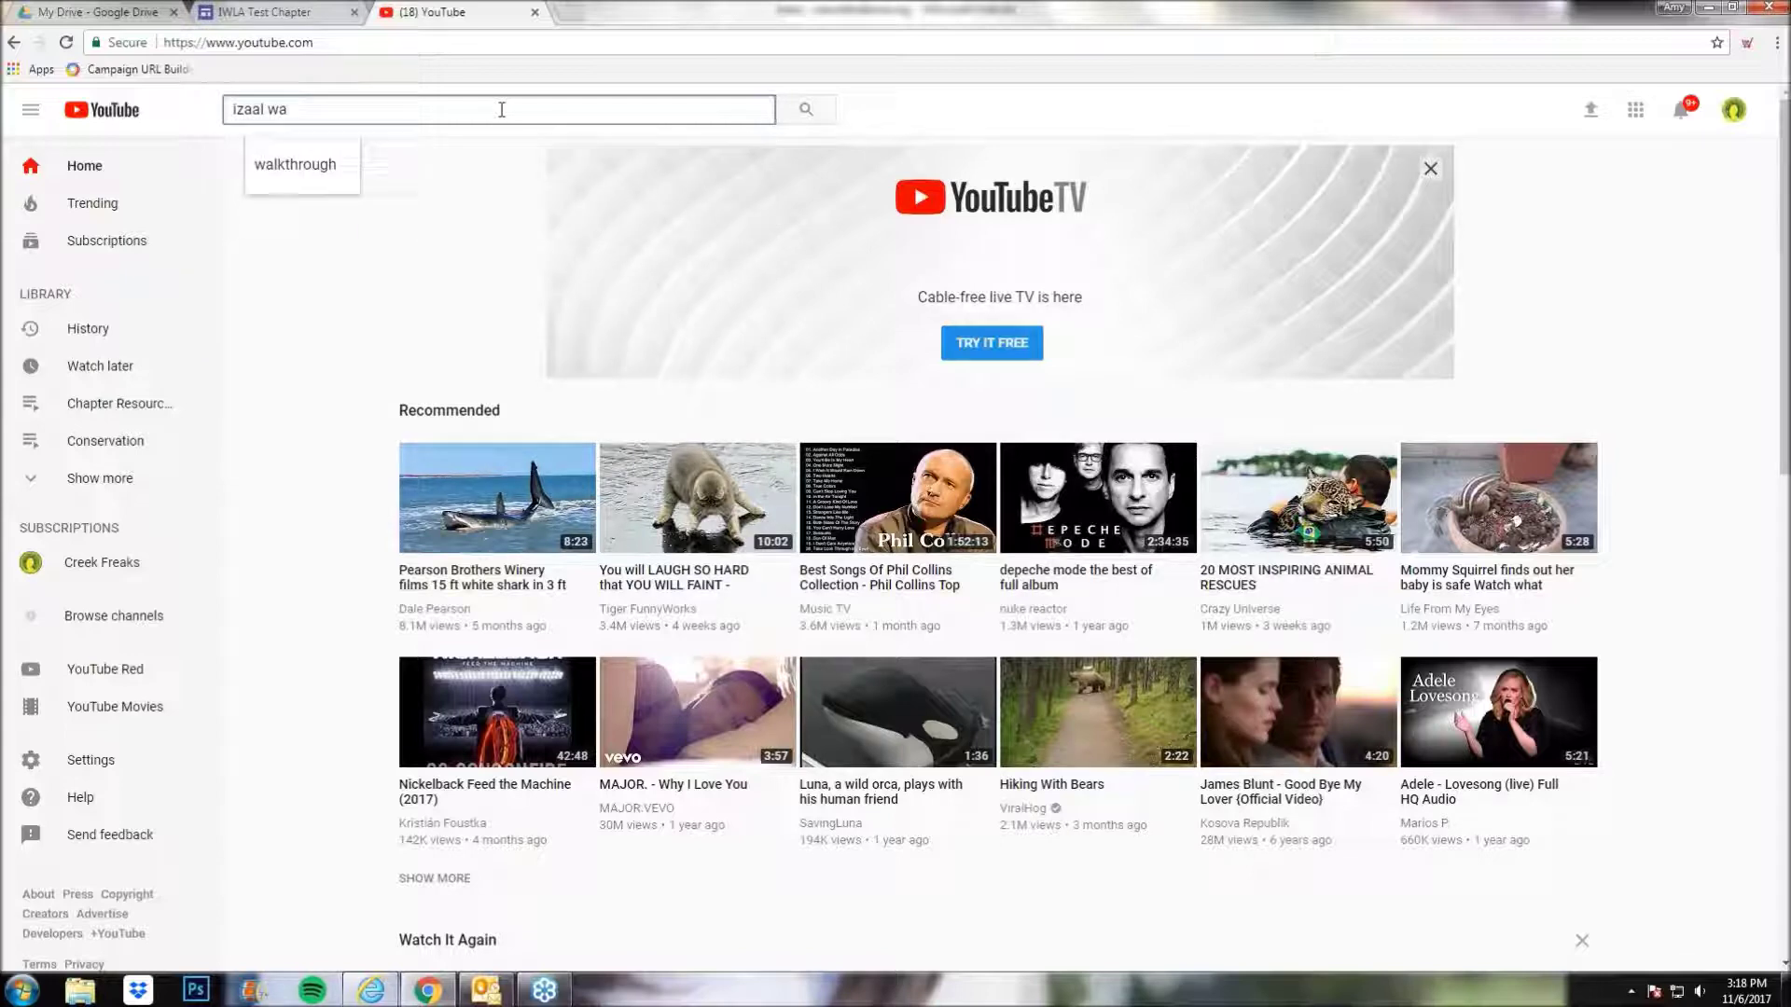
type("lton league")
key("Return")
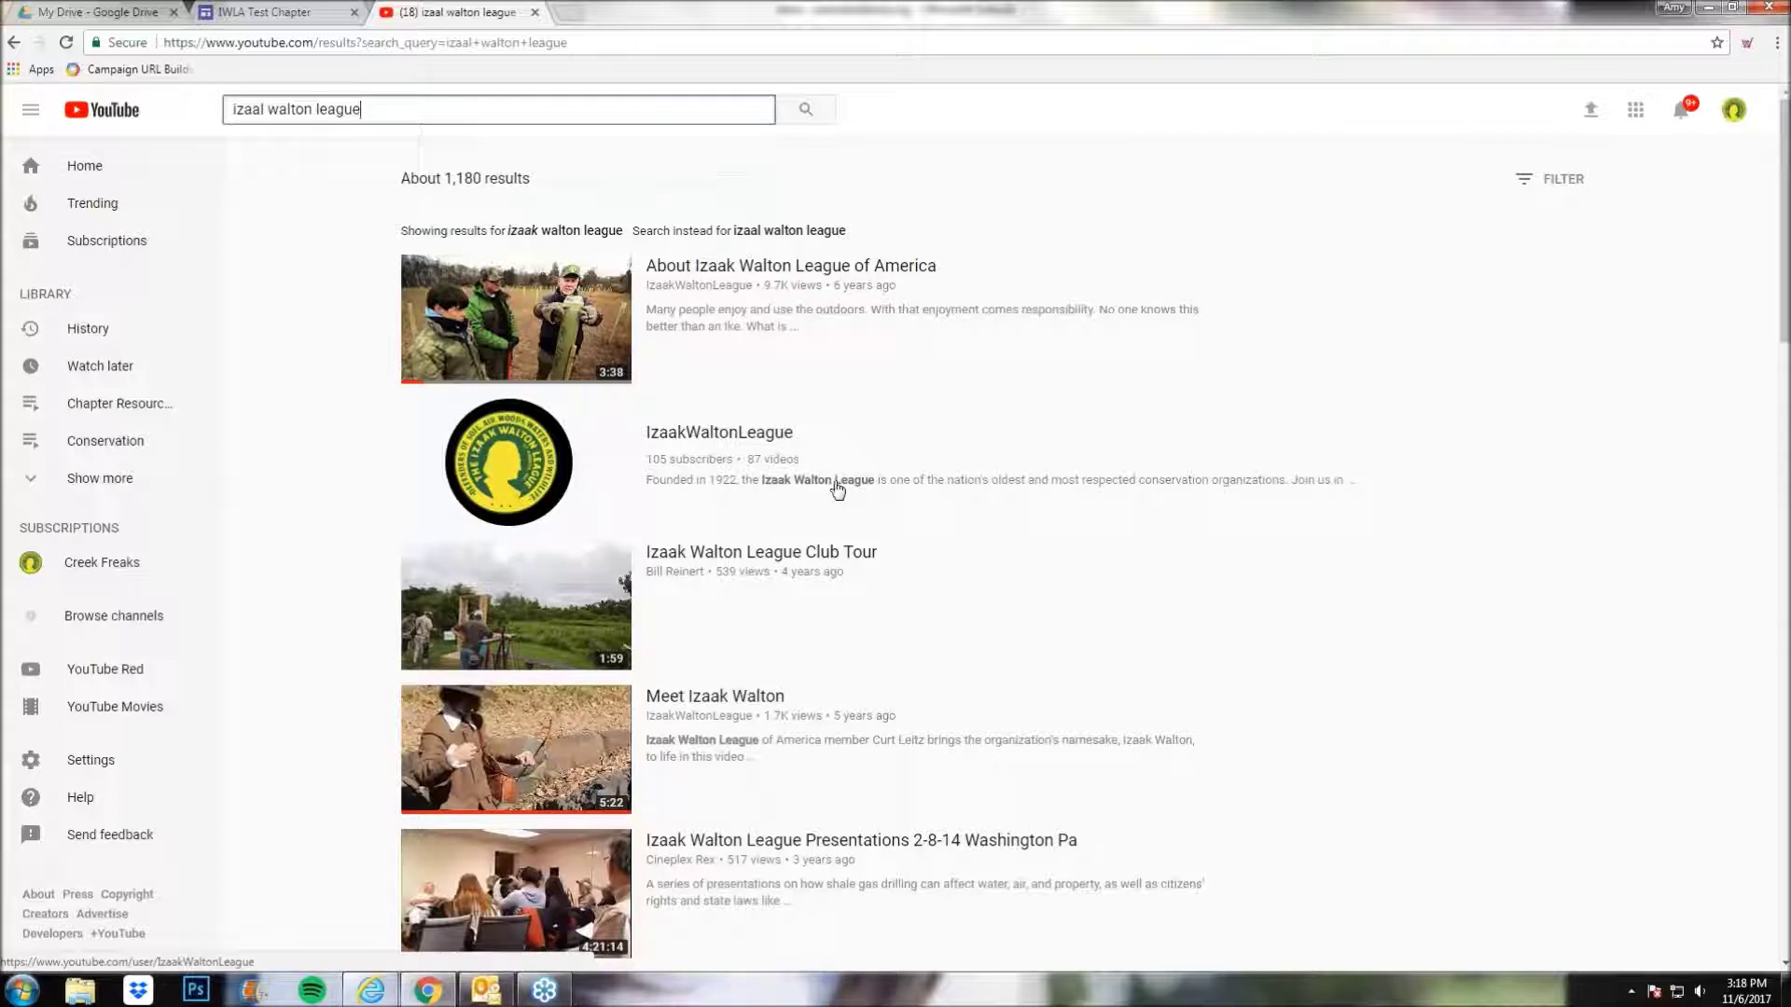
left_click(706, 438)
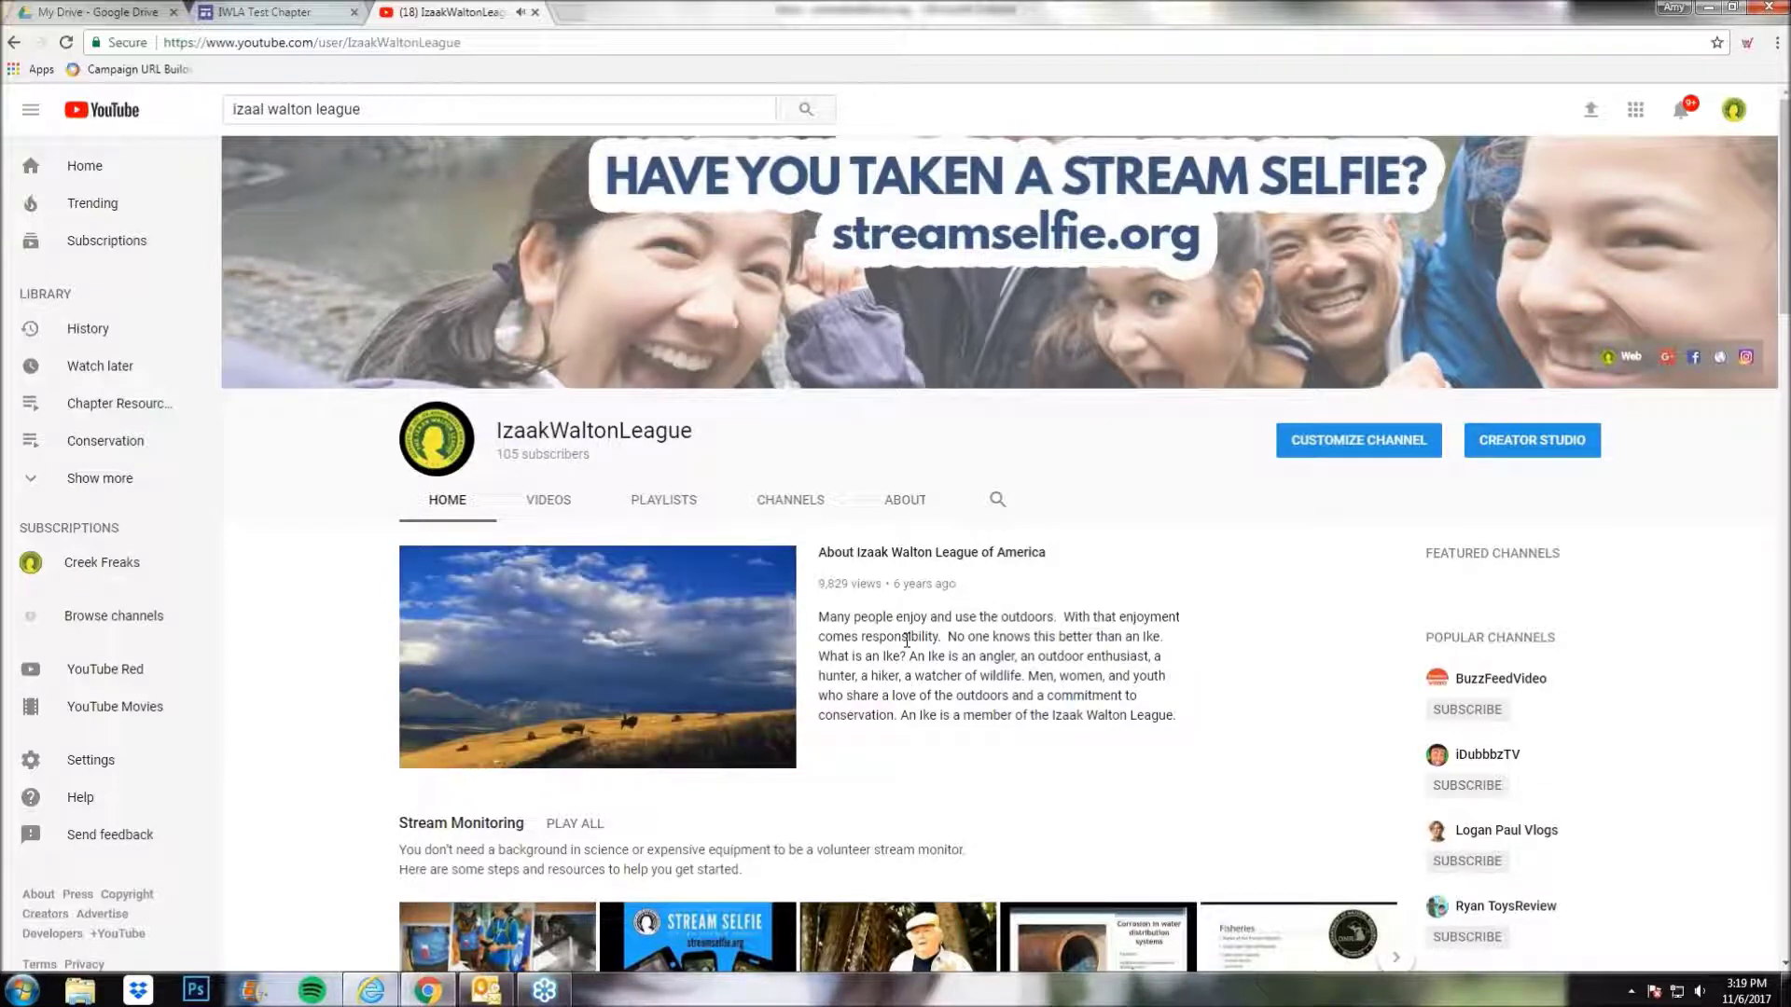
left_click(898, 564)
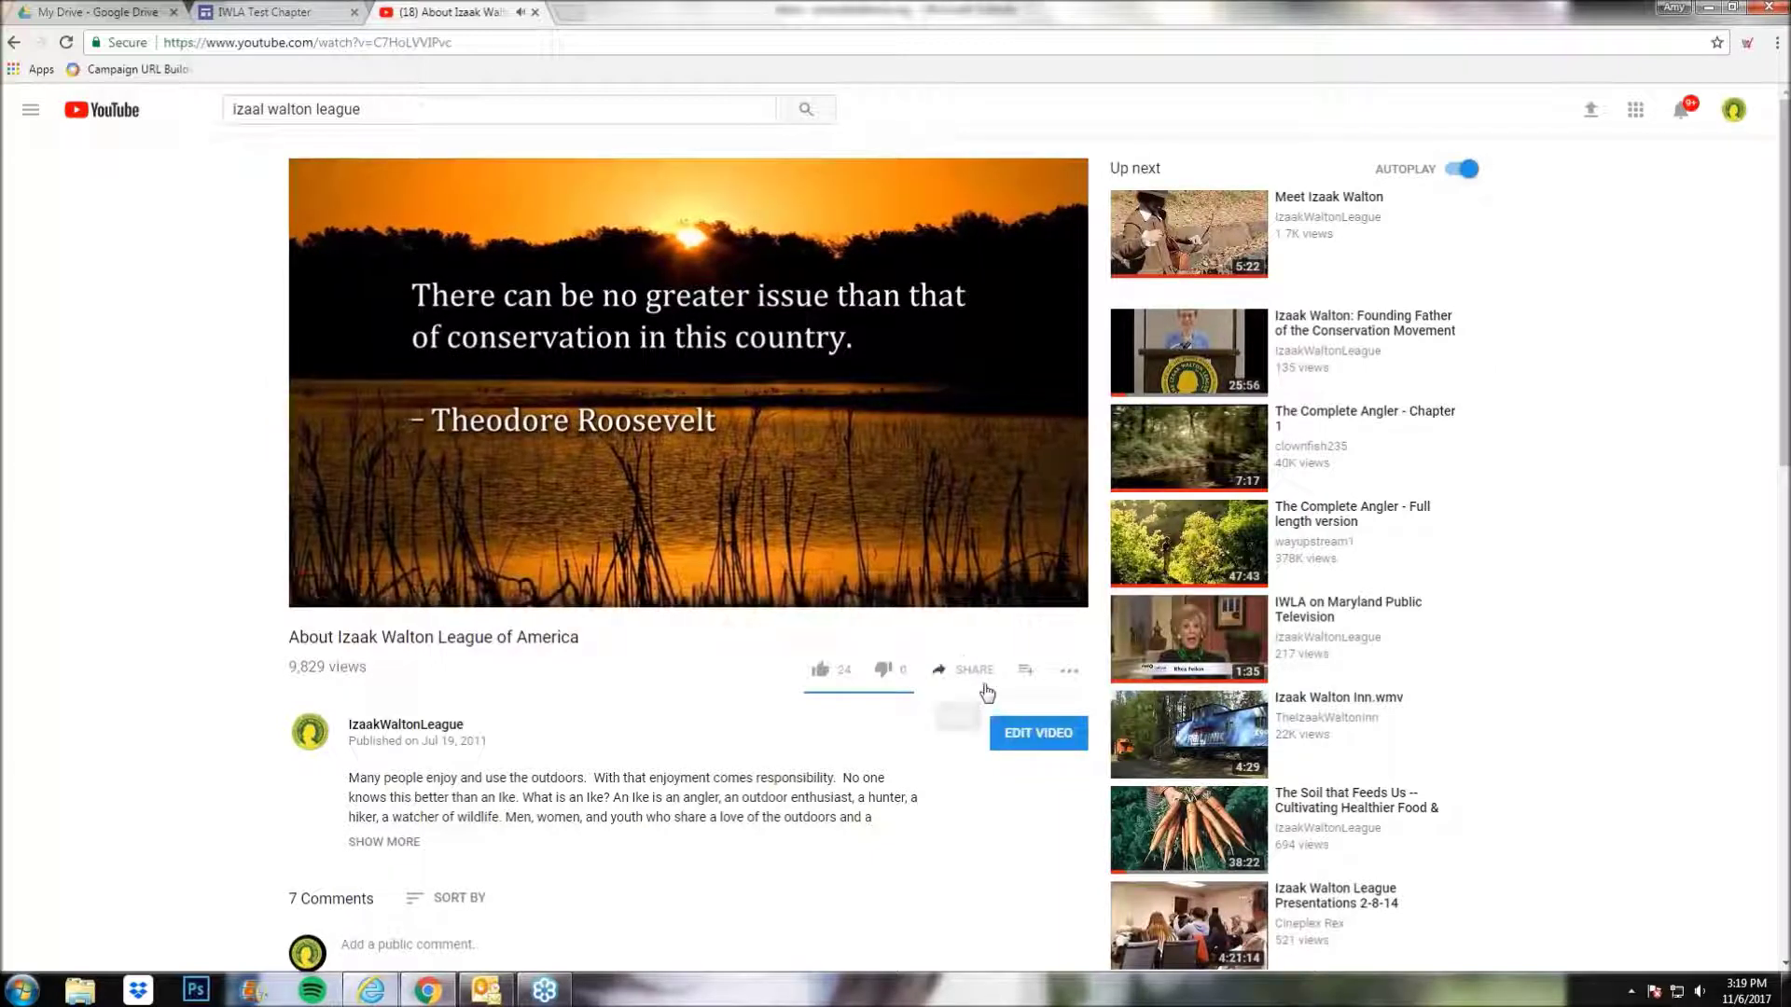
- Open the share options of the "About Izaak Walton League of America" video and copy its short youtu.be link
left_click(470, 42)
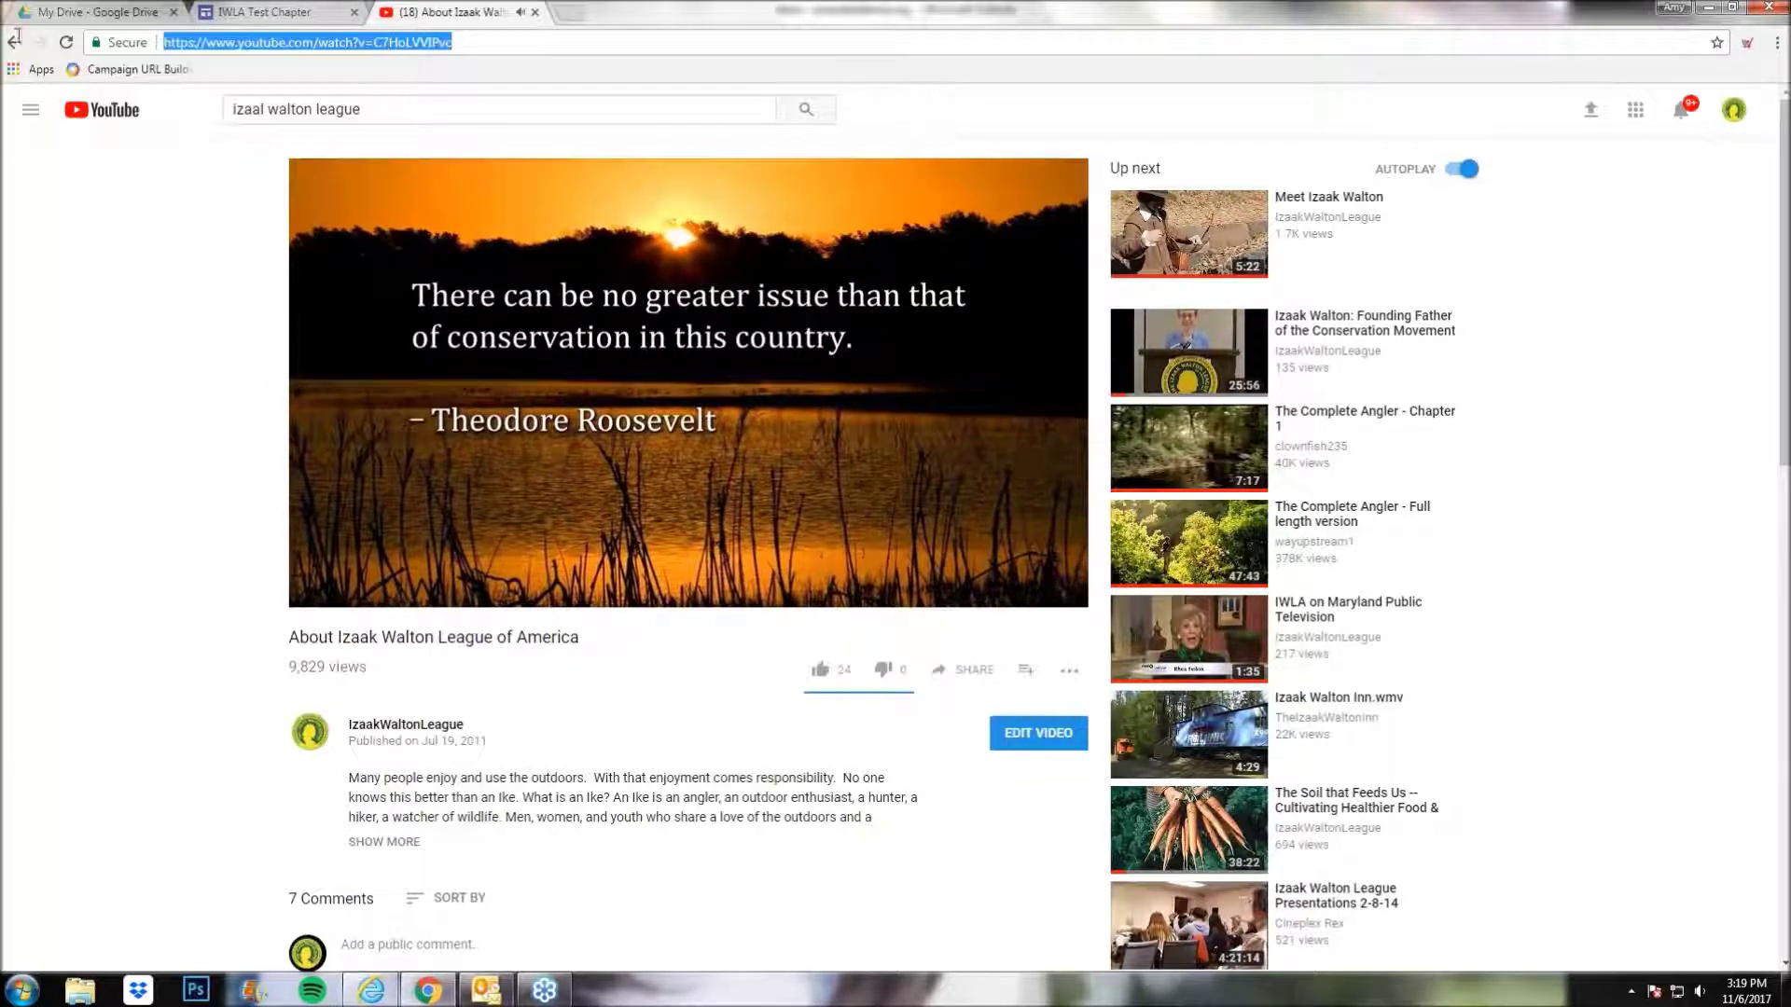
left_click(979, 677)
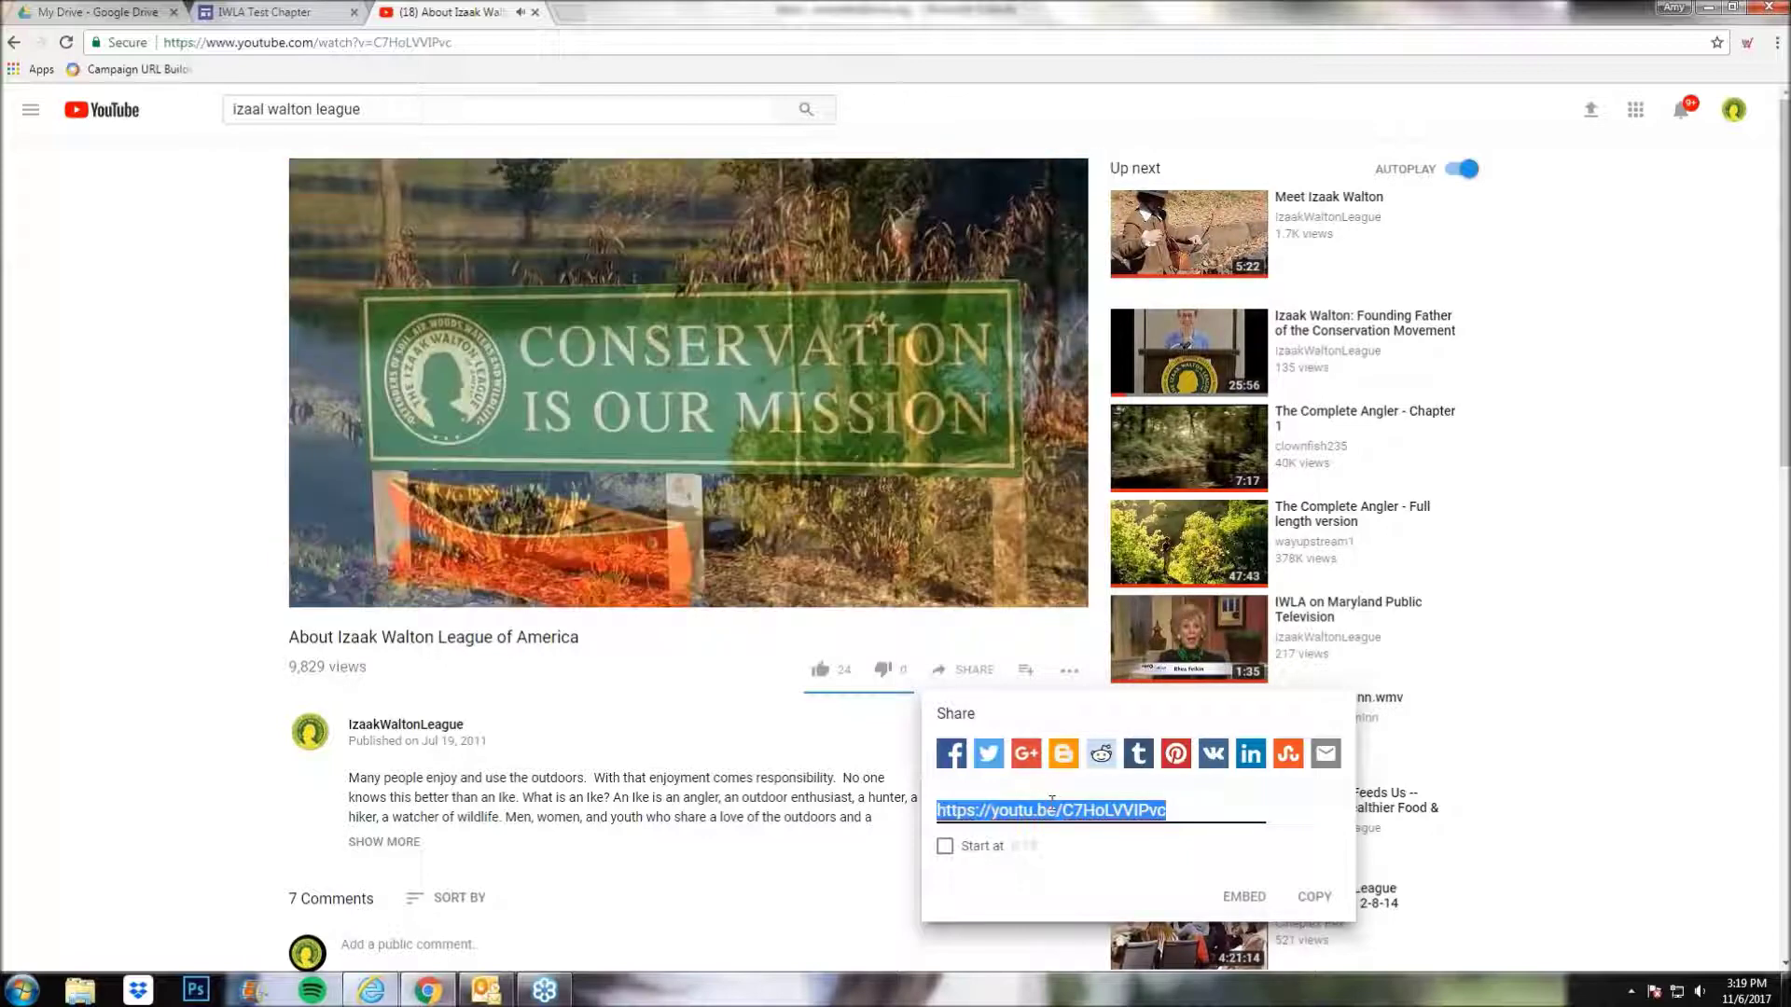
left_click(308, 42)
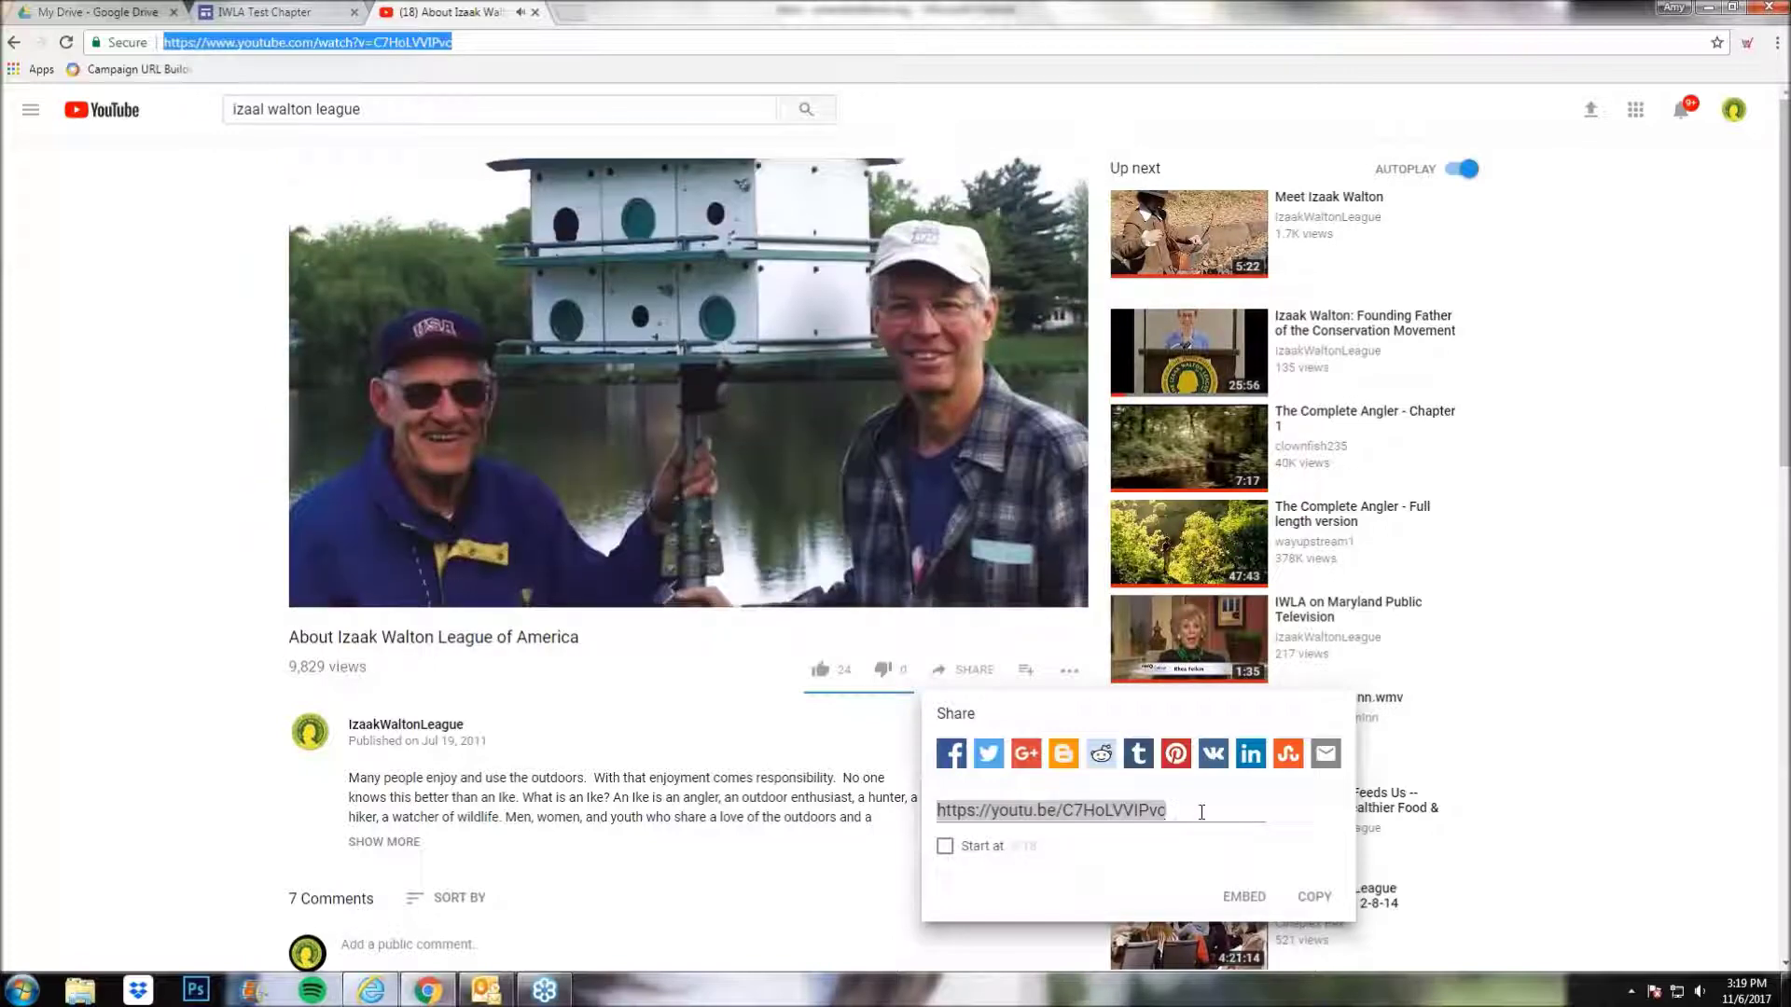
left_click(1202, 812)
left_click(1003, 812)
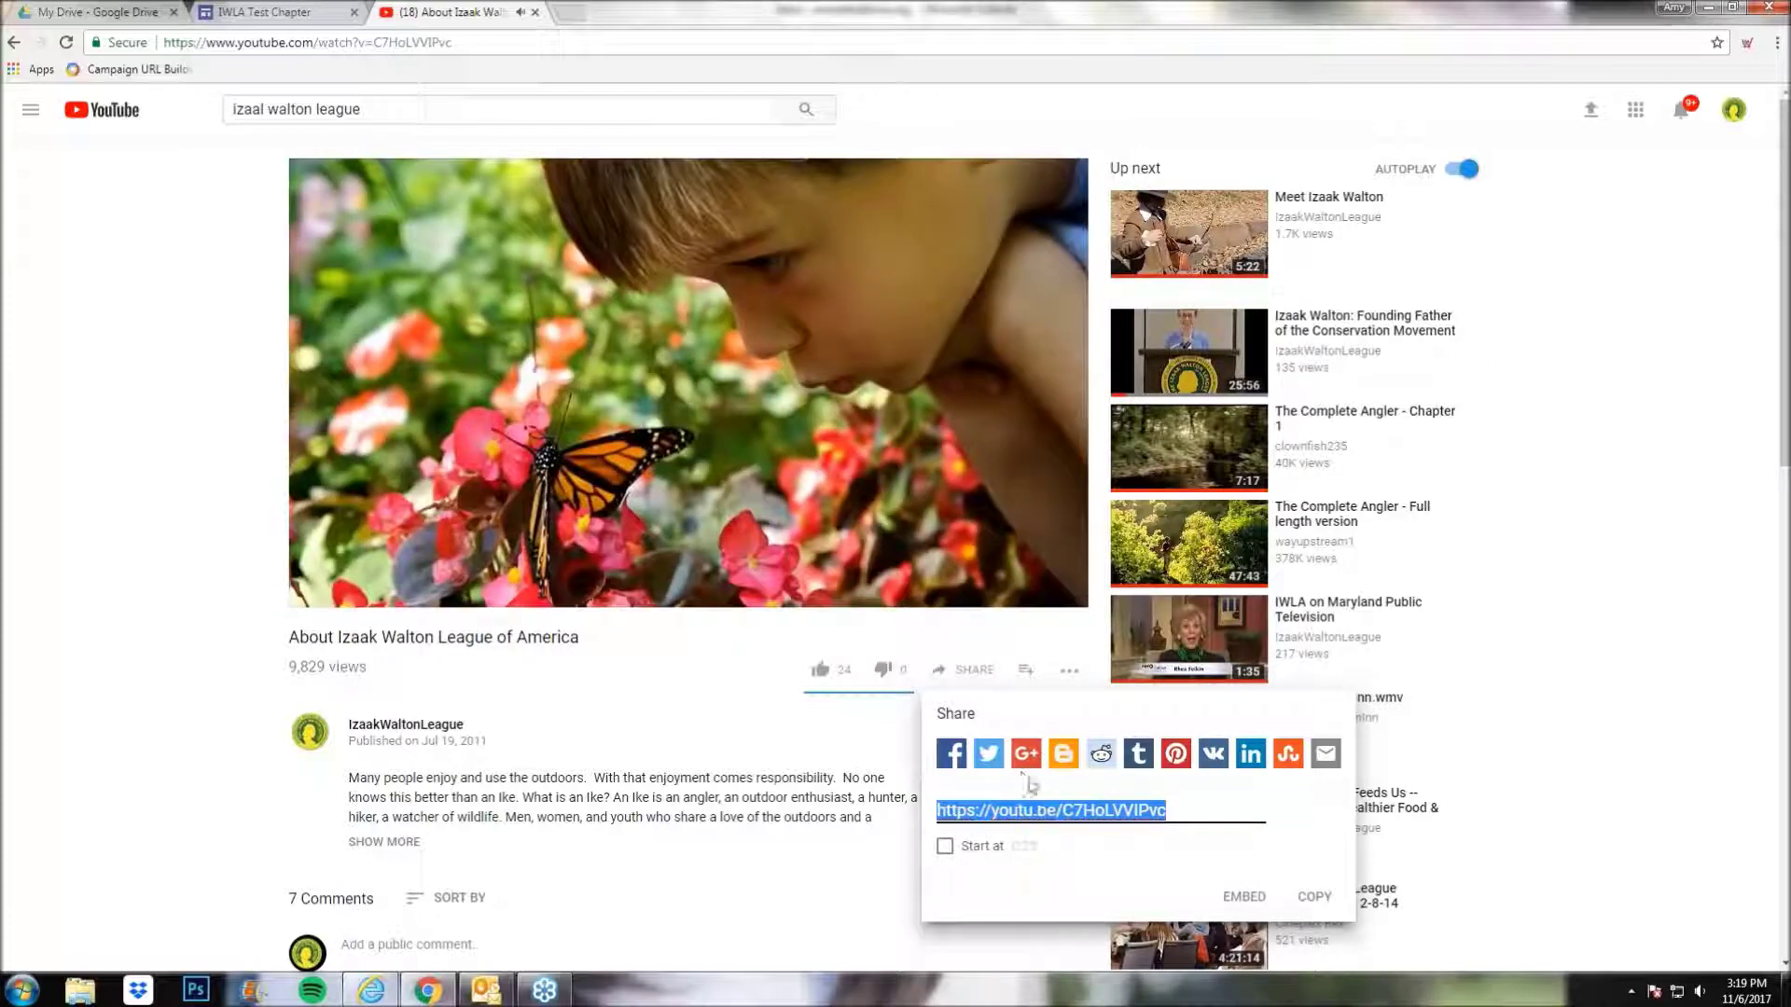
left_click(273, 13)
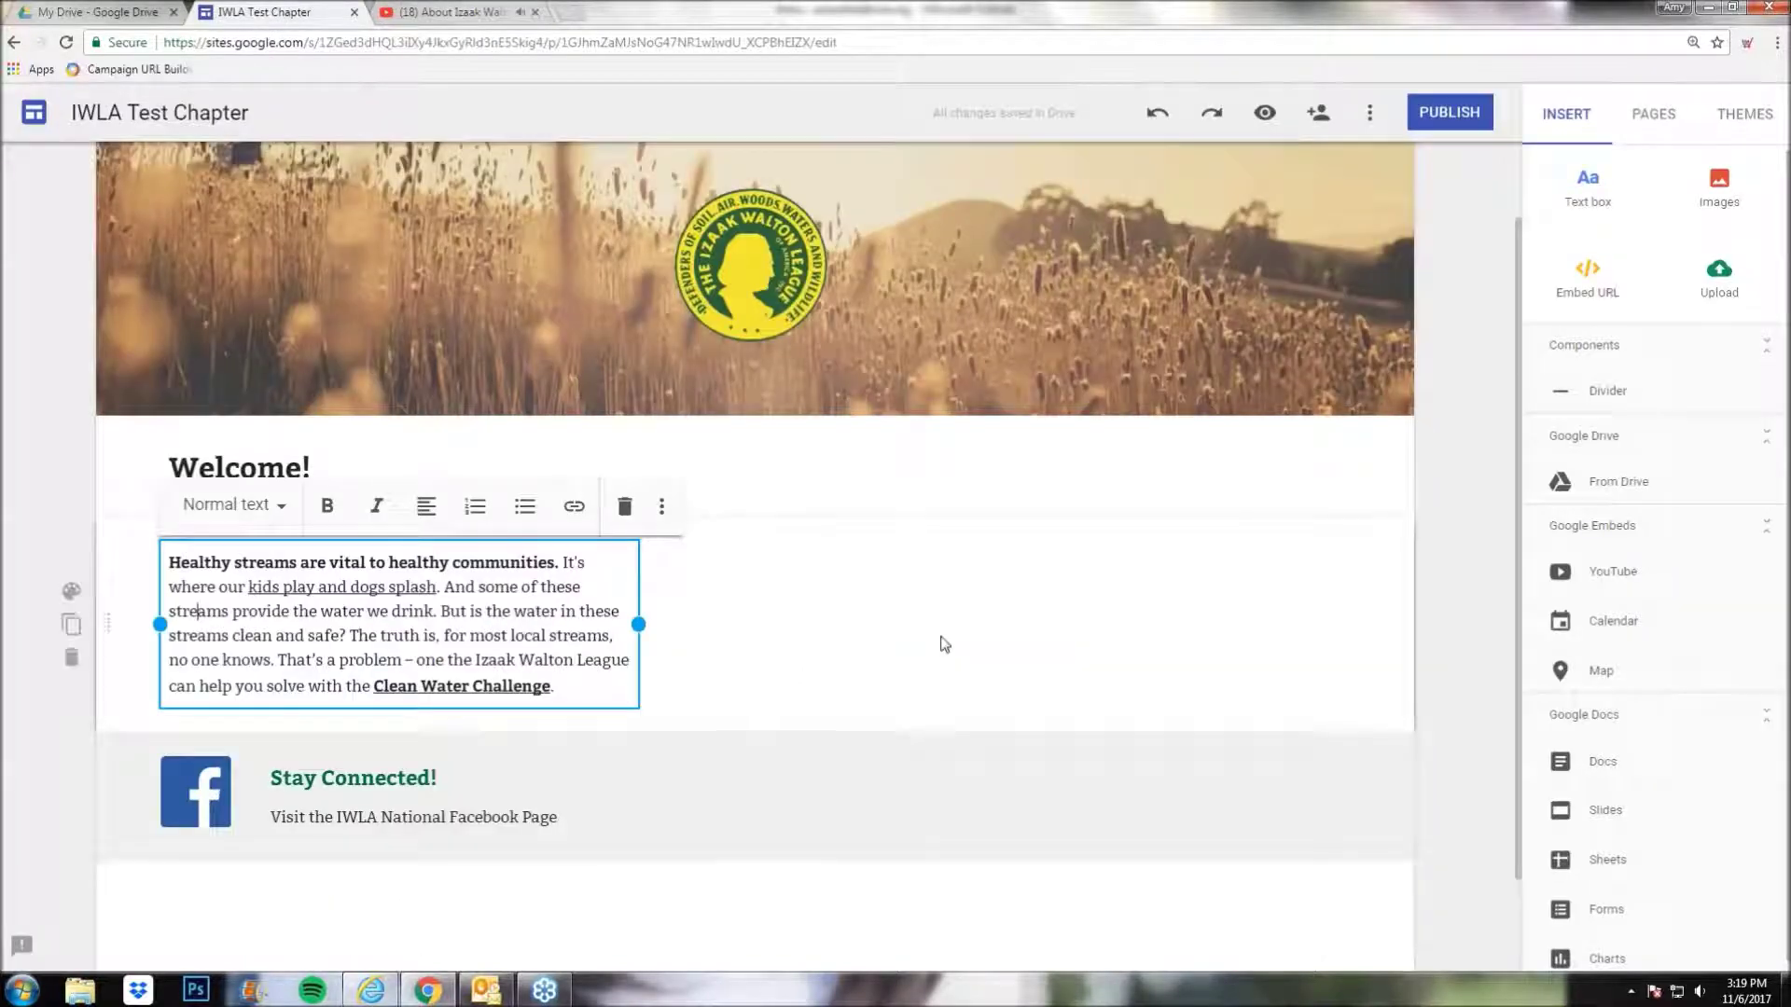
left_click(942, 641)
left_click(1621, 585)
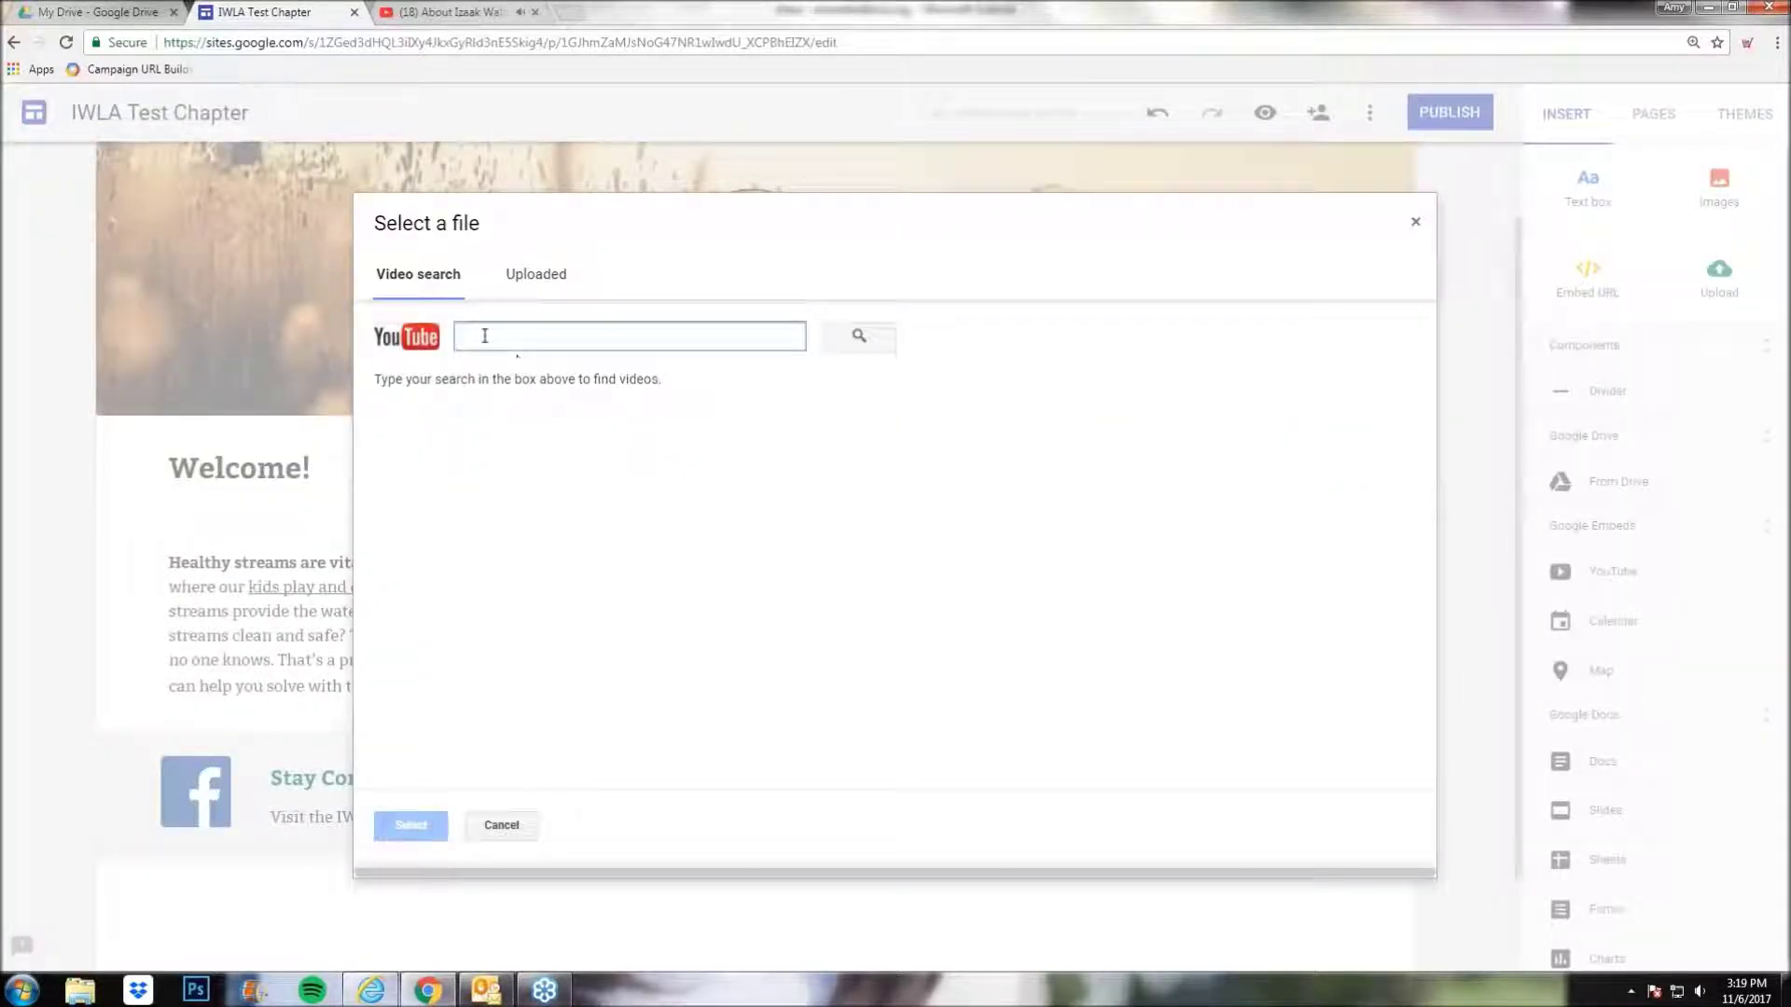
type("https://youtu.be/C7HoLV7IPvc")
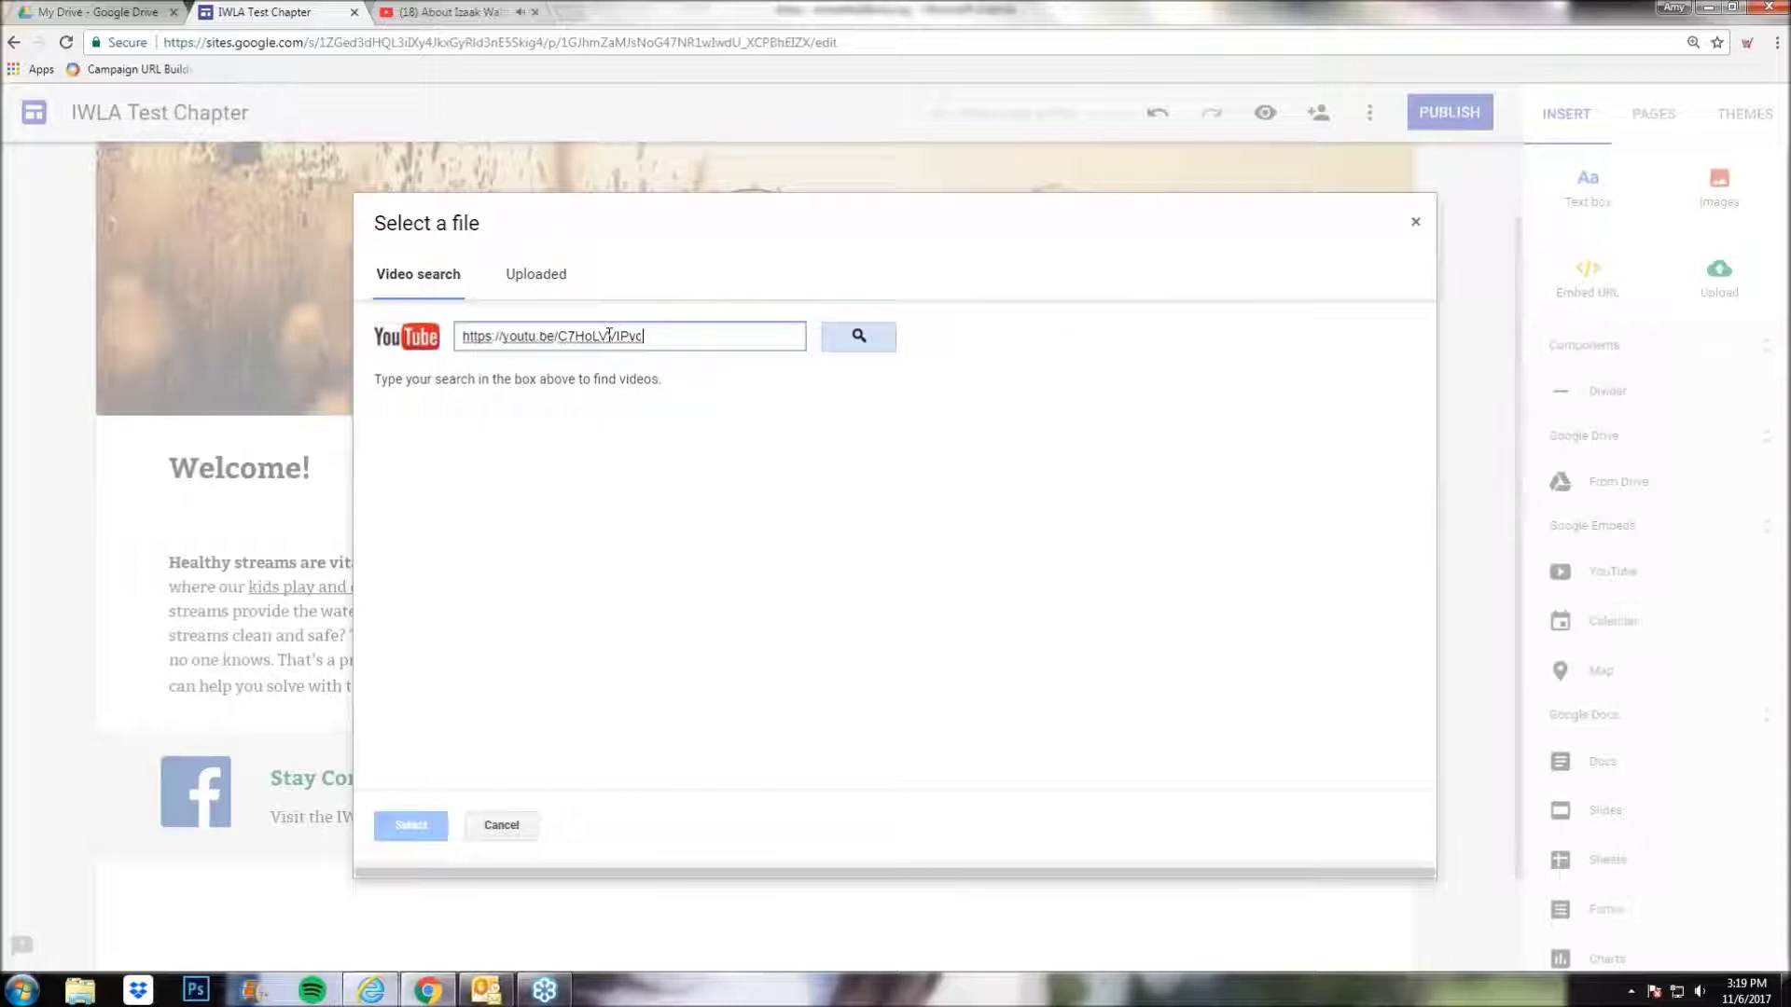
left_click(858, 340)
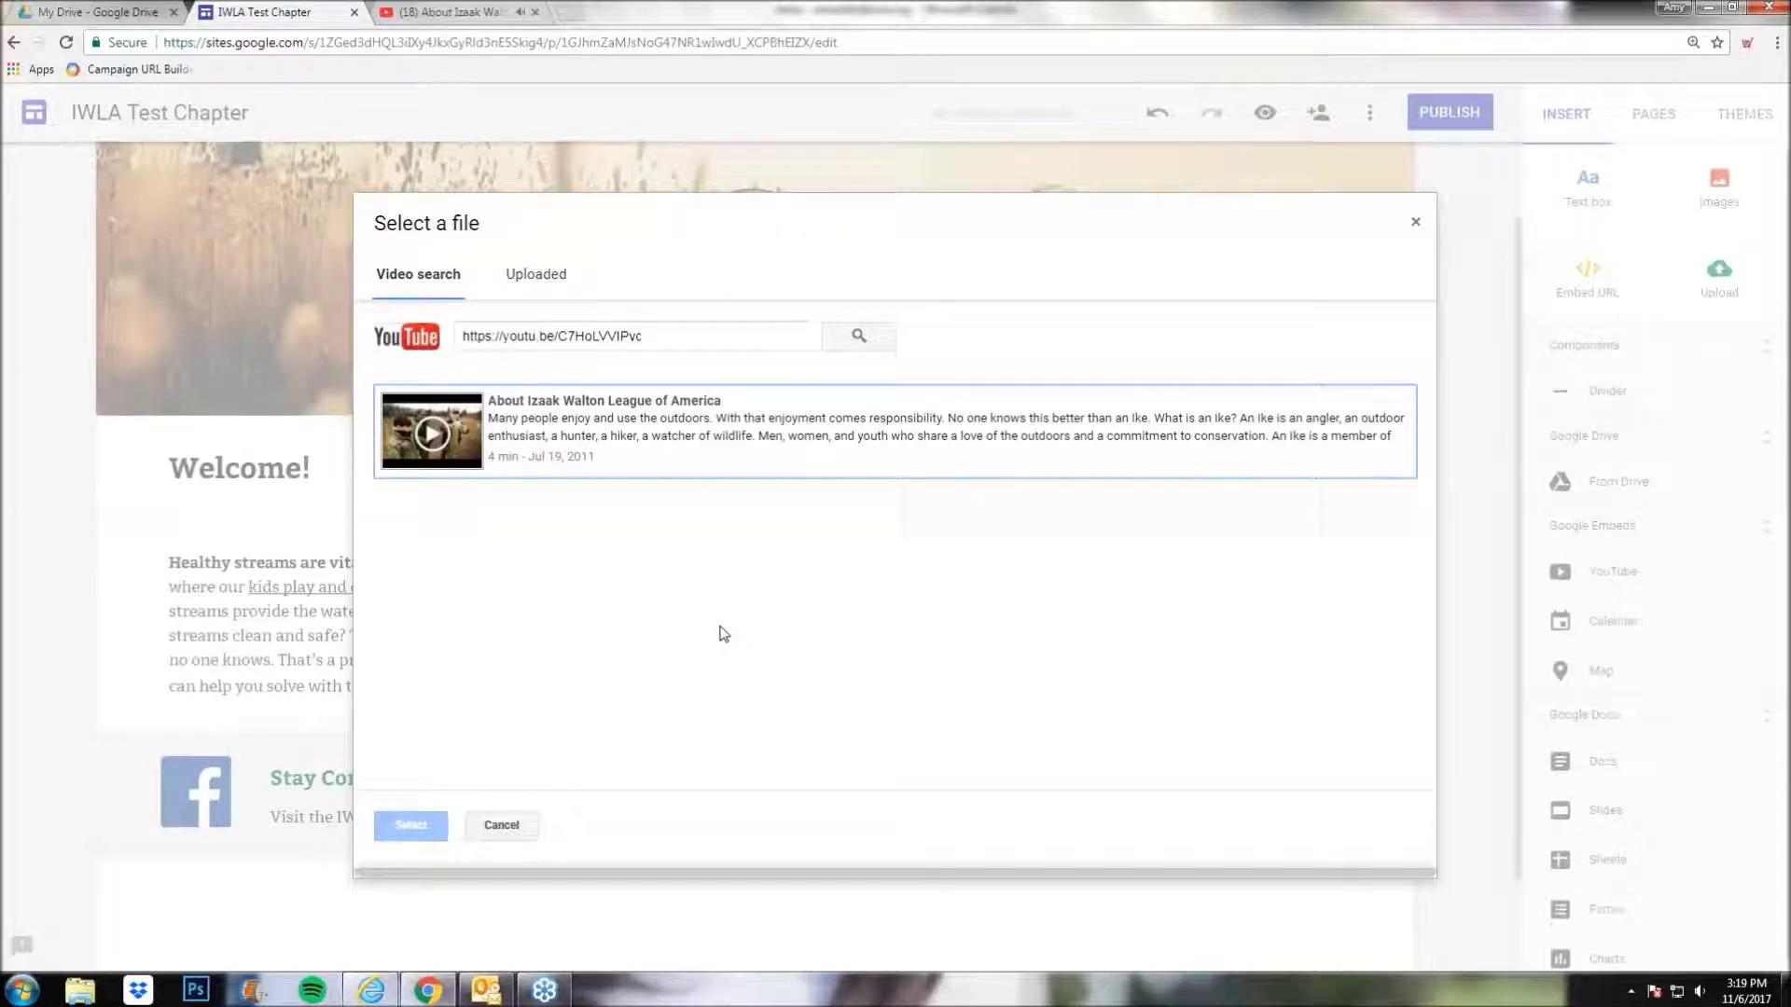
left_click(497, 442)
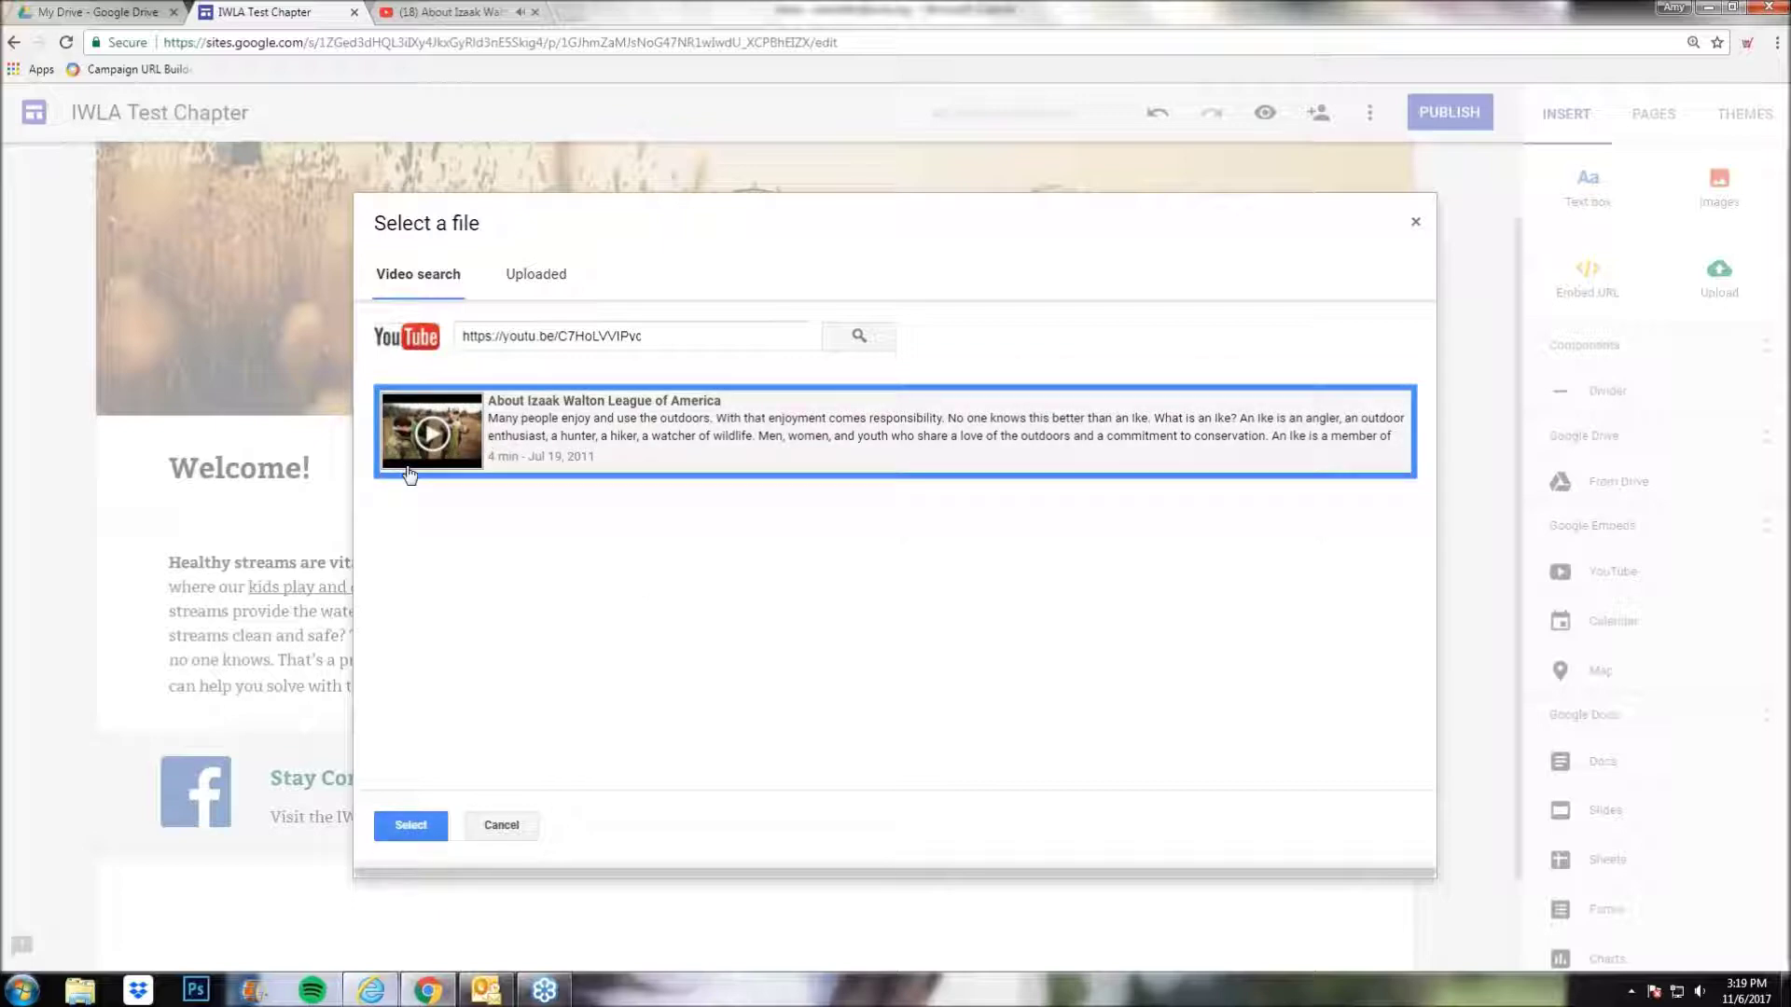
left_click(411, 826)
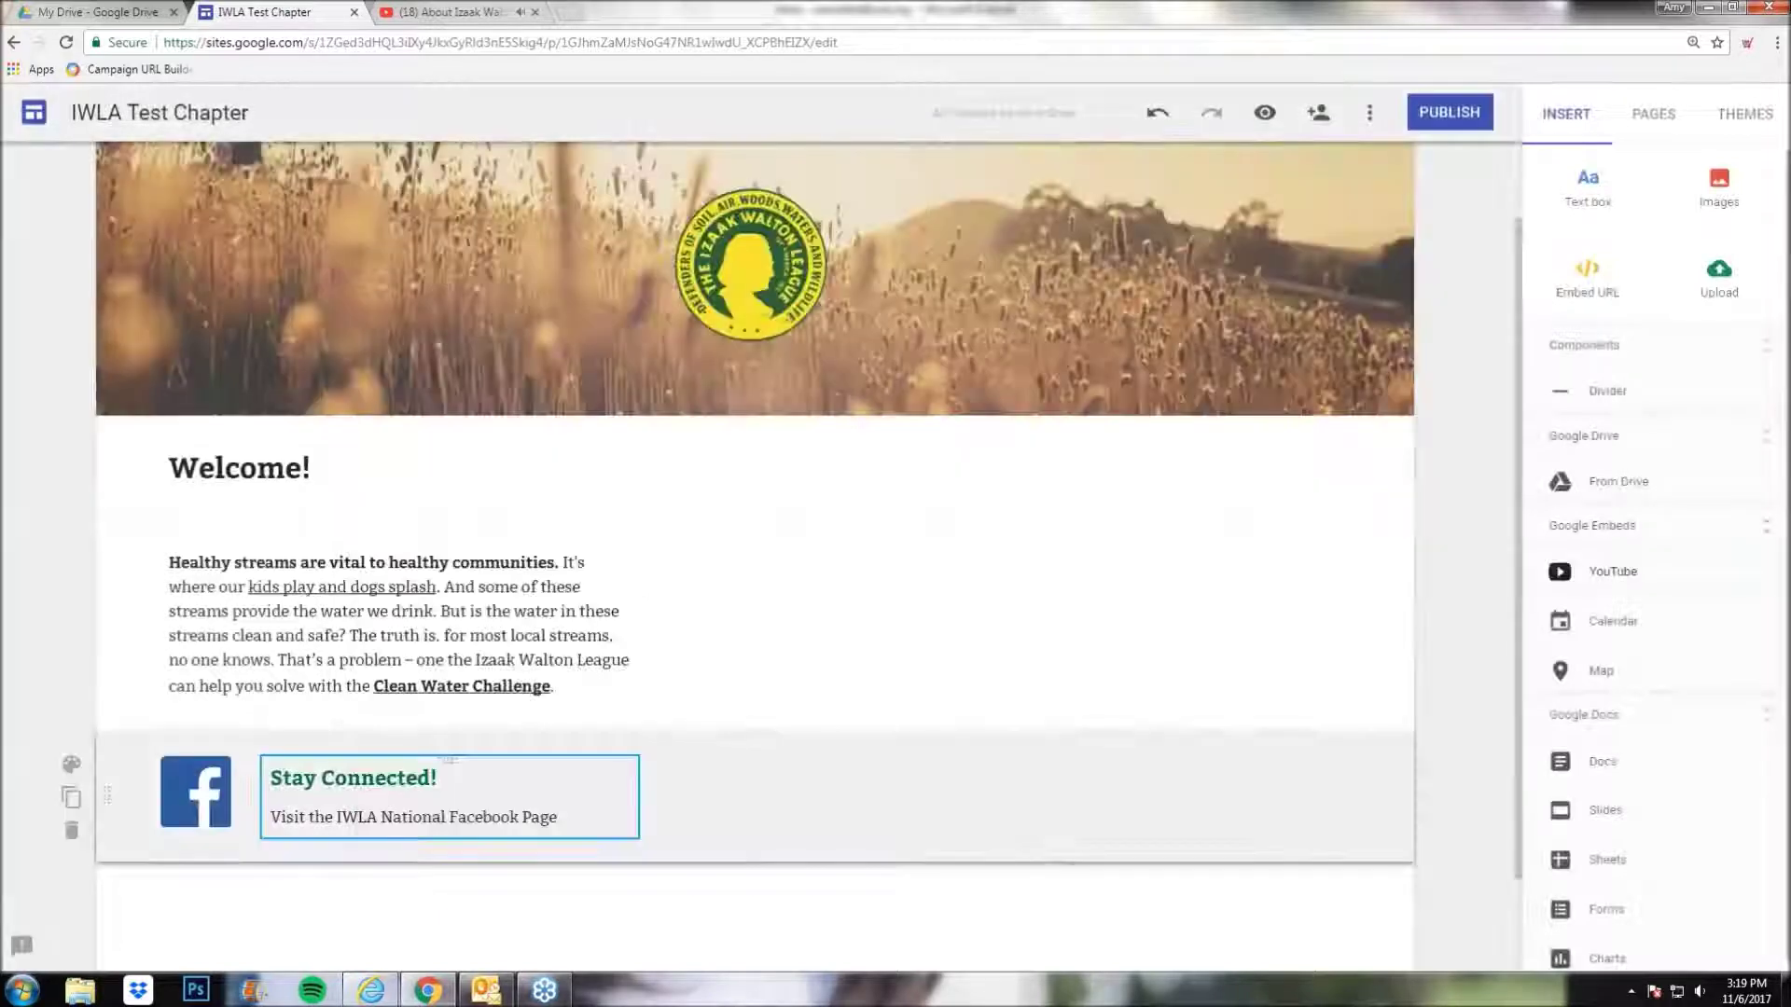
- Move the embedded video from the page's end into the free space beside the "Healthy streams" paragraph
scroll(861, 778, "up", 3)
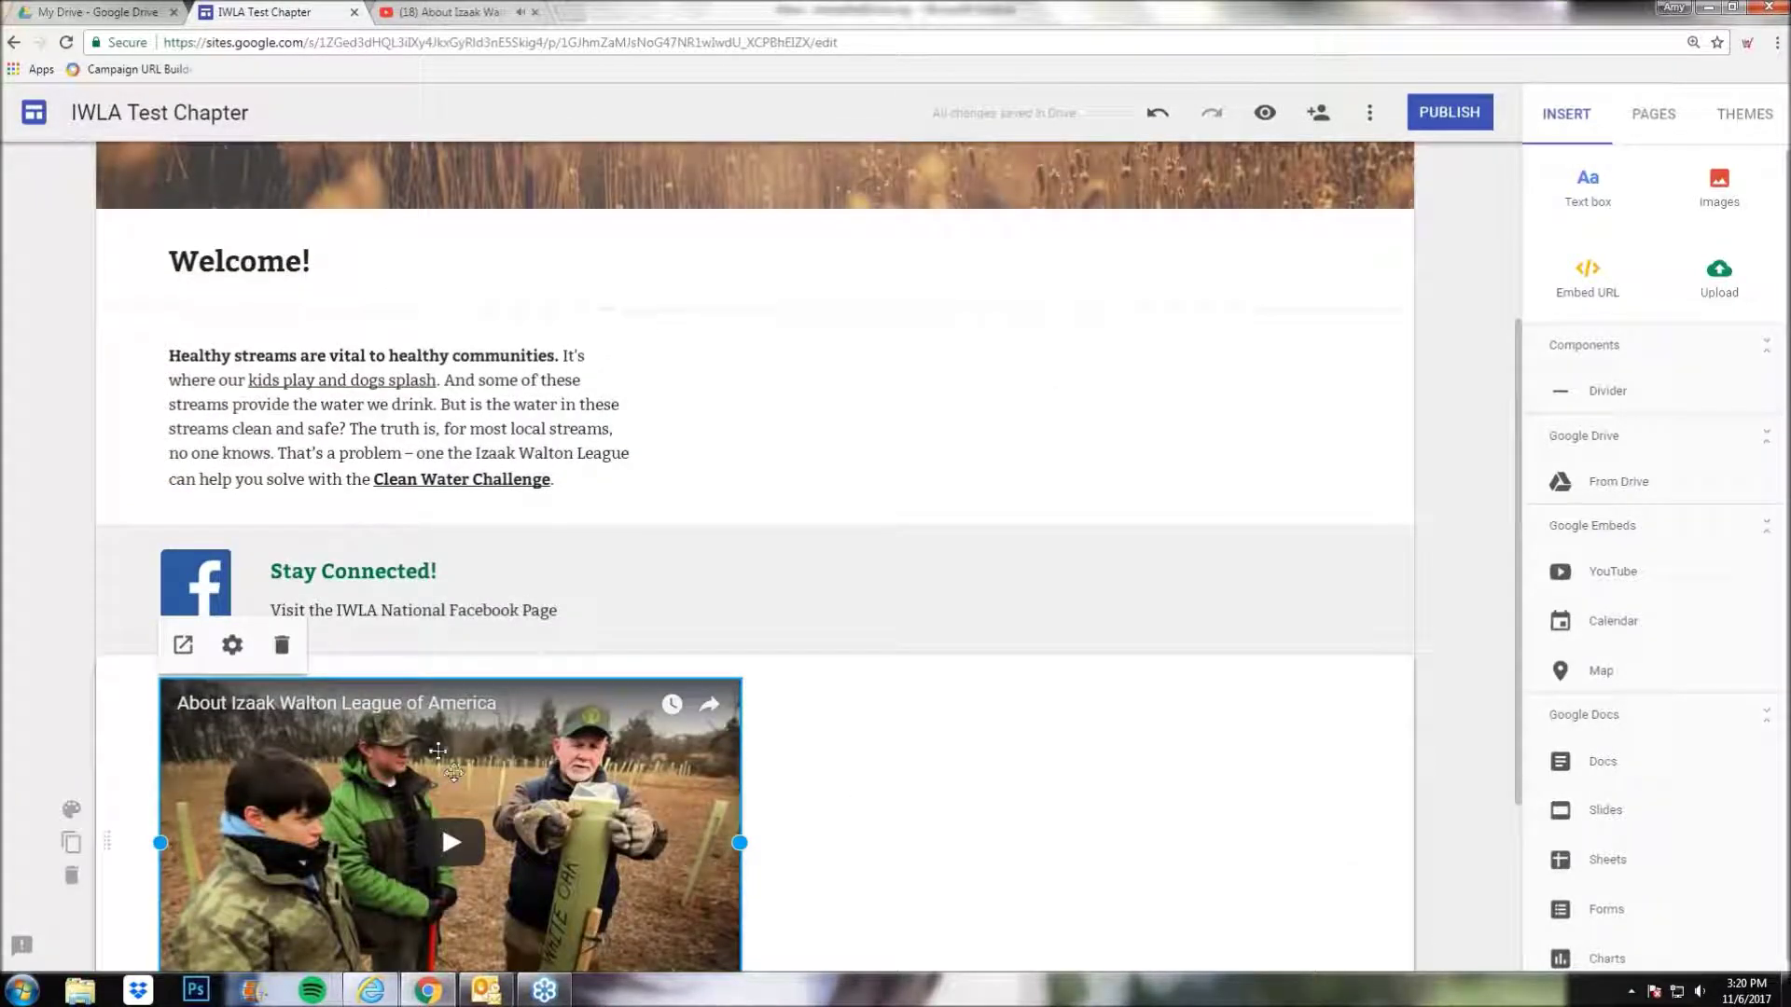
left_click_drag(450, 762, 992, 395)
left_click(1128, 546)
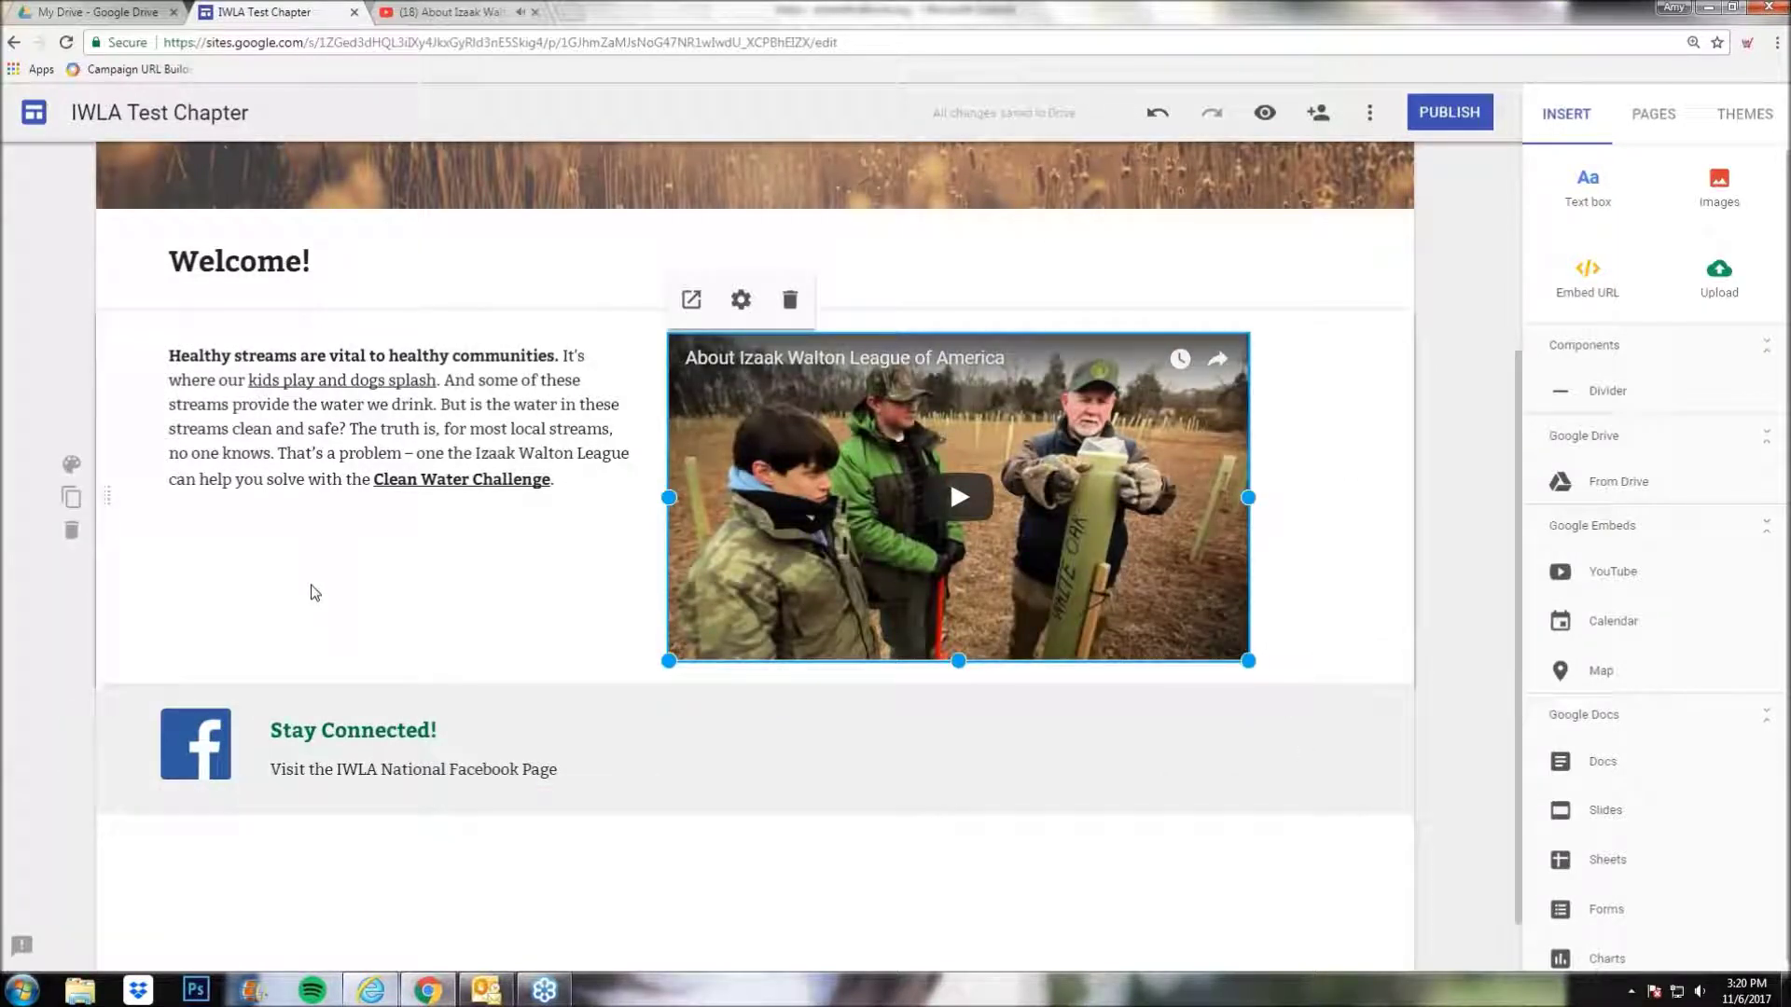
left_click(572, 623)
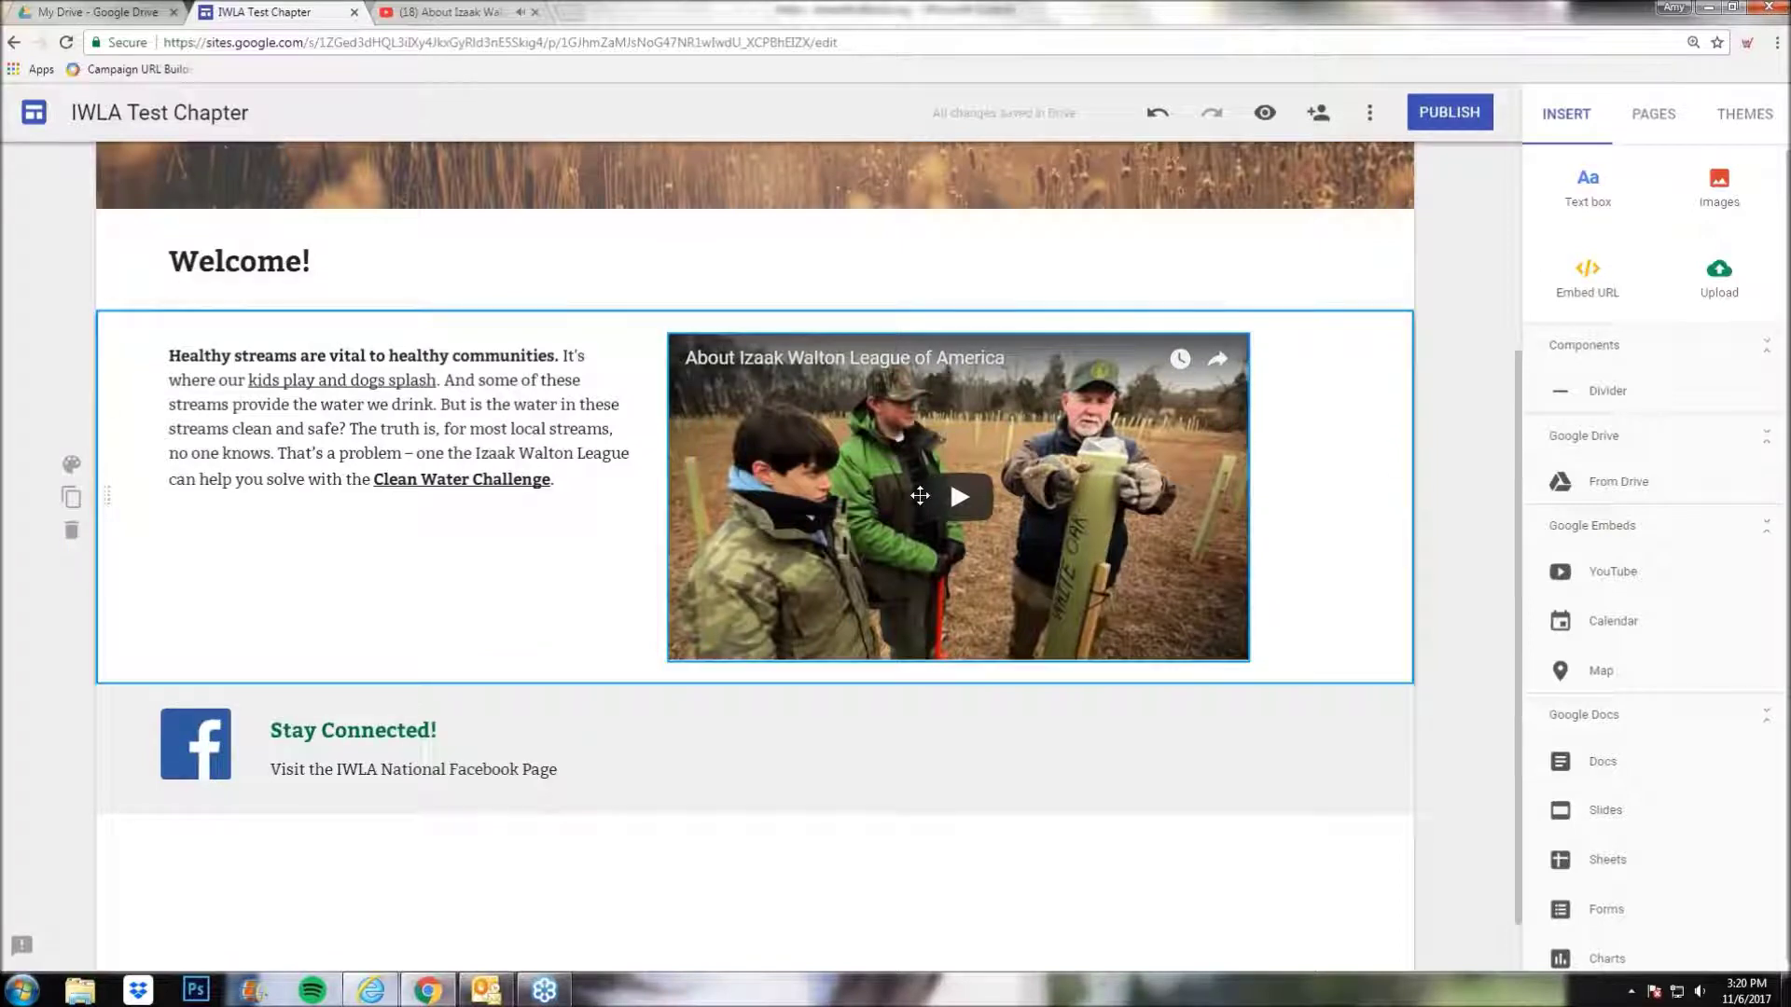
- Shrink the video to about a fifth of the page width and place it against the section's right edge
left_click(920, 496)
left_click_drag(1116, 571, 950, 596)
left_click_drag(872, 431, 1170, 422)
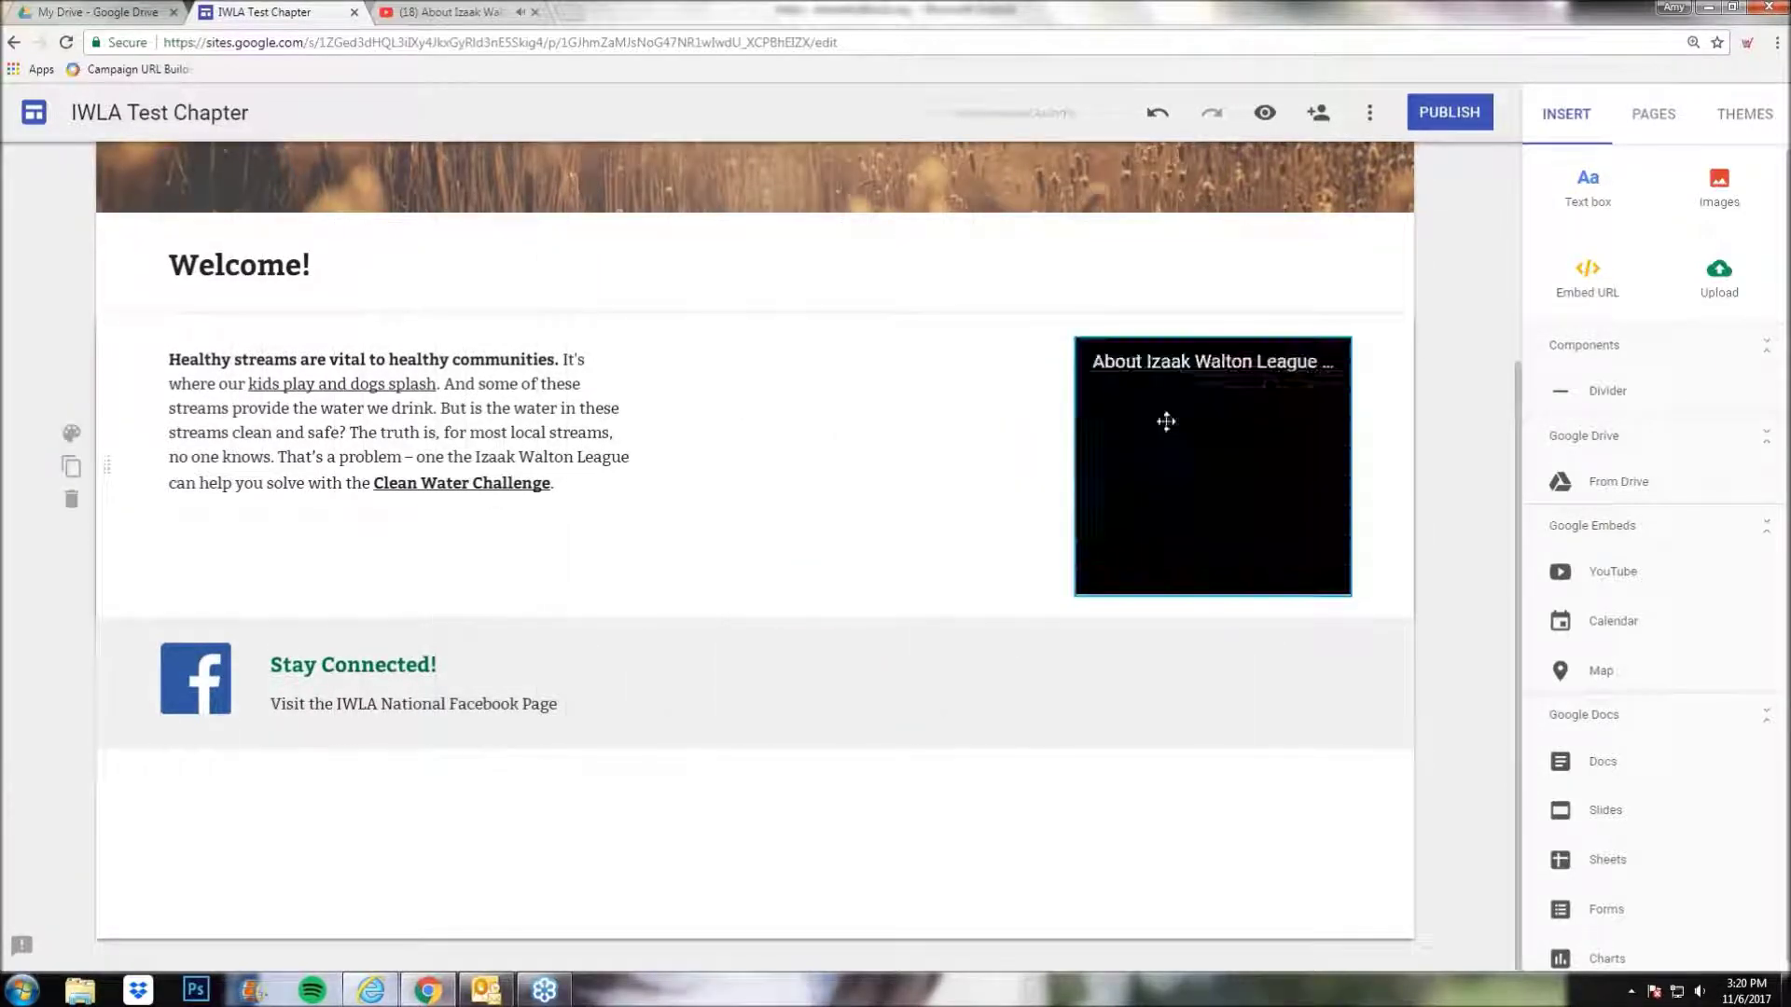
- Widen the "Healthy streams" paragraph's text box until it nearly reaches the video
left_click(601, 403)
left_click_drag(640, 418, 970, 419)
left_click(1021, 805)
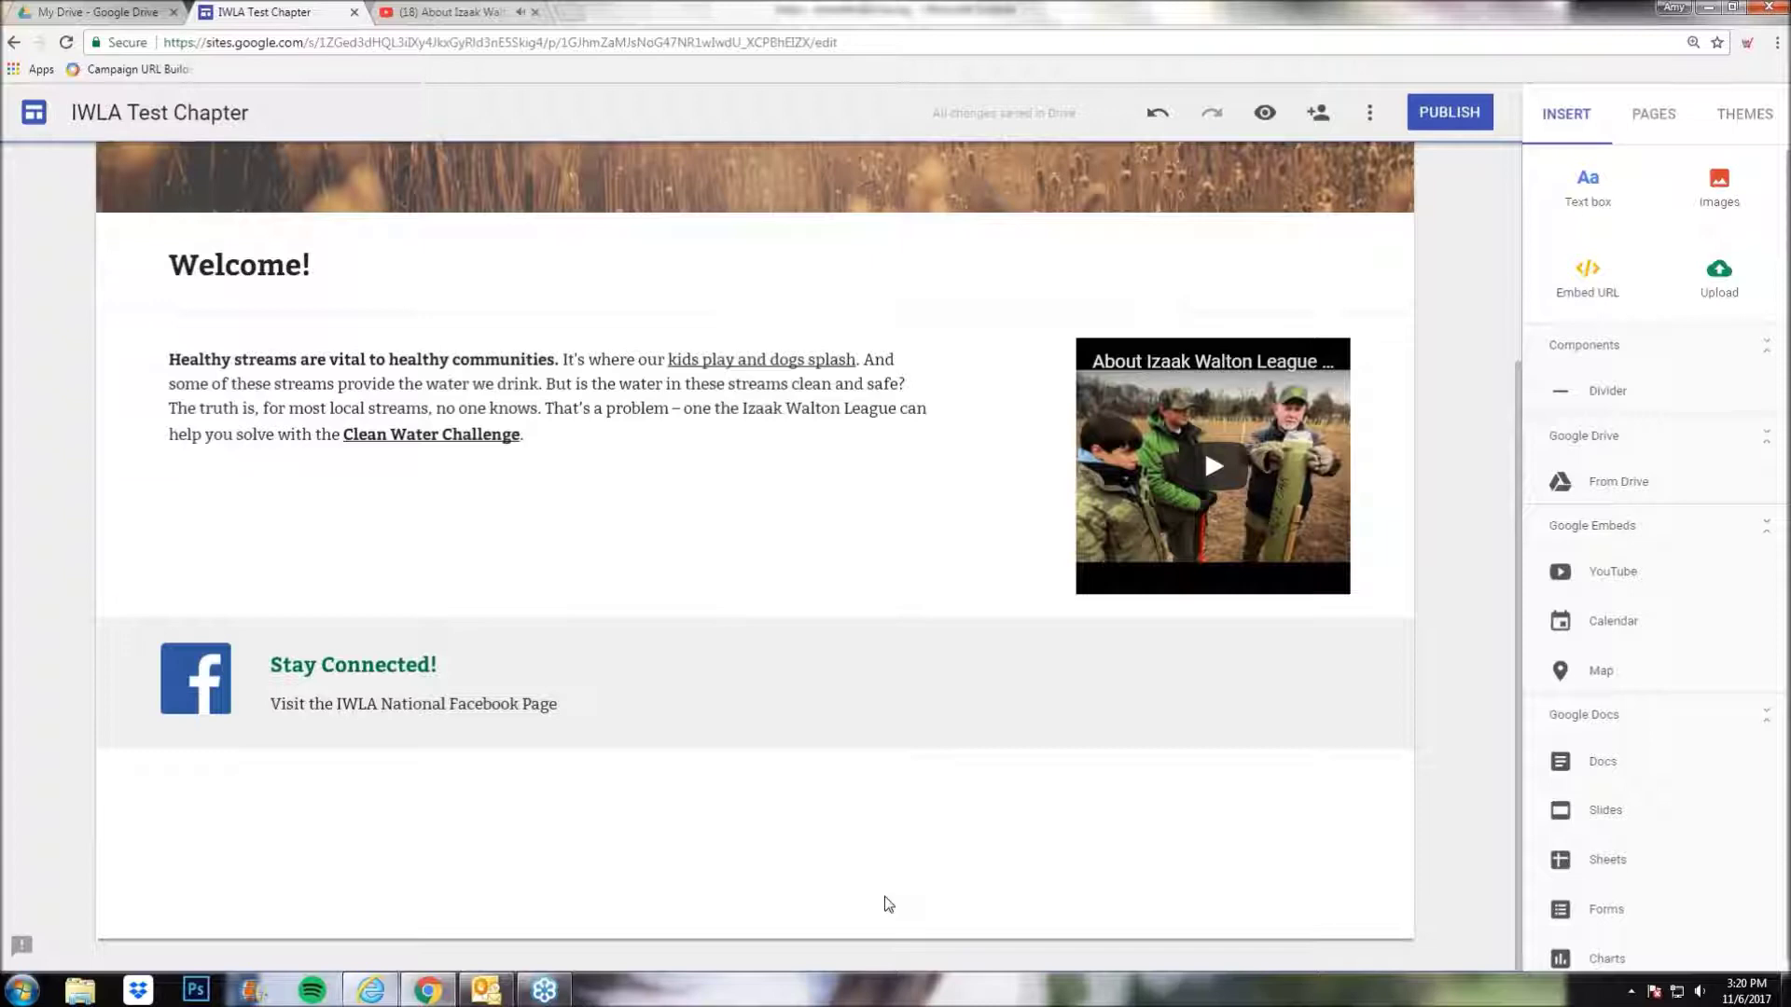
- Open the Map & Directions page and replace its header title with "Calendar"
scroll(934, 812, "up", 3)
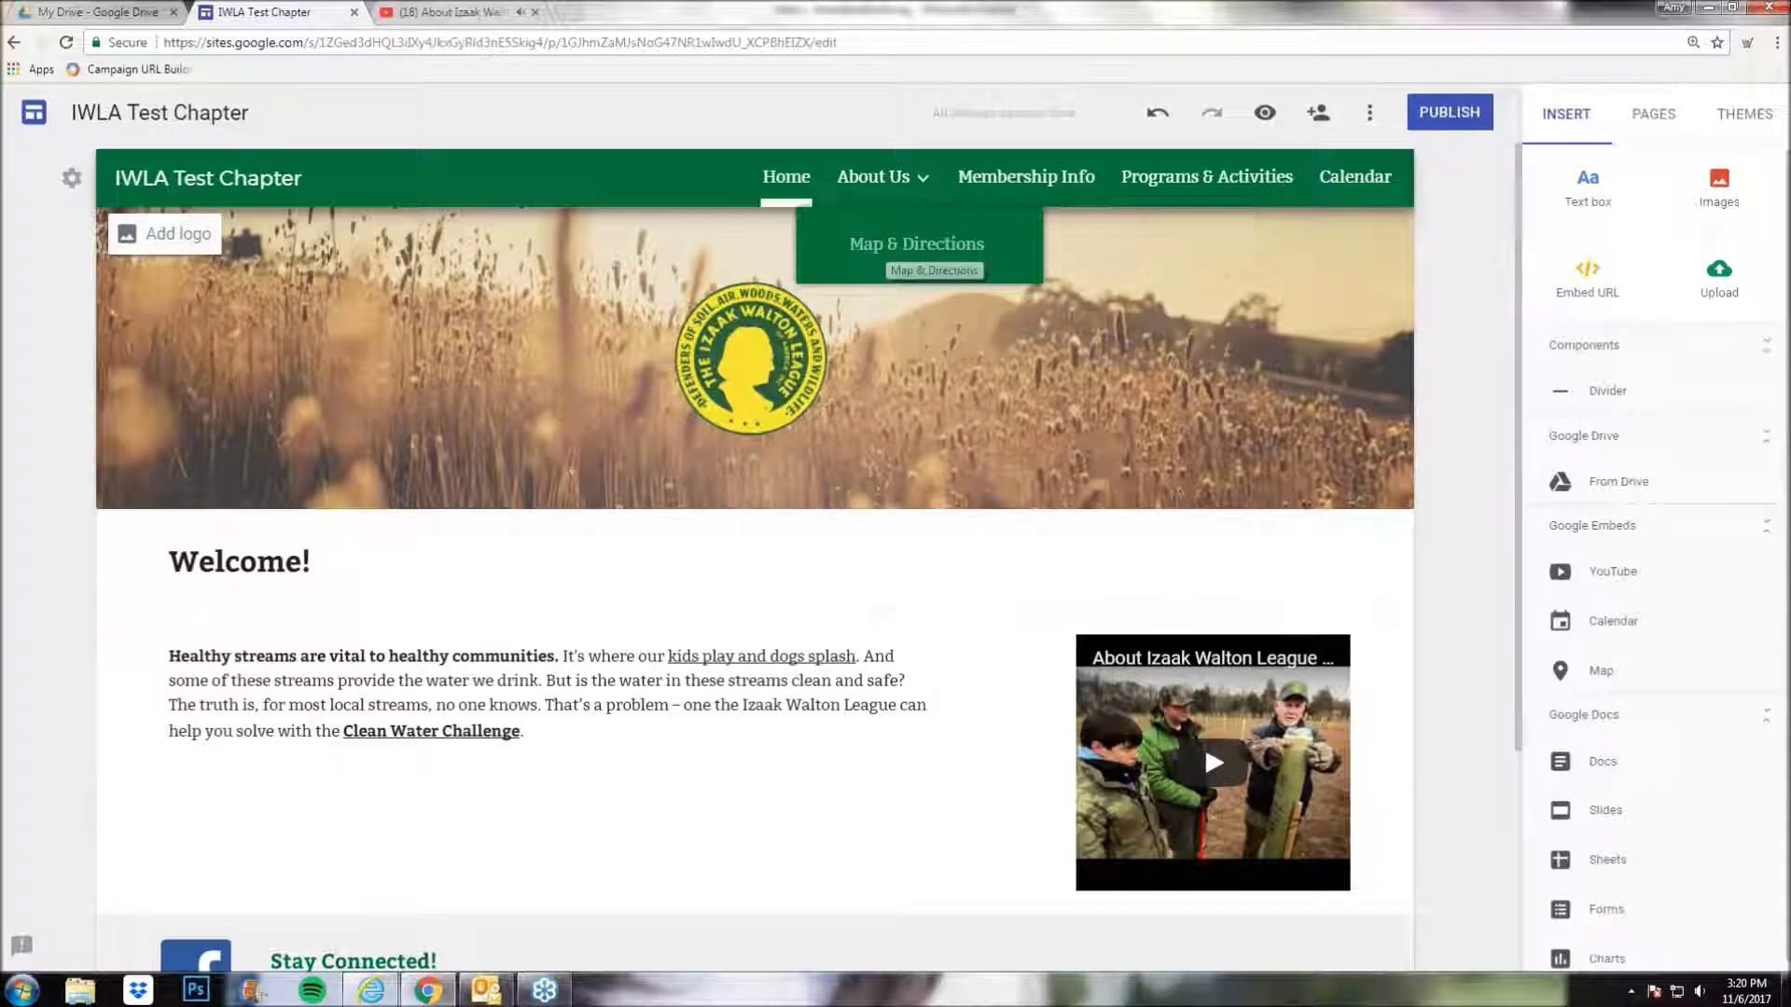
left_click(886, 244)
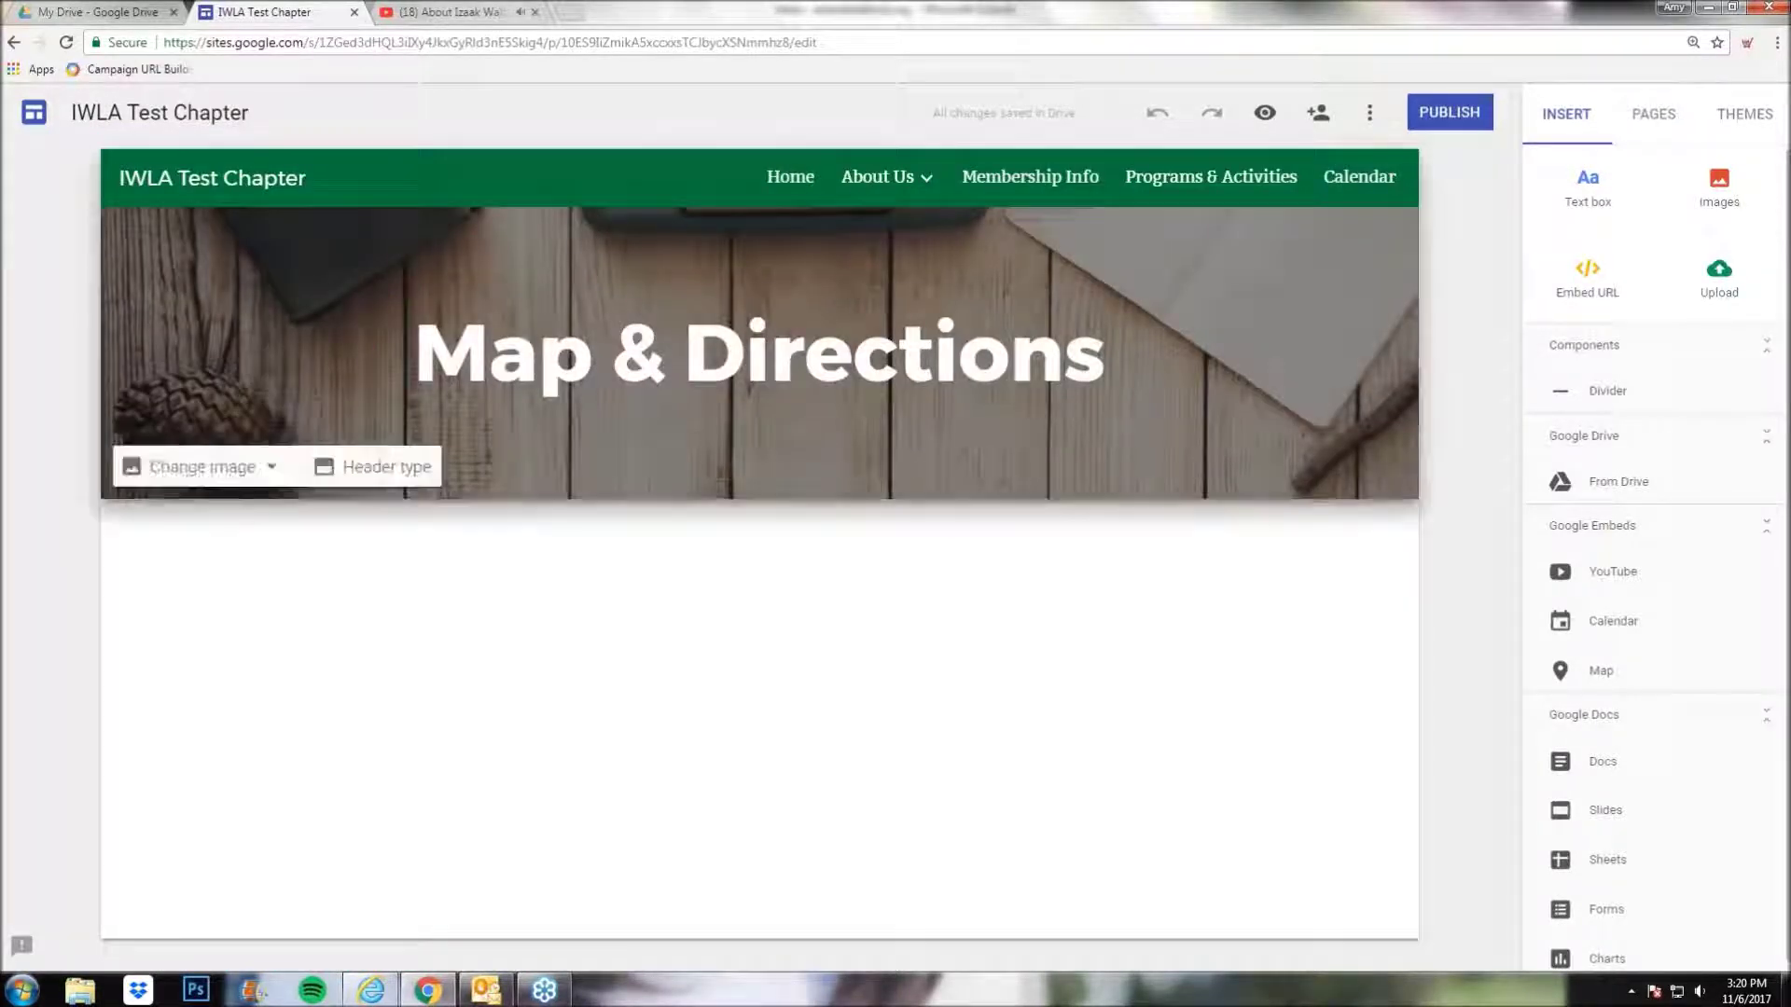
left_click(588, 355)
key("ctrl+a")
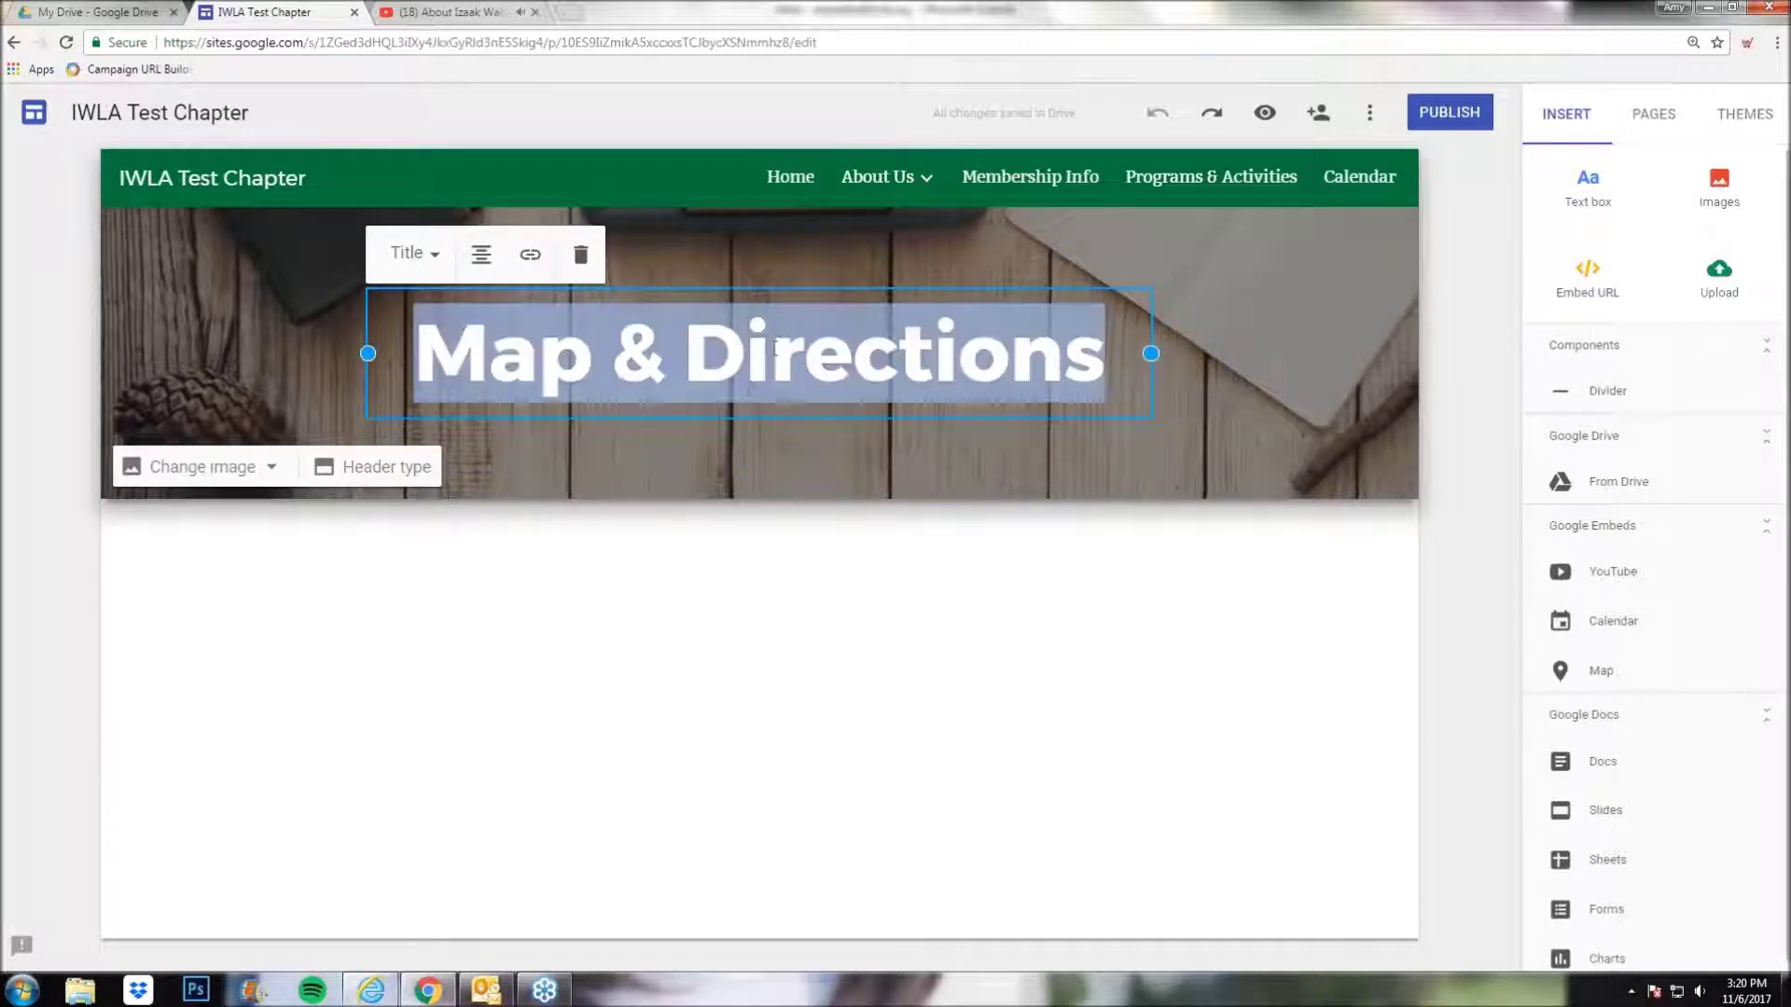
type("Claenda")
key("BackSpace")
key("BackSpace")
key("BackSpace")
key("BackSpace")
key("BackSpace")
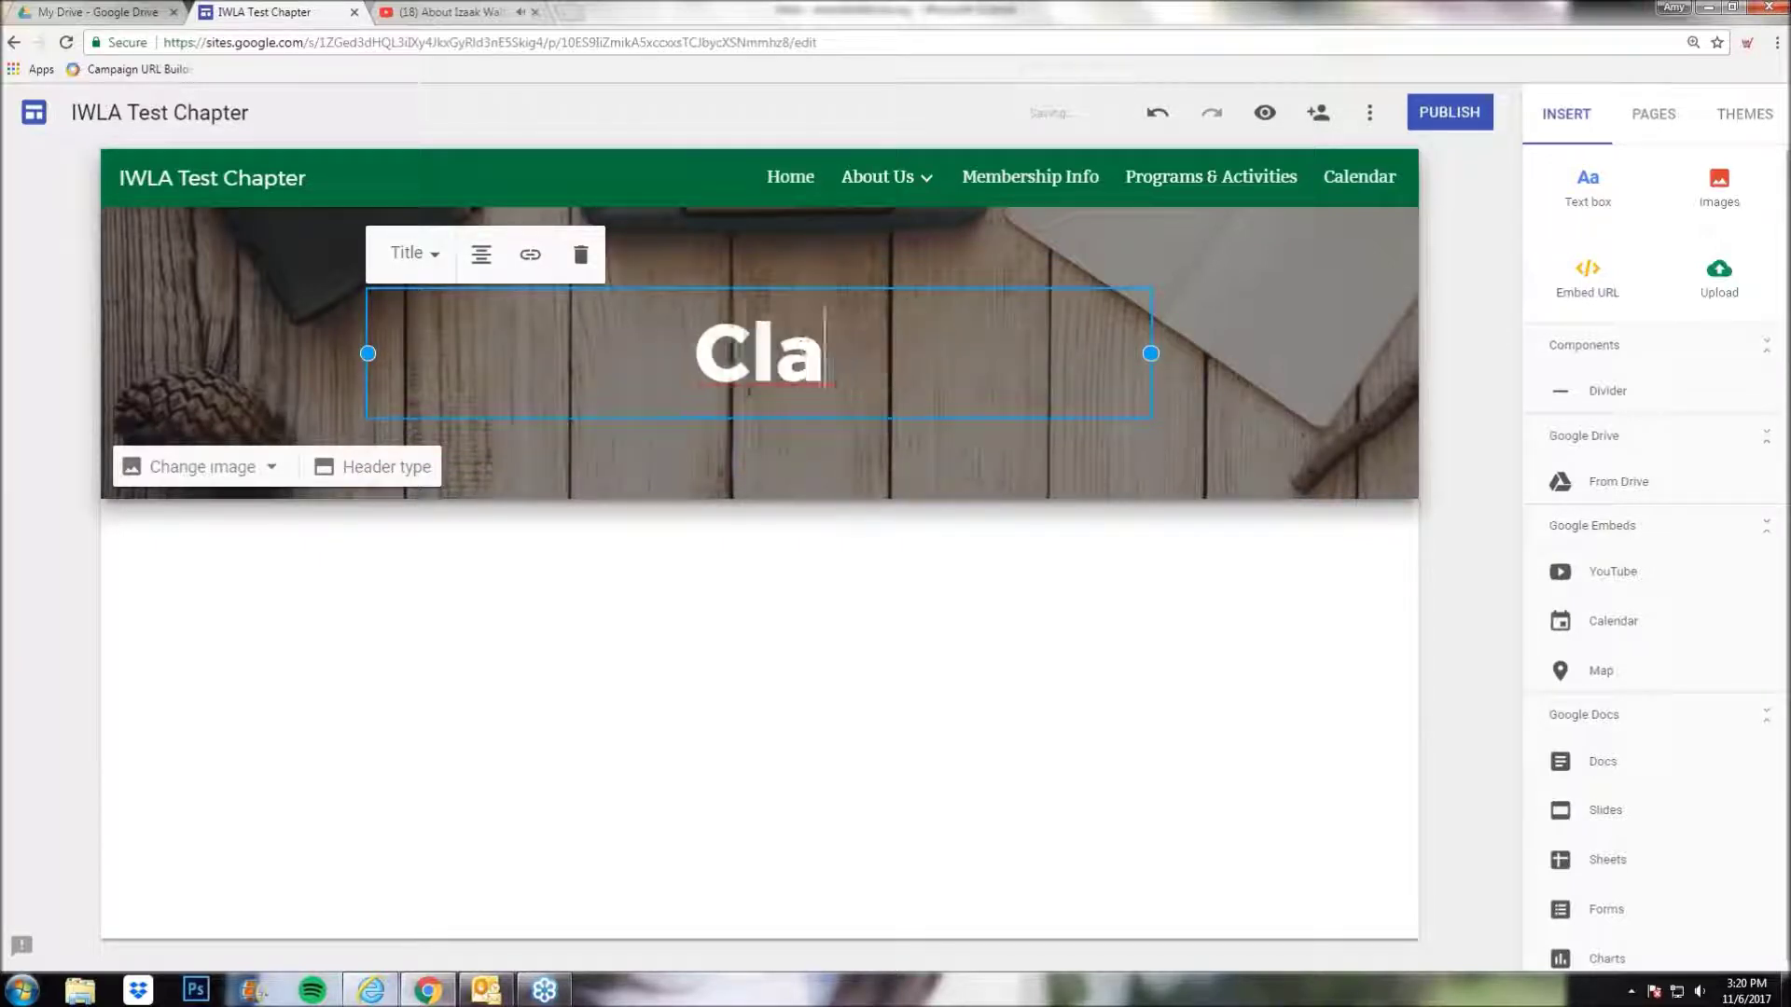
type("lendar")
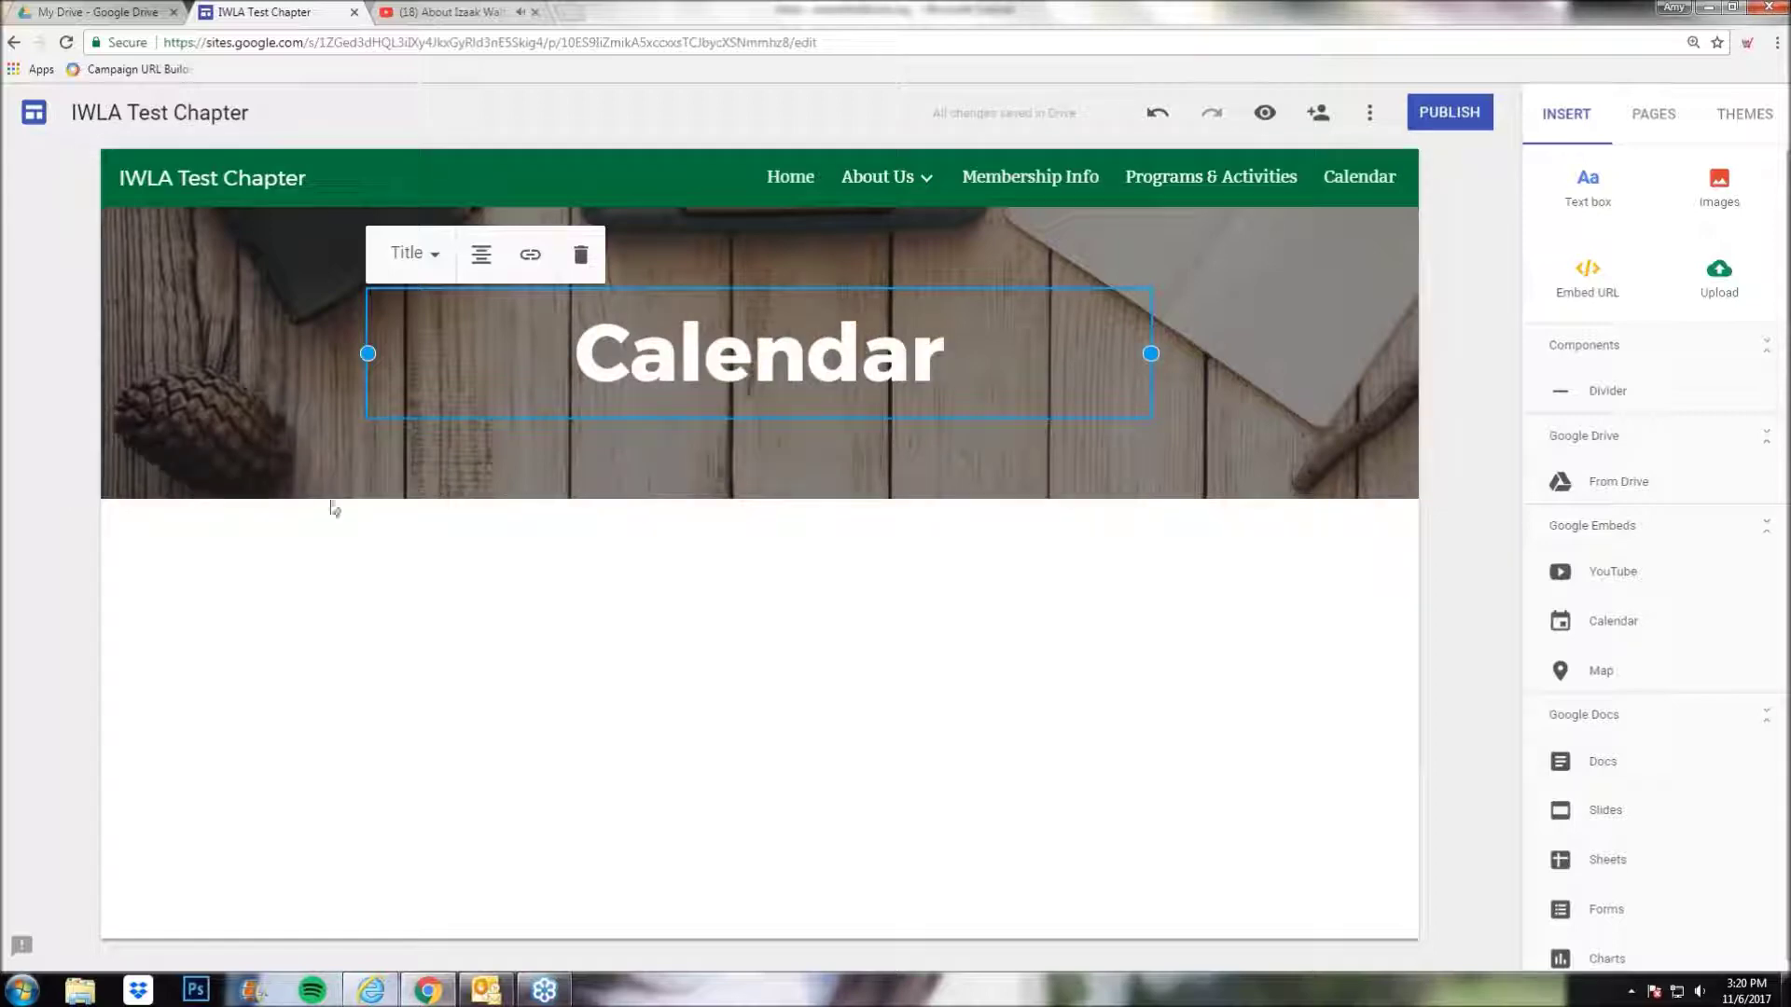
- Change the page's header image to generic calendar.jpeg from the Website Photos folder in Google Drive
left_click(210, 469)
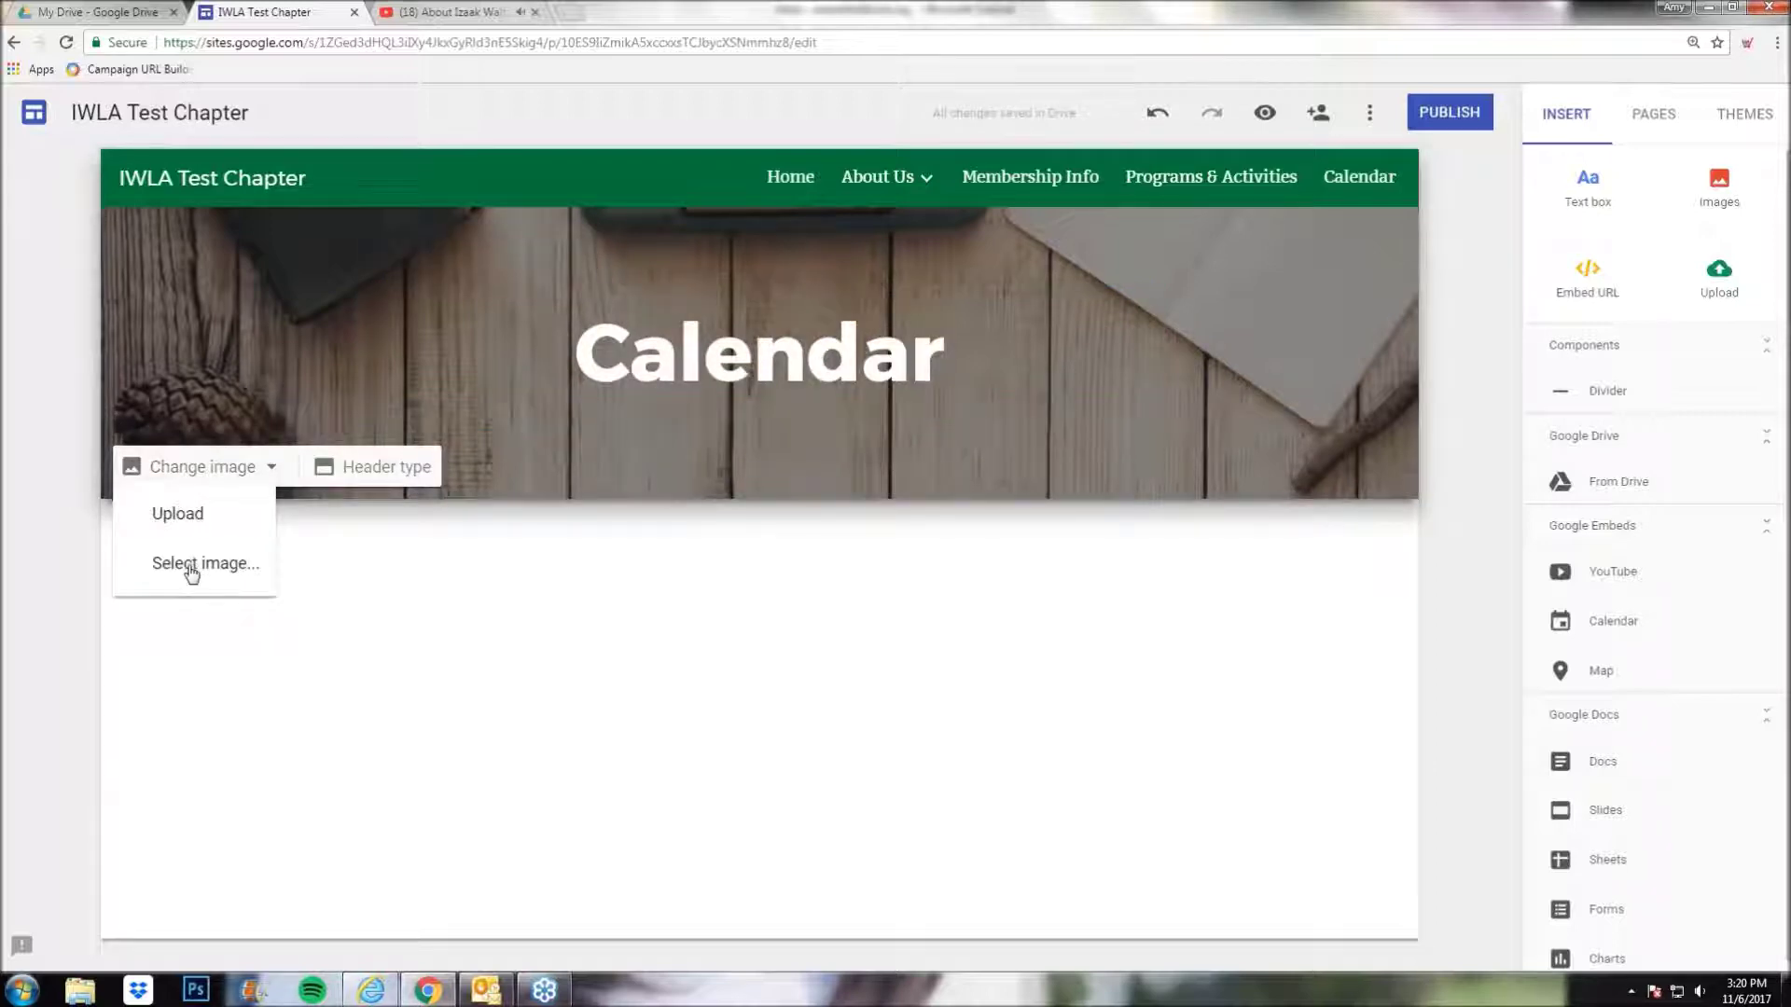
left_click(192, 566)
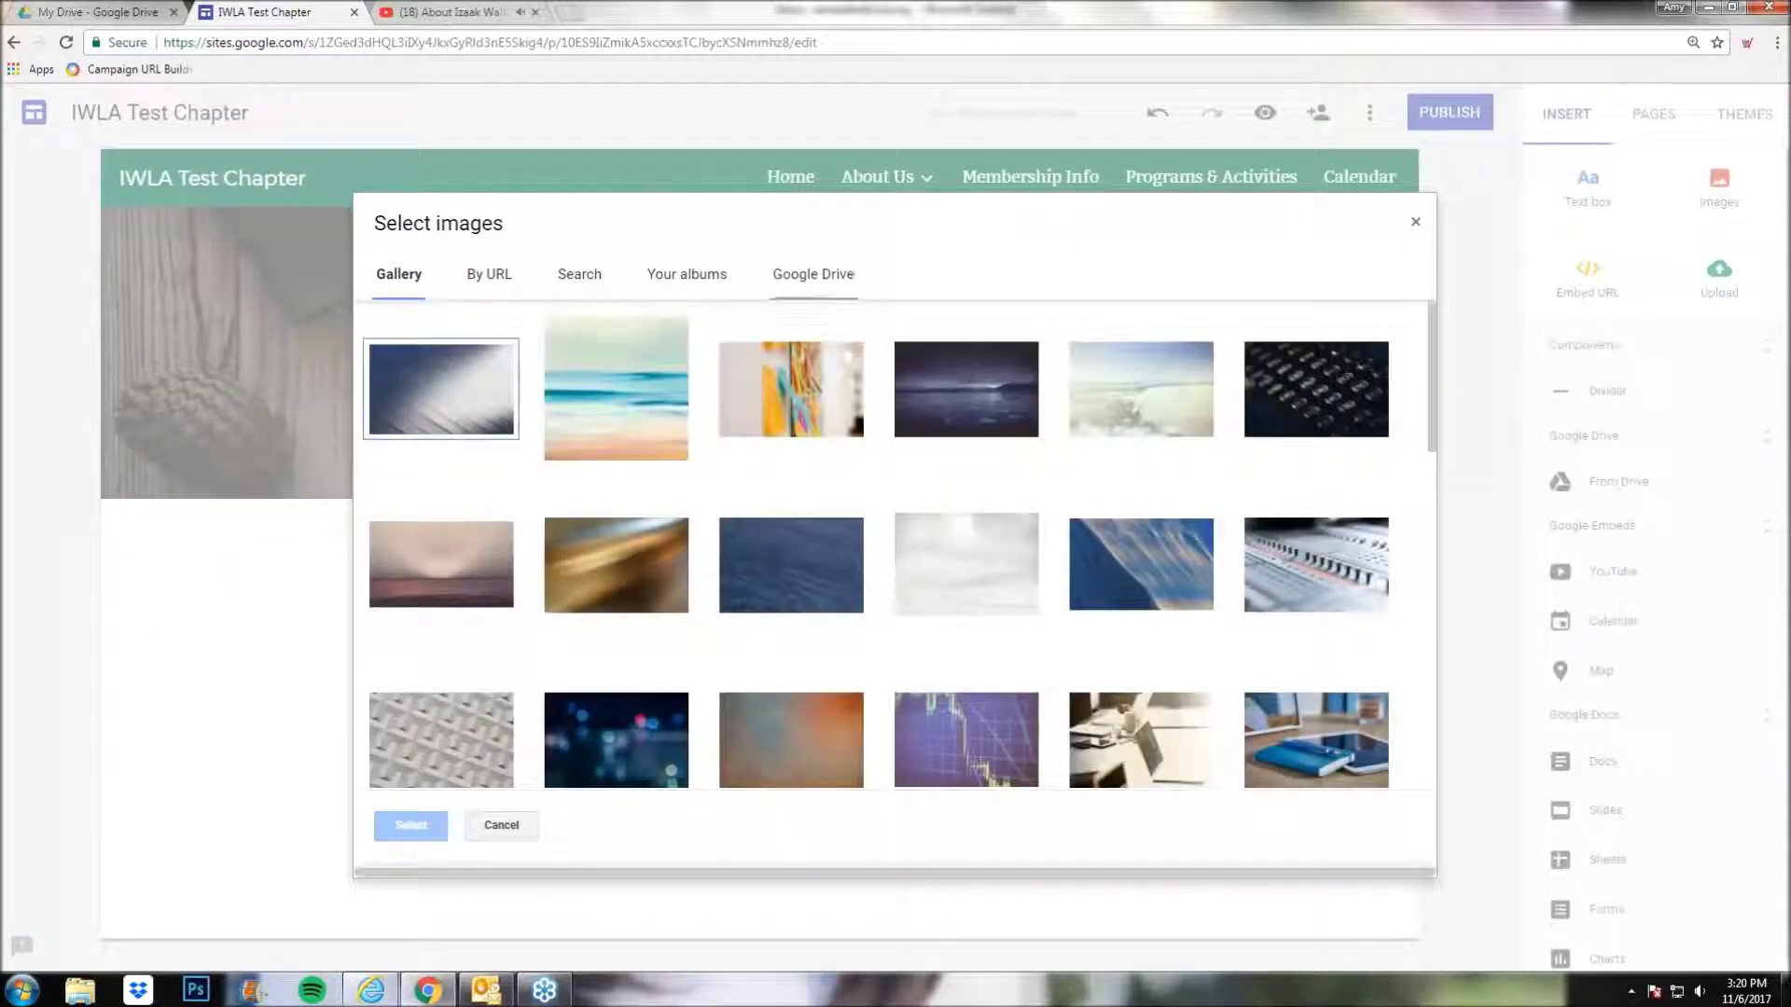
left_click(812, 274)
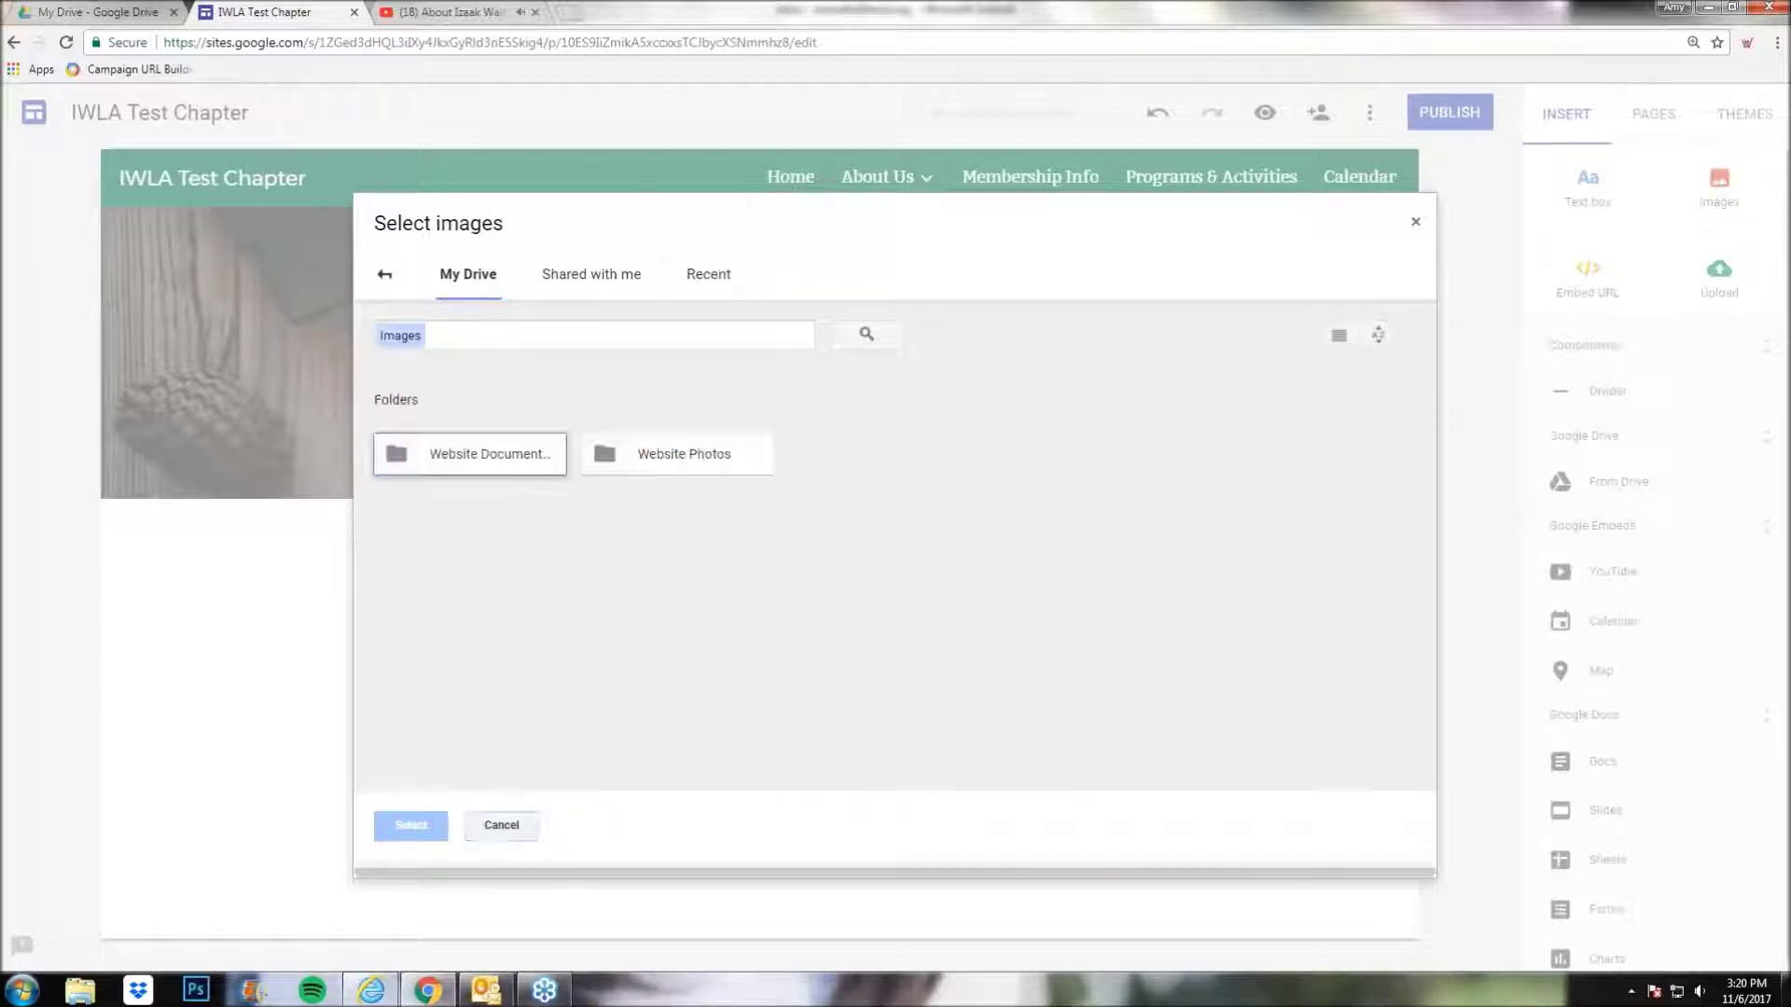
double_click(696, 469)
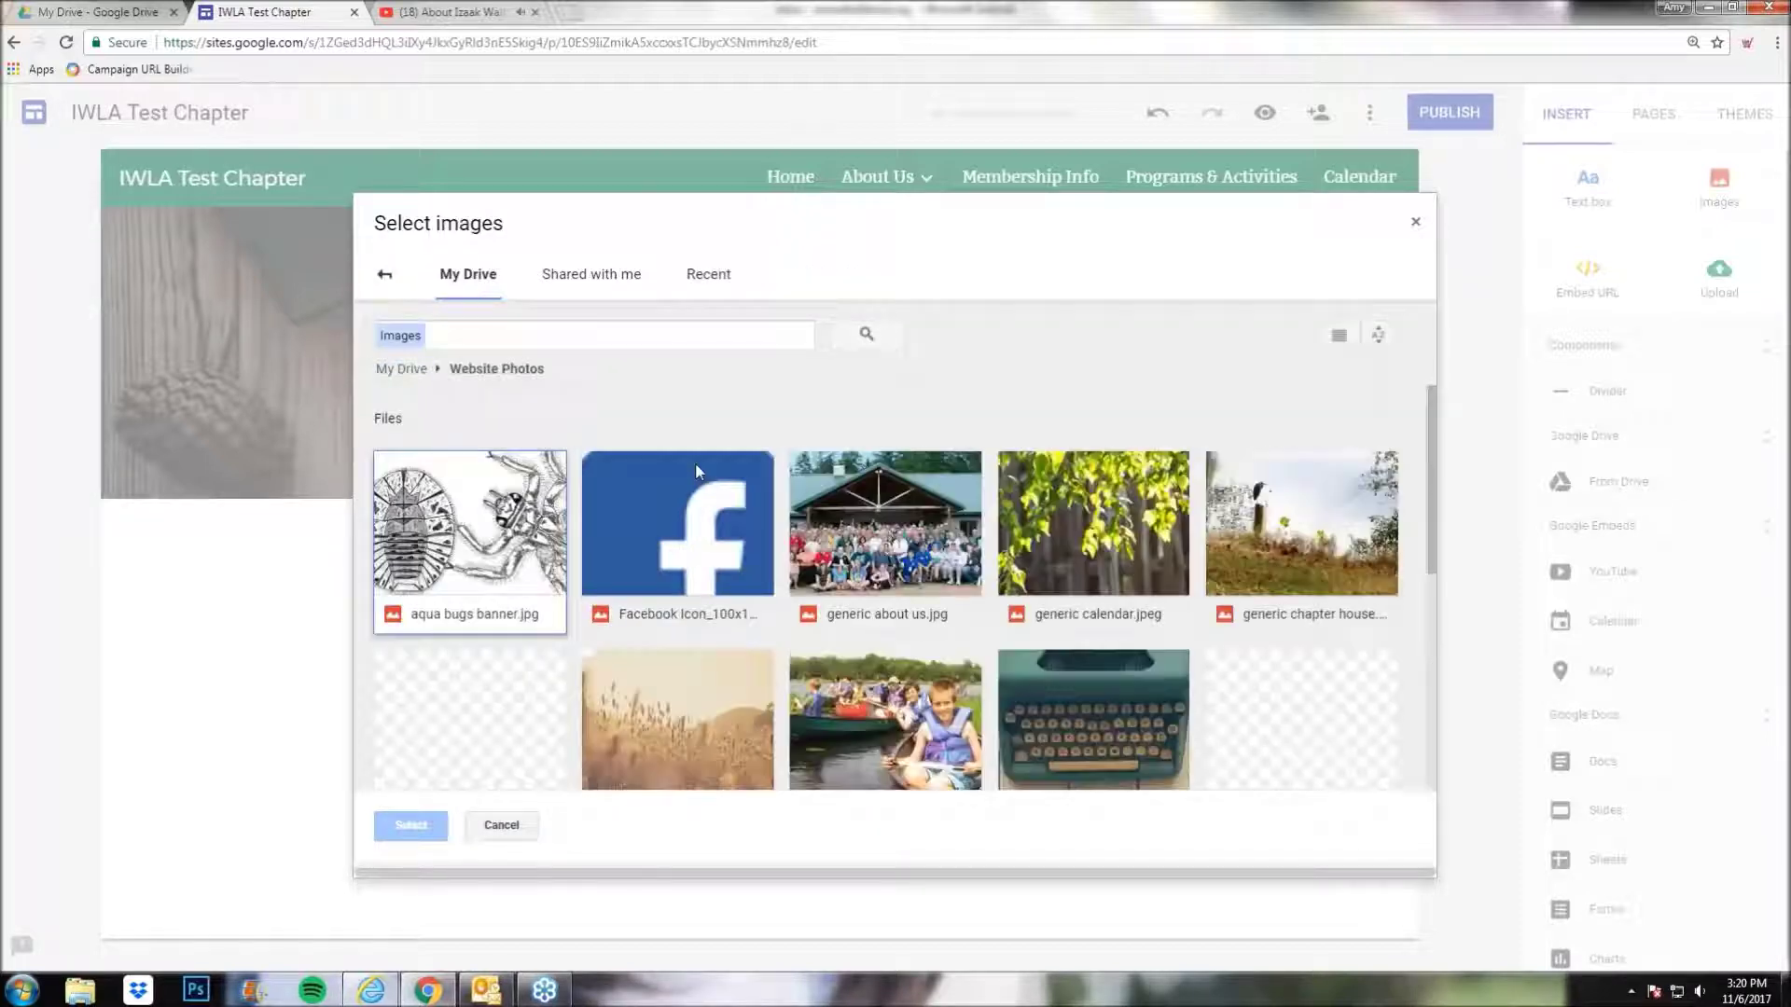
left_click(1171, 616)
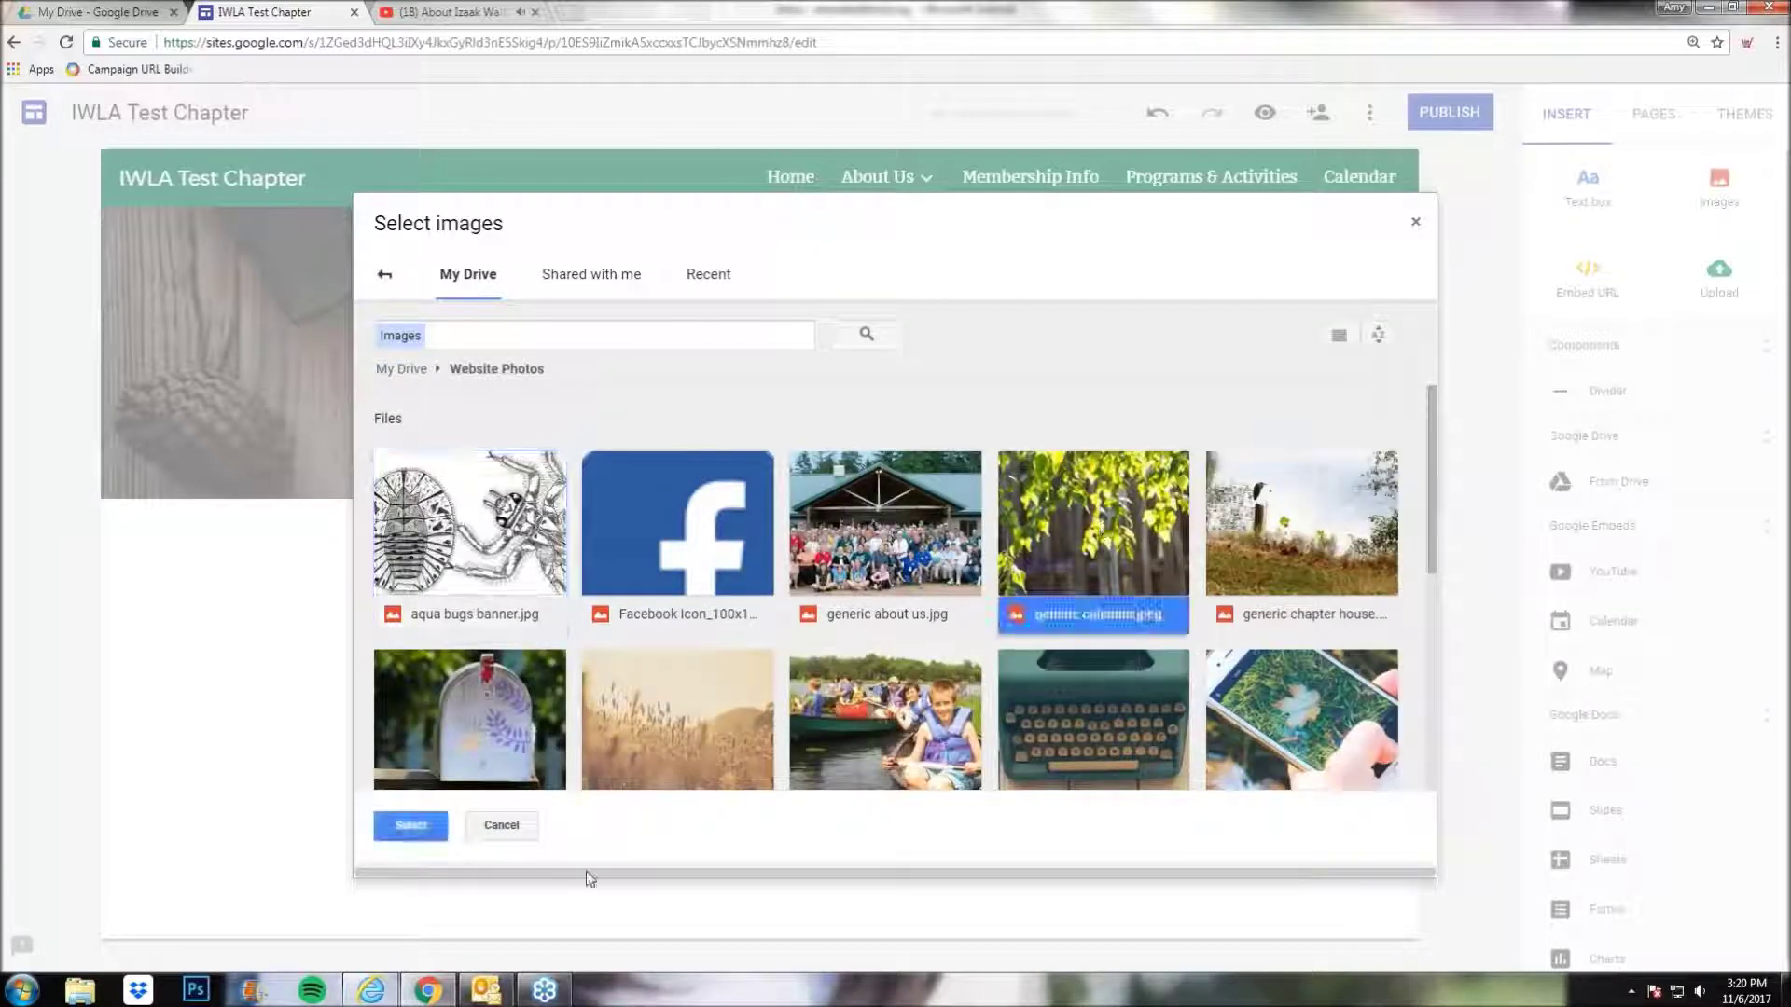
left_click(412, 826)
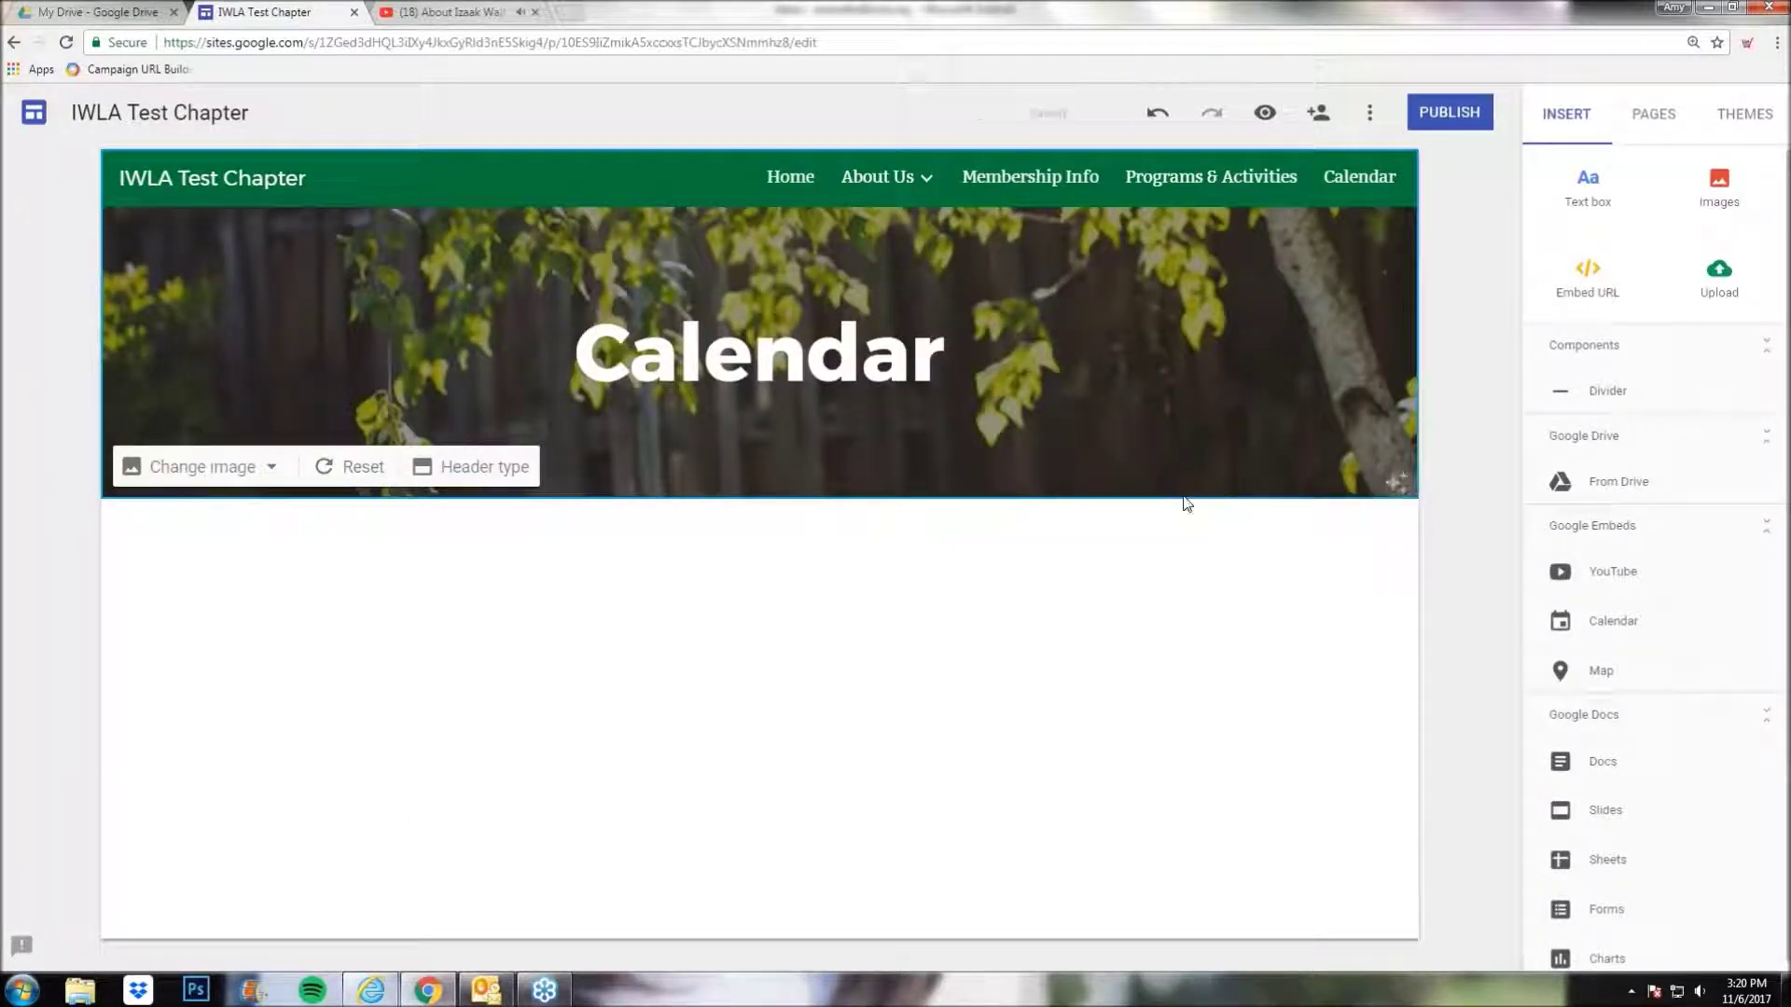
- Turn the header image's readability adjustment off and back on
left_click(1381, 490)
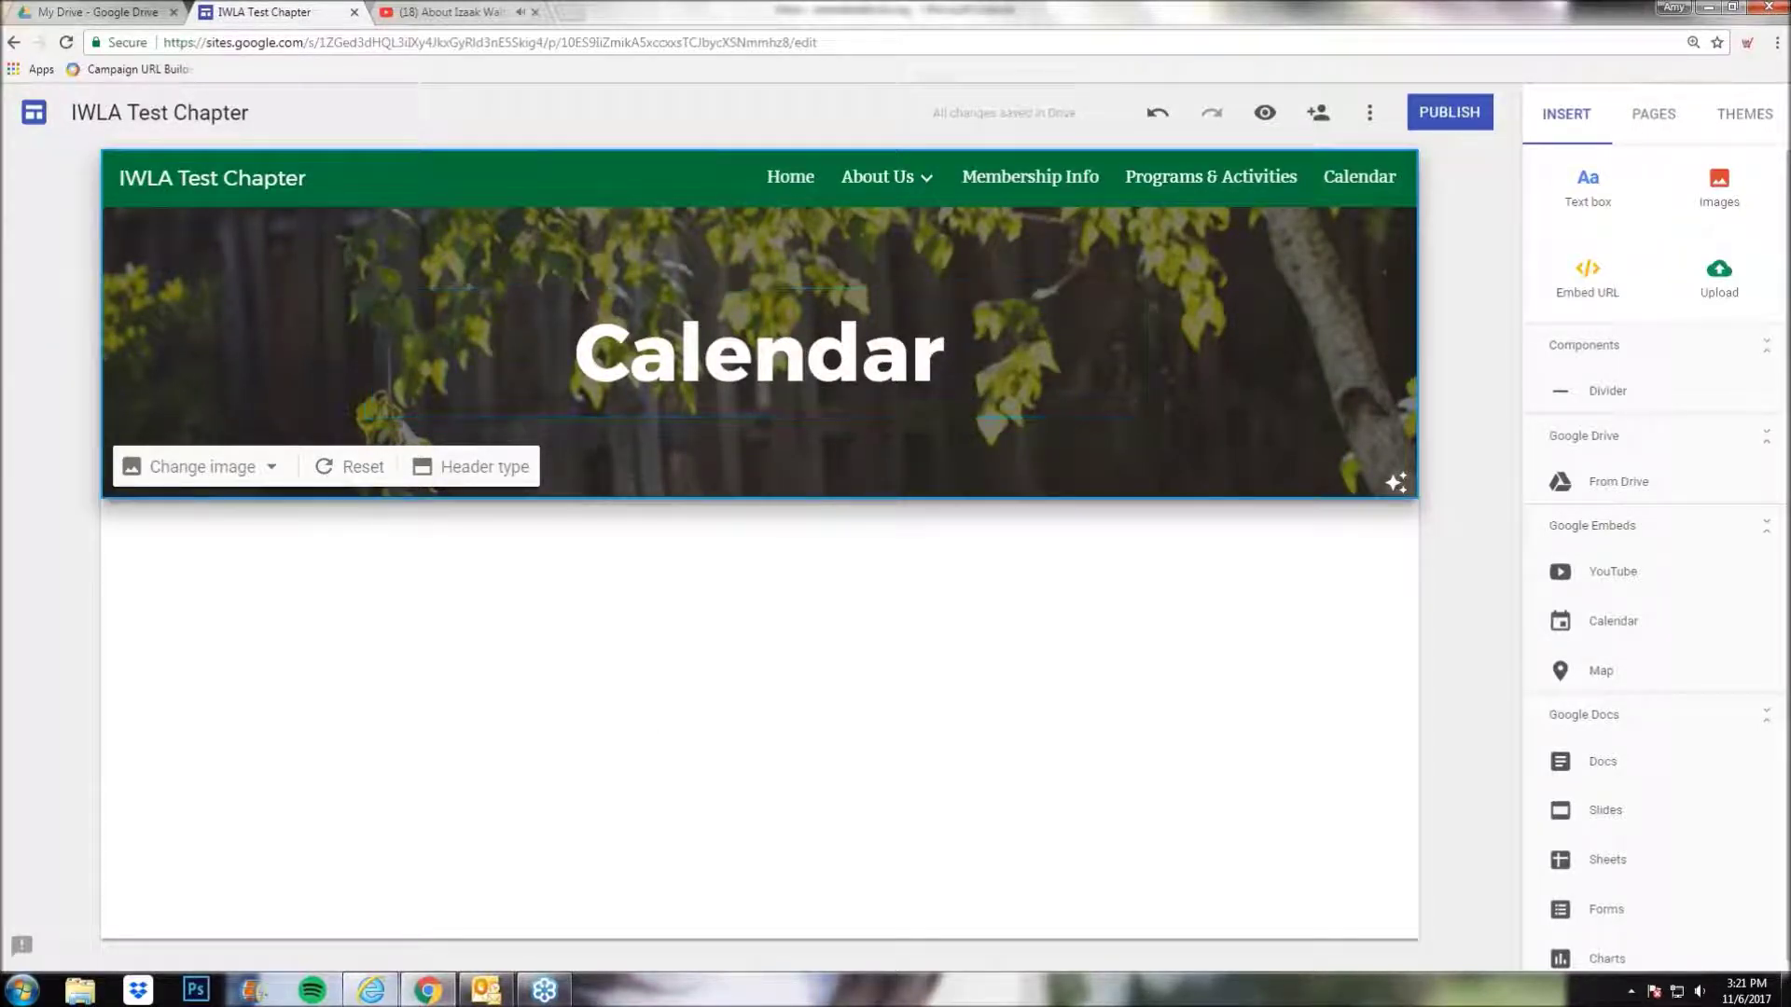
left_click(1399, 484)
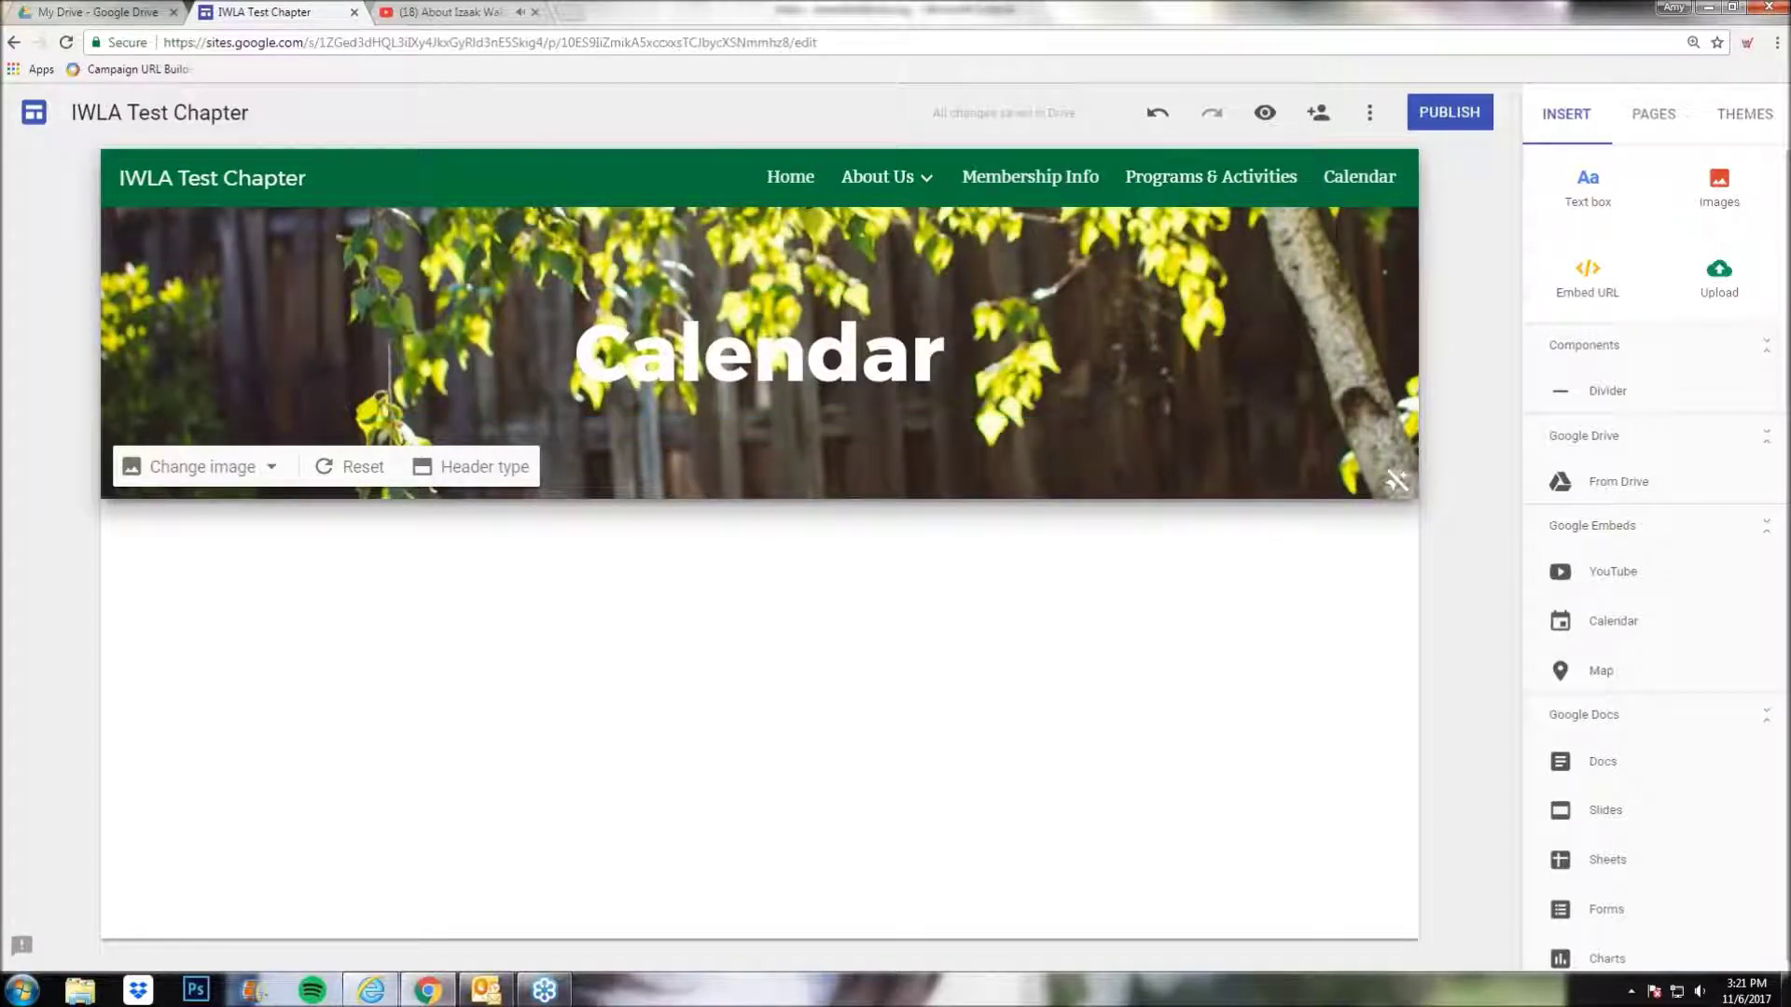
left_click(1397, 482)
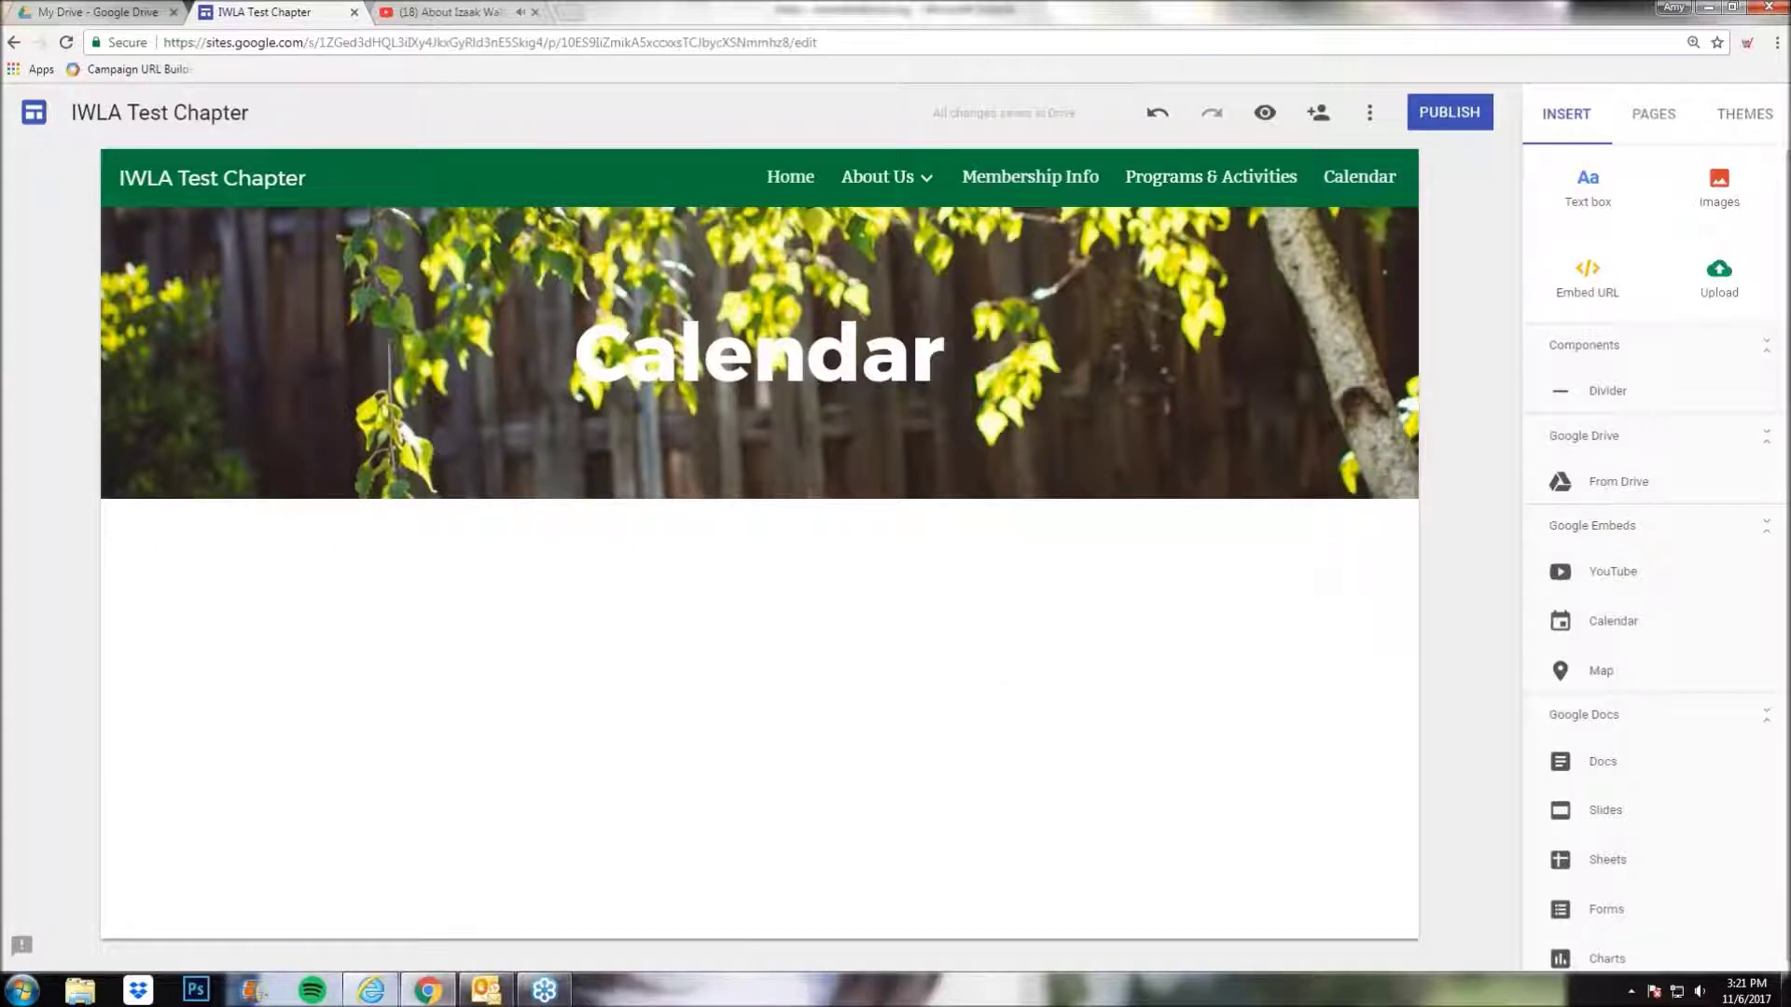
- Look up Calendar among the Google apps in Drive, and embed the IzaakWaltonLeague calendar below the page header
left_click(1618, 634)
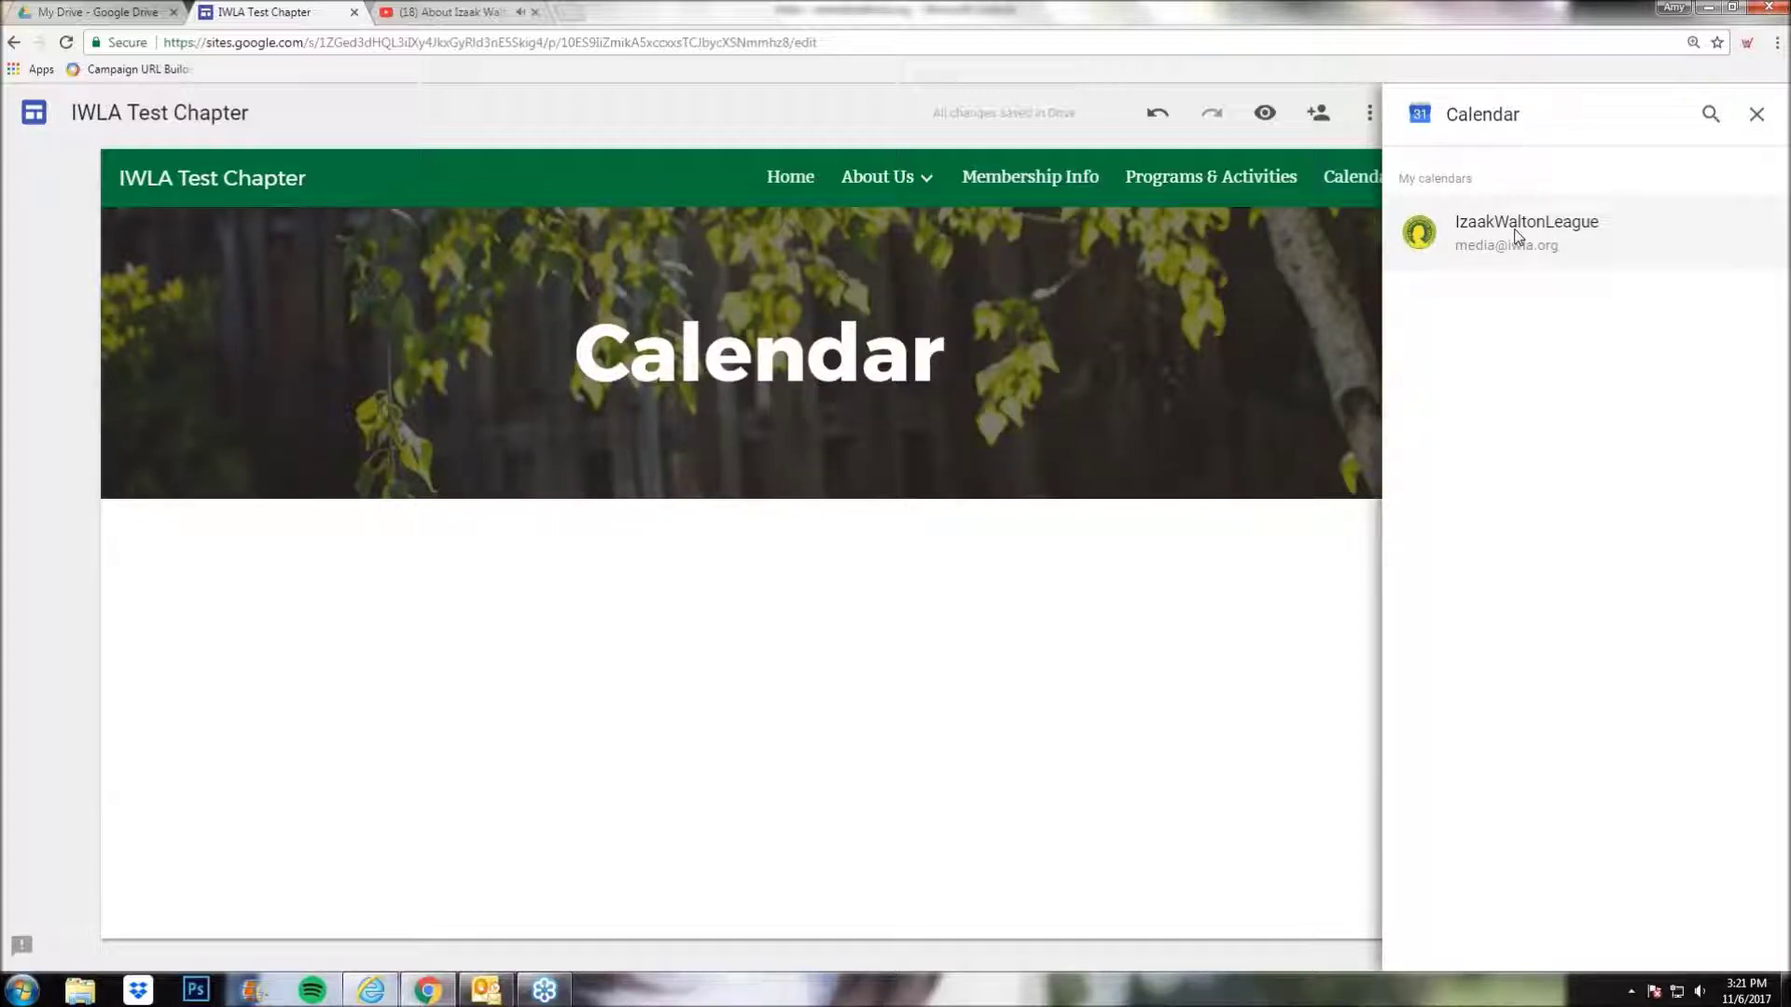
left_click(131, 13)
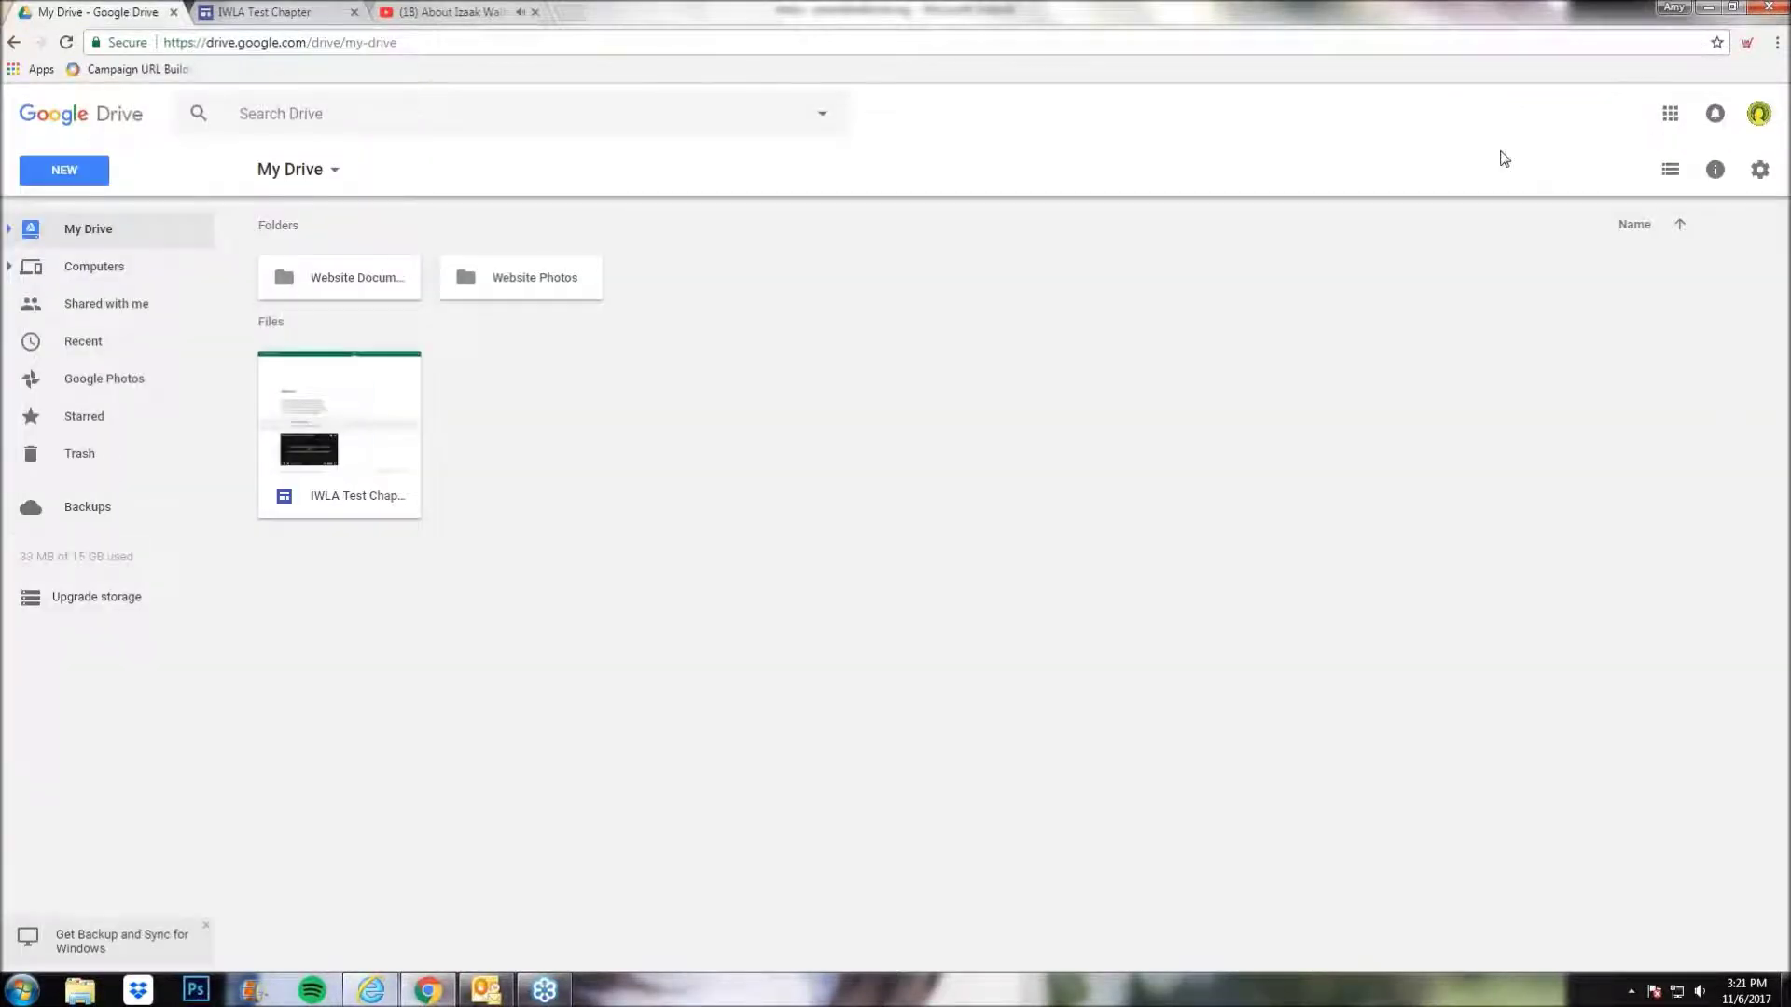
left_click(1669, 113)
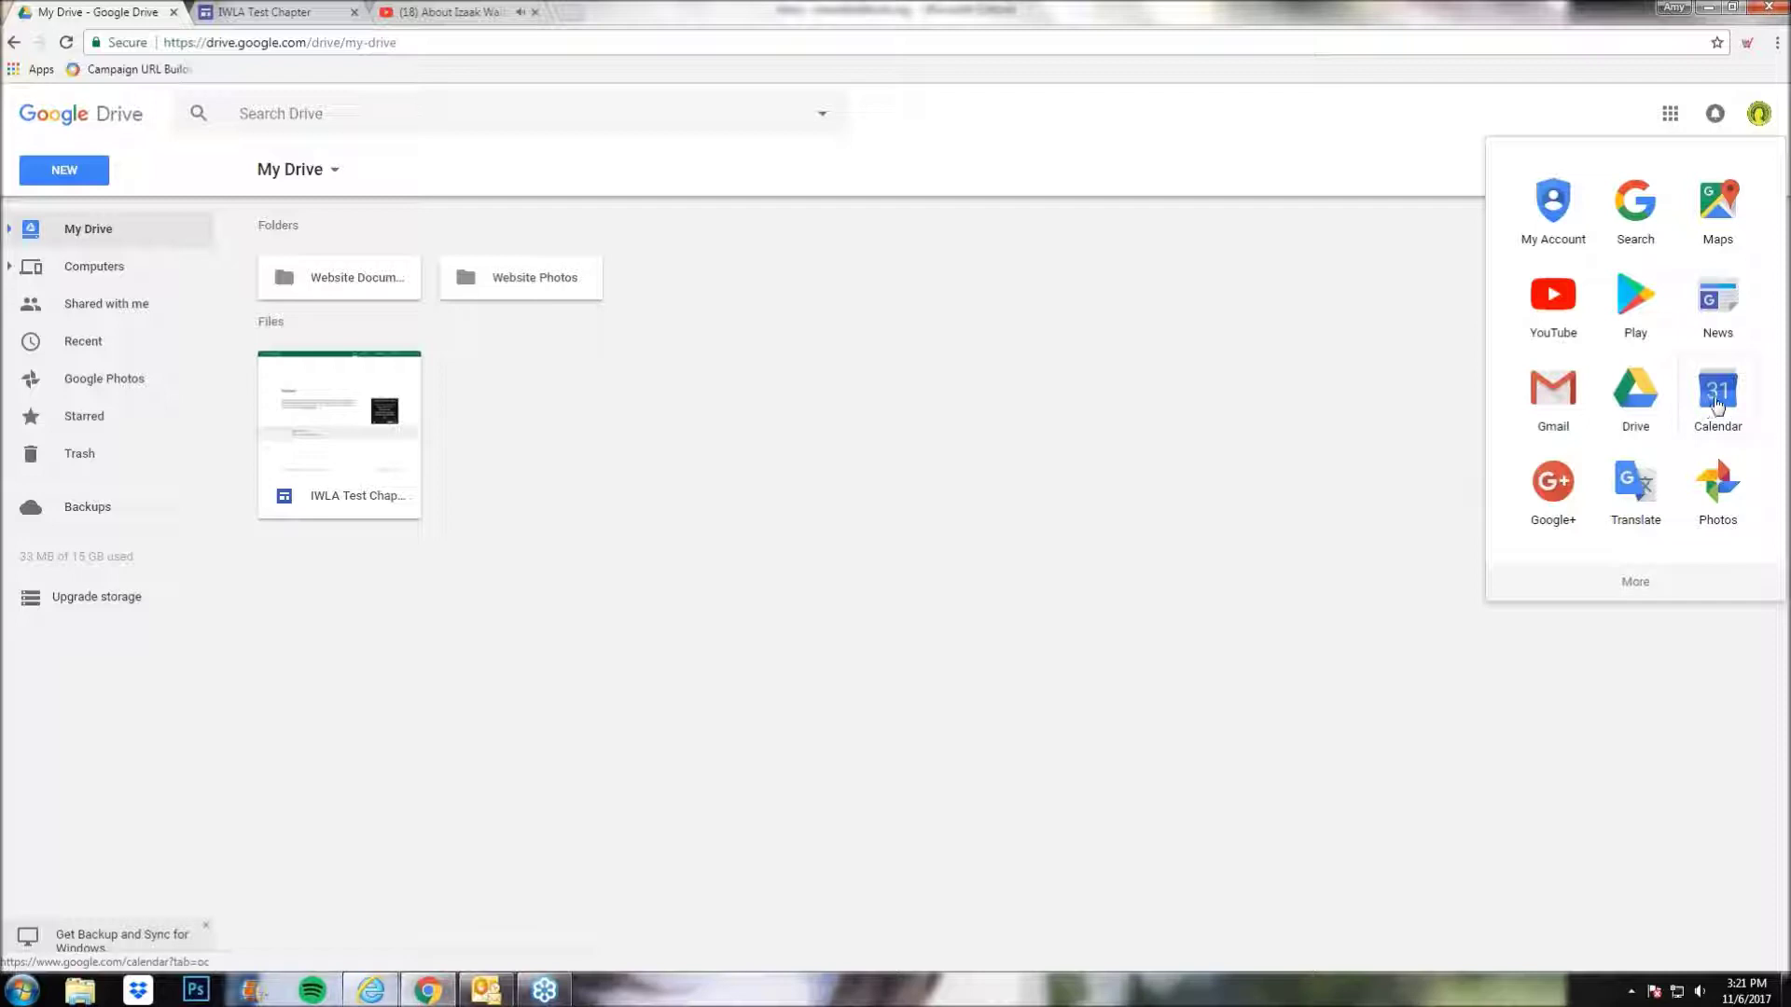
left_click(301, 16)
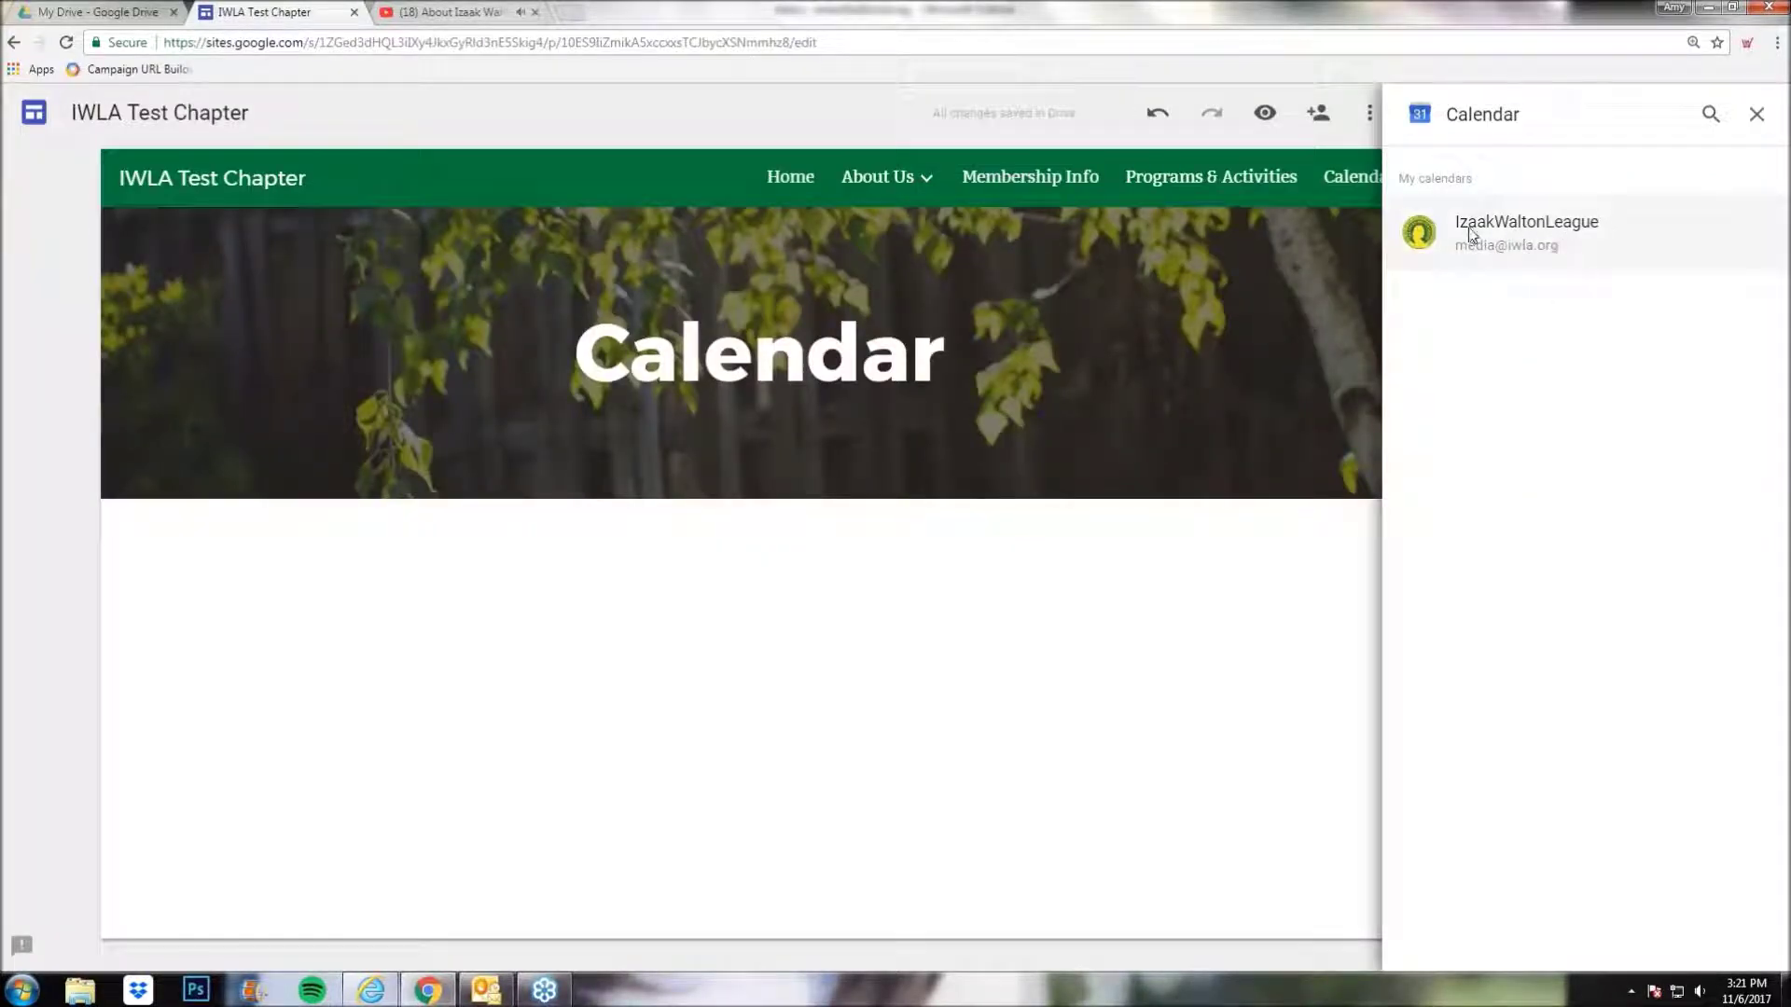
left_click(1575, 230)
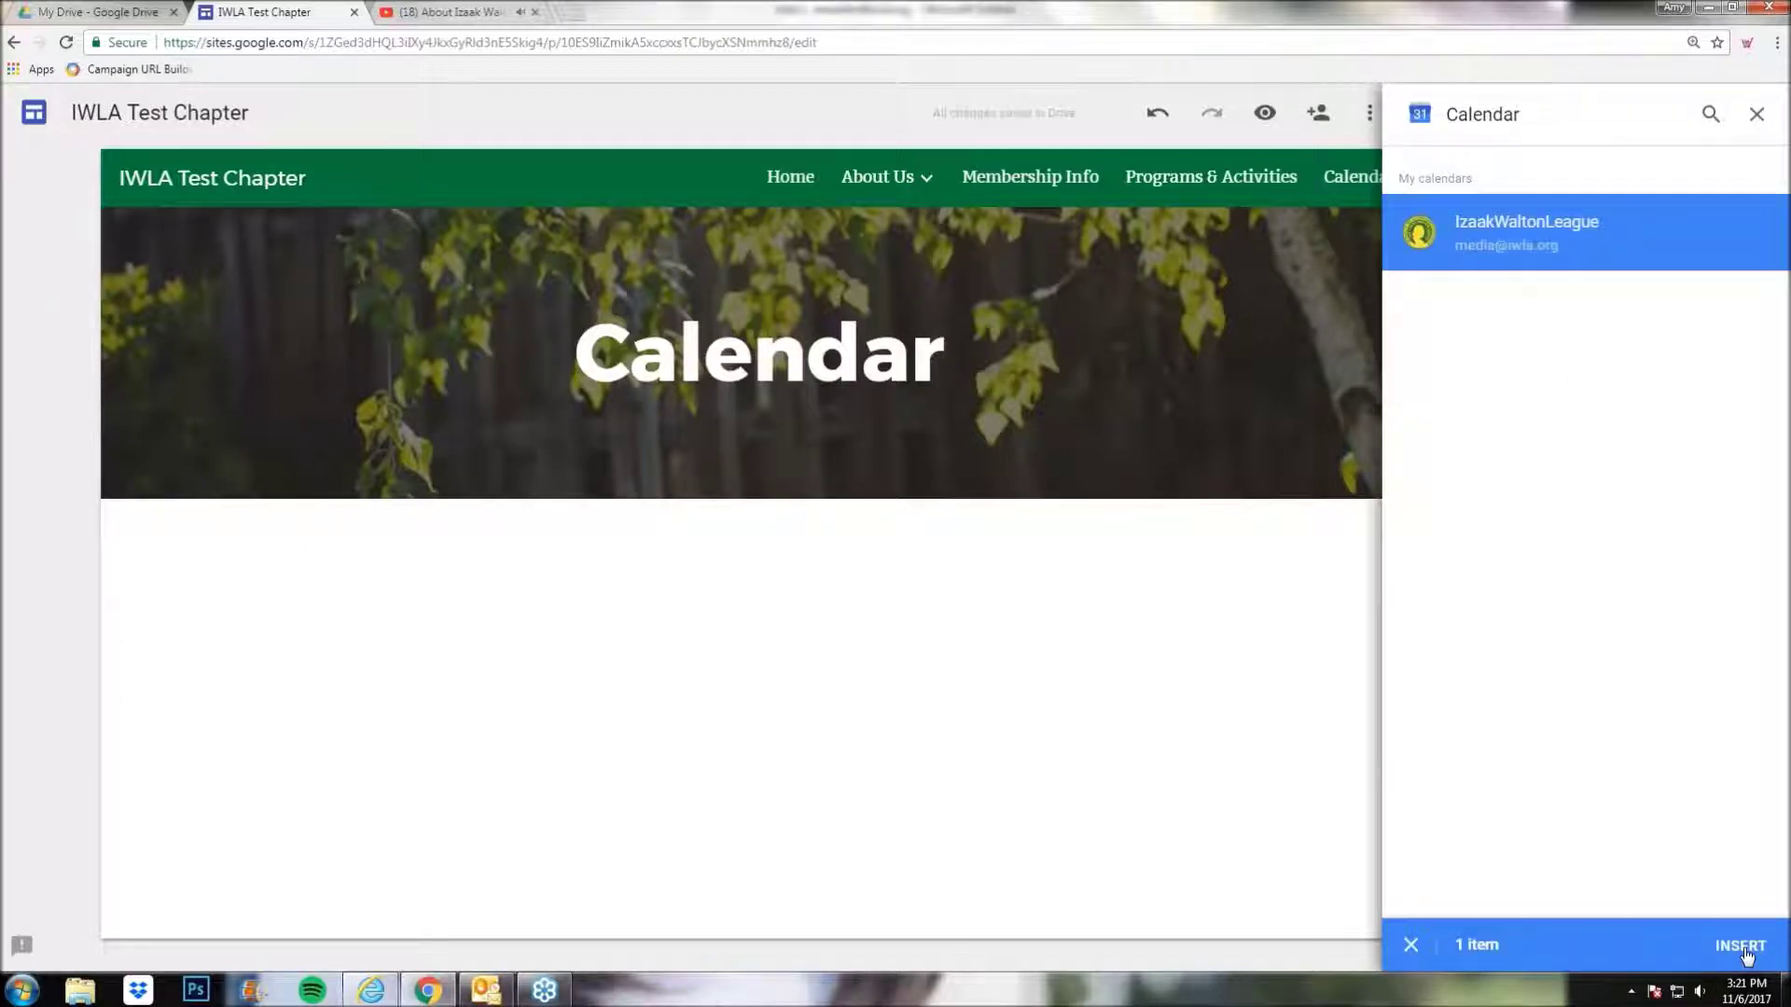
left_click(1740, 946)
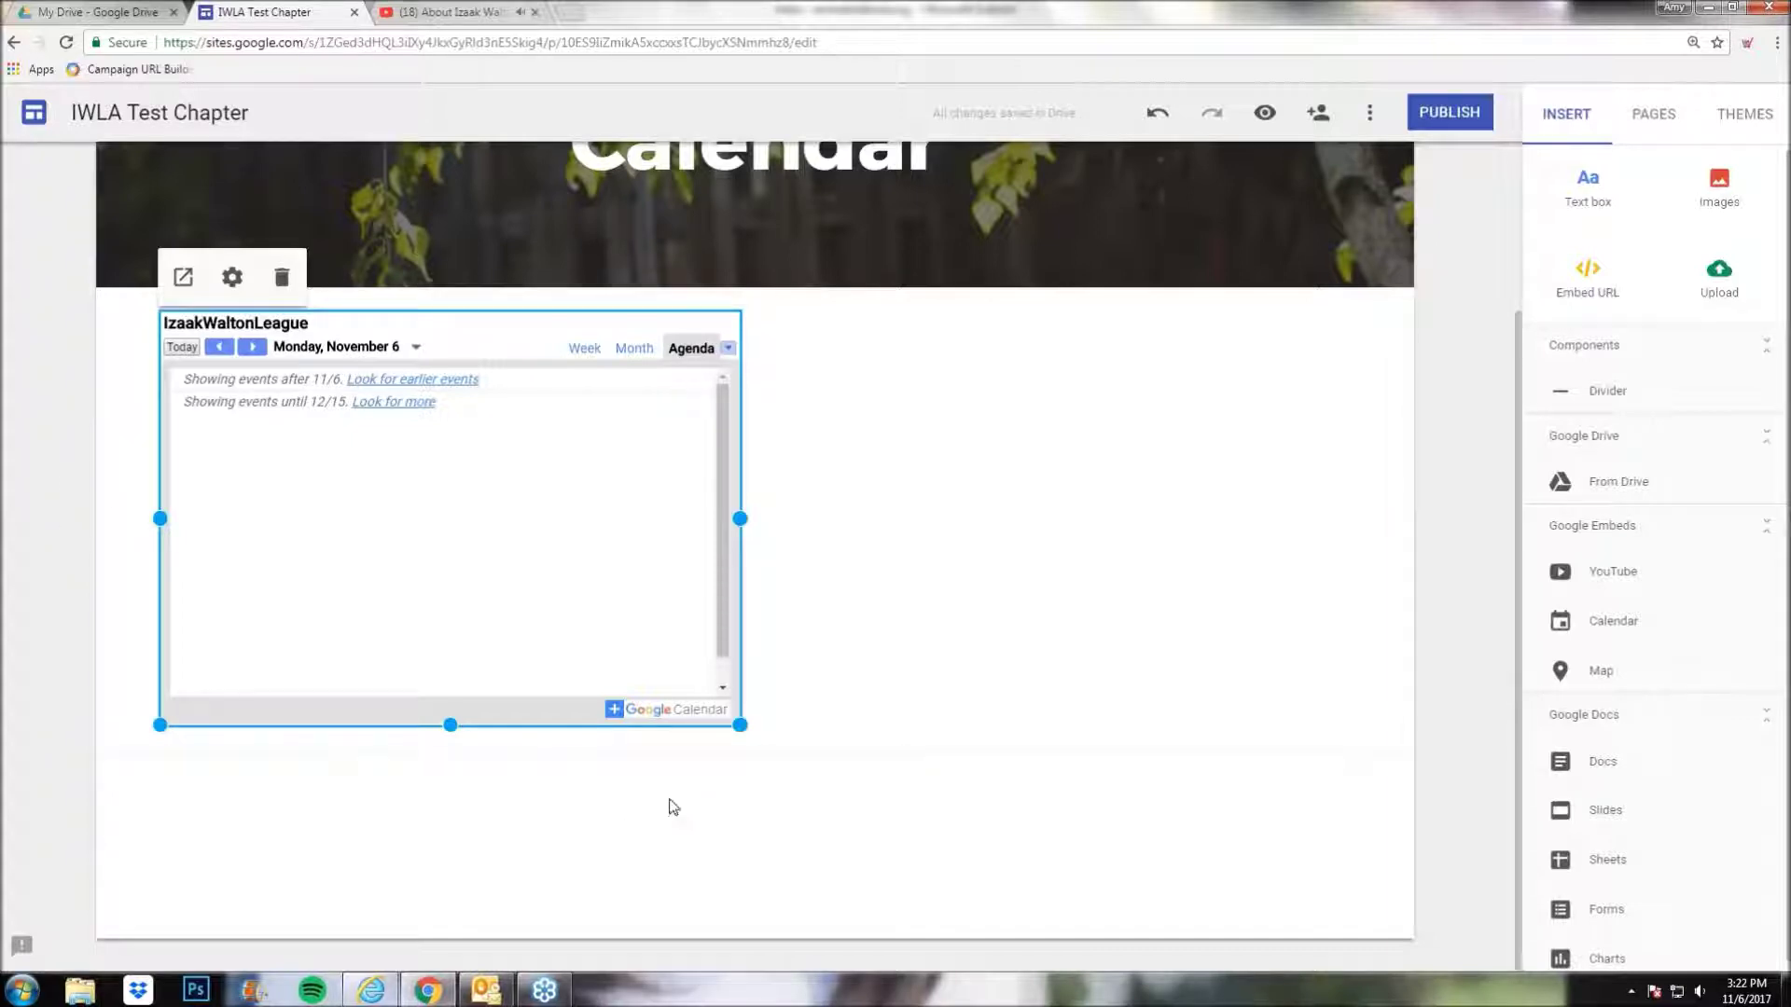
- Enlarge the embedded calendar to the full content width, with extra height, and set its view mode to Month
left_click_drag(742, 724, 1350, 825)
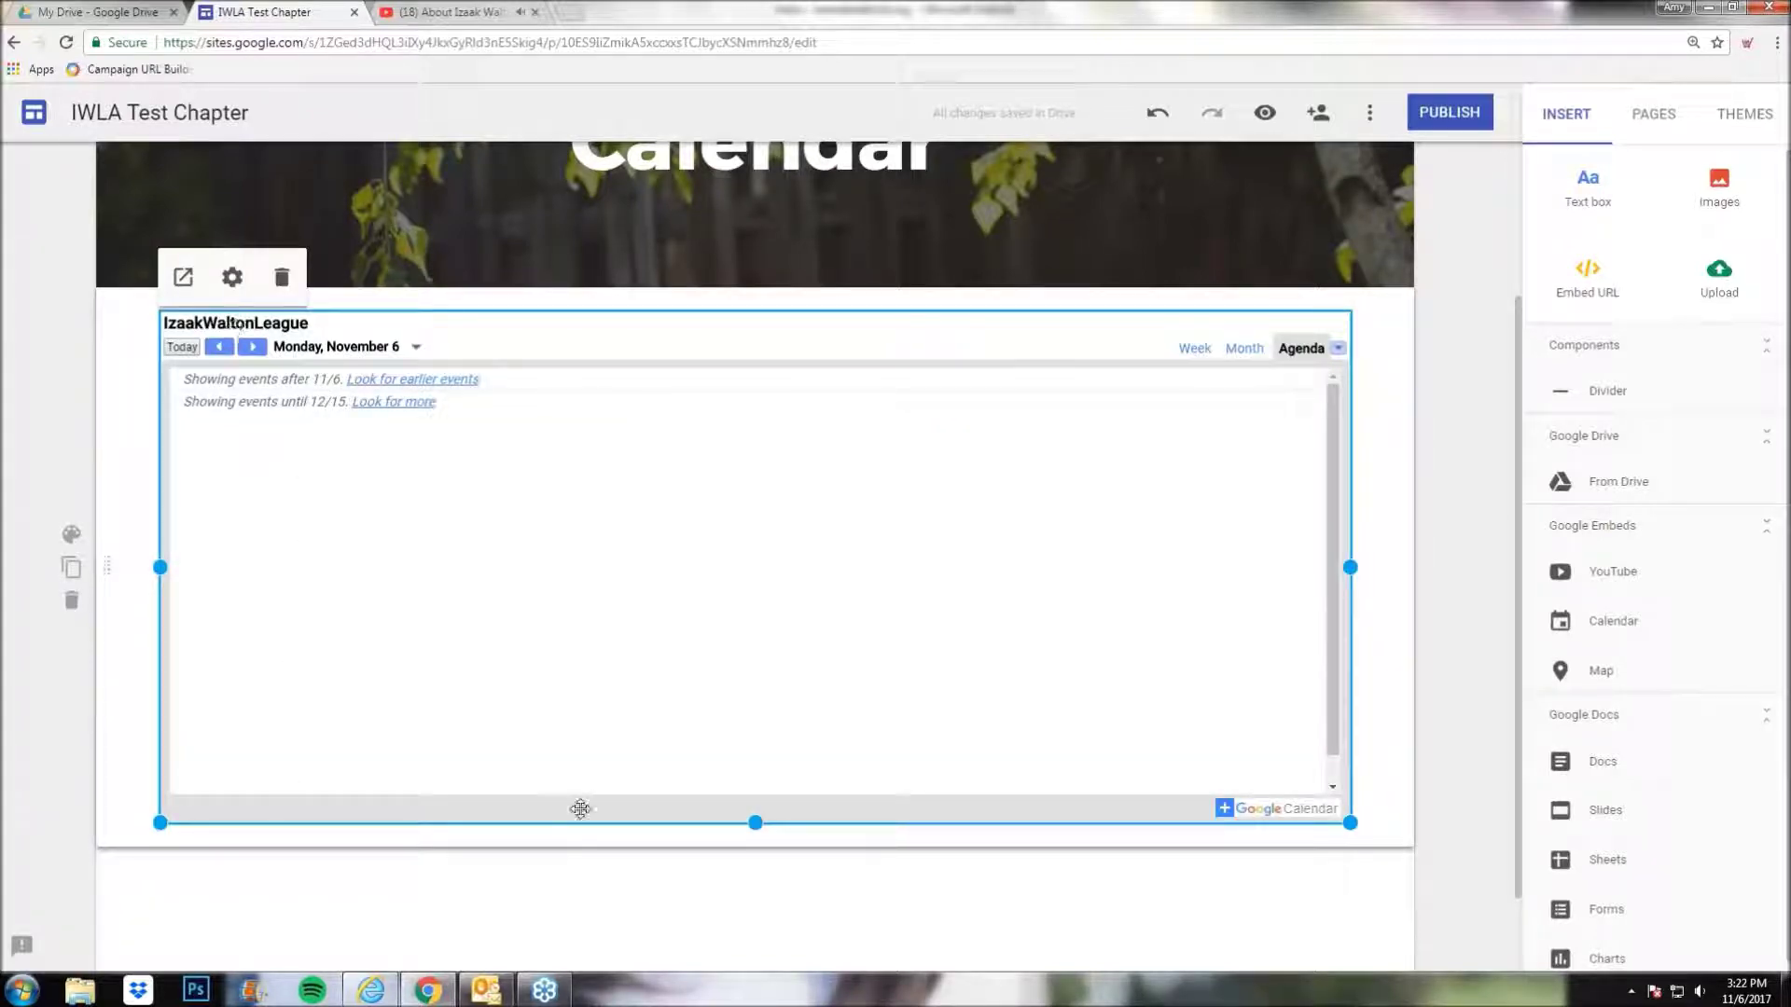
left_click(231, 277)
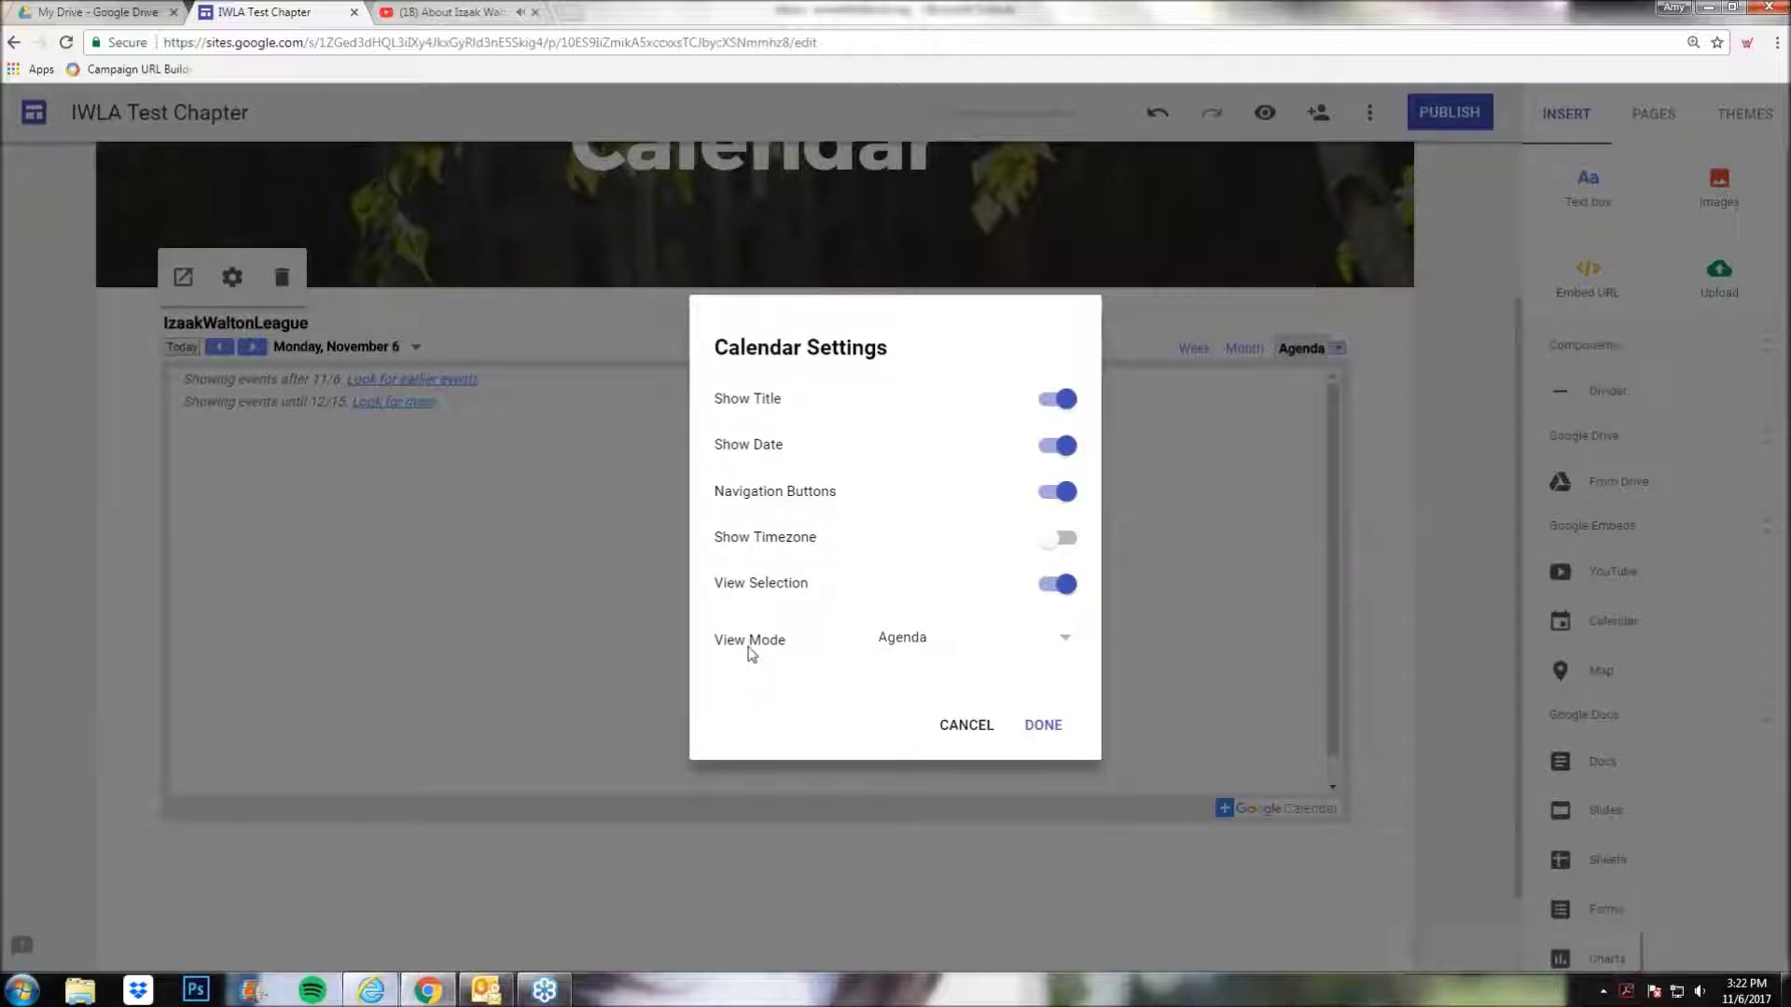
left_click(1064, 646)
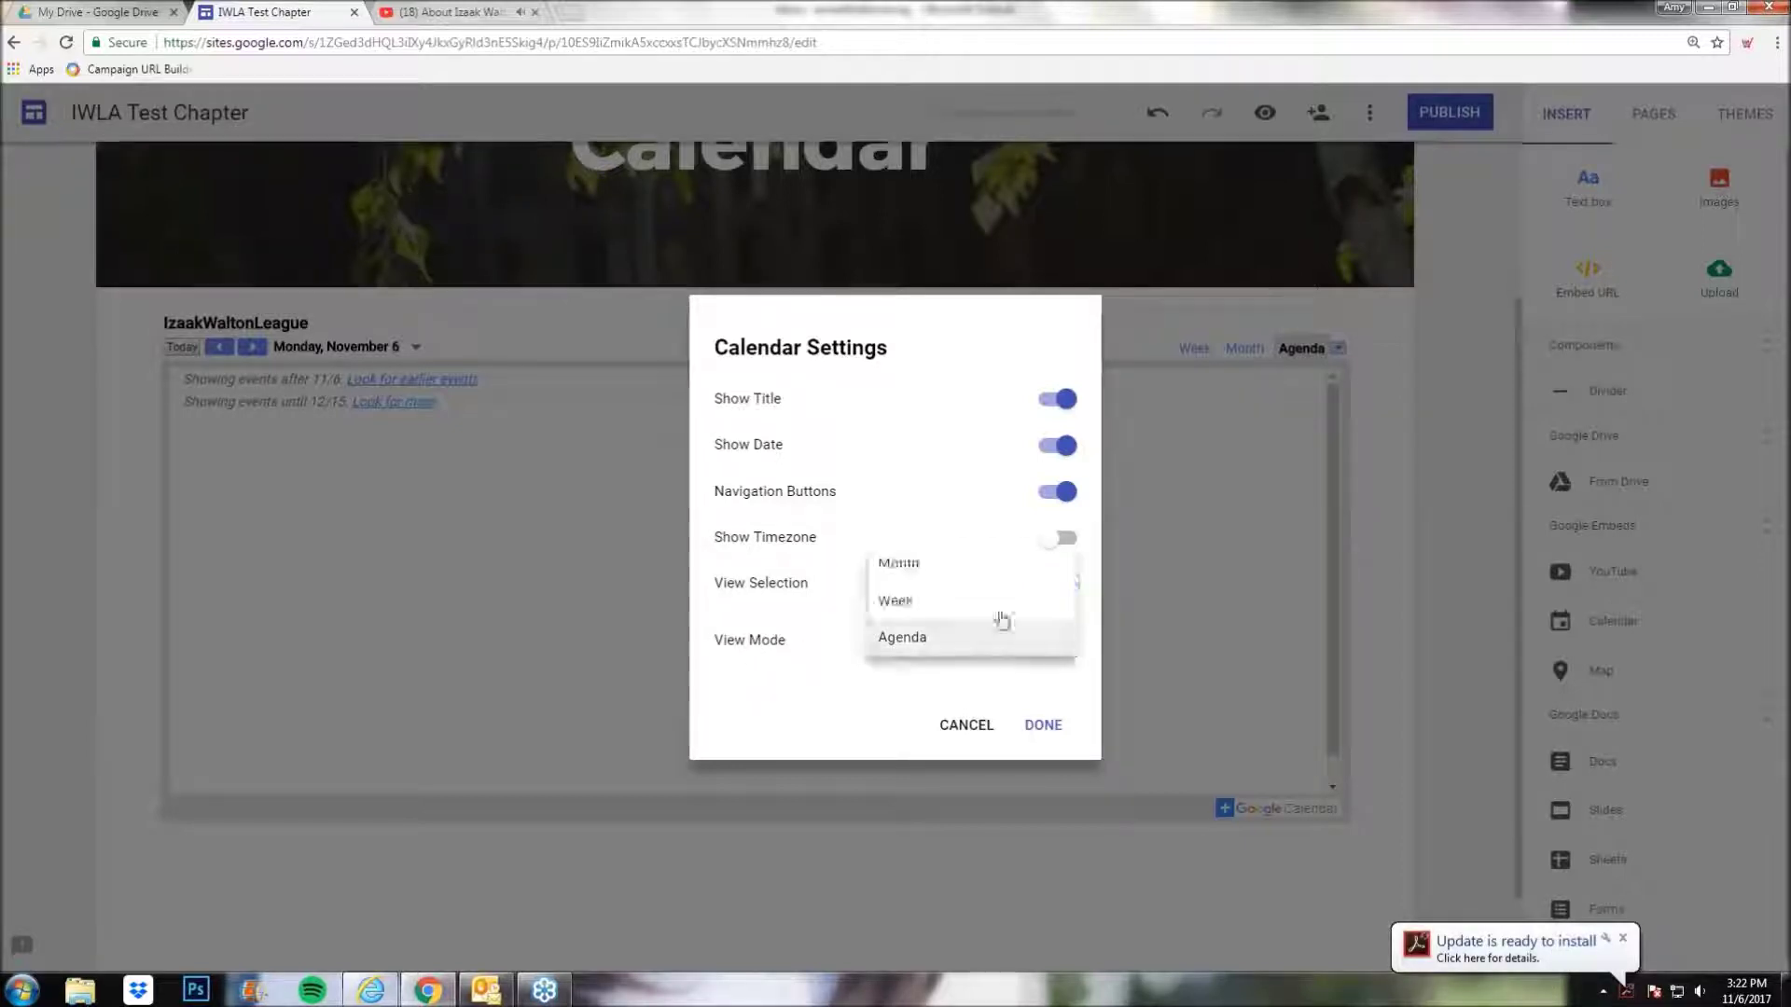
left_click(905, 563)
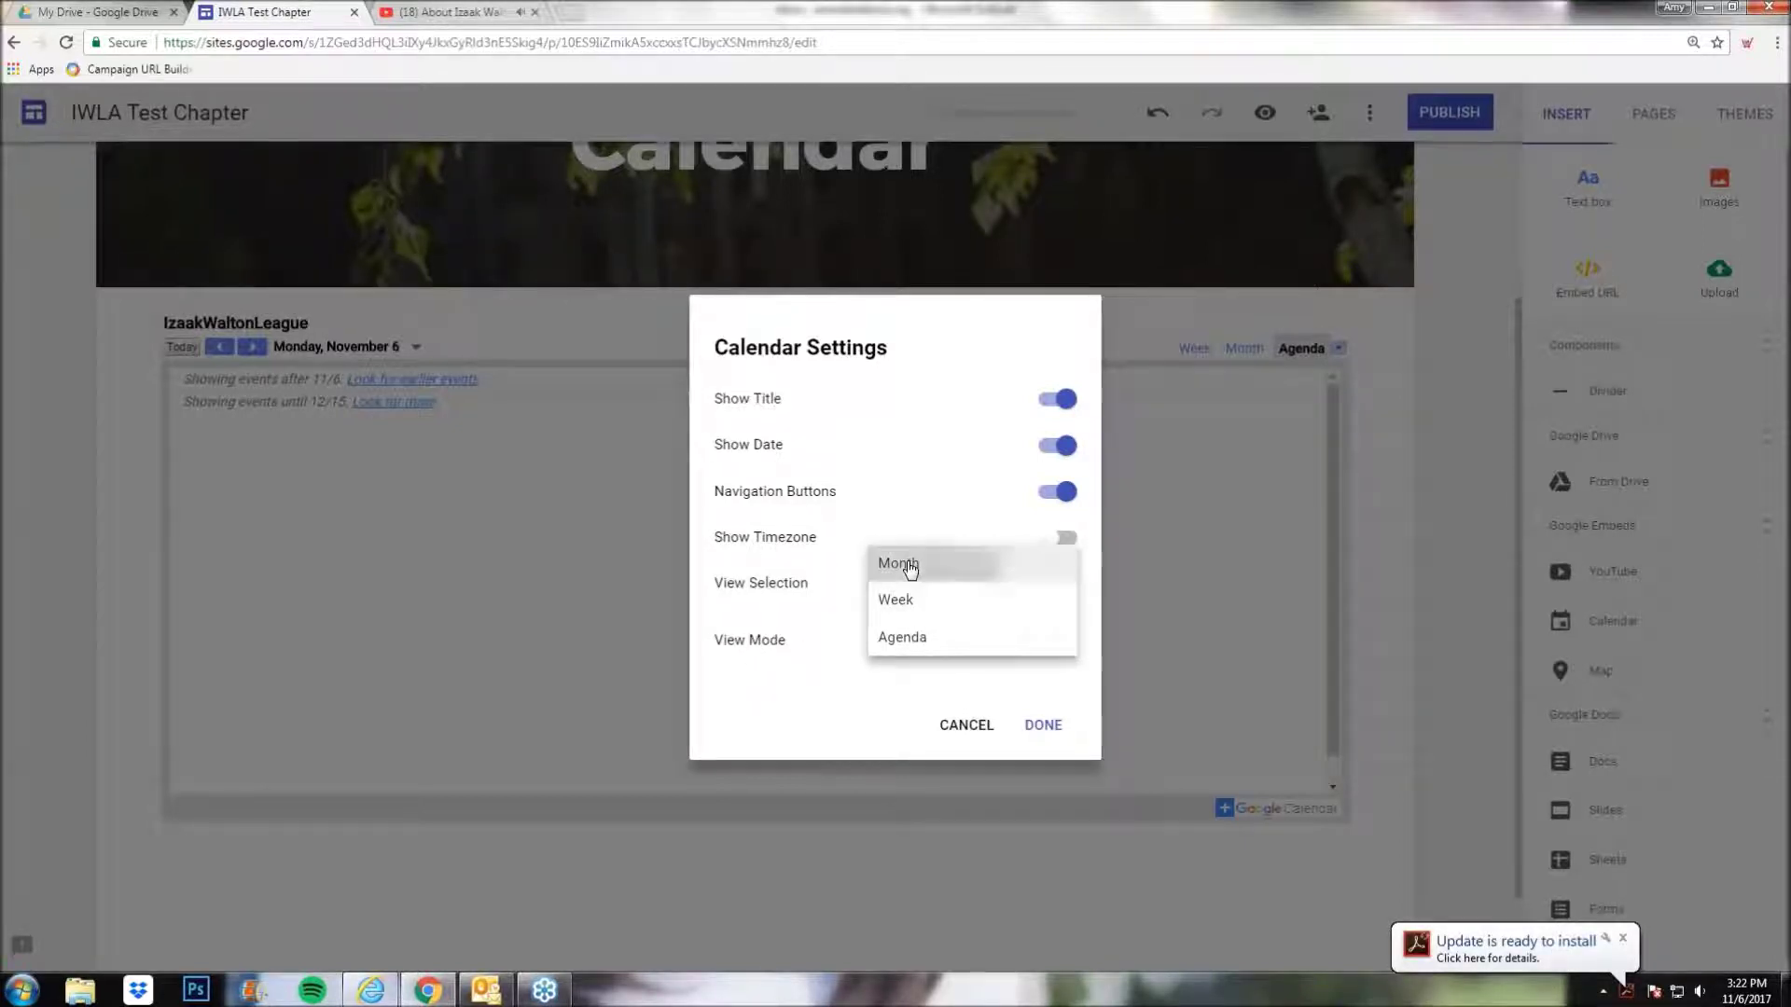
left_click(1045, 726)
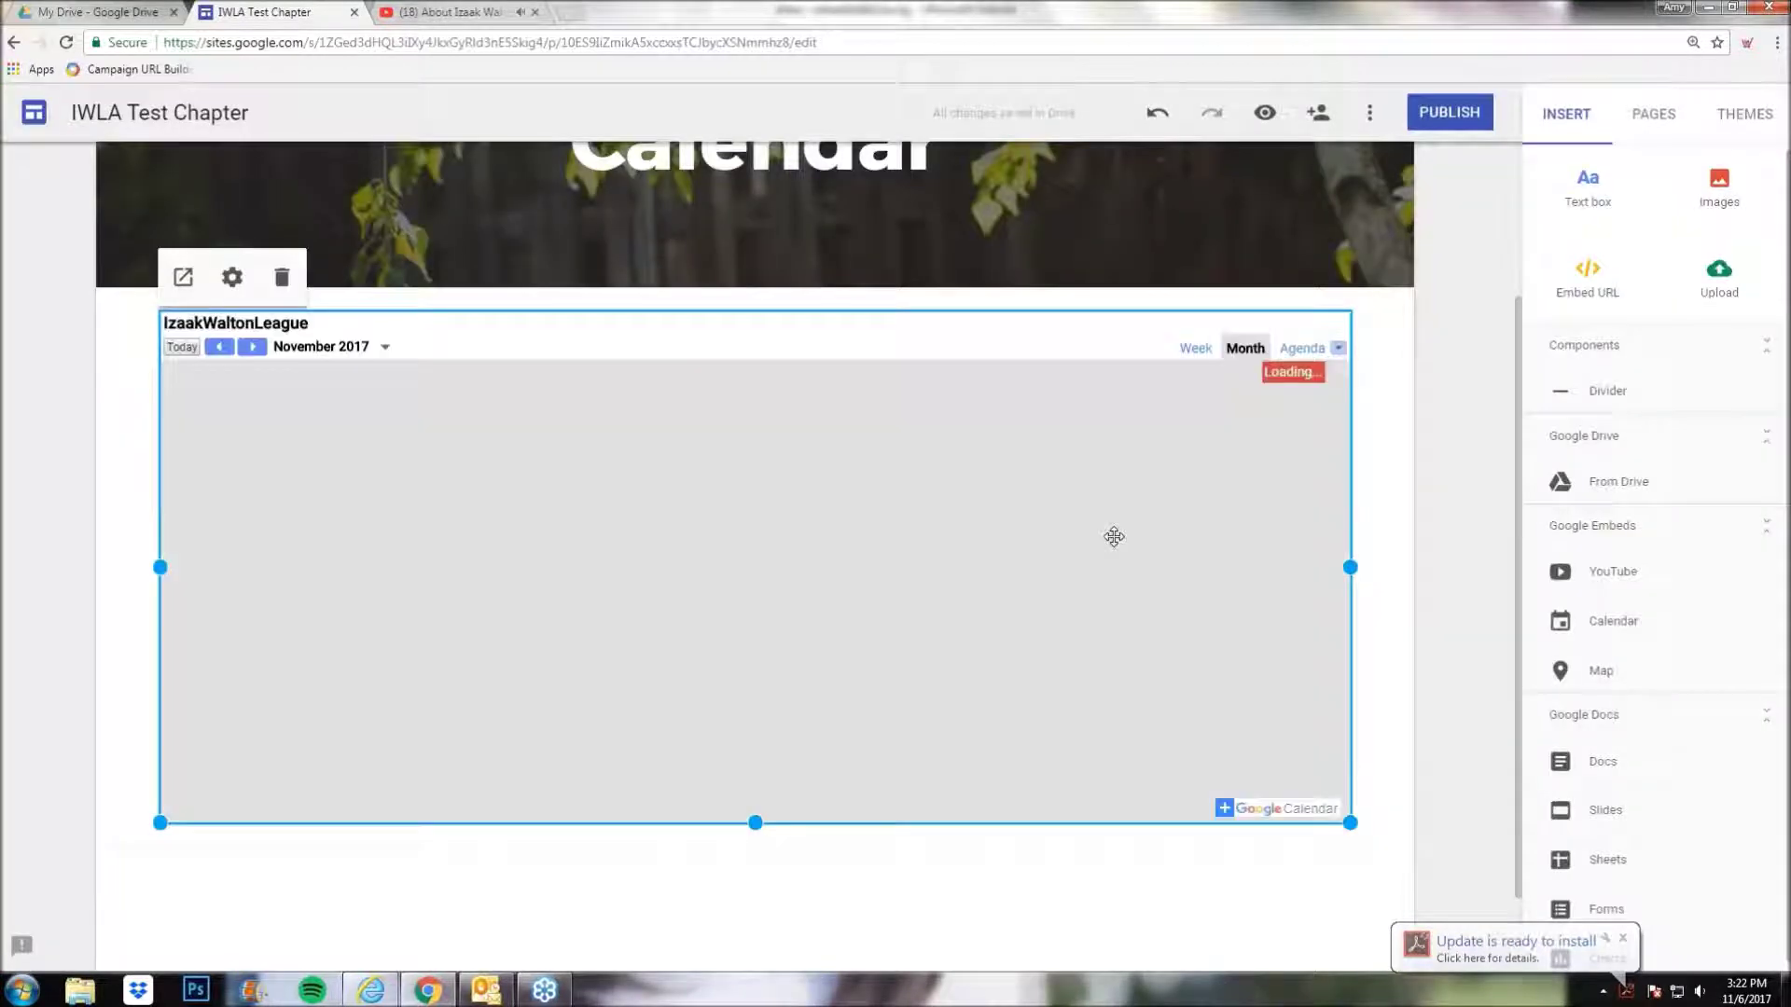
left_click_drag(756, 823, 761, 951)
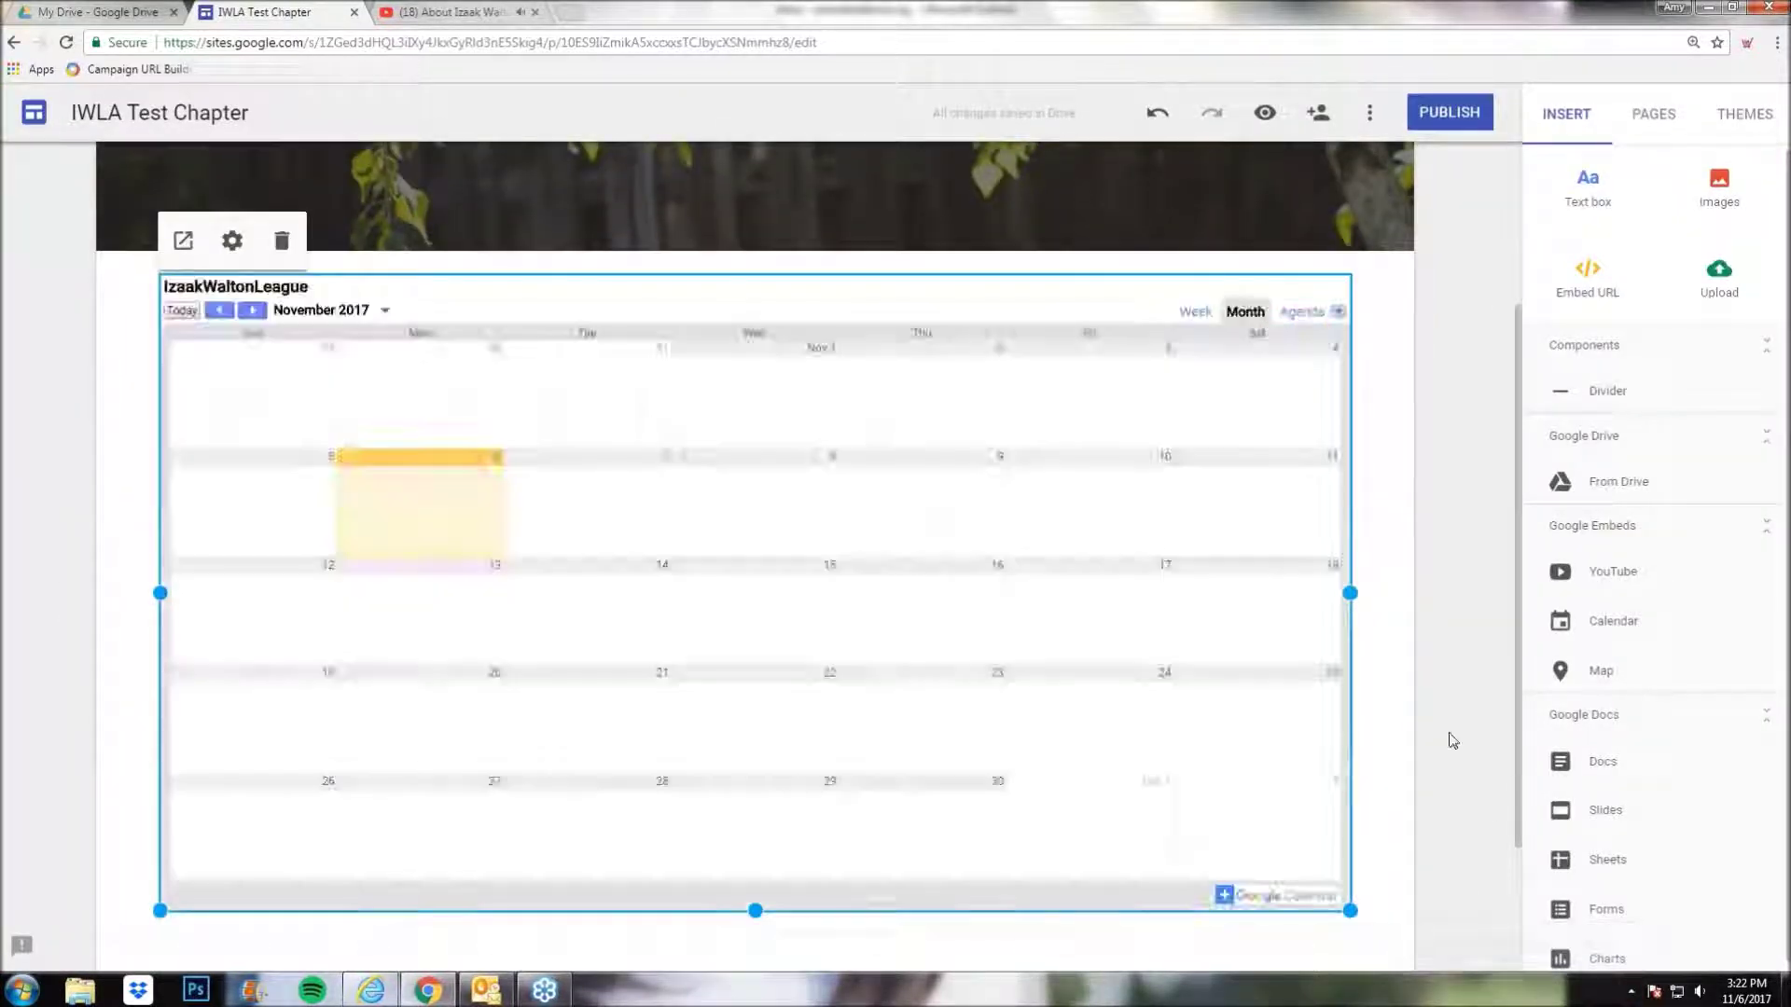
left_click(1444, 733)
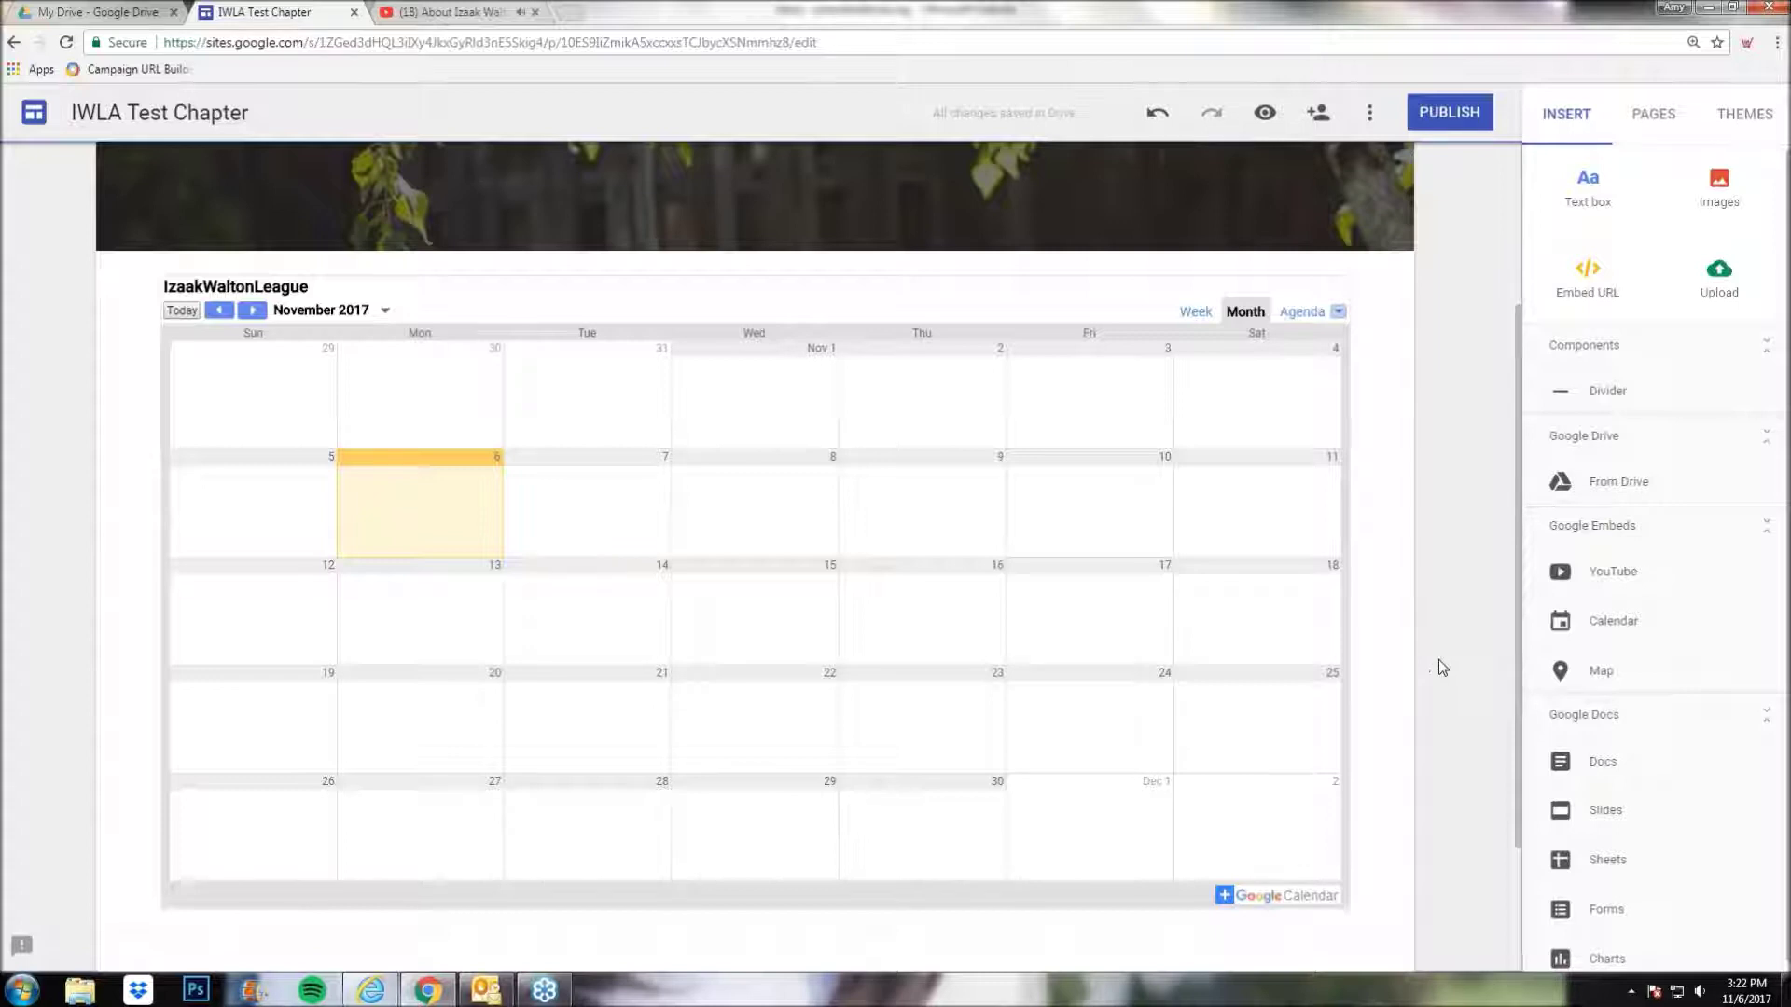
- Open the About Us page and change its header image to the group photo from the Website Photos folder in Google Drive
scroll(1438, 658, "up", 3)
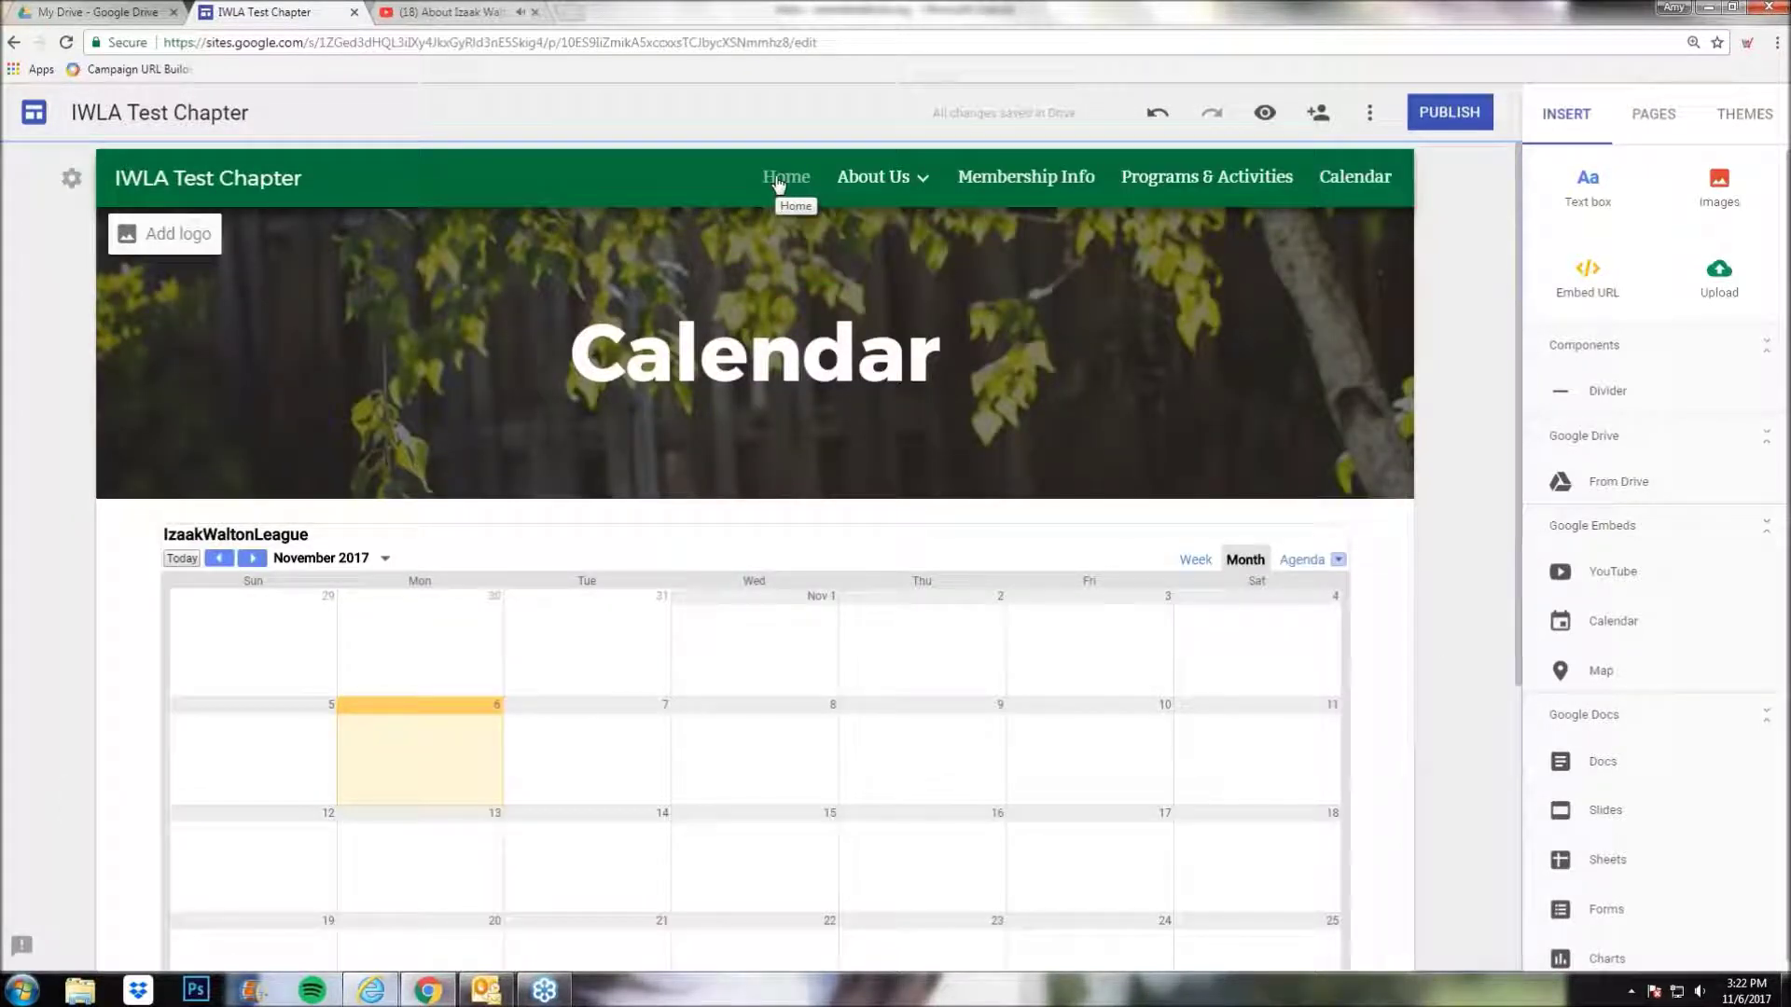
left_click(886, 177)
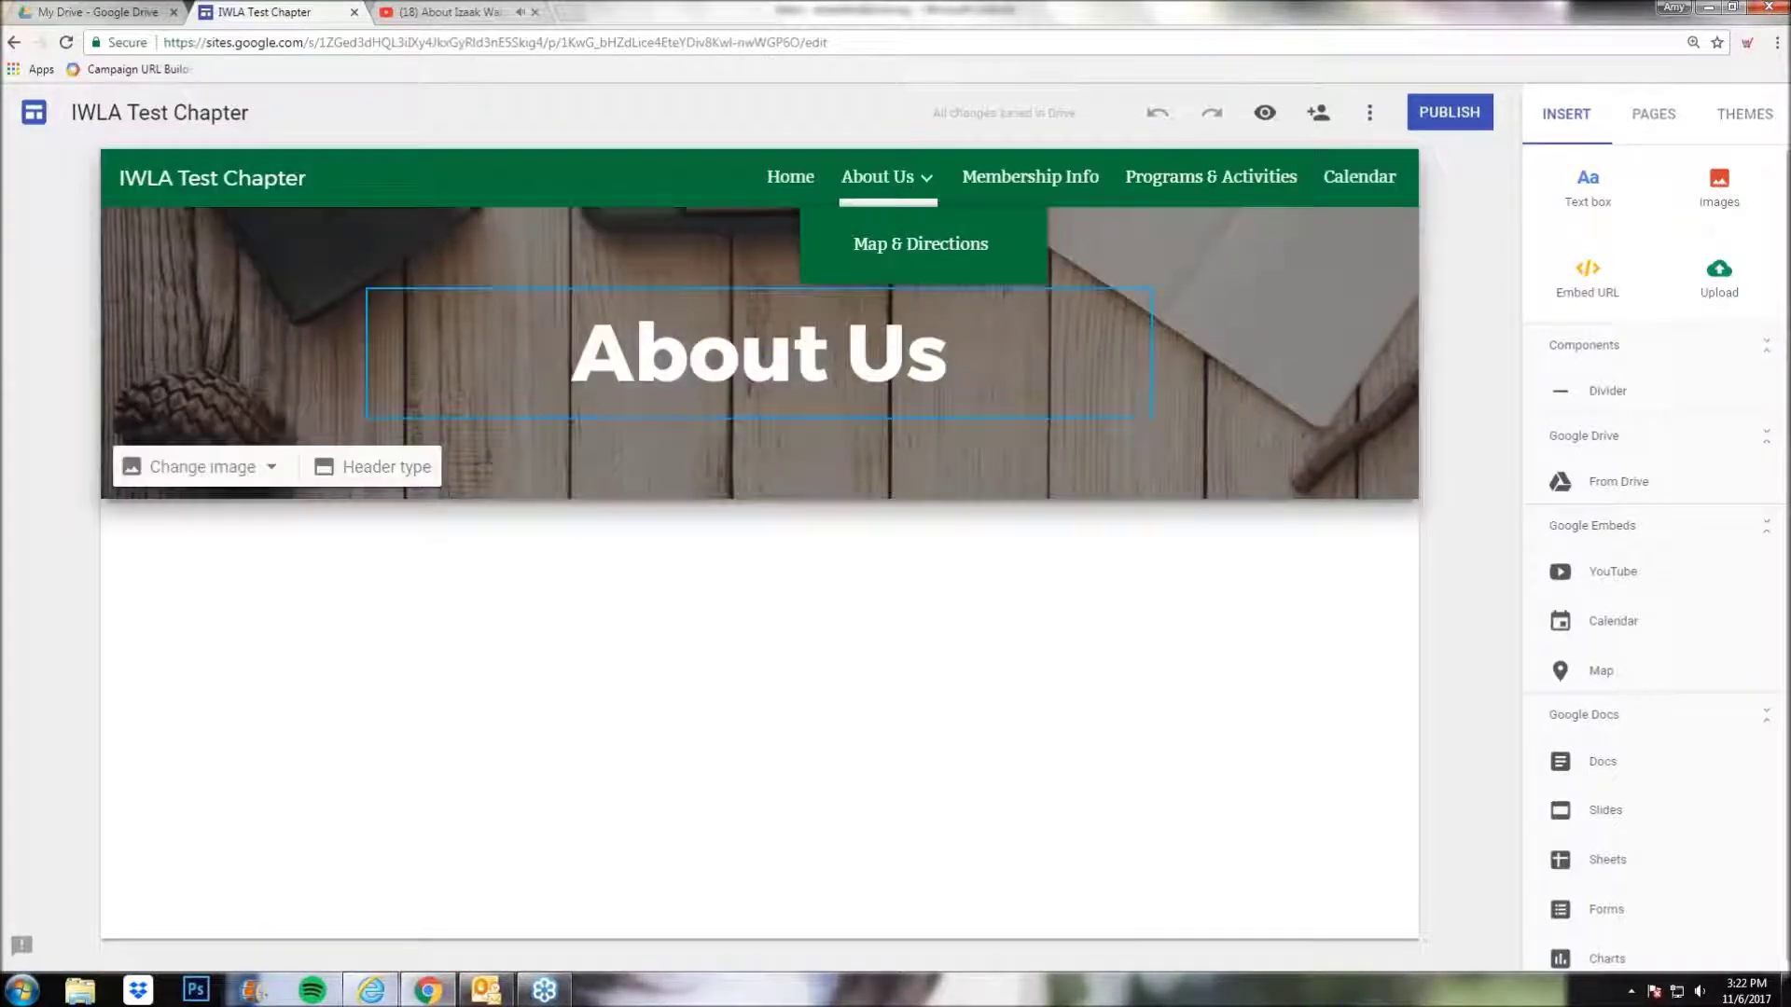
left_click(238, 468)
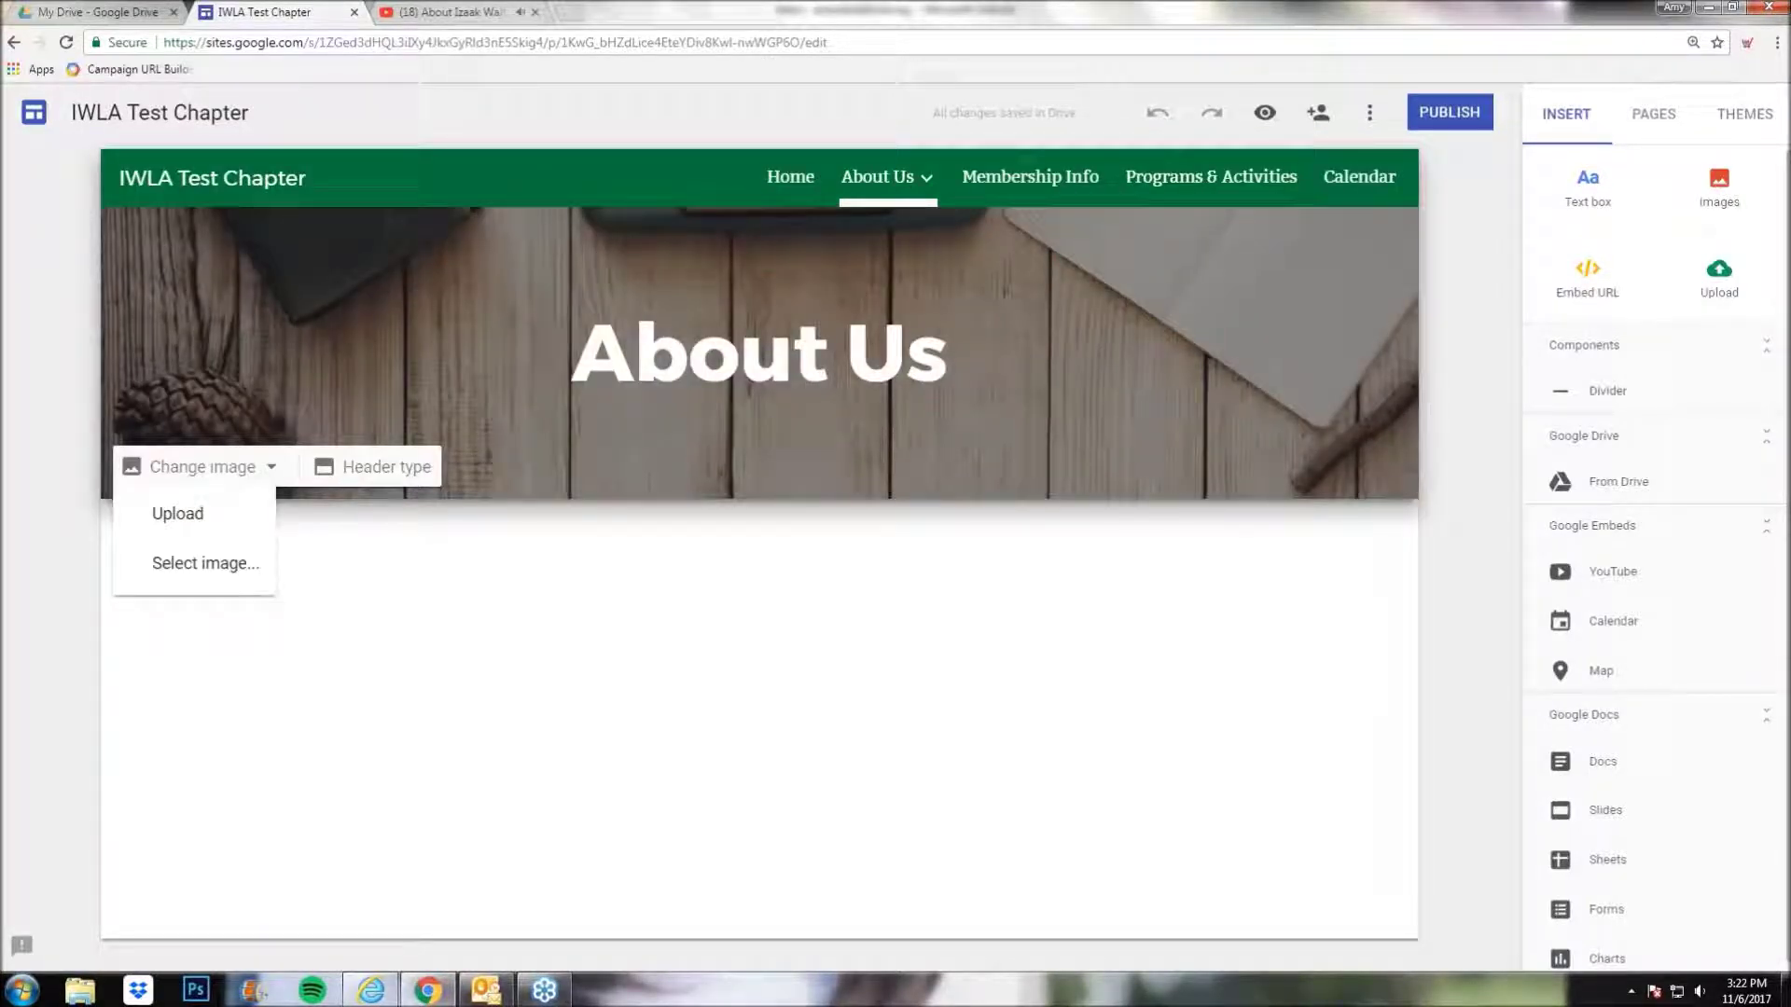
left_click(234, 575)
left_click(801, 280)
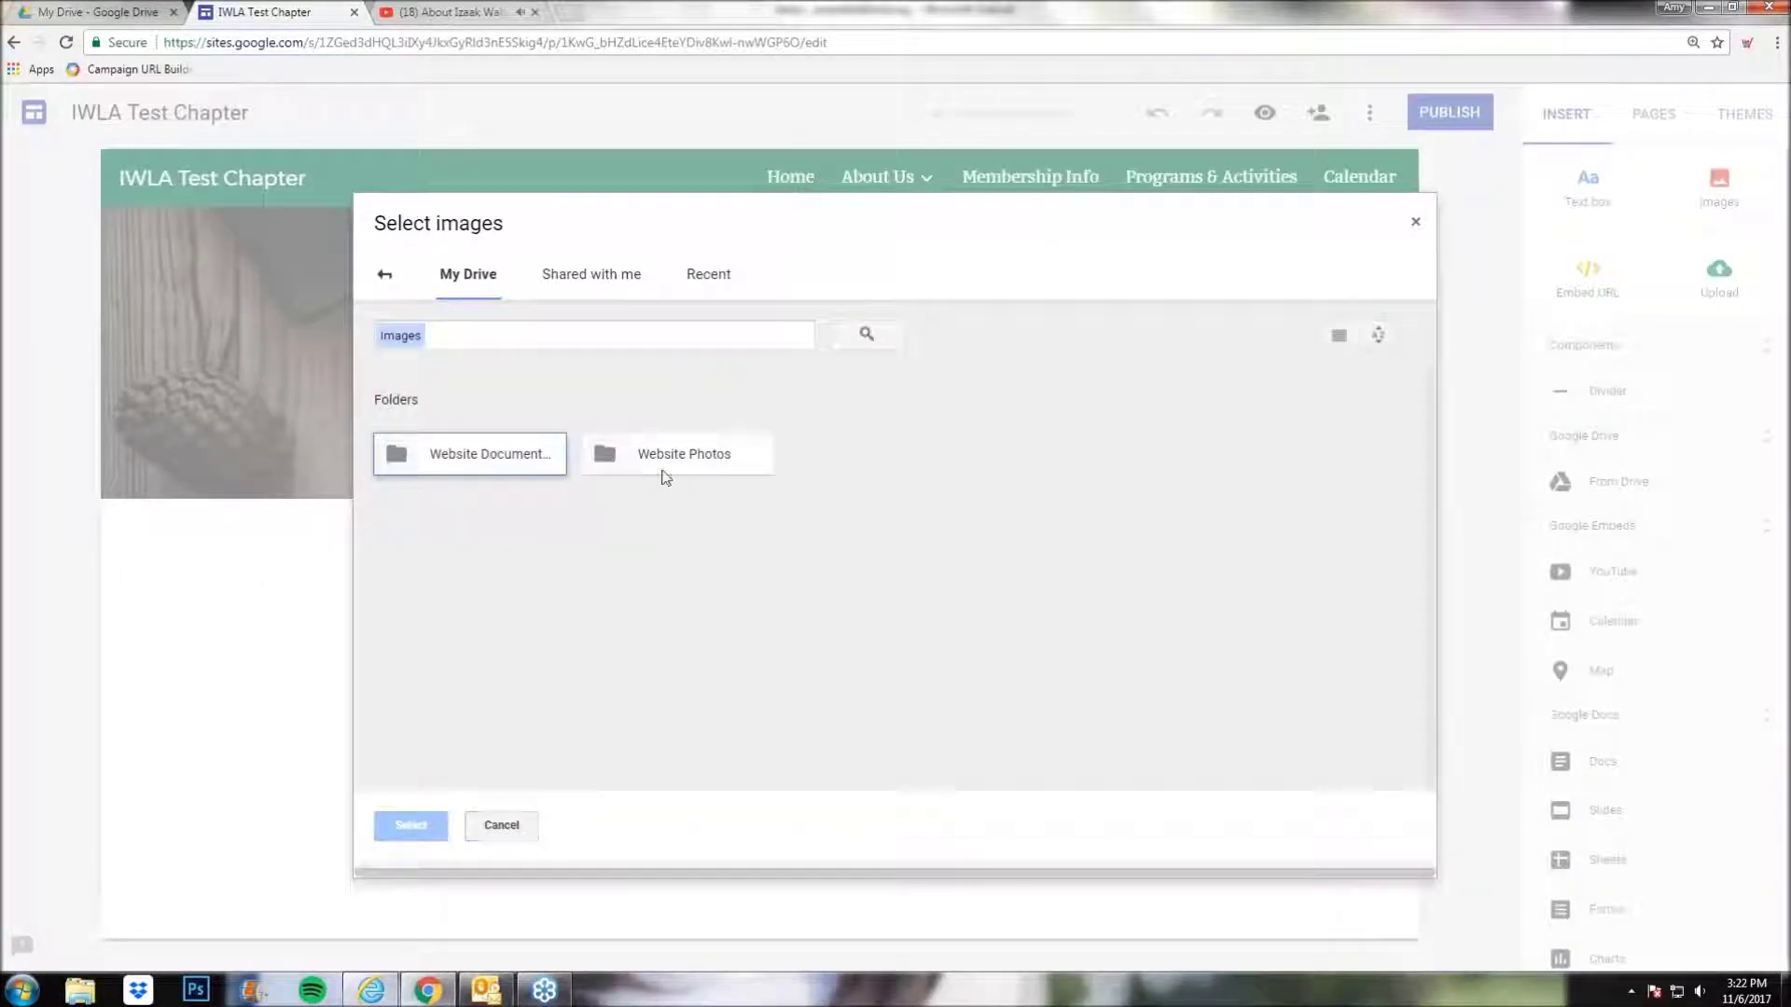
double_click(666, 457)
left_click(892, 551)
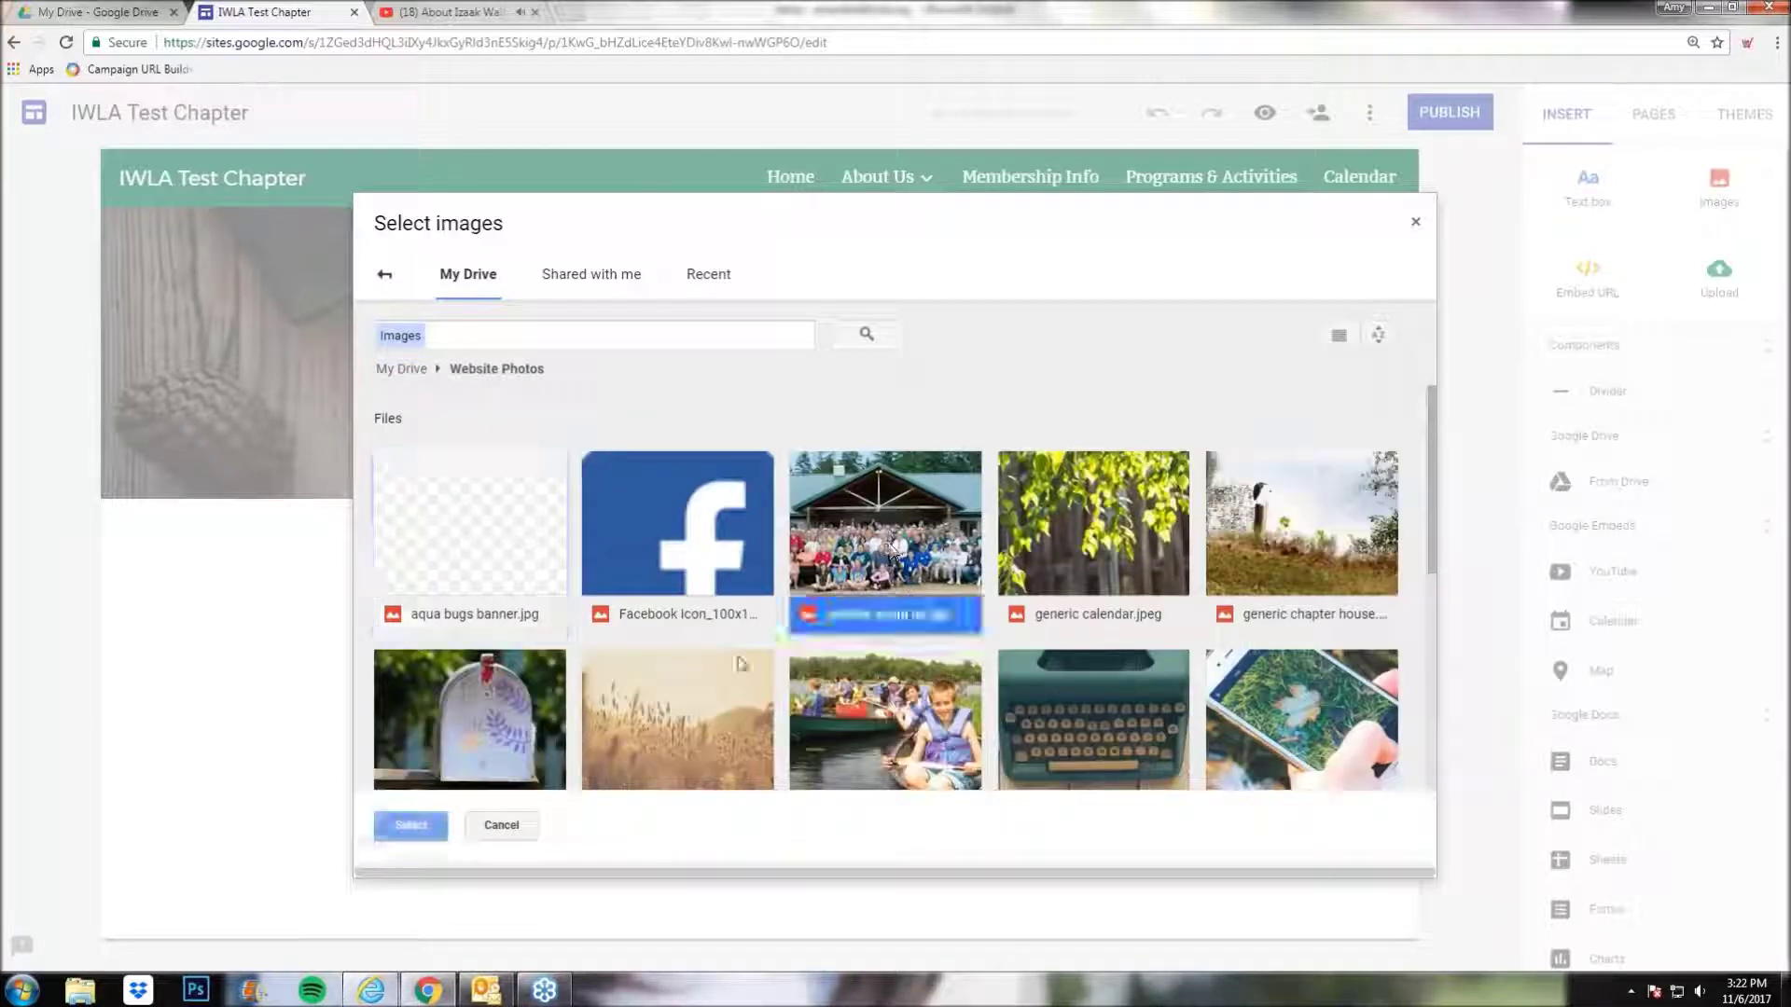
left_click(418, 827)
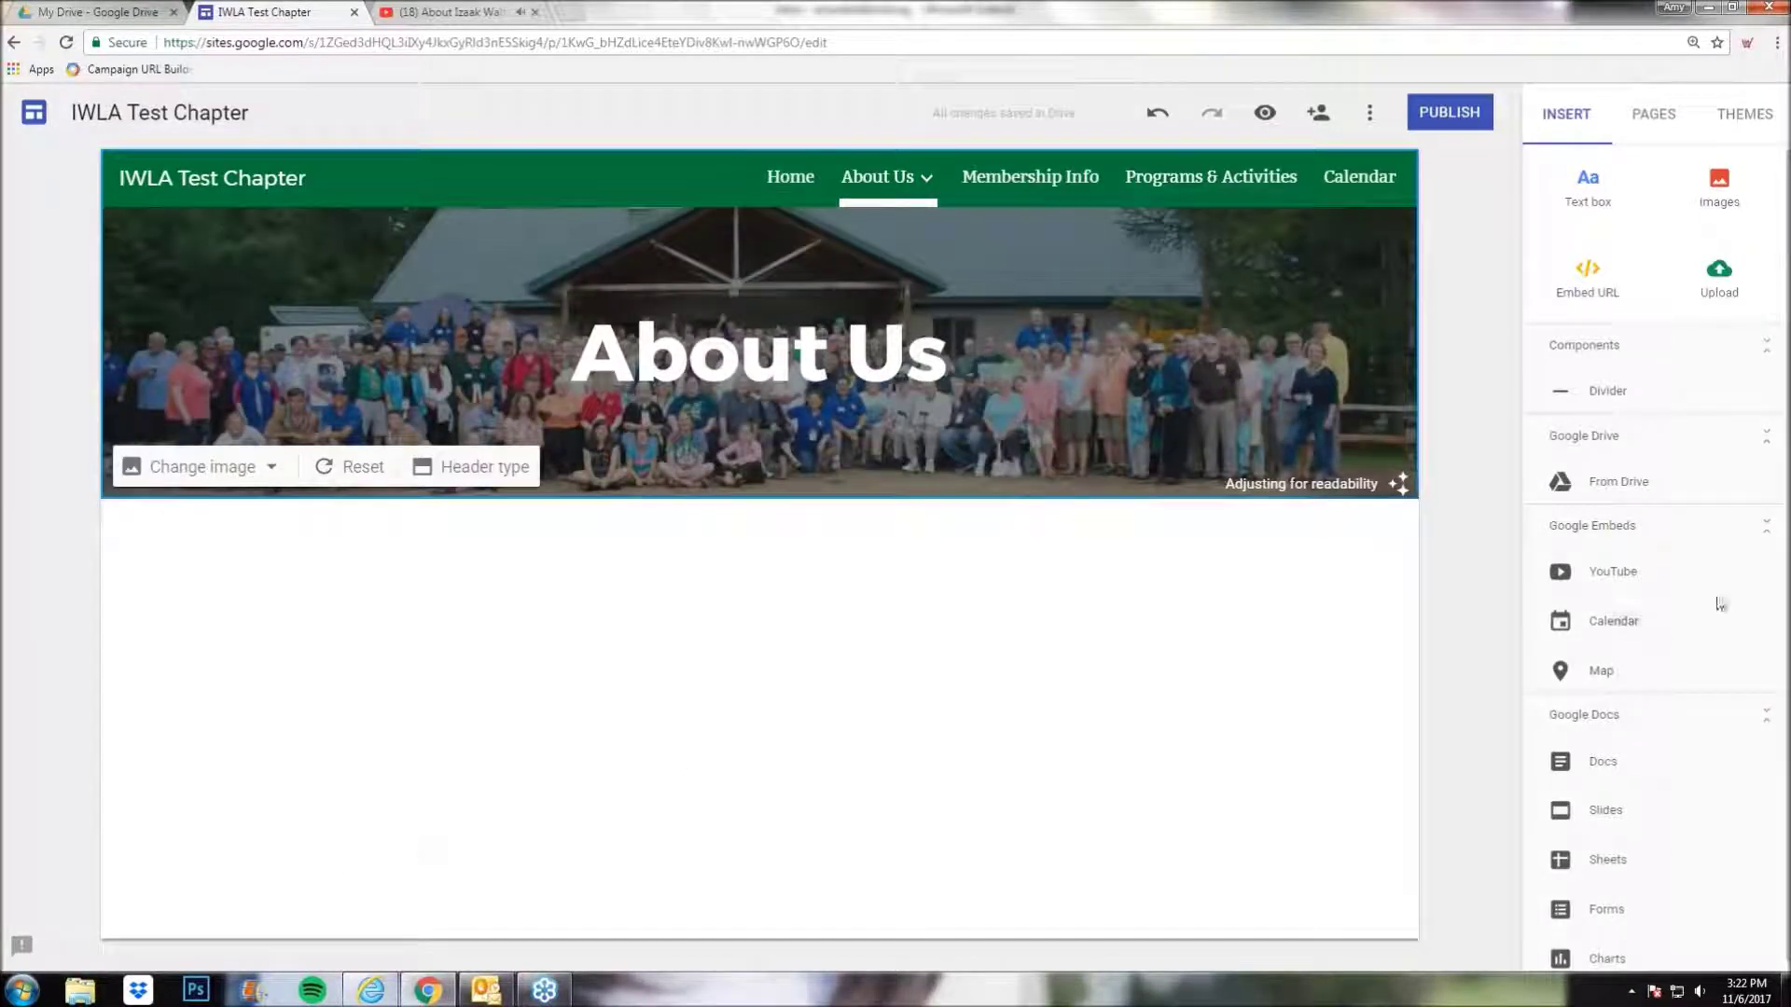
- Embed a Google map of the street address on Conservation Lane in Gaithersburg below the About Us header
left_click(1599, 677)
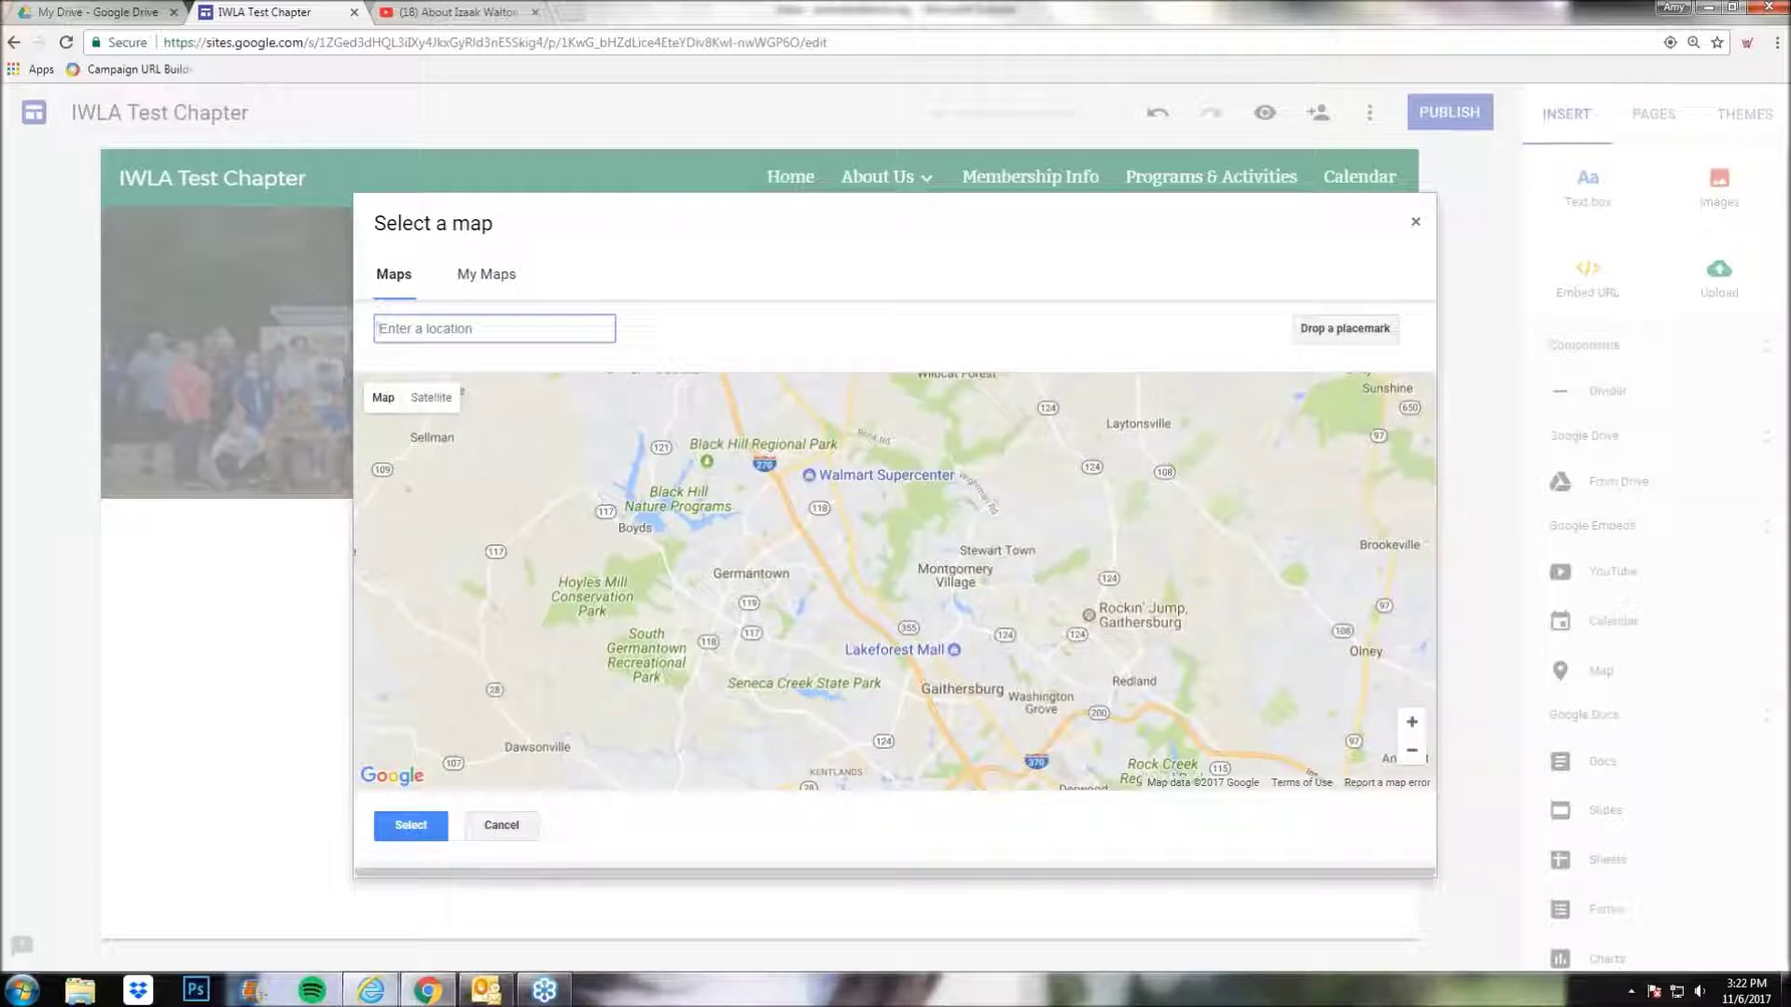
type("707 Conservation")
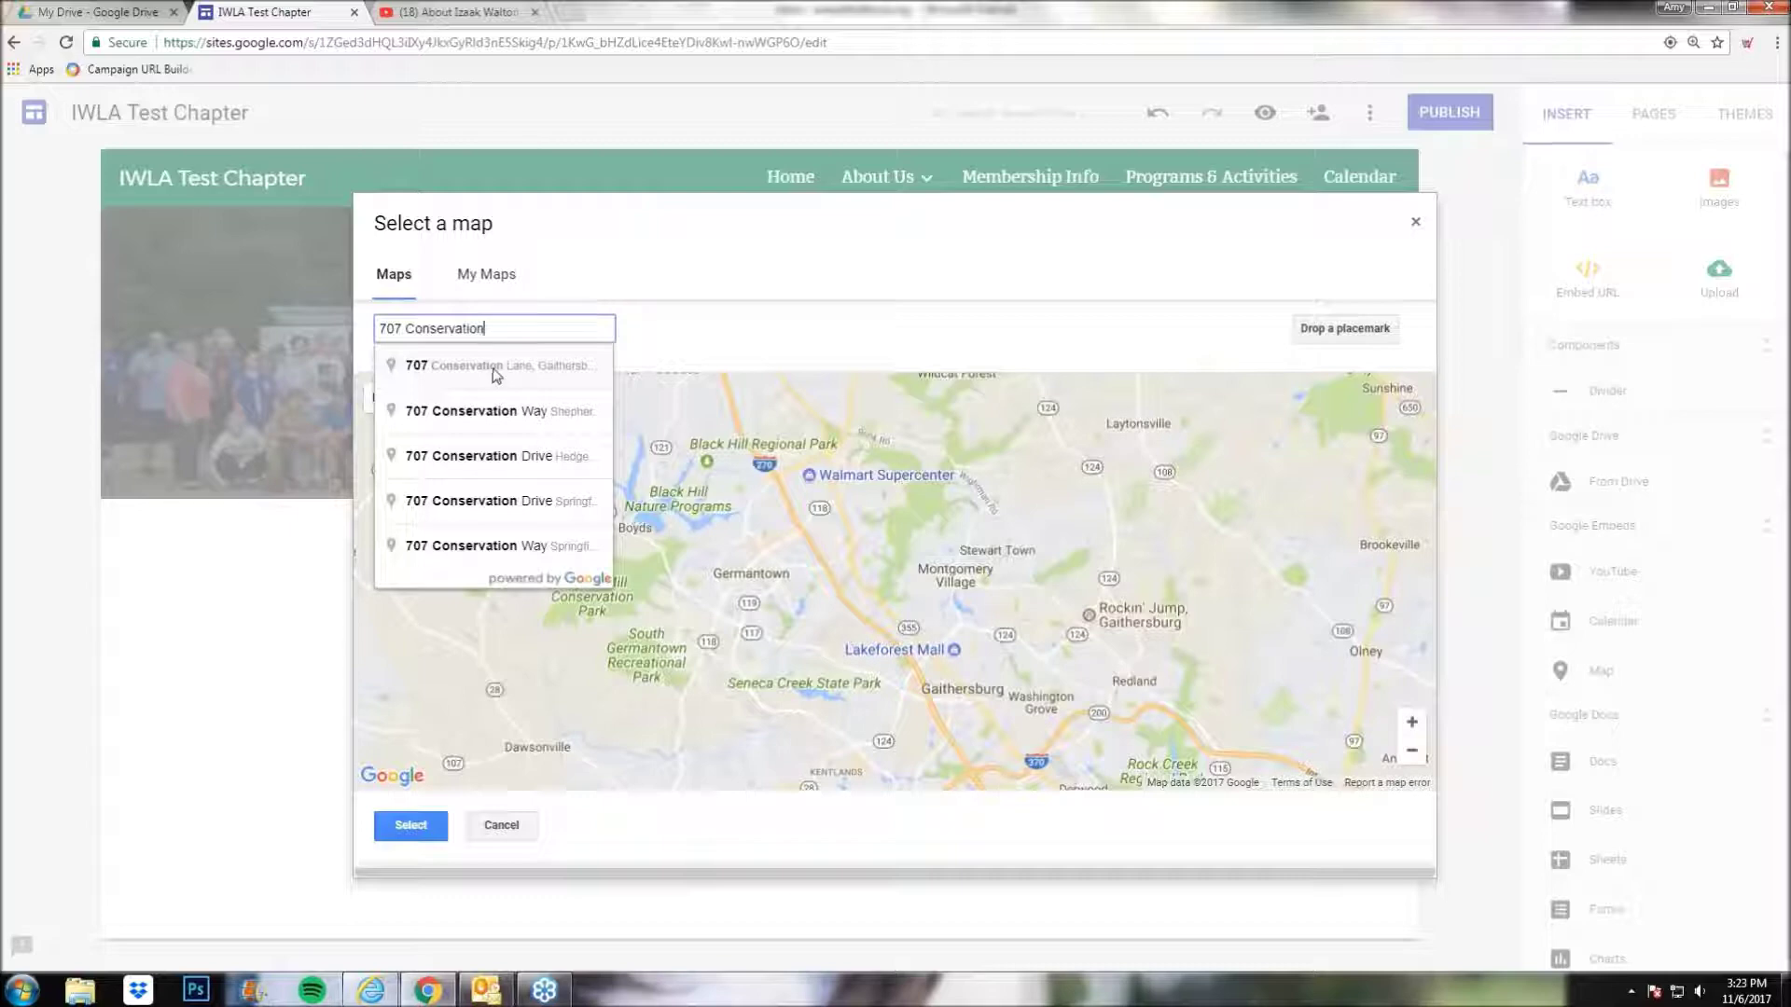
left_click(494, 370)
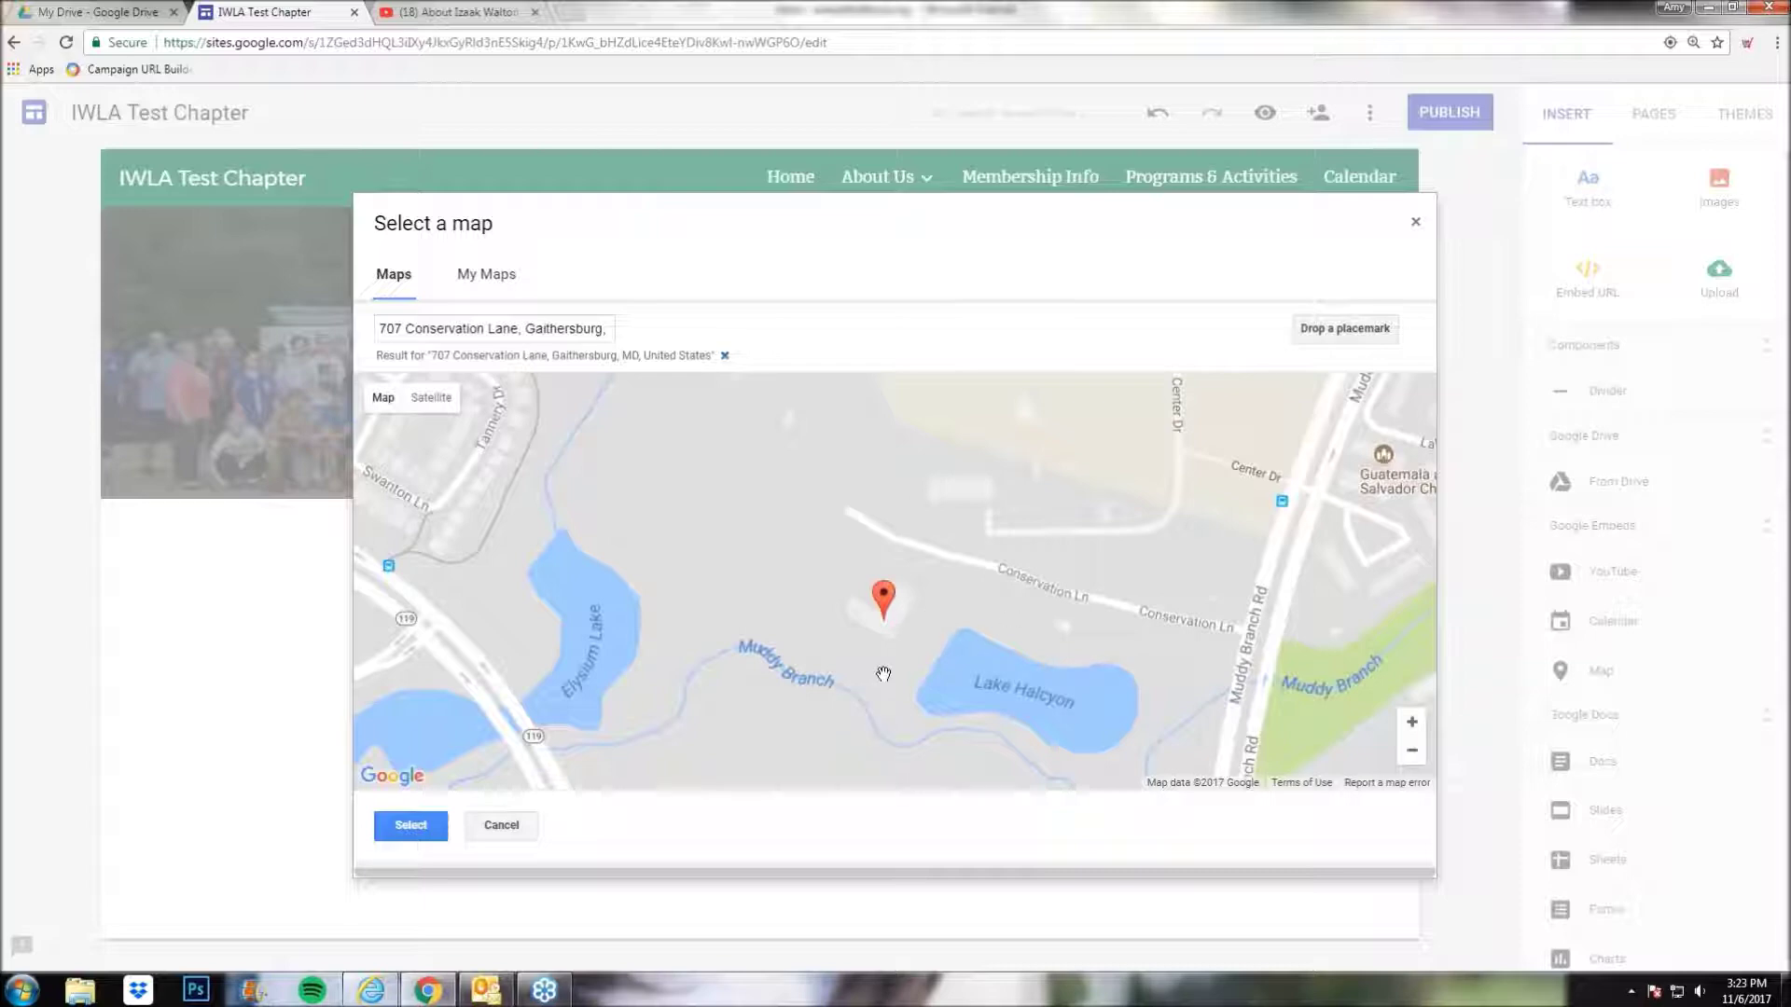
left_click(427, 832)
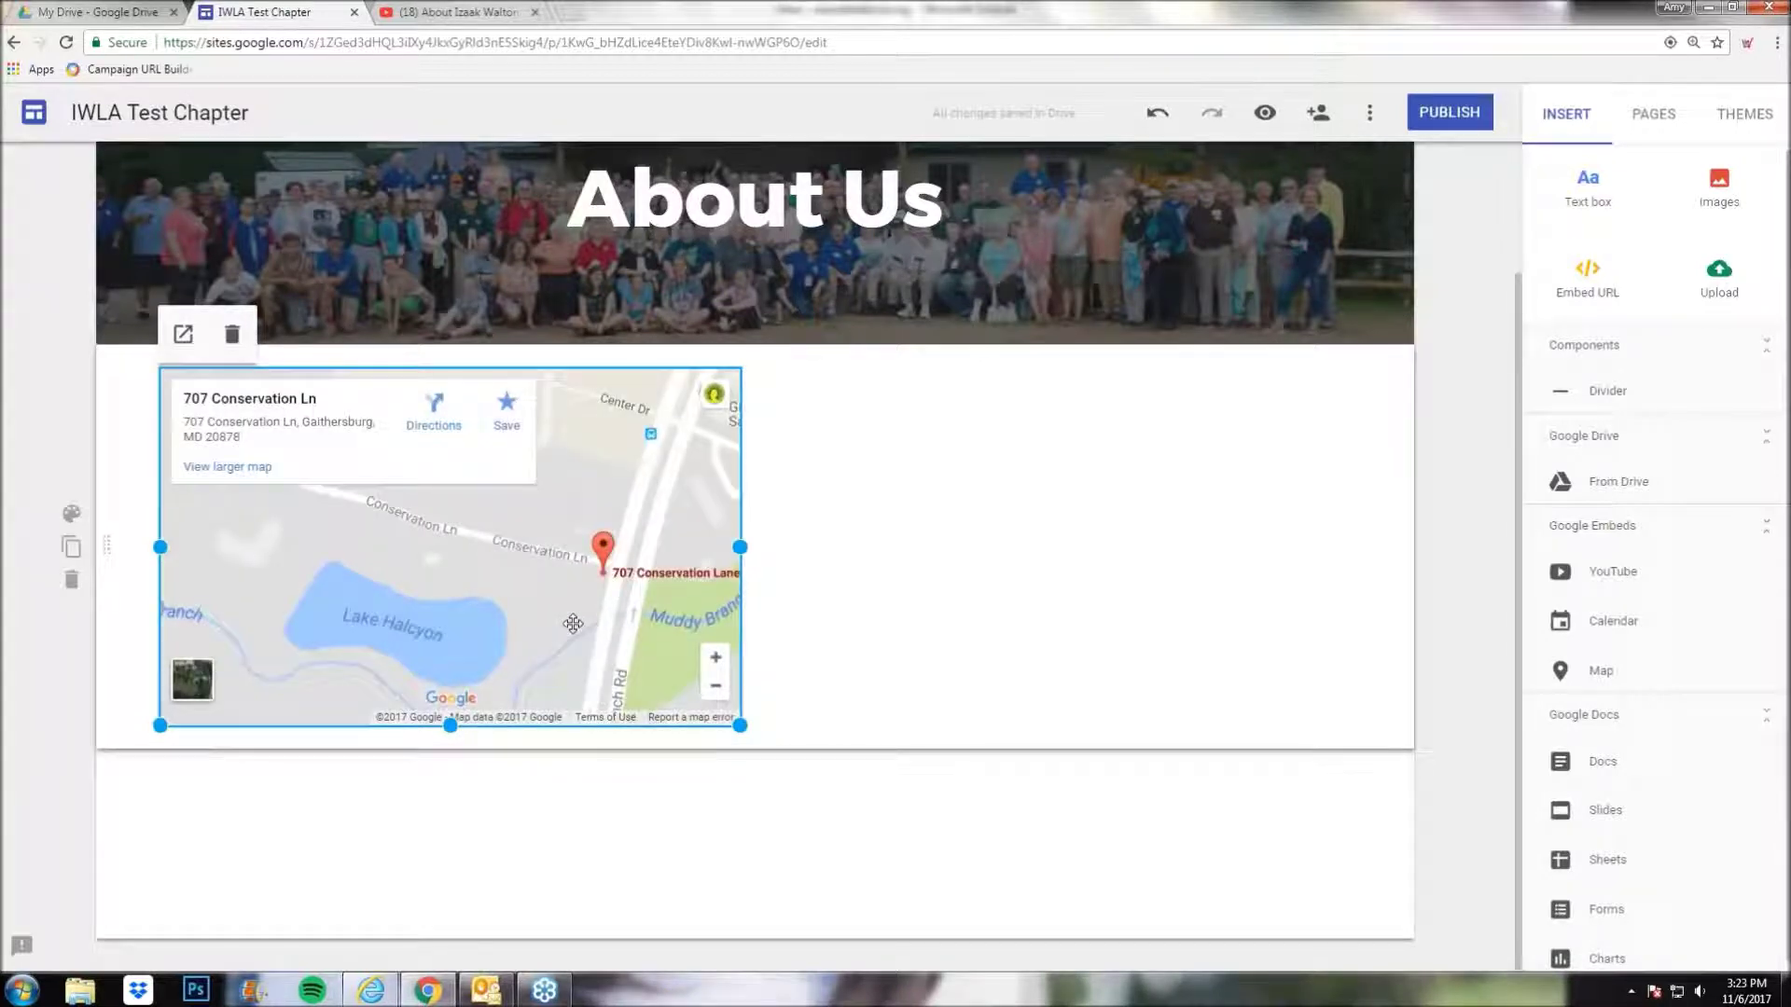
- Enlarge the embedded map to the full content width and make it taller
left_click_drag(742, 734, 1355, 856)
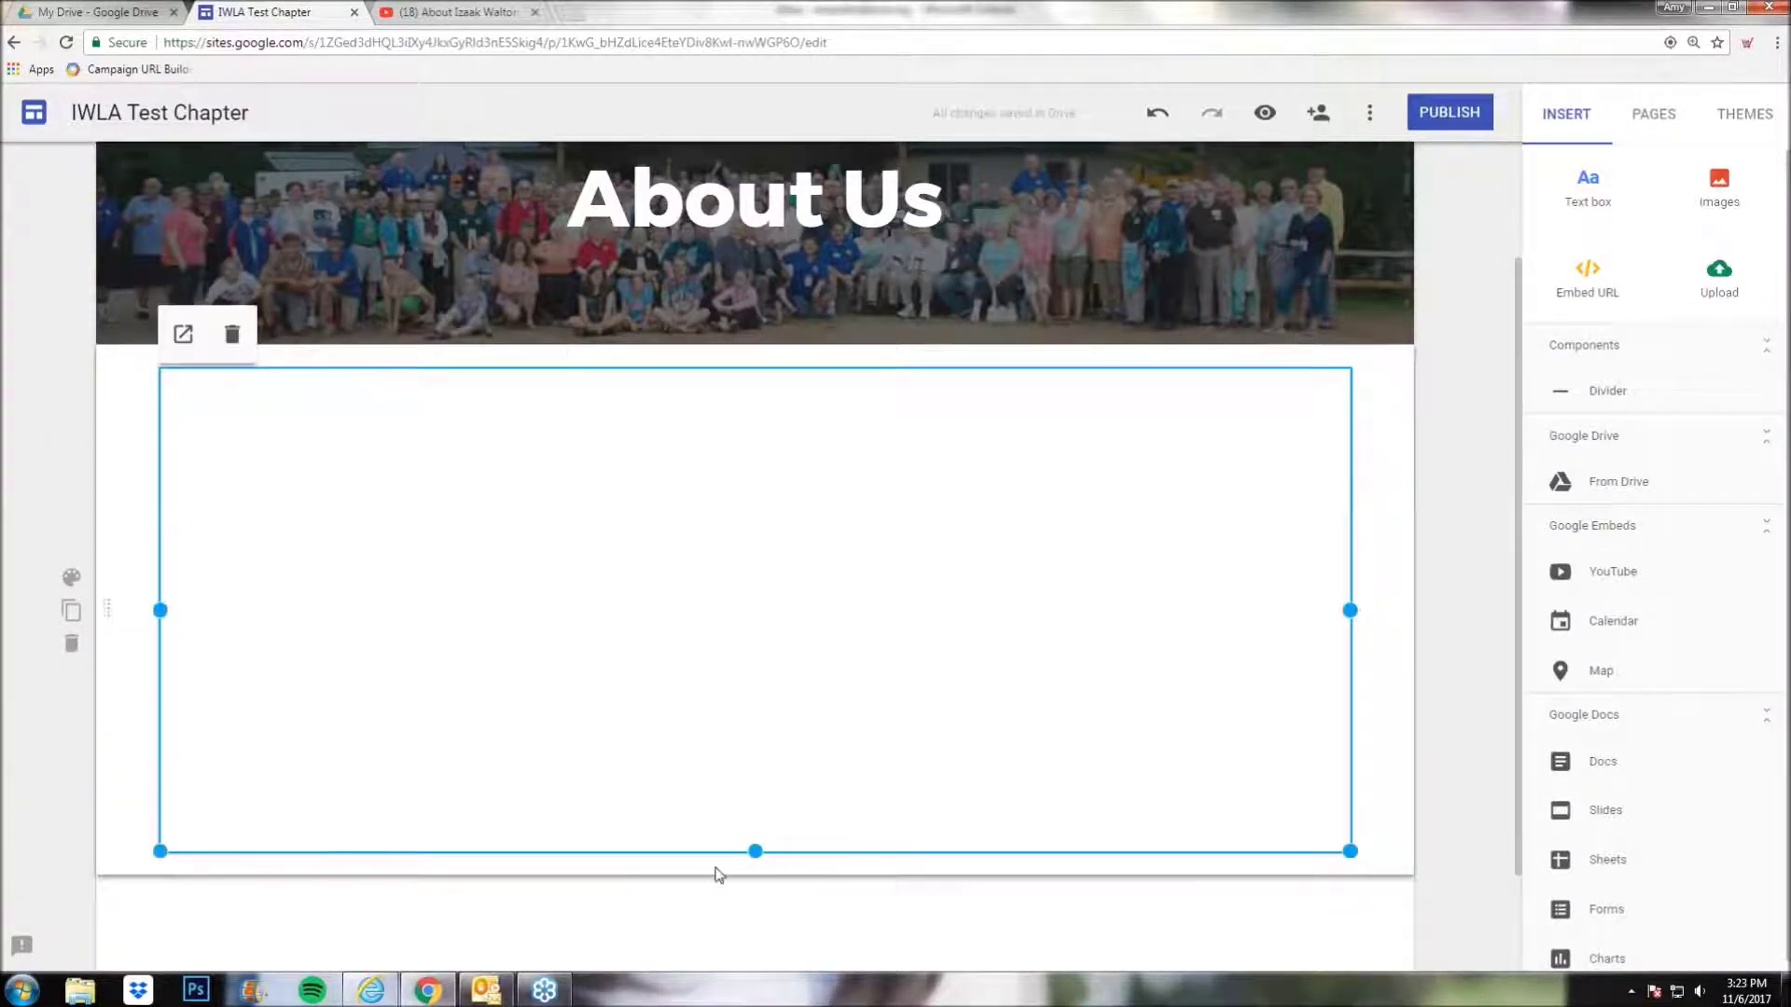
left_click_drag(756, 853, 769, 972)
left_click(1477, 746)
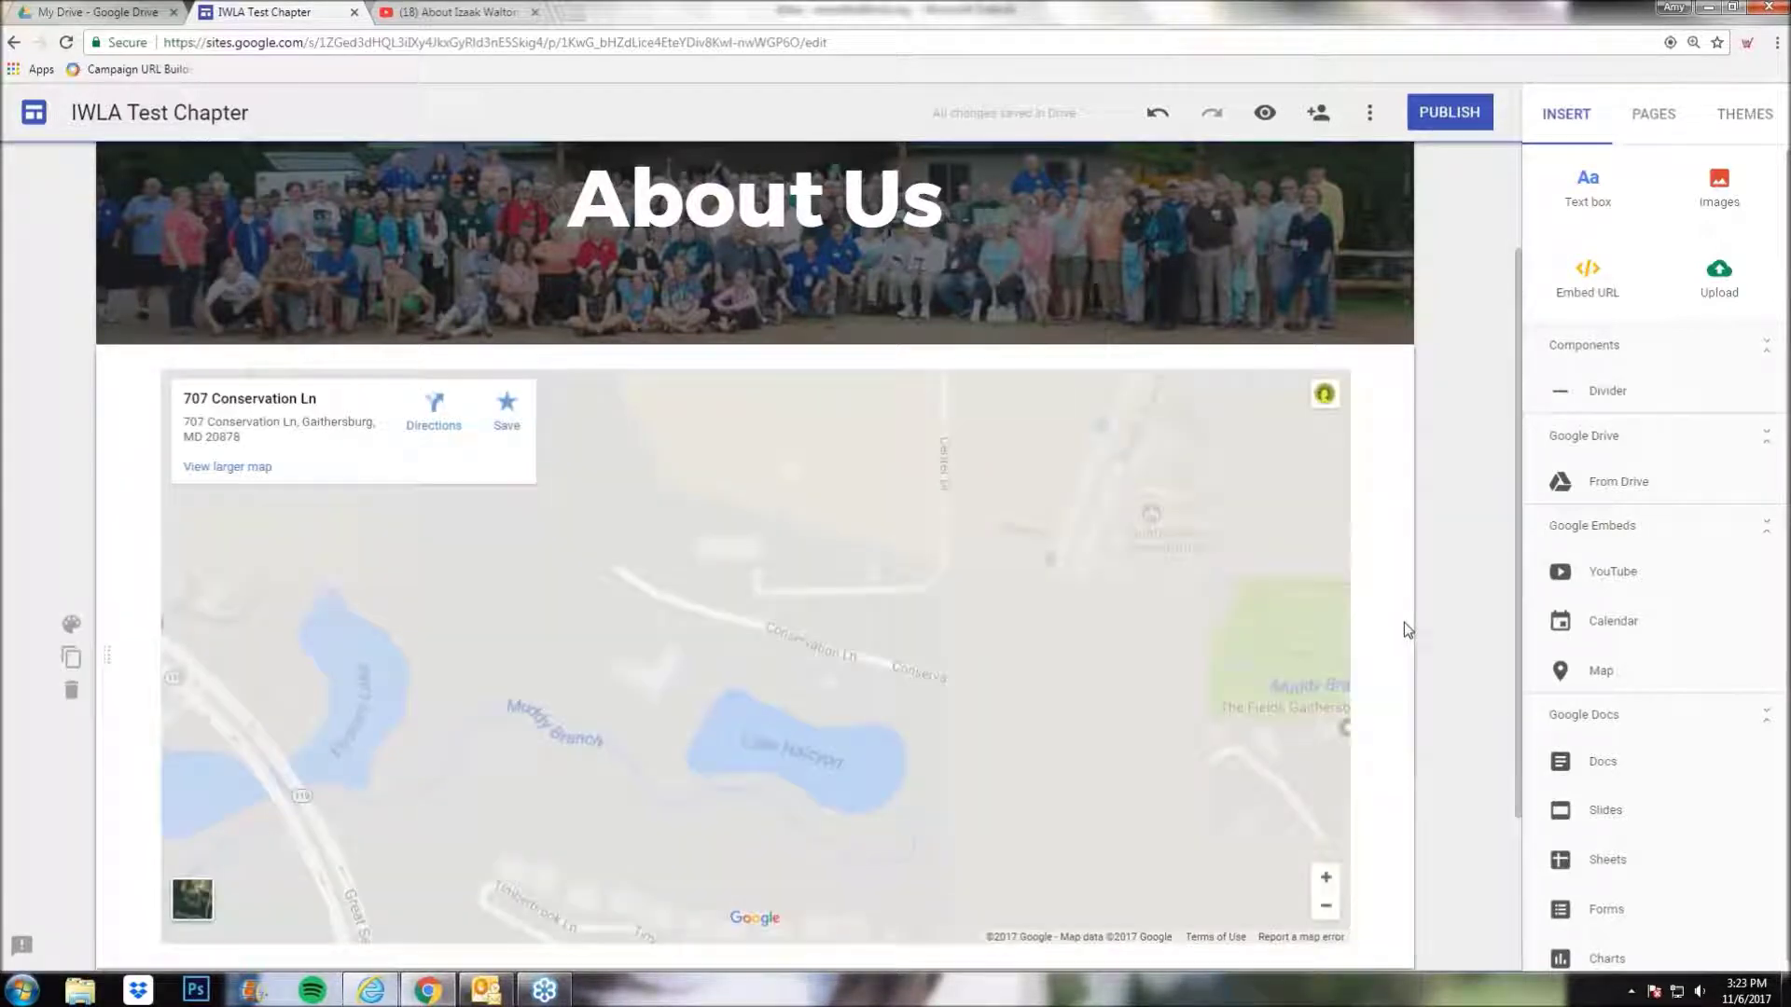
left_click(1005, 741)
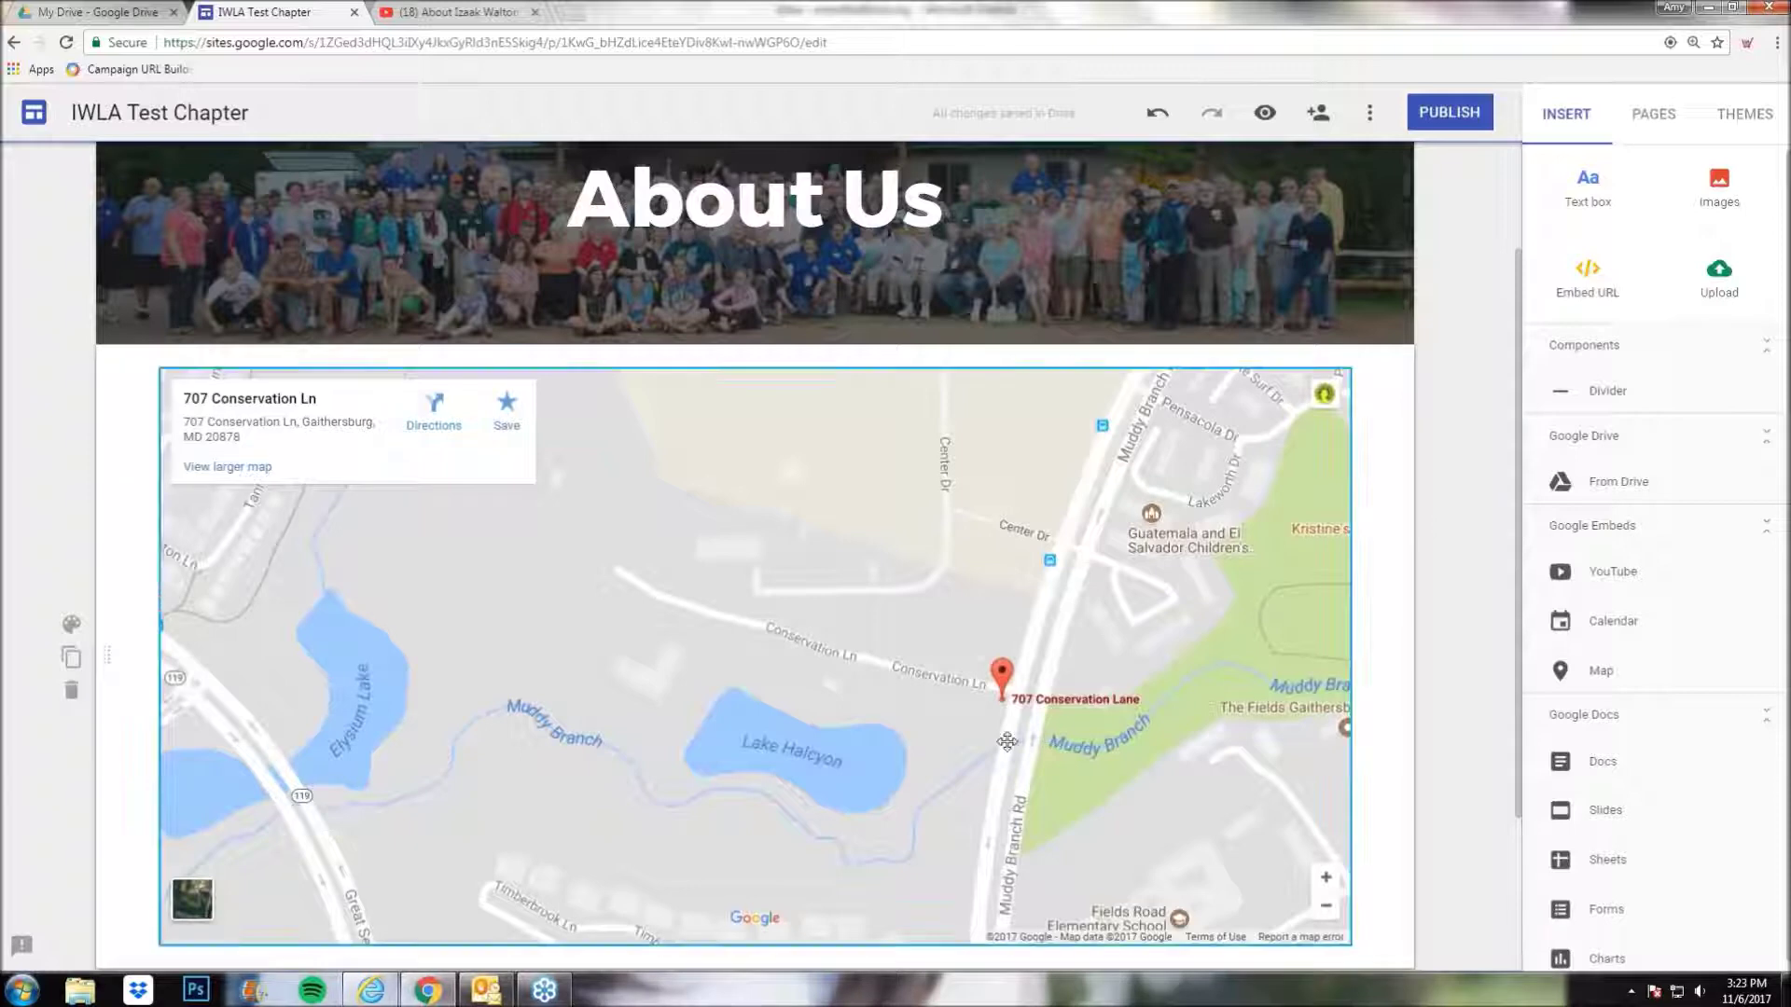
left_click_drag(1005, 742, 933, 746)
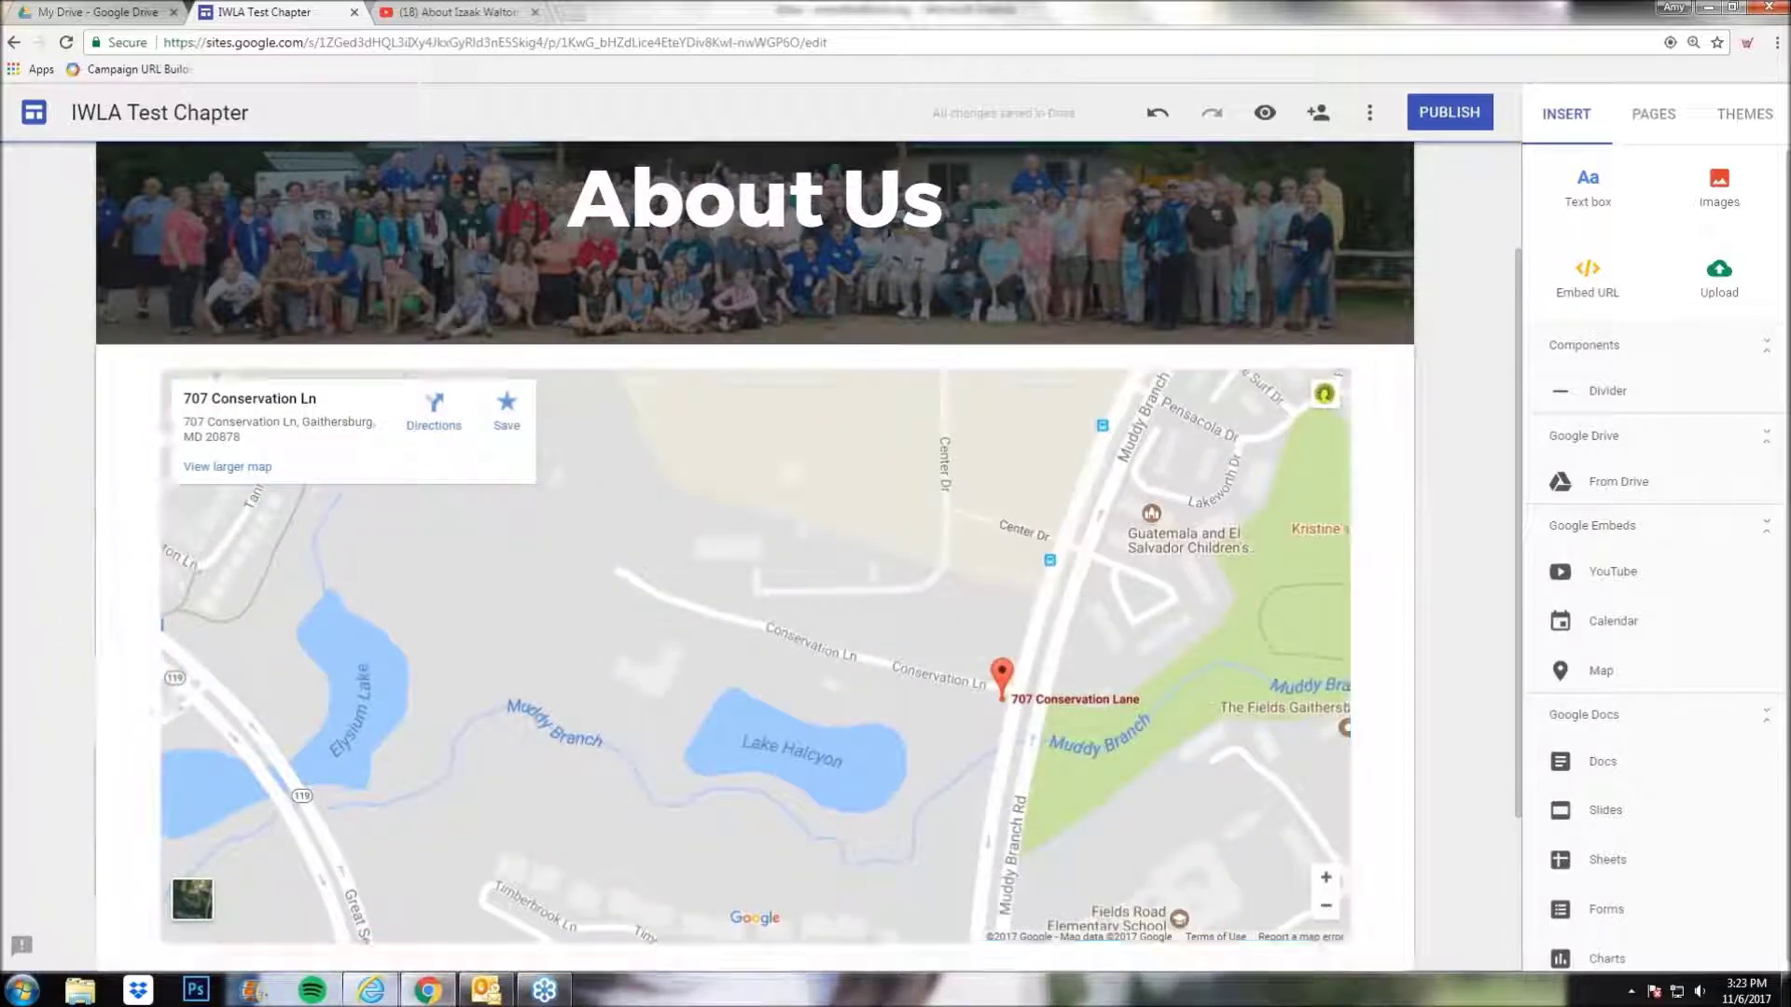
left_click(1483, 392)
left_click(1068, 400)
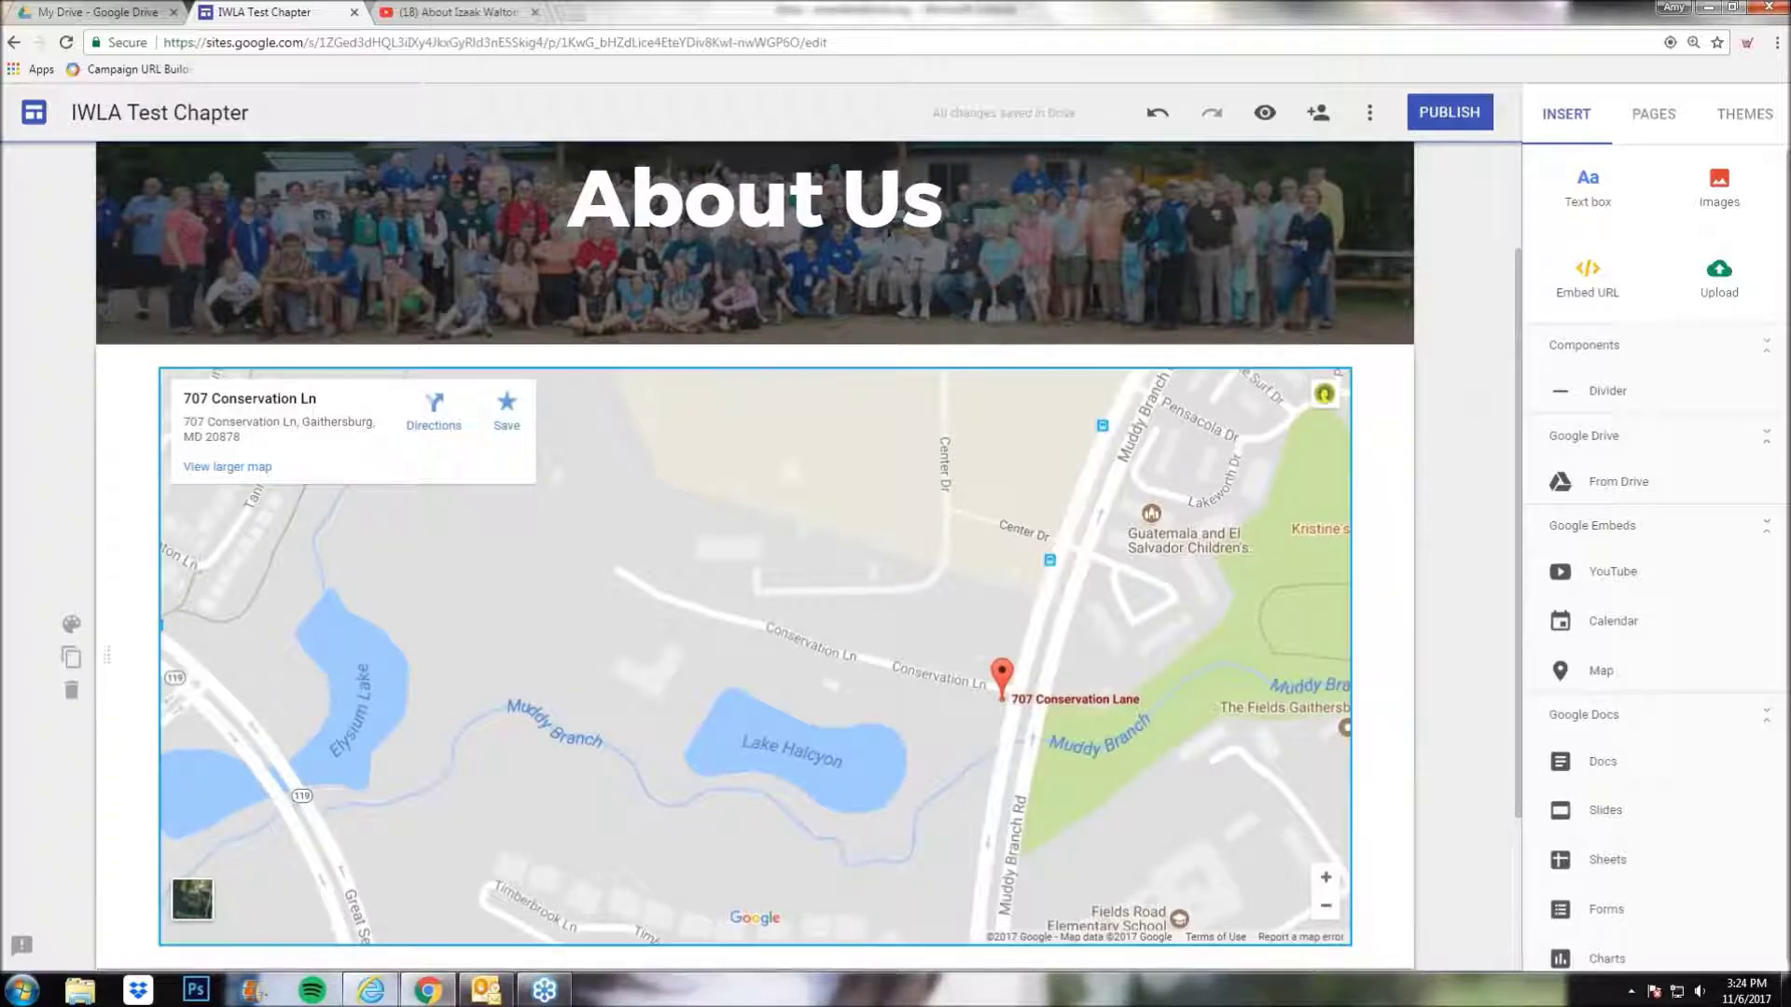
- Open the Home page at its Stay Connected! section
scroll(788, 279, "up", 2)
left_click(786, 177)
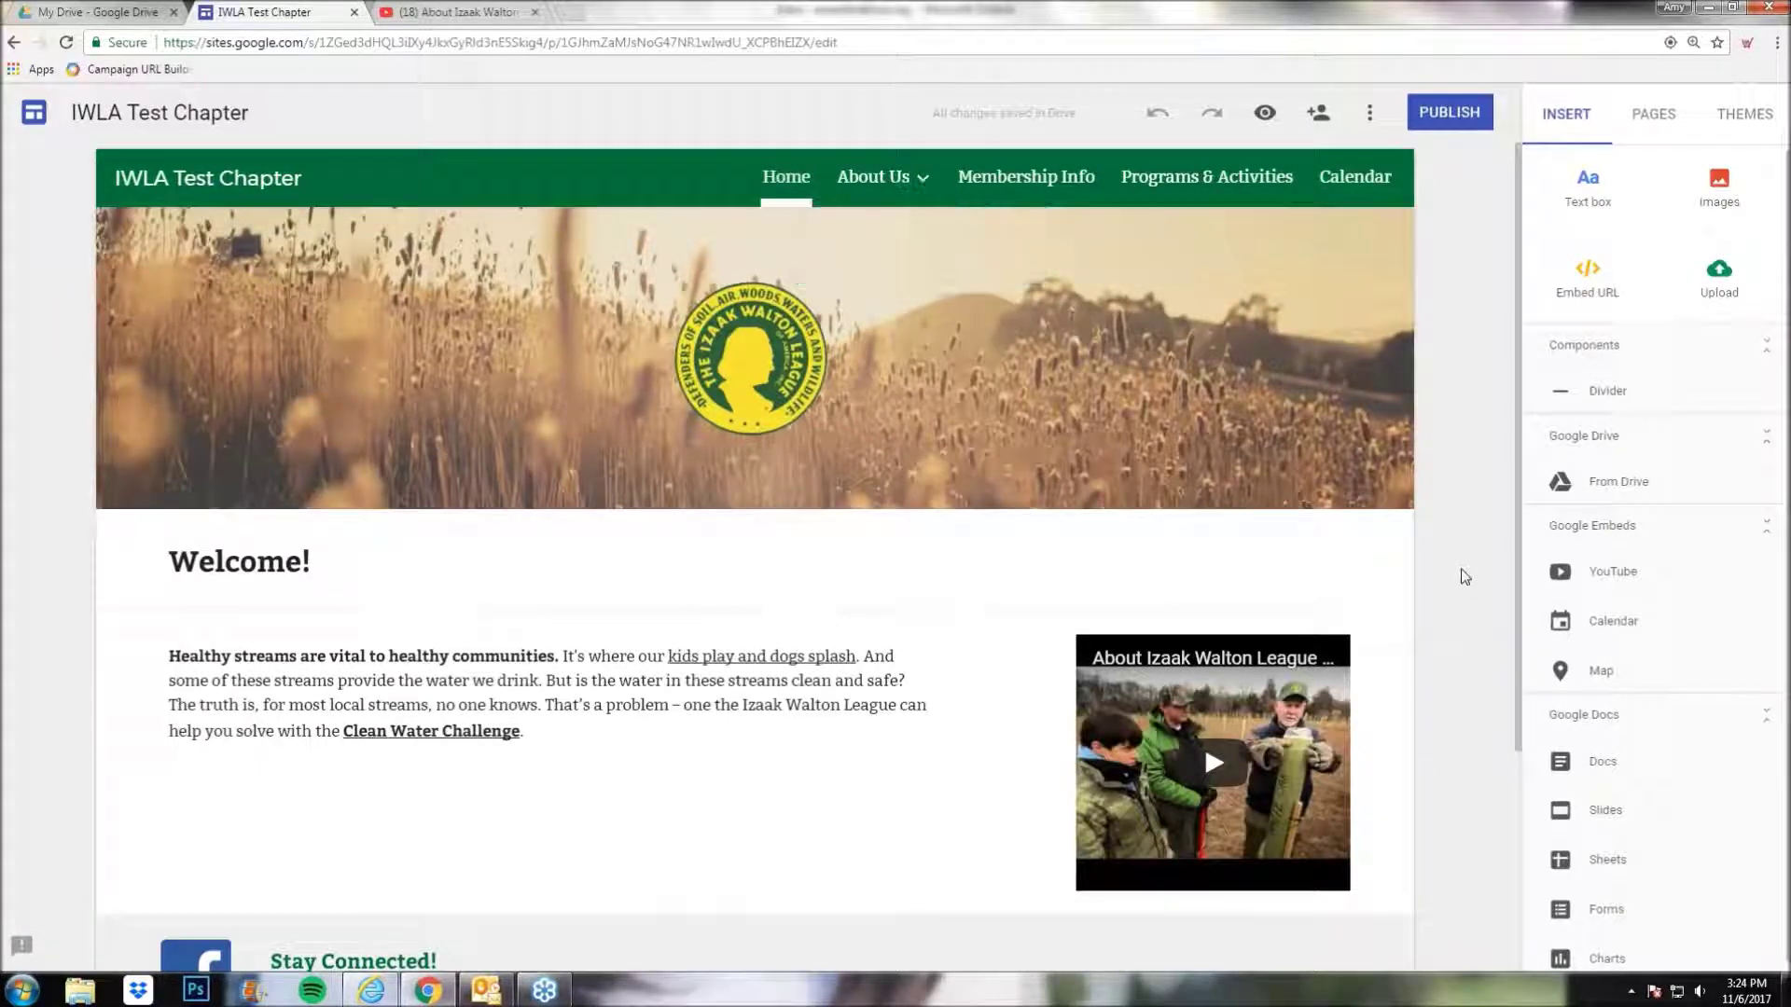
scroll(1459, 567, "down", 3)
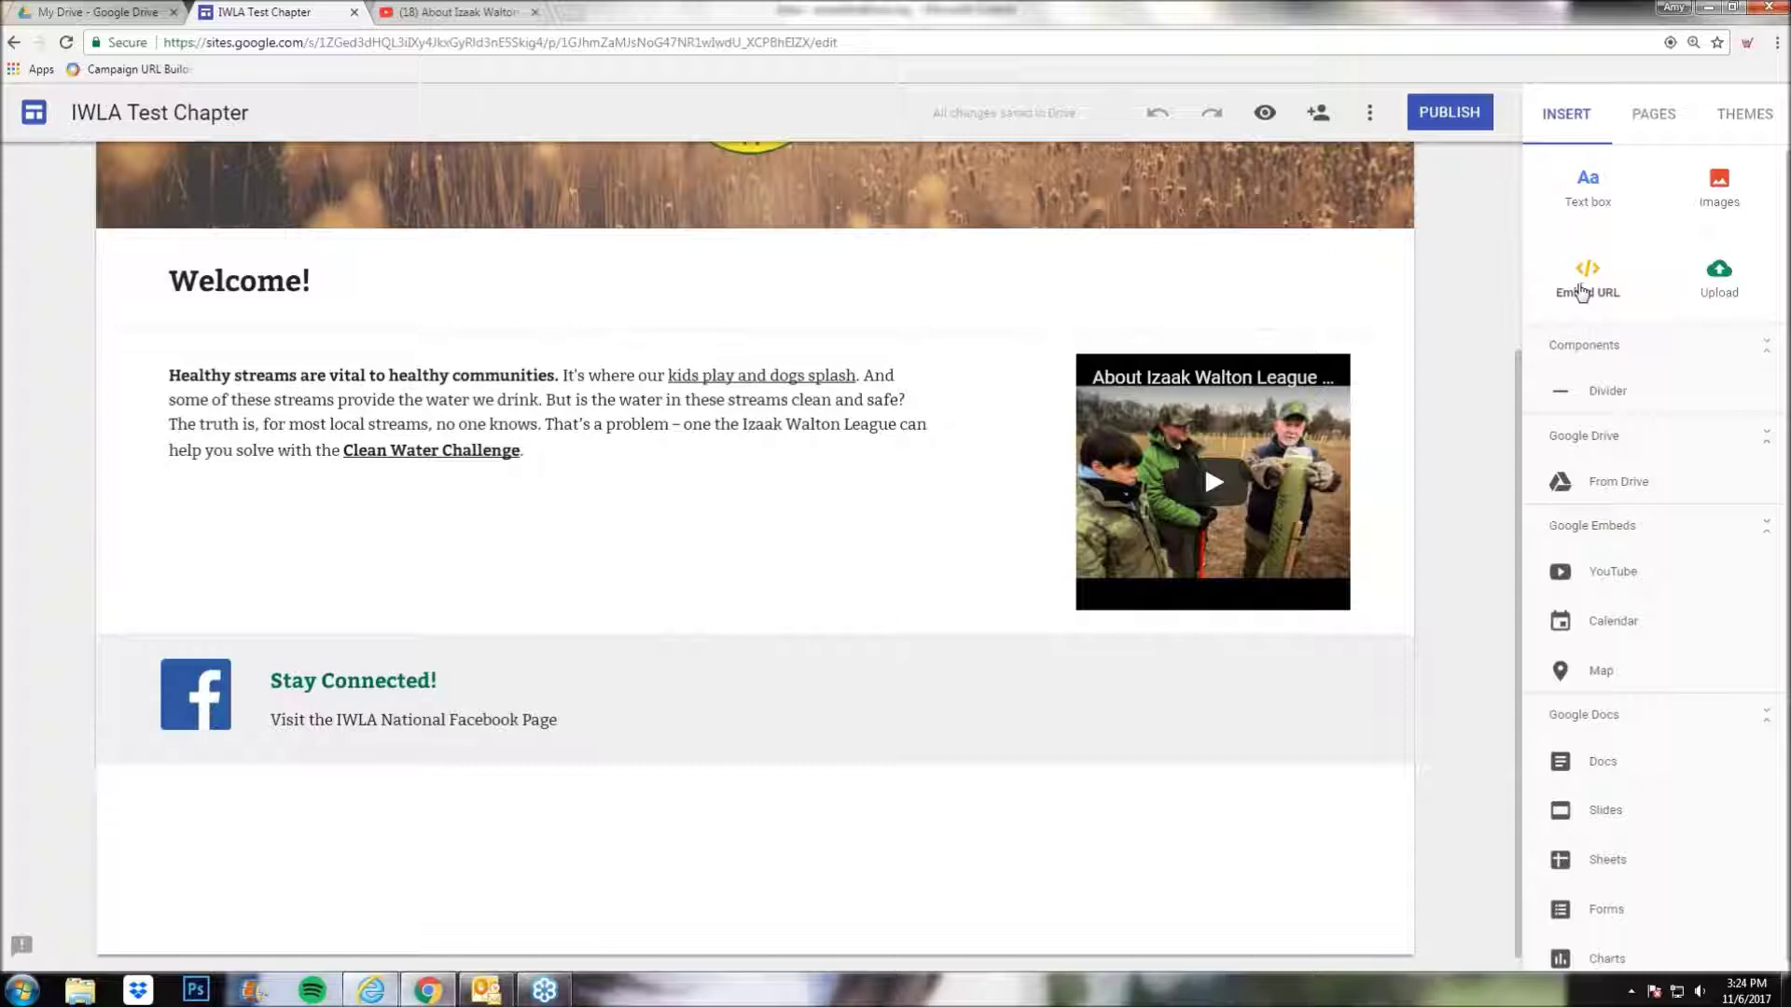
- Try a divider below the Stay Connected! text and under the Welcome! heading, and remove it
left_click(1621, 400)
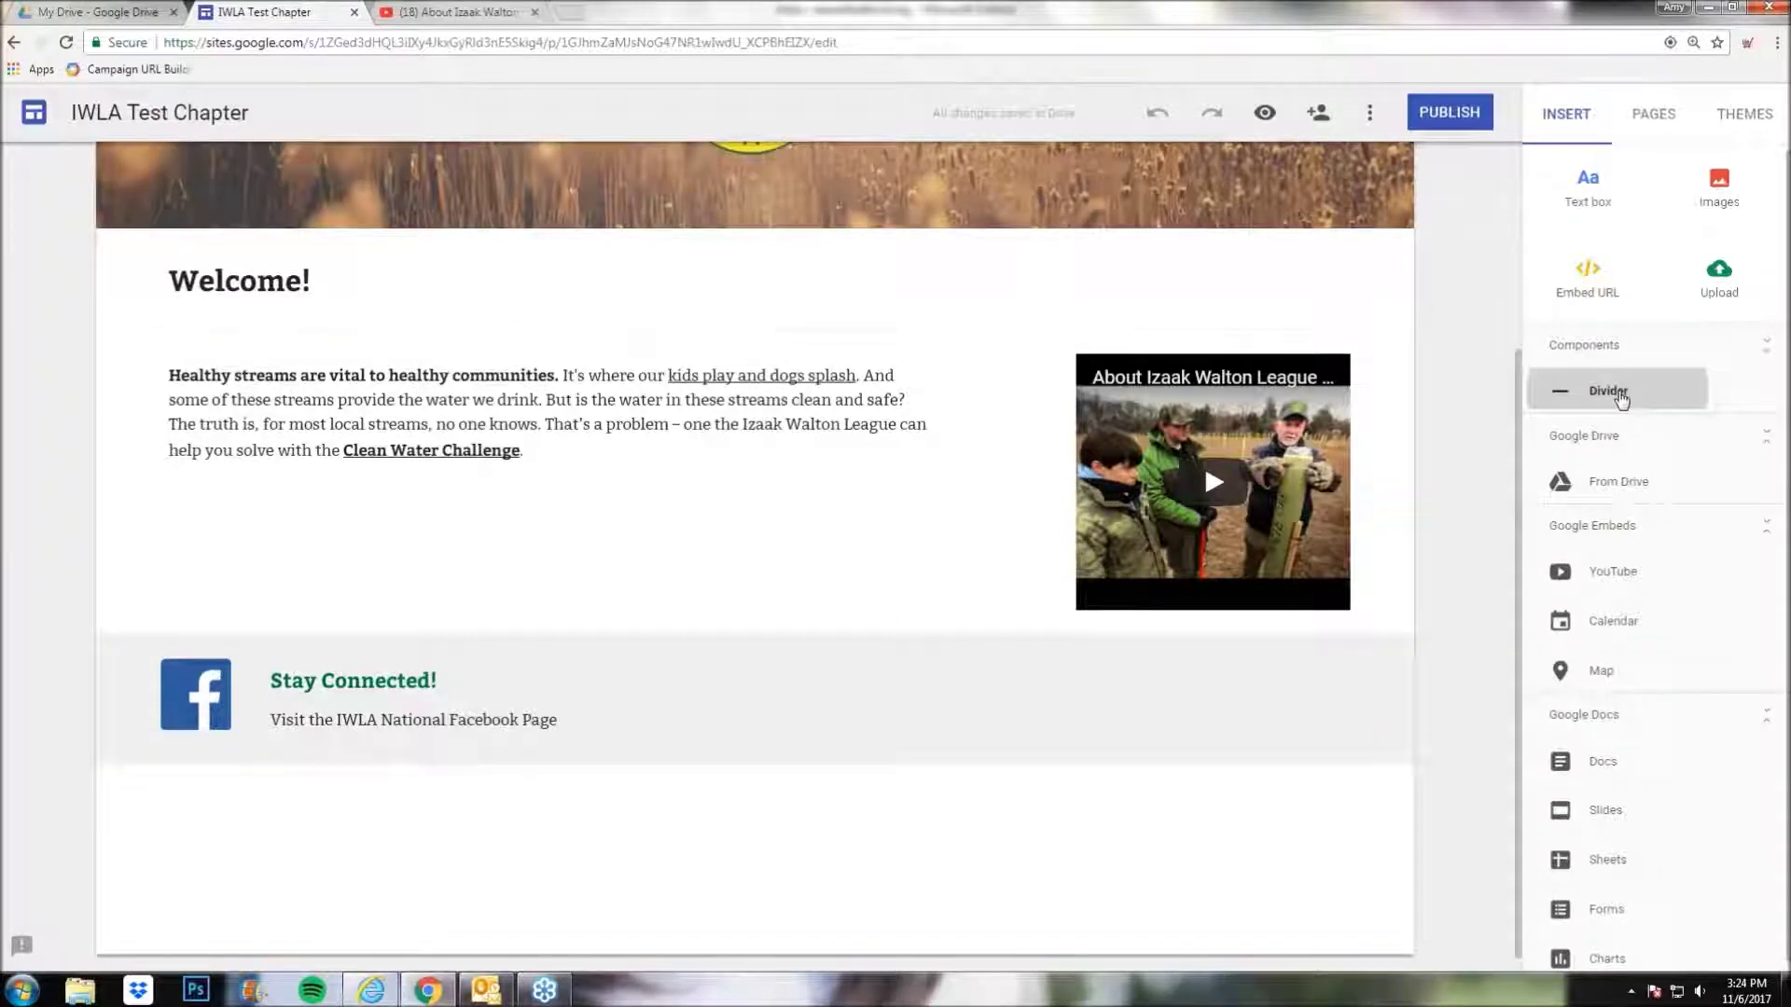
mouse_move(480, 742)
left_mouse_down()
mouse_move(484, 572)
mouse_move(481, 774)
left_mouse_up()
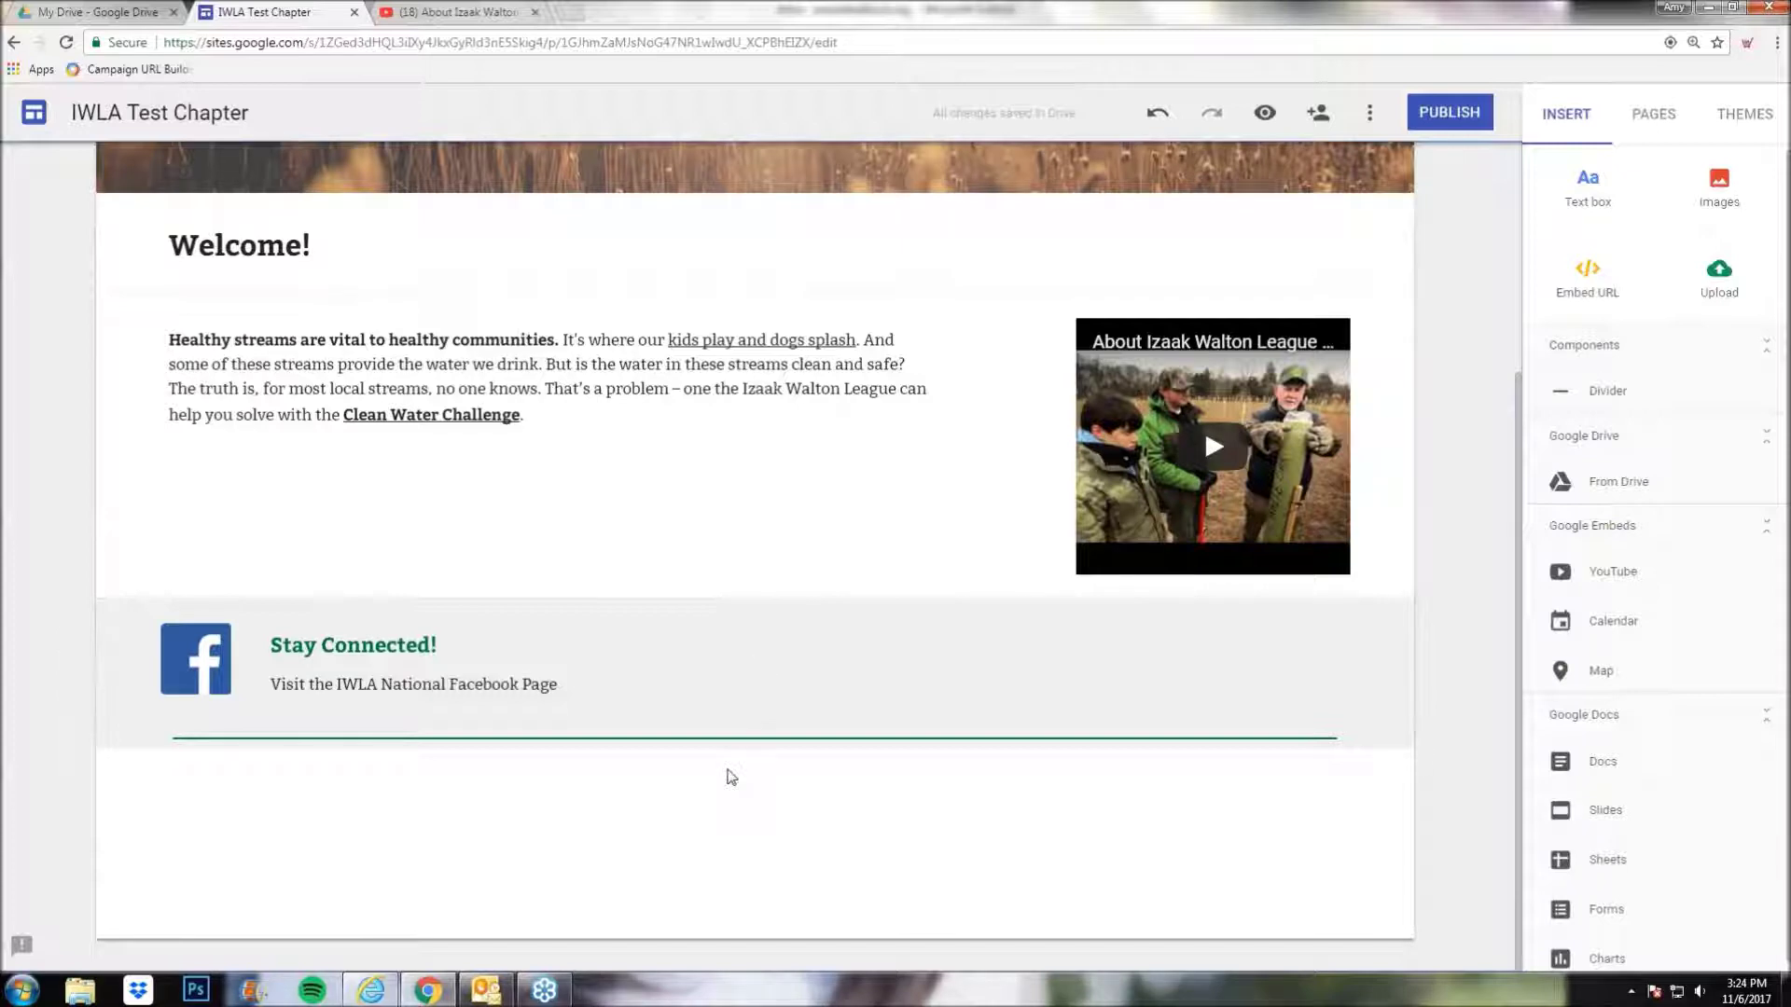
left_click_drag(725, 737, 580, 419)
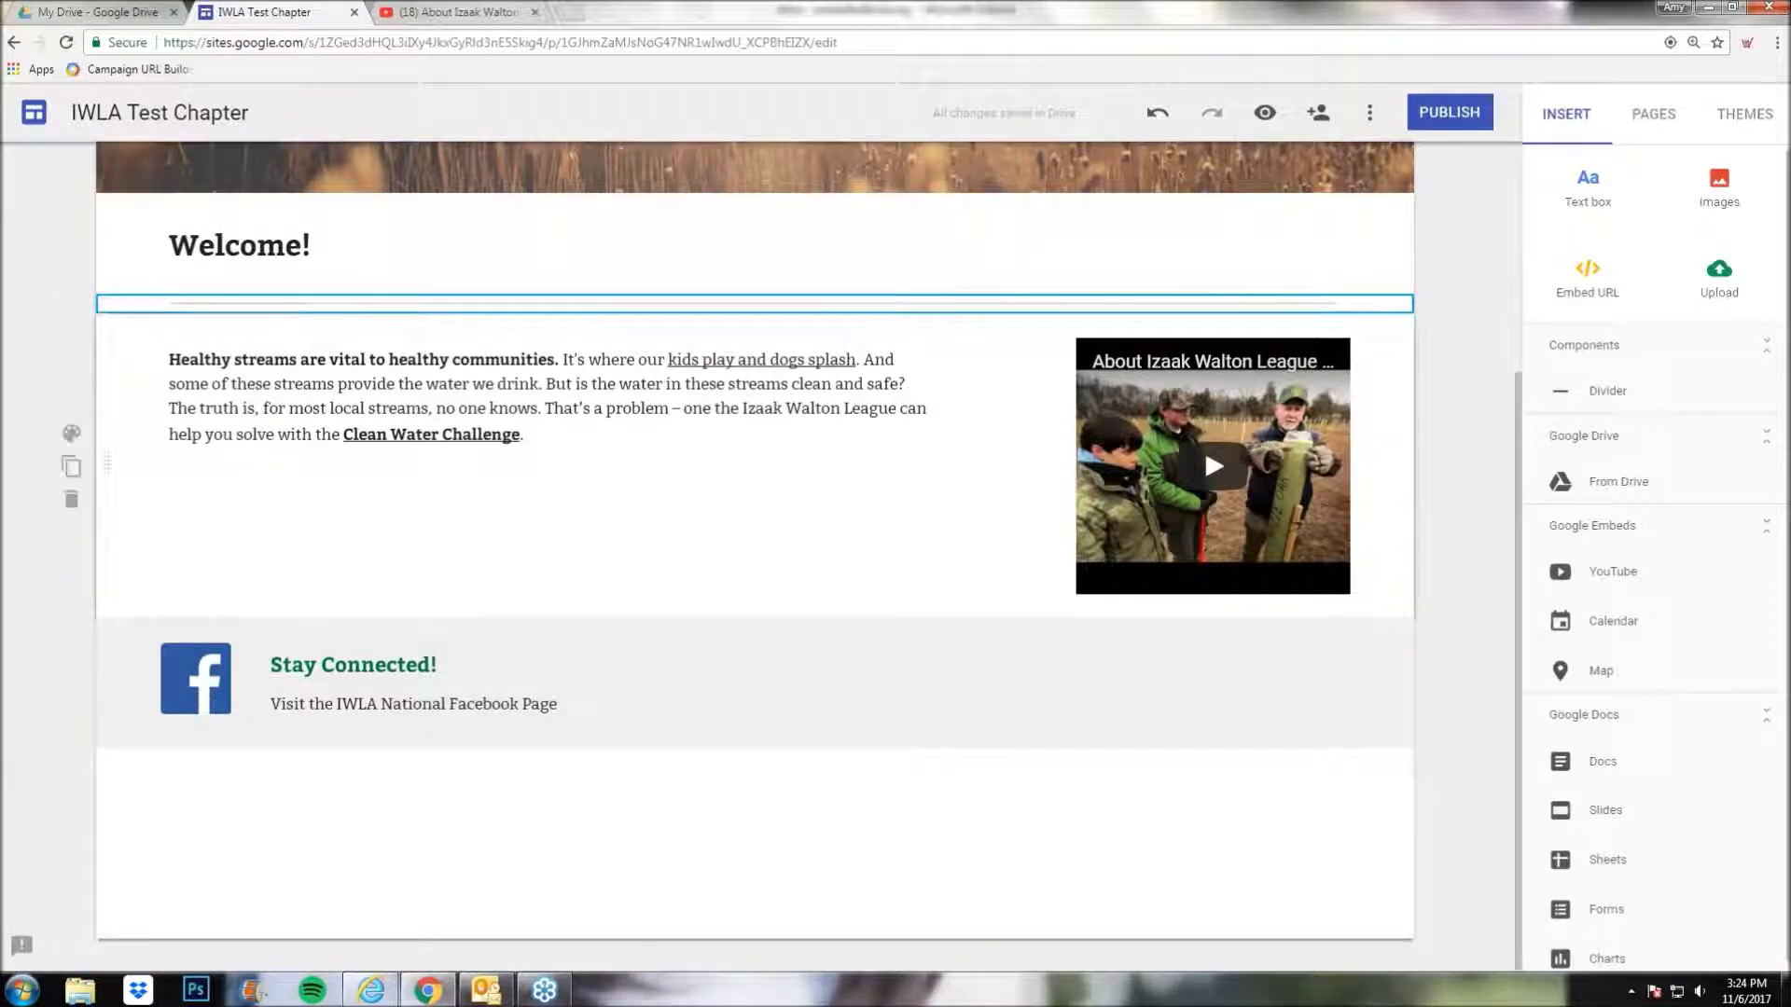
left_click(69, 305)
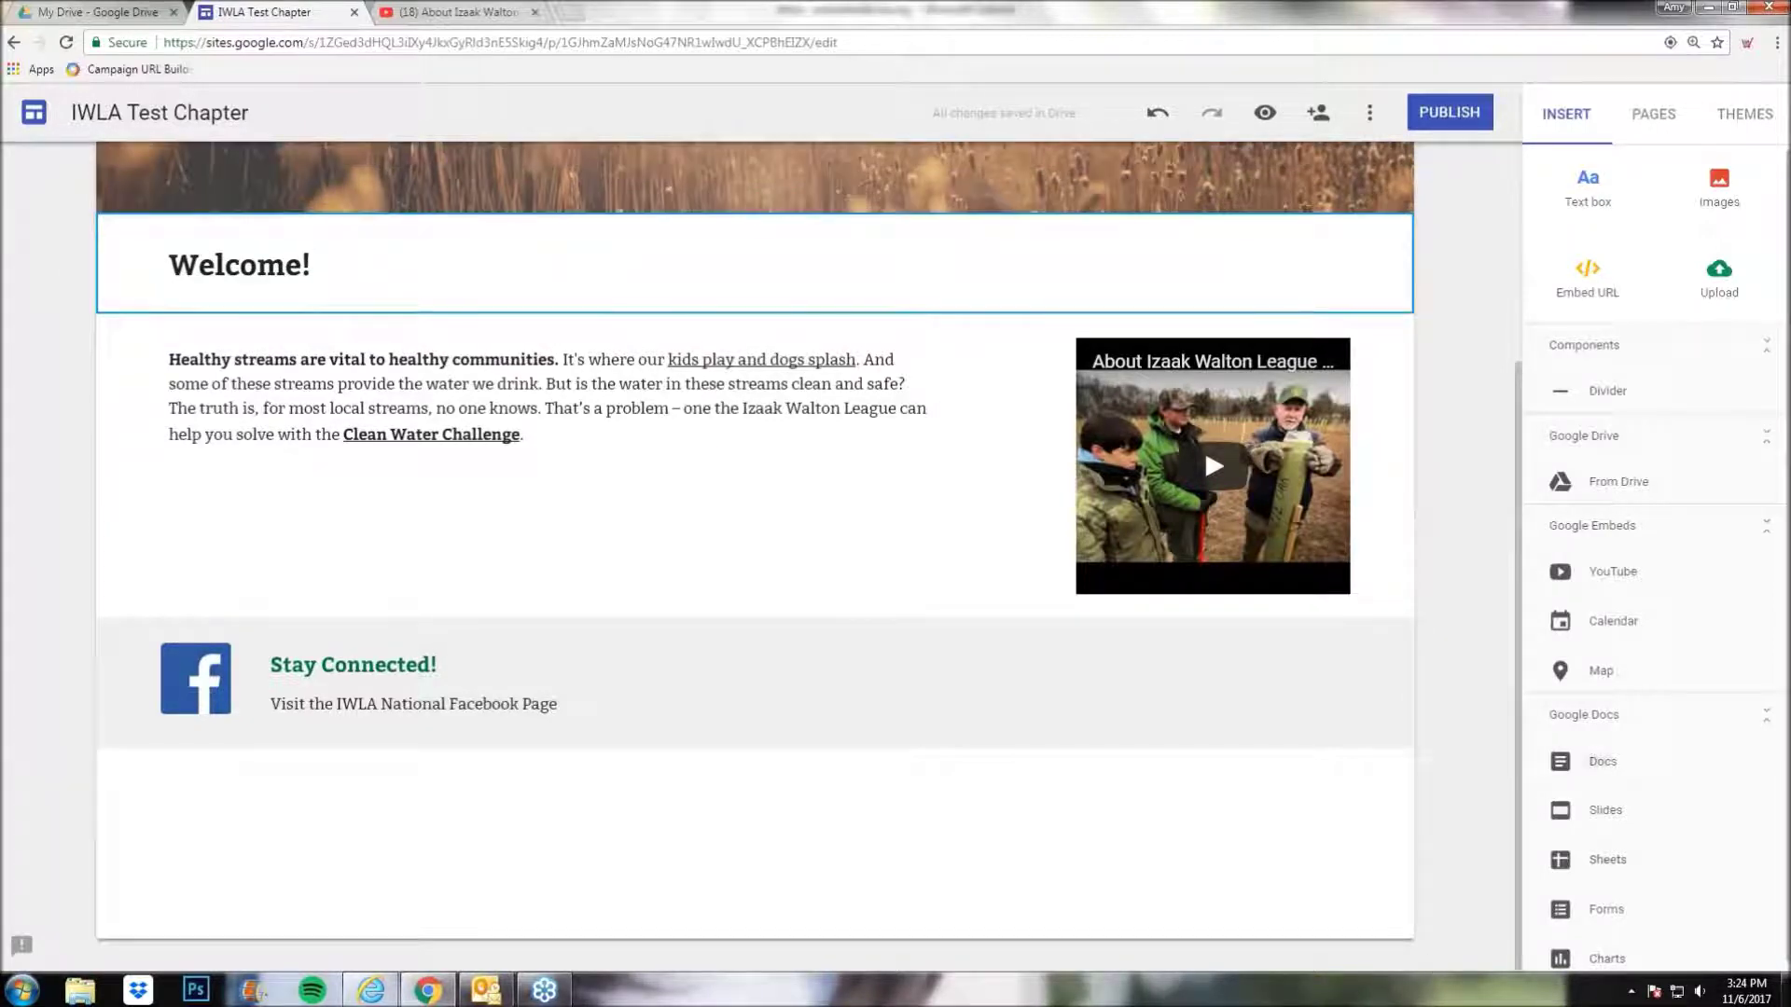
- Start embedding a web page by URL, and go back to the Clean Water Challenge page in the YouTube browser tab
left_click(1592, 292)
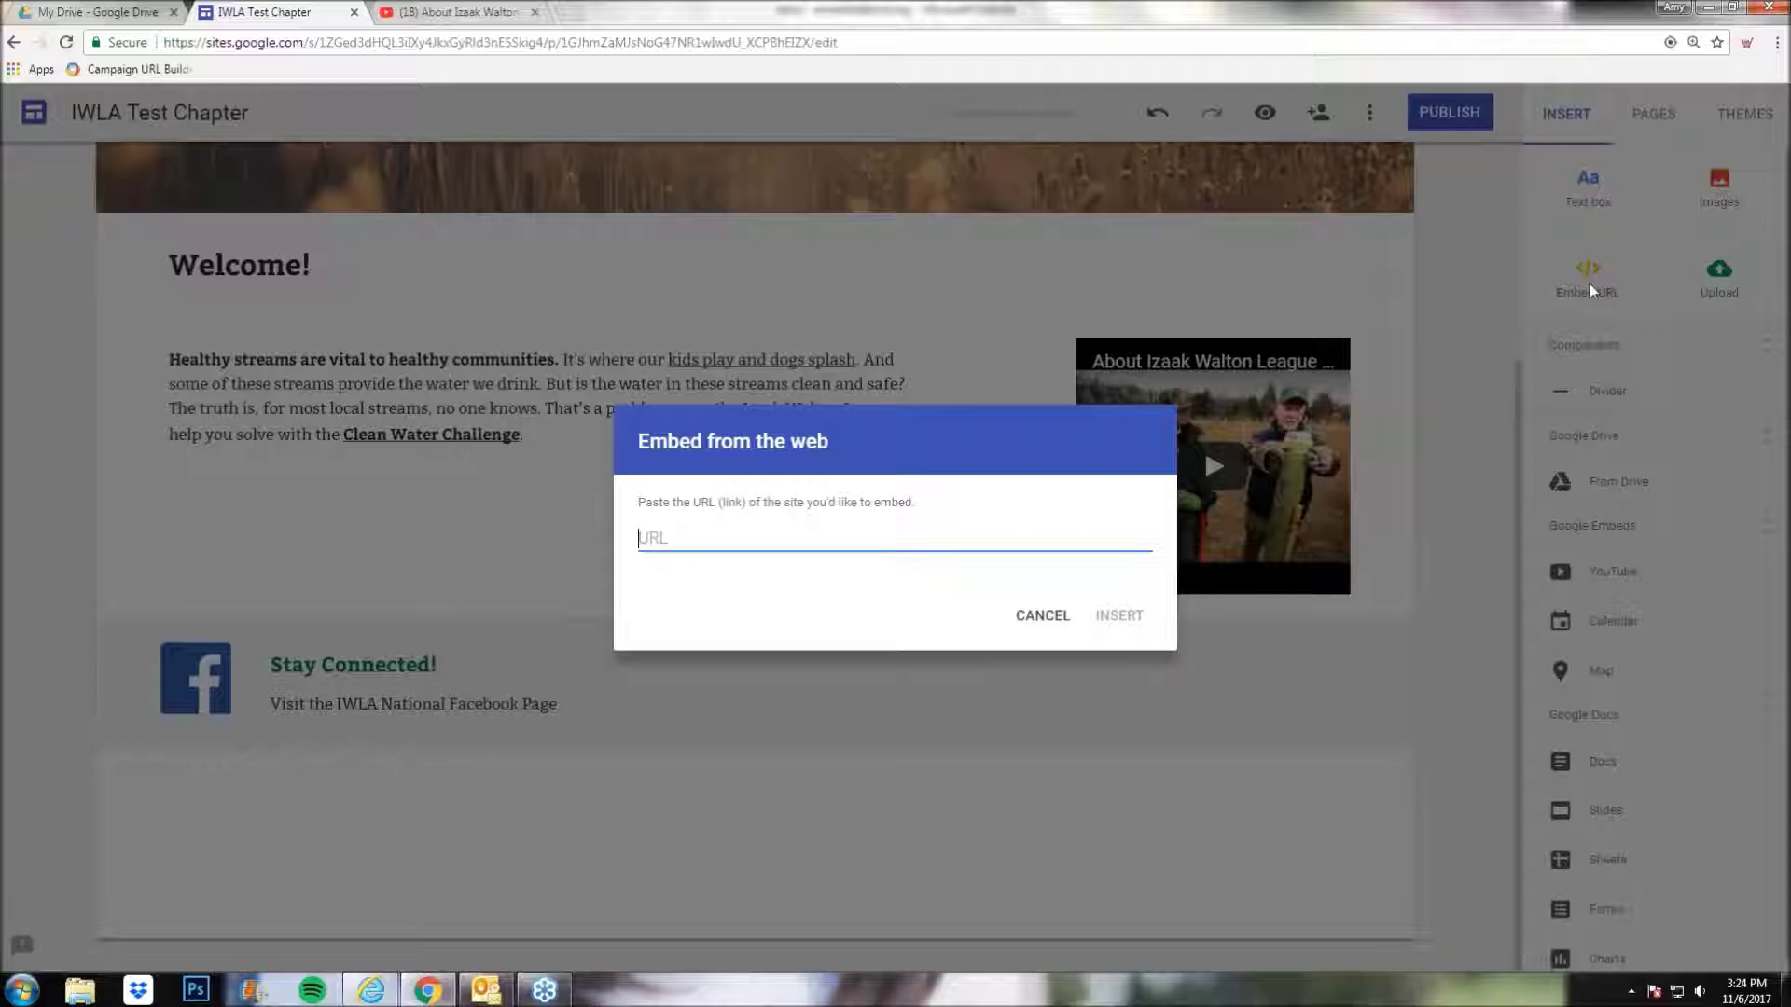
left_click(452, 11)
left_click(11, 43)
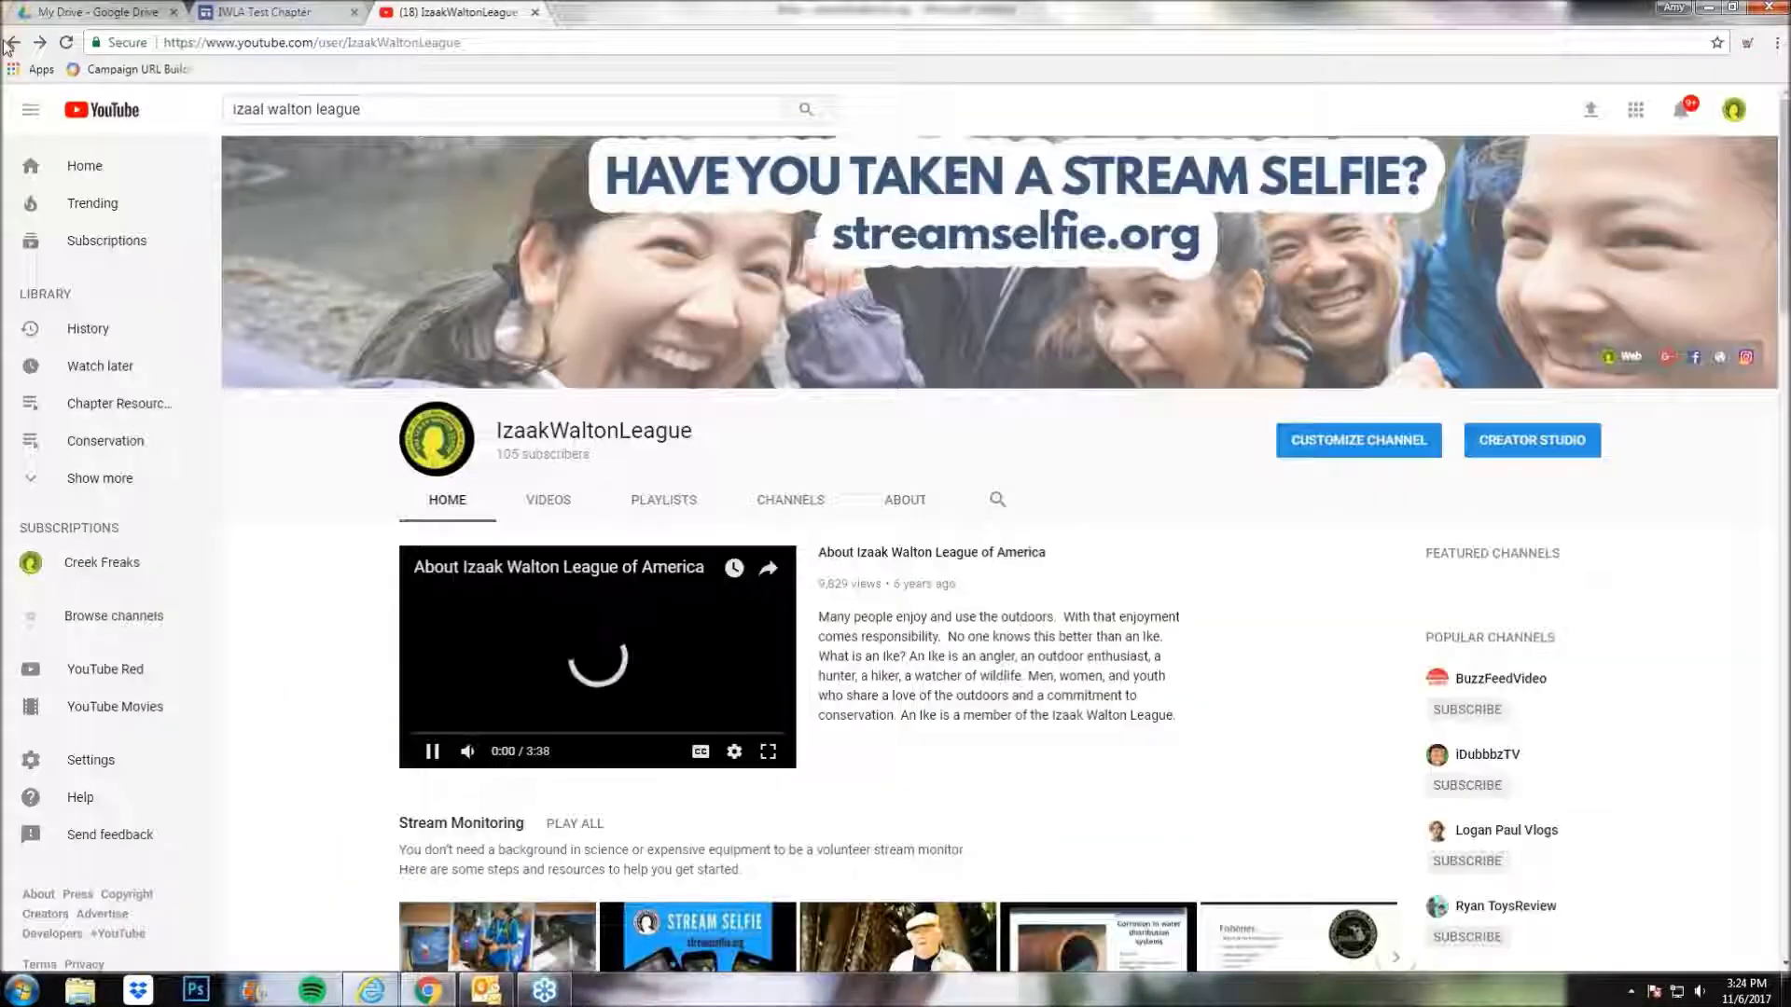
left_click(11, 43)
left_click(11, 43)
left_click(11, 43)
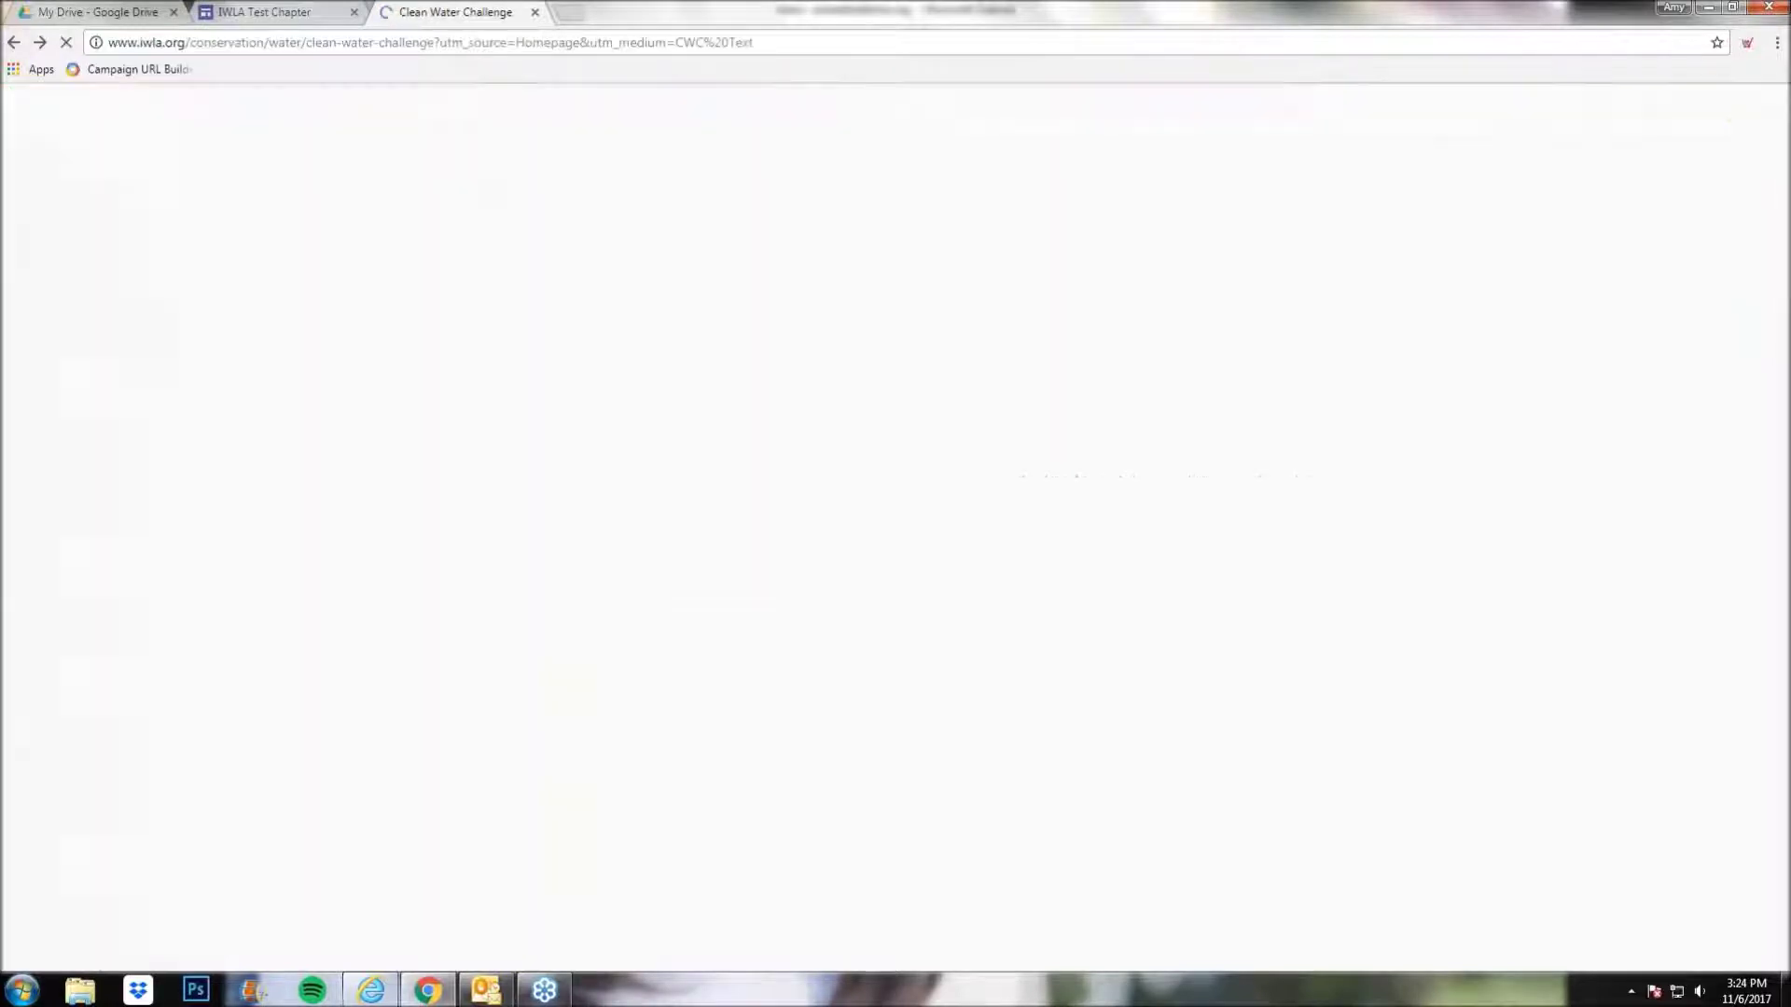
- Remove the tracking parameters from the Clean Water Challenge page address and copy the remaining URL
left_click(436, 42)
left_click(436, 43)
left_click_drag(439, 43, 902, 43)
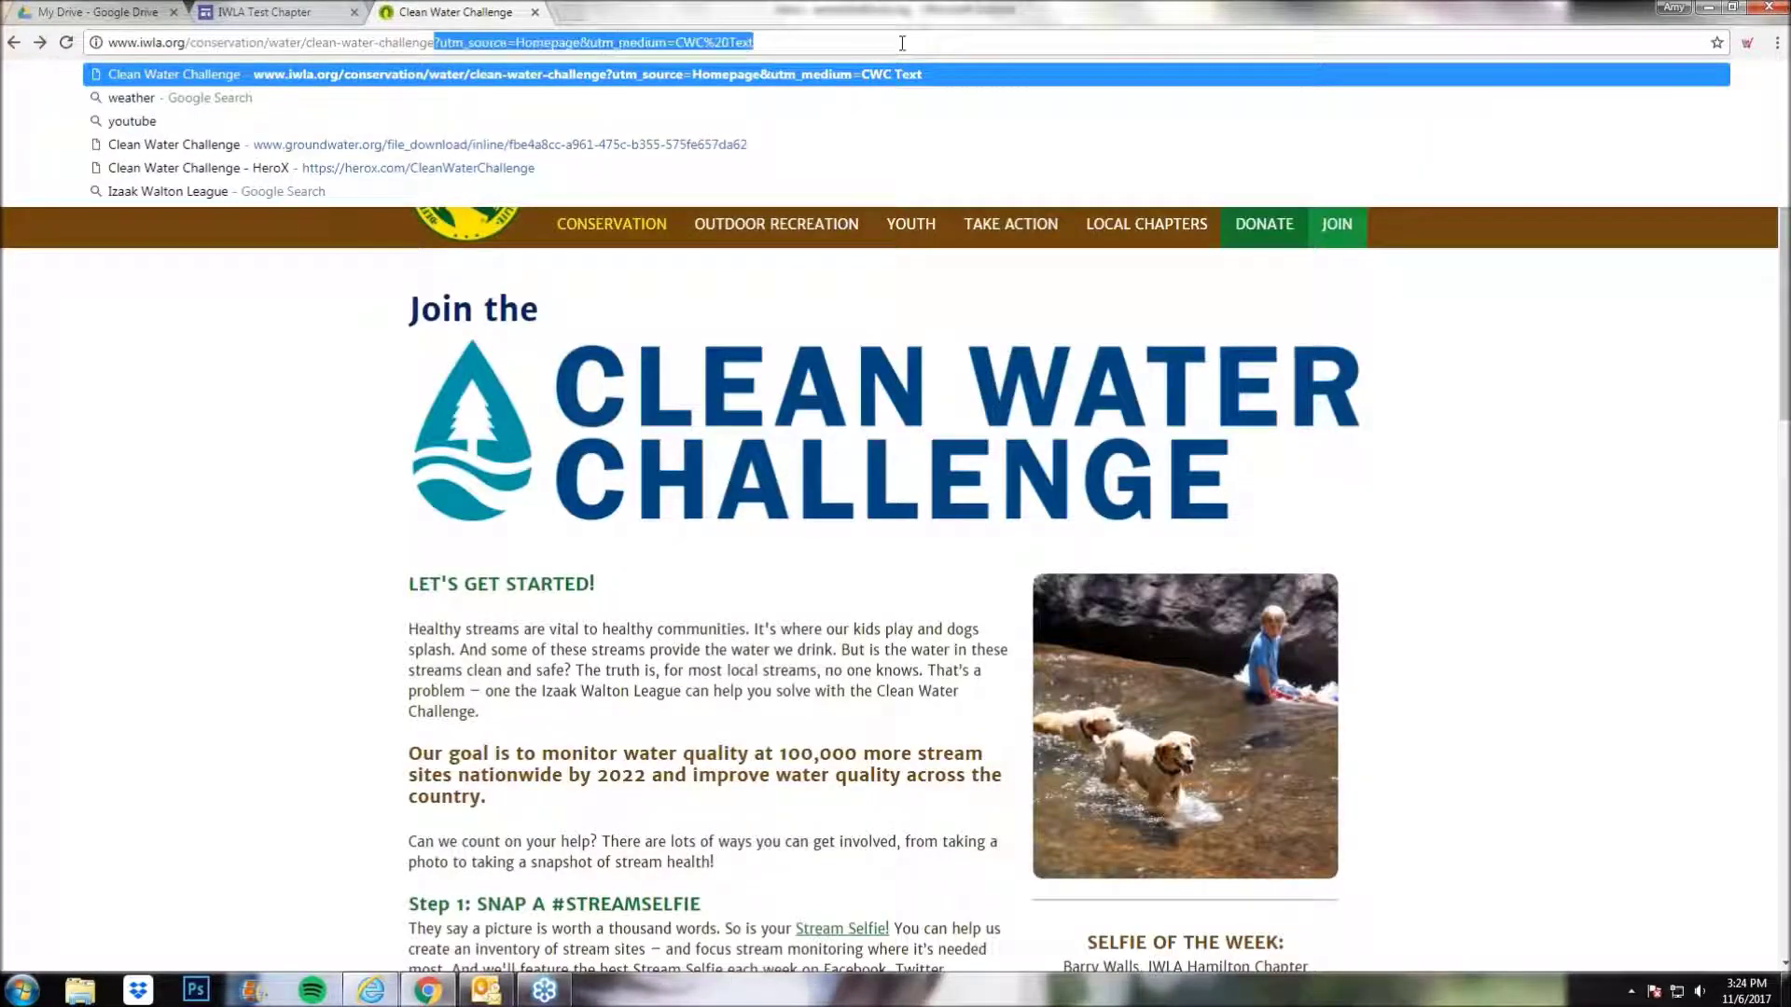
key("BackSpace")
left_click_drag(435, 43, 38, 43)
key("ctrl+c")
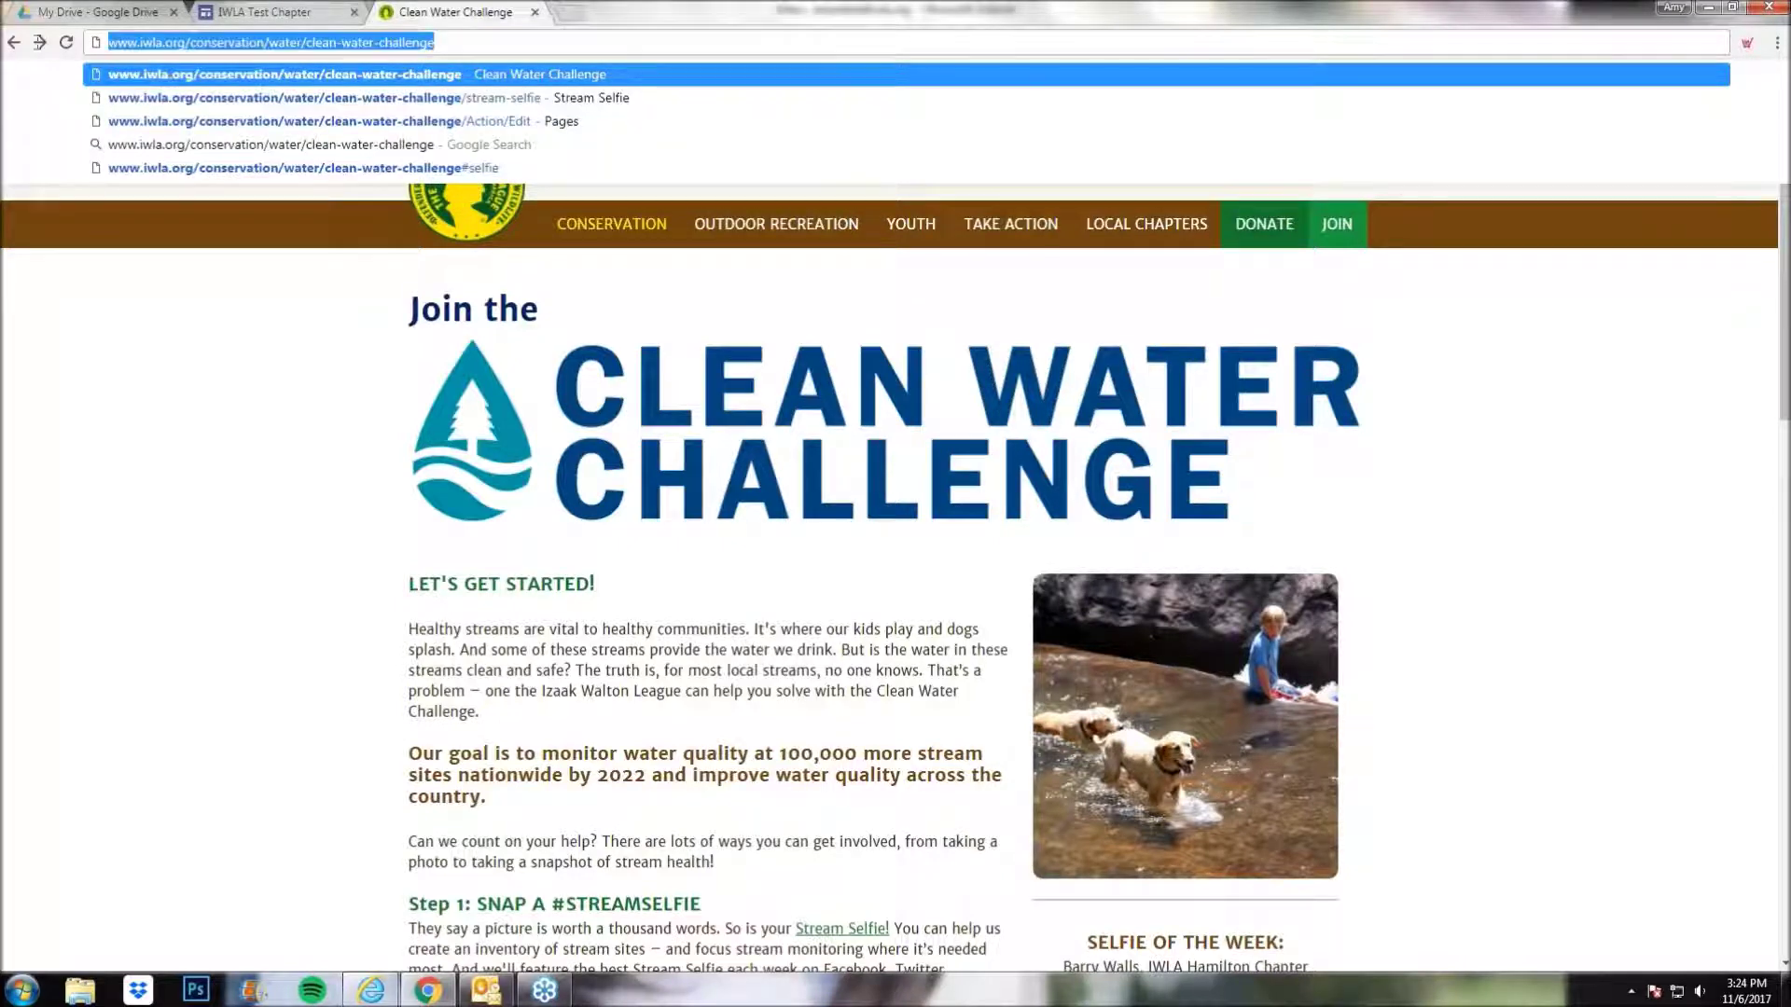
left_click(253, 13)
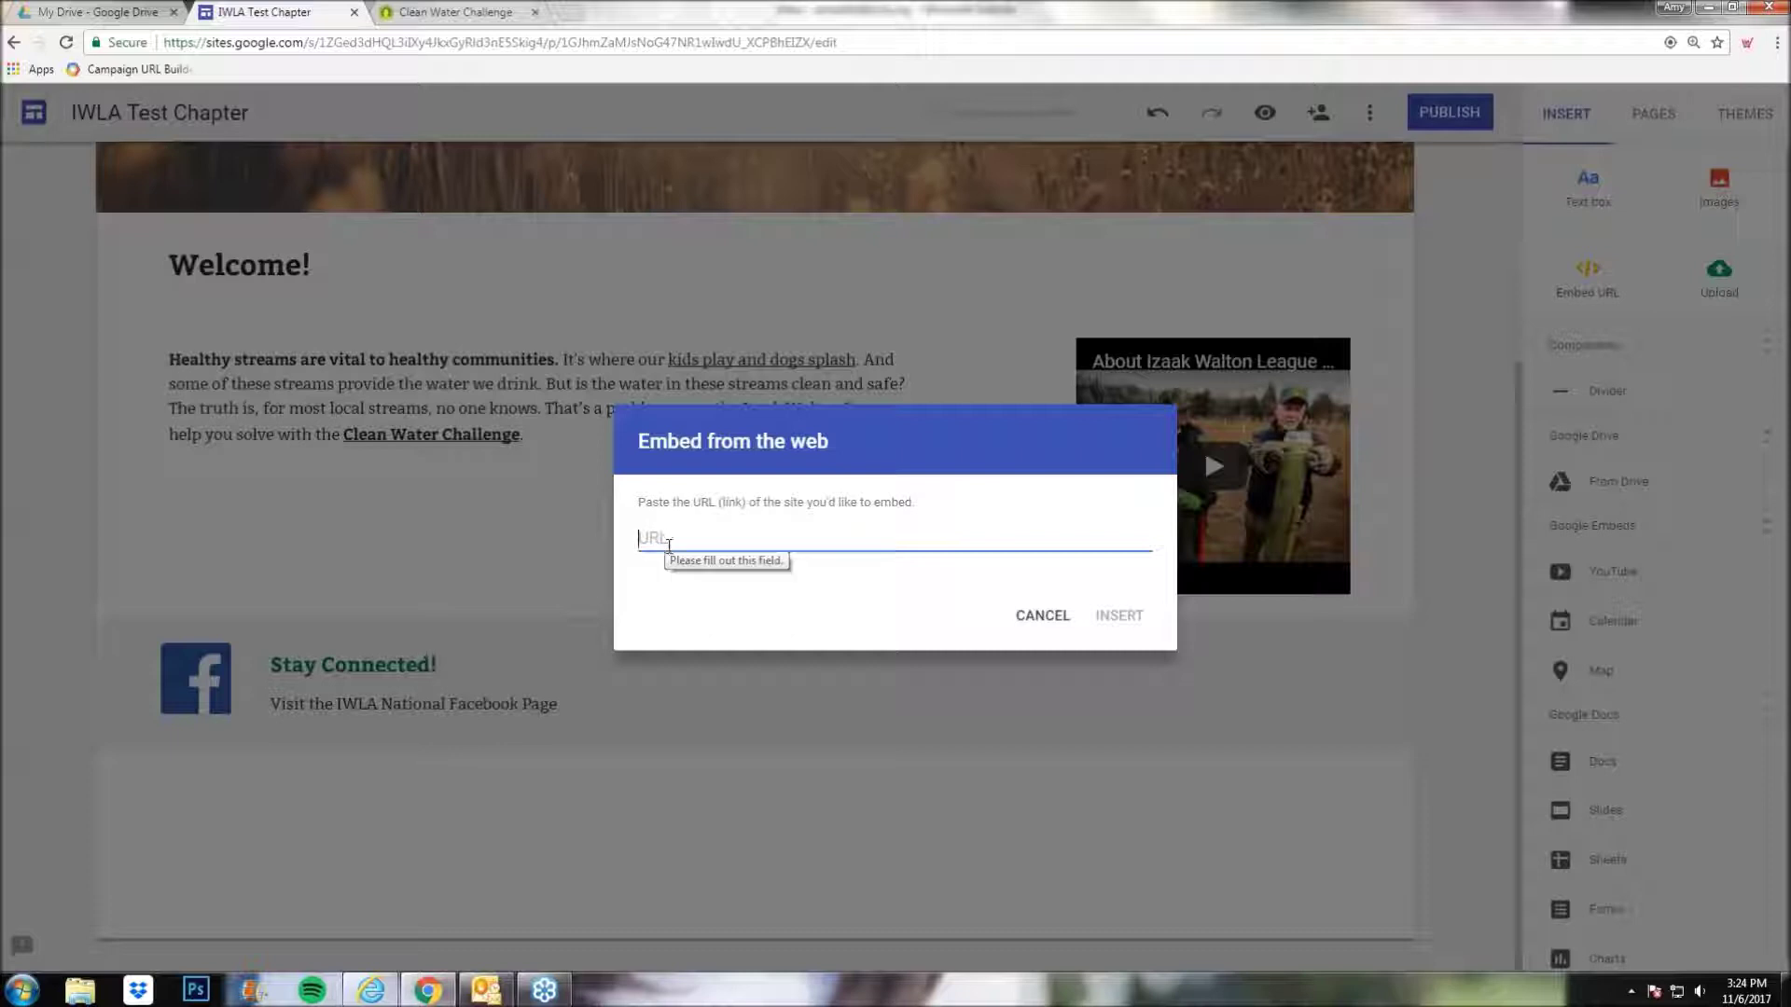
key("ctrl+v")
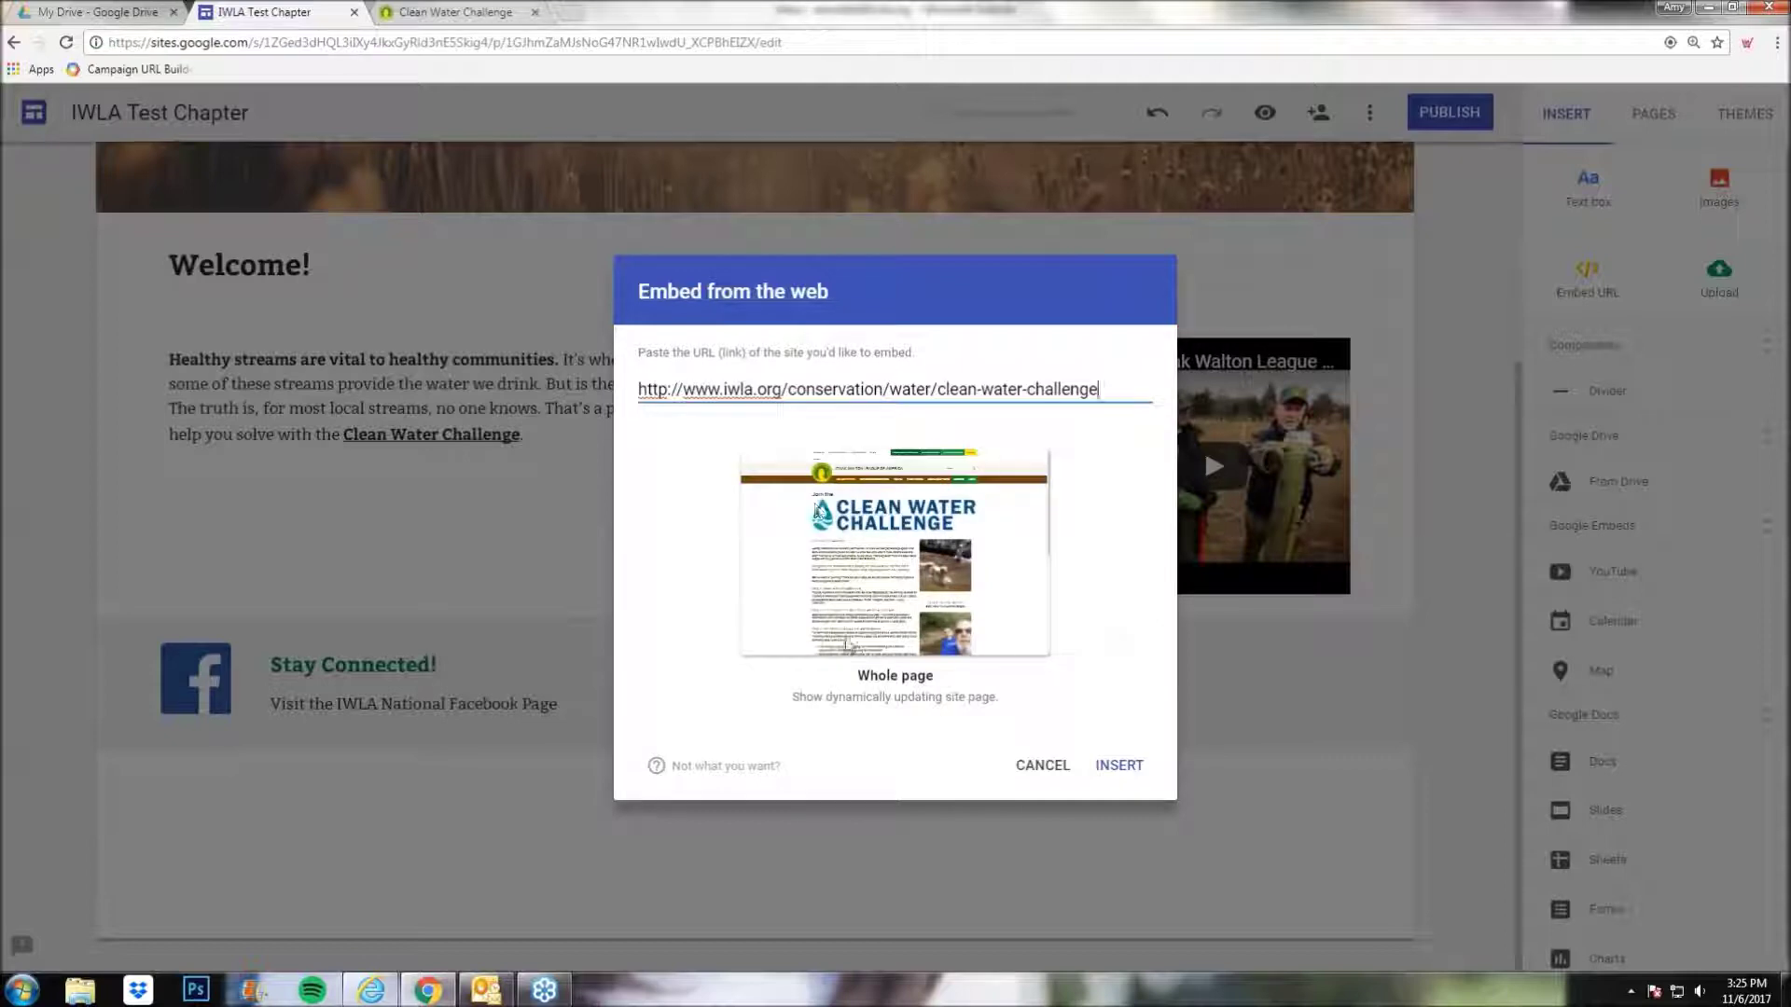
left_click(1127, 771)
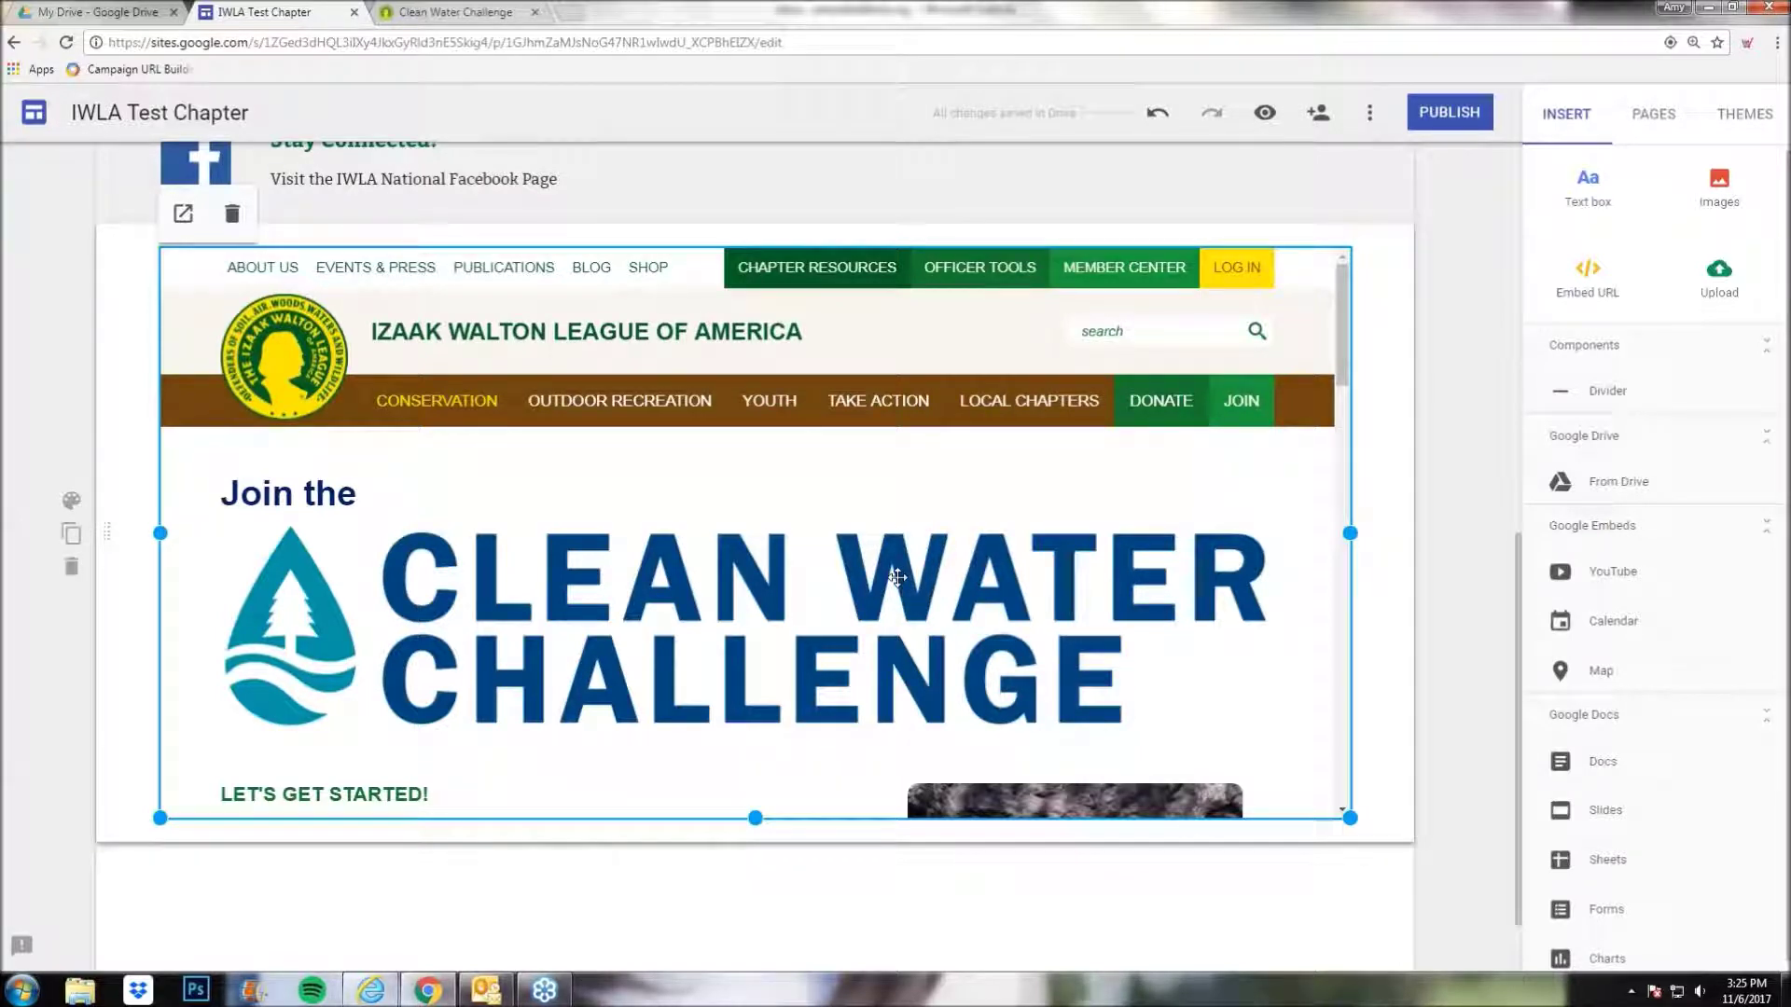
- Shrink the embedded Clean Water Challenge page to about a third of the content width, and delete its section
left_click_drag(1349, 818, 523, 617)
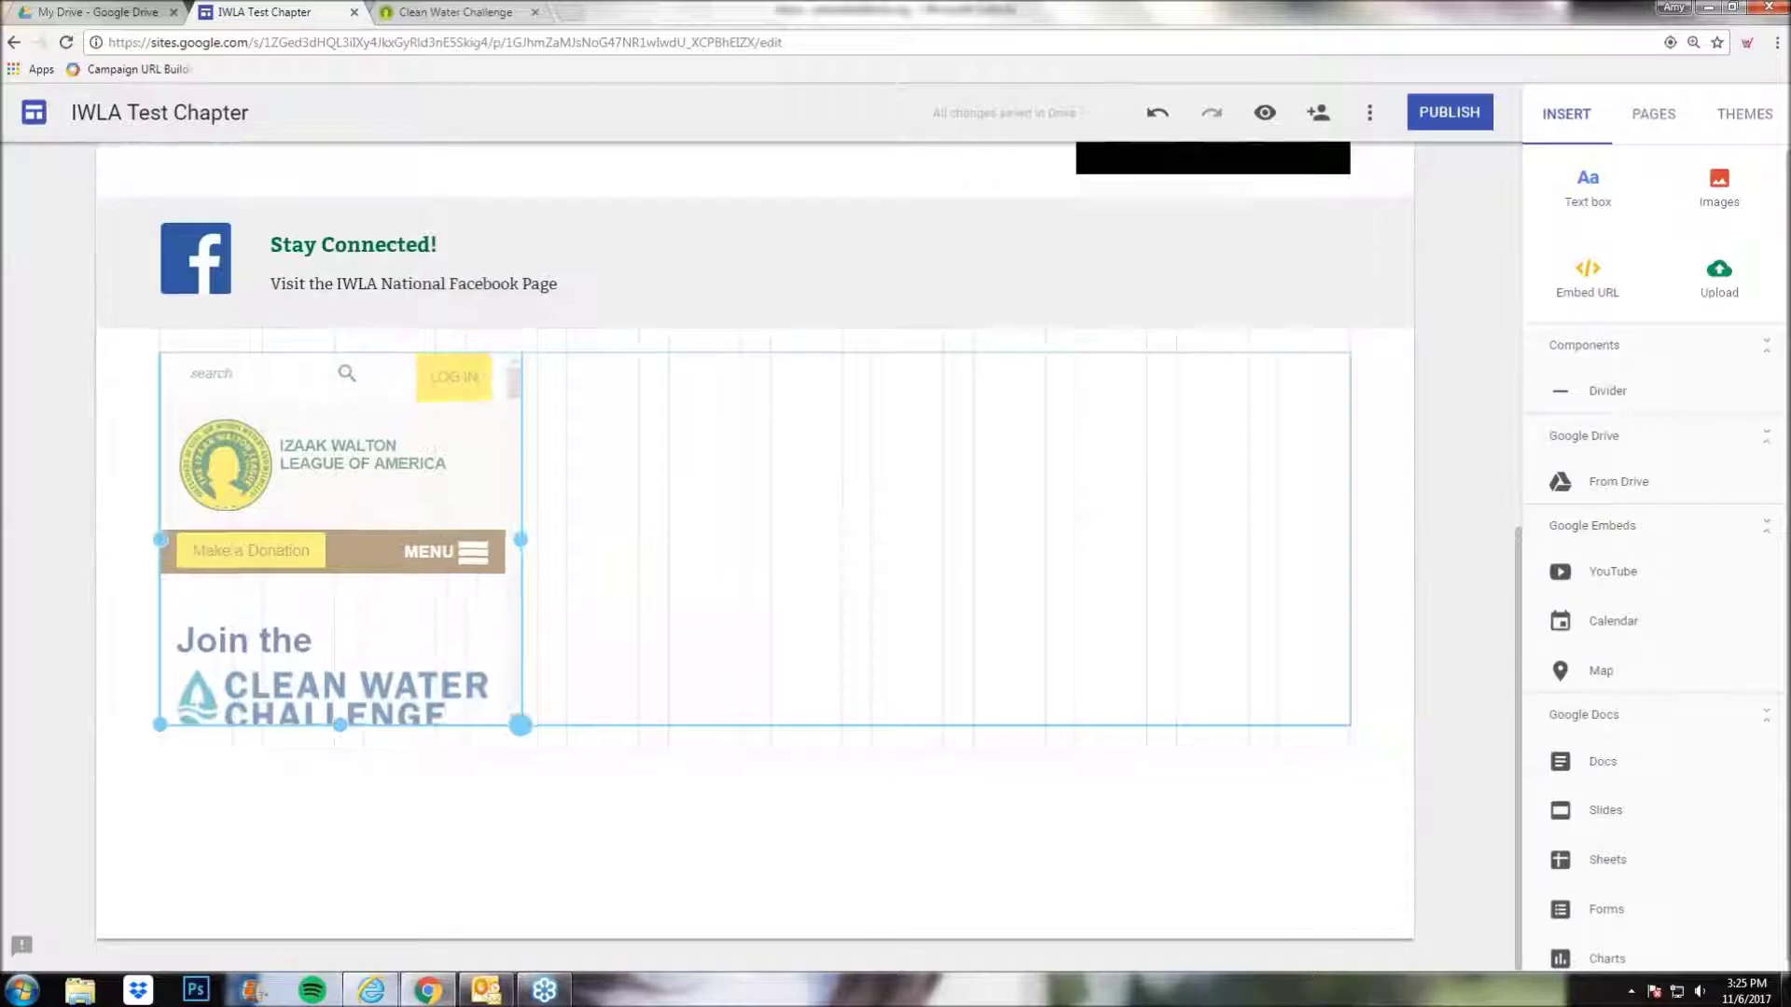
left_click_drag(421, 565, 376, 808)
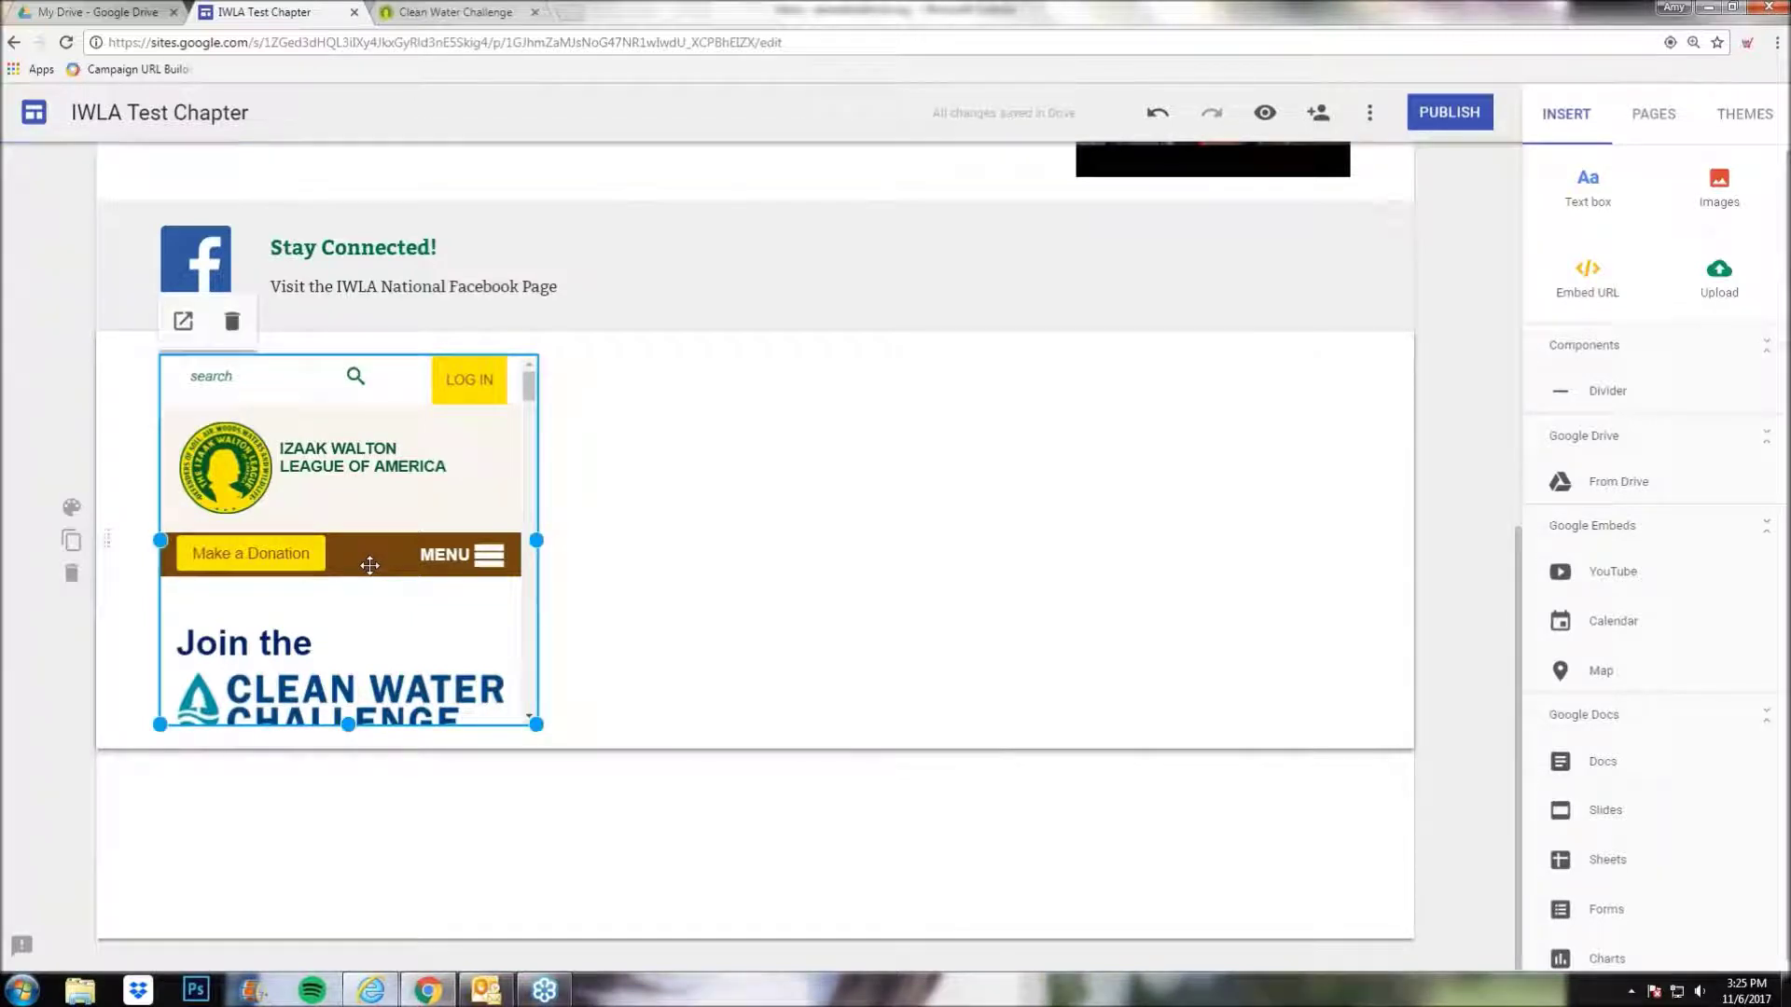
left_click(568, 564)
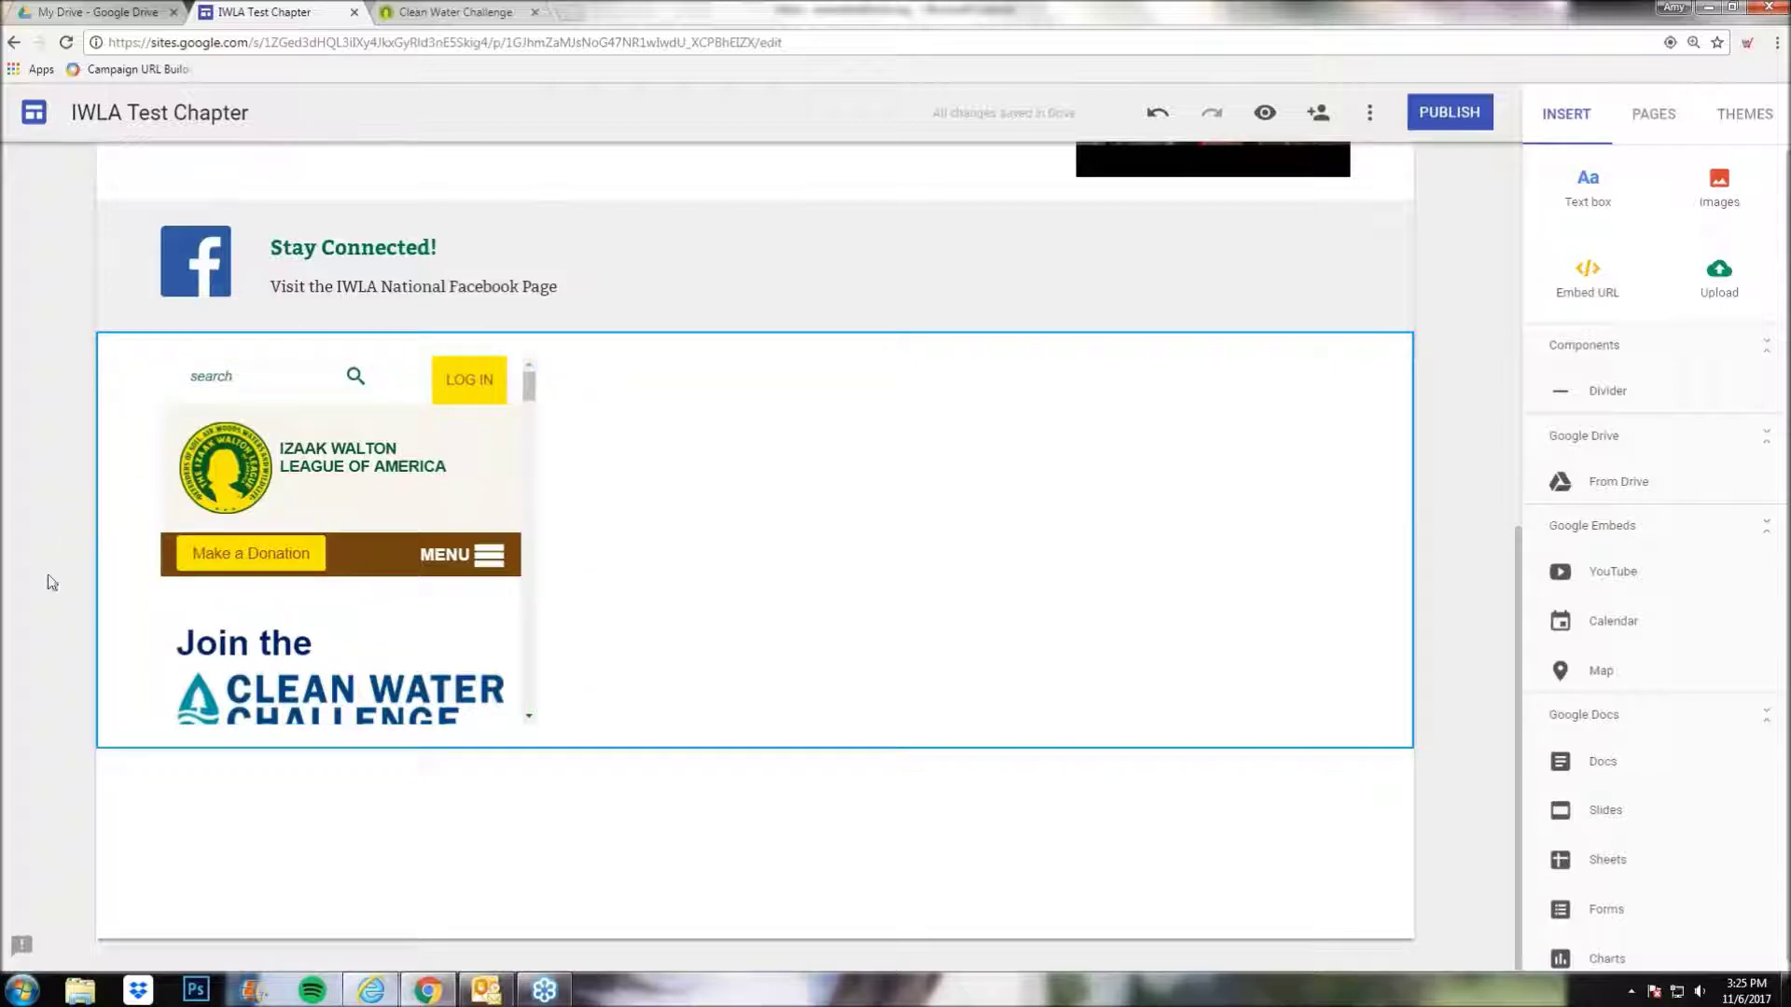
left_click(72, 577)
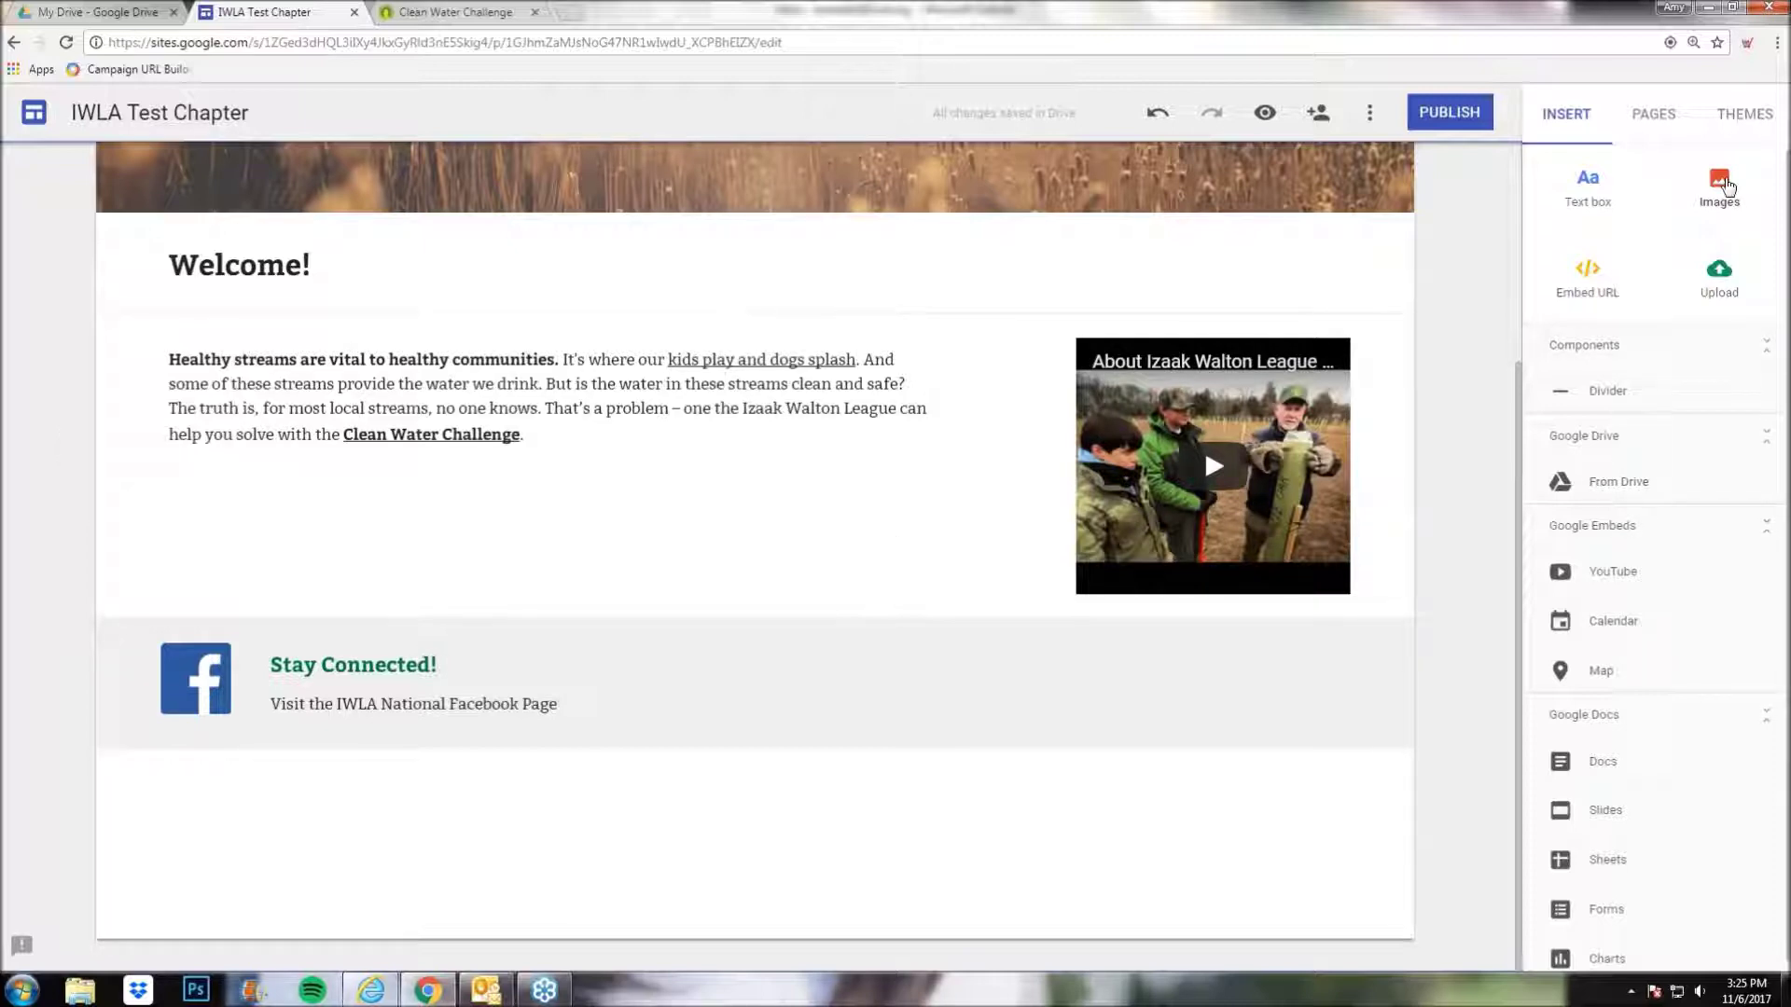
- Insert both how-to PDFs from the Website Documents folder in Google Drive below the Stay Connected! section
left_click(1619, 481)
double_click(1523, 309)
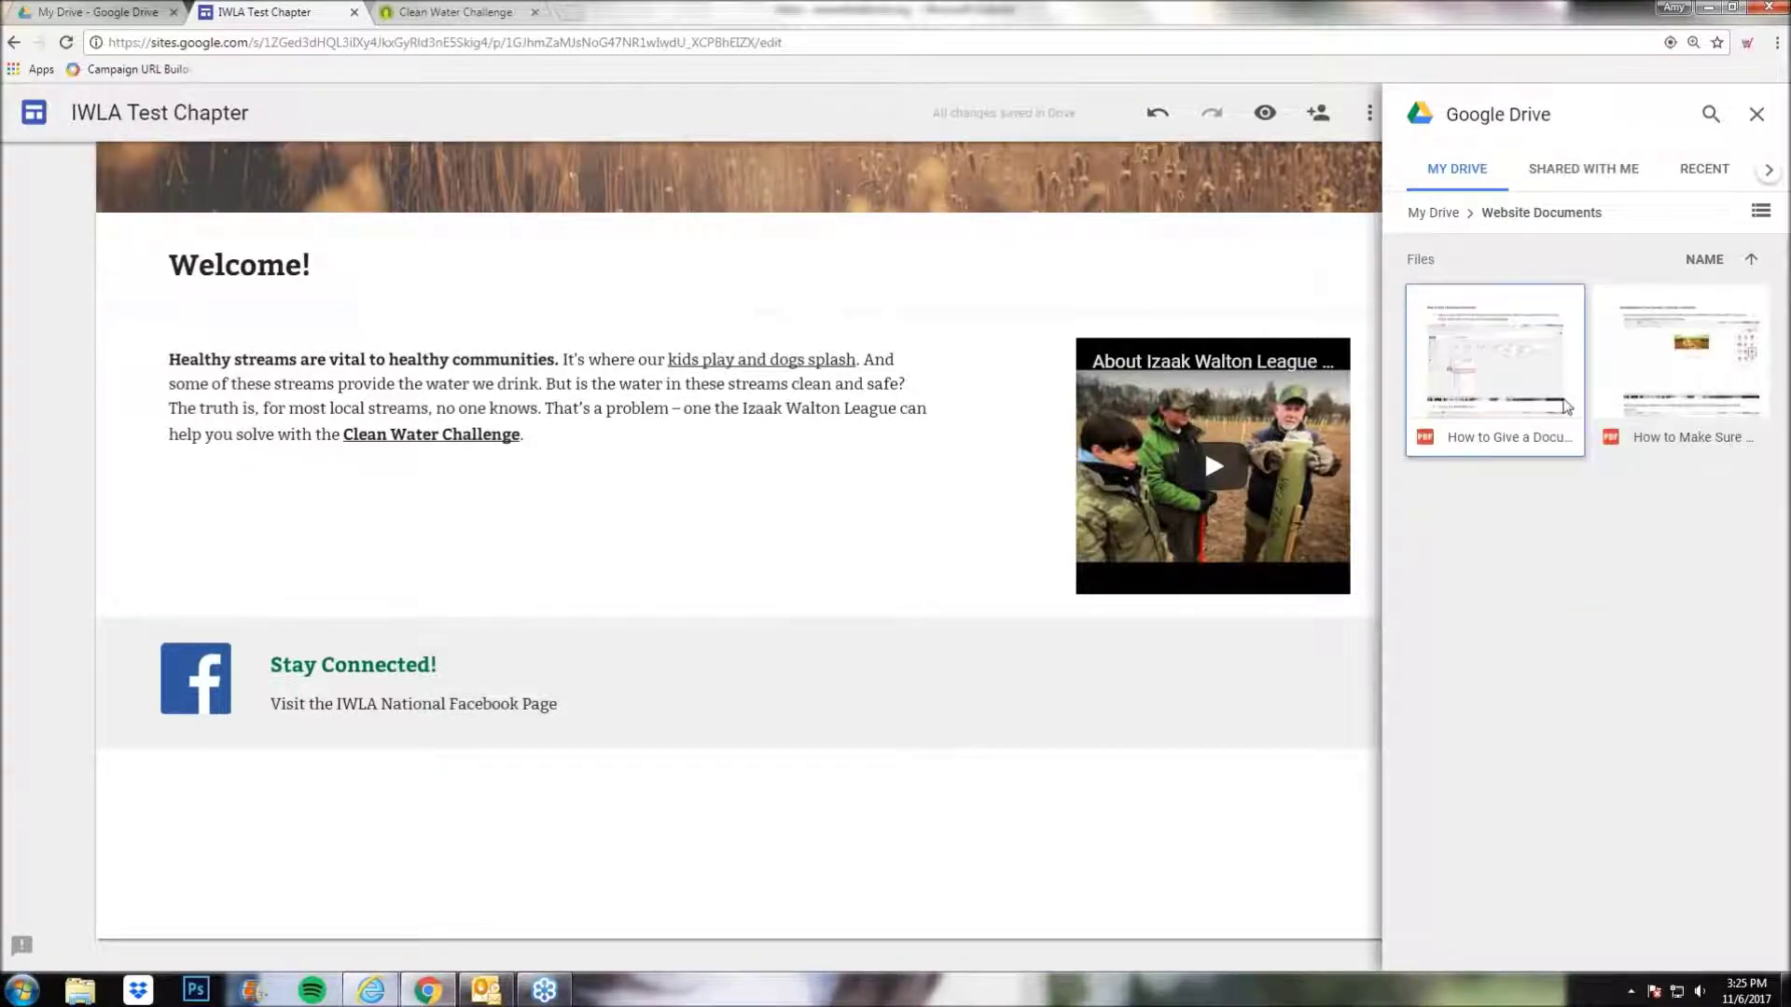
left_click(1526, 387)
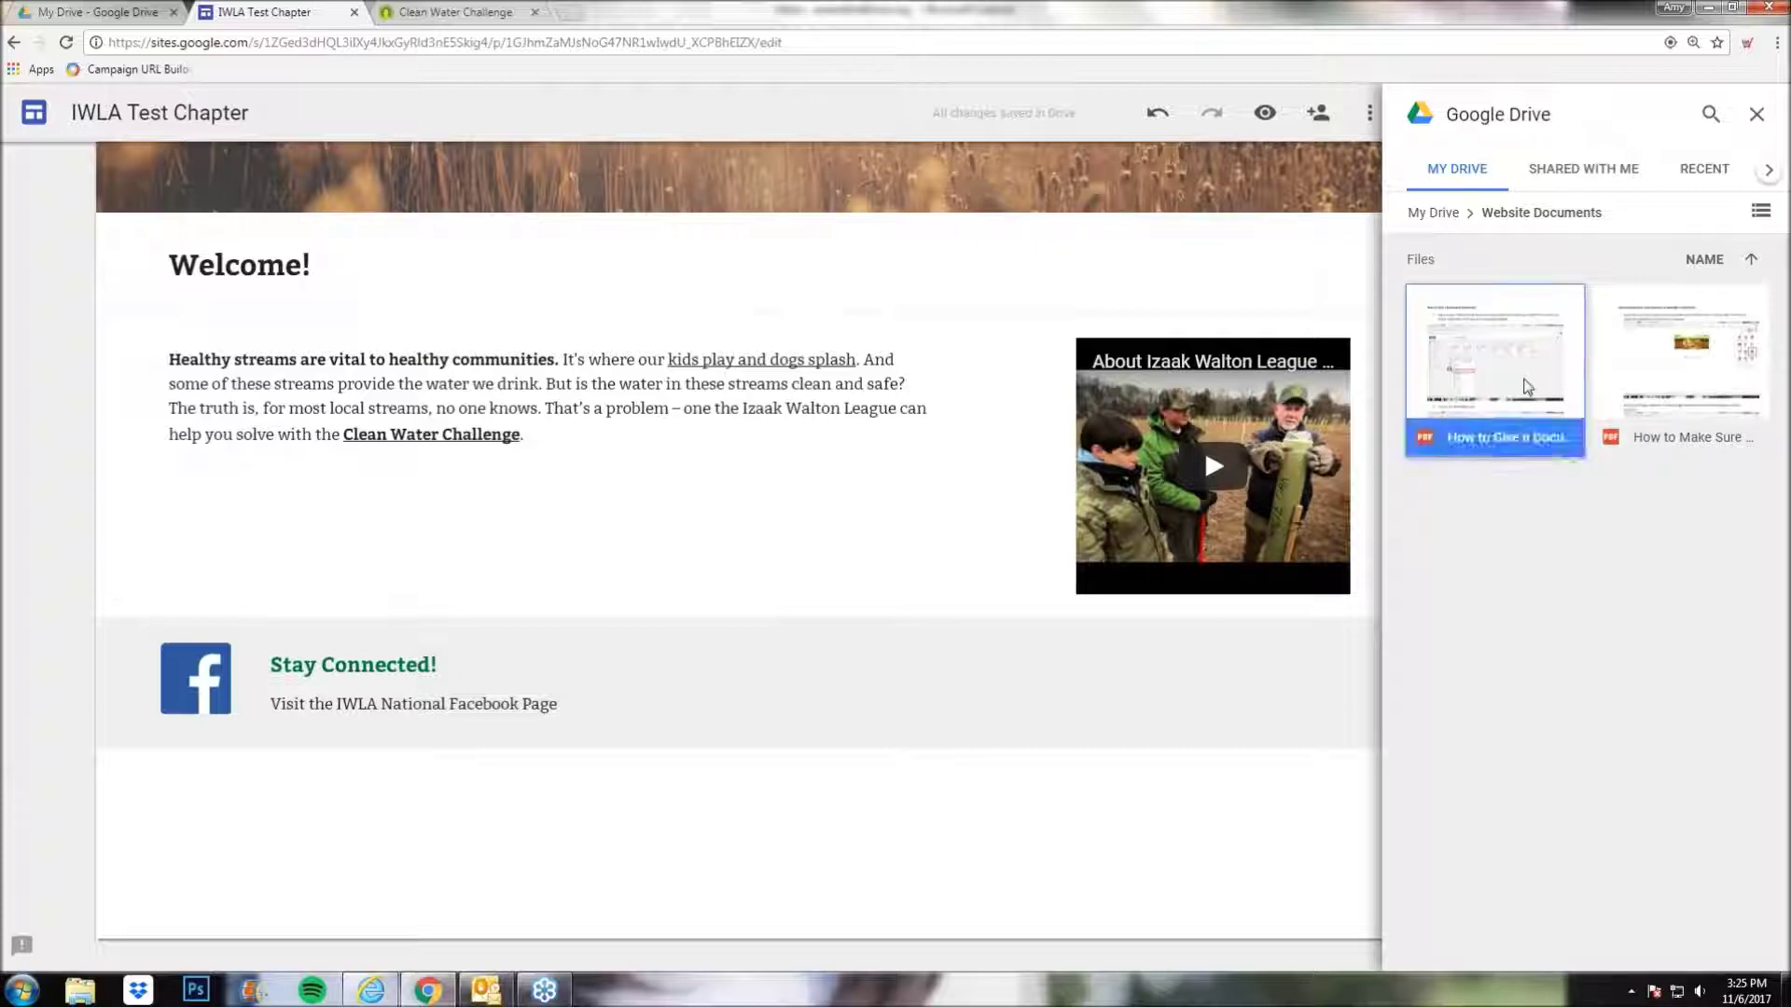
left_click(1718, 379)
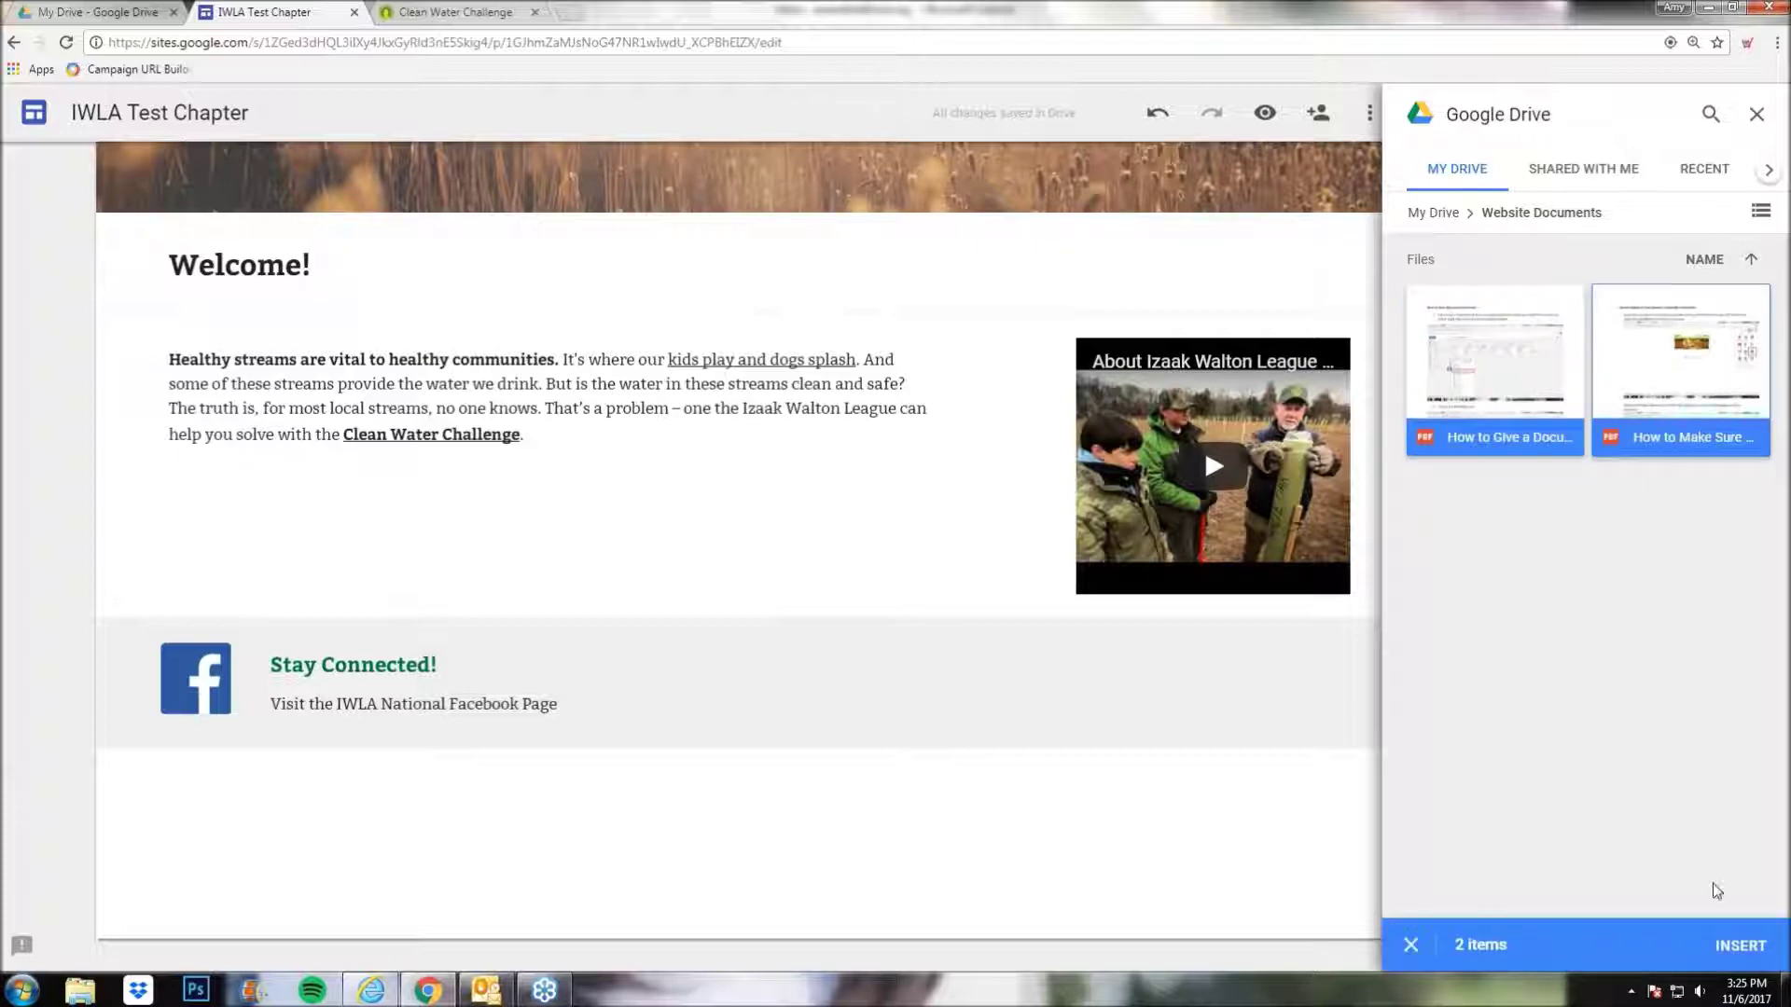
left_click(1740, 947)
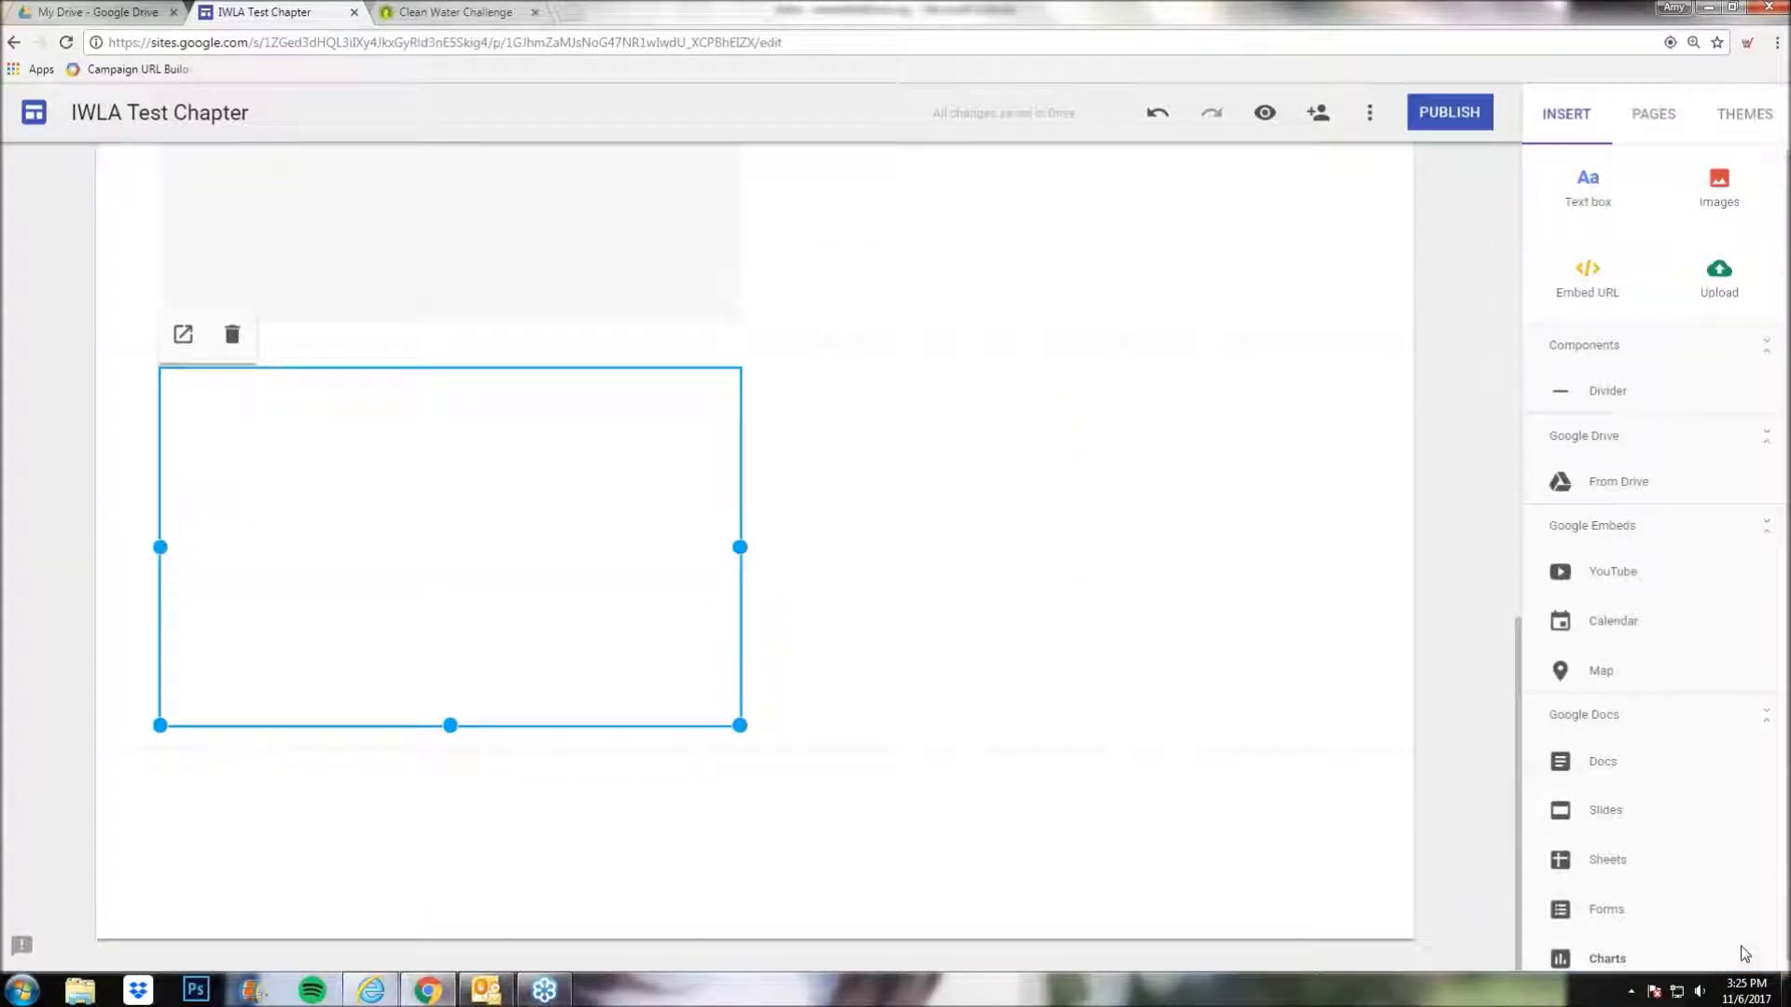
- Shrink the two embedded PDFs to small thumbnails of matching size and place them side by side in one section
scroll(1171, 784, "up", 3)
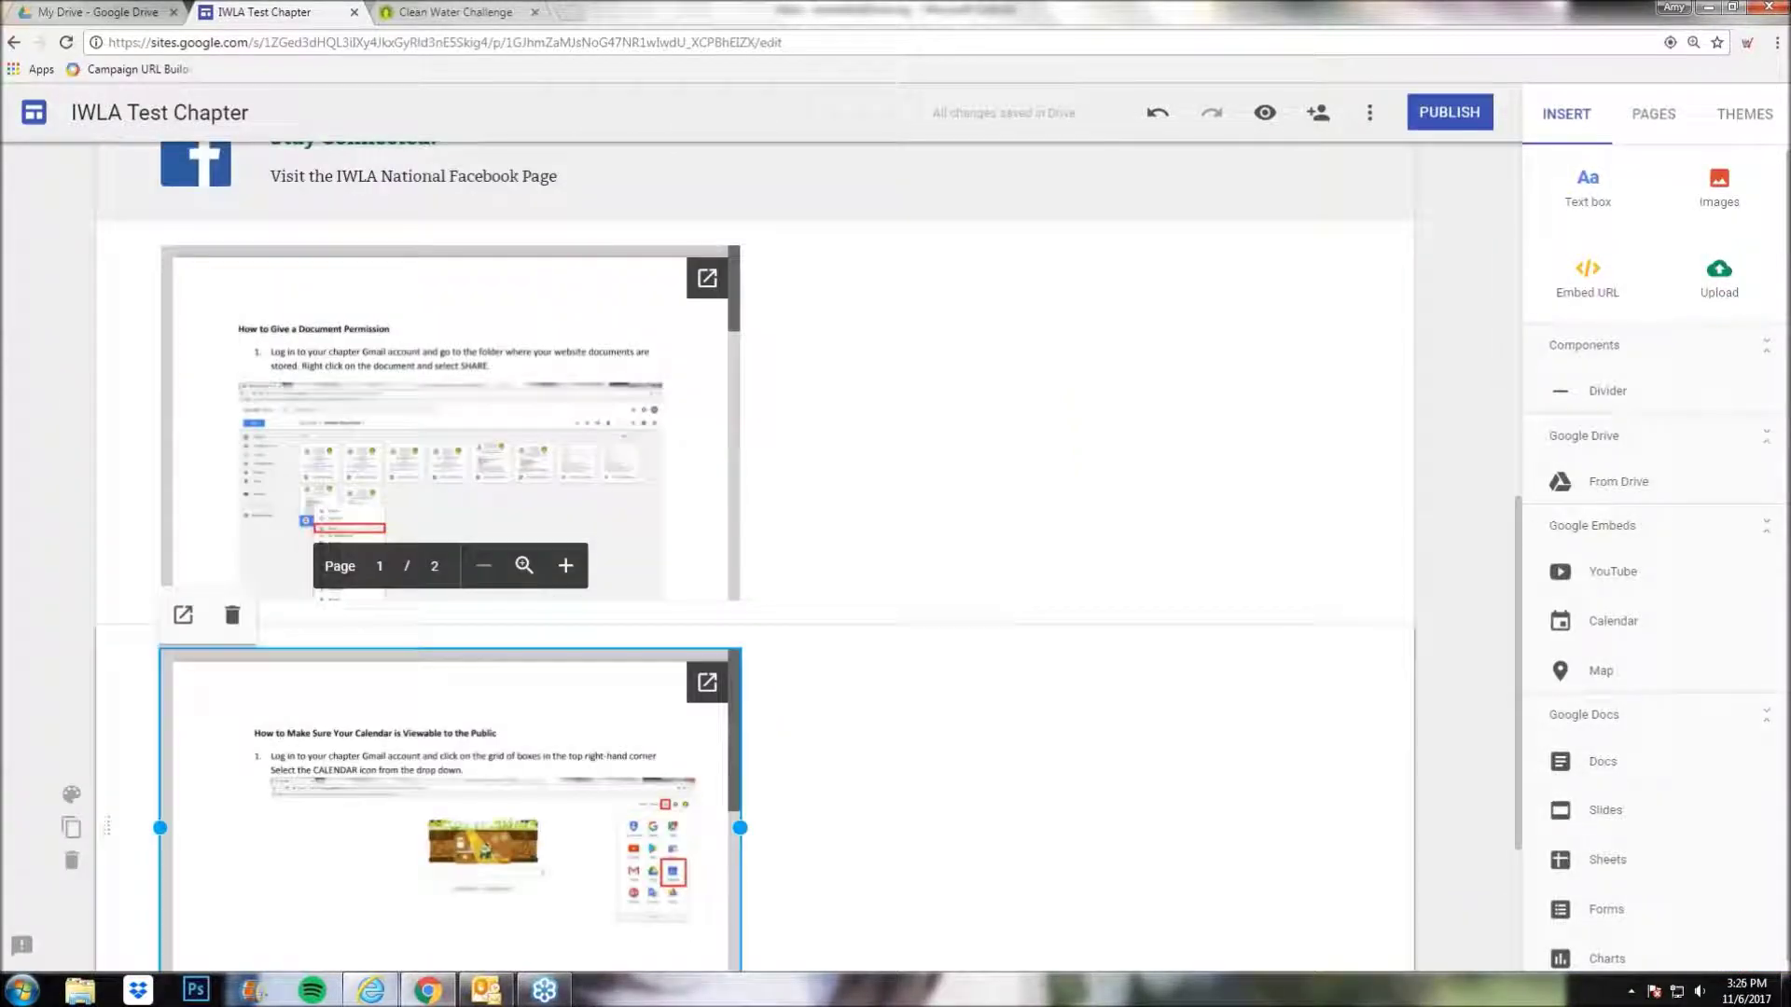
left_click(578, 420)
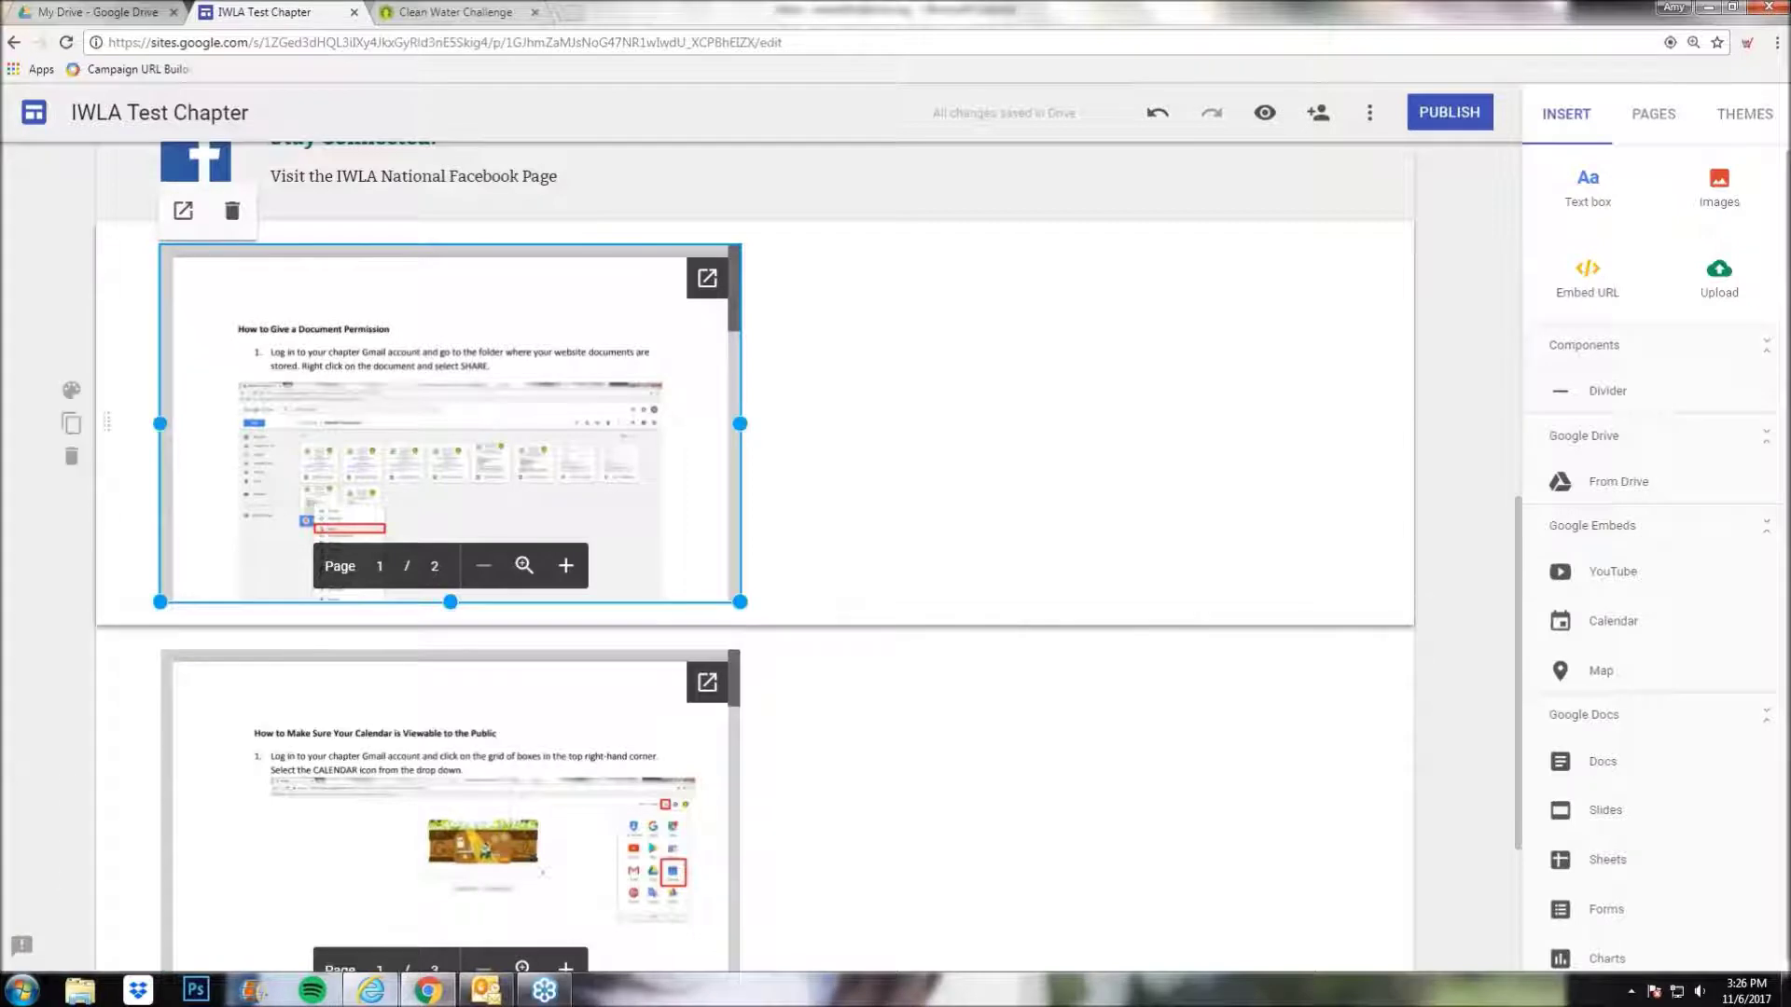
left_click_drag(740, 602, 435, 576)
left_click_drag(187, 643, 812, 584)
left_click_drag(1045, 726, 740, 723)
left_click(723, 717)
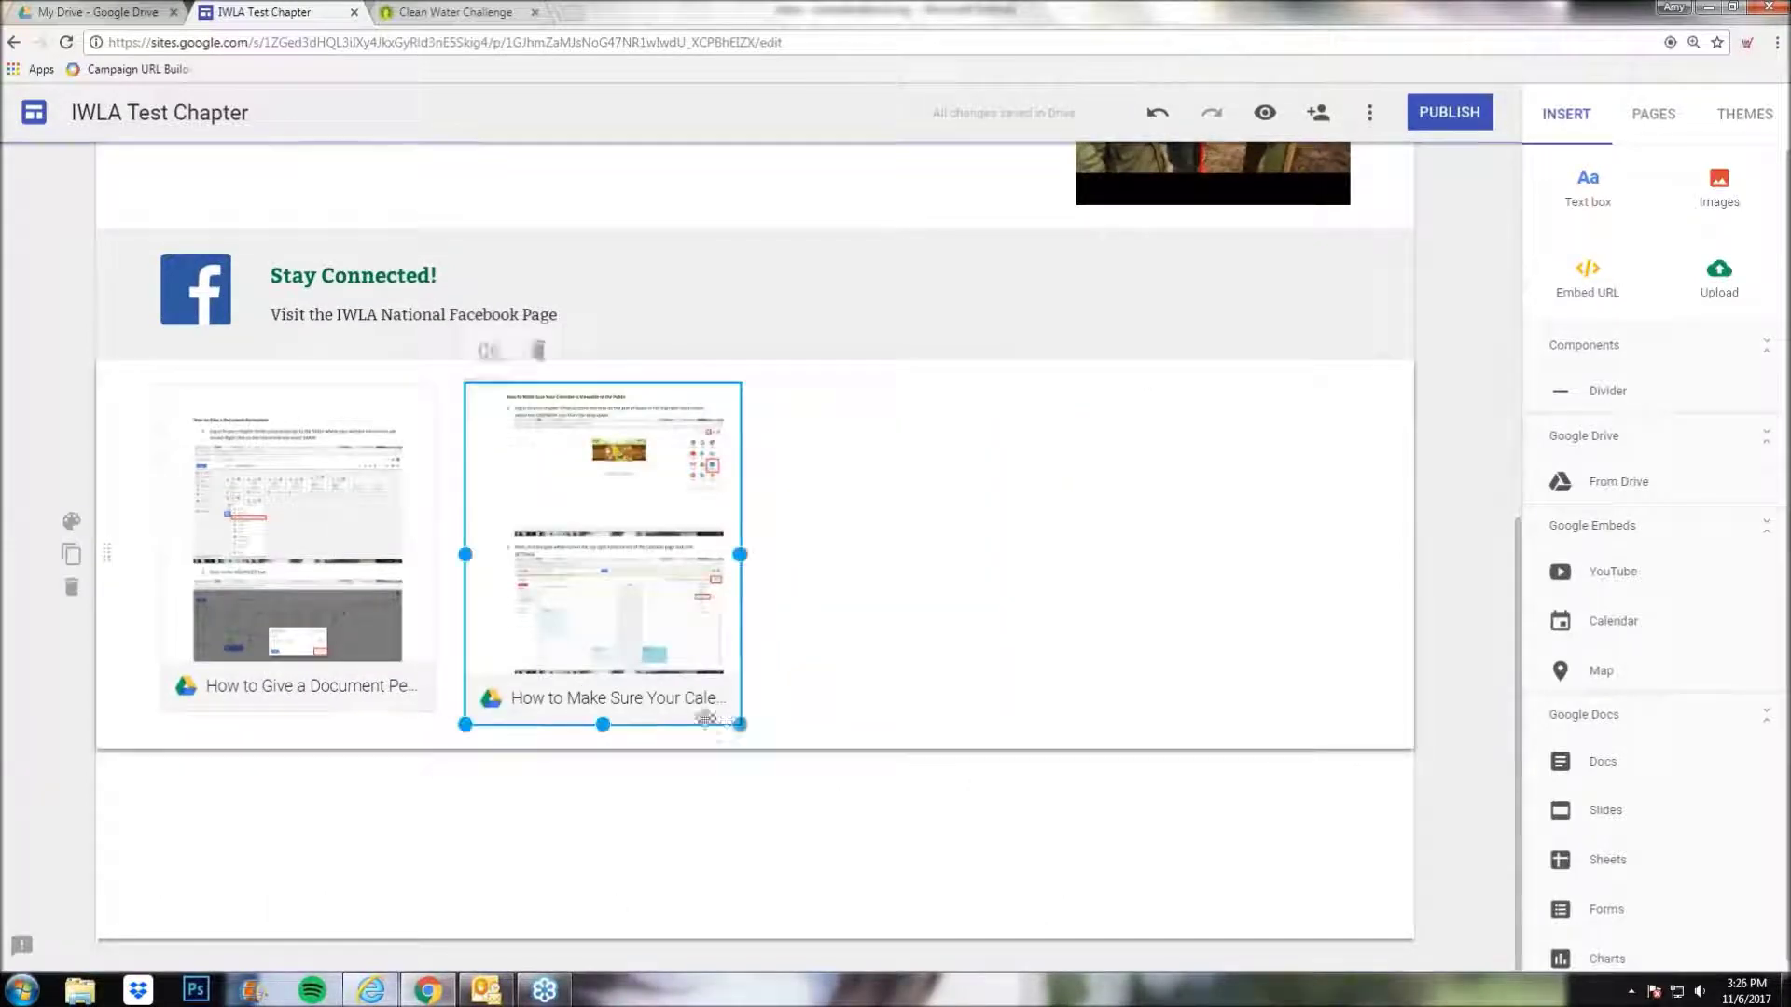
left_click_drag(740, 724, 727, 716)
left_click(778, 853)
left_click(725, 712)
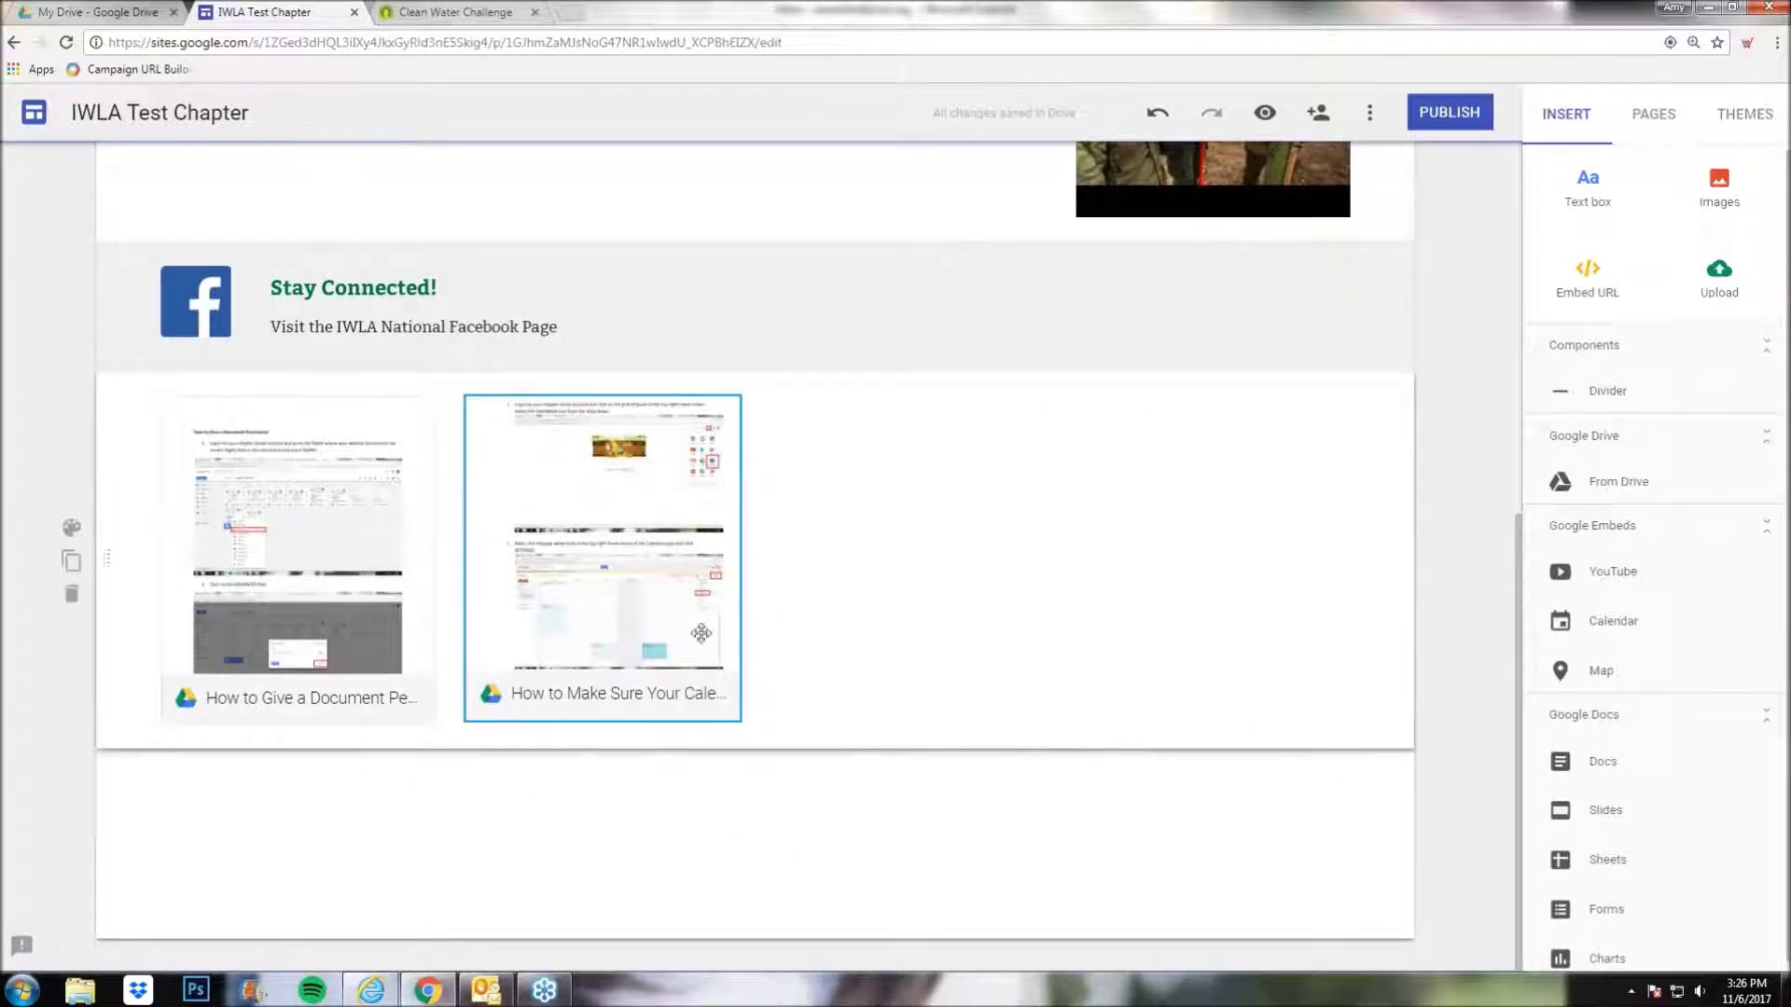
left_click_drag(741, 721, 747, 734)
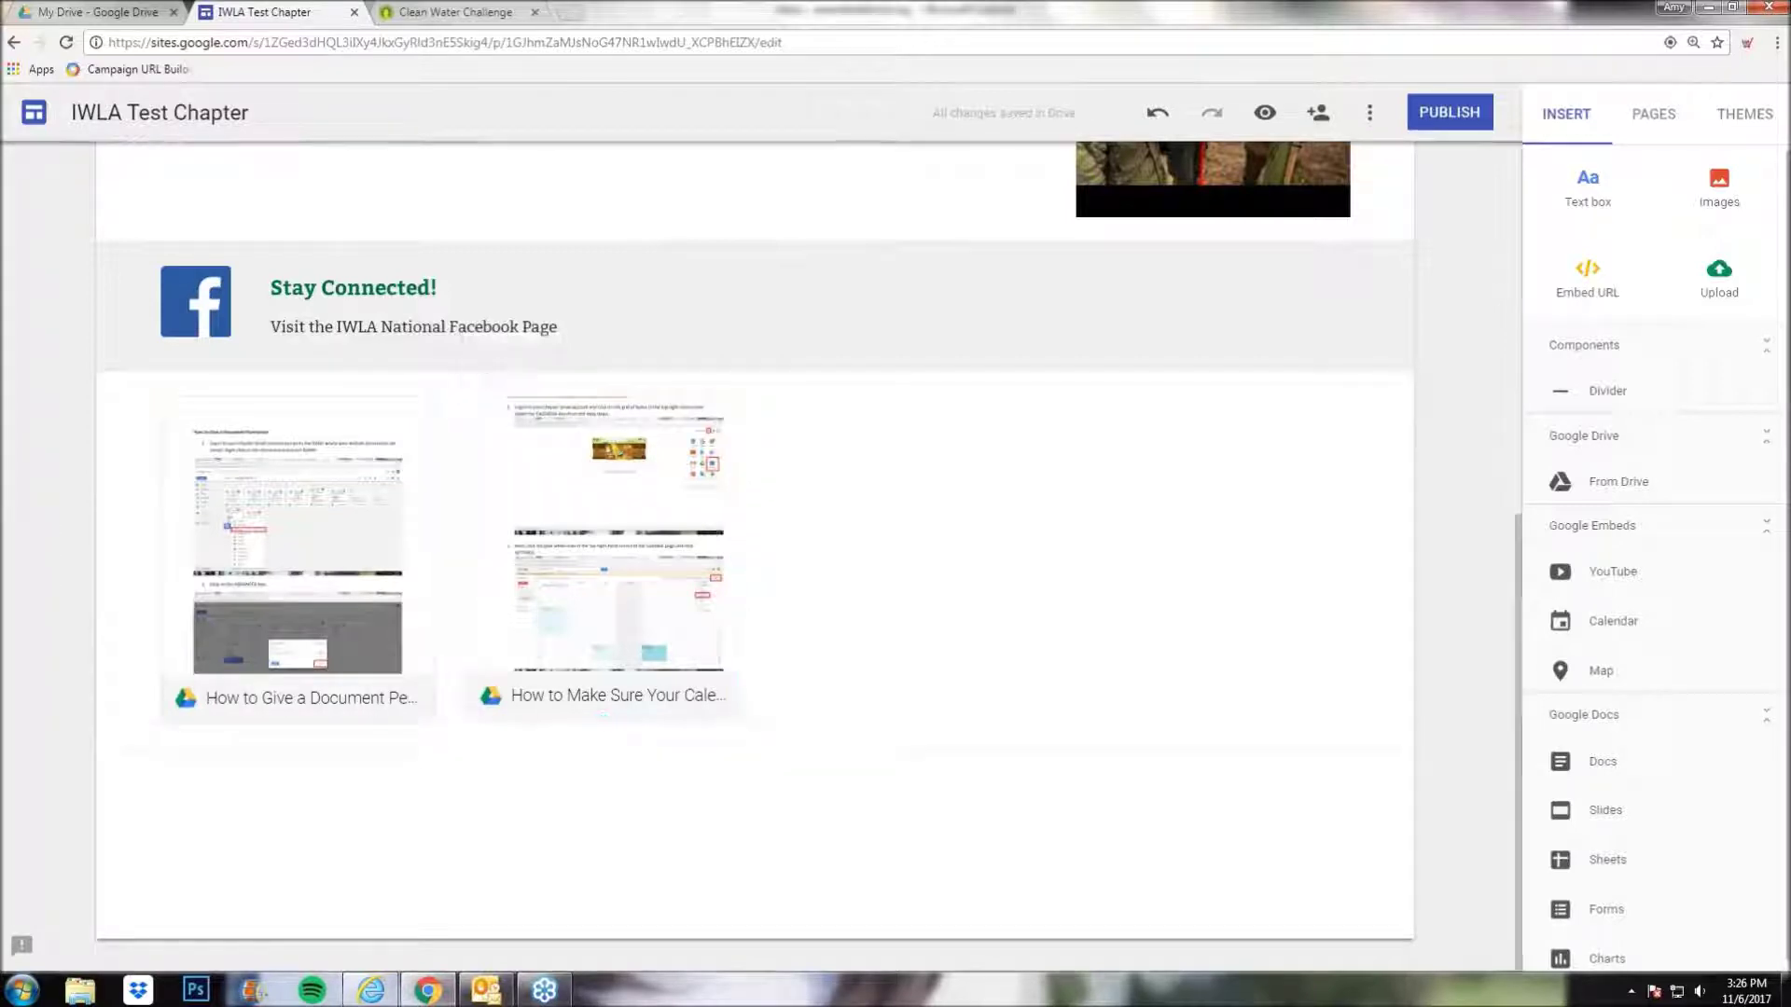
- Add a text box below the document thumbnails reading "Document About Building a Website"
left_click(1193, 578)
left_click(1587, 186)
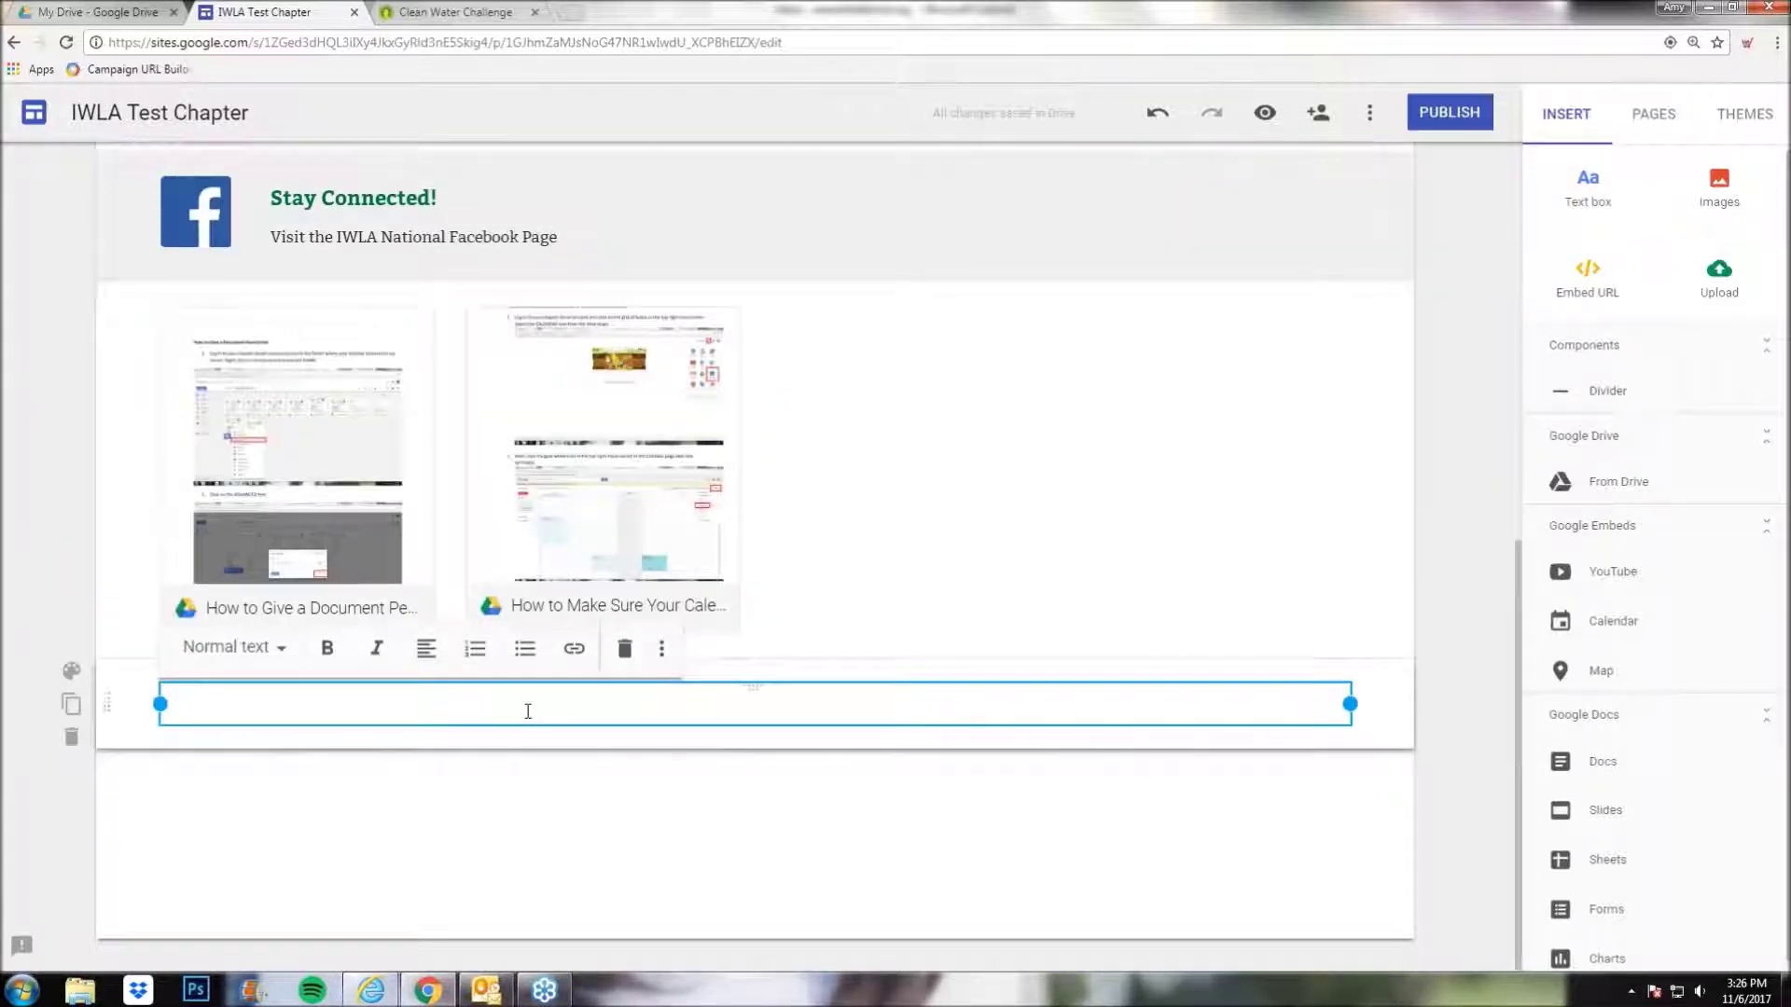
type("Document About Website")
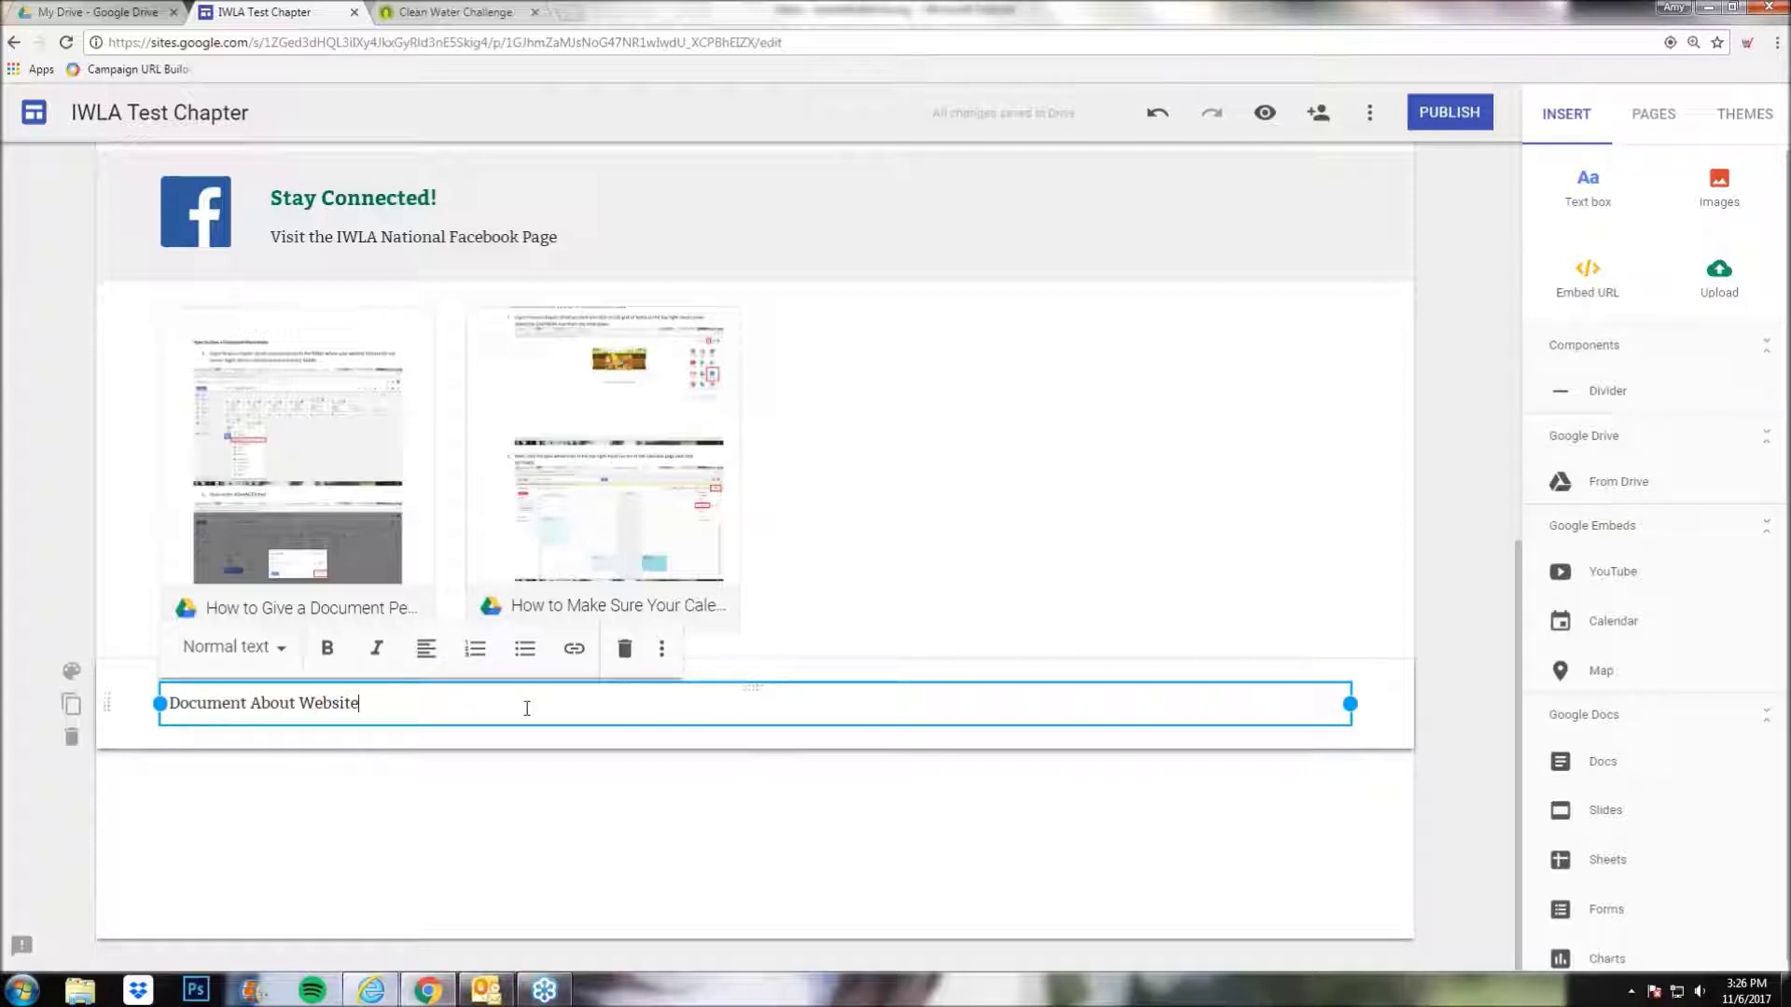
key("BackSpace")
key("BackSpace")
key("BackSpace")
key("BackSpace")
key("BackSpace")
key("BackSpace")
key("BackSpace")
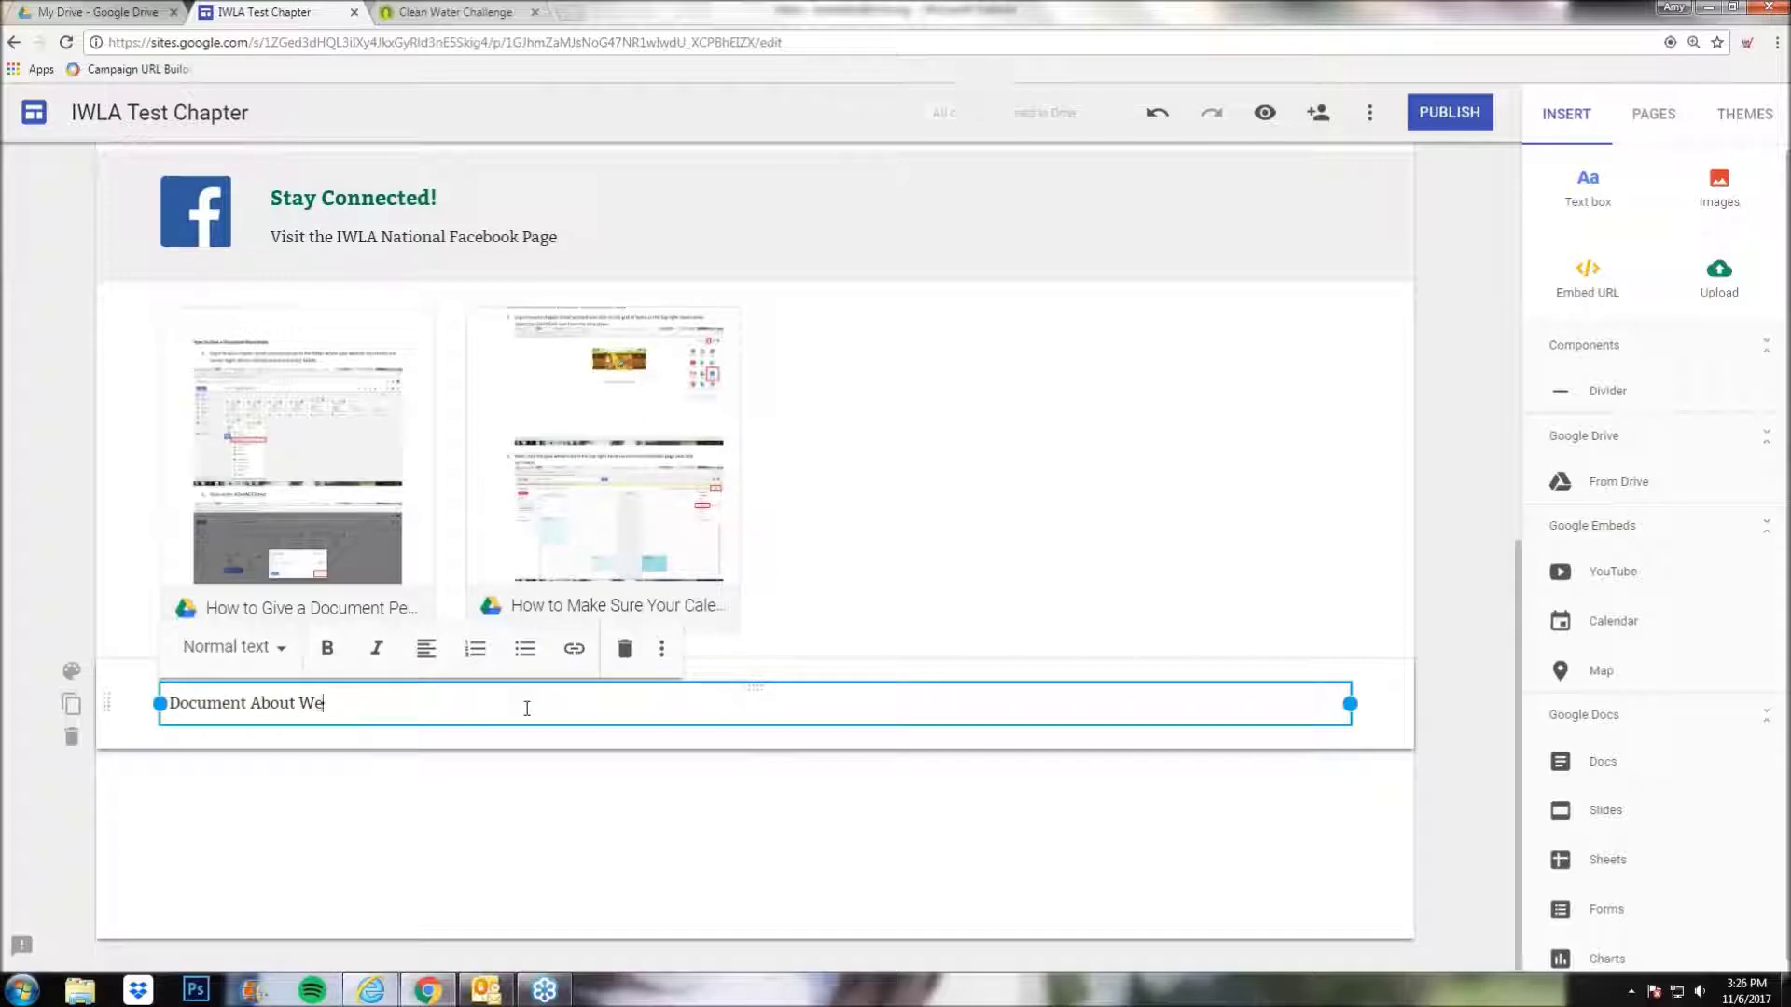
type("Byui")
key("BackSpace")
key("BackSpace")
key("BackSpace")
type("uilding a Website")
- Move the "Document About Building a Website" text above the document thumbnails and give it a large bold heading style
left_click(617, 763)
left_click(559, 709)
left_click_drag(754, 688, 516, 284)
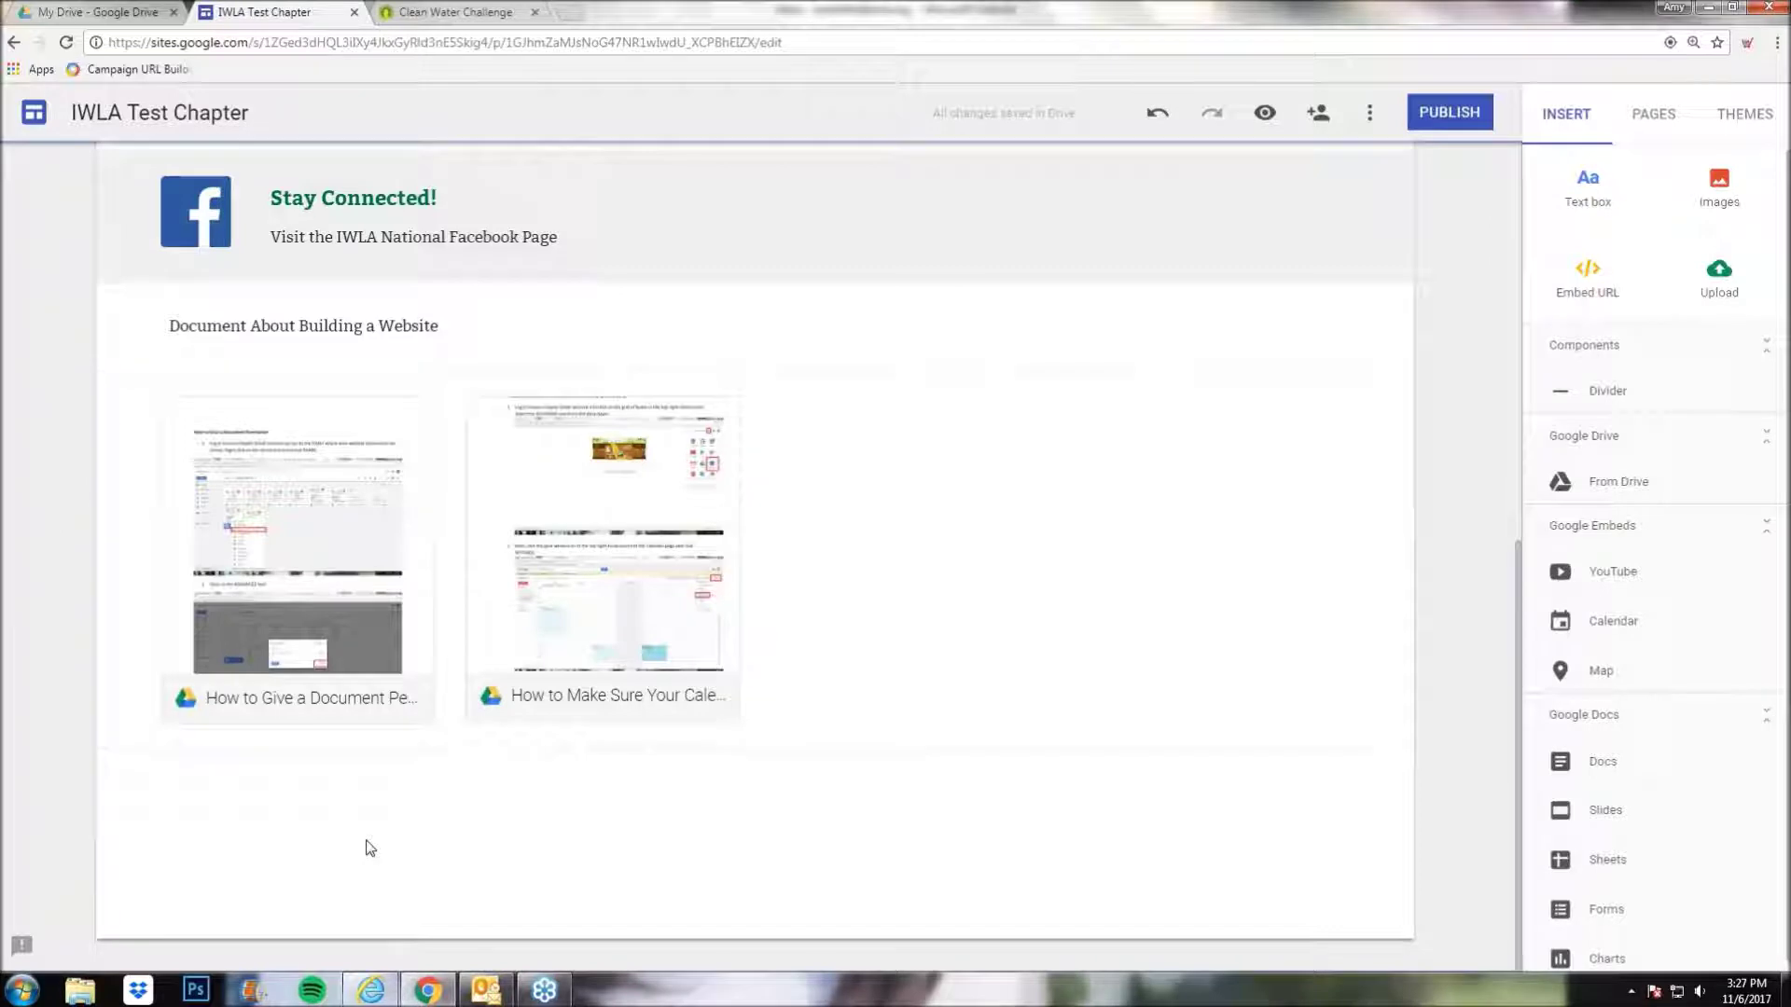
left_click(320, 325)
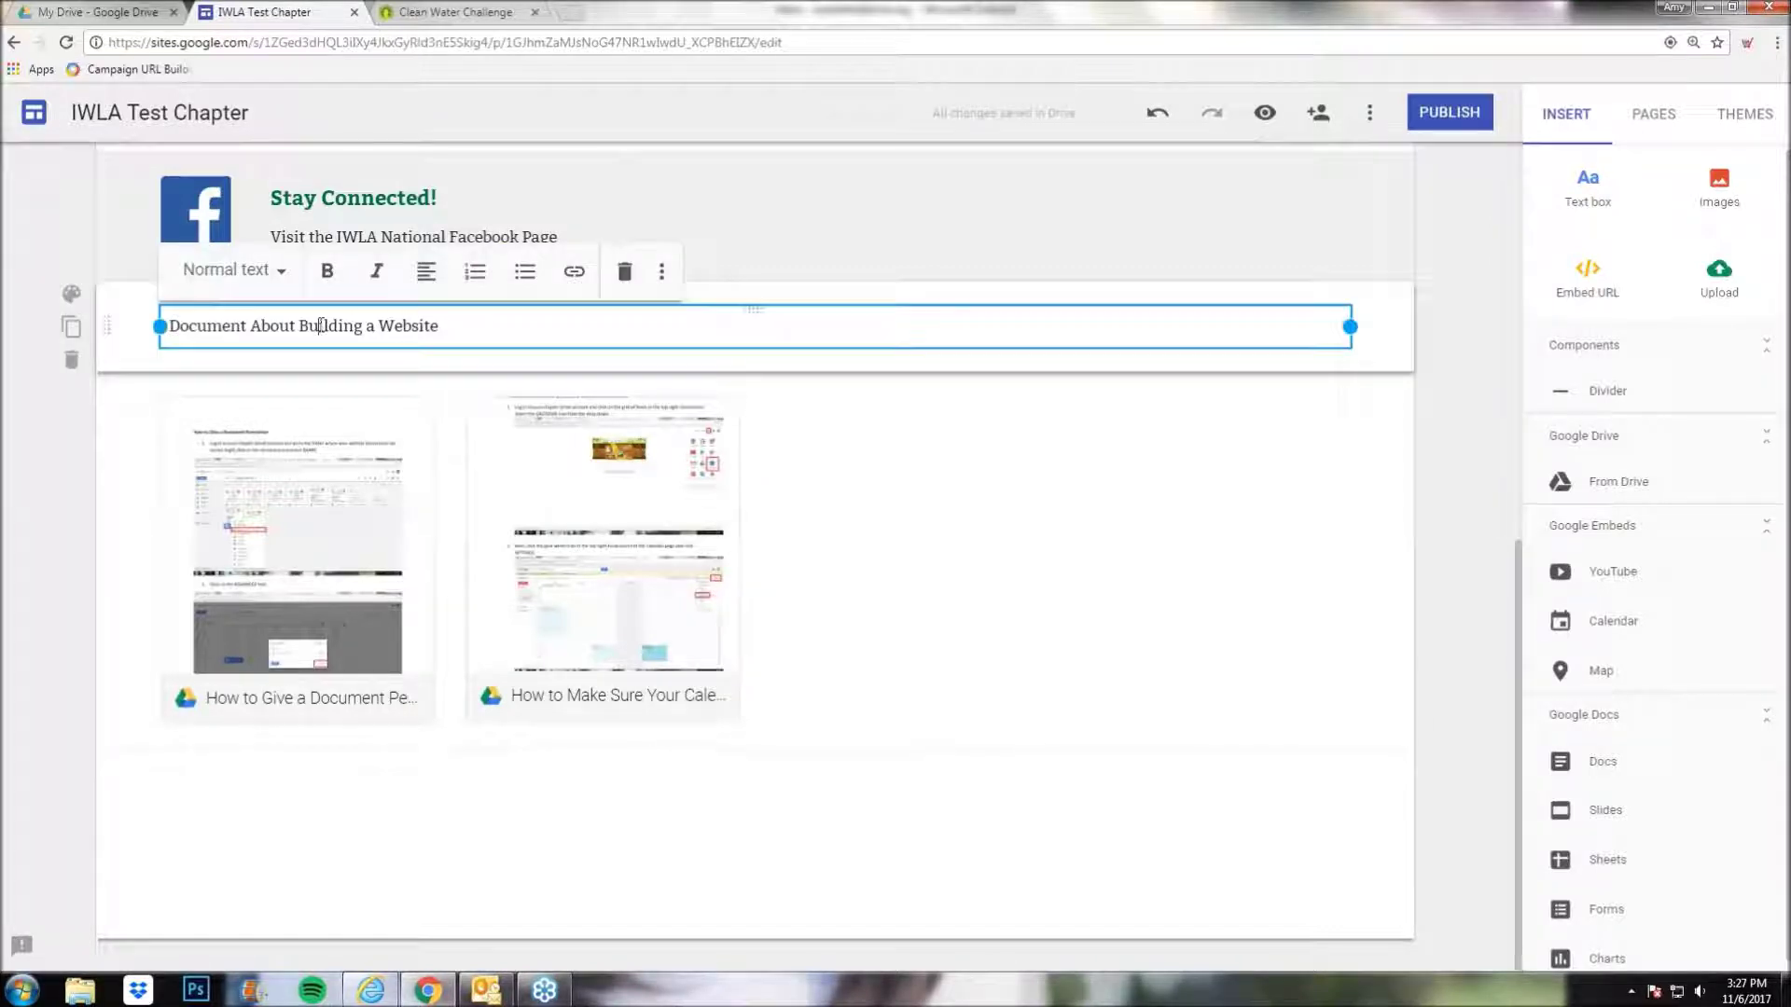
left_click(257, 276)
left_click(236, 392)
left_click(860, 824)
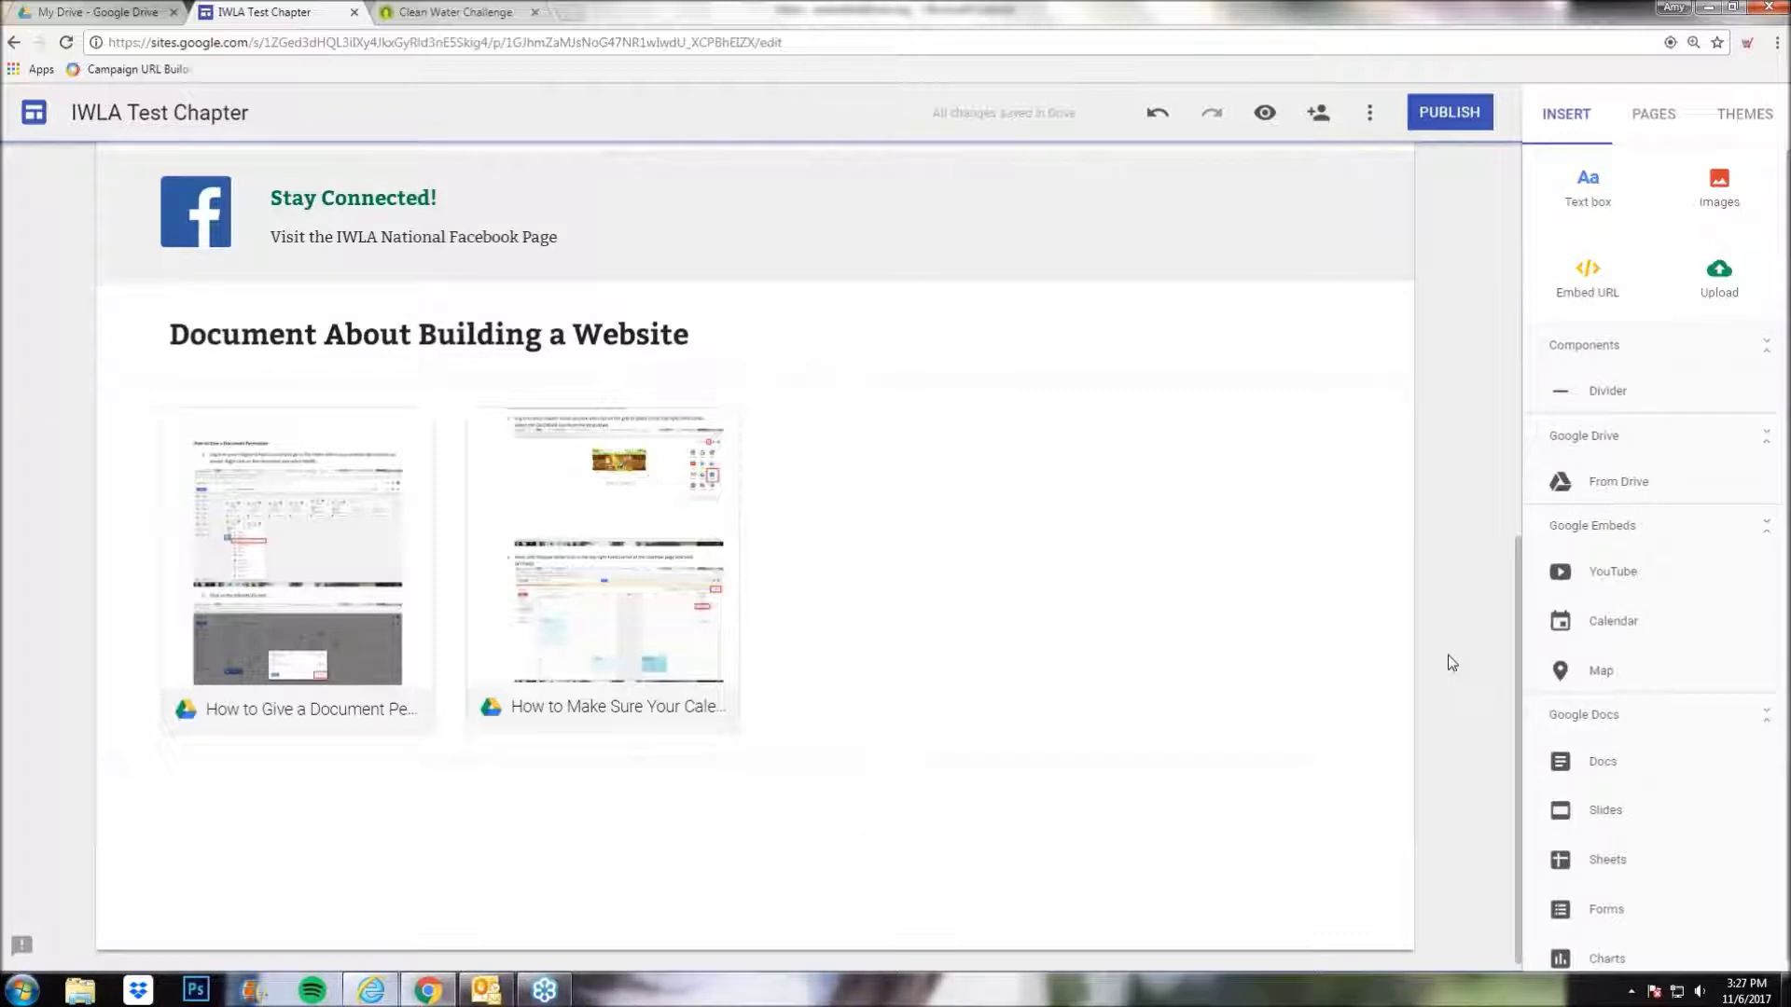
- Check the proposed web address iwla-test-chapter in the site's publish settings, and close them without publishing
scroll(1447, 655, "up", 5)
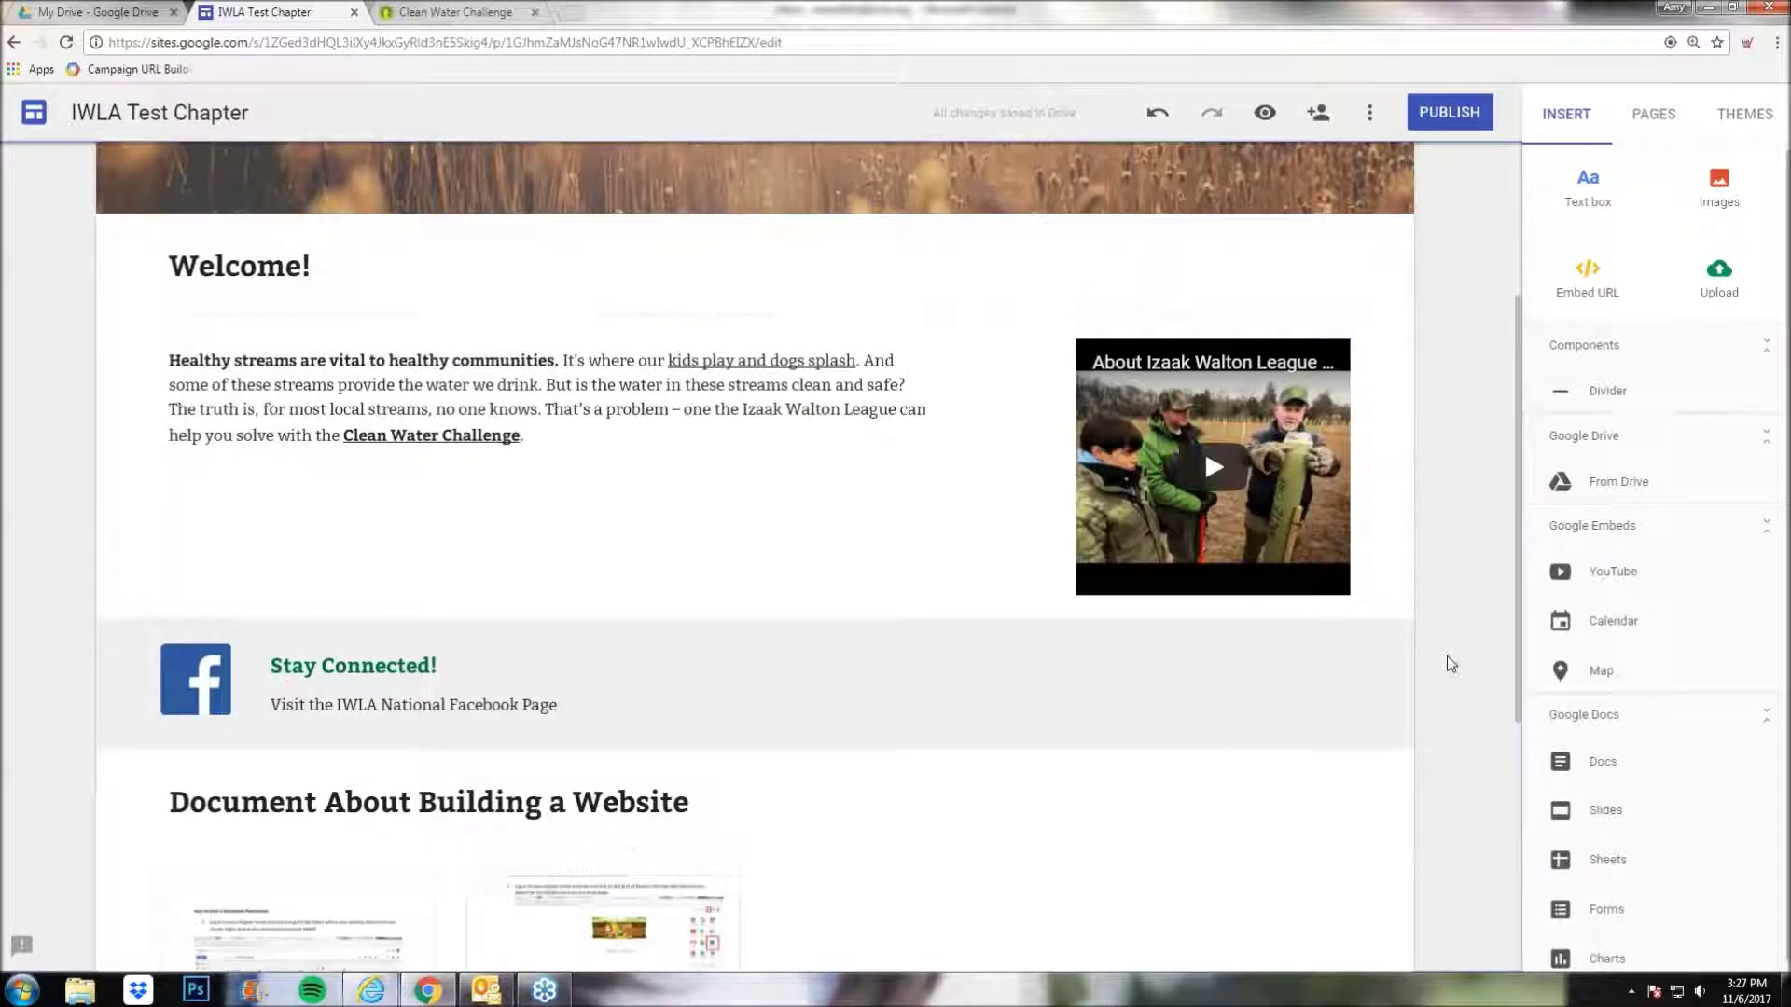
scroll(1446, 657, "up", 3)
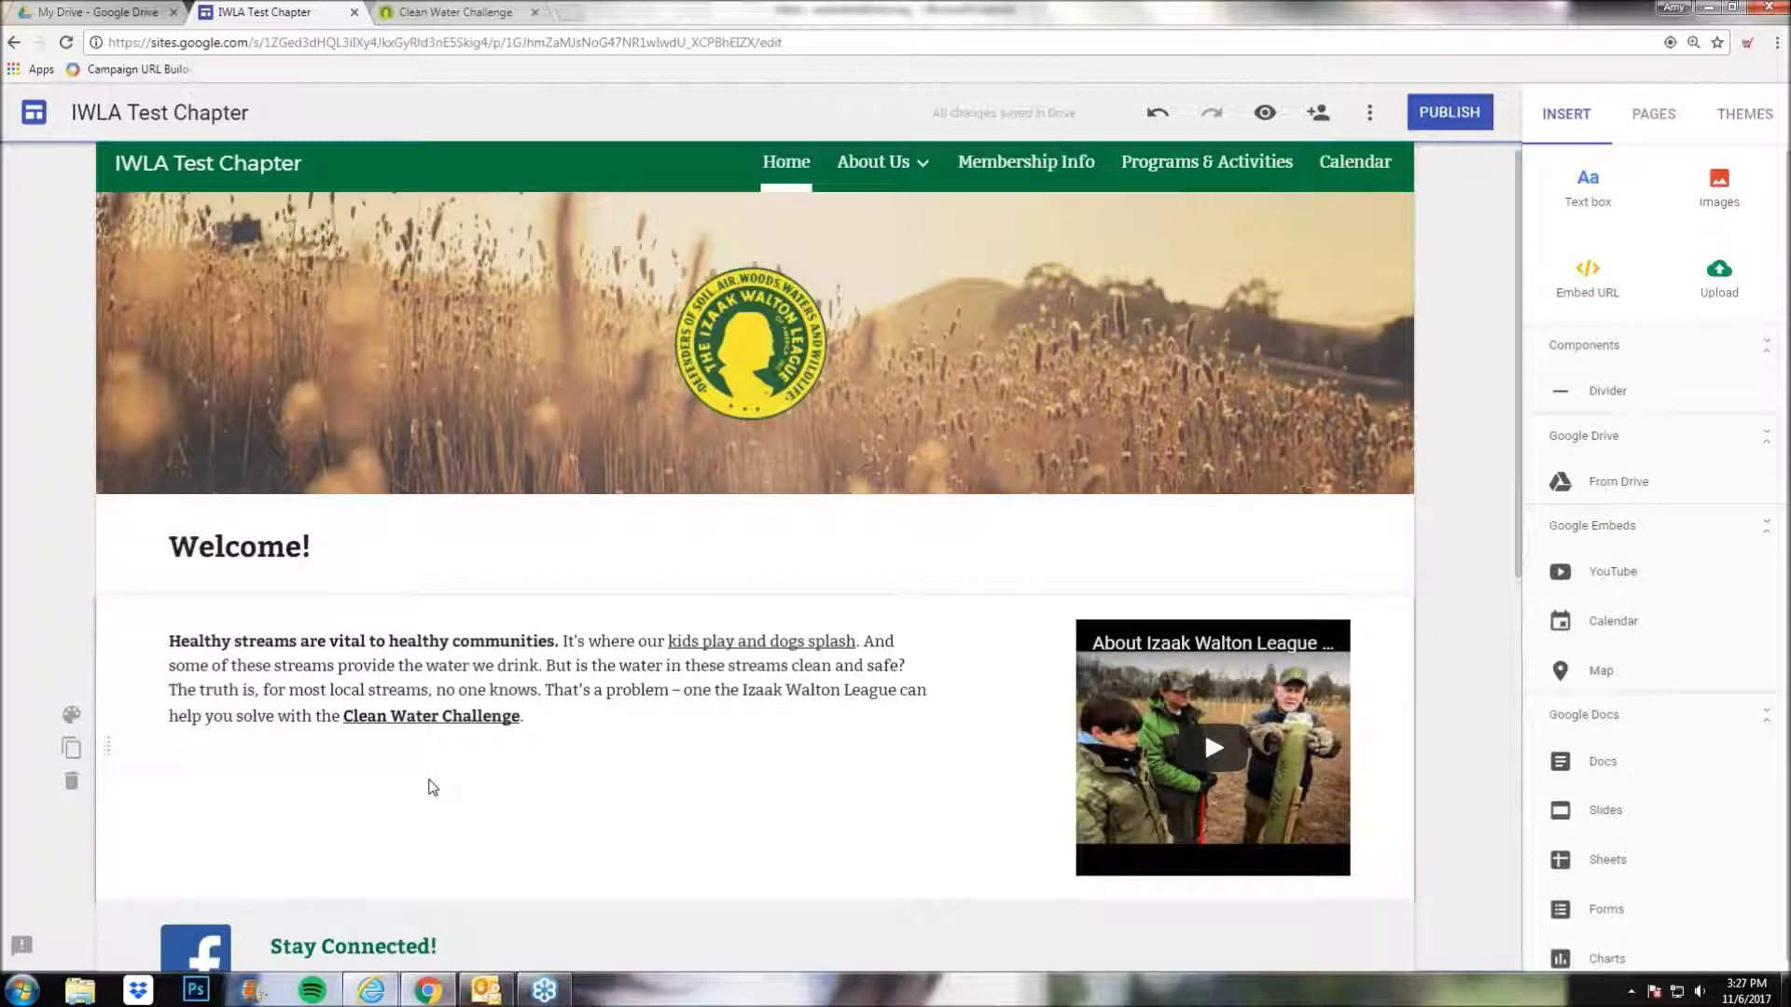
left_click(868, 541)
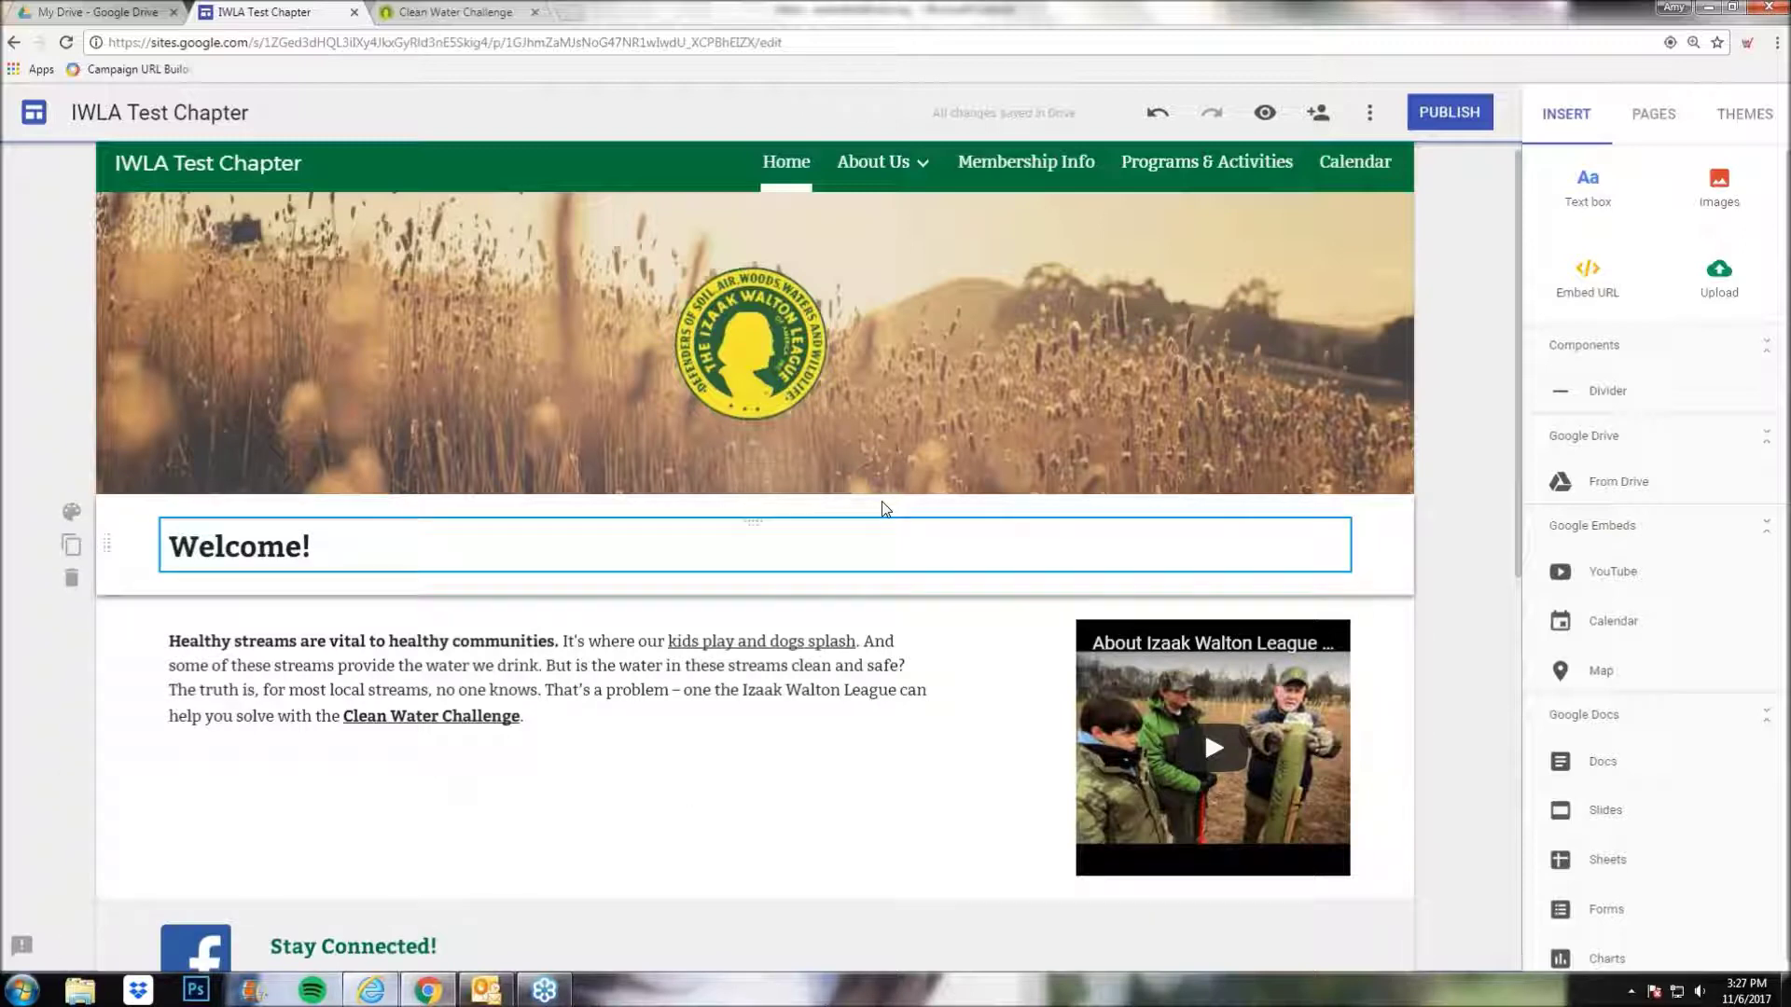
left_click(1261, 93)
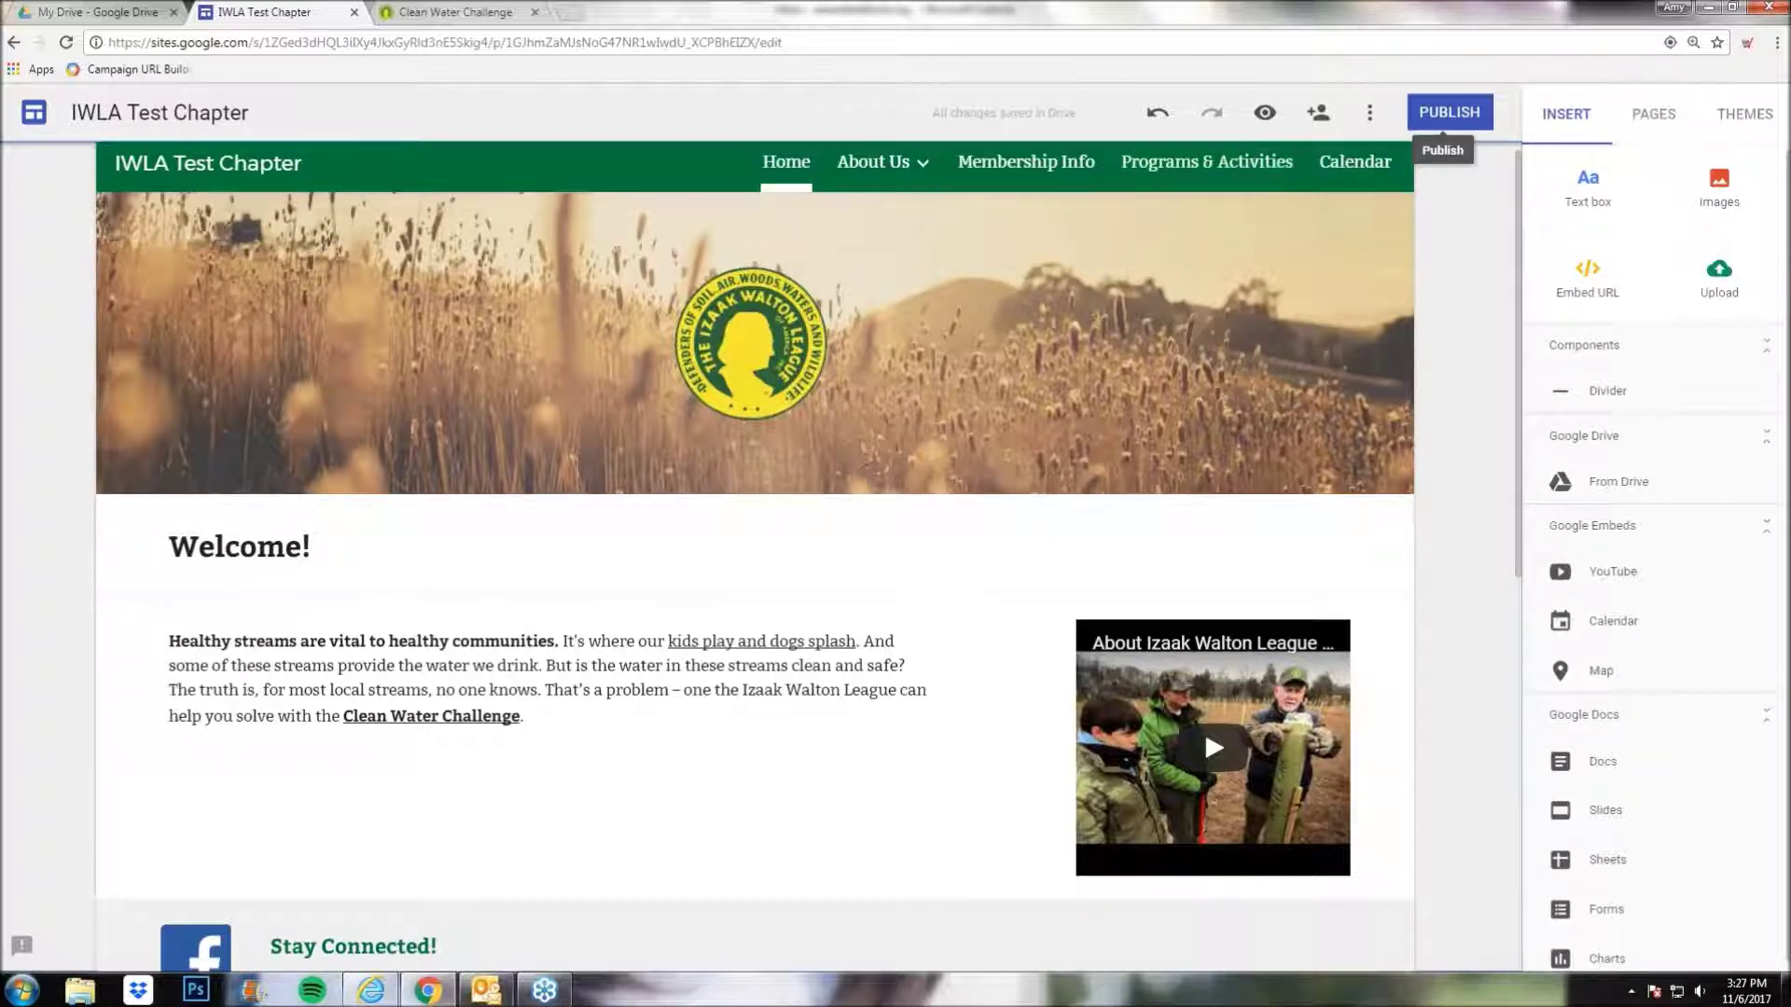
left_click(1466, 114)
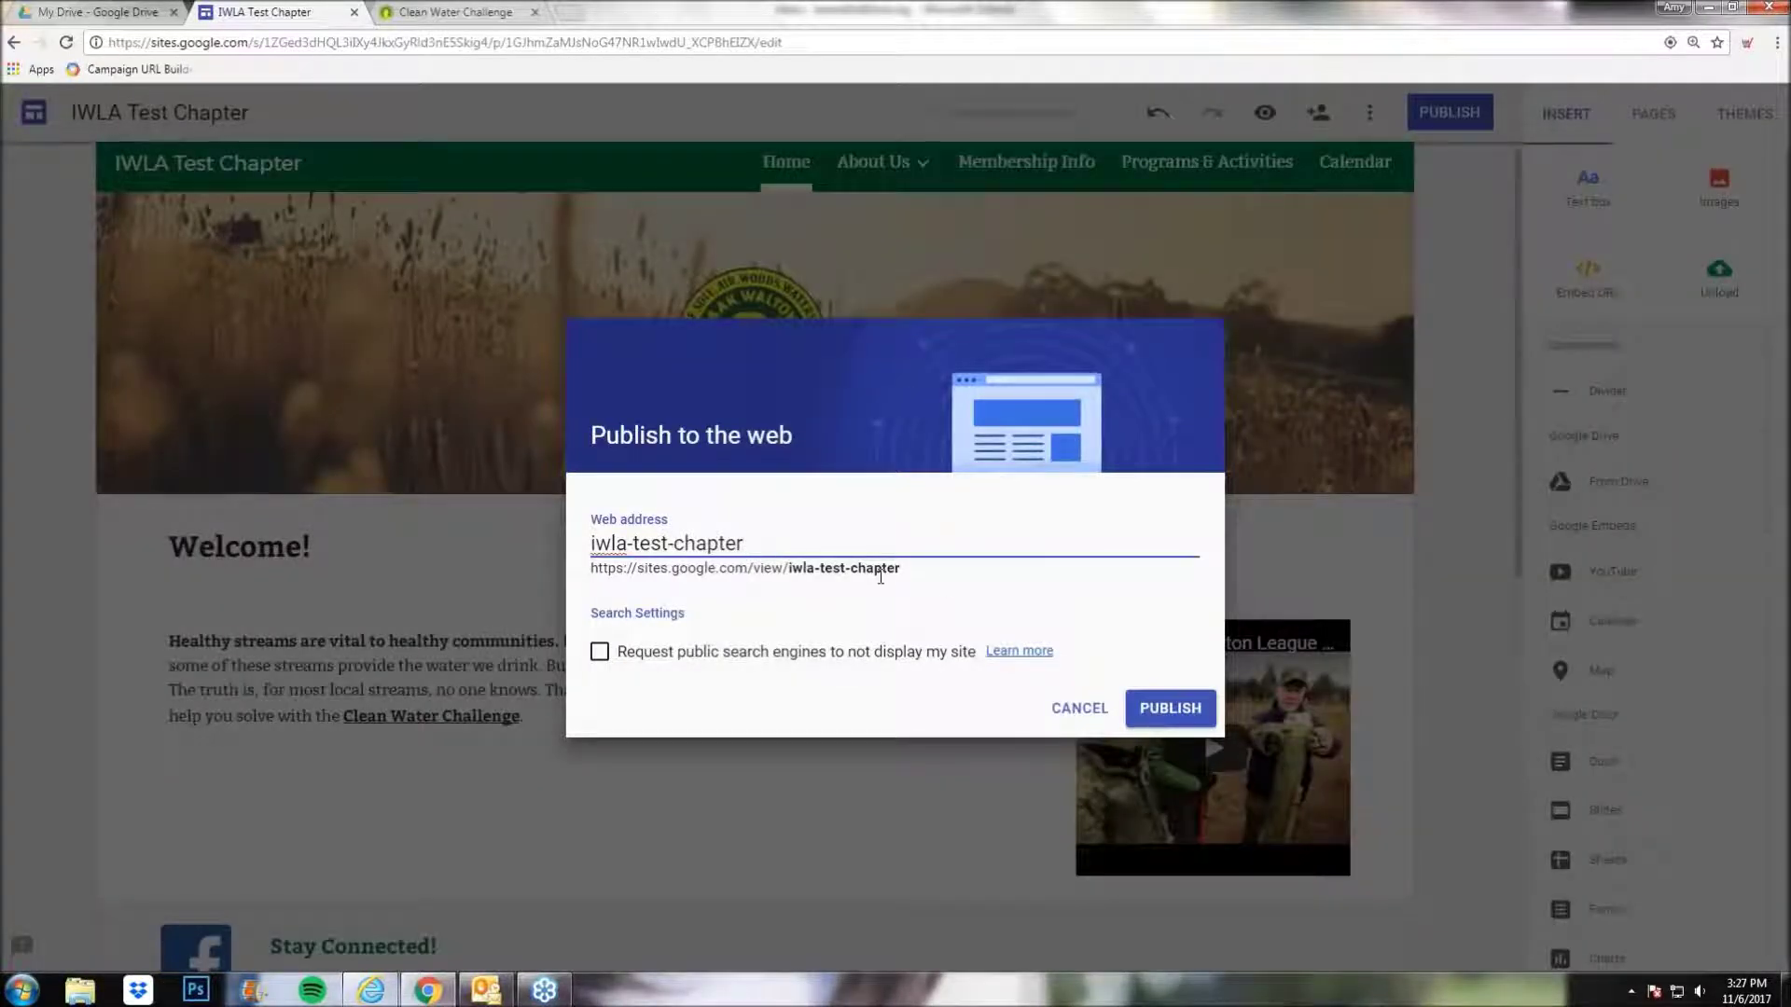
left_click_drag(940, 582, 589, 558)
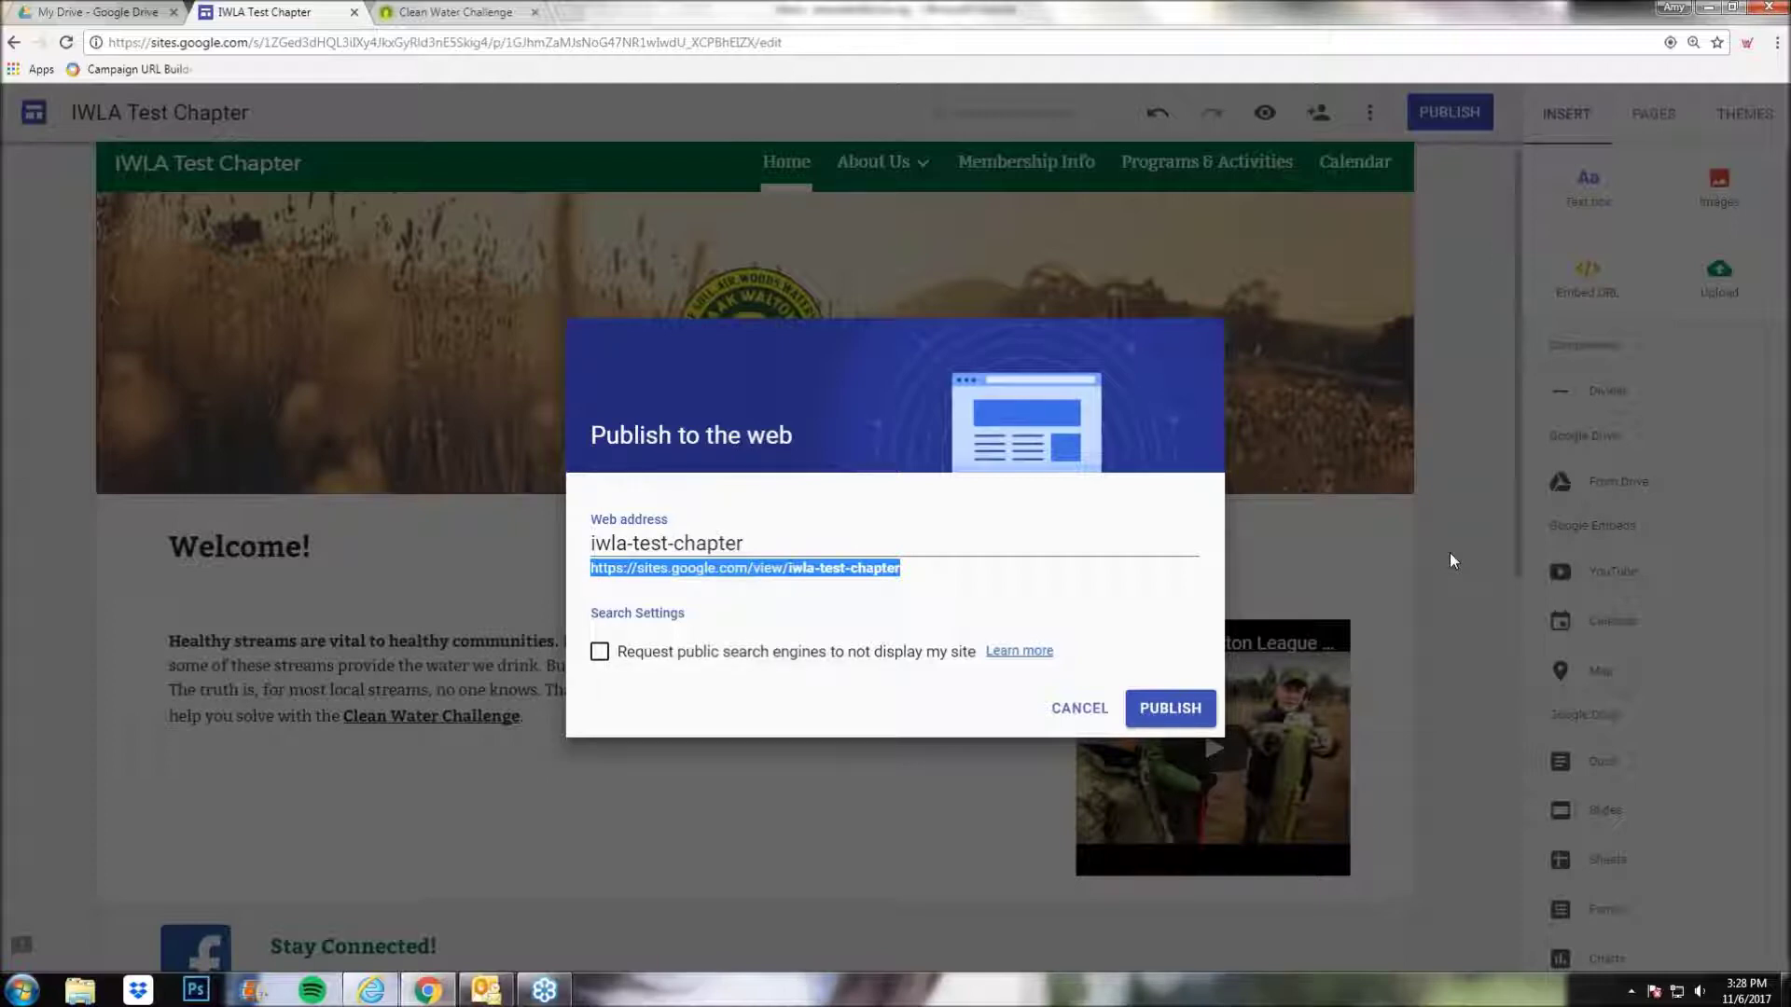
left_click(1076, 712)
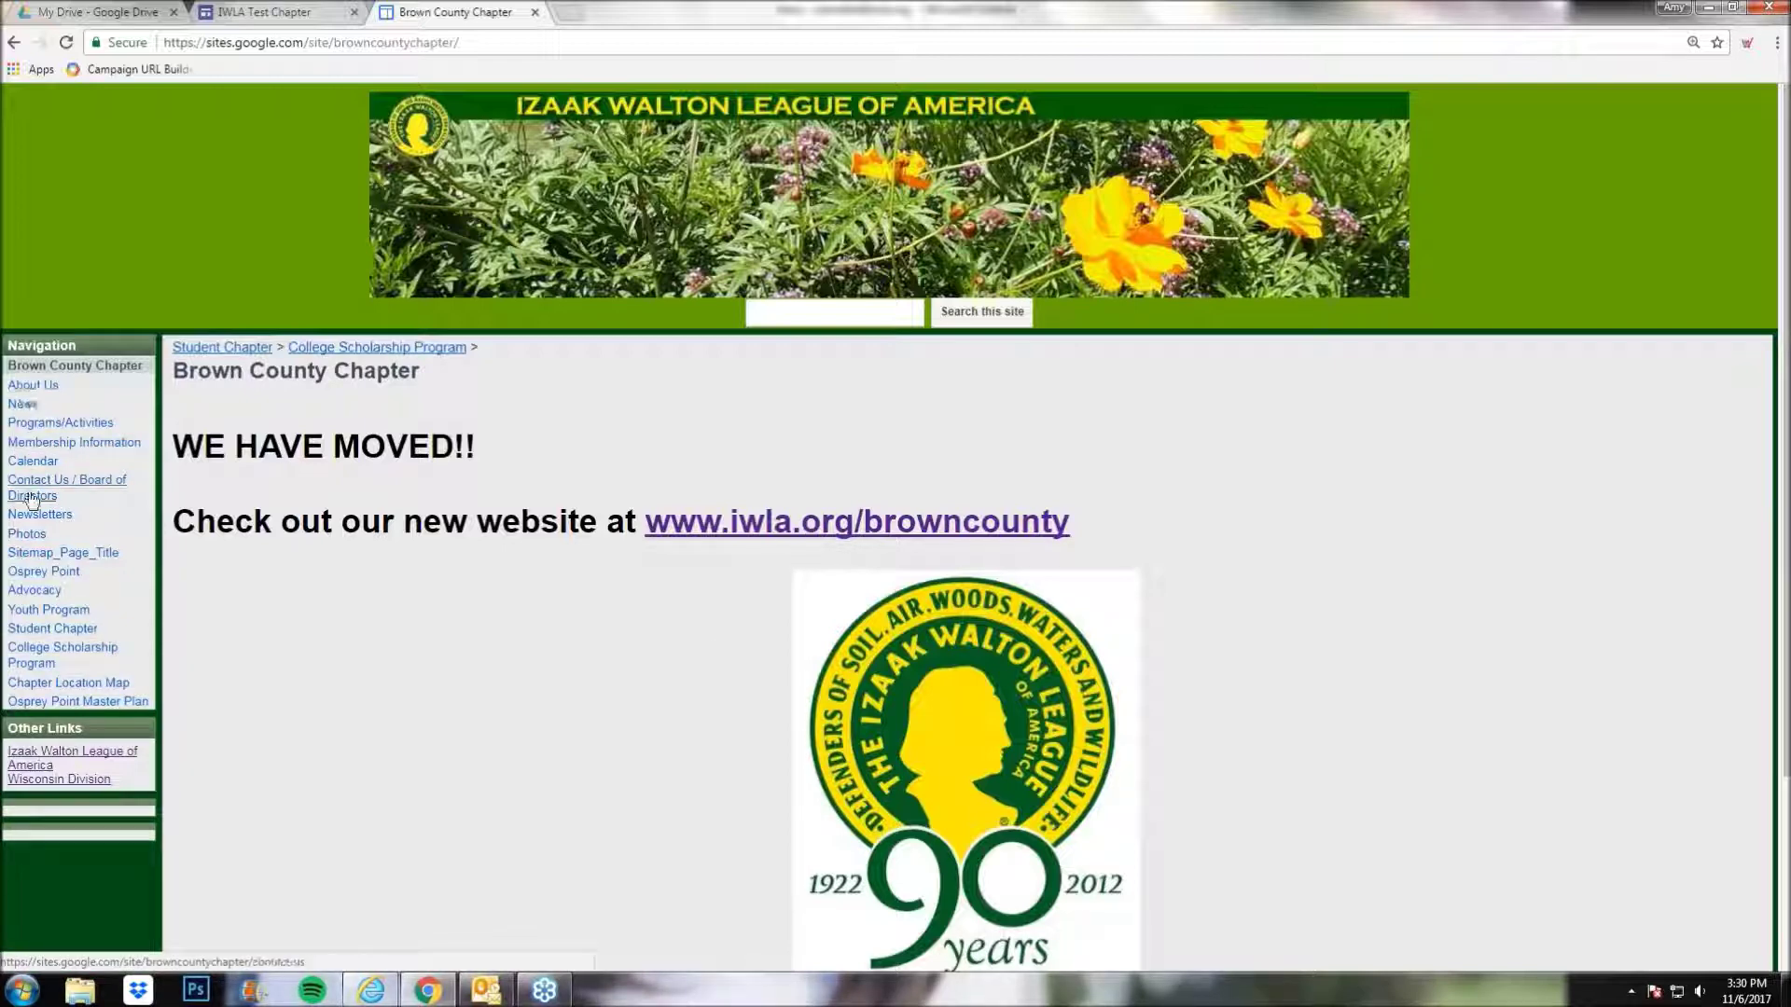
- Browse the About Us, News, Membership Information and home pages of the old Brown County Chapter site, and close its browser tab
left_click(27, 388)
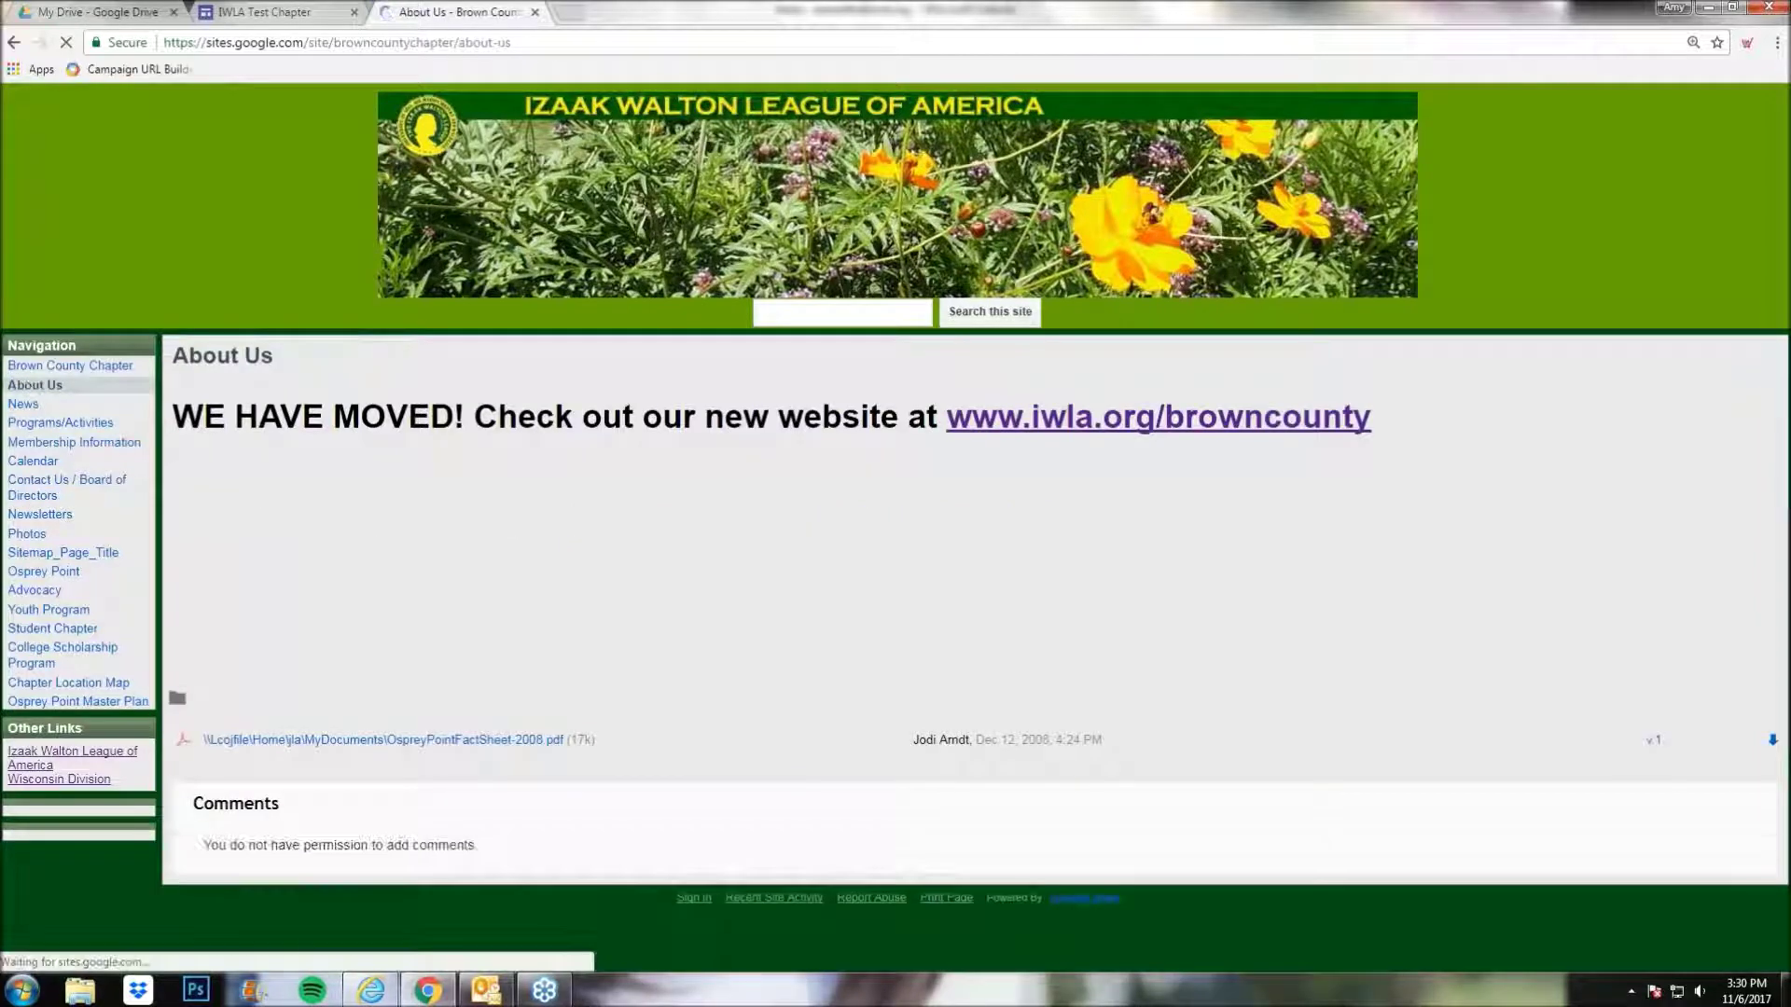
left_click(23, 404)
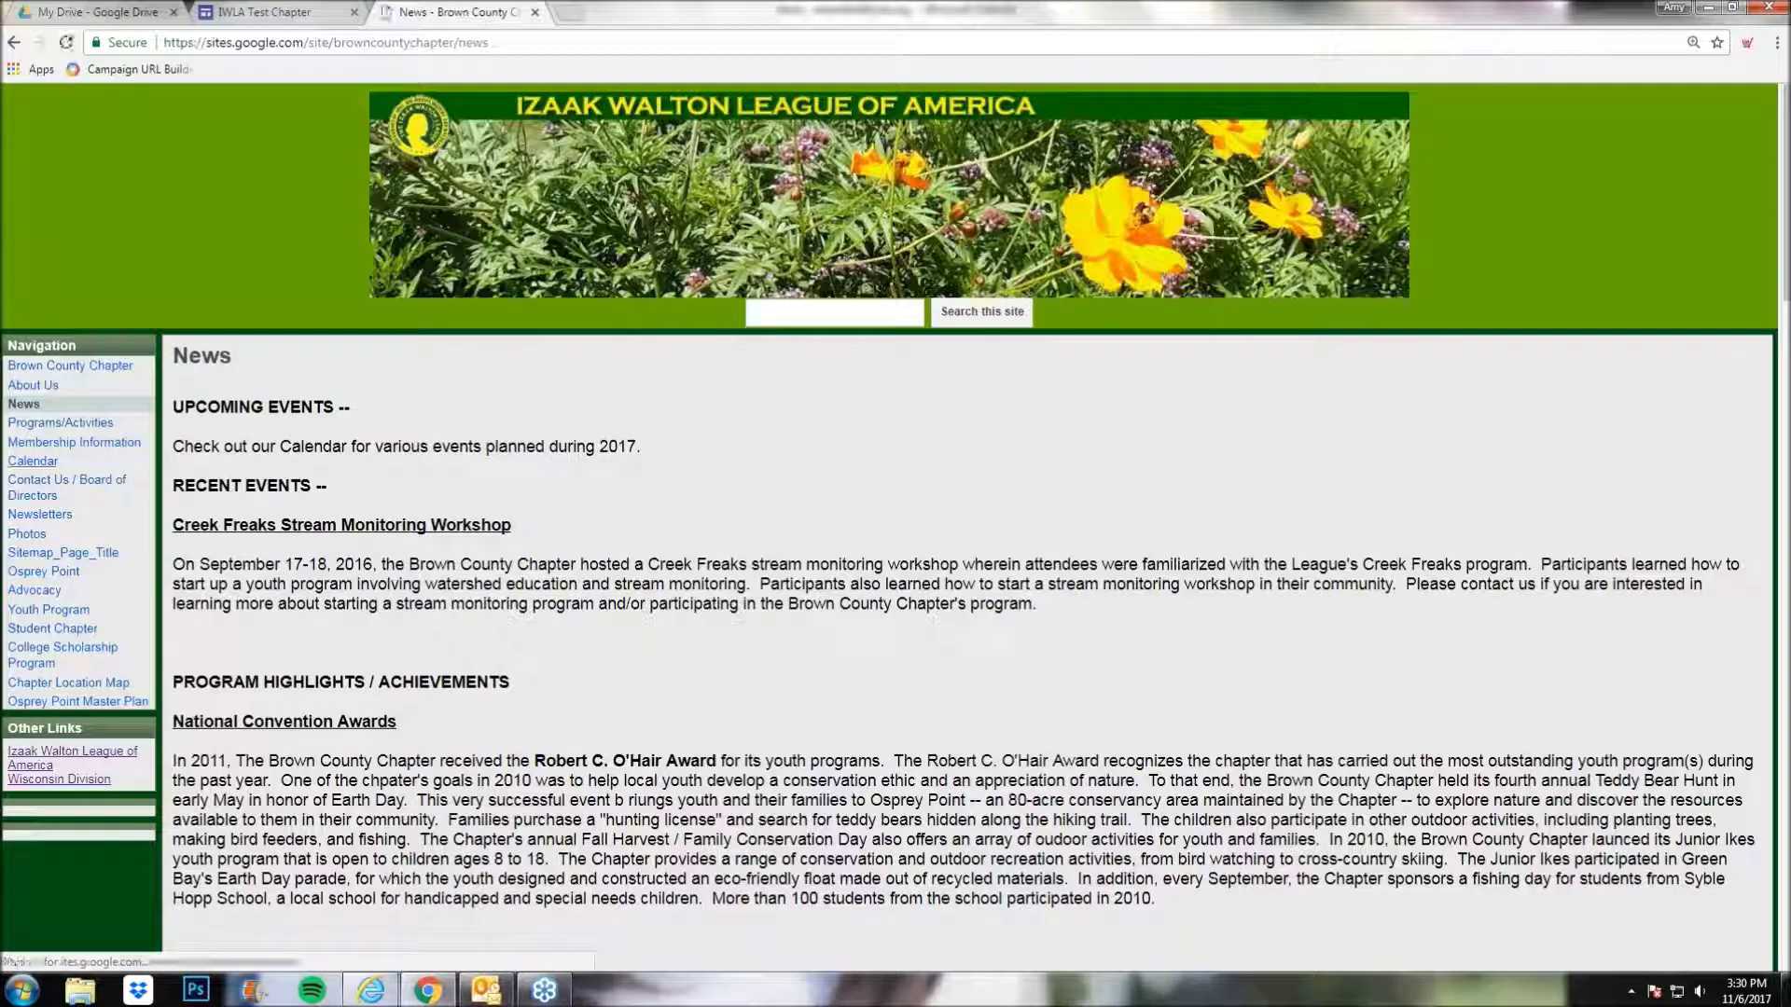
left_click(40, 443)
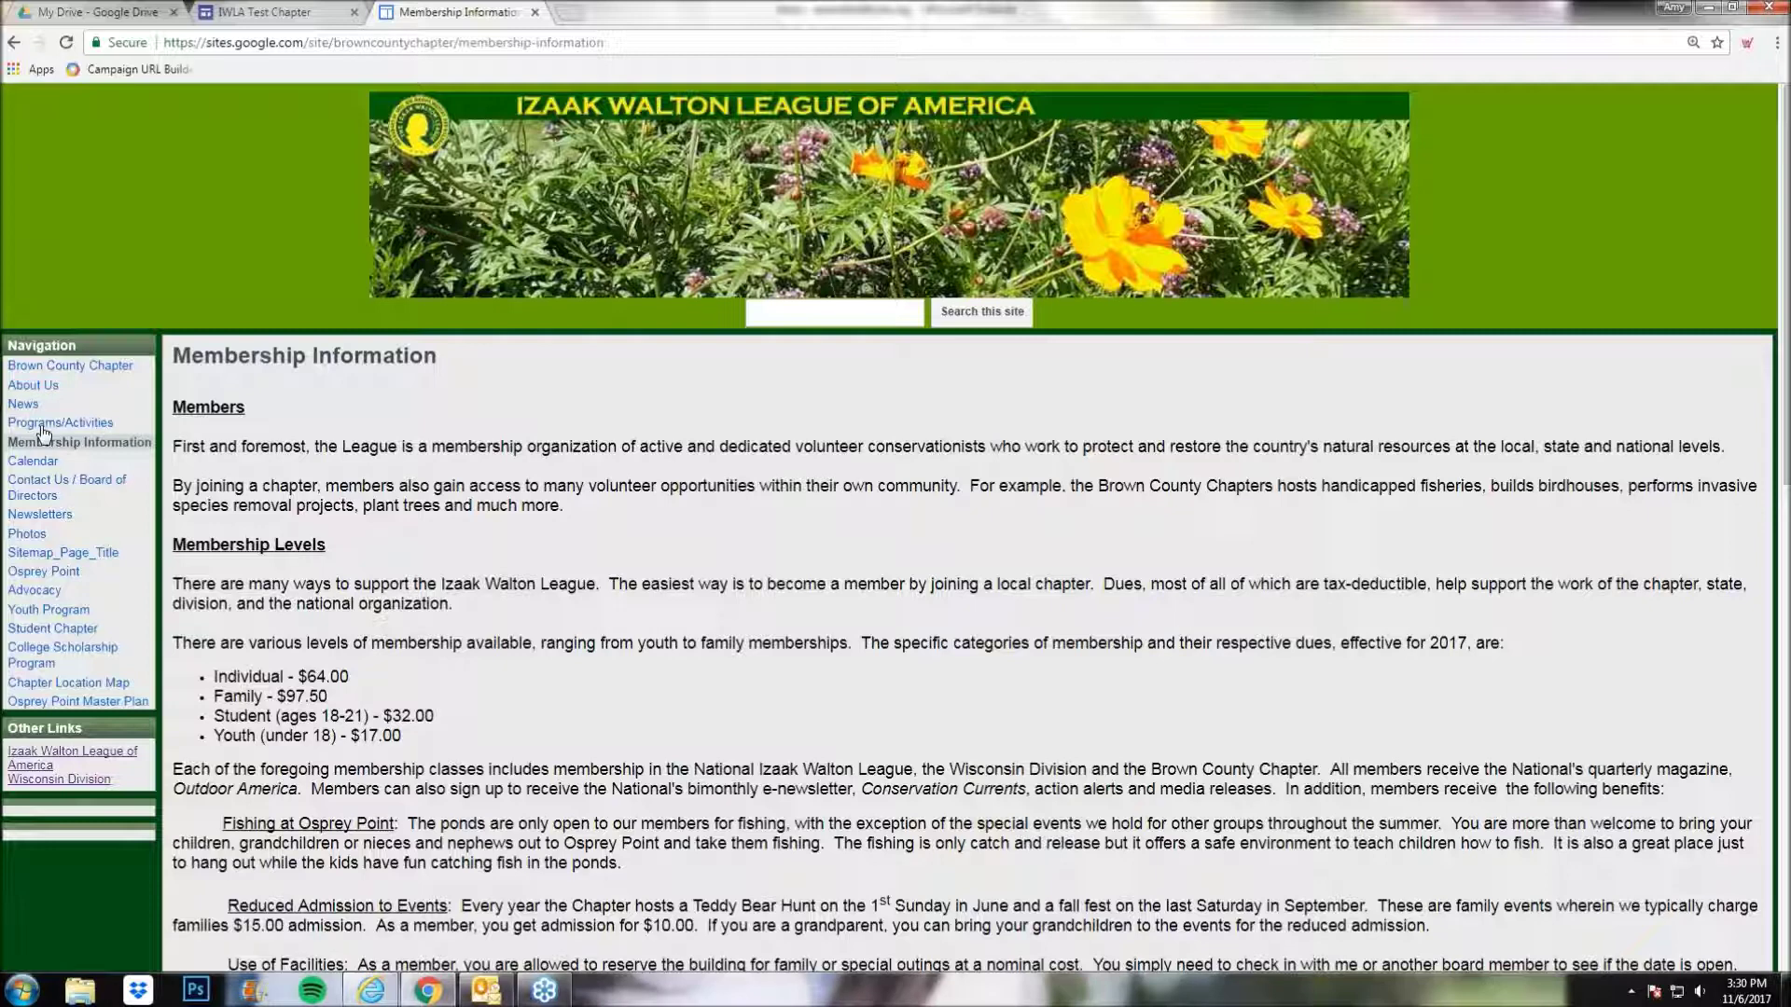
left_click(41, 368)
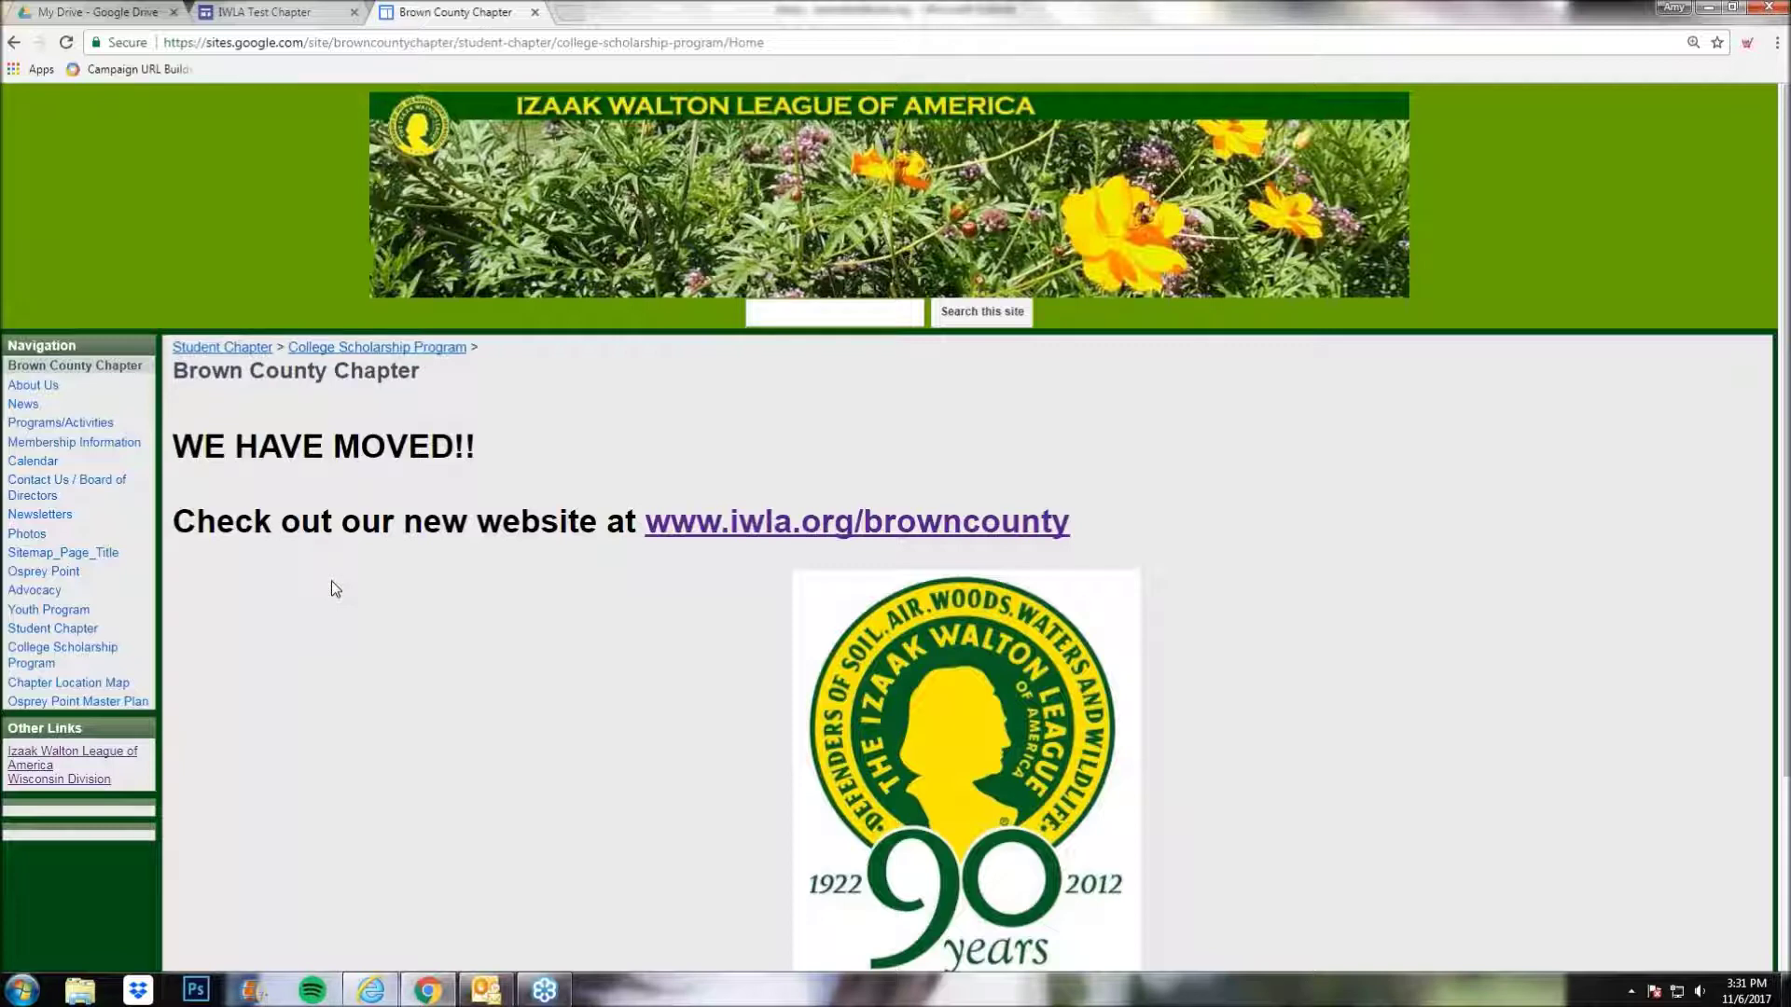
left_click(535, 13)
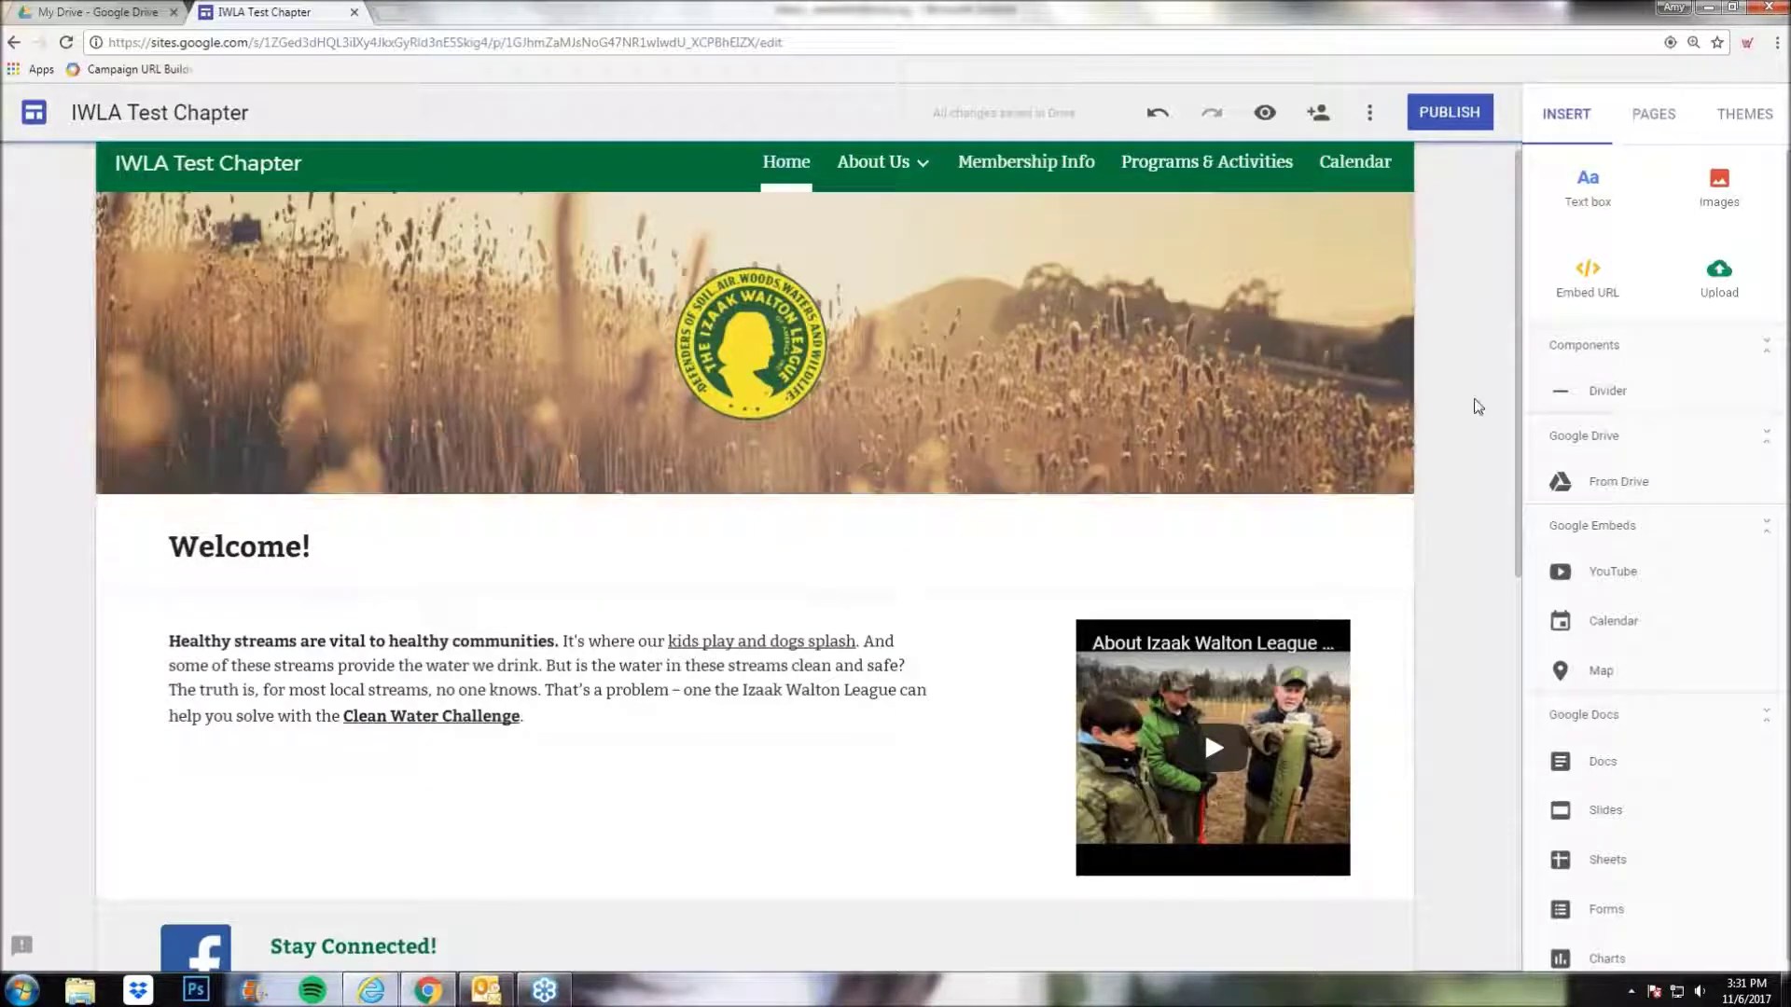